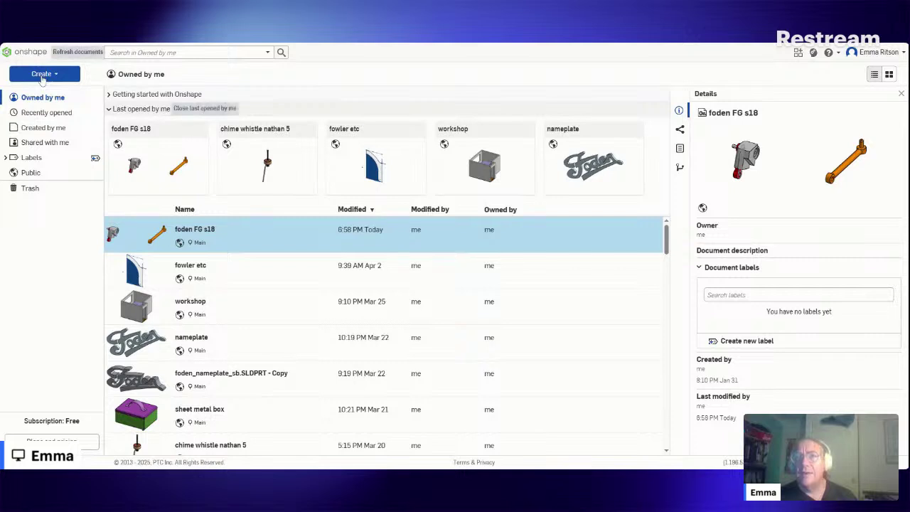
pyautogui.click(42, 75)
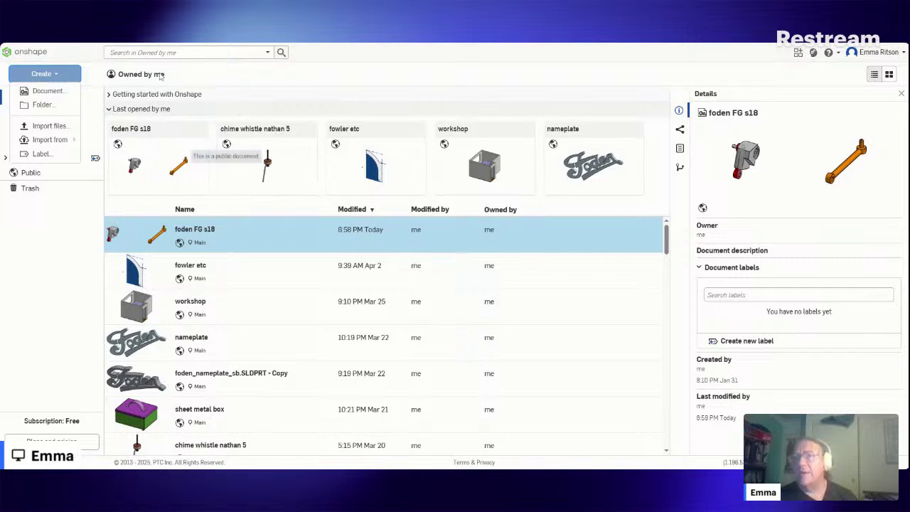
pyautogui.click(97, 74)
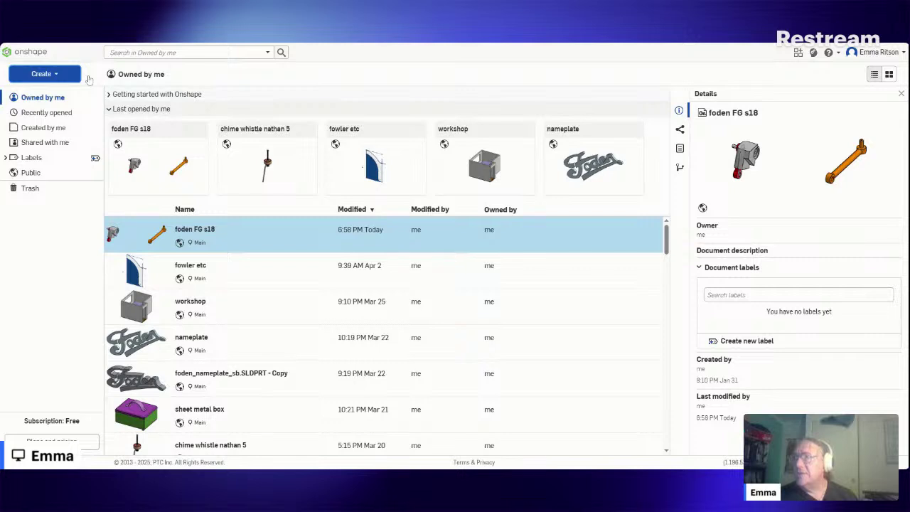
pyautogui.click(888, 59)
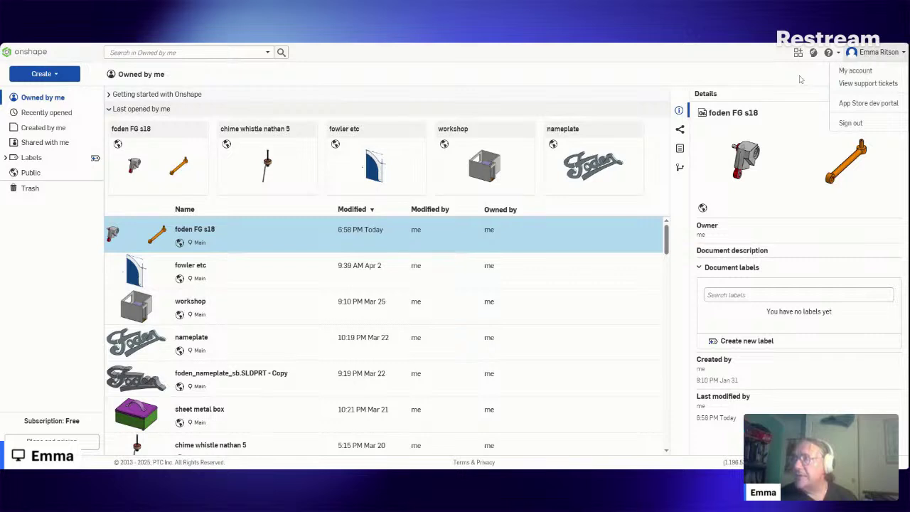
pyautogui.click(799, 105)
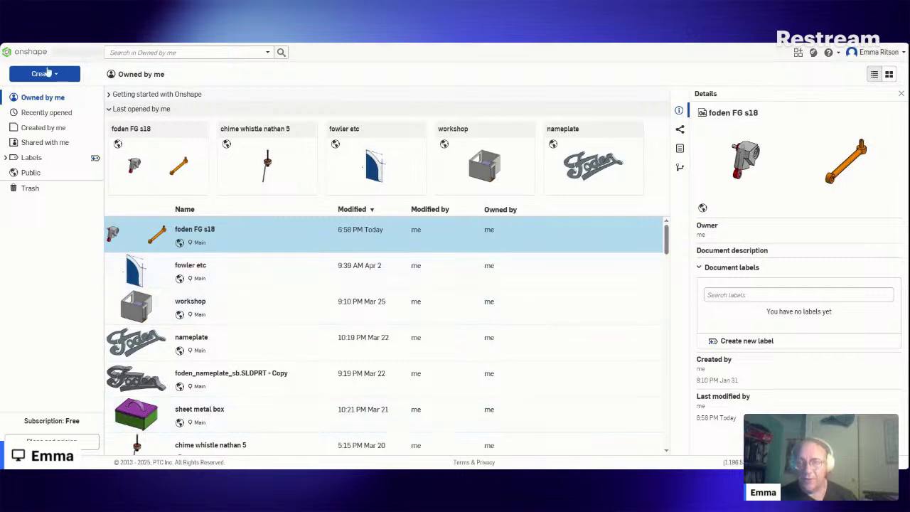
# Step: Create a new public document named "basics" in the documents owned by the account
pyautogui.click(47, 73)
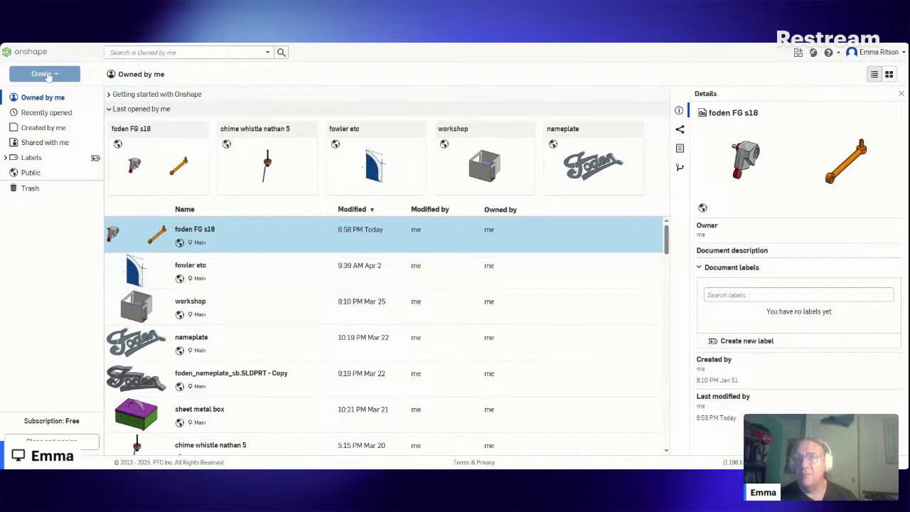
pyautogui.click(41, 75)
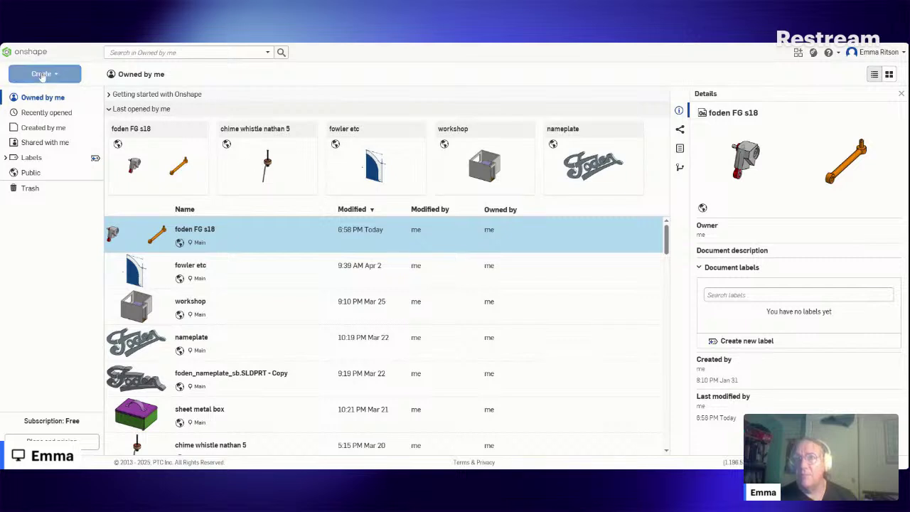
pyautogui.click(42, 74)
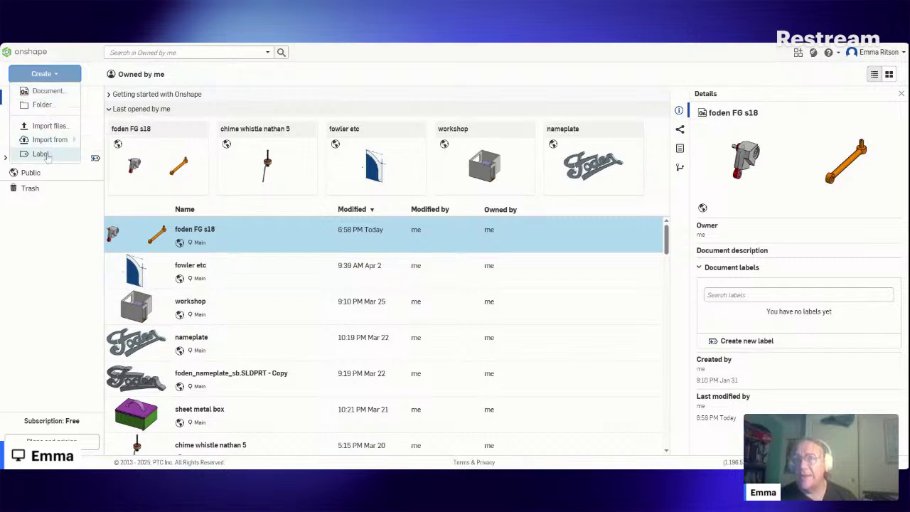
pyautogui.moveTo(53, 144)
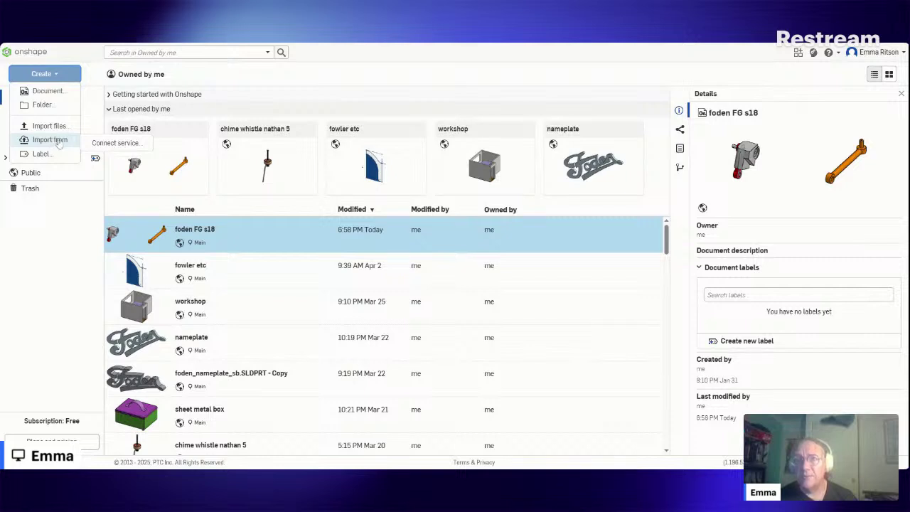
pyautogui.click(49, 91)
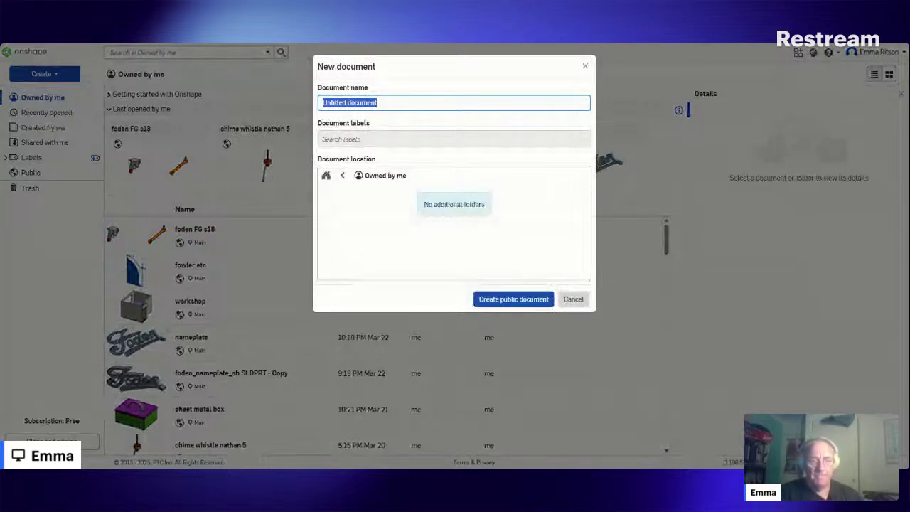
pyautogui.write('bas')
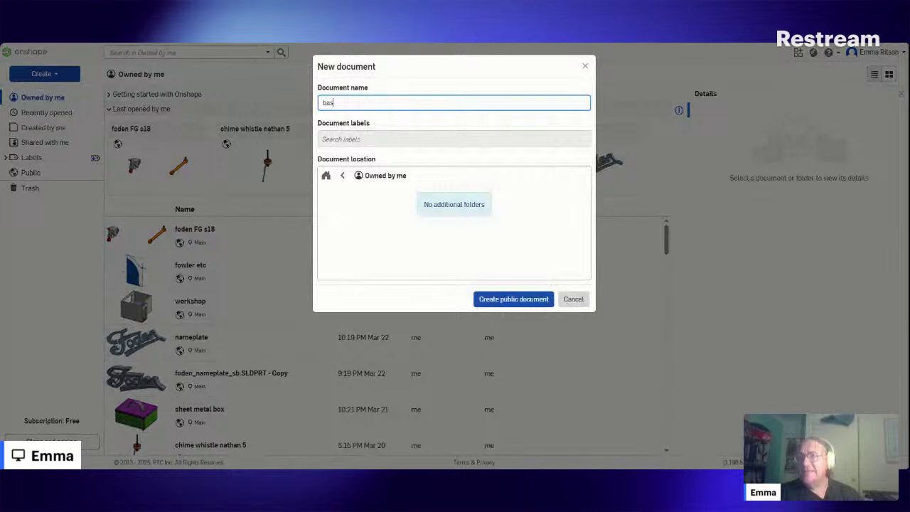
pyautogui.write('ics')
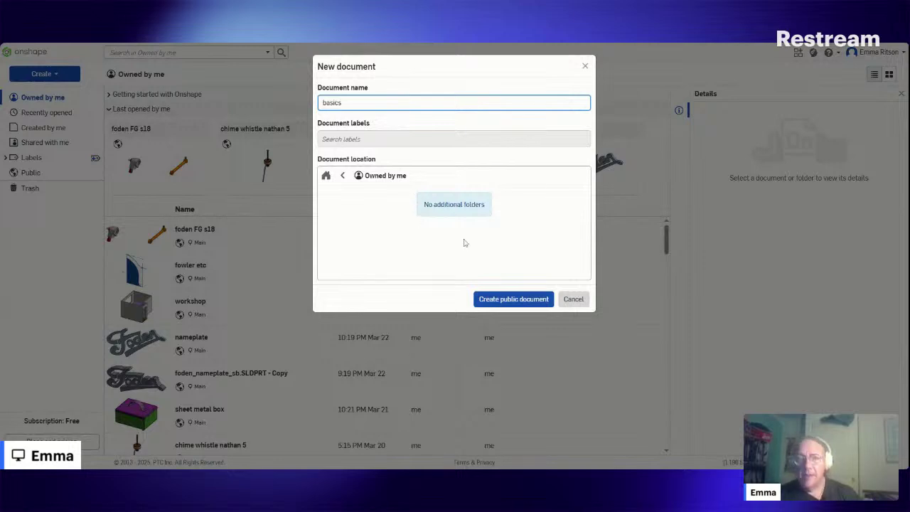
pyautogui.click(517, 298)
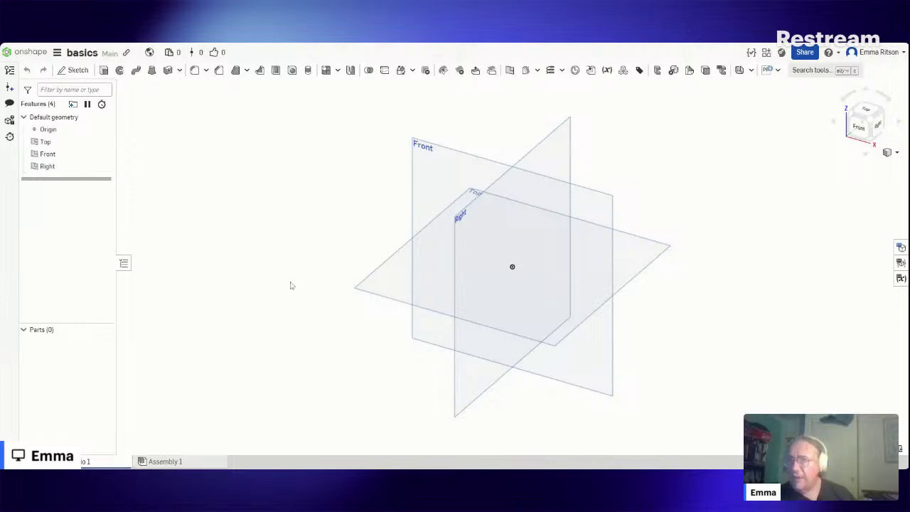
# Step: Rename the document's Part Studio 1 tab
pyautogui.moveTo(98, 463)
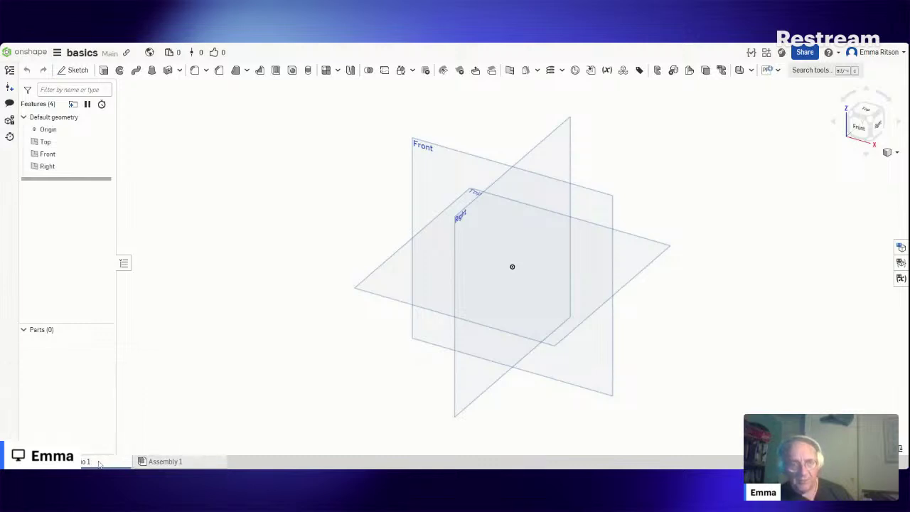
pyautogui.rightClick(99, 463)
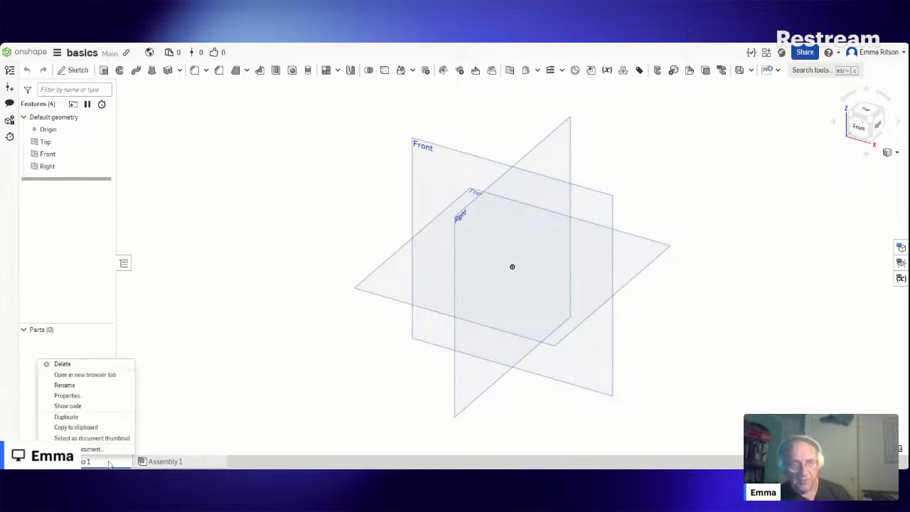
pyautogui.click(64, 385)
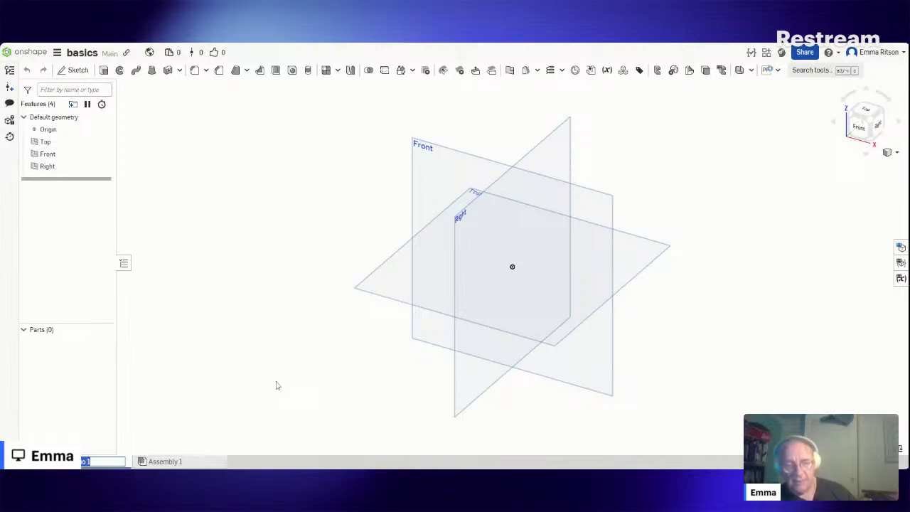
pyautogui.press('BackSpace')
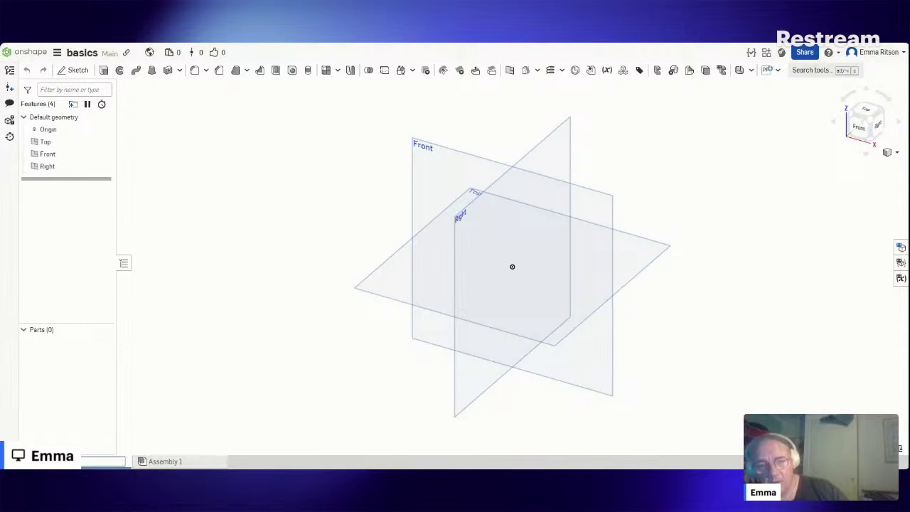
pyautogui.write('e')
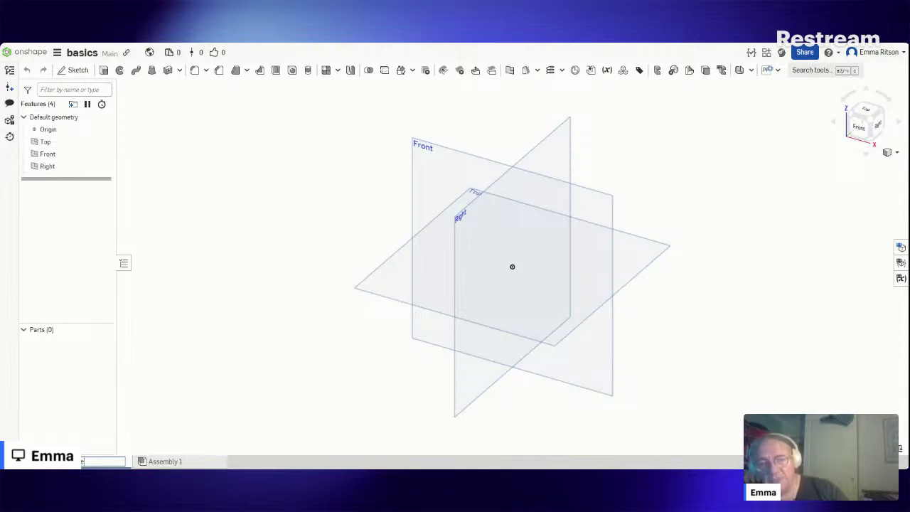
pyautogui.press('Return')
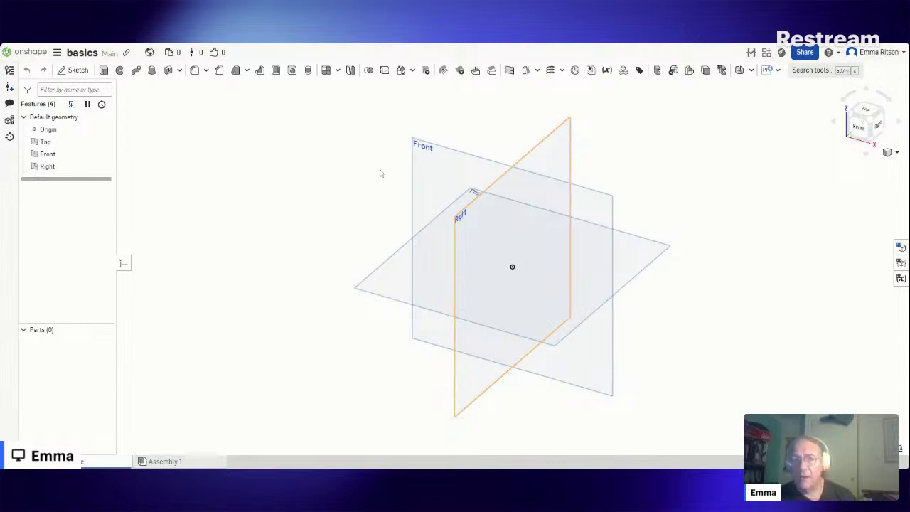
# Step: Orbit the default planes and examine them in the top, front and corner isometric views
pyautogui.moveTo(349, 190); pyautogui.dragTo(387, 167)
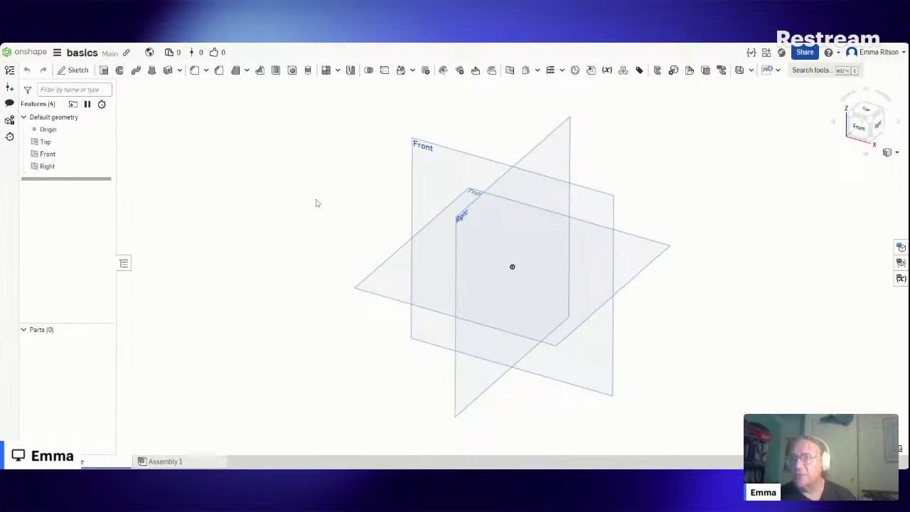
pyautogui.moveTo(317, 203); pyautogui.dragTo(270, 222, button='right')
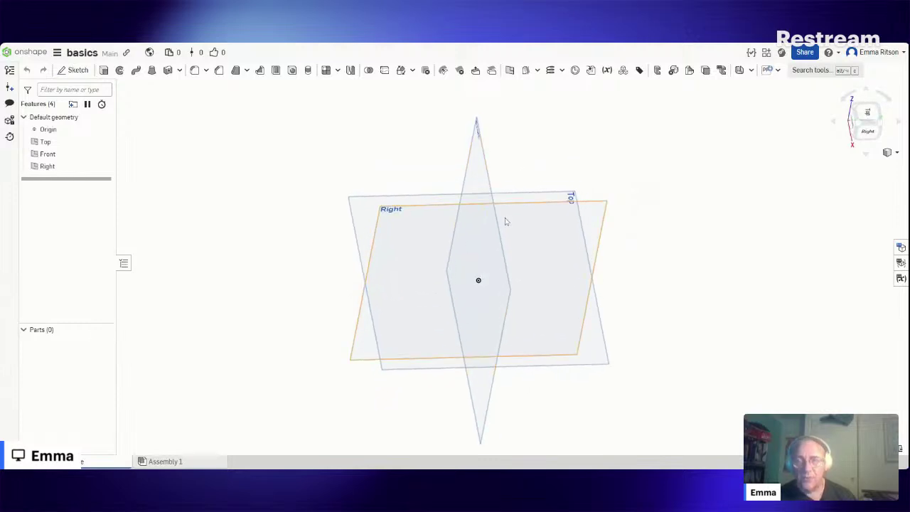
pyautogui.click(865, 115)
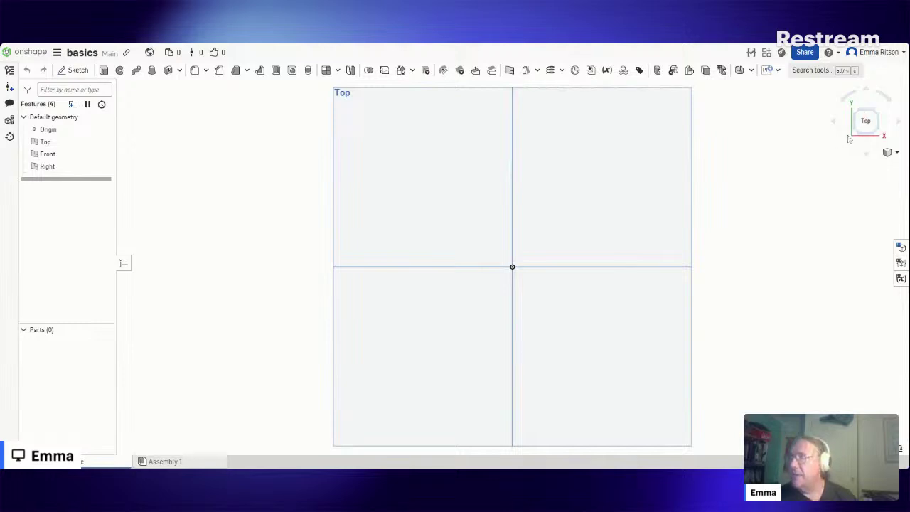
pyautogui.moveTo(867, 130); pyautogui.dragTo(871, 94)
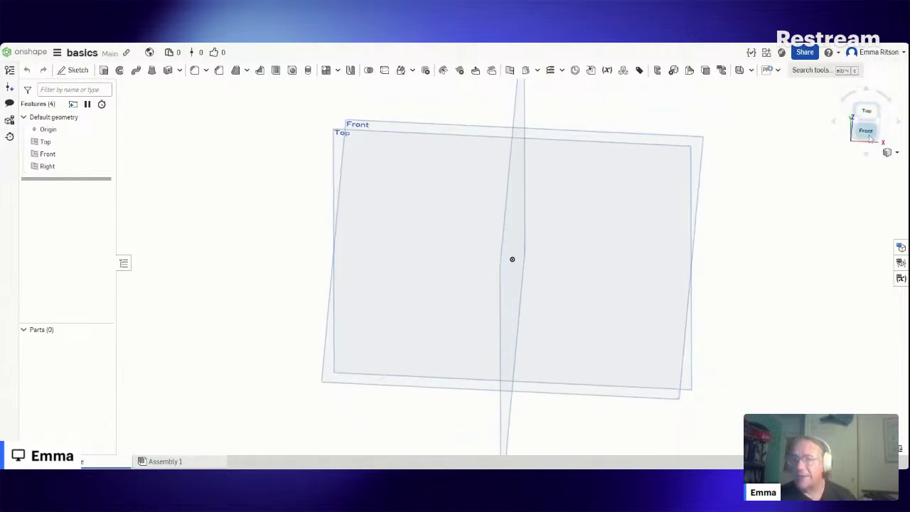
pyautogui.click(866, 131)
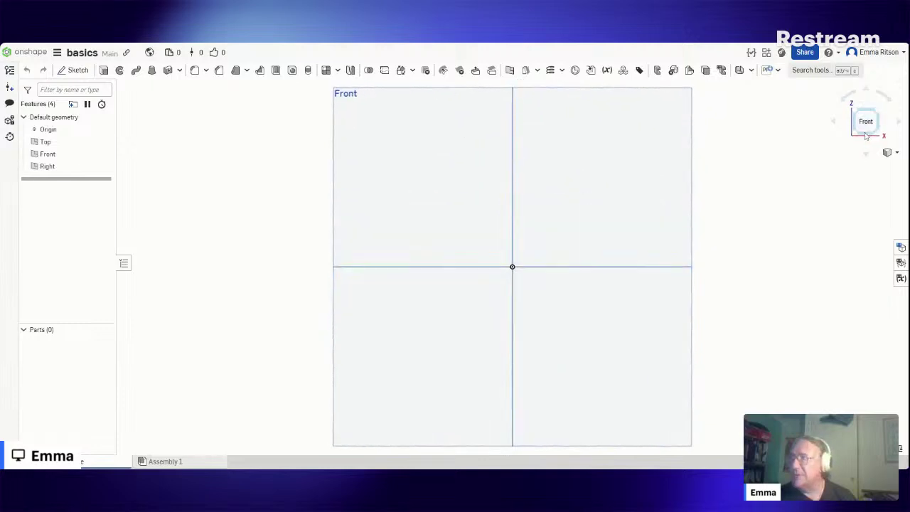
pyautogui.moveTo(866, 135); pyautogui.dragTo(866, 121)
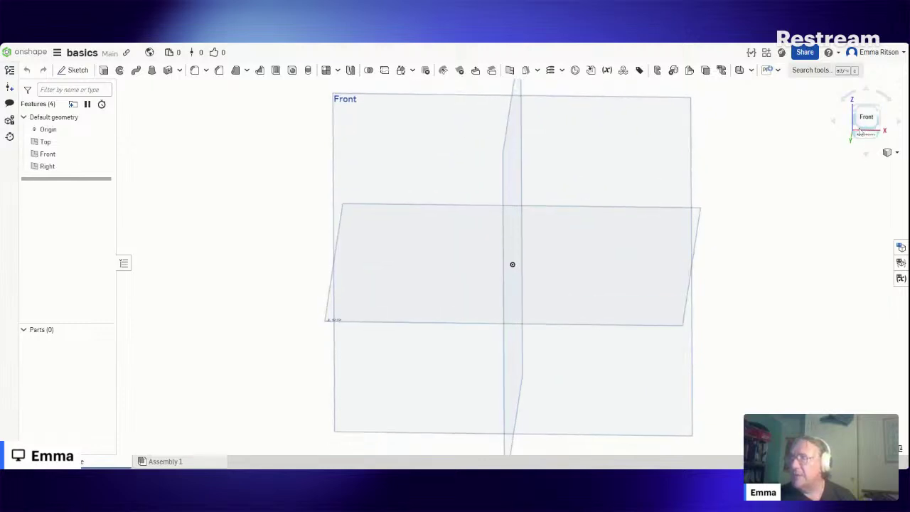
pyautogui.click(854, 132)
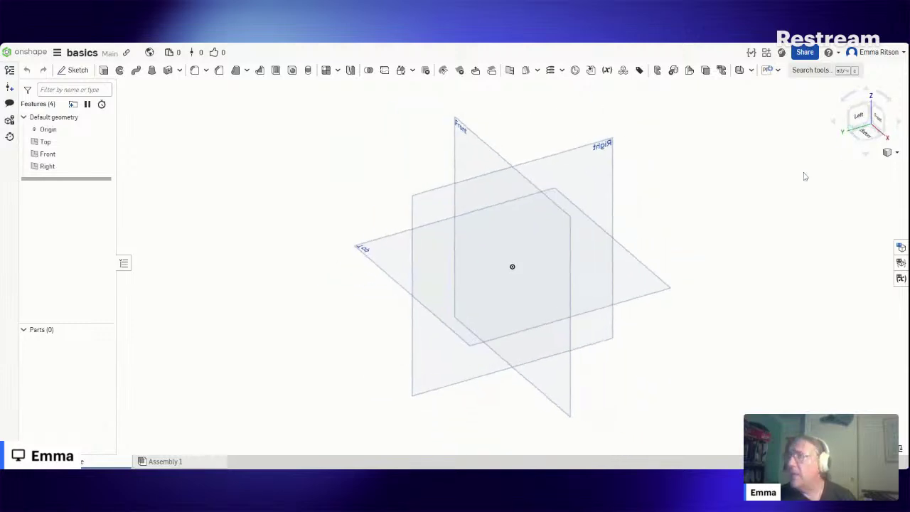
# Step: Tilt and roll the view of the default planes in increments, finishing in an isometric view with the Right plane facing forward
pyautogui.click(868, 94)
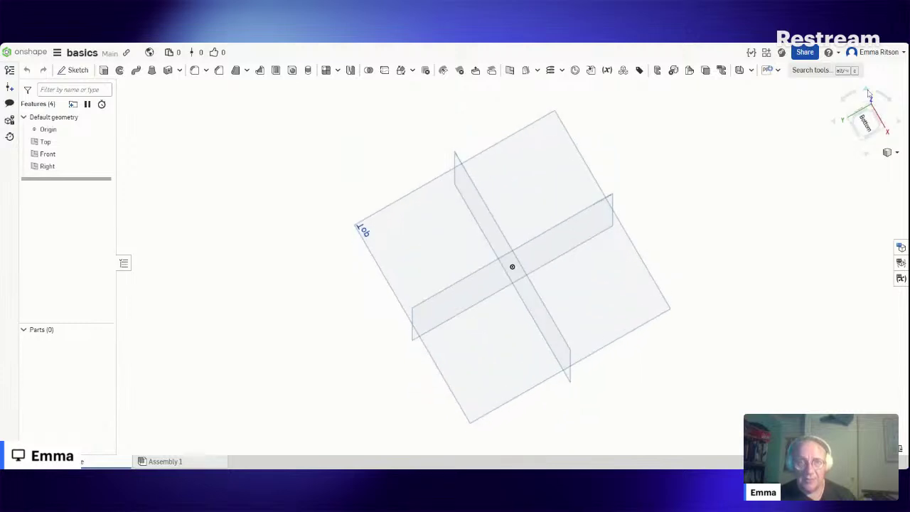
pyautogui.click(868, 93)
pyautogui.click(868, 93)
pyautogui.click(868, 93)
pyautogui.click(868, 93)
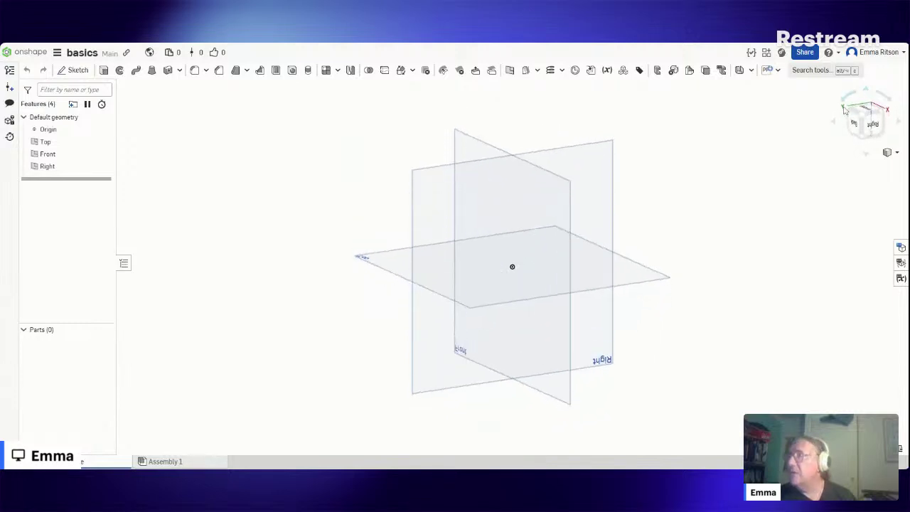
pyautogui.click(845, 105)
pyautogui.click(845, 104)
pyautogui.click(845, 104)
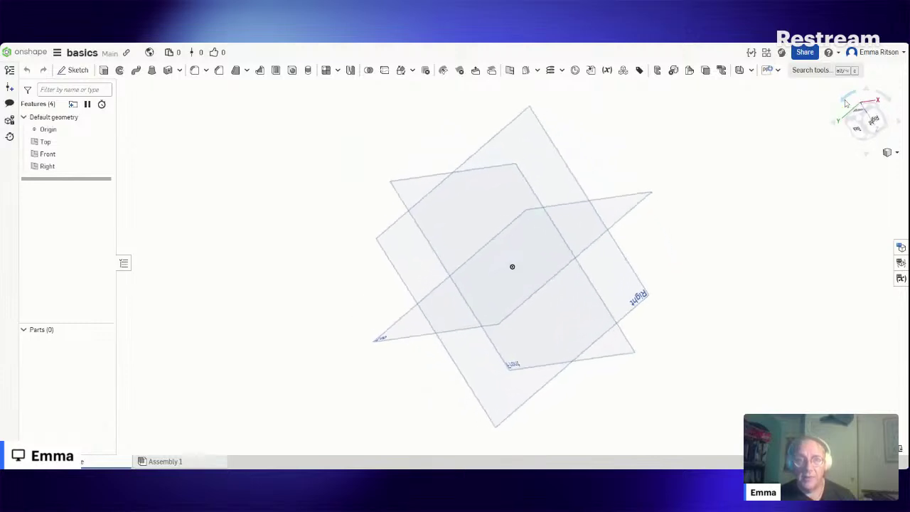
pyautogui.click(845, 105)
pyautogui.click(845, 105)
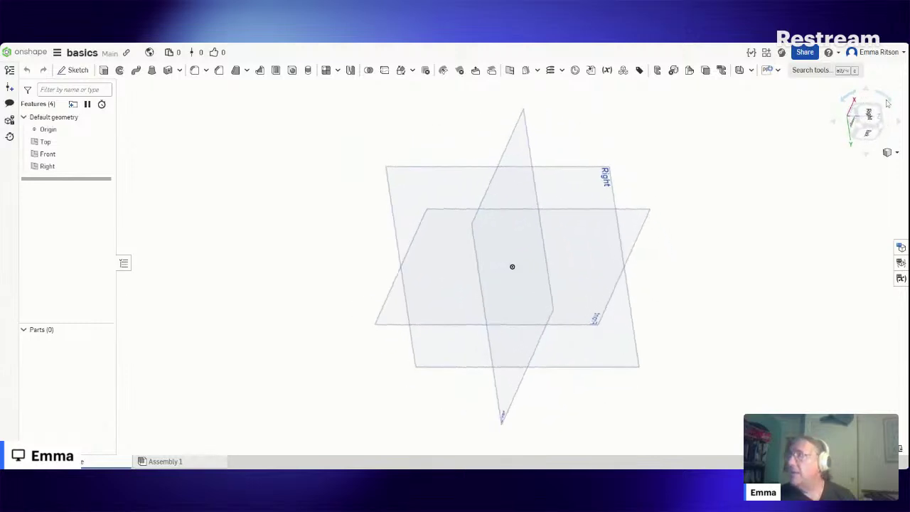
pyautogui.click(889, 103)
pyautogui.click(889, 104)
pyautogui.click(889, 104)
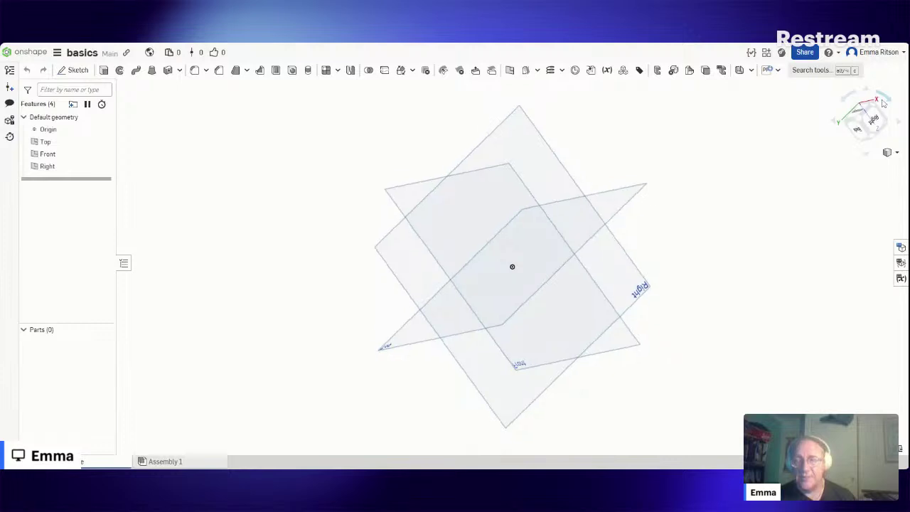
pyautogui.click(889, 104)
pyautogui.click(860, 117)
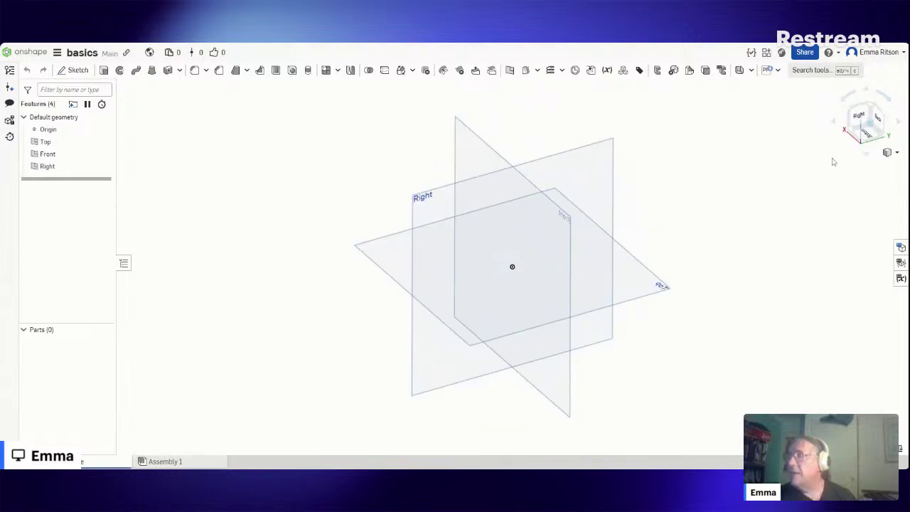
pyautogui.click(874, 108)
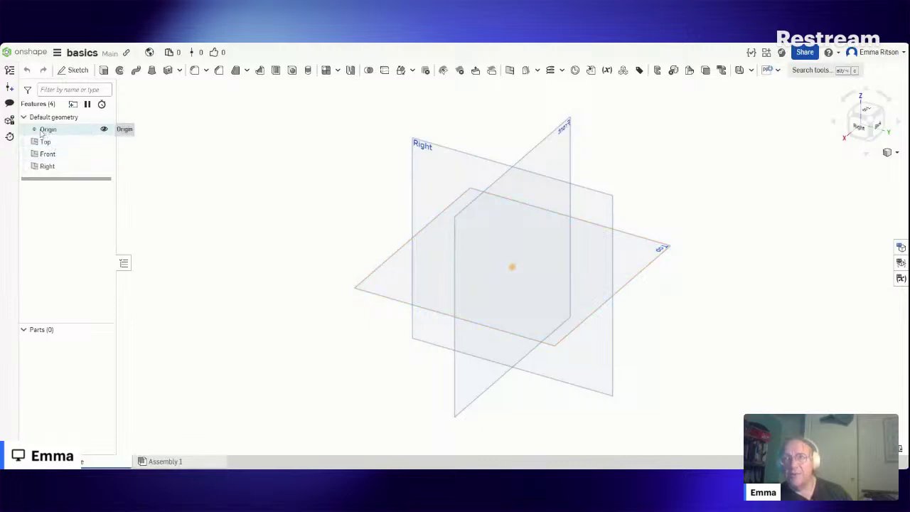
# Step: Hide the Top, Front and Right default planes, leaving only the origin shown
pyautogui.click(104, 142)
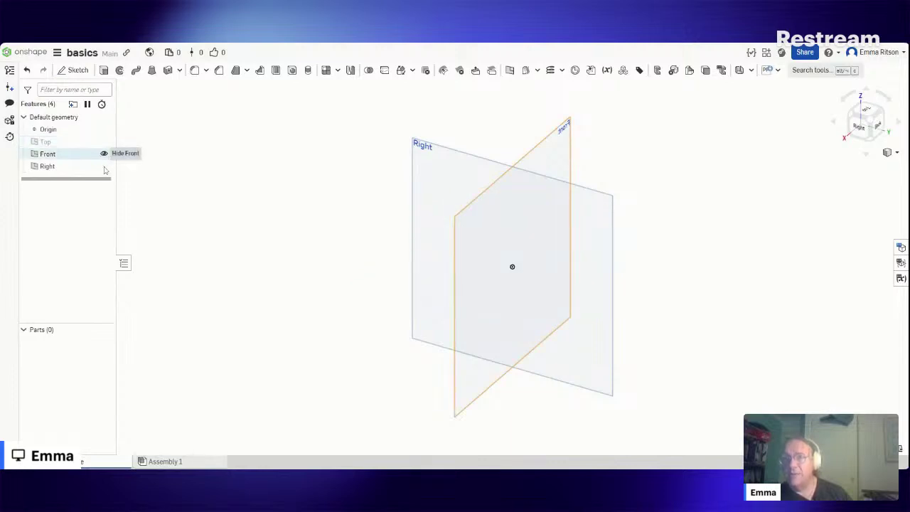
pyautogui.click(103, 153)
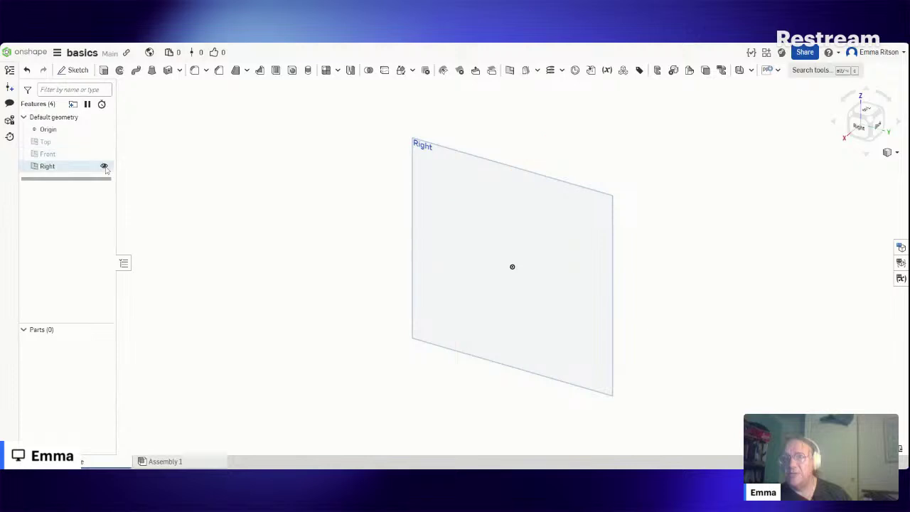
pyautogui.click(104, 167)
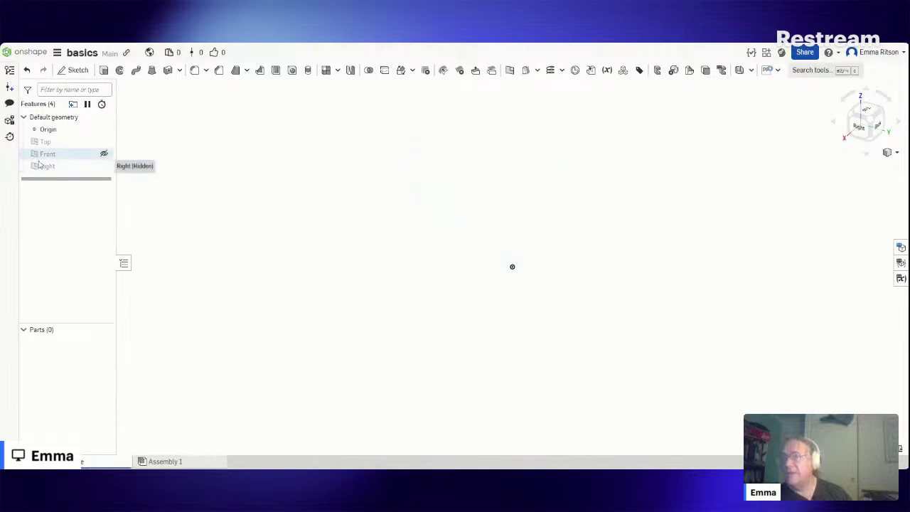
# Step: Toggle the origin off and on again and show the Top, Front and Right default planes
pyautogui.click(103, 128)
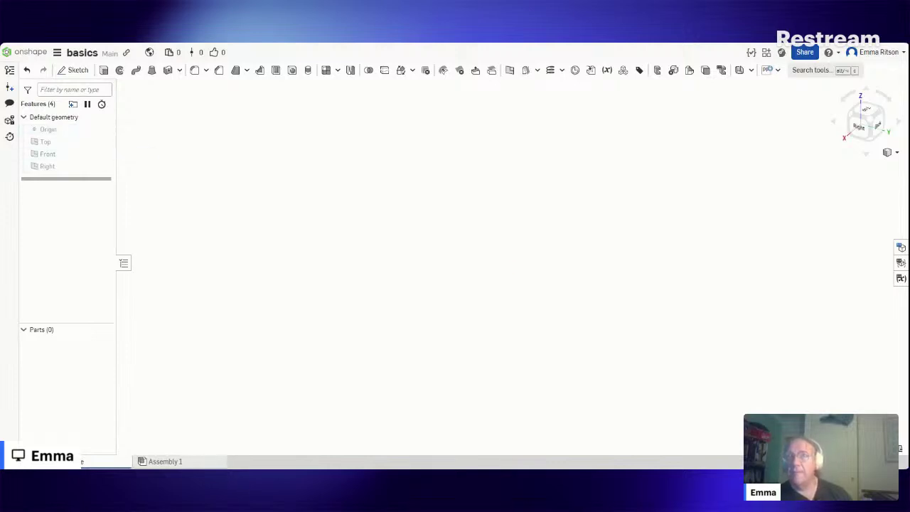
pyautogui.click(104, 129)
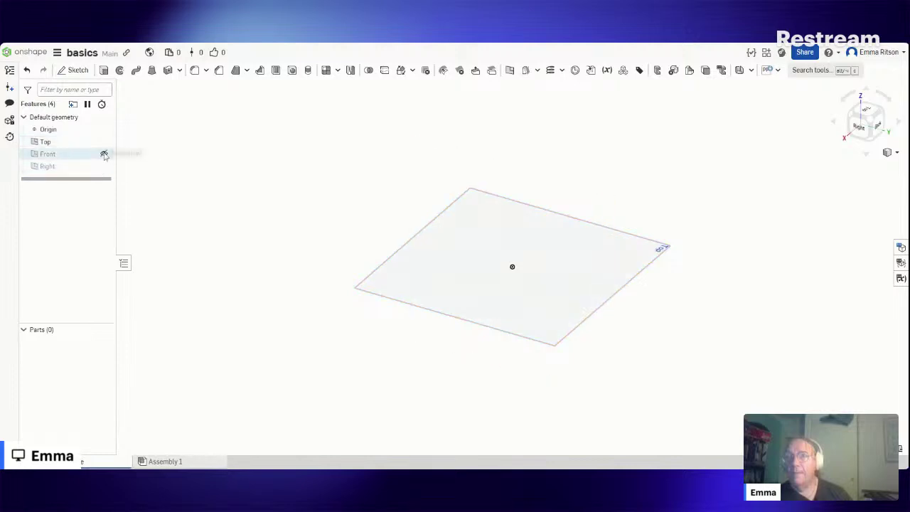
pyautogui.click(104, 153)
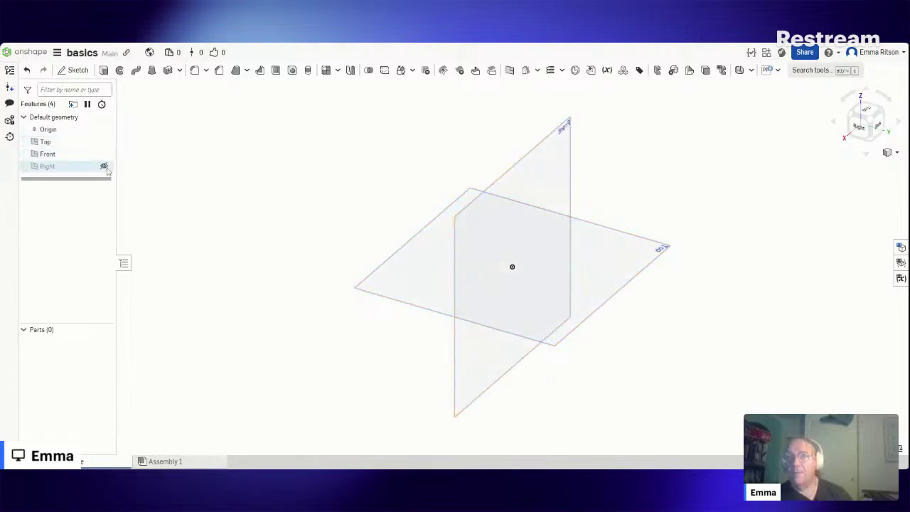
pyautogui.click(105, 165)
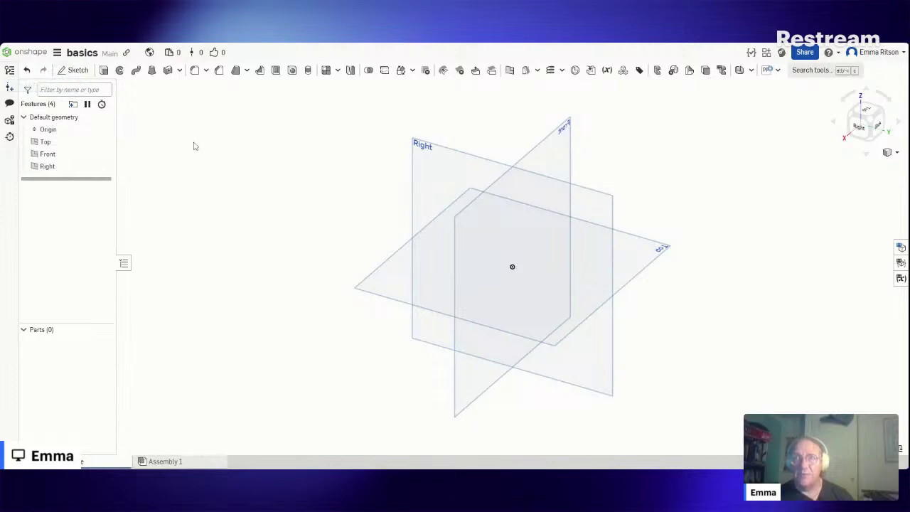
pyautogui.click(47, 141)
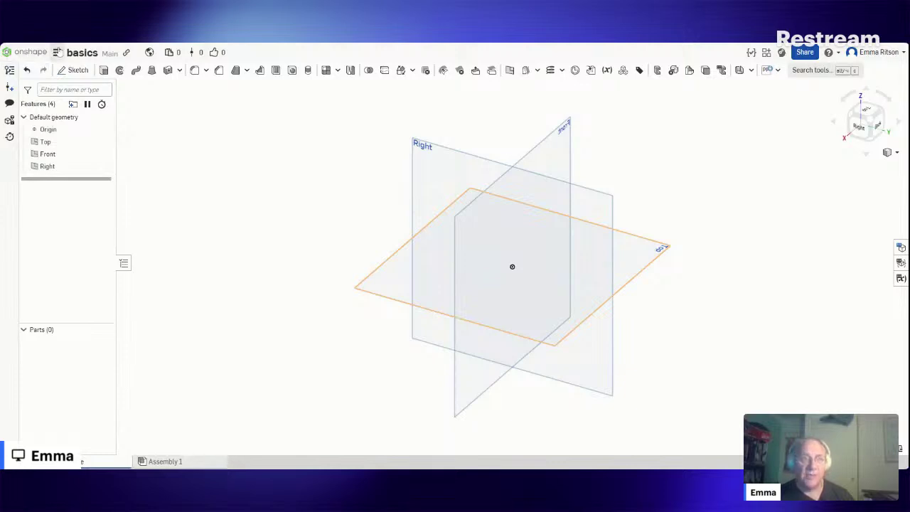
pyautogui.click(58, 52)
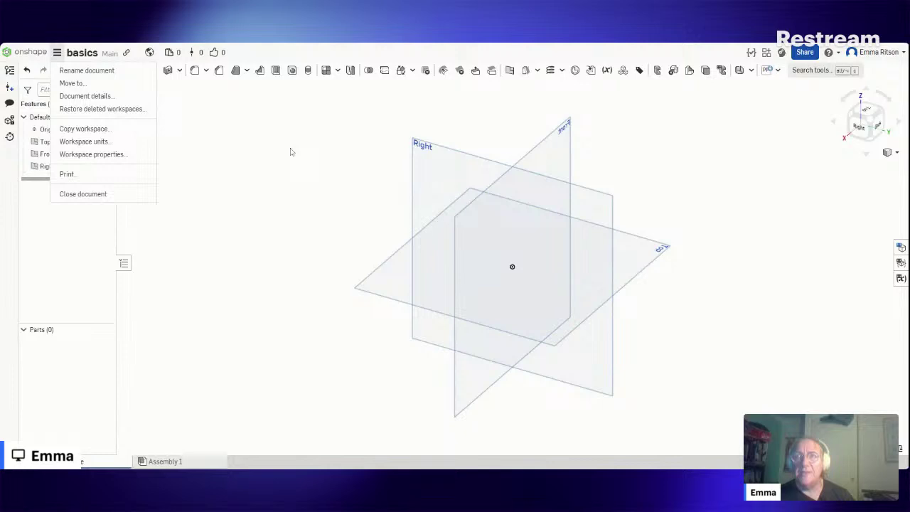
pyautogui.click(164, 116)
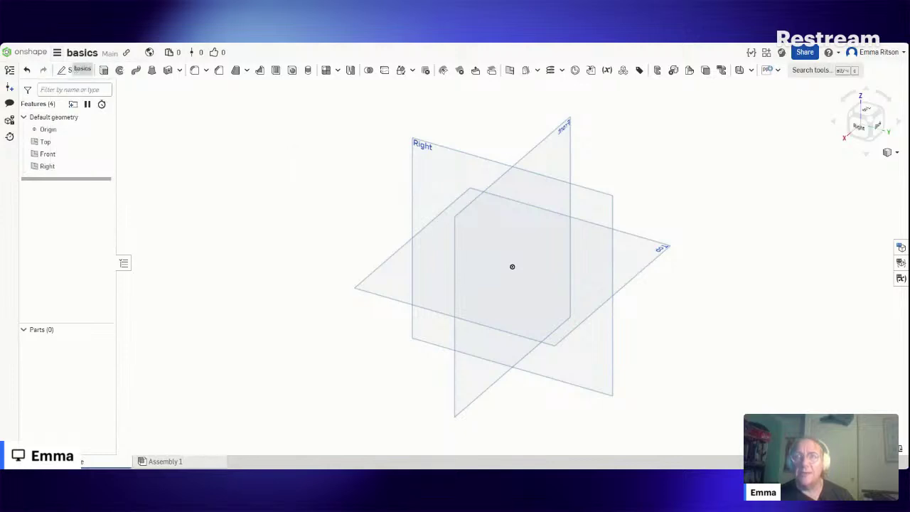
pyautogui.click(82, 52)
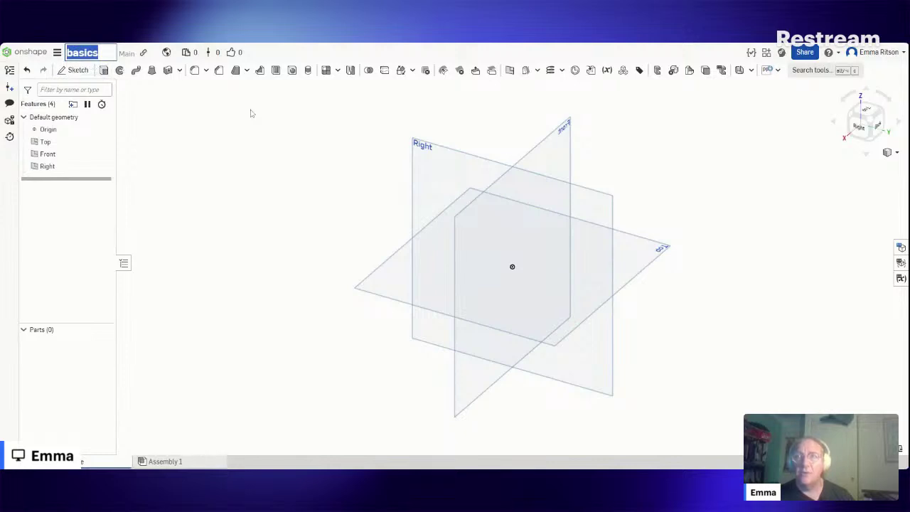
pyautogui.click(220, 115)
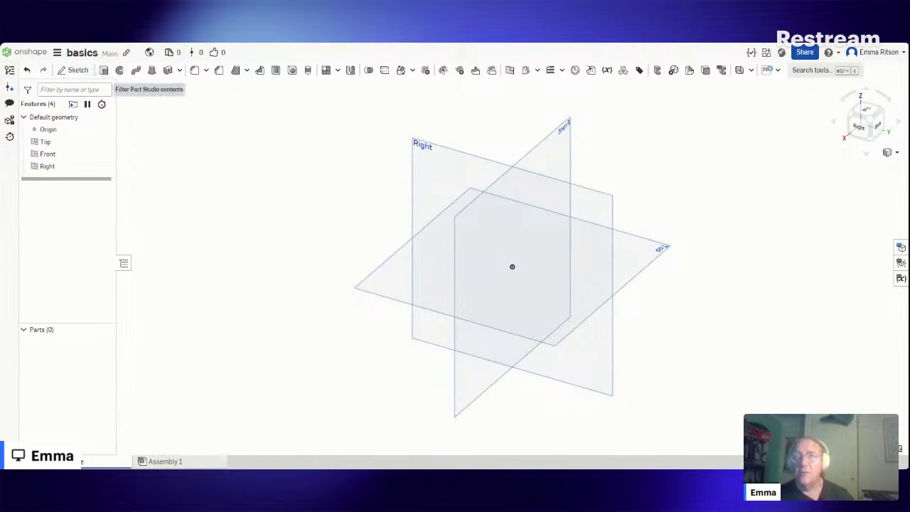
# Step: Set the default length unit of the workspace to Inch
pyautogui.click(57, 53)
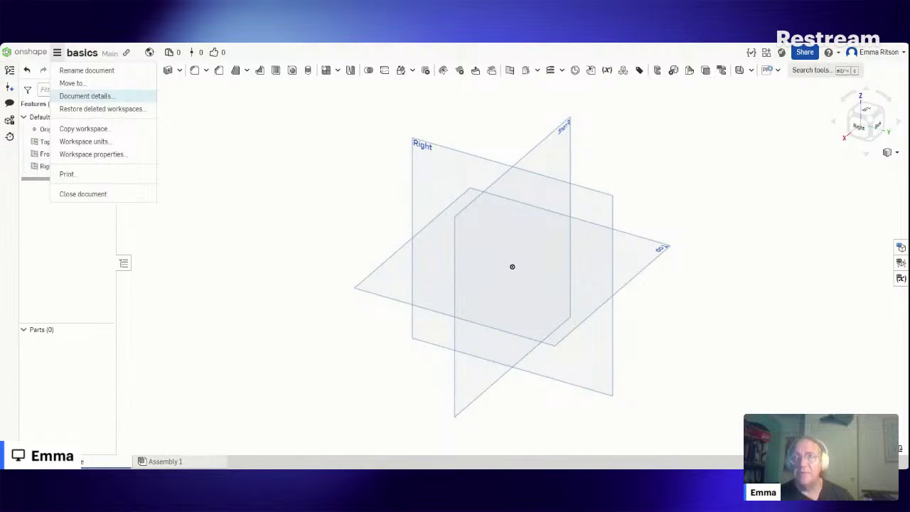
pyautogui.click(92, 142)
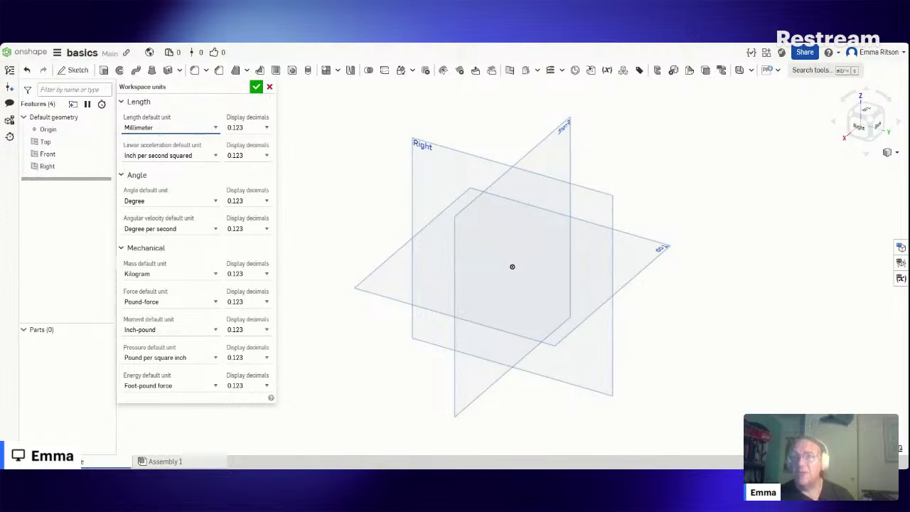
pyautogui.click(167, 161)
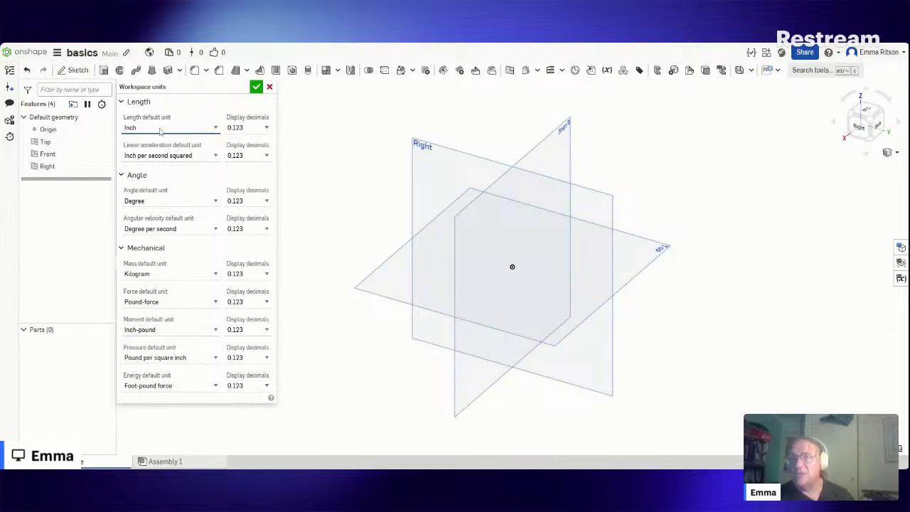
pyautogui.click(258, 87)
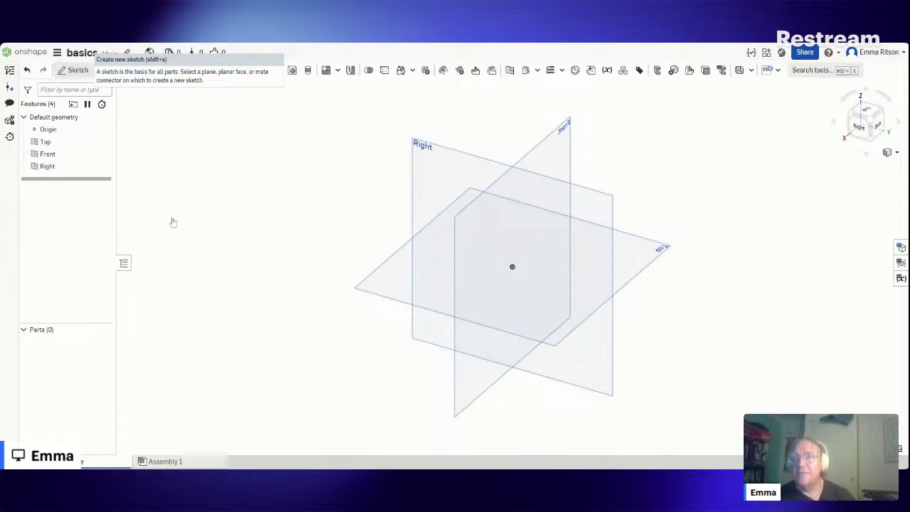
# Step: Create a new sketch on the Top plane and view it straight on from above
pyautogui.hotkey('shift', 's')
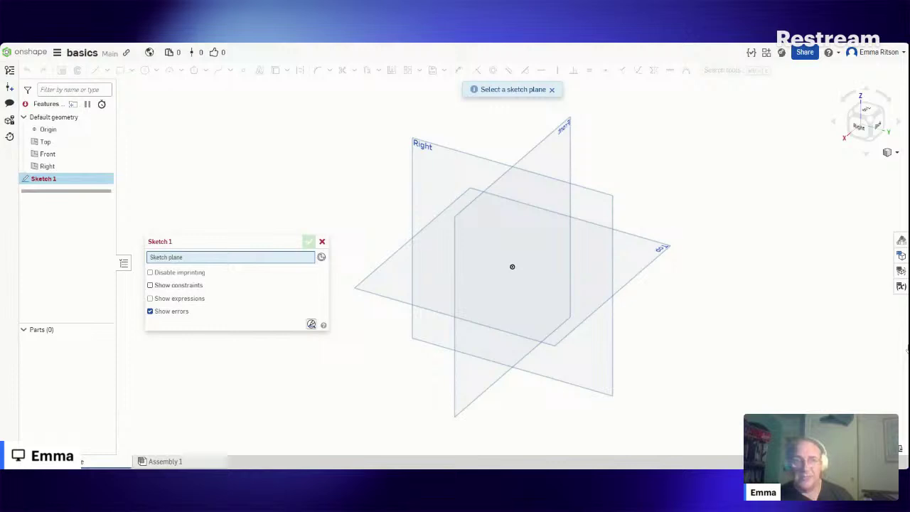
pyautogui.click(626, 258)
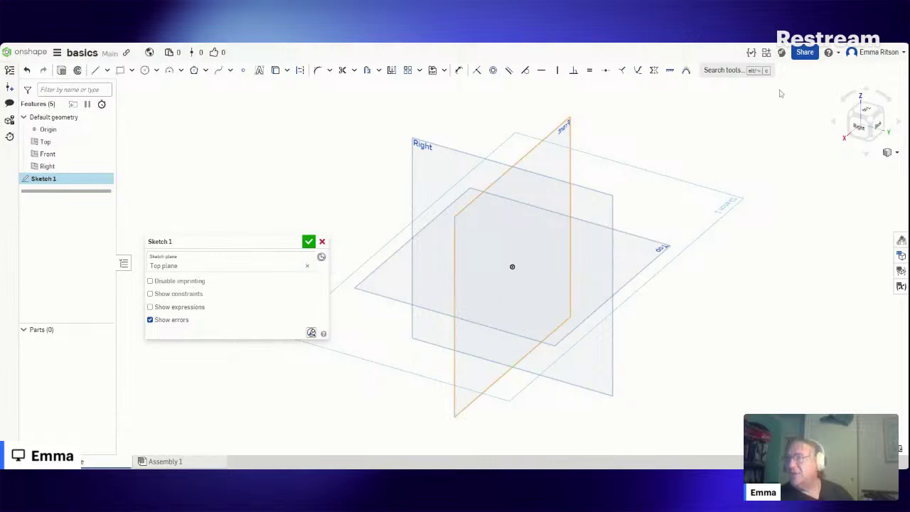
pyautogui.click(866, 111)
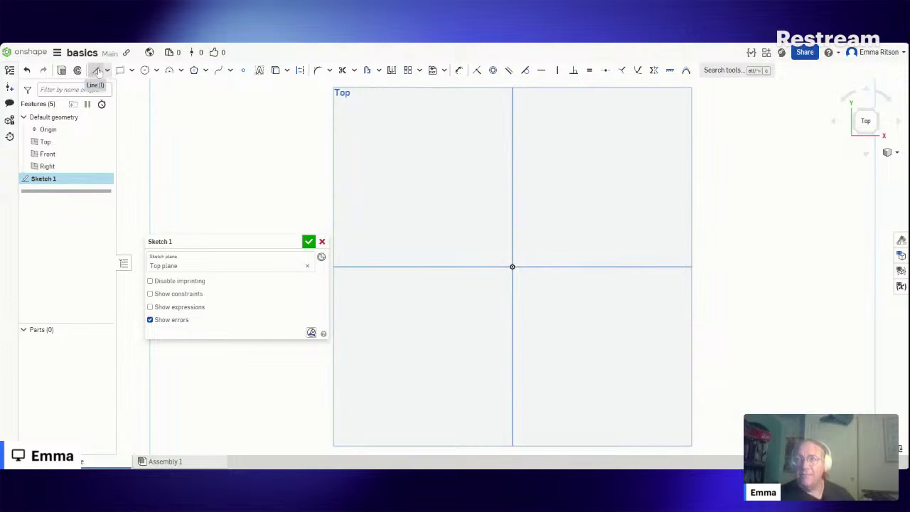
# Step: Sketch a vertical line upward from the origin and set its length to 1 inch
pyautogui.press('l')
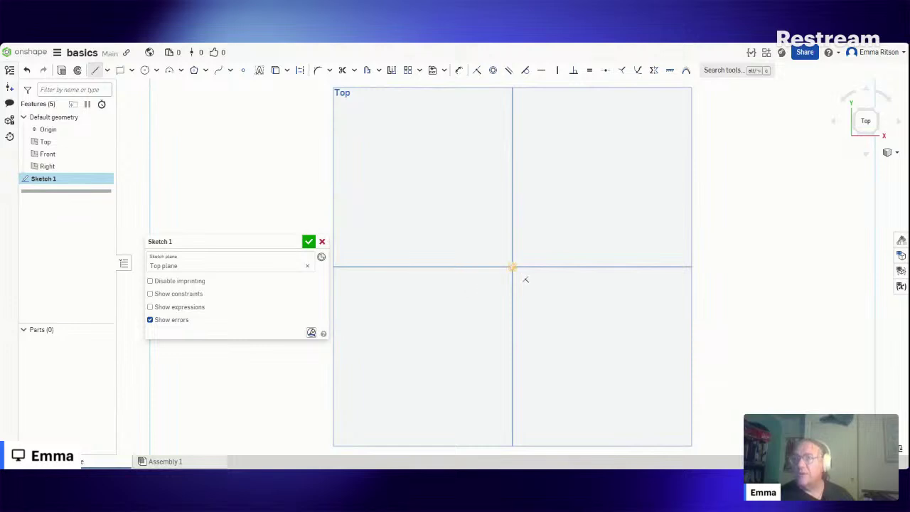
pyautogui.moveTo(513, 267)
pyautogui.mouseDown()
pyautogui.moveTo(502, 152)
pyautogui.moveTo(511, 154)
pyautogui.mouseUp()
pyautogui.moveTo(511, 154); pyautogui.dragTo(511, 155)
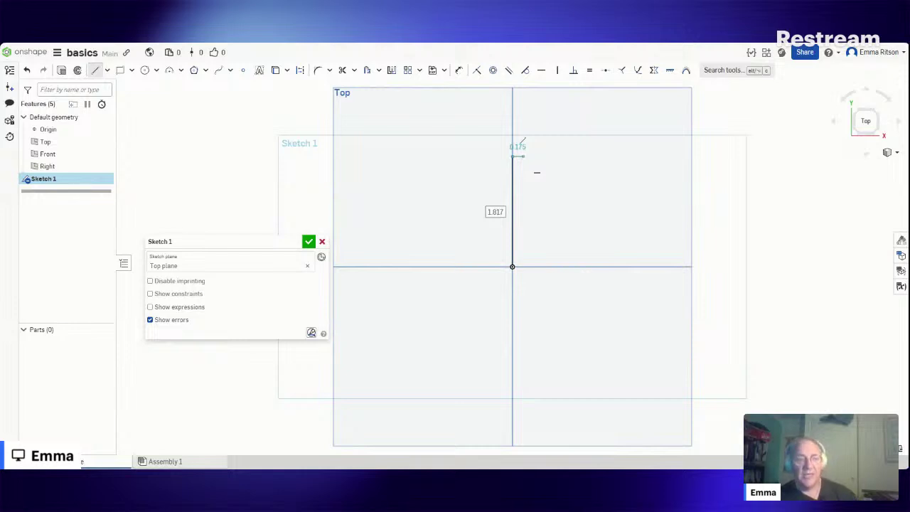
pyautogui.write('1')
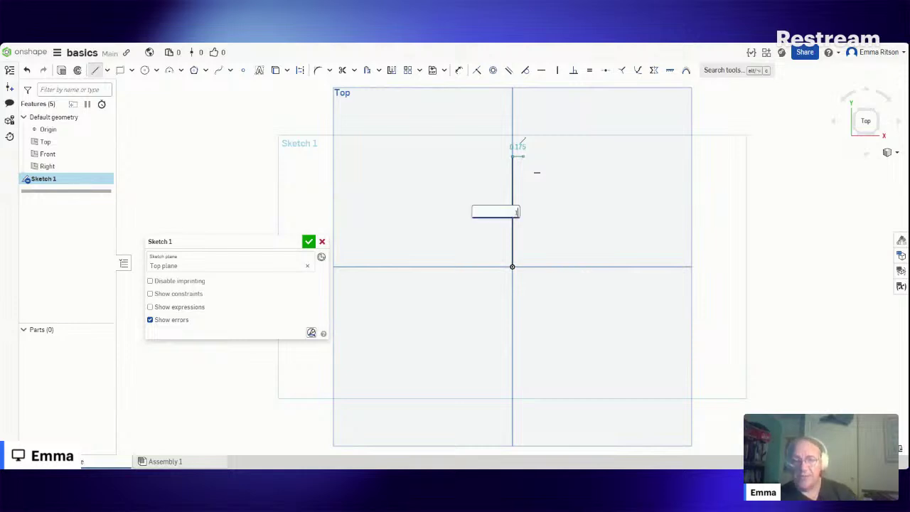
pyautogui.press('Return')
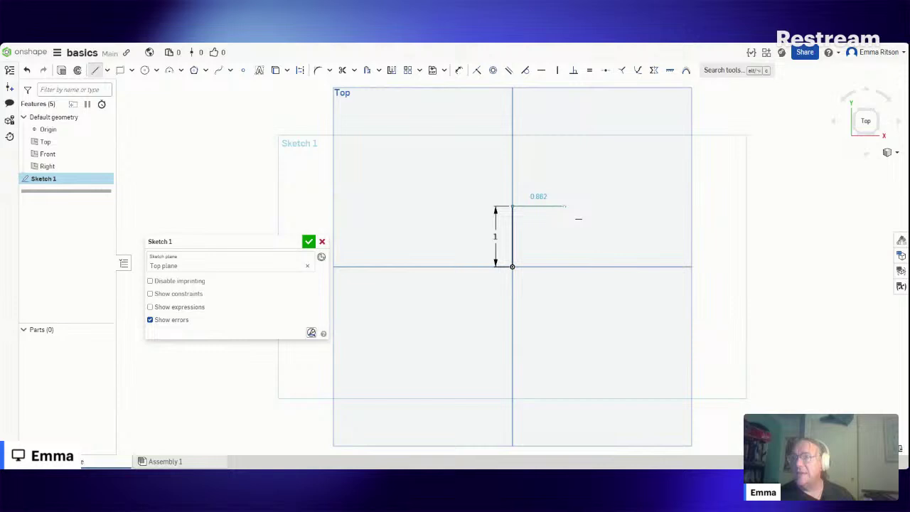
# Step: Continue with a 1-inch horizontal line and close the square with a vertical line and a line back to the origin
pyautogui.click(565, 206)
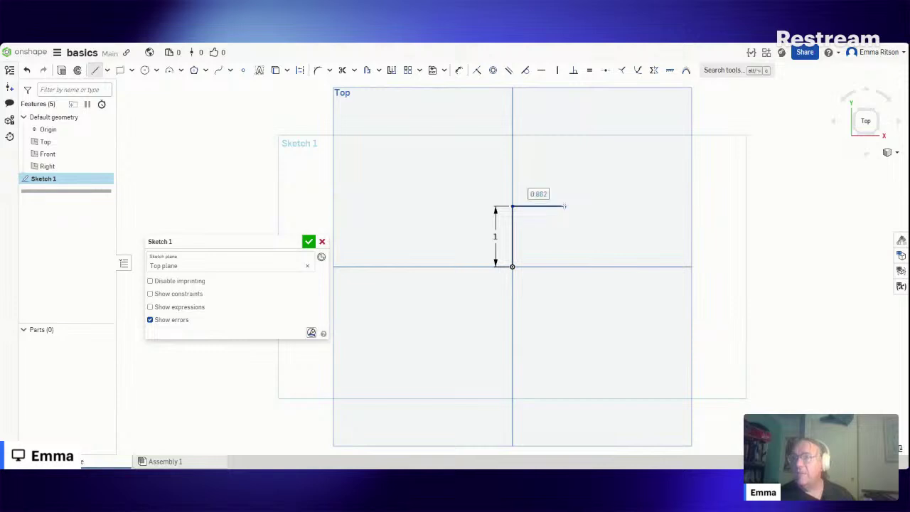
pyautogui.write('1')
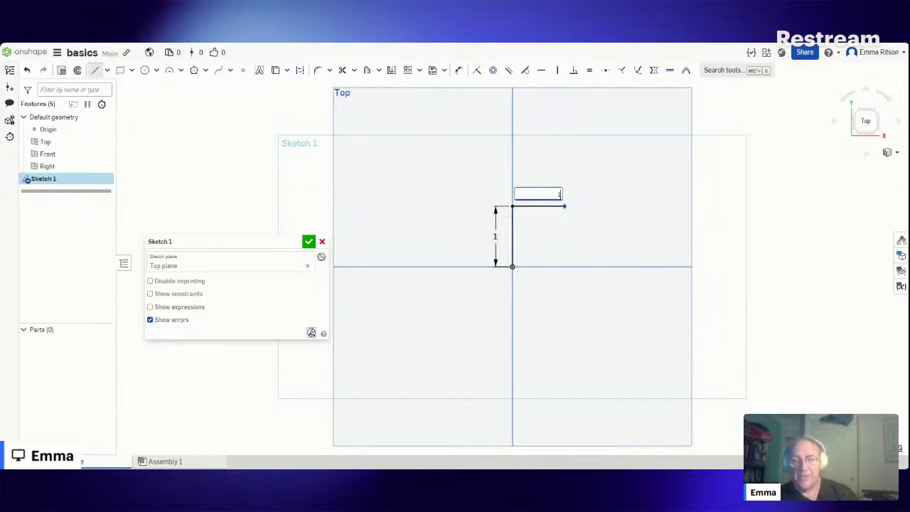
pyautogui.press('Return')
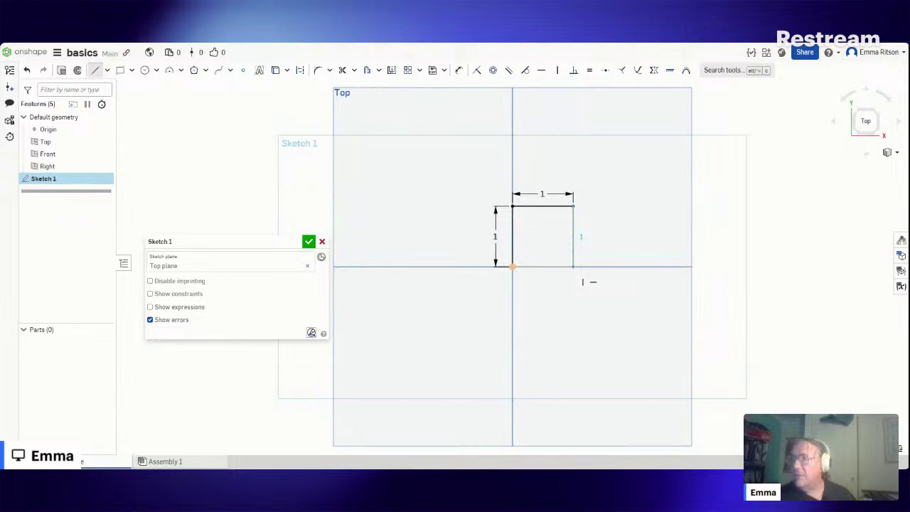
pyautogui.click(572, 267)
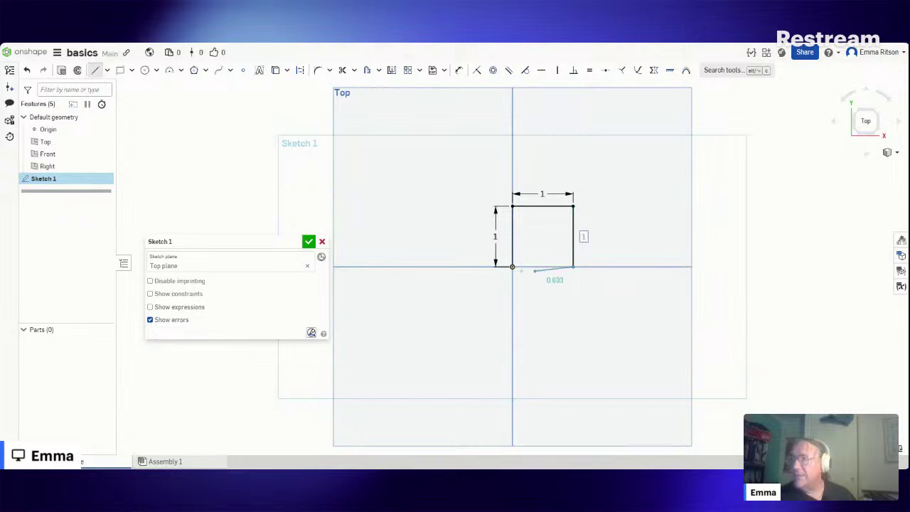
pyautogui.click(513, 267)
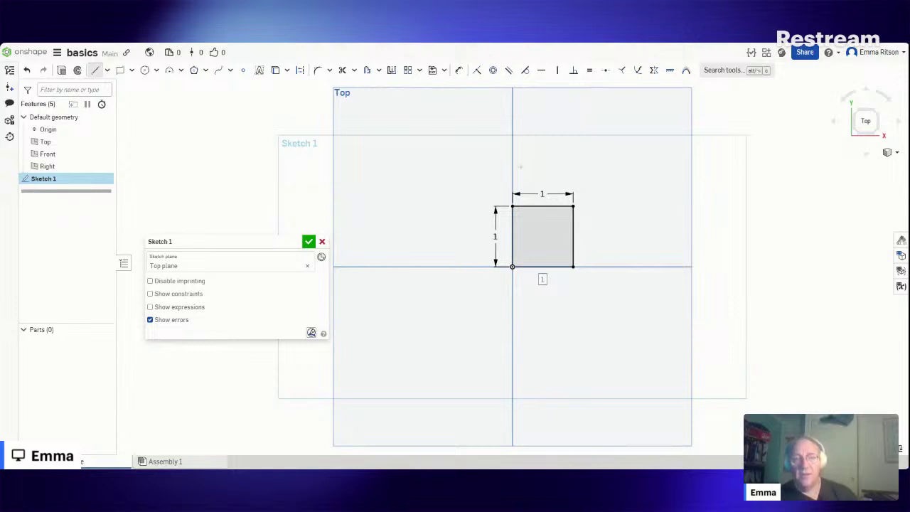
pyautogui.press('Escape')
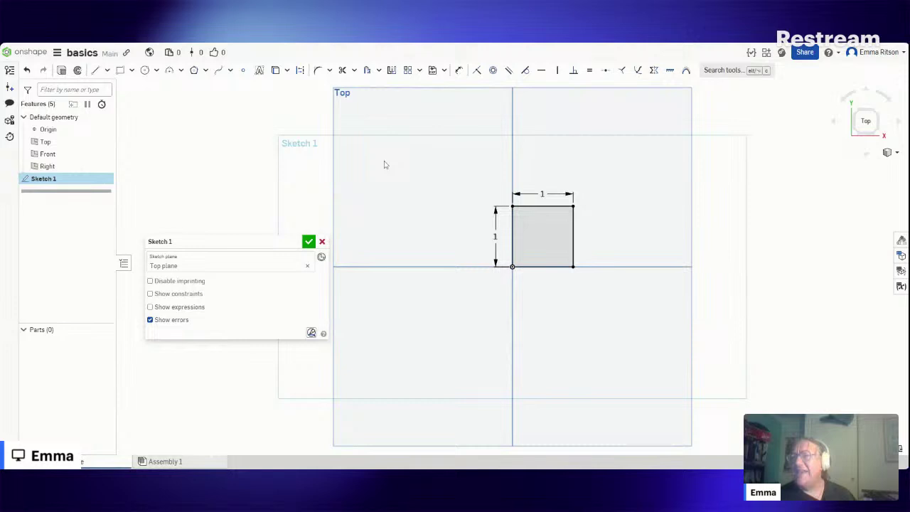
# Step: Convert the square's left edge, which runs up from the origin, to construction geometry
pyautogui.click(512, 245)
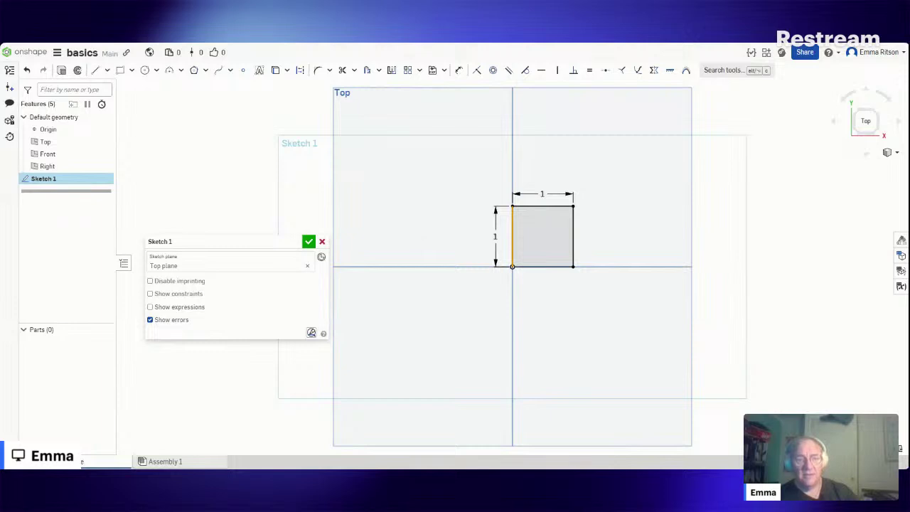
pyautogui.press('q')
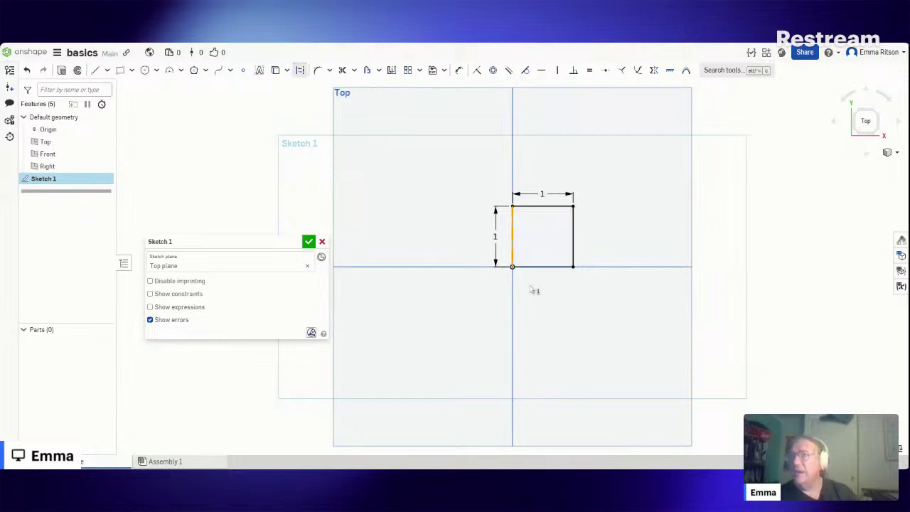
pyautogui.click(780, 274)
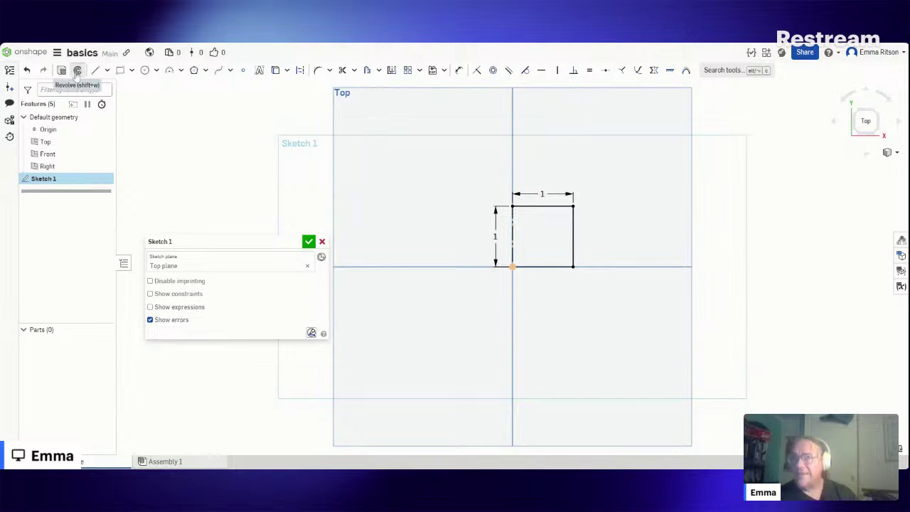
pyautogui.press('Return')
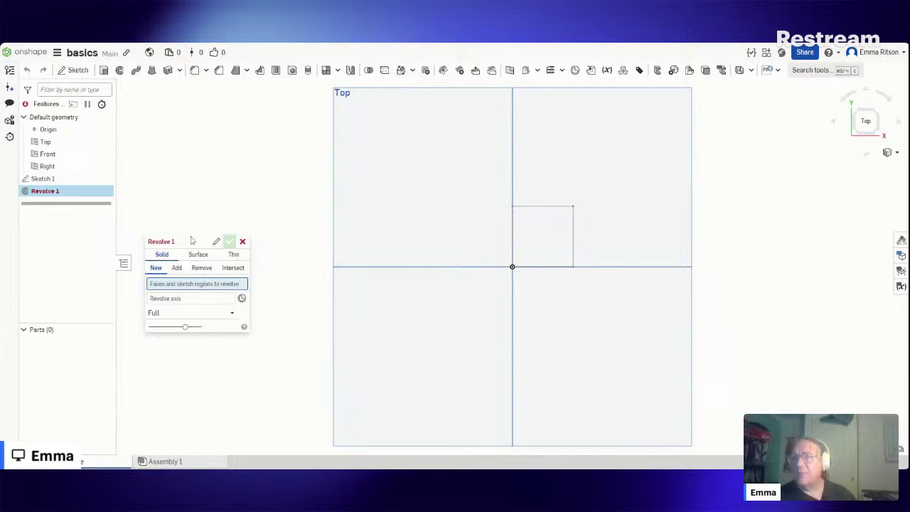
pyautogui.moveTo(204, 130); pyautogui.dragTo(242, 105)
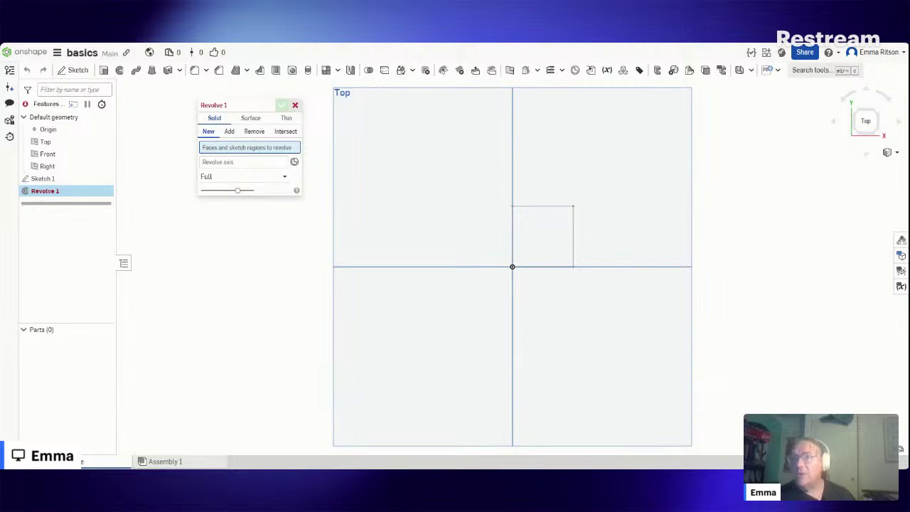
pyautogui.click(295, 105)
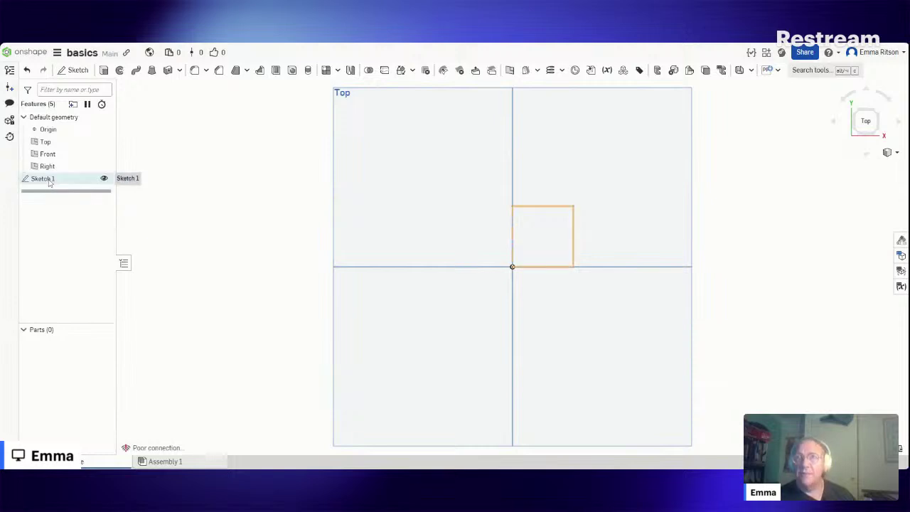
# Step: Edit the square's sketch and turn the left construction edge back into a regular line
pyautogui.rightClick(50, 182)
pyautogui.click(125, 206)
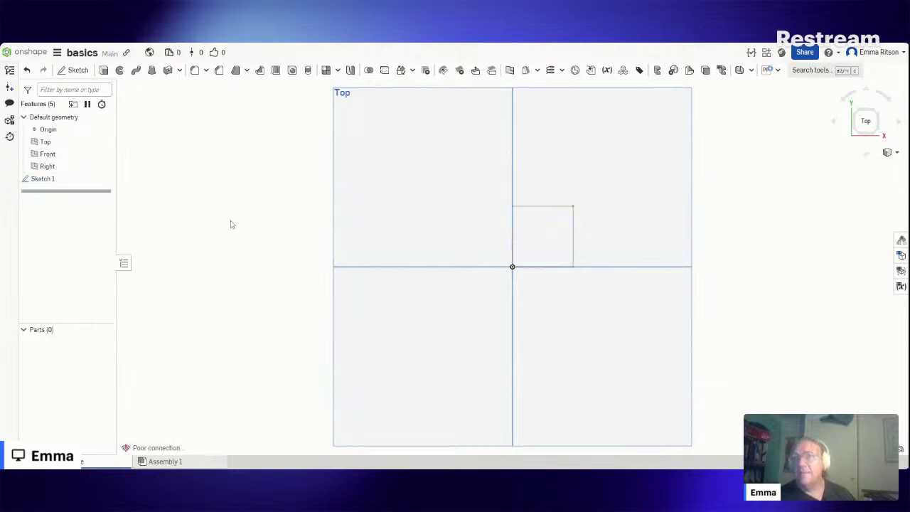
pyautogui.click(513, 241)
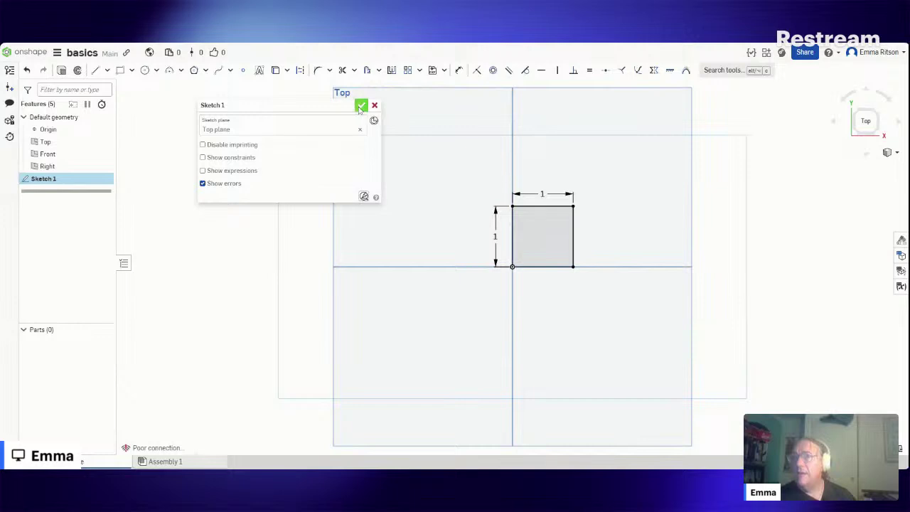
# Step: Revolve the square sketch region a full turn as a new solid about its left edge
pyautogui.click(76, 70)
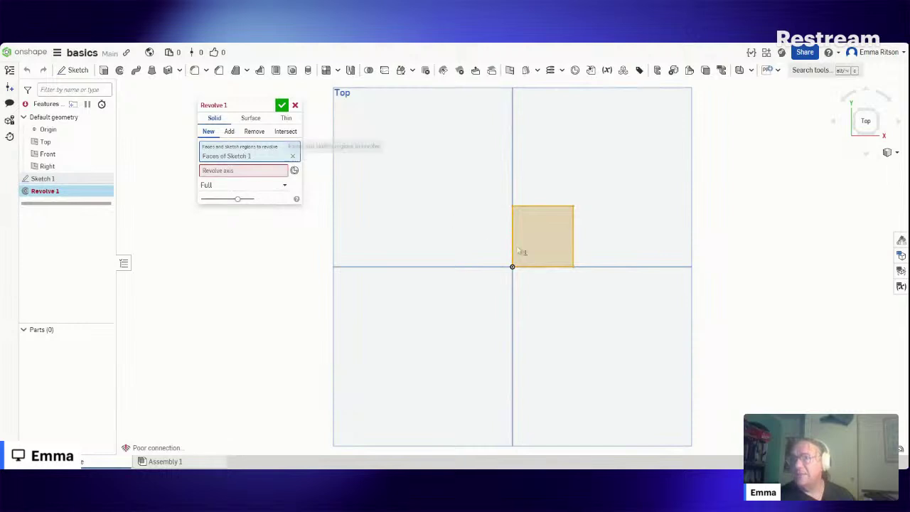
pyautogui.click(244, 170)
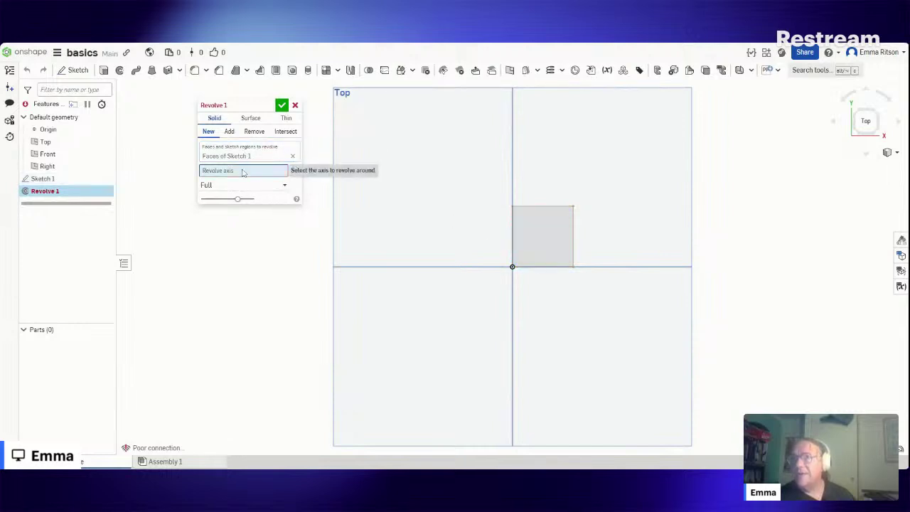
pyautogui.click(511, 244)
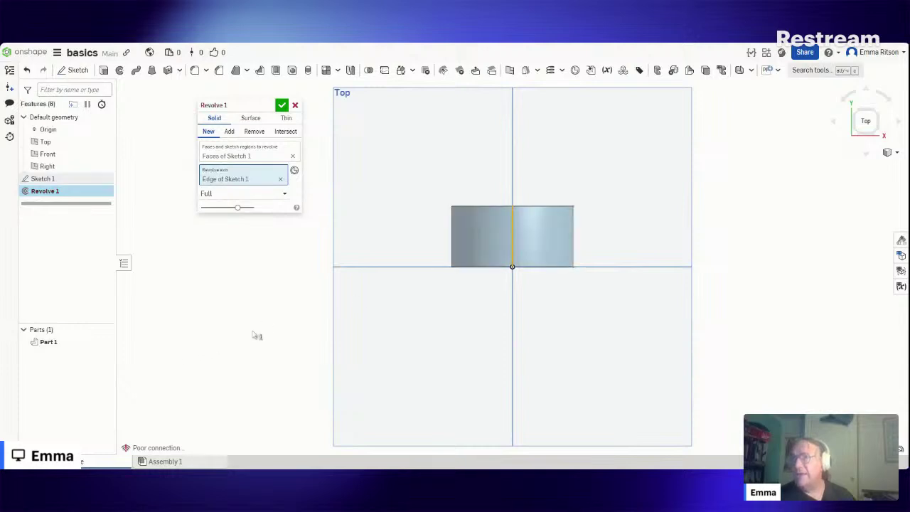
pyautogui.moveTo(293, 294); pyautogui.dragTo(294, 331, button='right')
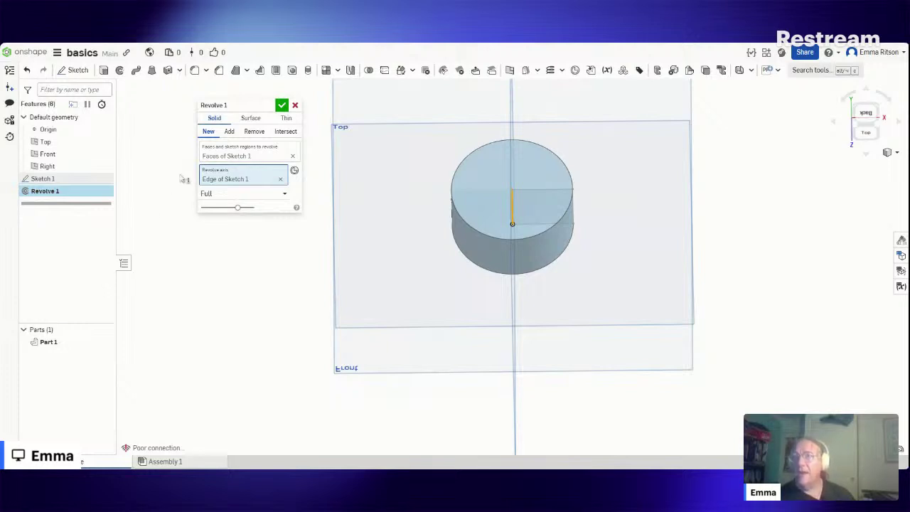
# Step: Try the revolve in two directions with 30 and 330 degree angles, and in one direction with a 30 degree angle
pyautogui.click(284, 196)
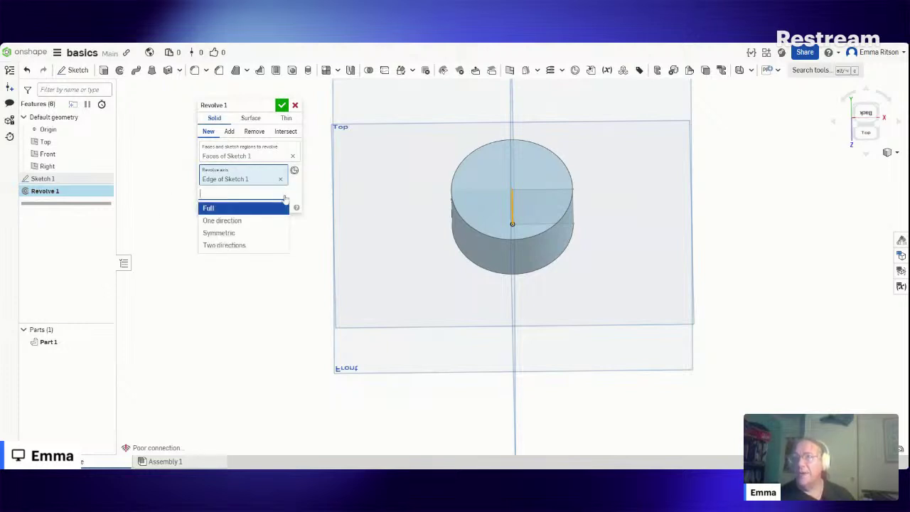
pyautogui.click(258, 245)
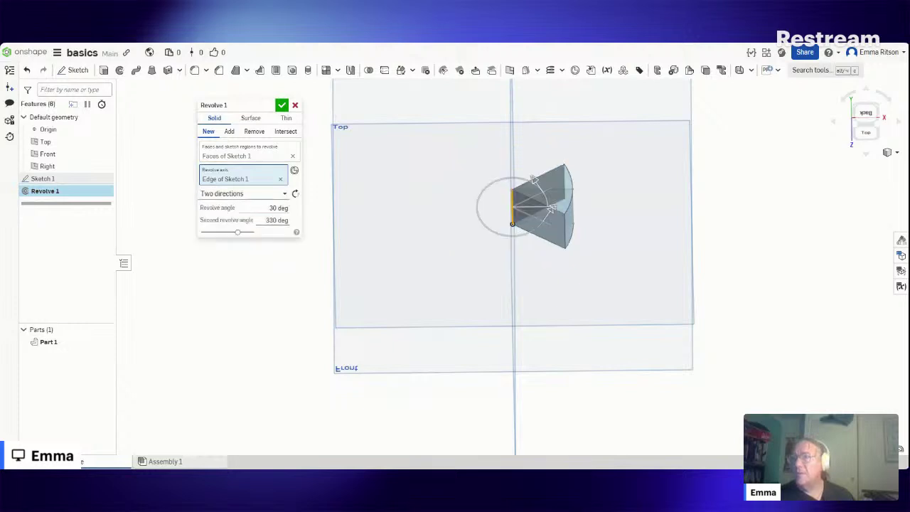
pyautogui.moveTo(547, 309)
pyautogui.mouseDown(button='right')
pyautogui.moveTo(553, 340)
pyautogui.moveTo(554, 317)
pyautogui.moveTo(530, 315)
pyautogui.moveTo(530, 279)
pyautogui.moveTo(558, 267)
pyautogui.moveTo(562, 319)
pyautogui.moveTo(578, 310)
pyautogui.moveTo(574, 295)
pyautogui.moveTo(545, 298)
pyautogui.mouseUp(button='right')
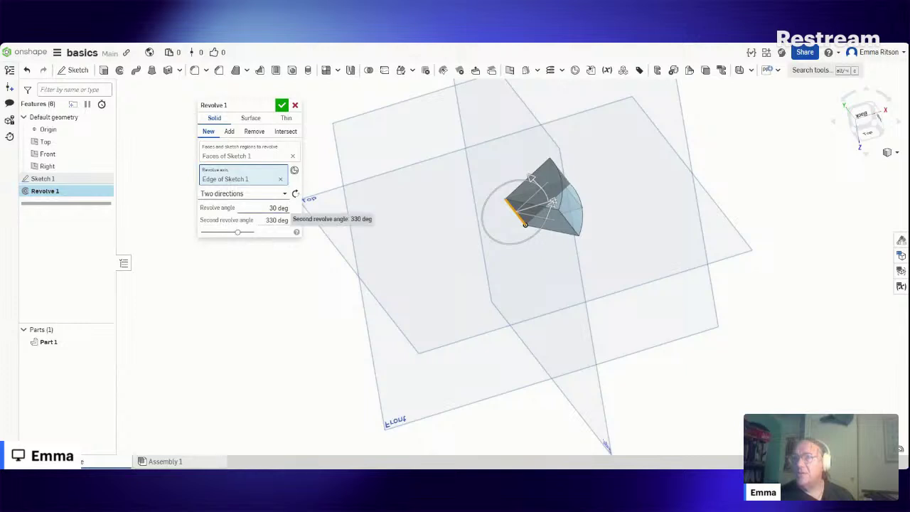
pyautogui.click(285, 194)
pyautogui.click(226, 220)
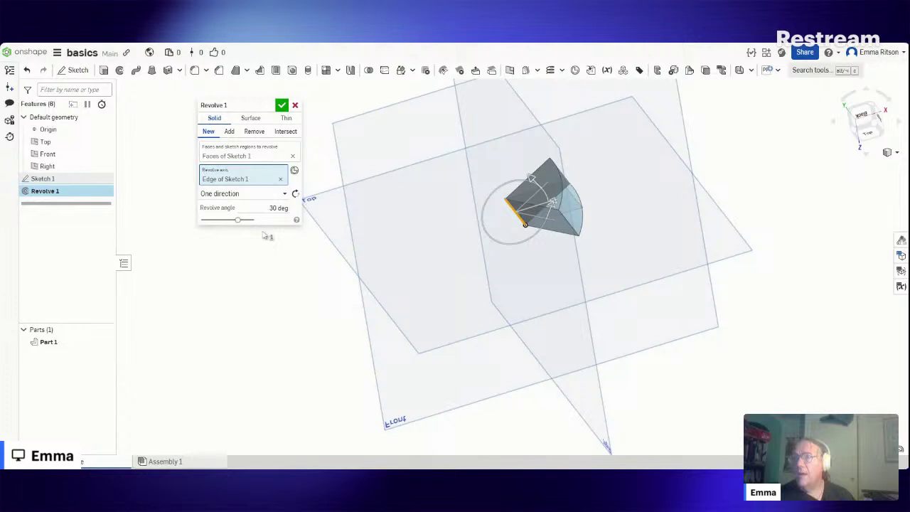
pyautogui.moveTo(316, 269); pyautogui.dragTo(332, 292, button='right')
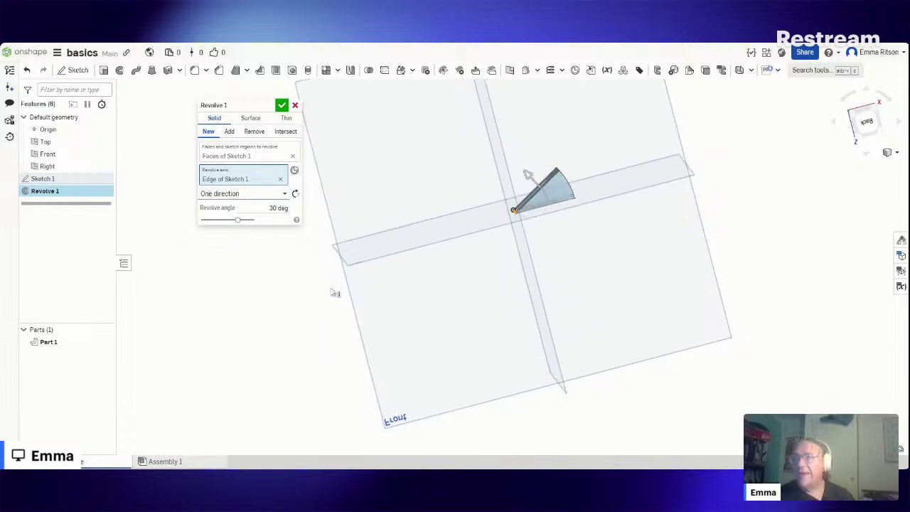
# Step: Make the revolve symmetric with a 30 degree angle and finish the feature
pyautogui.click(231, 195)
pyautogui.click(245, 236)
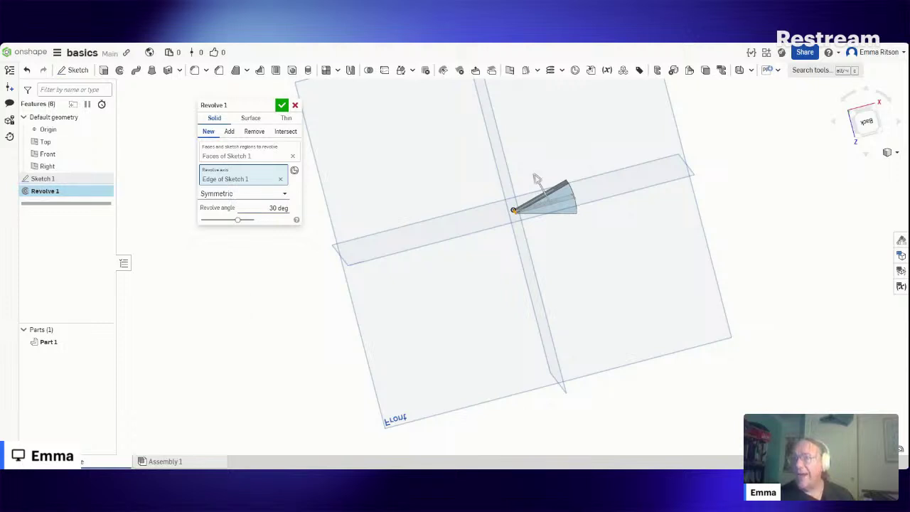
pyautogui.moveTo(749, 221); pyautogui.dragTo(740, 204, button='right')
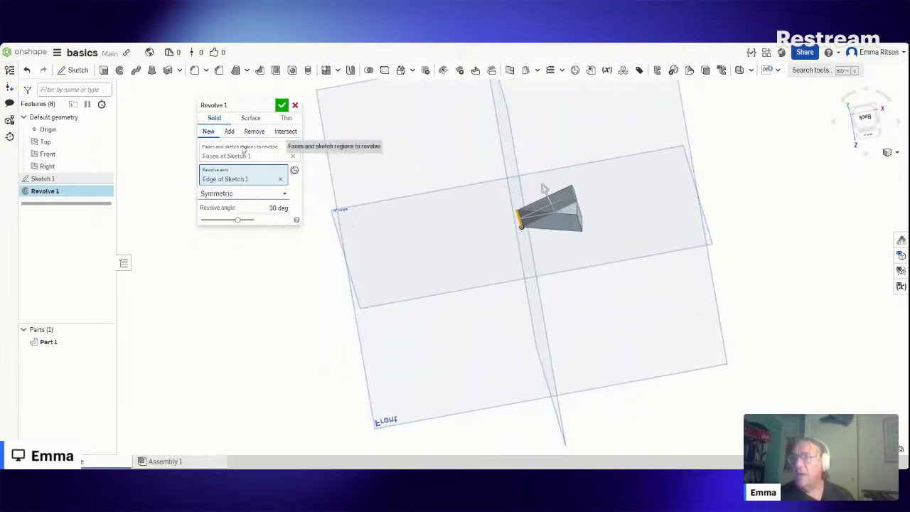
pyautogui.click(283, 106)
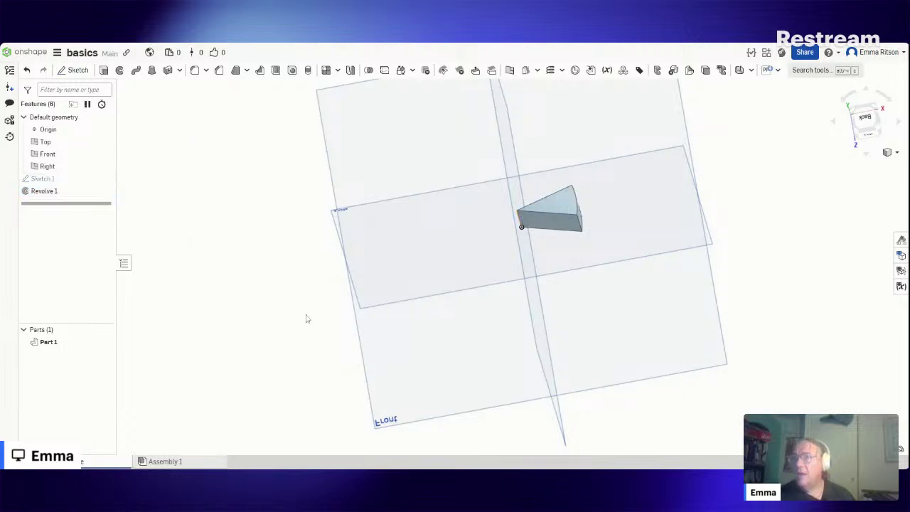
# Step: Examine the revolved wedge and its position relative to the default planes from several sides
pyautogui.hotkey('shift', '5')
pyautogui.moveTo(279, 285); pyautogui.dragTo(192, 367, button='right')
pyautogui.click(868, 124)
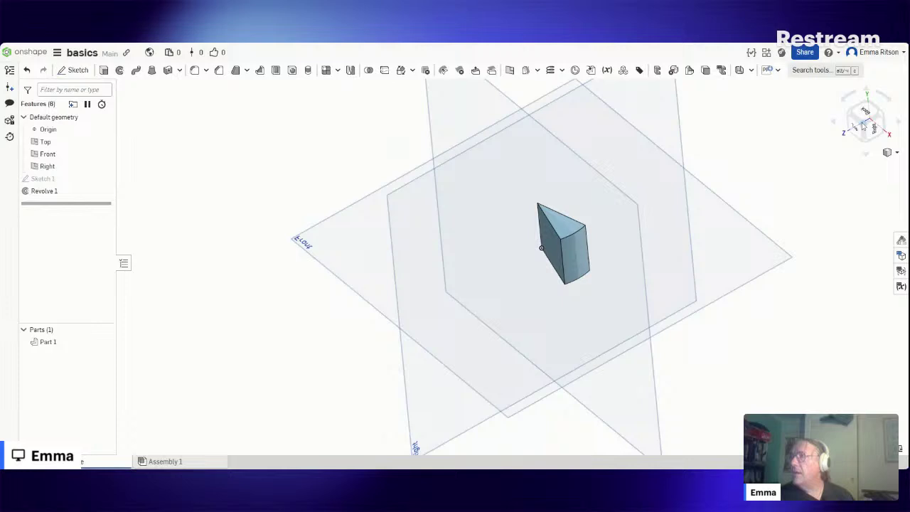
pyautogui.moveTo(768, 225); pyautogui.dragTo(775, 249, button='right')
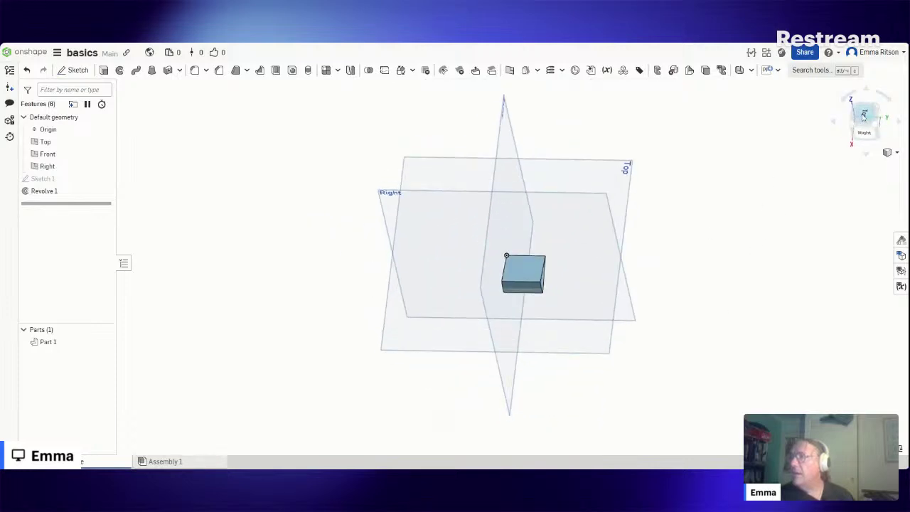
pyautogui.hotkey('shift', '5')
pyautogui.moveTo(717, 278); pyautogui.dragTo(719, 323, button='right')
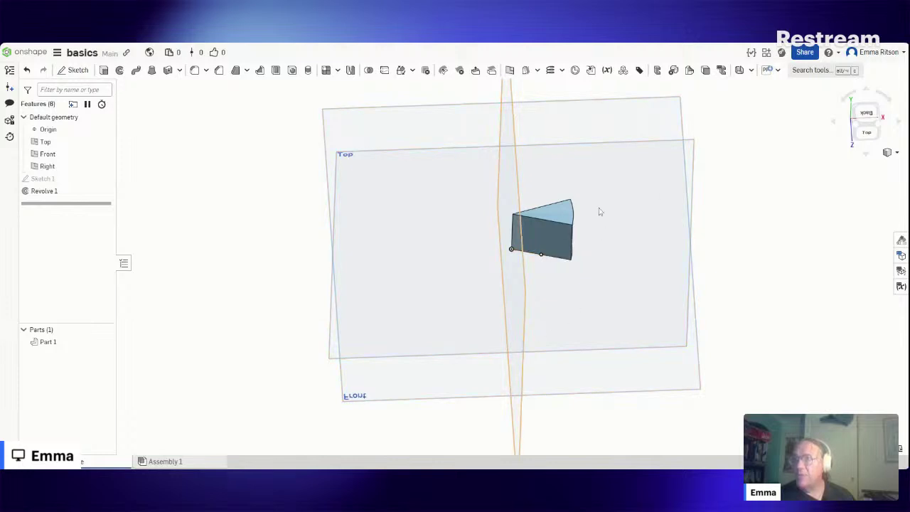
pyautogui.moveTo(645, 283); pyautogui.dragTo(639, 264, button='right')
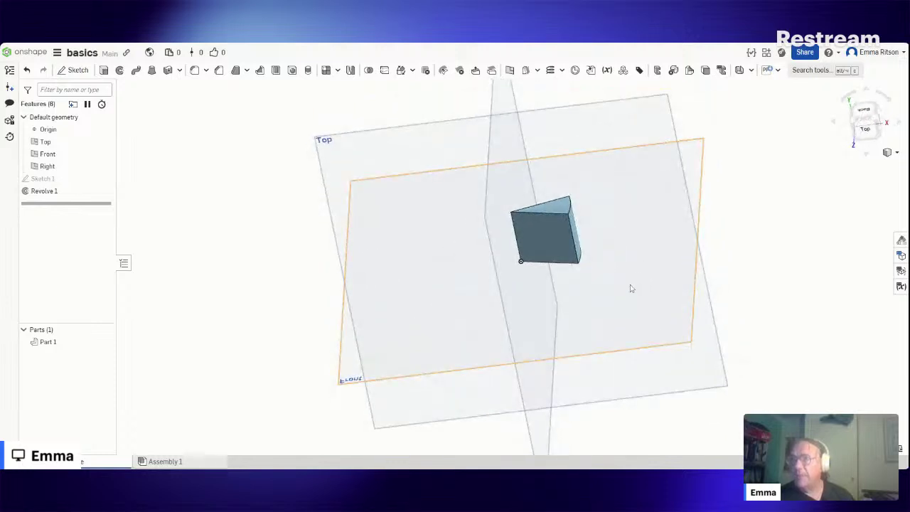
pyautogui.rightClick(628, 304)
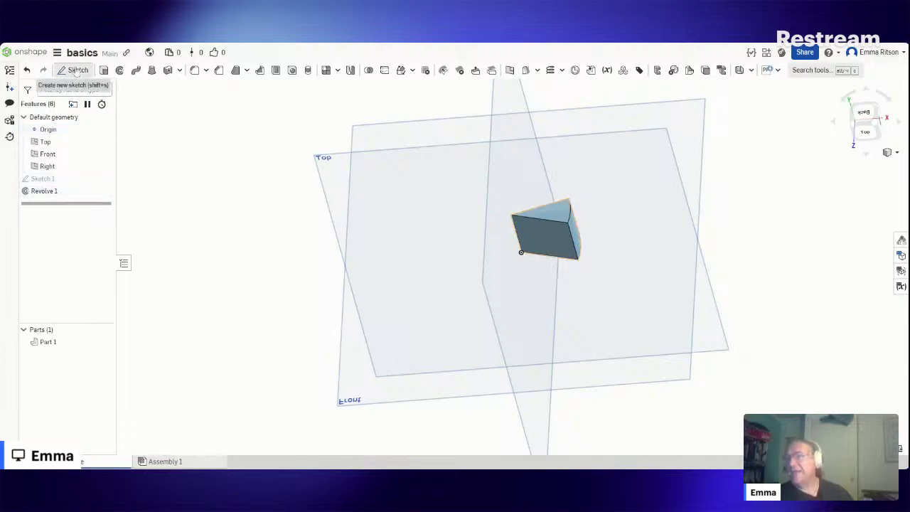
# Step: Start a new sketch on the Top plane
pyautogui.hotkey('shift', 's')
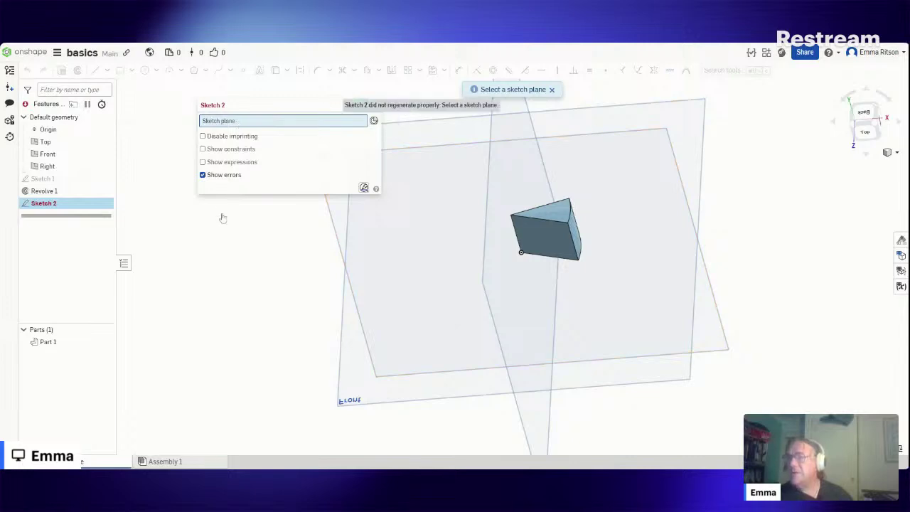
pyautogui.moveTo(226, 104)
pyautogui.mouseDown()
pyautogui.moveTo(88, 235)
pyautogui.moveTo(173, 218)
pyautogui.mouseUp()
pyautogui.click(362, 163)
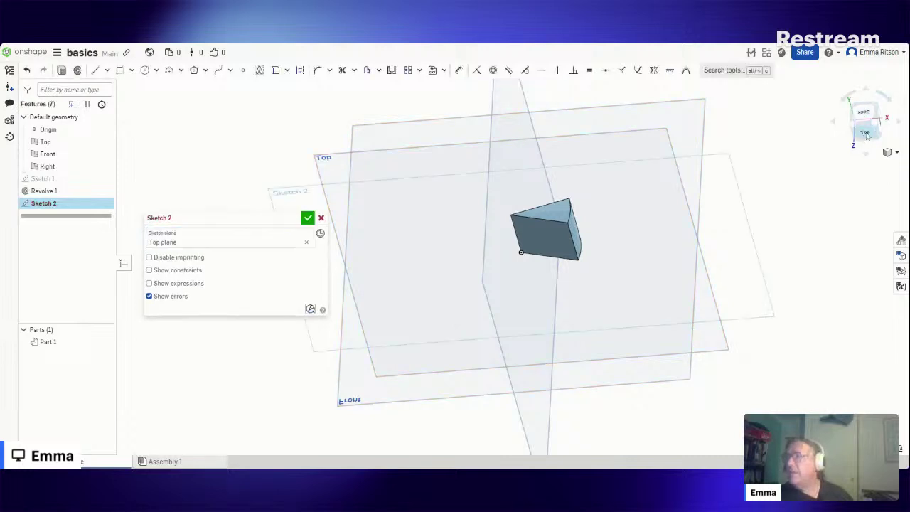
pyautogui.click(864, 131)
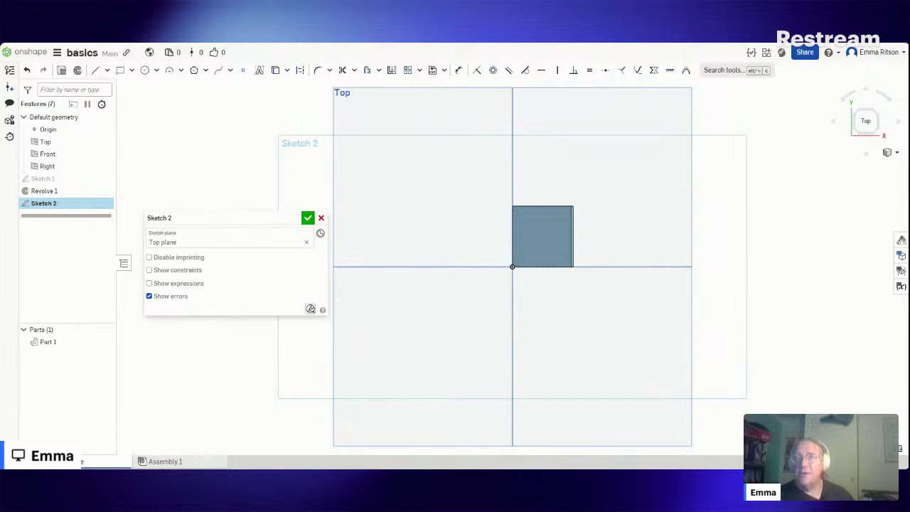
# Step: Sketch a diagonal midpoint line centred on the origin and set its full length to 4 inches
pyautogui.click(108, 71)
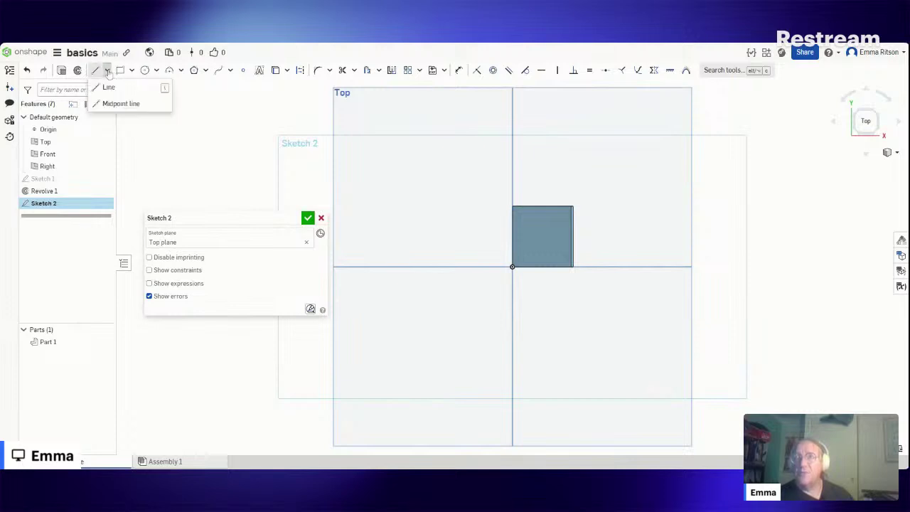
pyautogui.click(122, 105)
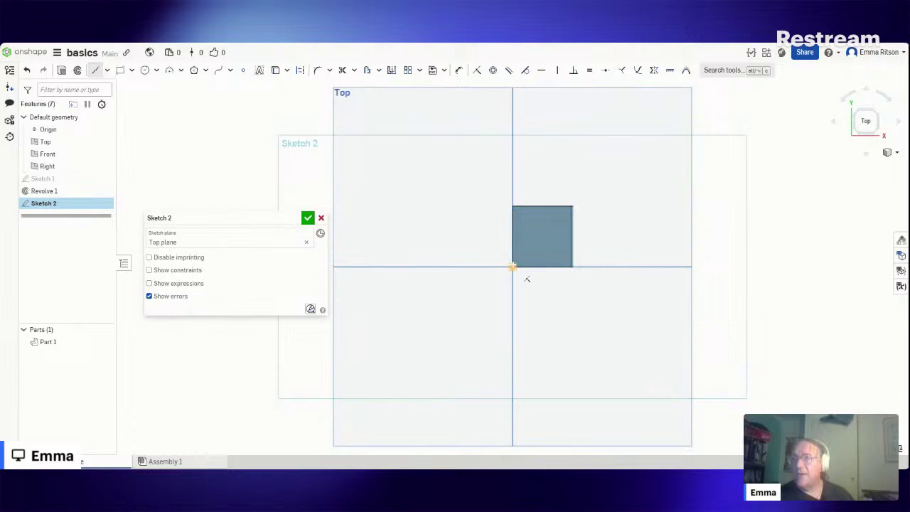
pyautogui.click(512, 267)
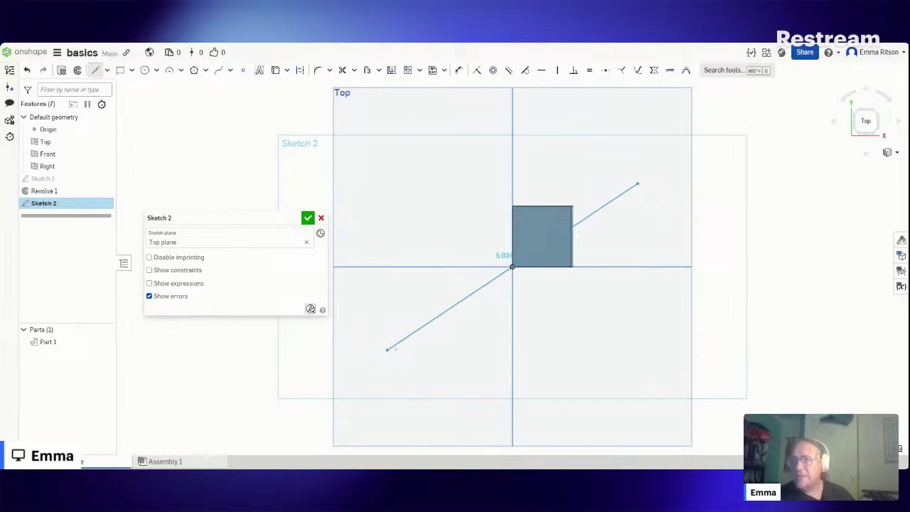
pyautogui.click(409, 342)
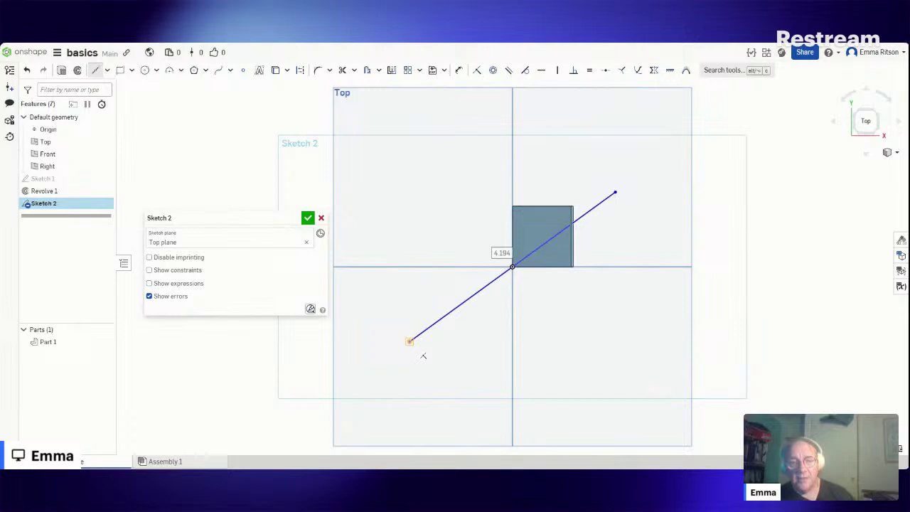
pyautogui.write('4')
pyautogui.press('Return')
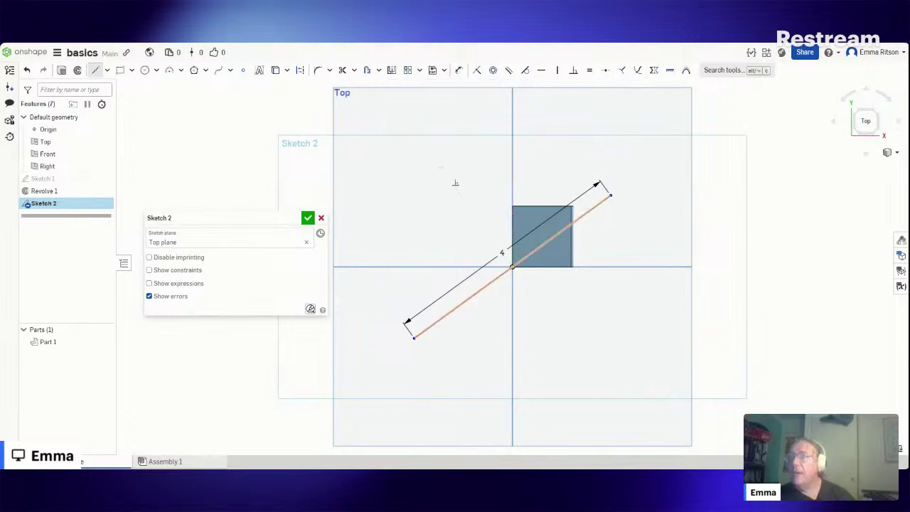
# Step: Dimension the angle between the lower half of the diagonal line and the vertical Right plane as 45 degrees
pyautogui.press('Escape')
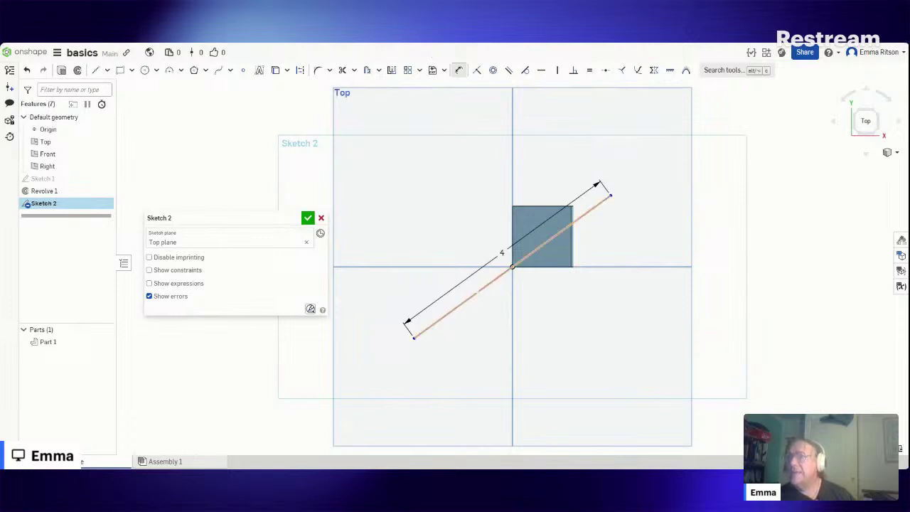
pyautogui.click(480, 289)
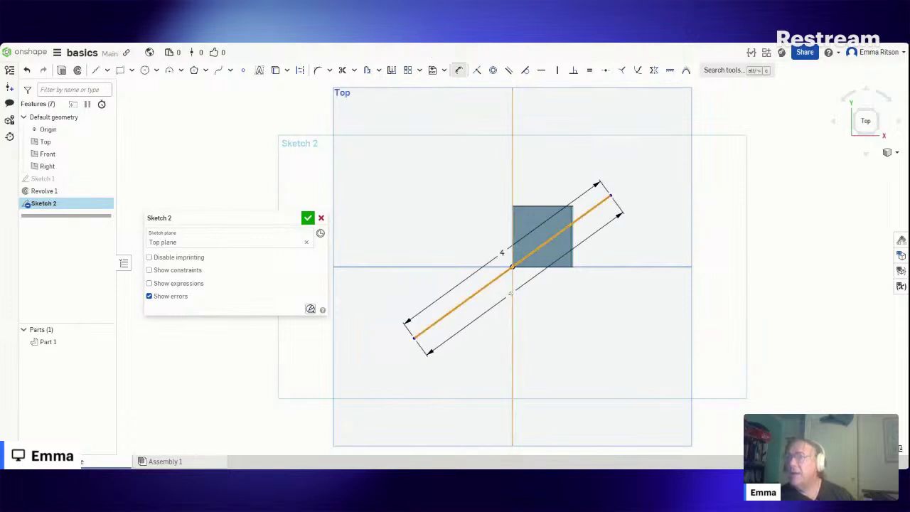
pyautogui.click(511, 295)
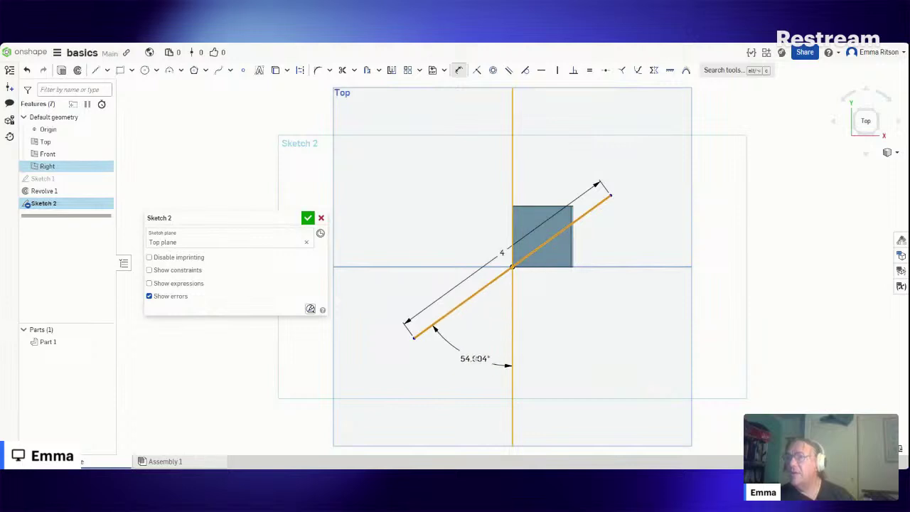
pyautogui.click(475, 358)
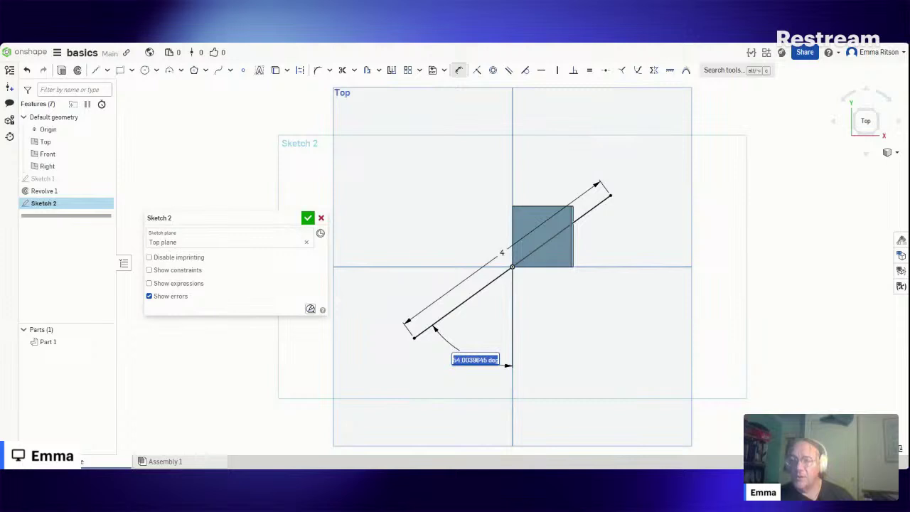
pyautogui.write('45')
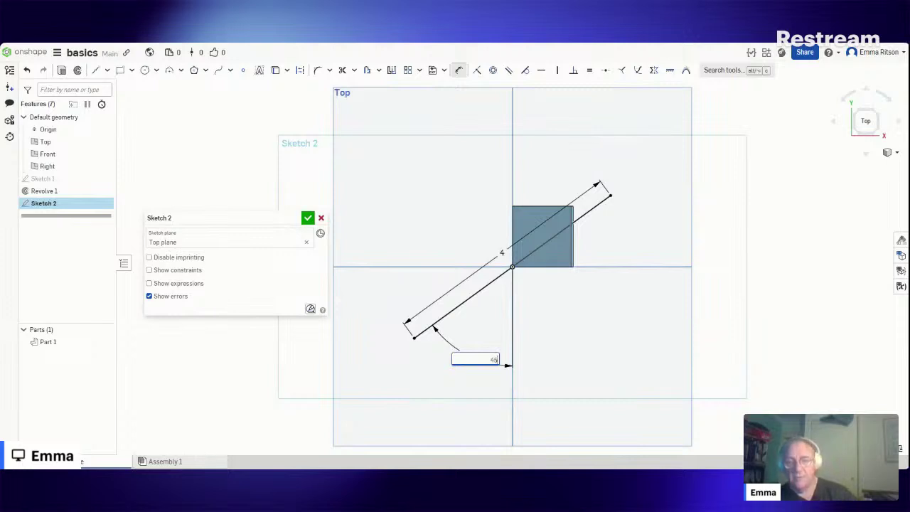
pyautogui.press('Return')
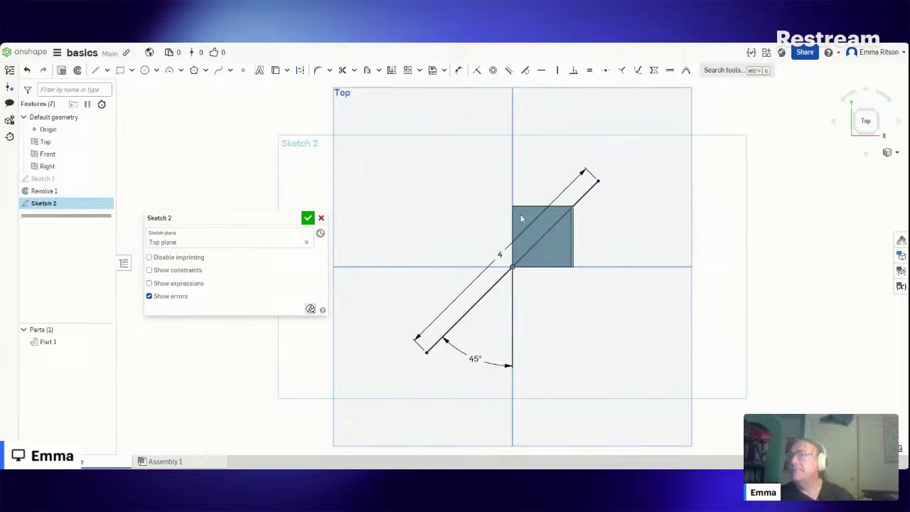
pyautogui.click(107, 69)
pyautogui.click(111, 91)
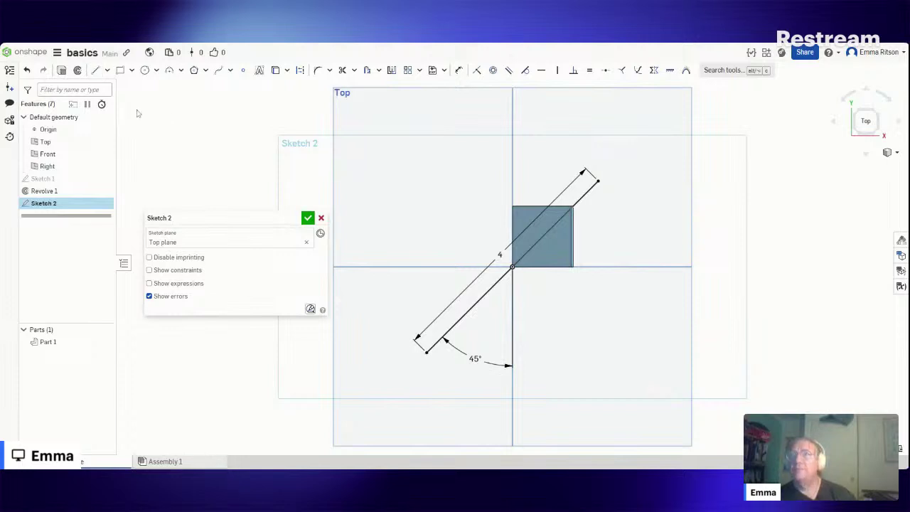
pyautogui.click(120, 71)
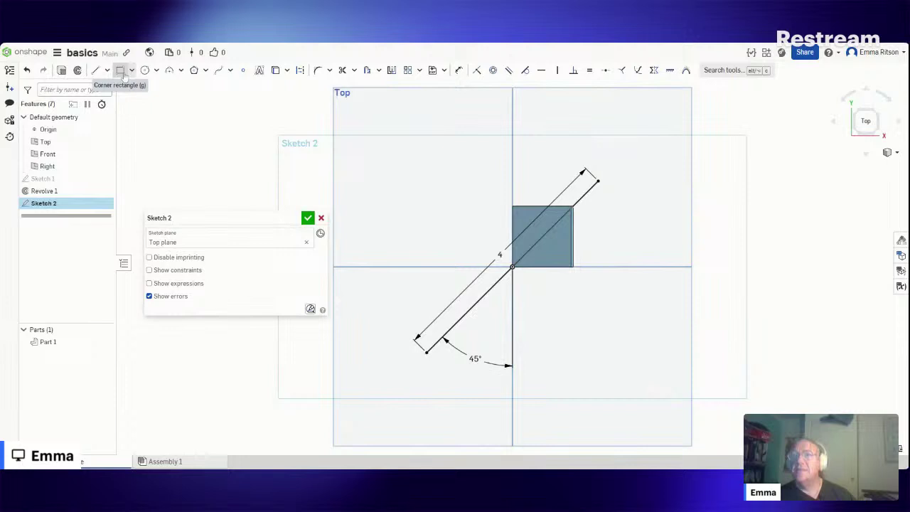
pyautogui.click(133, 71)
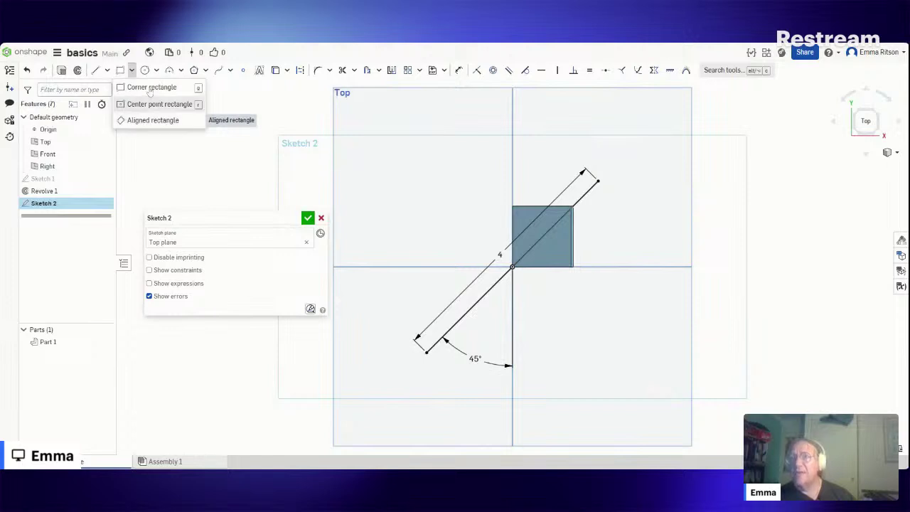
pyautogui.click(215, 153)
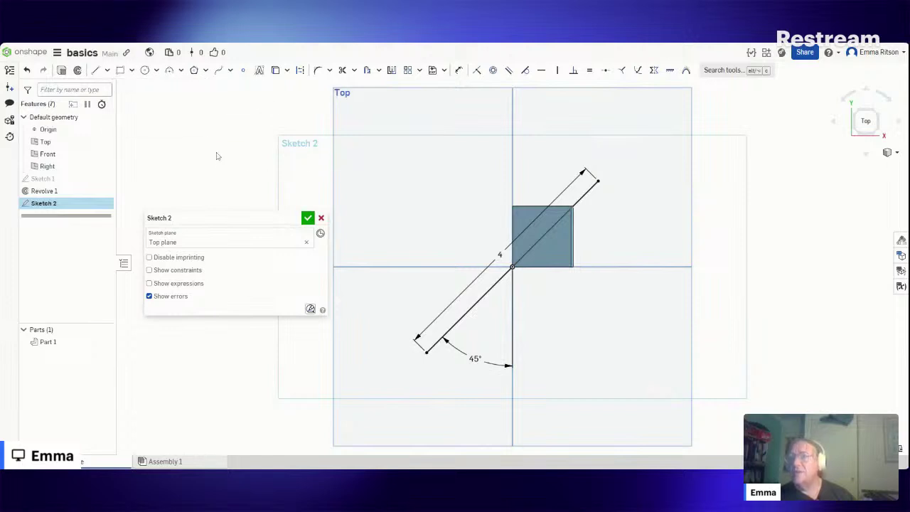
# Step: Sketch a corner rectangle from the origin up and to the left, 2 inches wide and 2 inches high
pyautogui.click(119, 72)
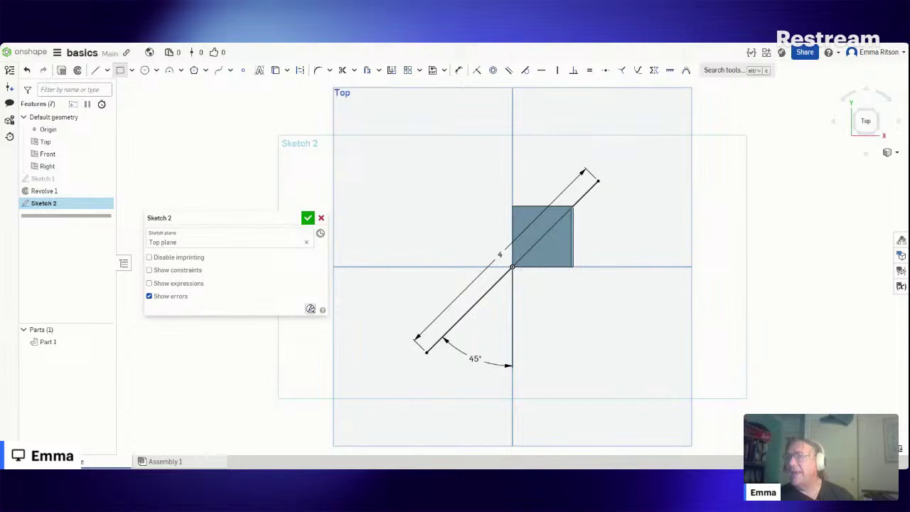
pyautogui.click(512, 267)
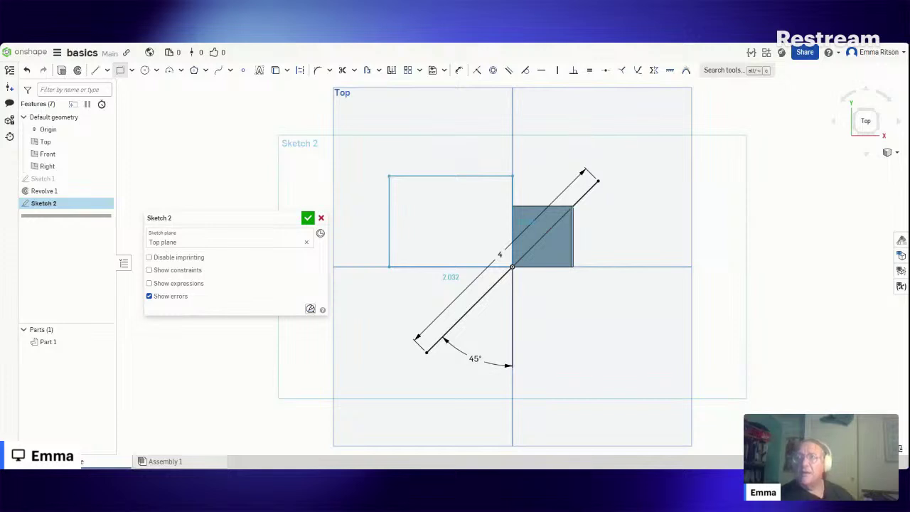
pyautogui.click(389, 176)
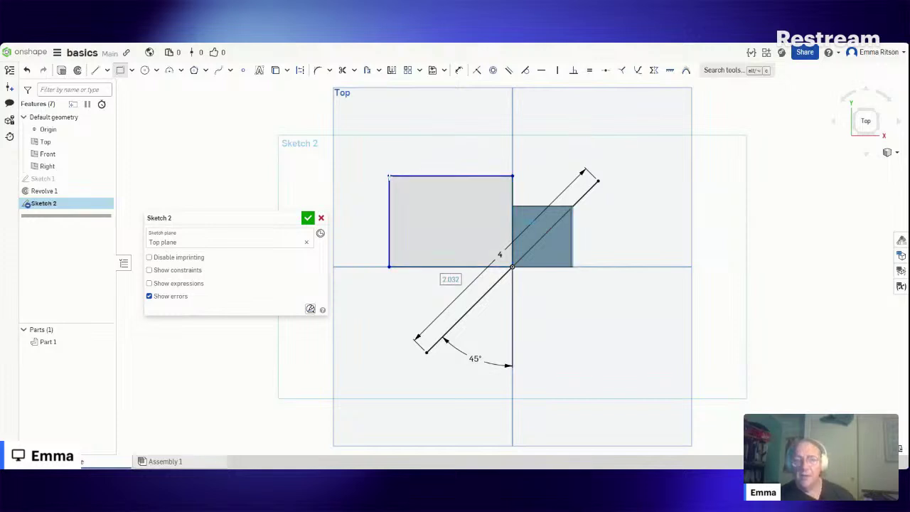
pyautogui.write('2')
pyautogui.press('Tab')
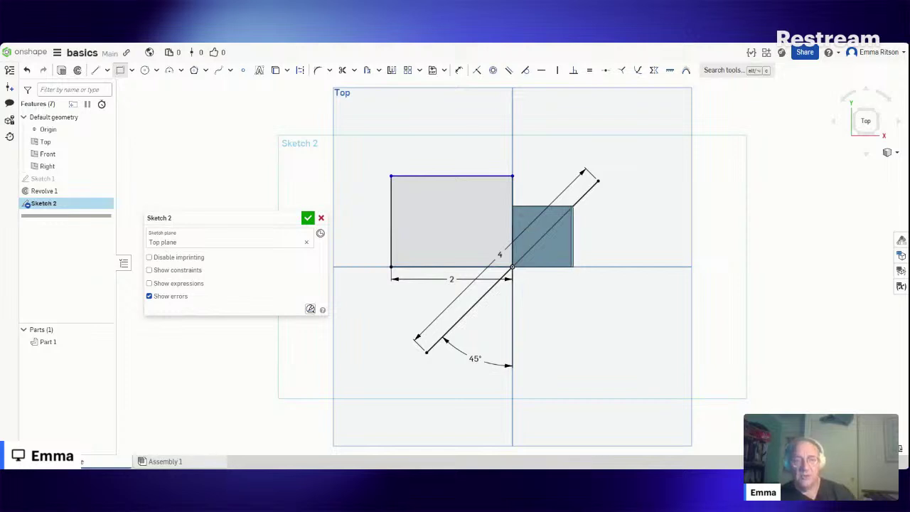
pyautogui.write('2')
pyautogui.press('Return')
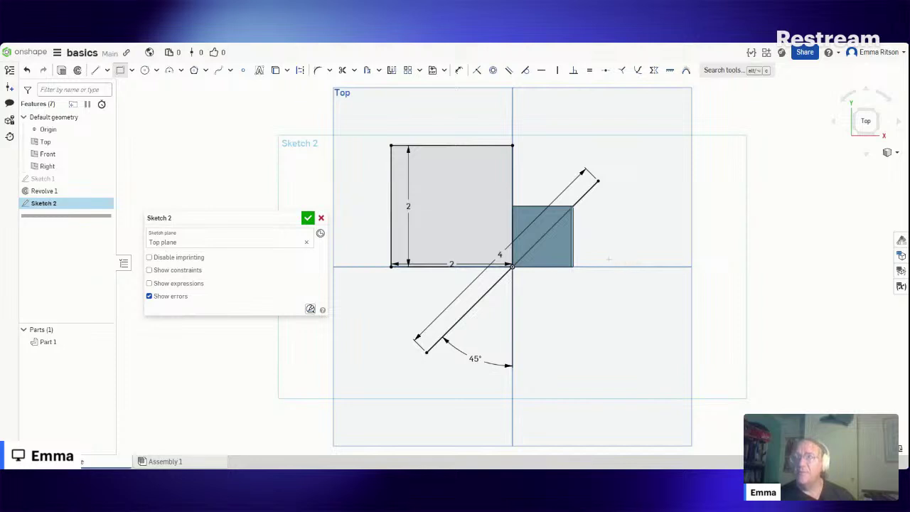
# Step: Sketch a center point rectangle centred on the diagonal line's upper endpoint, 3/8 inch wide and 3/4 inch high
pyautogui.click(131, 70)
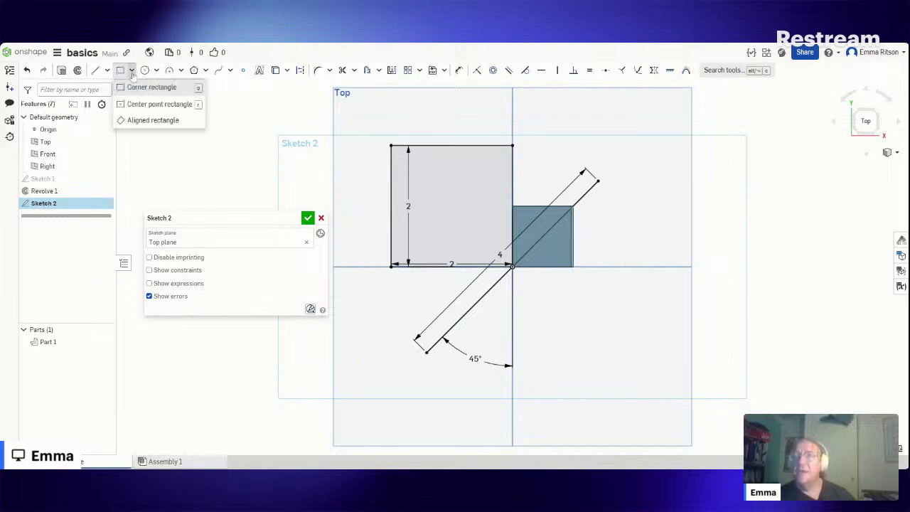
pyautogui.click(162, 107)
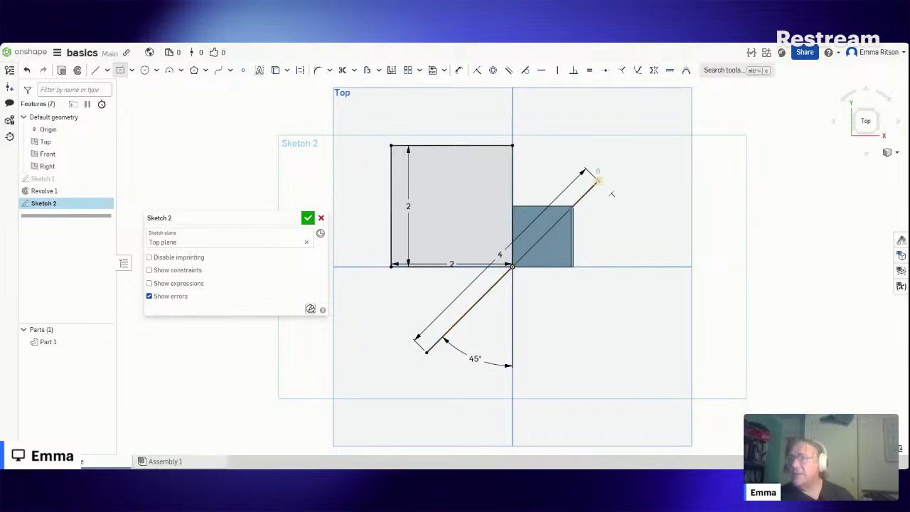
pyautogui.click(597, 180)
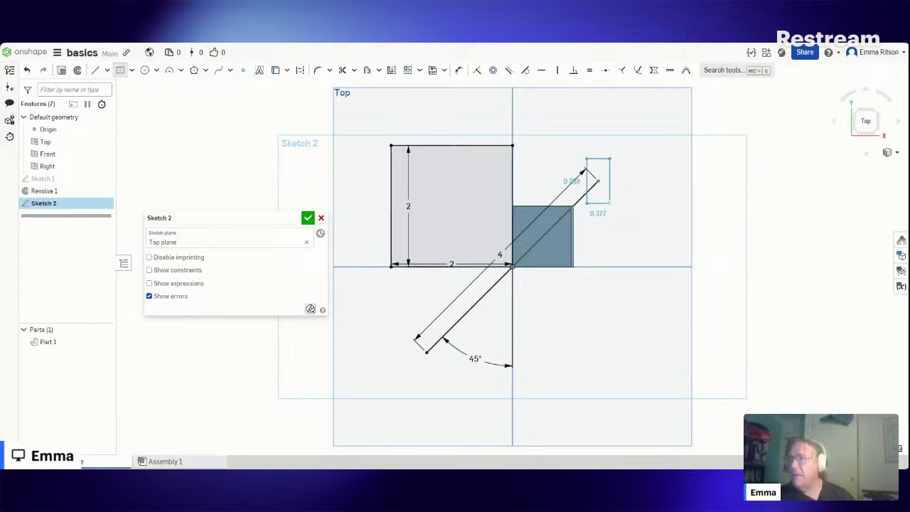
pyautogui.click(609, 203)
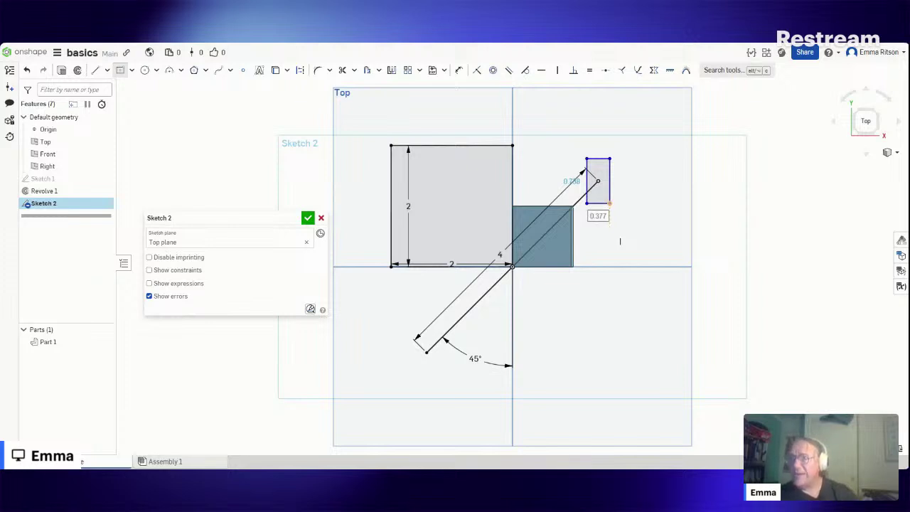
pyautogui.write('3')
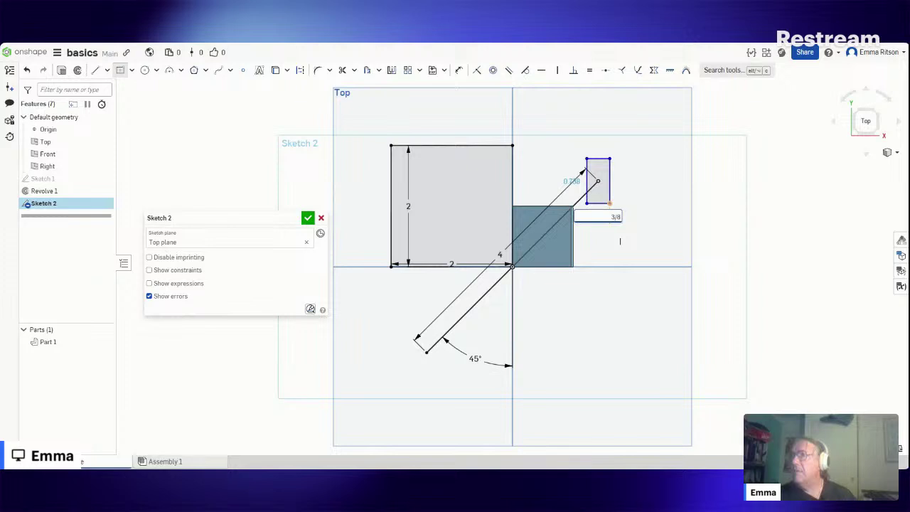
pyautogui.write('/8')
pyautogui.press('Return')
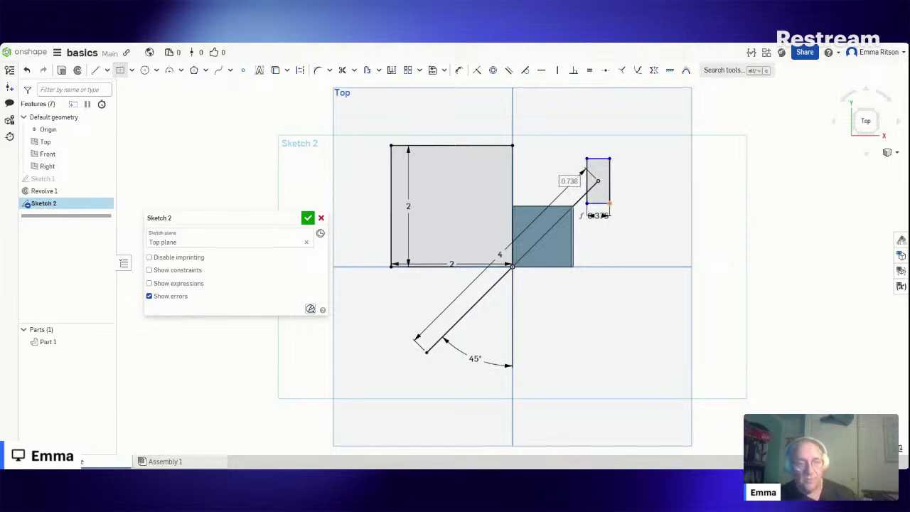
pyautogui.doubleClick(569, 181)
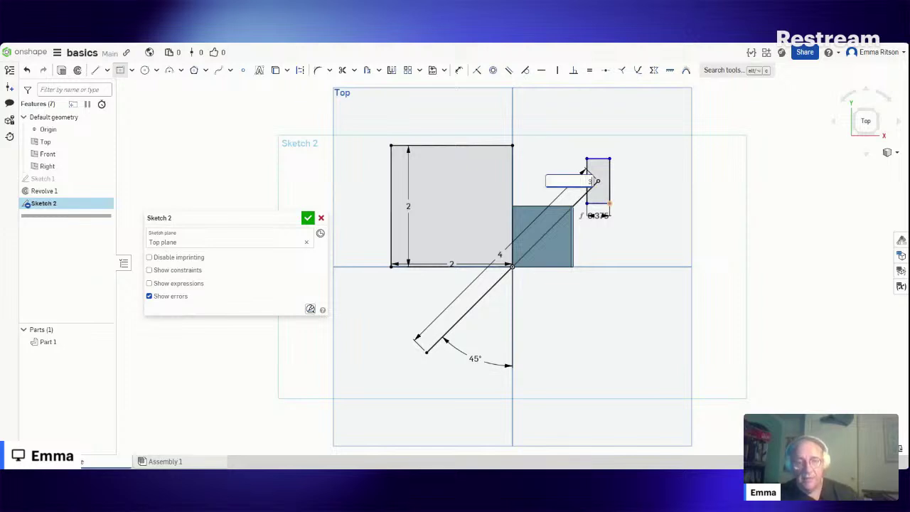
pyautogui.write('3/4')
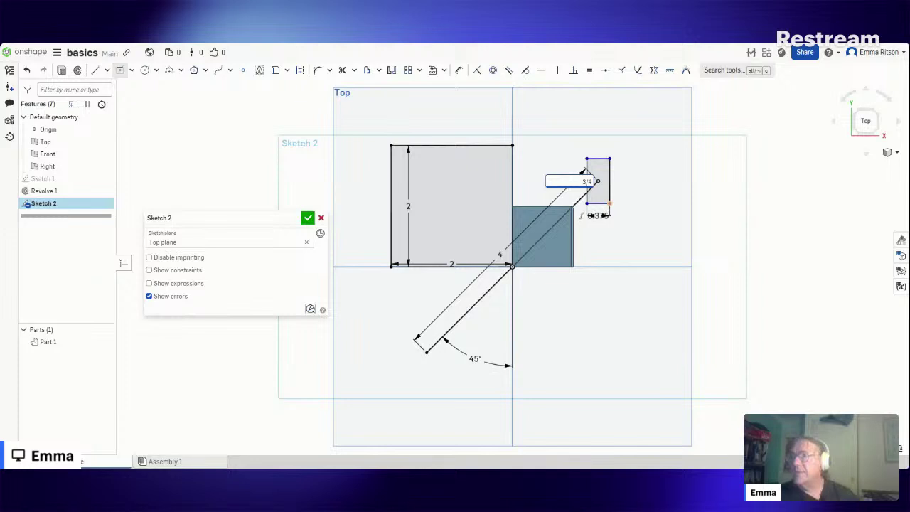
pyautogui.press('Return')
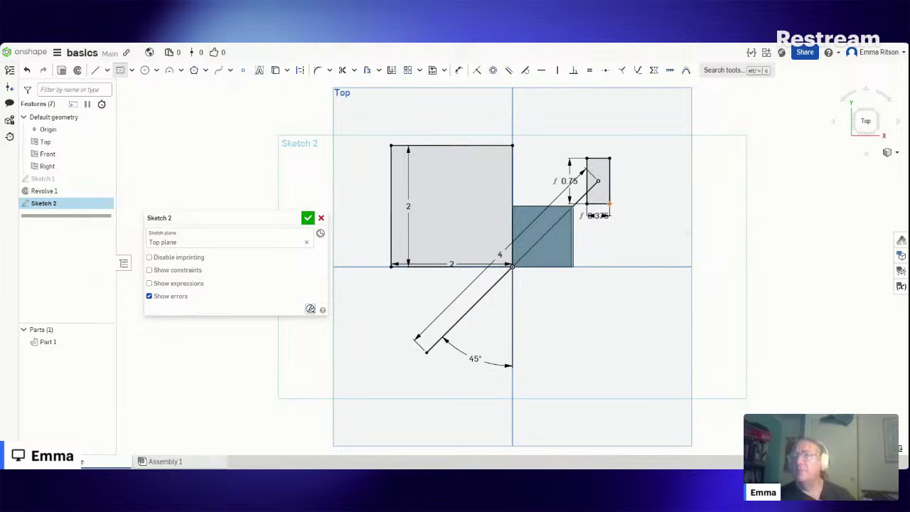
# Step: Sketch an aligned rectangle about 2 by 1.83 inches below the diagonal line, with one side running from its lower endpoint to the origin
pyautogui.click(132, 69)
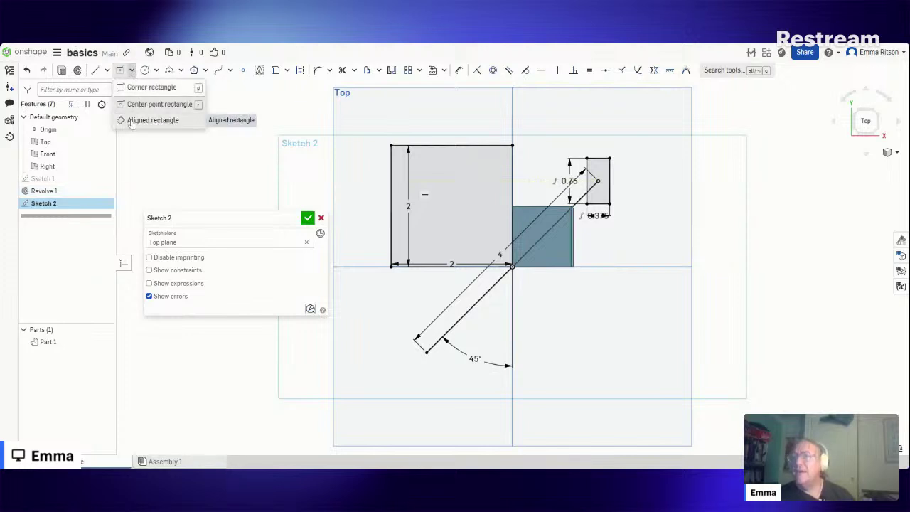
pyautogui.click(130, 122)
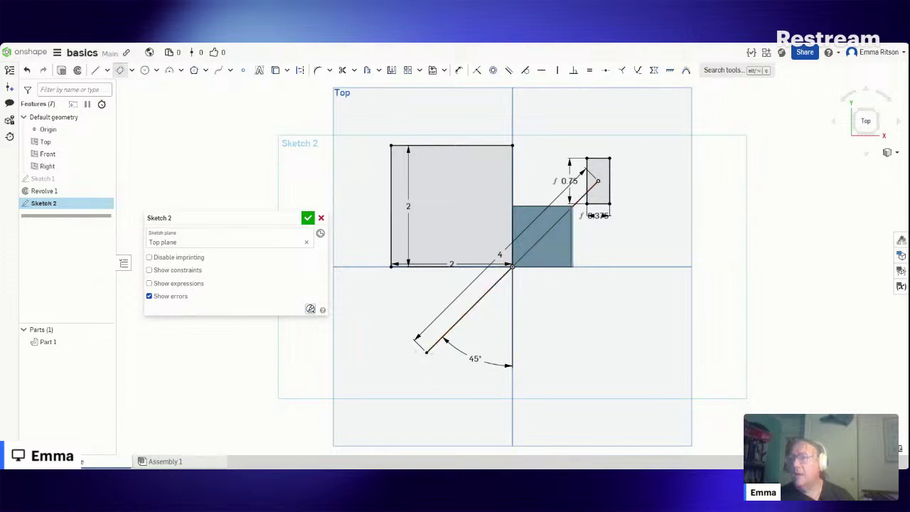
pyautogui.click(426, 351)
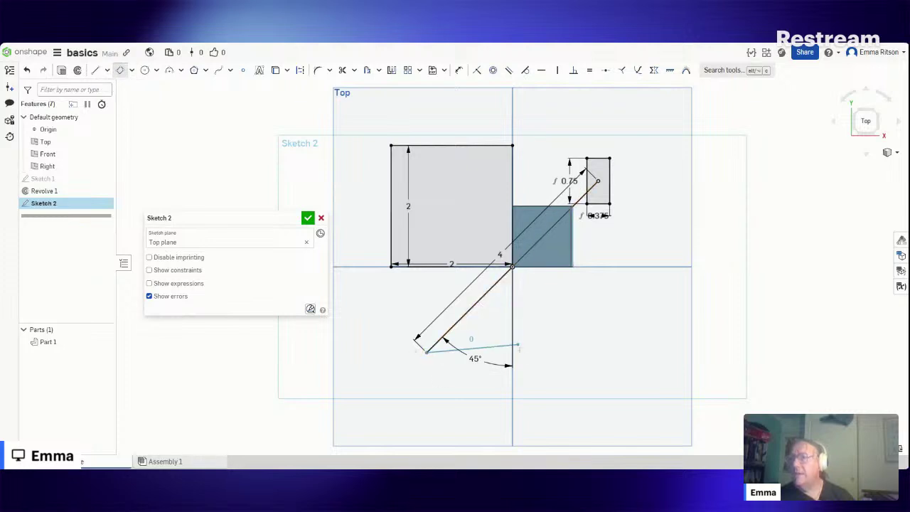
pyautogui.click(526, 279)
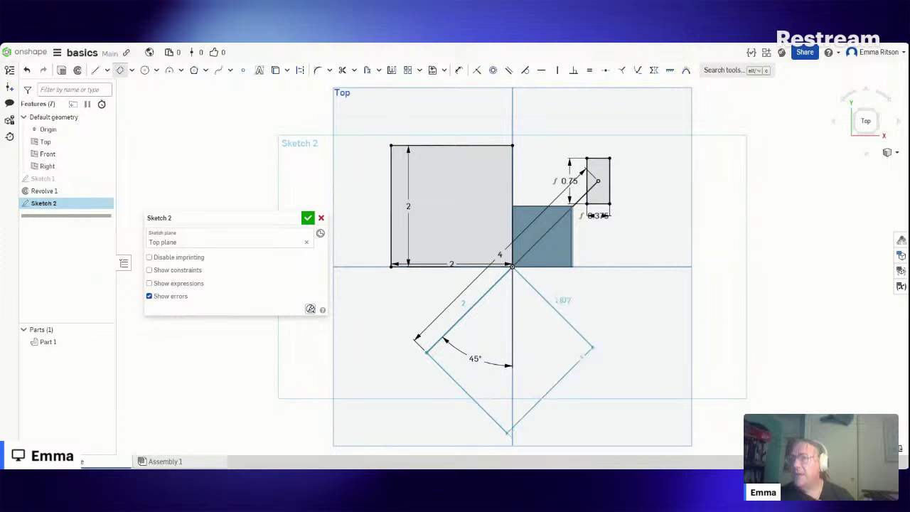
pyautogui.click(591, 349)
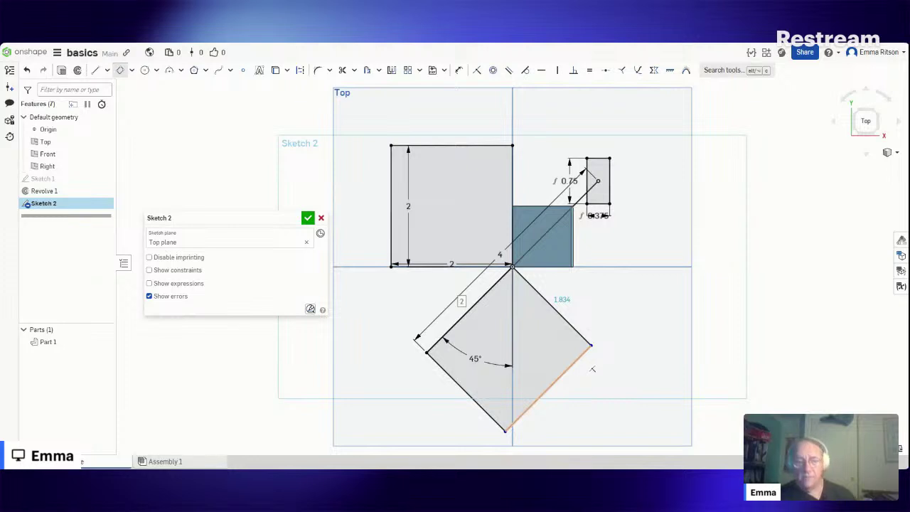
# Step: Set both side dimensions of the aligned rectangle to 1.5 inches
pyautogui.write('1')
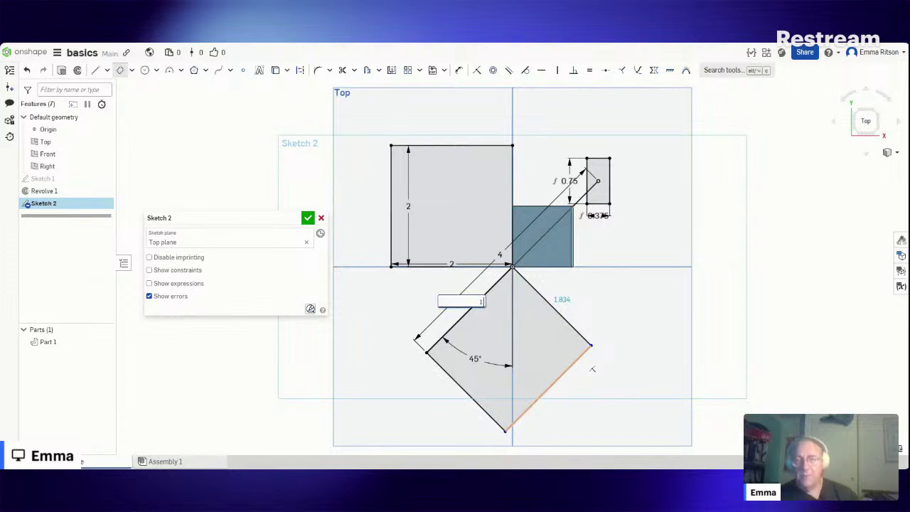
pyautogui.write('.5')
pyautogui.press('Return')
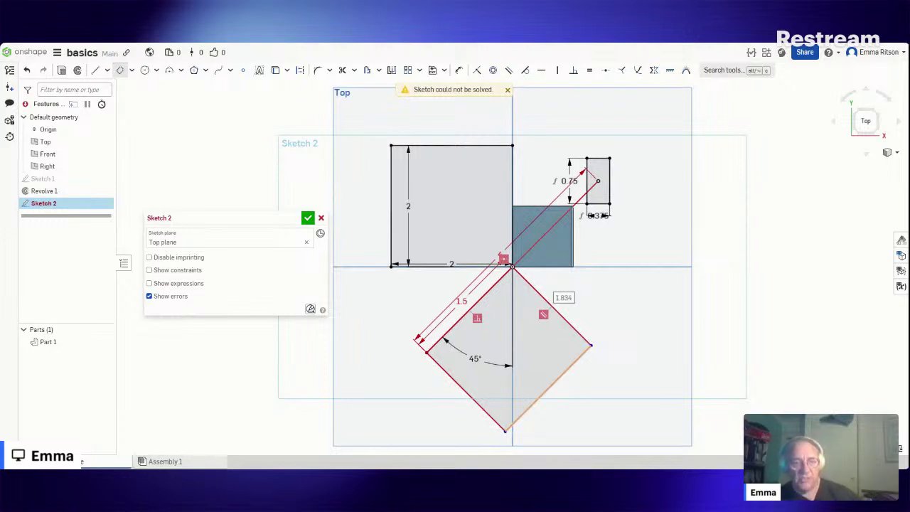
pyautogui.write('1')
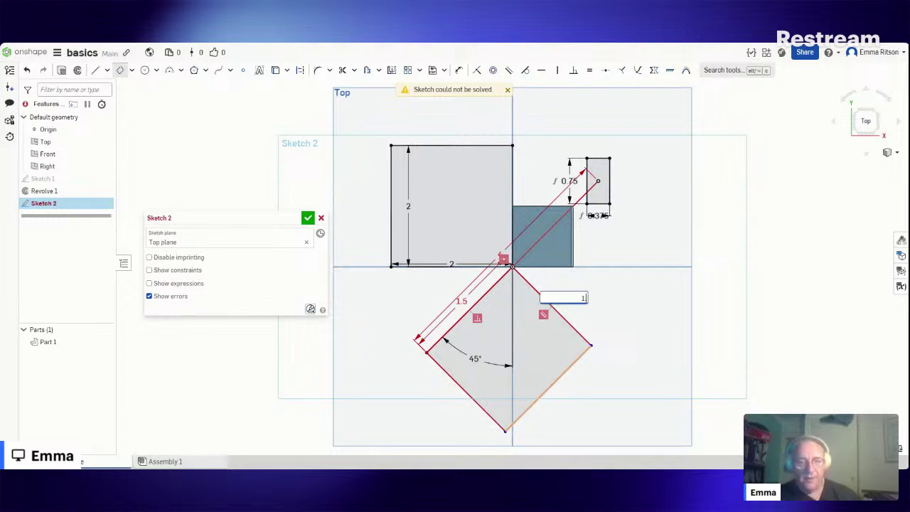
pyautogui.write('.5')
pyautogui.press('Return')
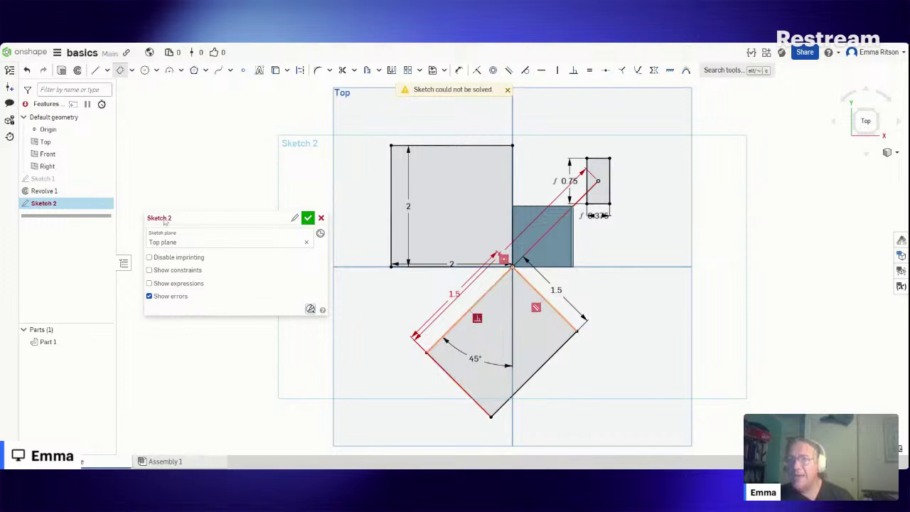
# Step: Undo the last constraint removal and review the sketch's problem constraints in the Constraint manager
pyautogui.moveTo(165, 222)
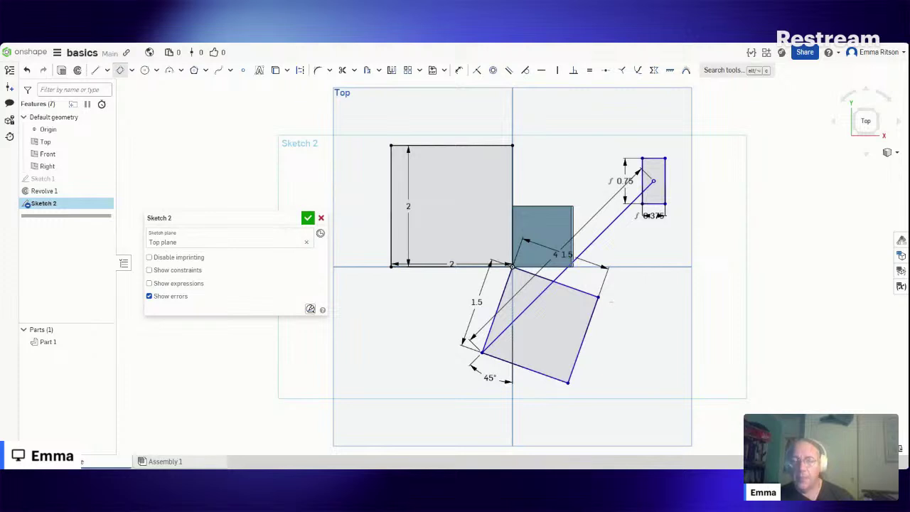
pyautogui.hotkey('ctrl', 'z')
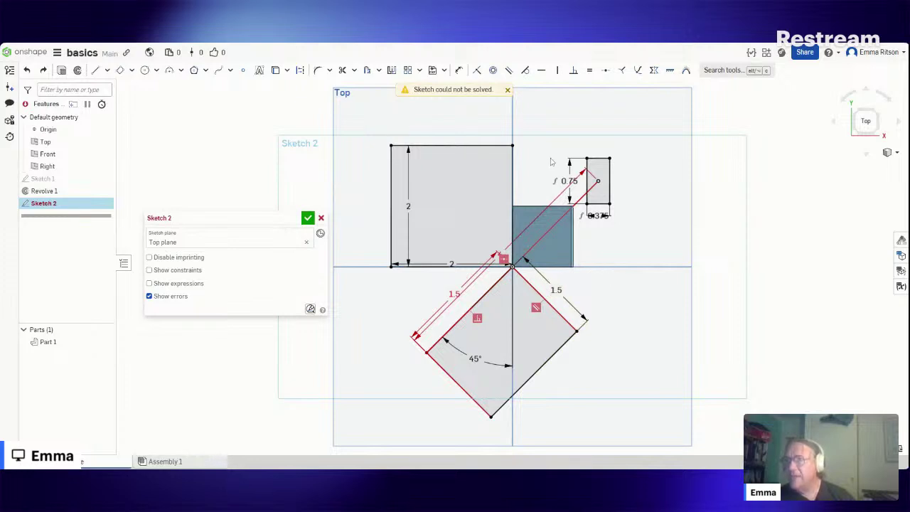
pyautogui.click(310, 309)
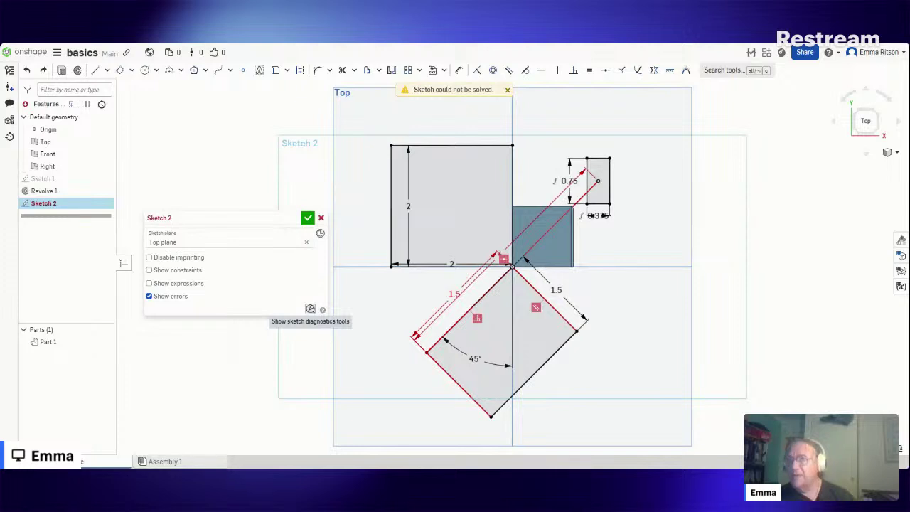
pyautogui.click(310, 309)
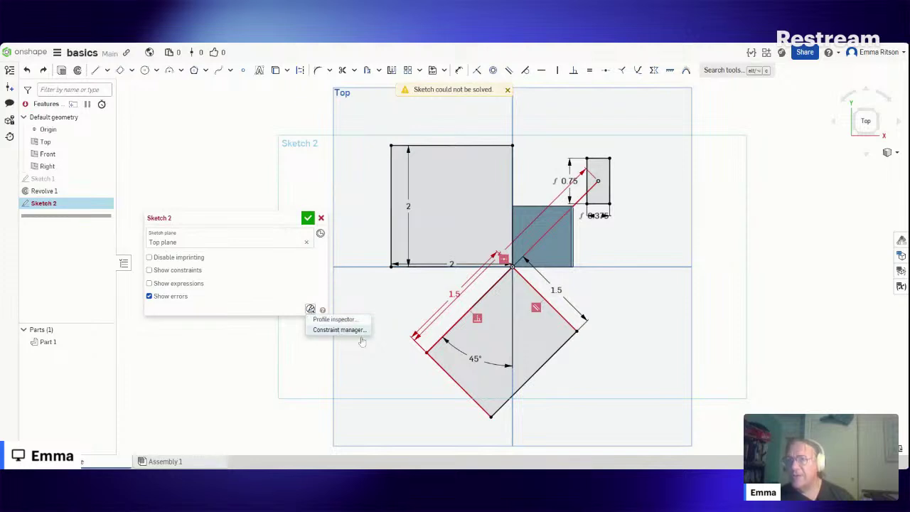
pyautogui.click(339, 330)
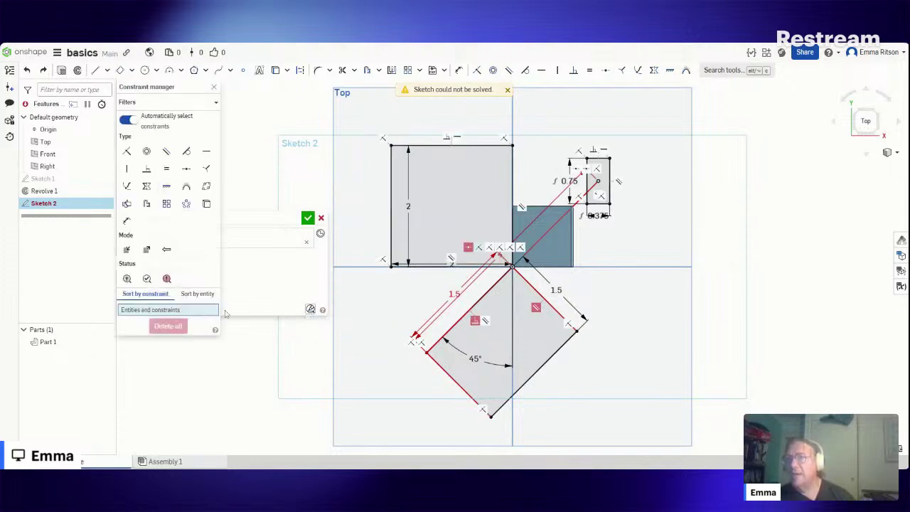
pyautogui.click(167, 279)
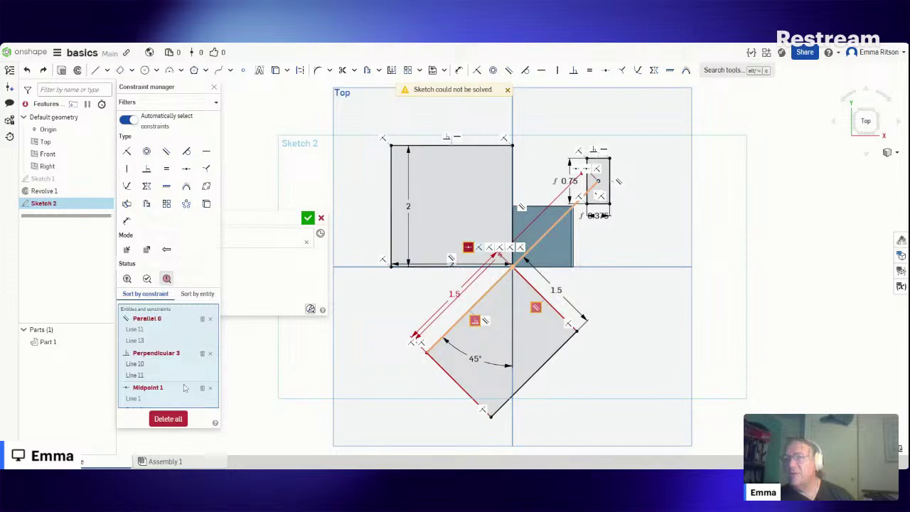
pyautogui.scroll(-2, 188, 378)
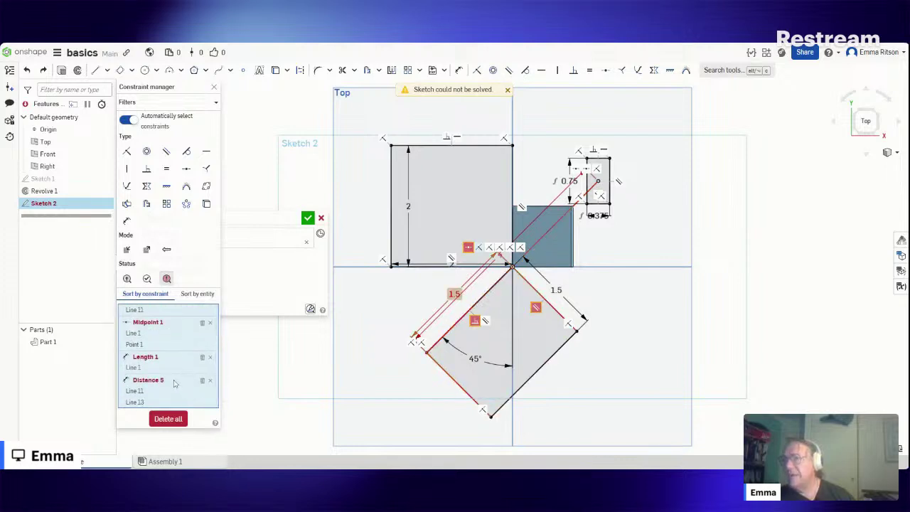
pyautogui.scroll(2, 174, 384)
pyautogui.scroll(-2, 173, 382)
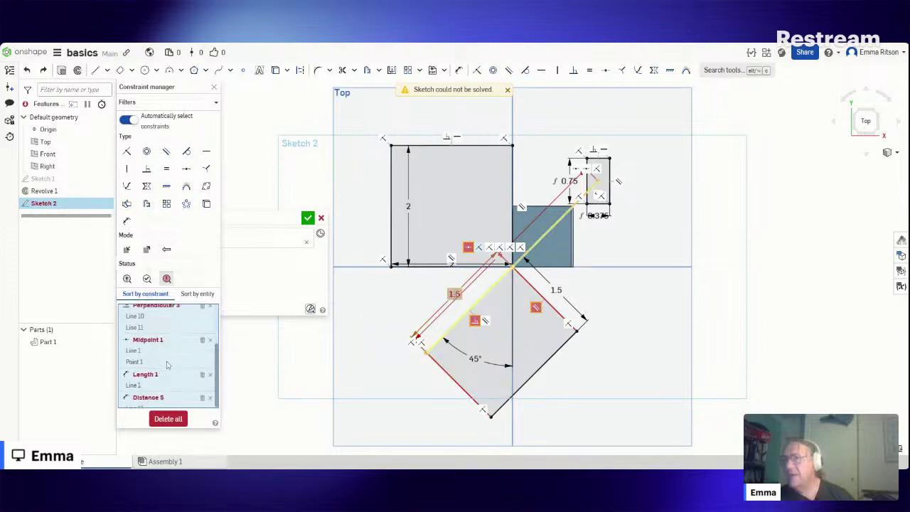
pyautogui.scroll(2, 143, 355)
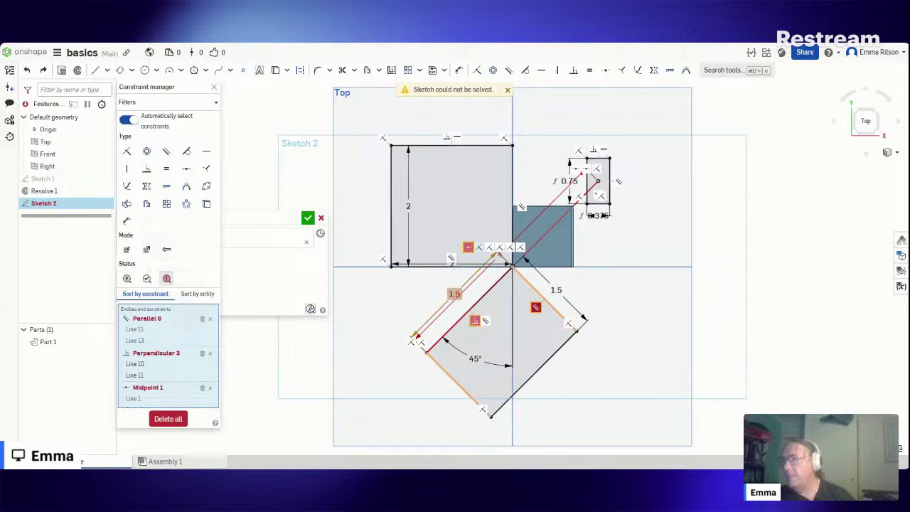
# Step: Delete the aligned rectangle's conflicting parallel and perpendicular constraints, and undo the perpendicular constraint's deletion
pyautogui.click(203, 320)
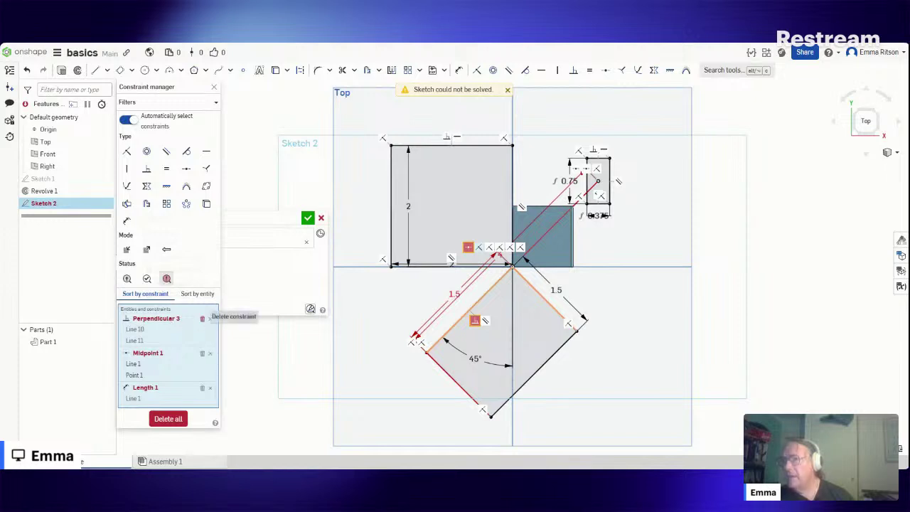
pyautogui.click(203, 319)
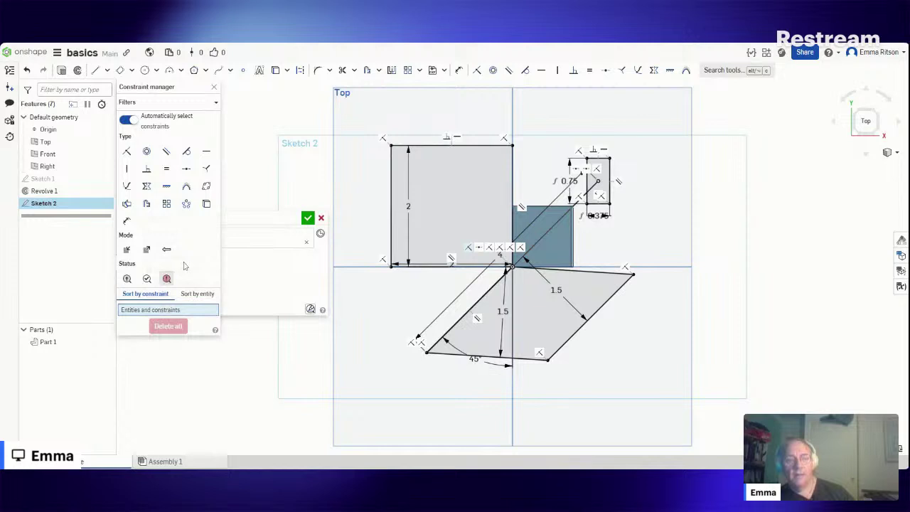
pyautogui.hotkey('ctrl', 'z')
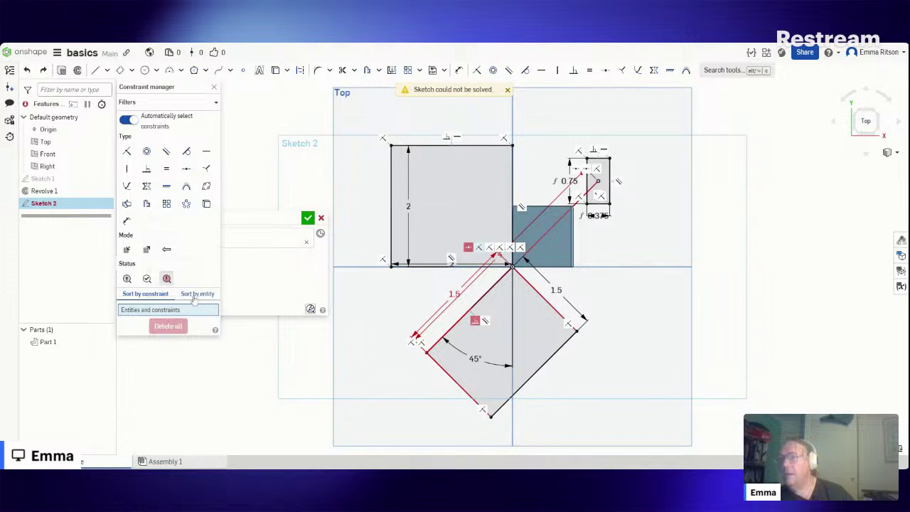
# Step: Try deleting the perpendicular constraint on the aligned rectangle's upper-left side, and undo that deletion
pyautogui.click(196, 295)
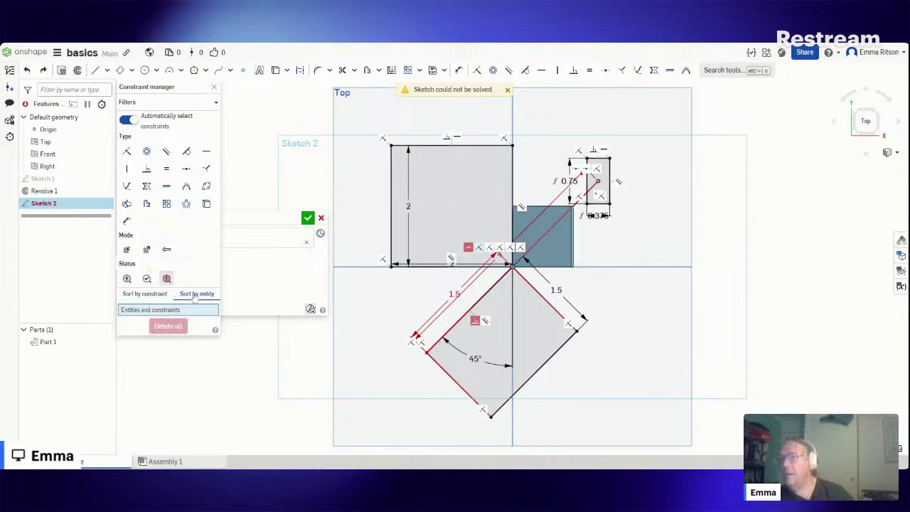
pyautogui.click(139, 298)
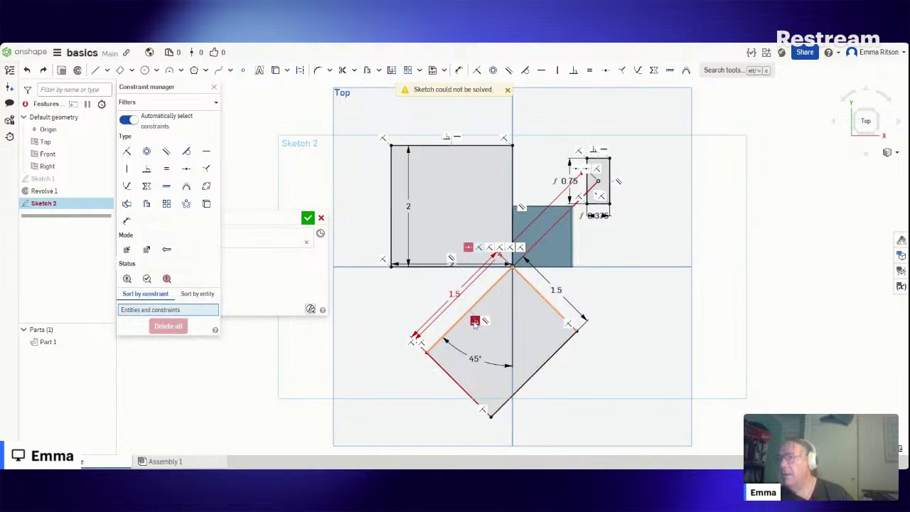
pyautogui.click(474, 321)
pyautogui.press('Delete')
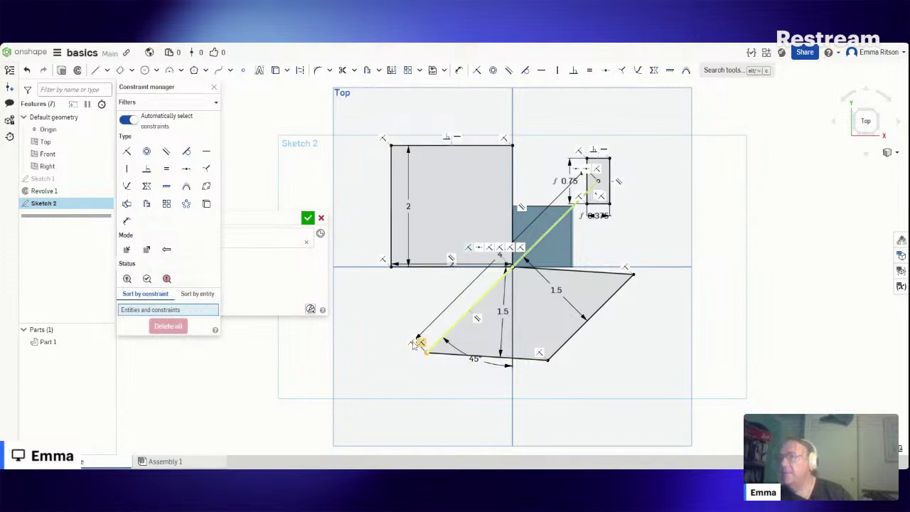
pyautogui.hotkey('ctrl', 'z')
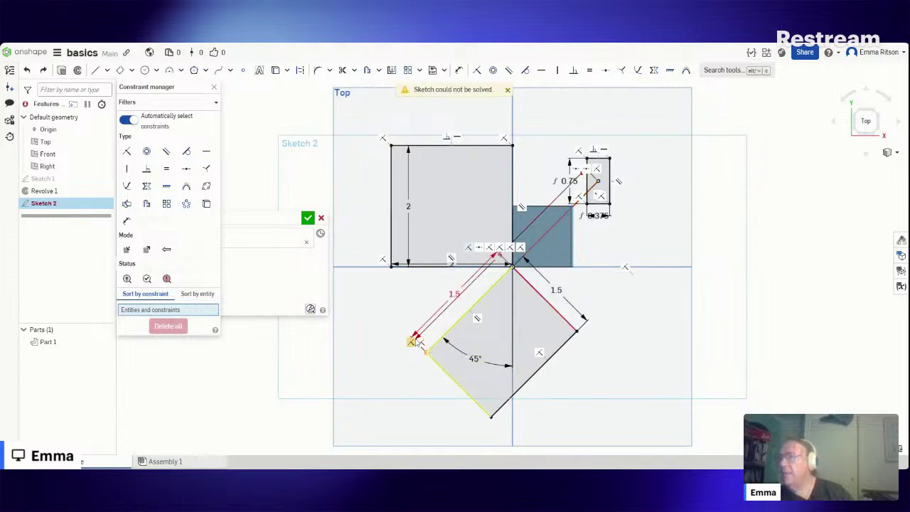
# Step: Delete the coincident constraints stacked at the origin, including the one holding the aligned rectangle's corner, and close the Constraint manager
pyautogui.click(479, 248)
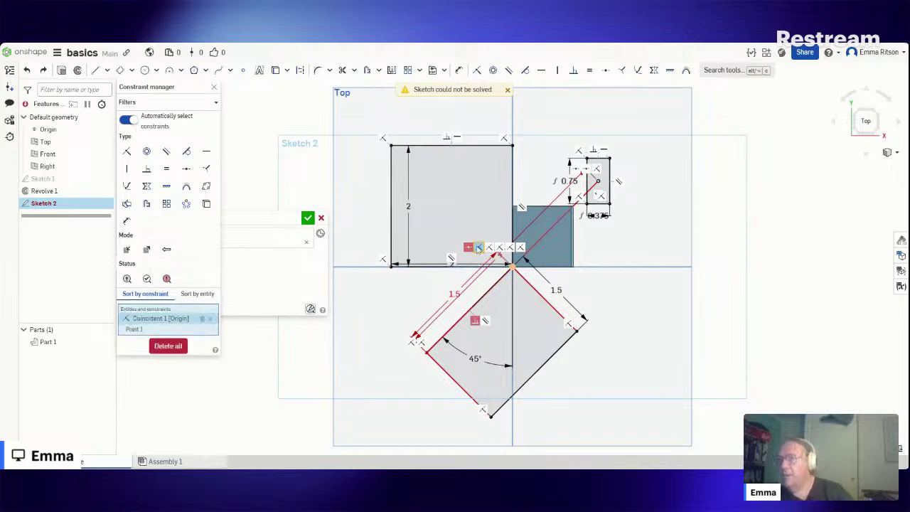
pyautogui.click(479, 247)
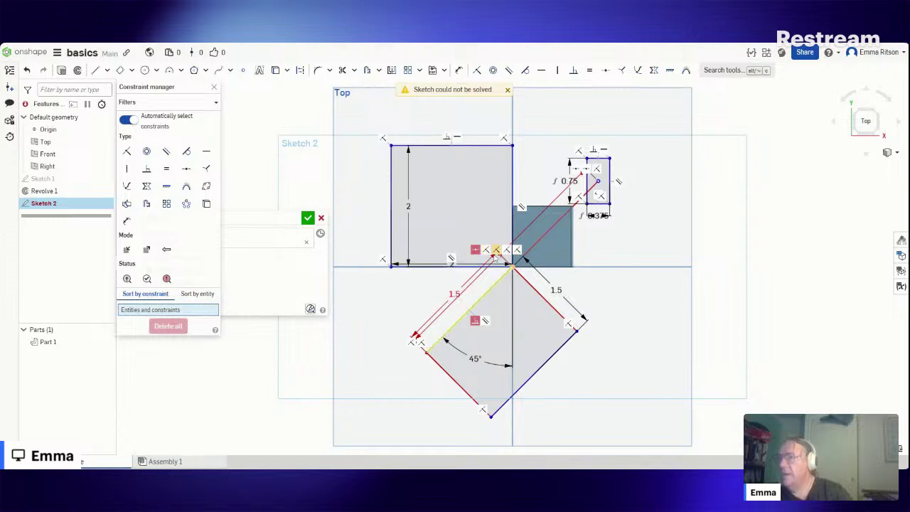
pyautogui.click(486, 250)
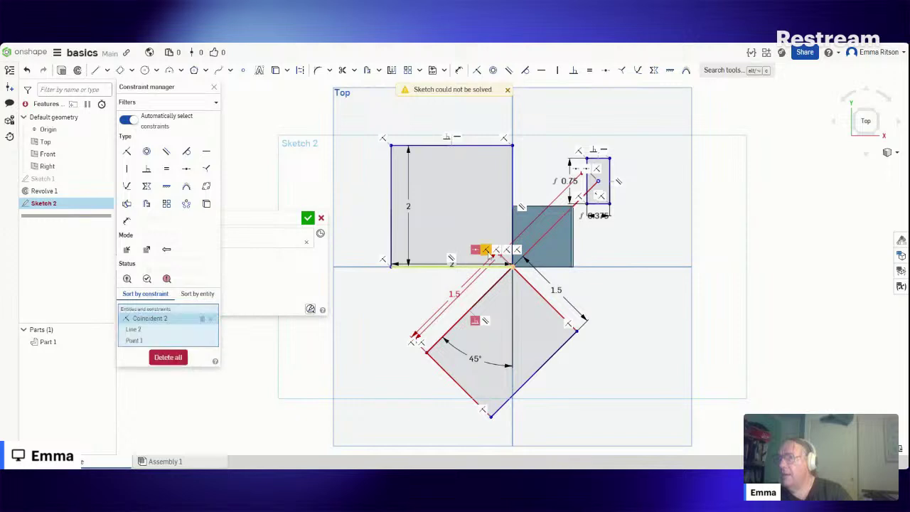
pyautogui.press('Delete')
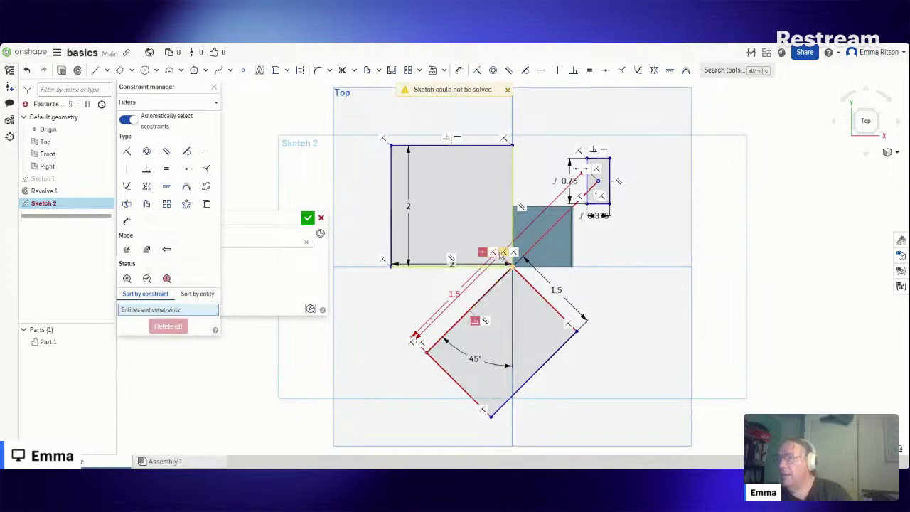
pyautogui.click(492, 252)
pyautogui.press('Delete')
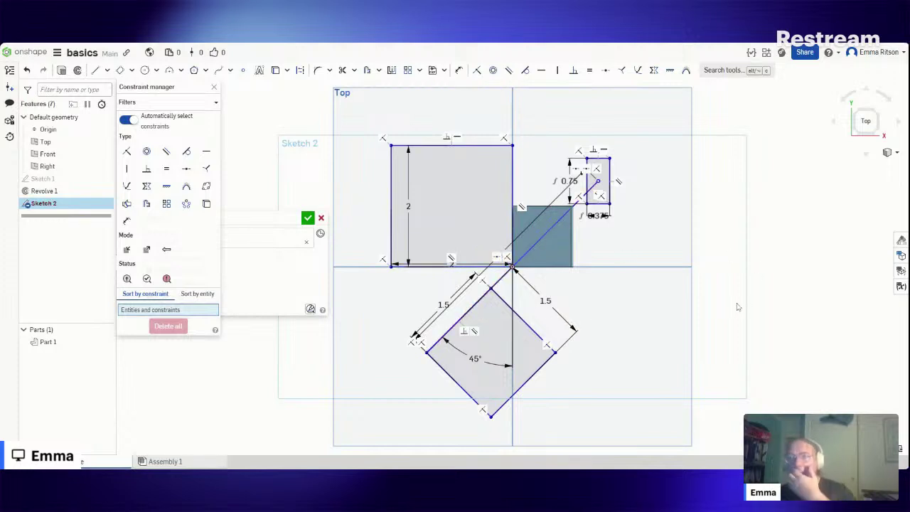
pyautogui.click(167, 279)
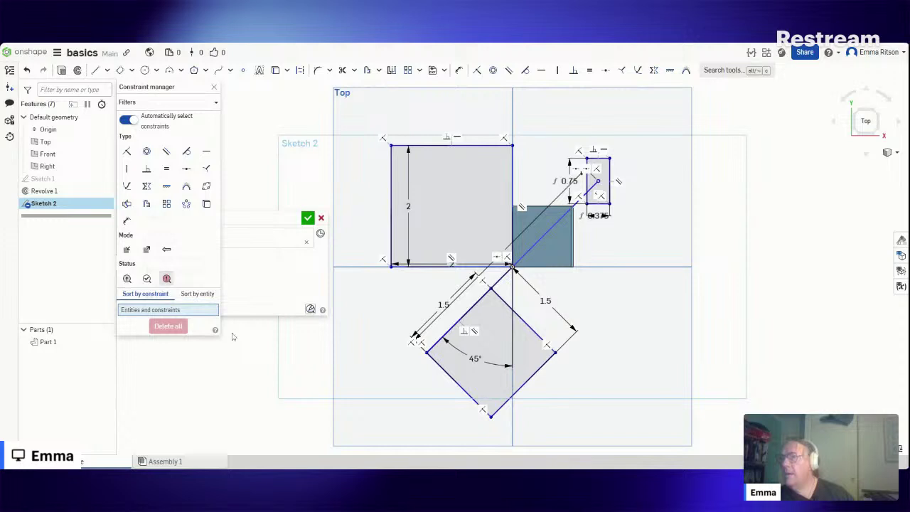
pyautogui.click(213, 87)
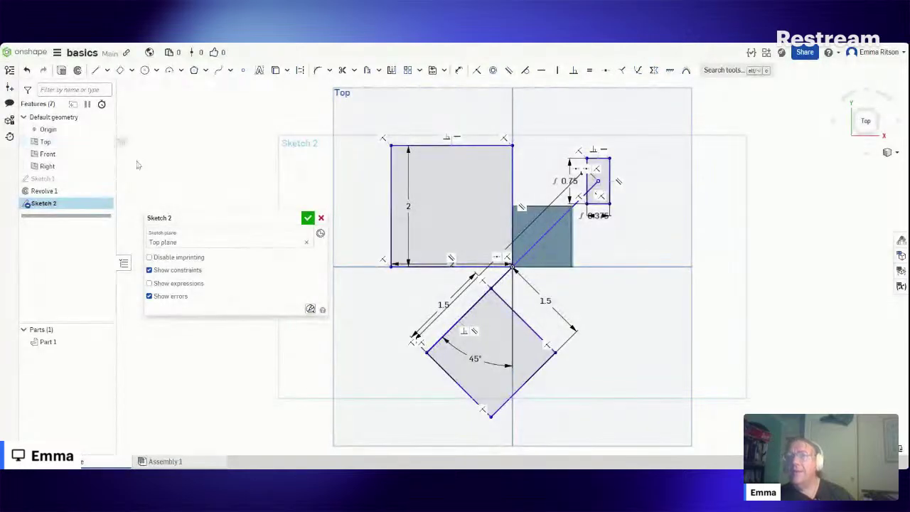
# Step: Sketch a center point circle on the 2-inch square's upper-left corner with a diameter of 1.625 inches
pyautogui.click(156, 72)
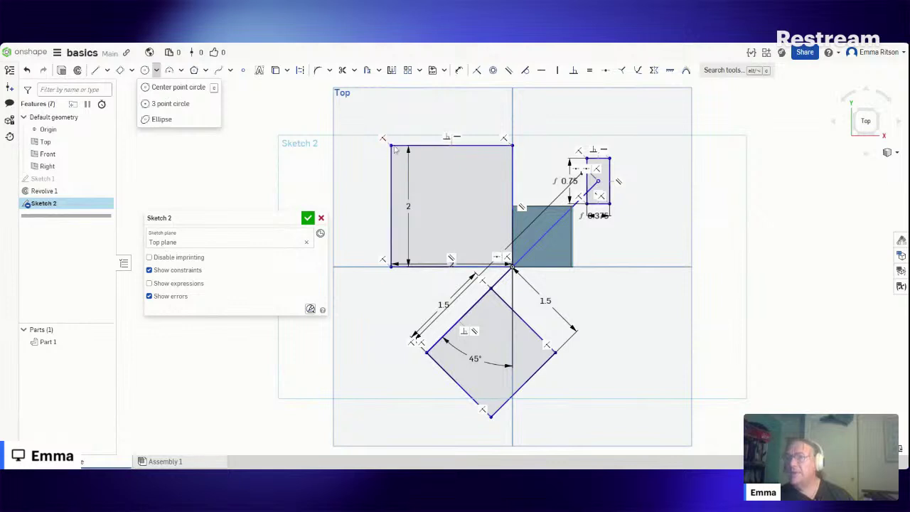
pyautogui.click(199, 87)
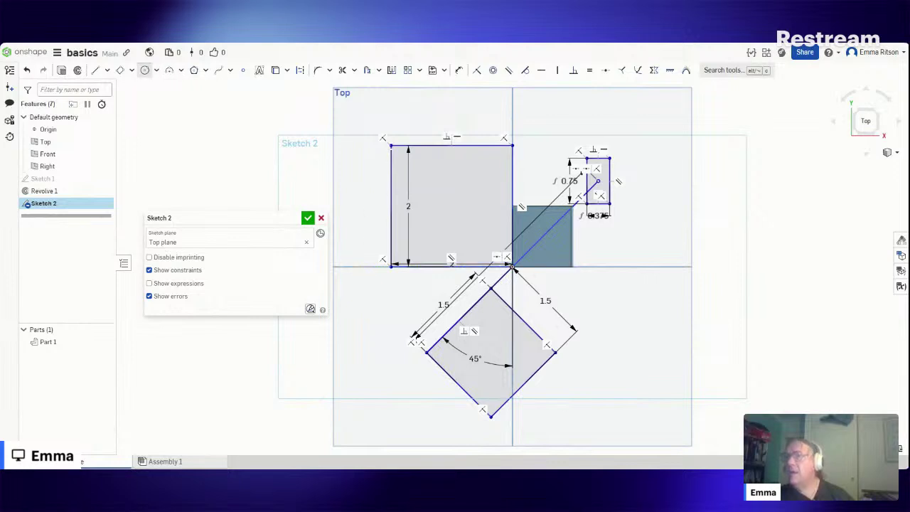
pyautogui.click(391, 145)
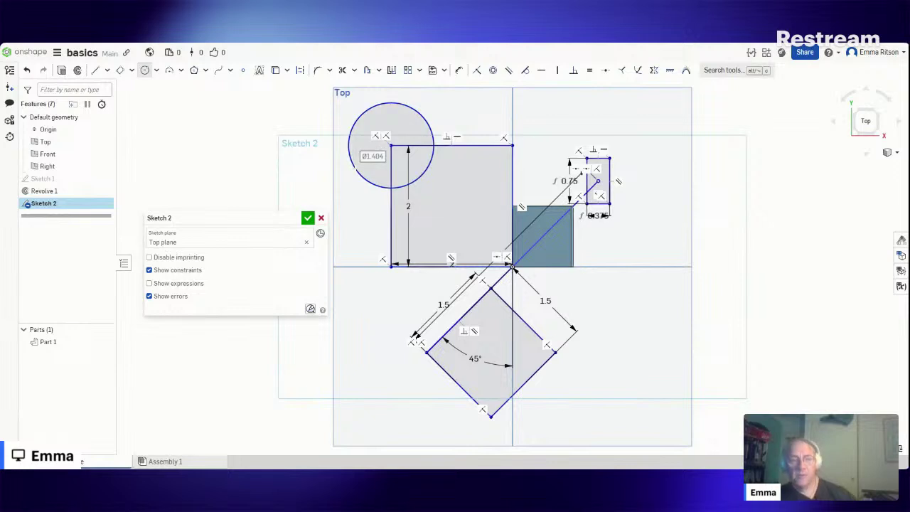
pyautogui.write('1')
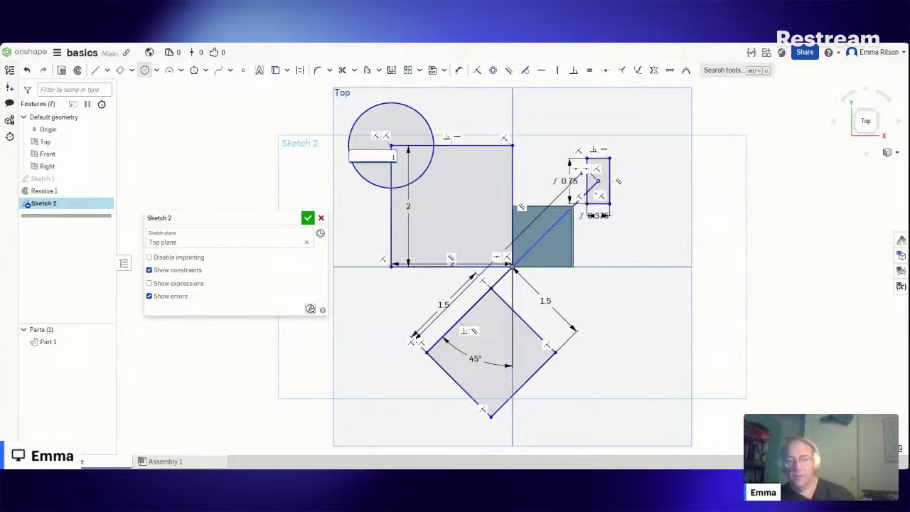
pyautogui.write('.625')
pyautogui.press('Return')
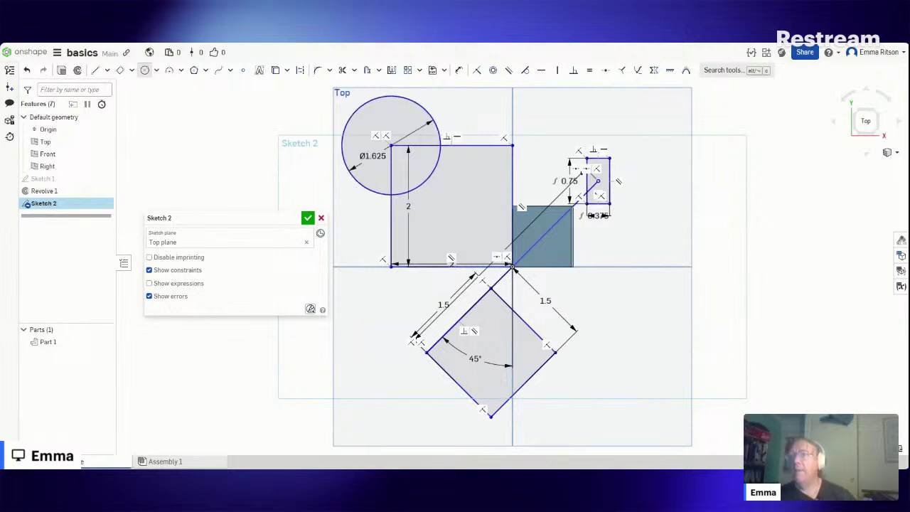
# Step: Sketch a 3 point circle through the left, bottom and top corners of the aligned rectangle
pyautogui.click(156, 71)
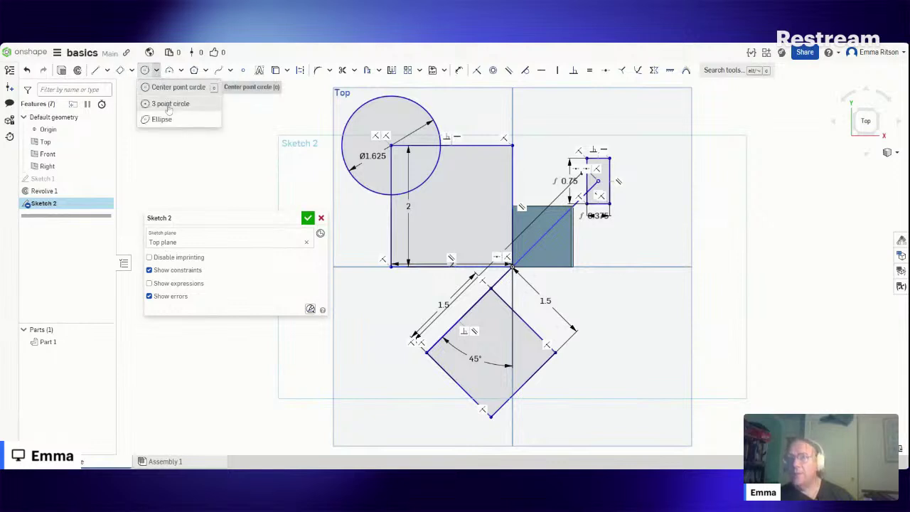
pyautogui.click(170, 104)
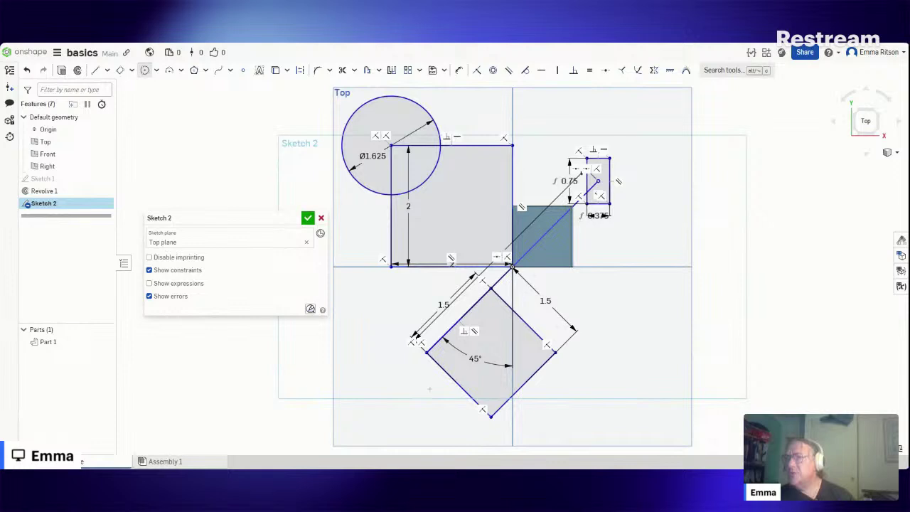
pyautogui.click(426, 352)
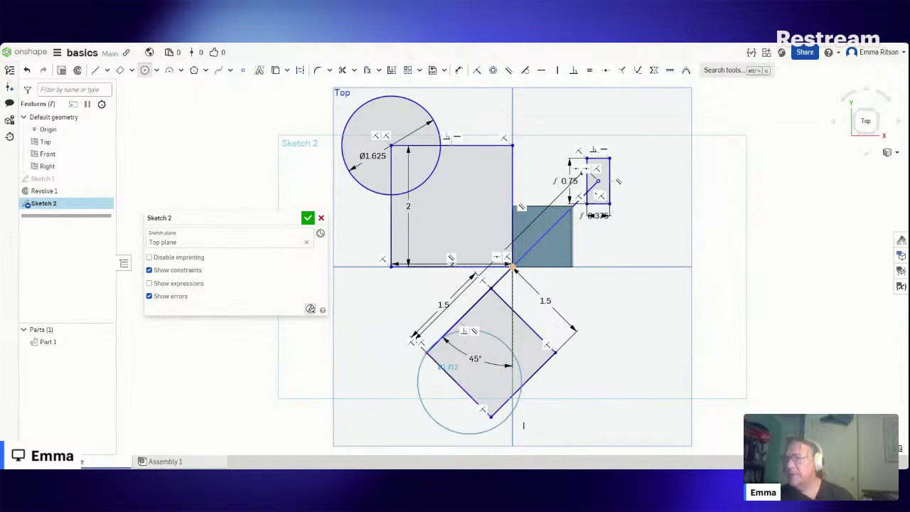
pyautogui.click(490, 416)
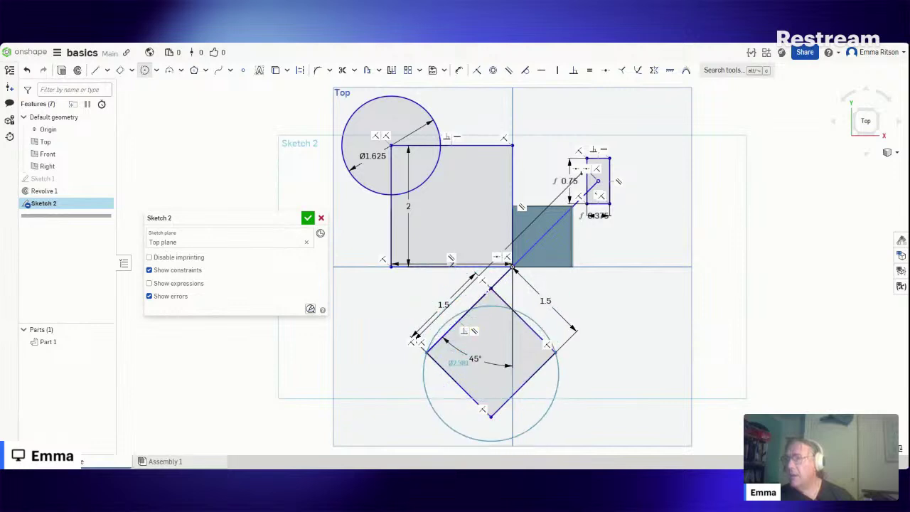
pyautogui.click(491, 288)
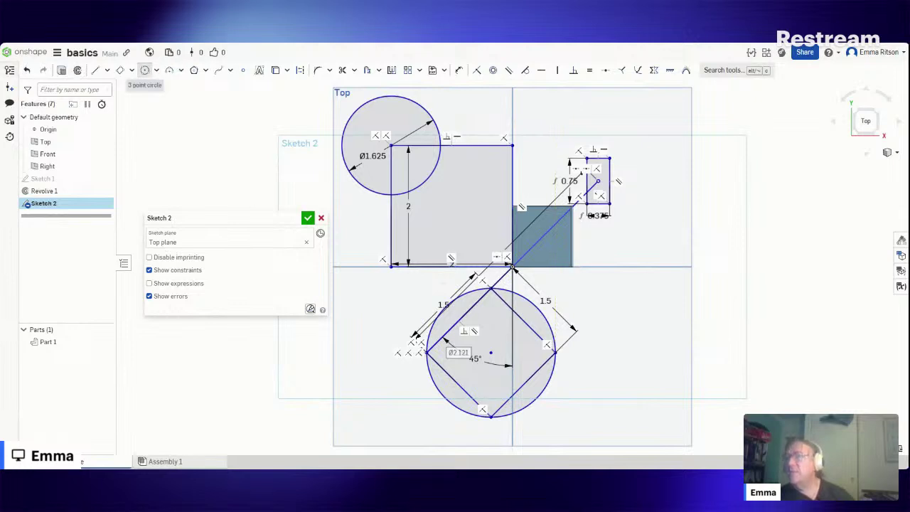
# Step: Sketch a 3 point circle through the 2-inch square's lower-left corner, the aligned rectangle's top corner and the small rectangle's upper-right corner
pyautogui.click(391, 265)
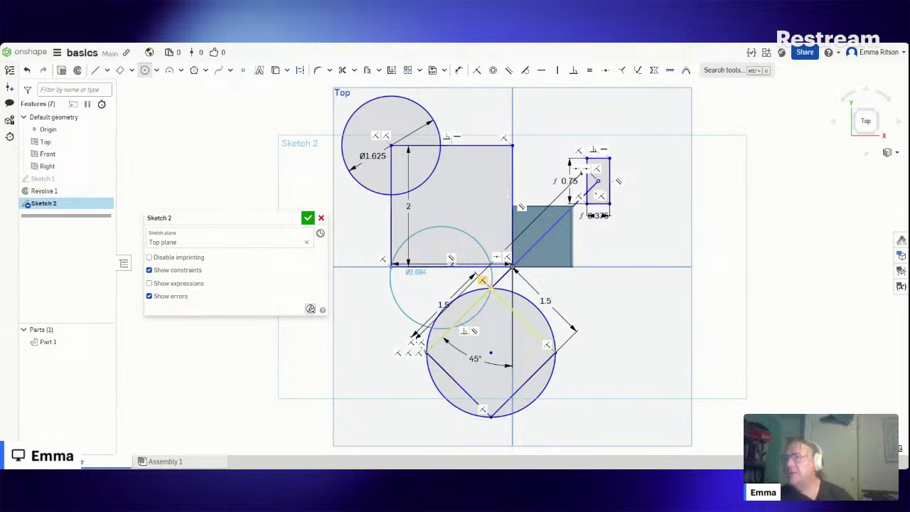
pyautogui.click(512, 267)
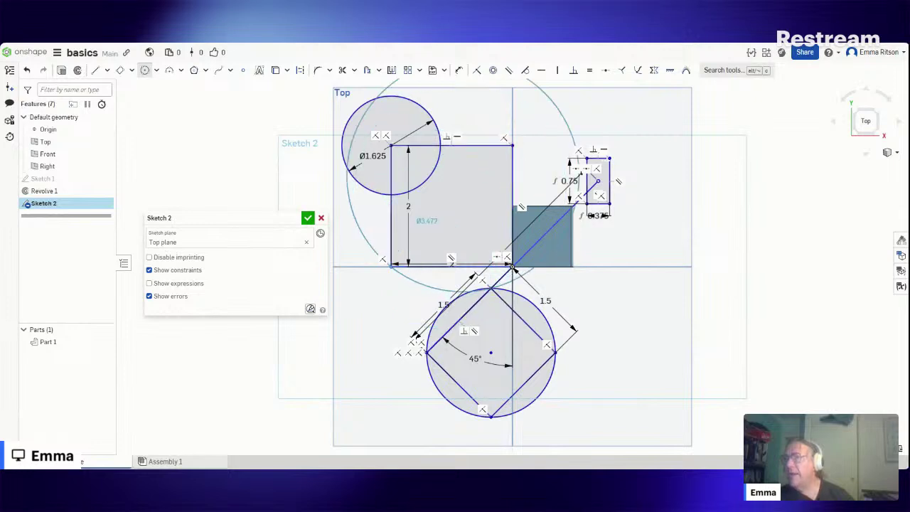
pyautogui.click(609, 156)
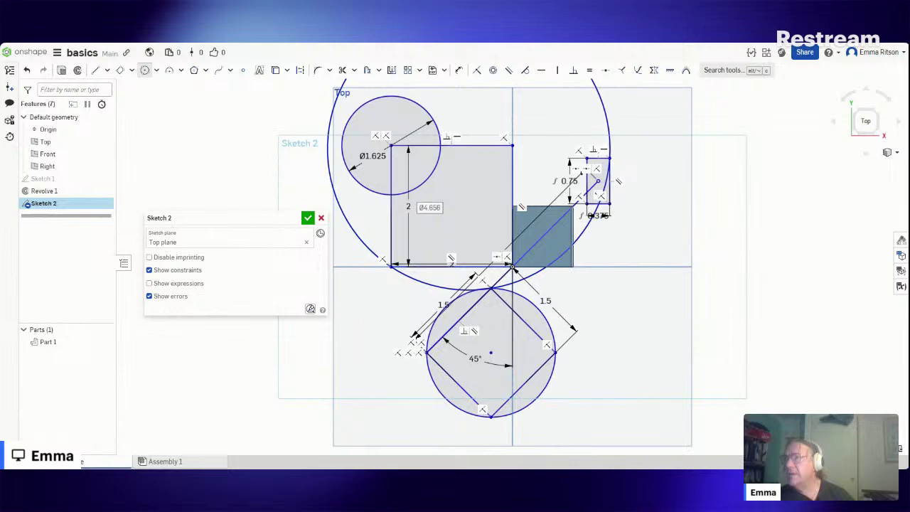
pyautogui.scroll(-2, 512, 263)
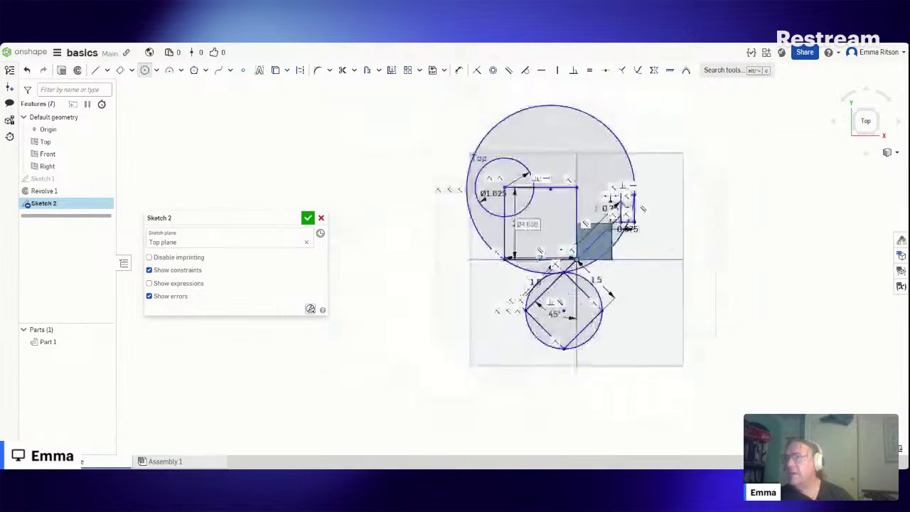
pyautogui.scroll(2, 512, 263)
pyautogui.scroll(-3, 526, 270)
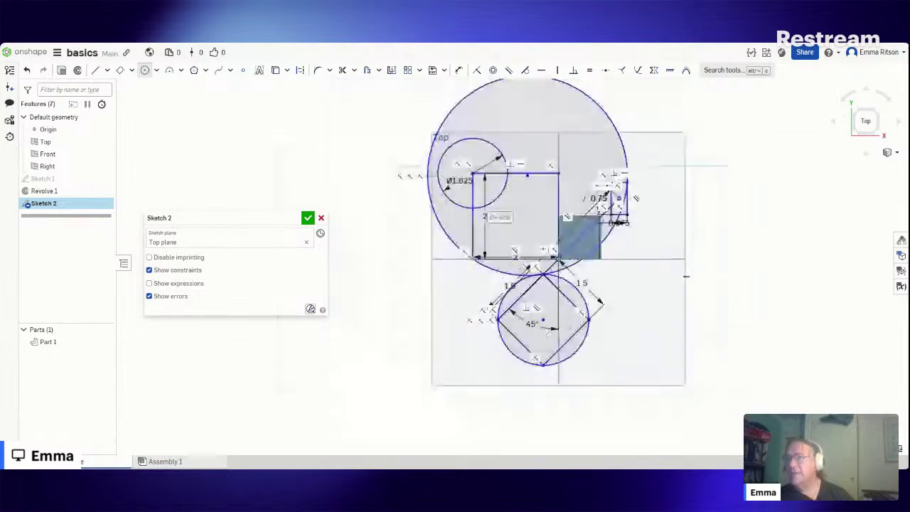
pyautogui.scroll(2, 526, 270)
pyautogui.scroll(2, 540, 284)
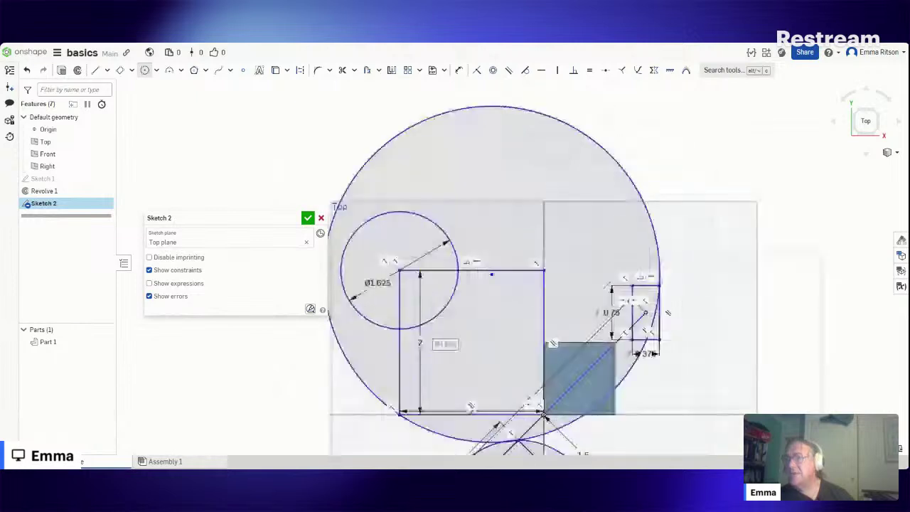
pyautogui.scroll(-1, 540, 284)
pyautogui.scroll(-1, 554, 281)
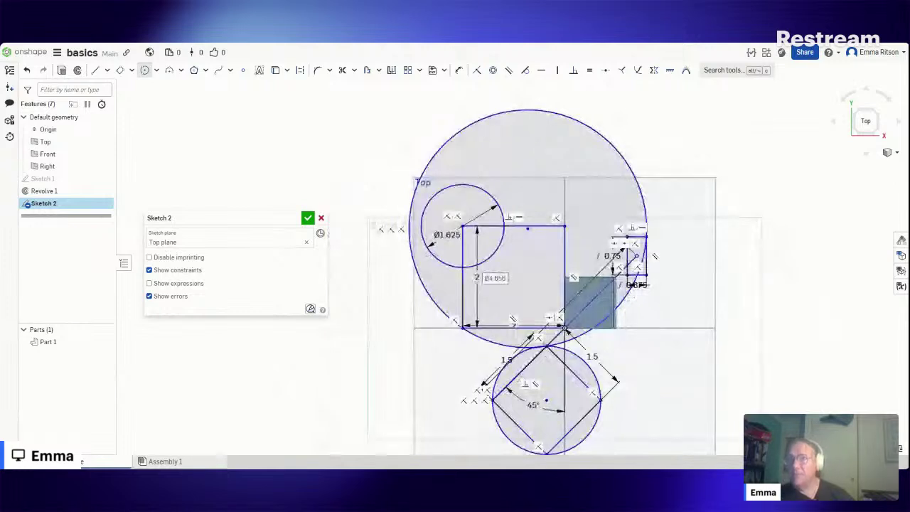
# Step: Sketch an ellipse centered on the 2-inch square's upper-right corner, 1 inch wide and 1.5 inches high
pyautogui.click(156, 71)
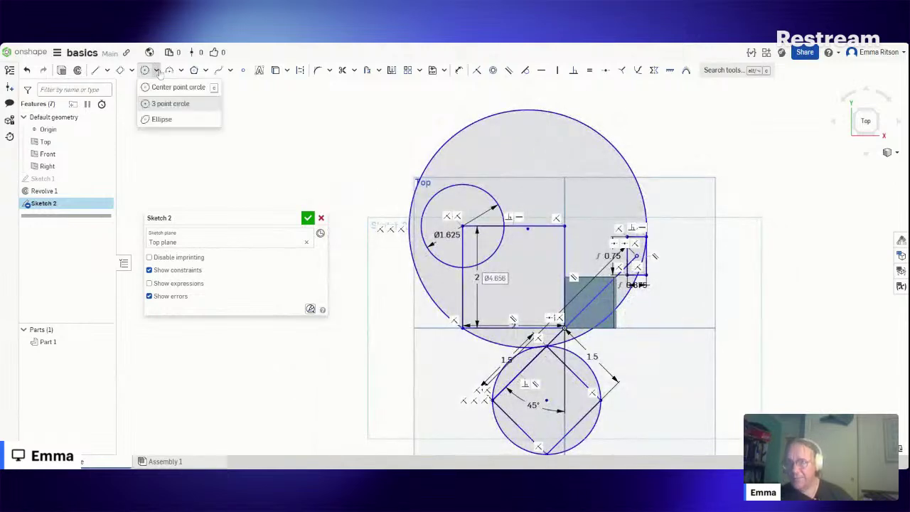
pyautogui.click(161, 119)
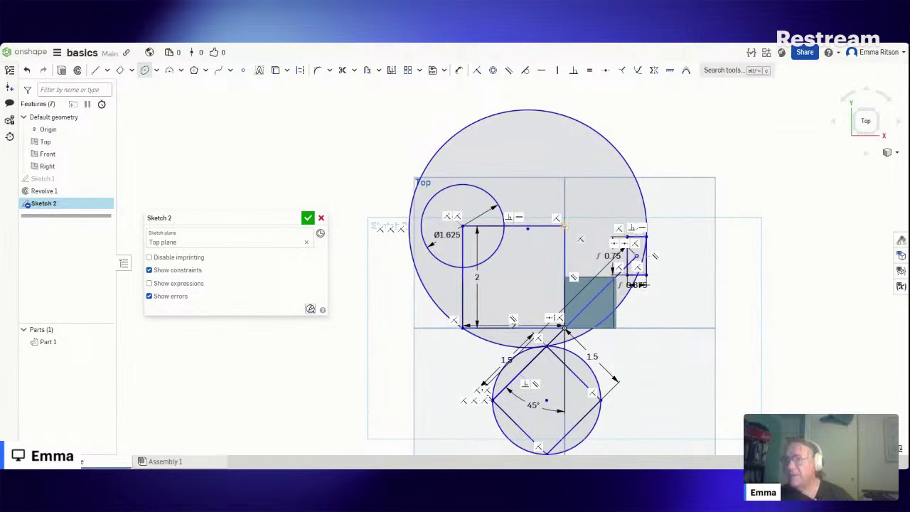
pyautogui.click(564, 226)
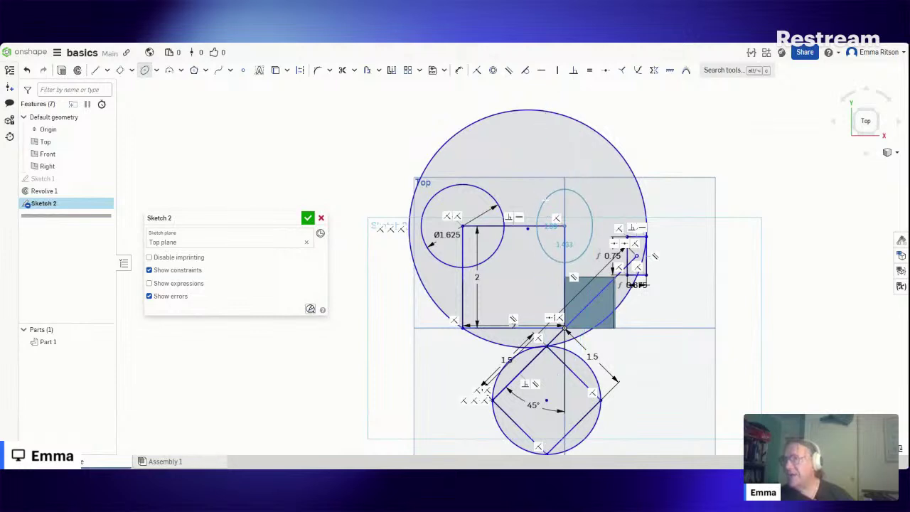
pyautogui.click(545, 200)
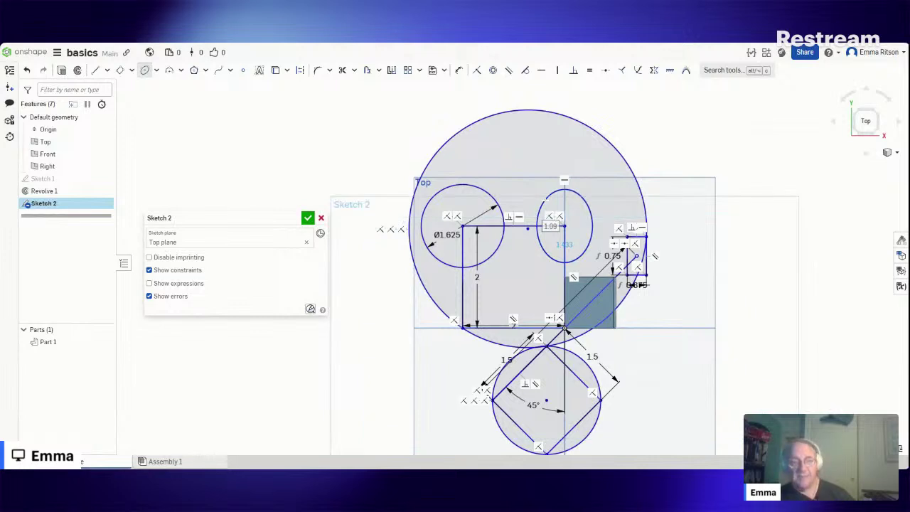
pyautogui.write('1')
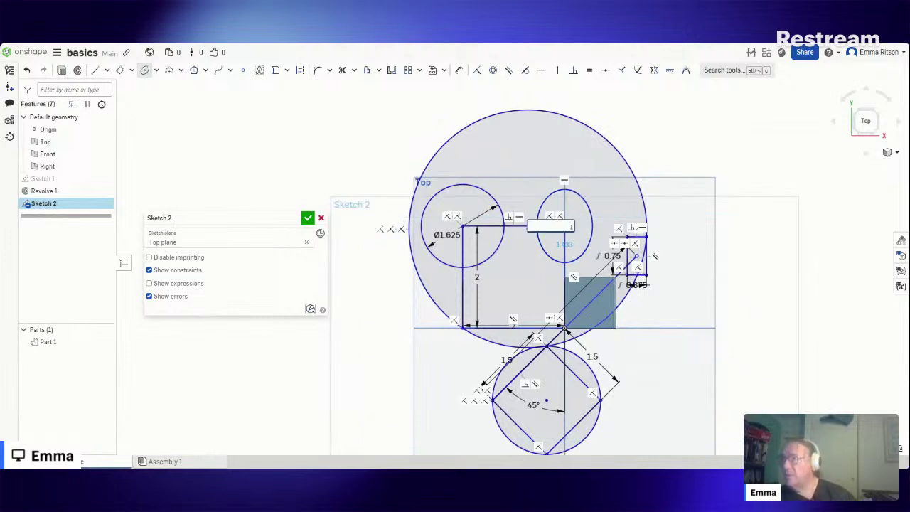
pyautogui.press('Return')
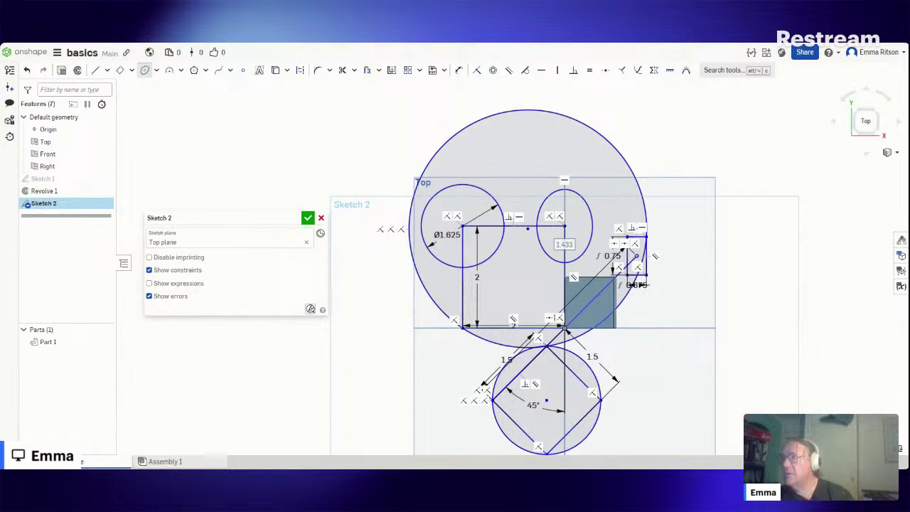
pyautogui.write('1')
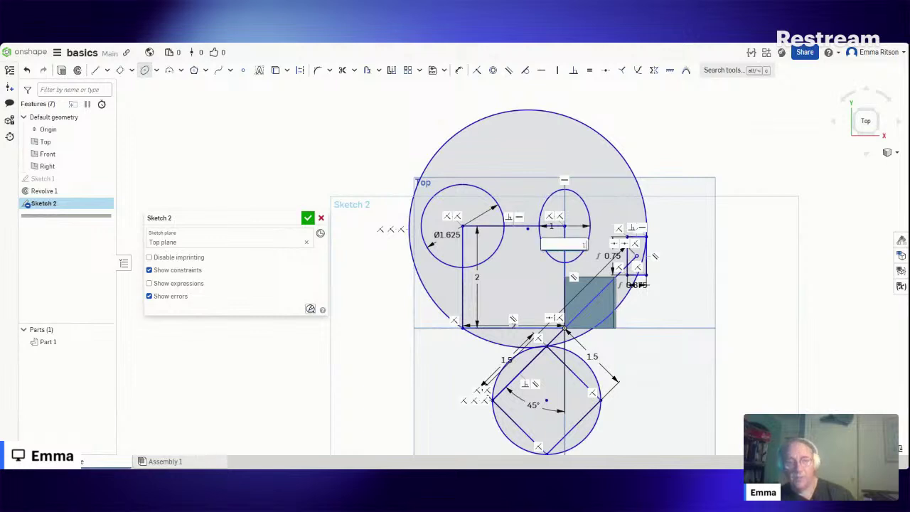
pyautogui.write('.5')
pyautogui.press('Return')
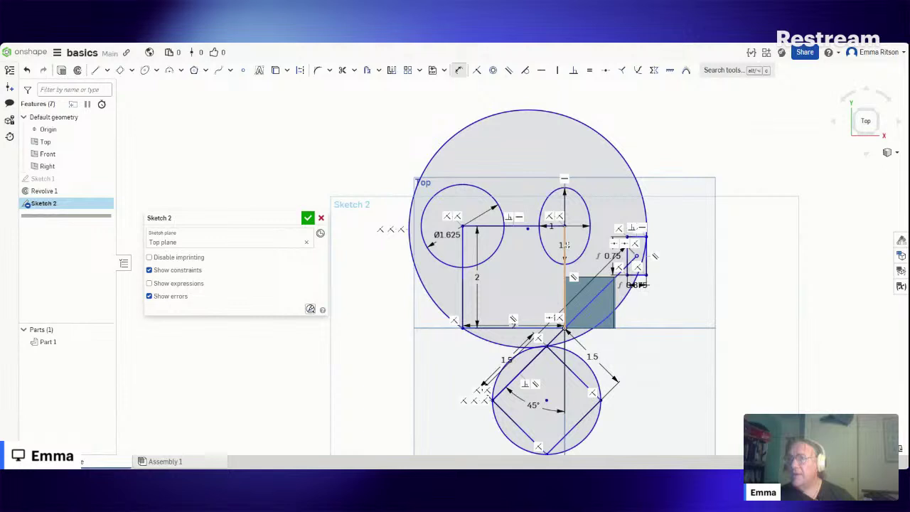
# Step: Set the ellipse's vertical dimension to 36 mm
pyautogui.click(566, 244)
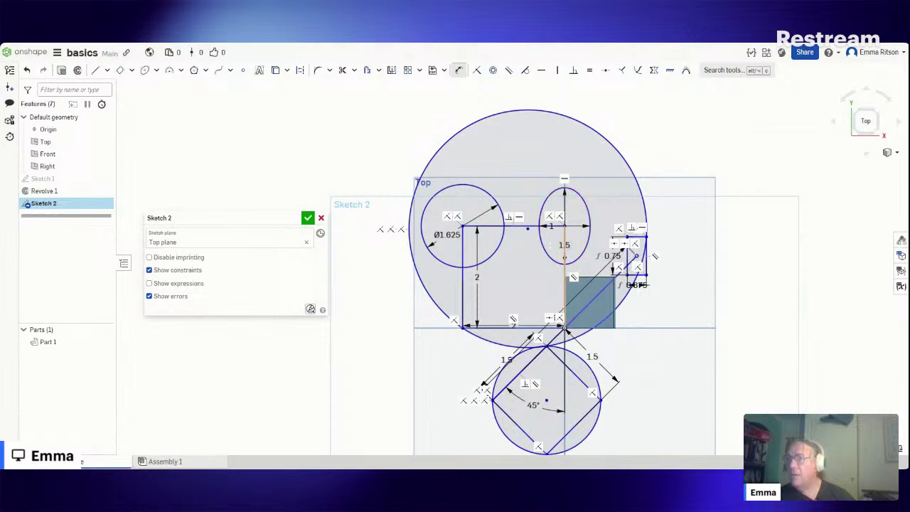
pyautogui.doubleClick(562, 245)
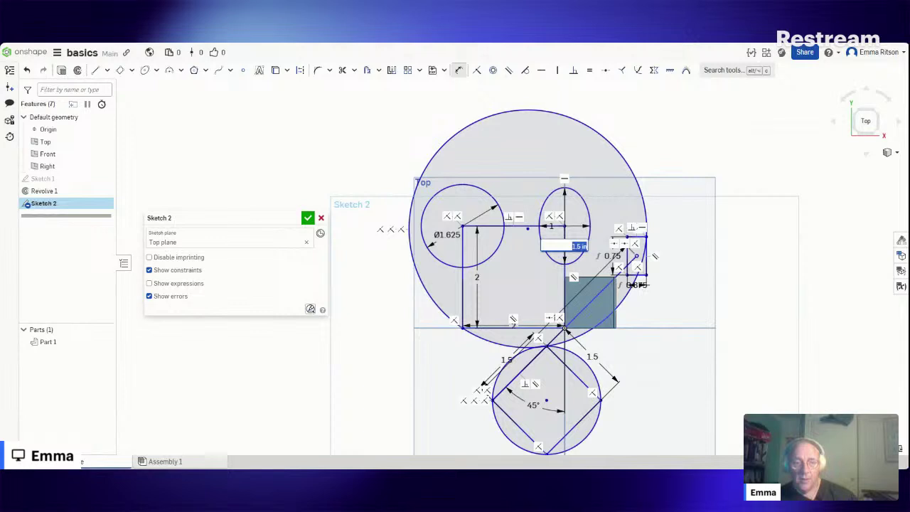
pyautogui.write('36')
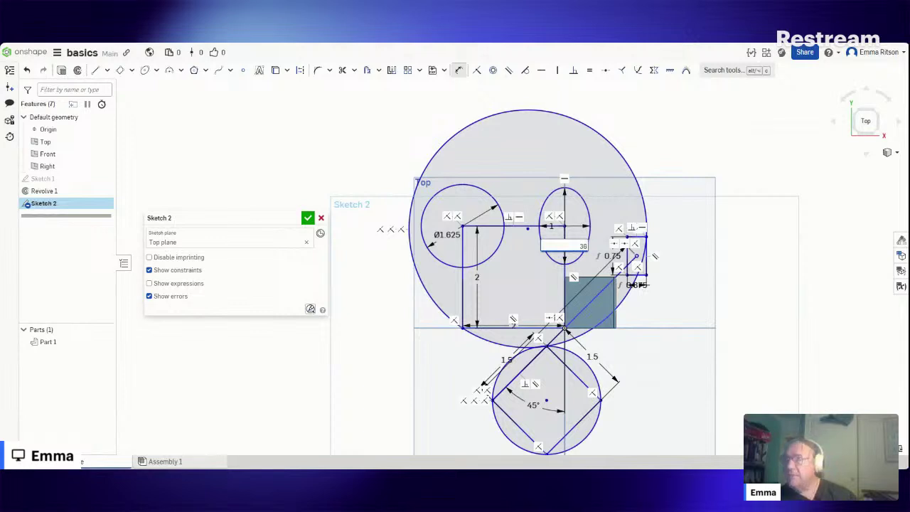
pyautogui.write('mm')
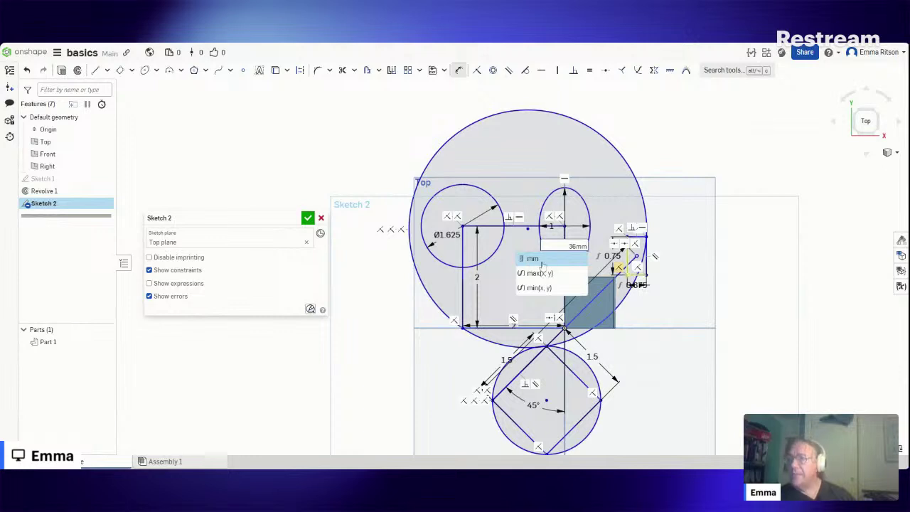
pyautogui.press('Escape')
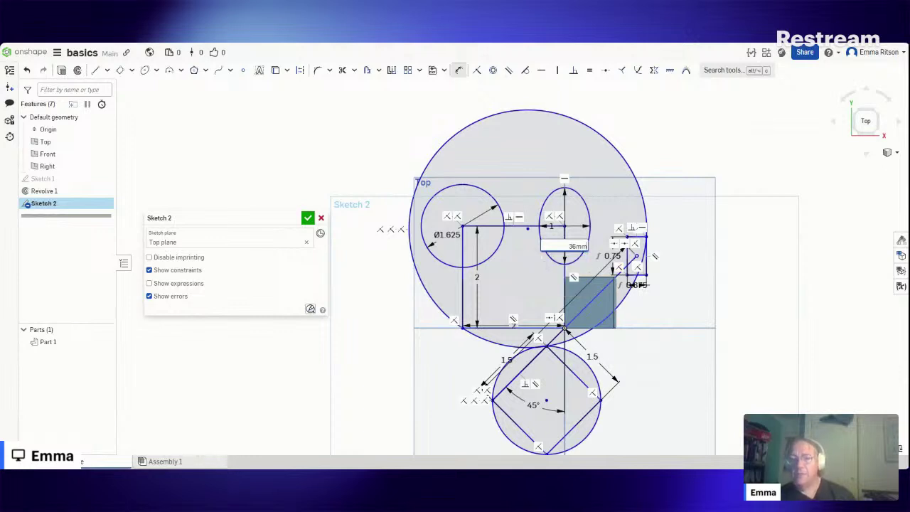
pyautogui.press('Return')
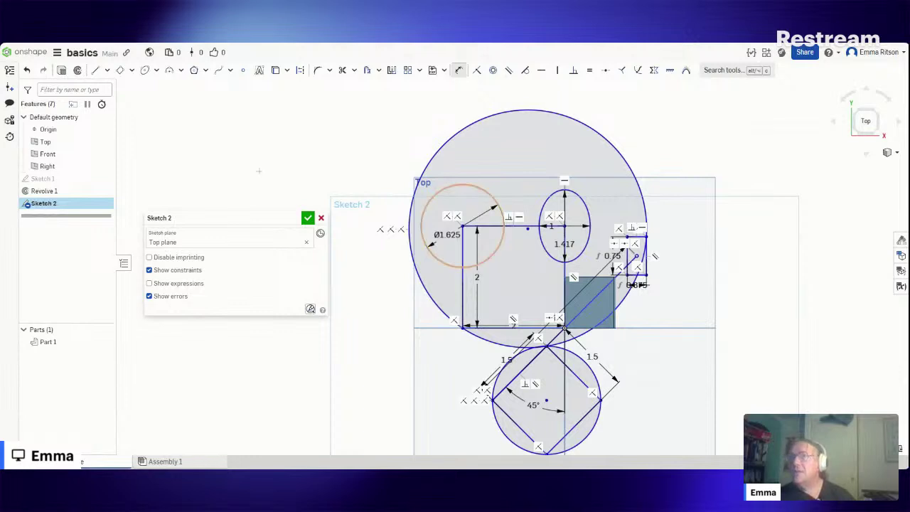
# Step: Try a center point arc about the 2-inch square's upper-left corner from its lower-left to its upper-right corner, and undo it
pyautogui.click(182, 70)
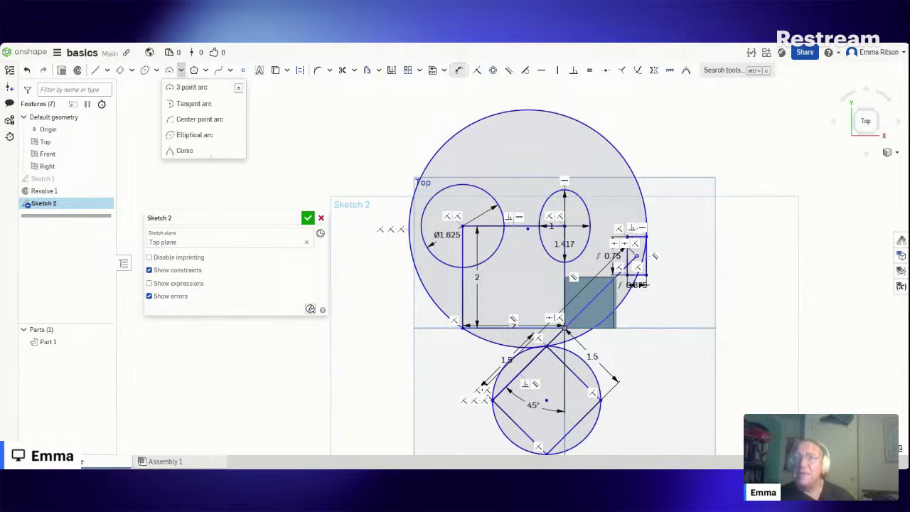
pyautogui.click(204, 121)
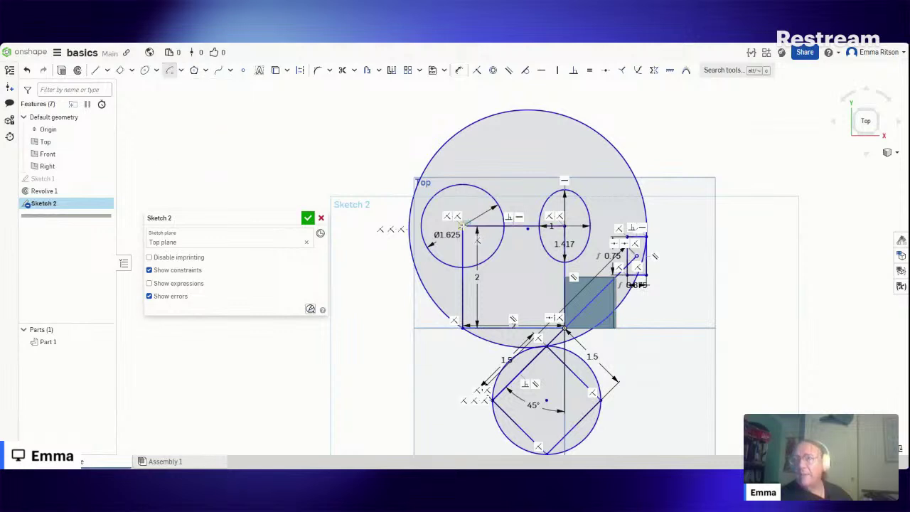
pyautogui.click(462, 226)
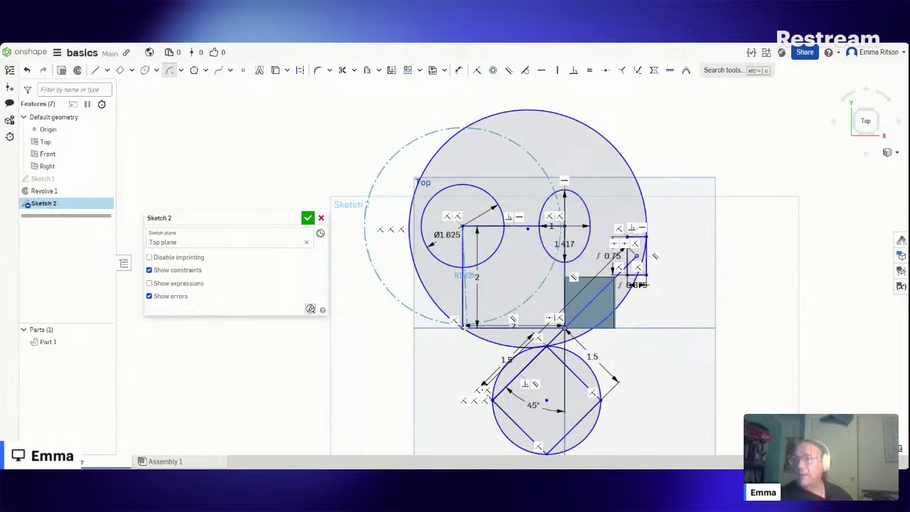
pyautogui.click(462, 327)
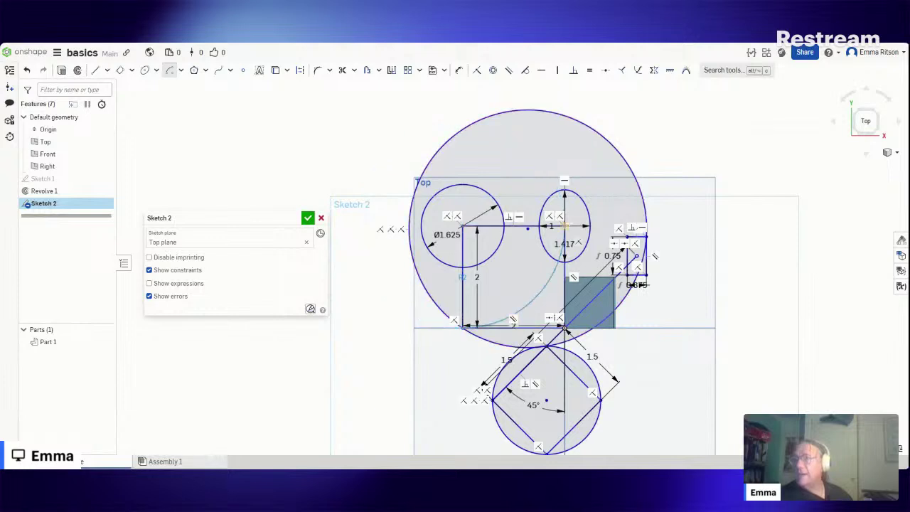
pyautogui.click(563, 226)
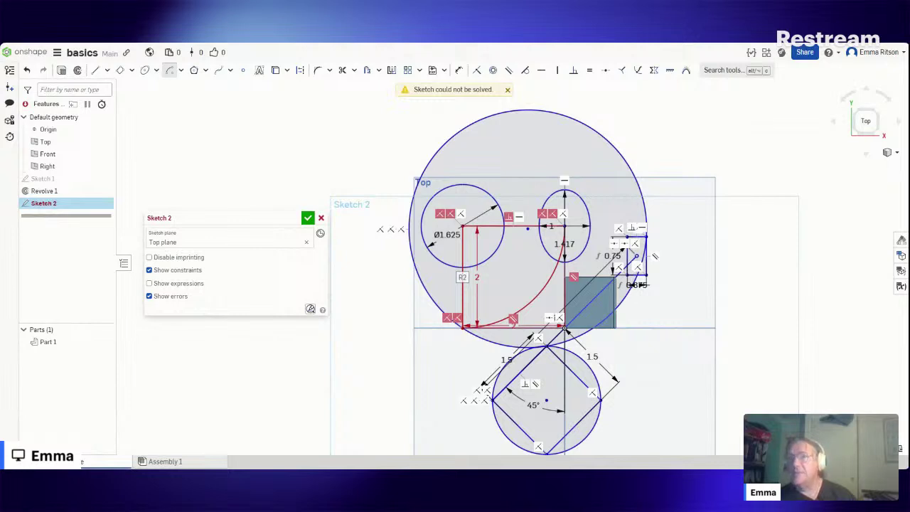
pyautogui.press('Escape')
pyautogui.hotkey('ctrl', 'z')
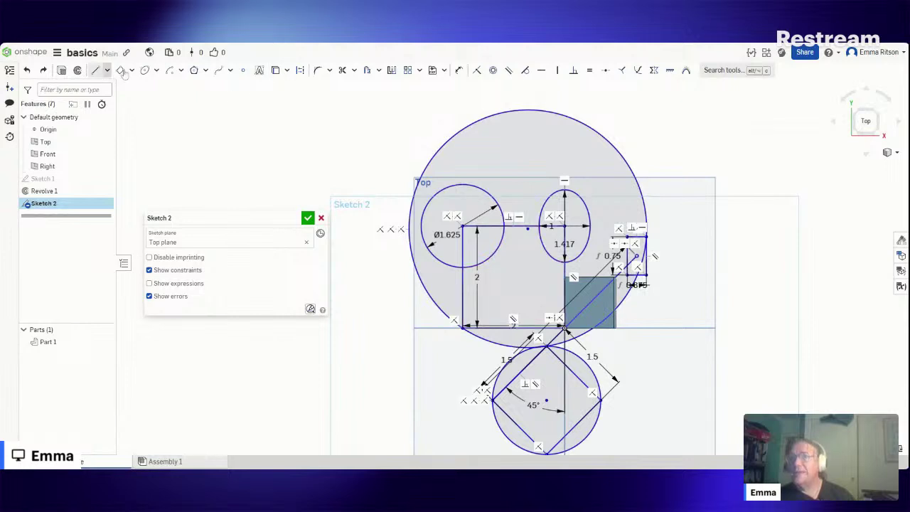
pyautogui.click(157, 71)
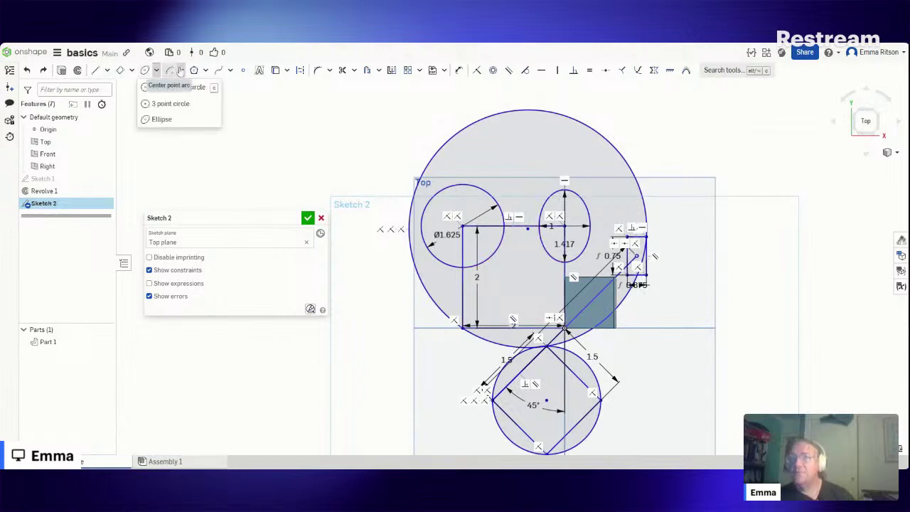
pyautogui.click(180, 70)
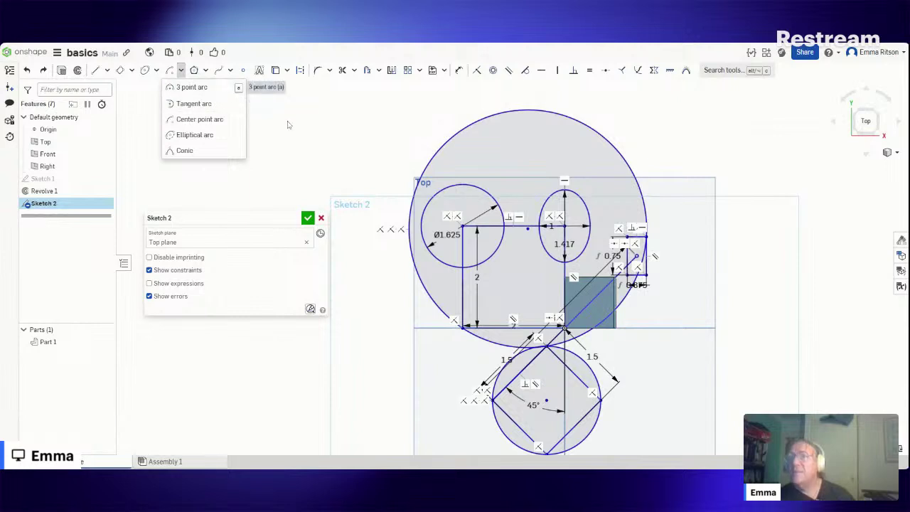
pyautogui.click(304, 140)
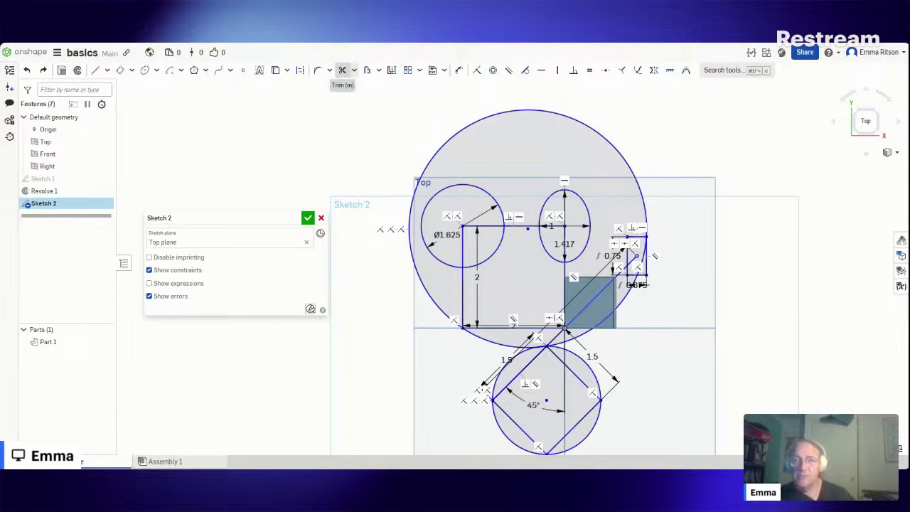
# Step: Trim away the 1.625-inch circle's quarter inside the 2-inch square and the part of the ellipse outside the square
pyautogui.click(342, 70)
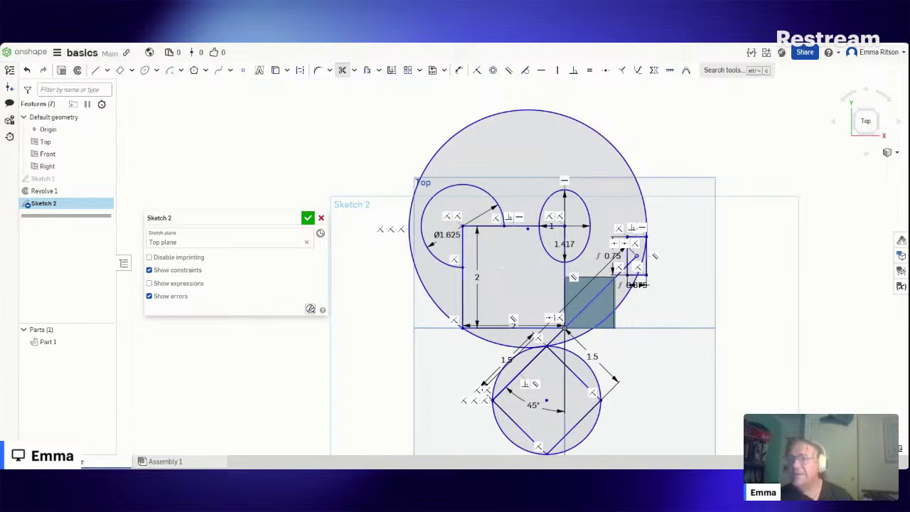
pyautogui.click(491, 255)
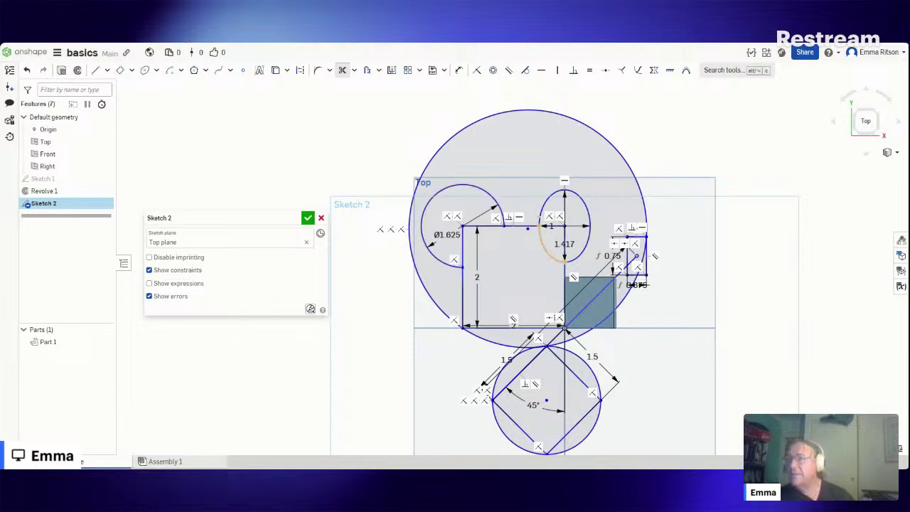
pyautogui.click(543, 207)
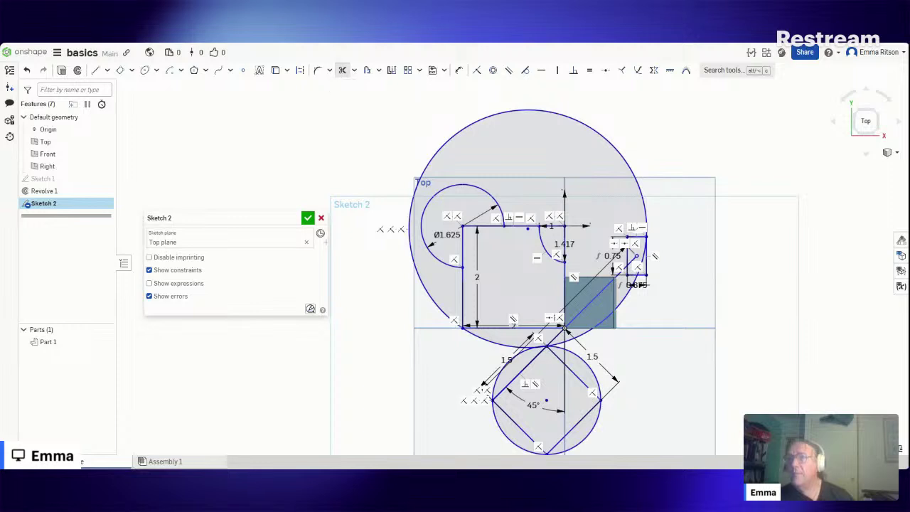
# Step: Finish the current sketch and start a new sketch on the Front plane
pyautogui.click(194, 71)
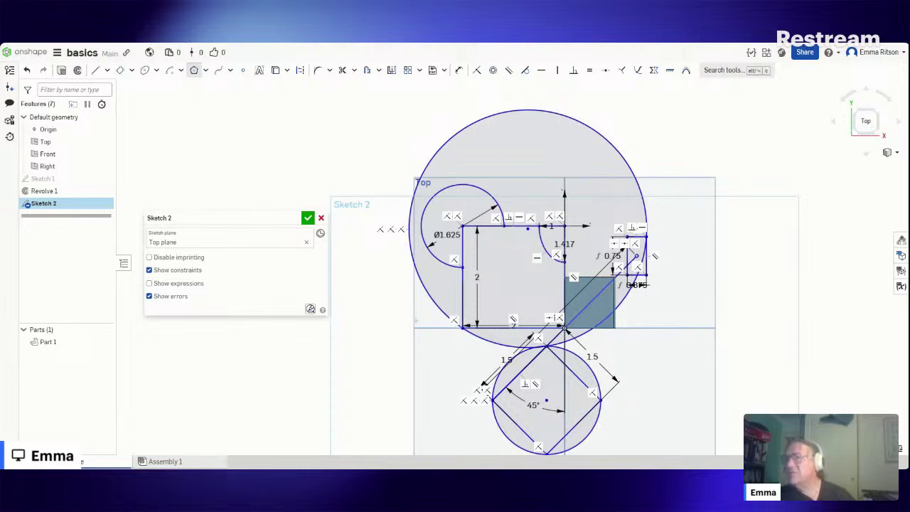
pyautogui.press('Up')
pyautogui.press('Up')
pyautogui.press('Up')
pyautogui.press('Up')
pyautogui.press('Up')
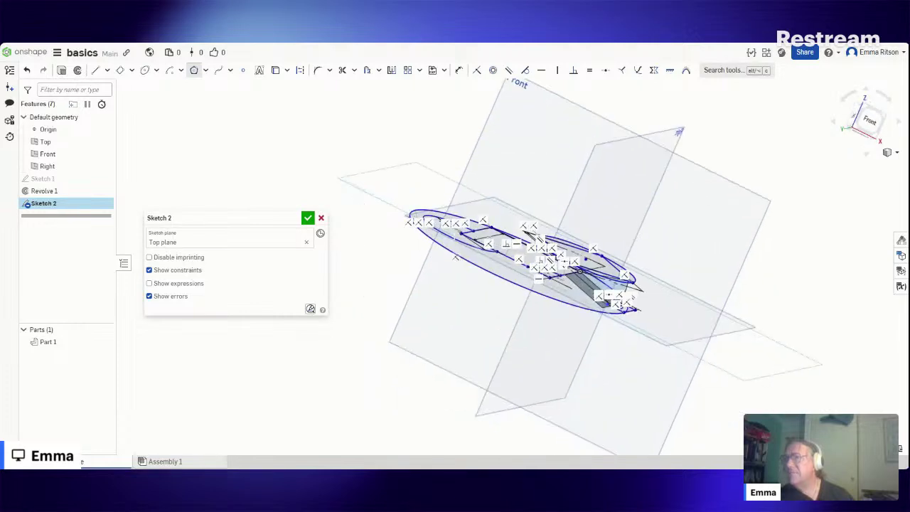
pyautogui.hotkey('shift', '1')
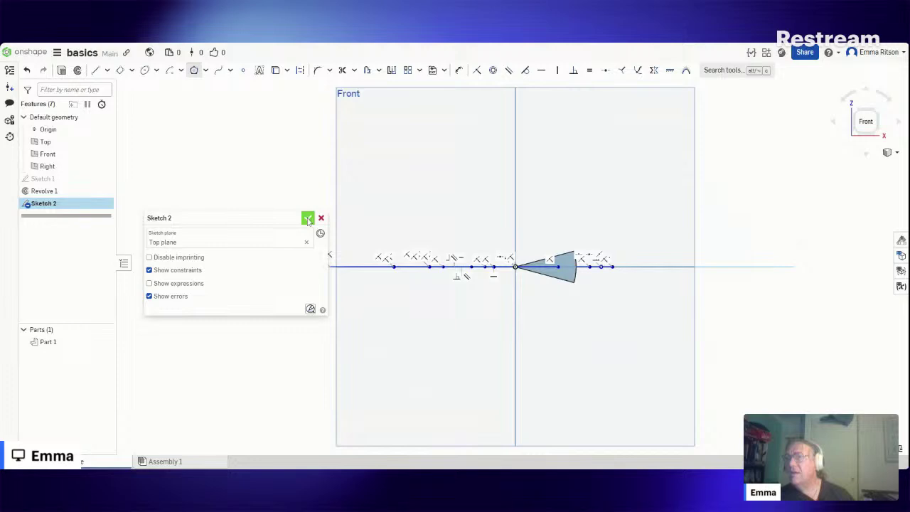
pyautogui.press('Return')
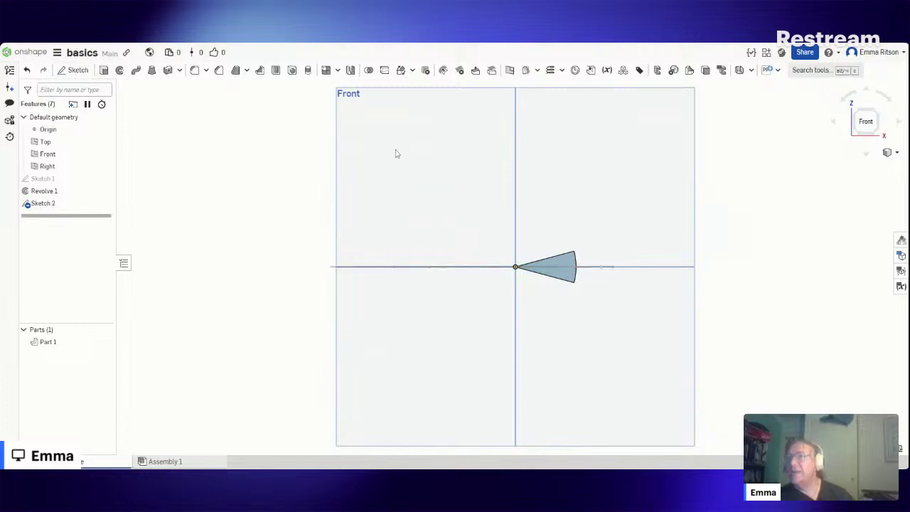
pyautogui.hotkey('shift', 's')
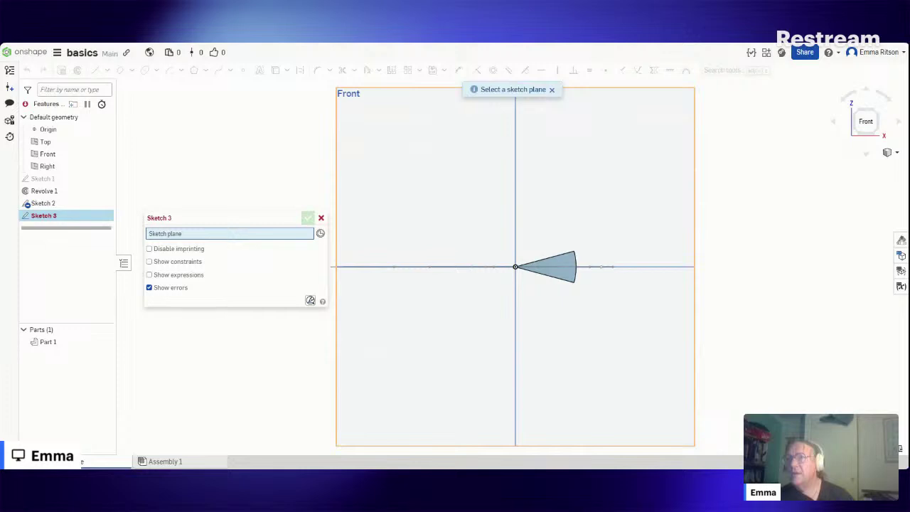
pyautogui.click(395, 158)
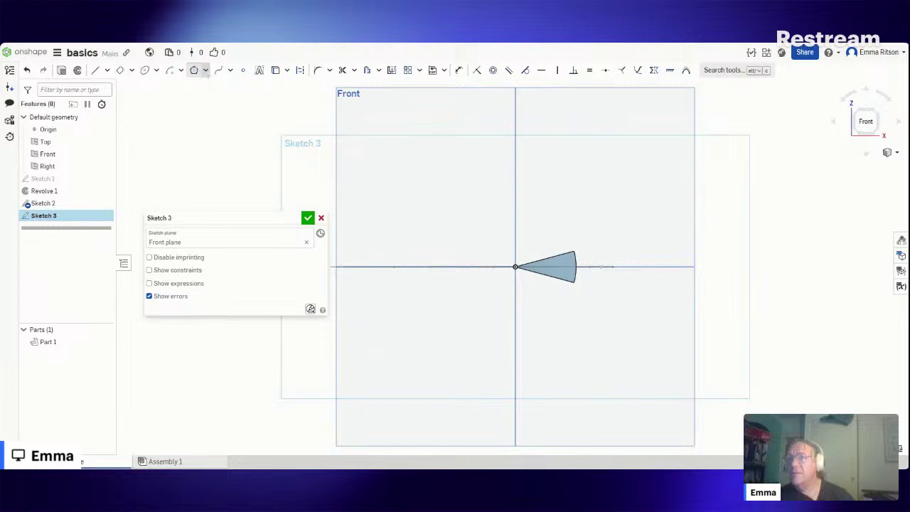
# Step: Start a circumscribed polygon centred on the origin and preview it with five, six and seven sides
pyautogui.click(206, 72)
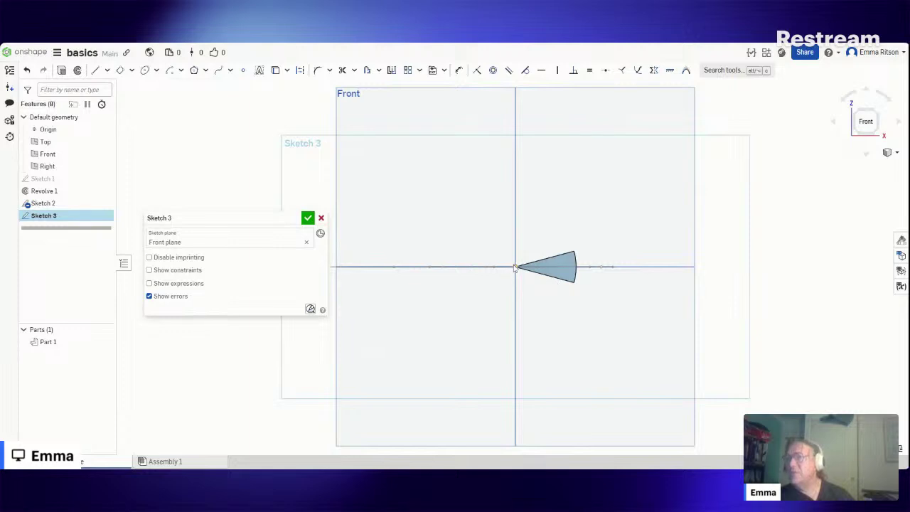
pyautogui.click(194, 70)
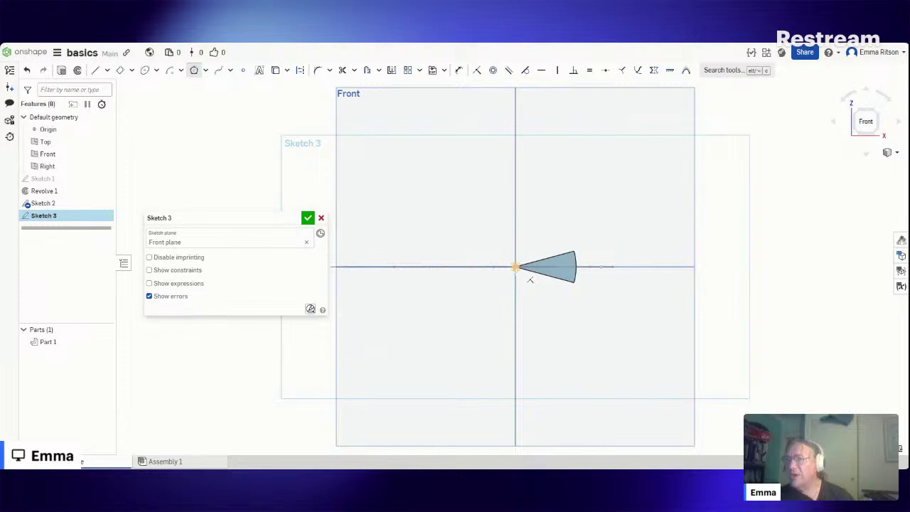
pyautogui.click(515, 266)
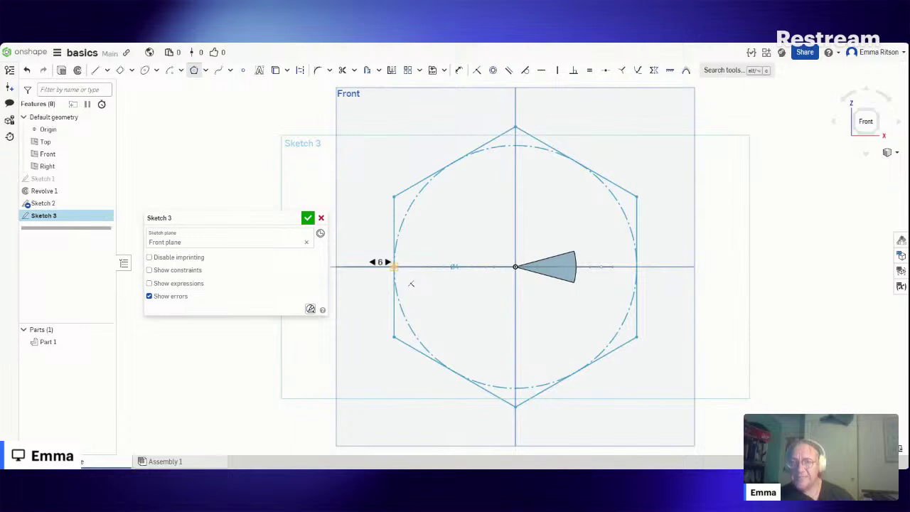
pyautogui.press('Down')
pyautogui.scroll(-3, 410, 283)
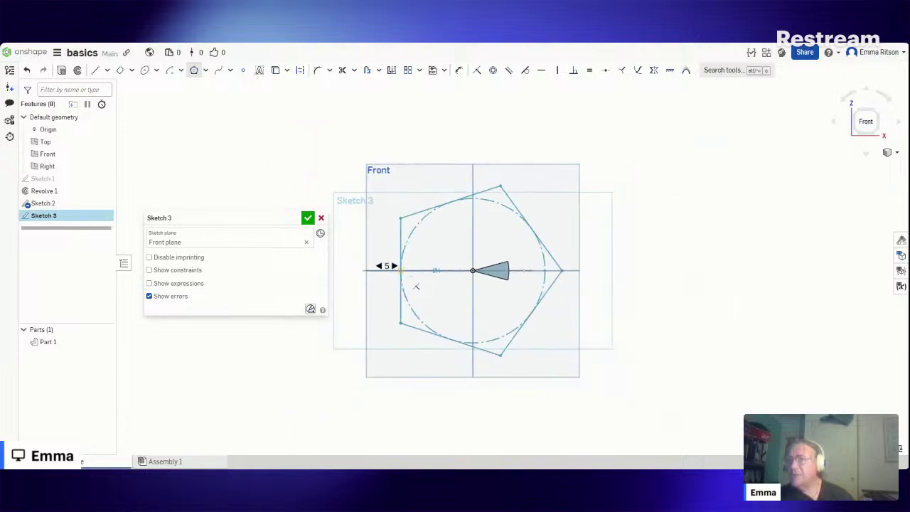
pyautogui.scroll(2, 412, 284)
pyautogui.scroll(3, 412, 284)
pyautogui.scroll(-1, 409, 282)
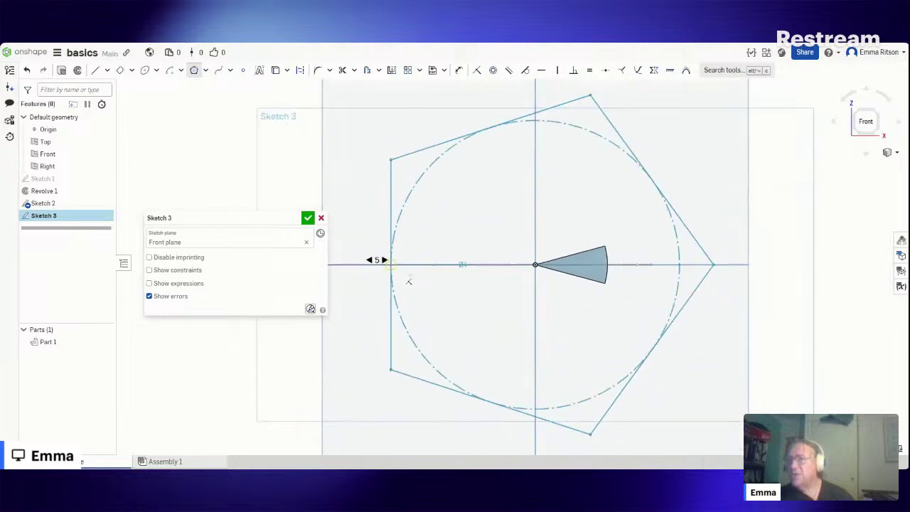
pyautogui.scroll(3, 409, 283)
pyautogui.scroll(-4, 399, 278)
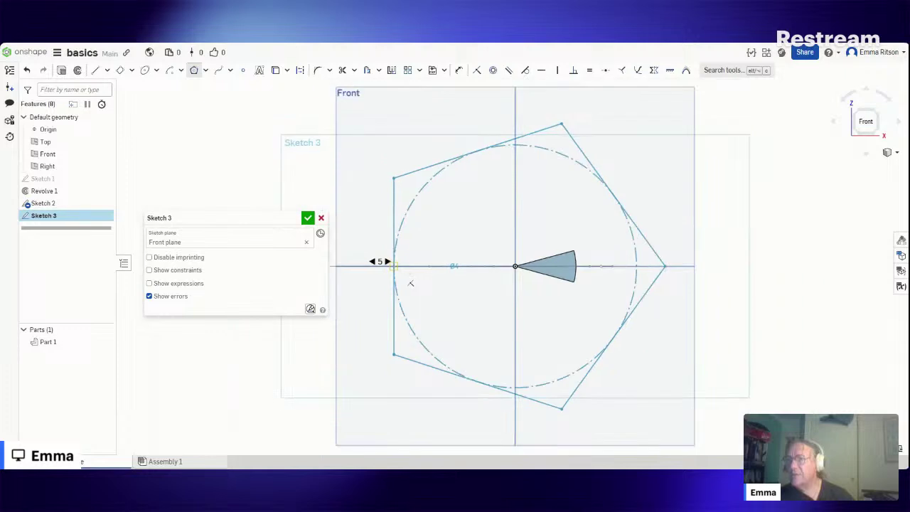
pyautogui.scroll(2, 410, 284)
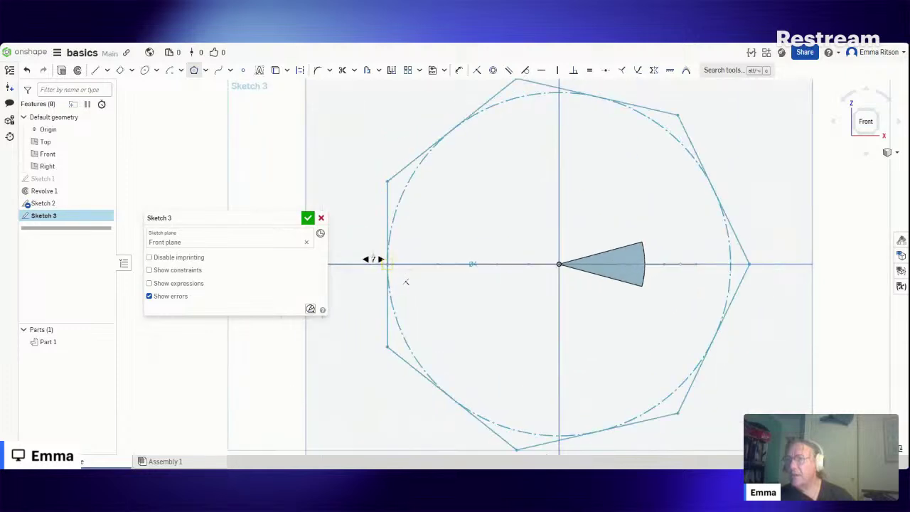
pyautogui.scroll(-2, 406, 282)
pyautogui.scroll(5, 408, 279)
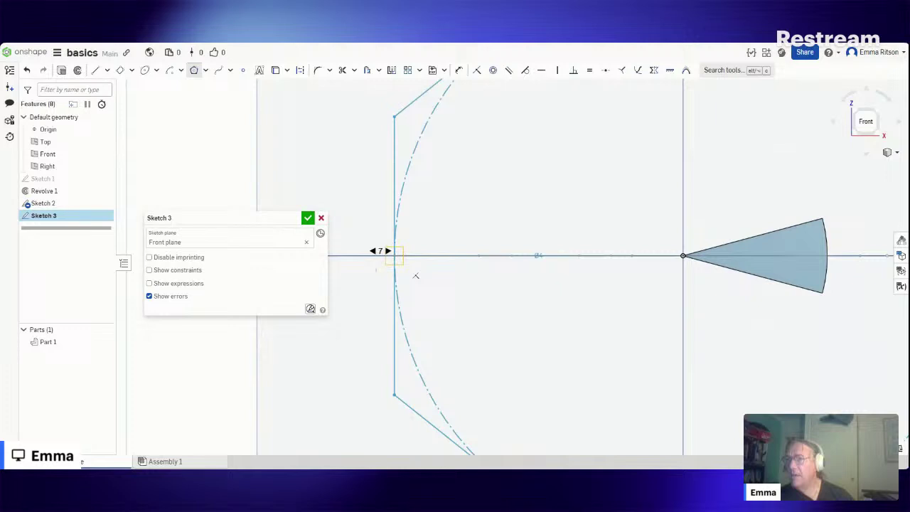
pyautogui.scroll(-5, 380, 266)
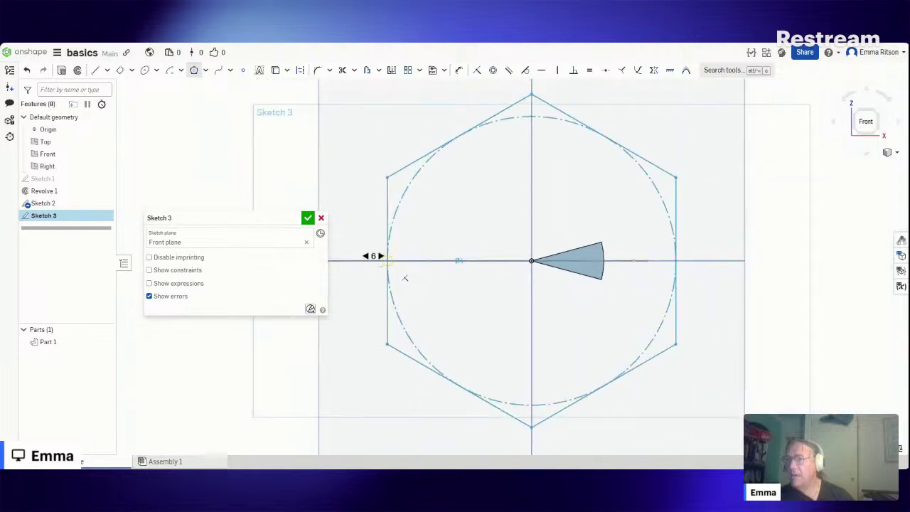
# Step: Try 3, 11 and 10 sides for the polygon, and place it with 15 sides and an inscribed circle about 4 inches in diameter
pyautogui.write('3')
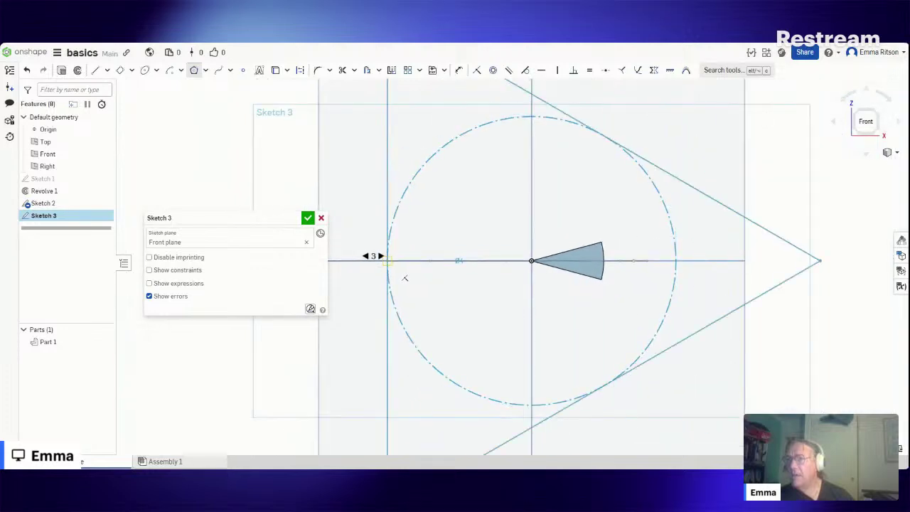
pyautogui.write('11')
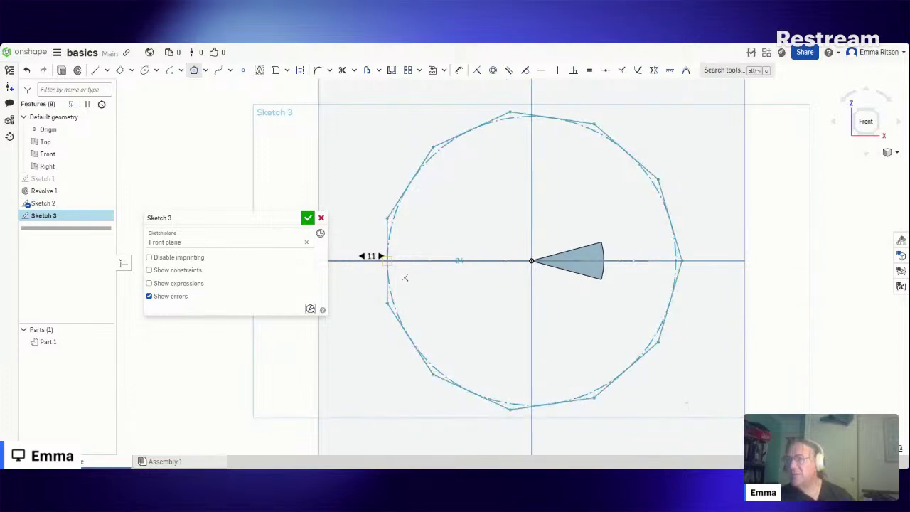
pyautogui.write('10')
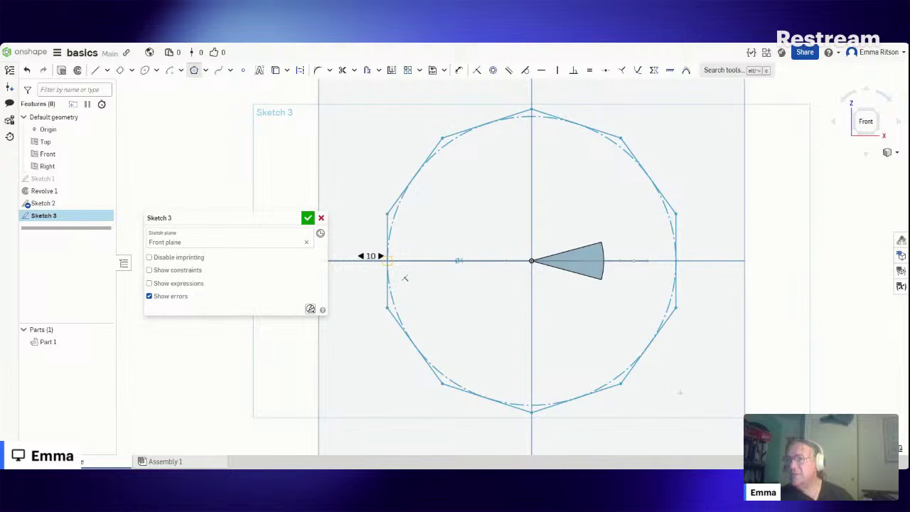
pyautogui.press('BackSpace')
pyautogui.press('BackSpace')
pyautogui.write('3')
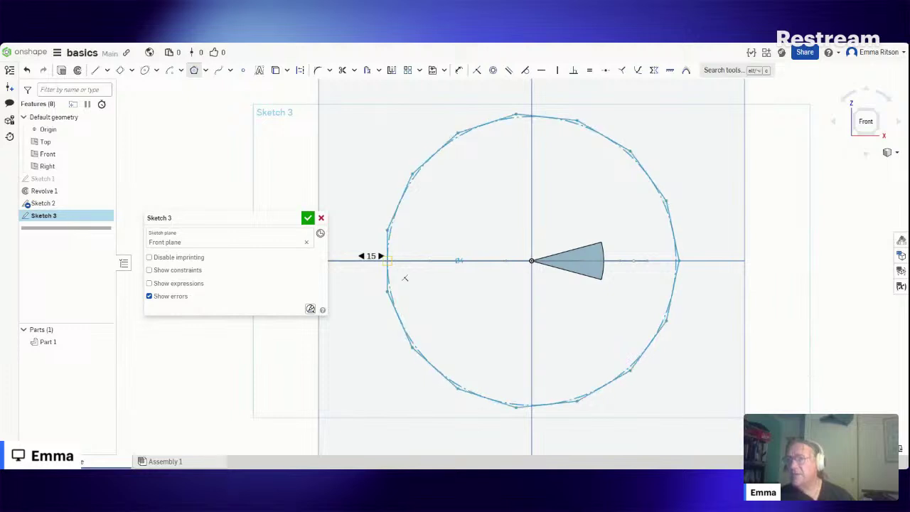
pyautogui.click(387, 261)
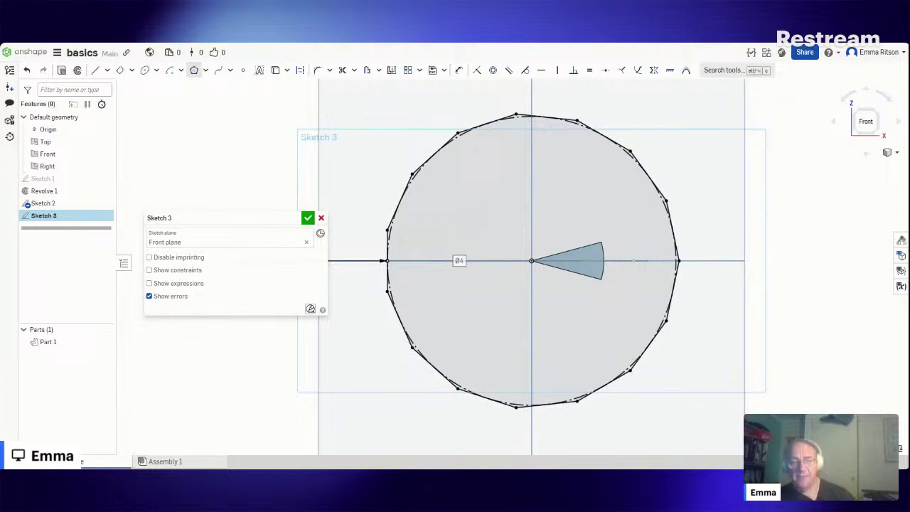
# Step: Try a 3-inch diameter for the polygon's inscribed circle with the conflicting coincident constraint deleted, and undo these changes
pyautogui.write('3')
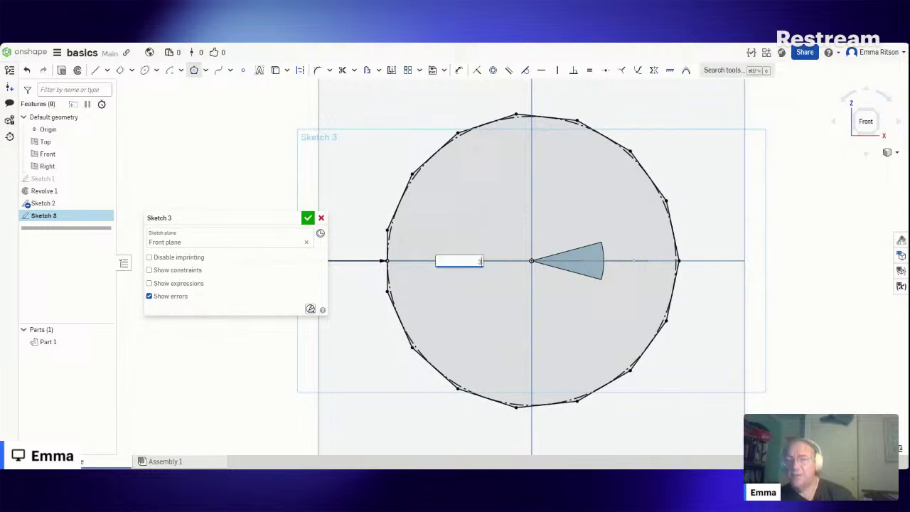
pyautogui.press('Return')
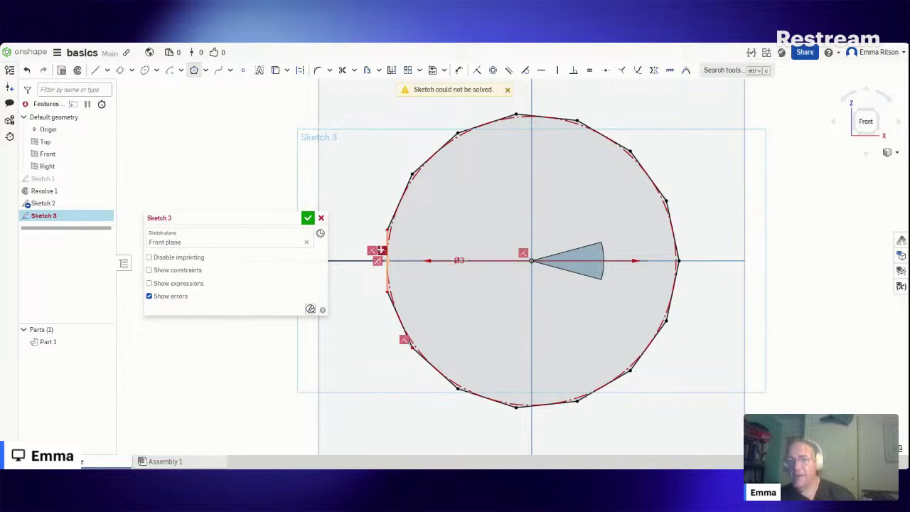
pyautogui.click(381, 250)
pyautogui.press('Delete')
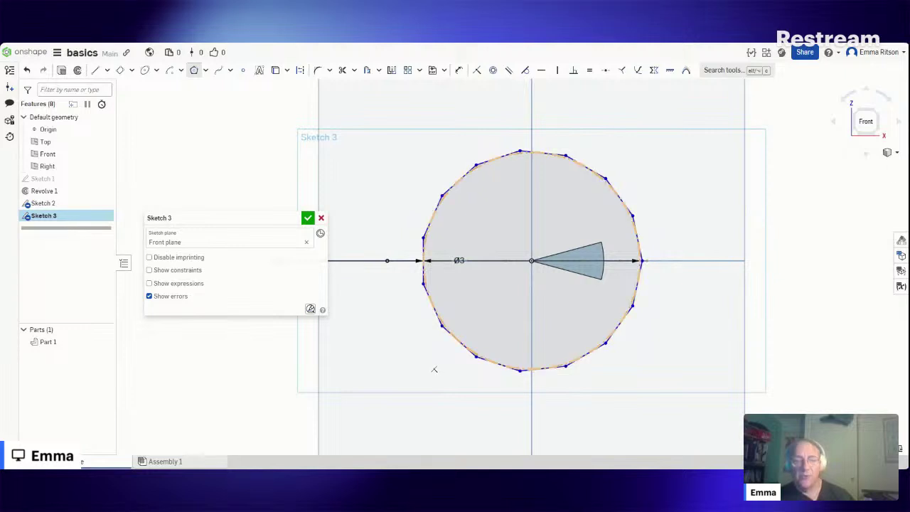
pyautogui.press('Escape')
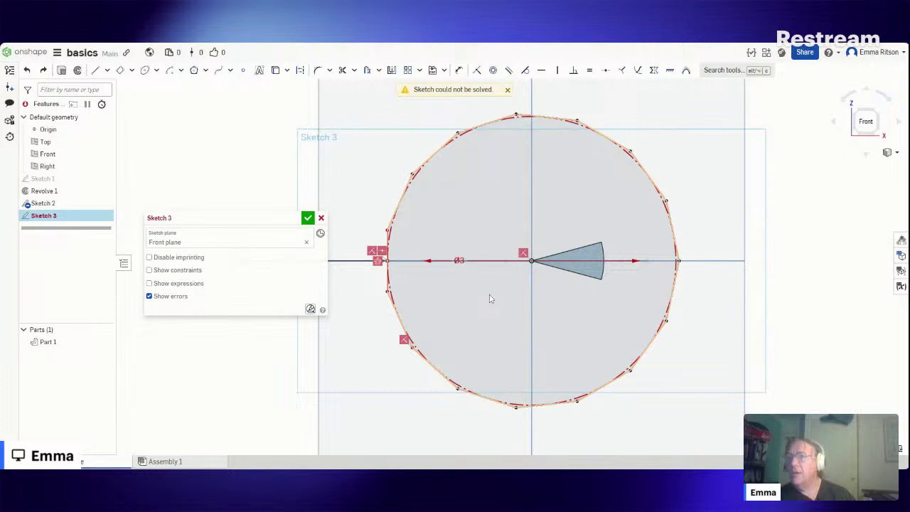
pyautogui.hotkey('ctrl', 'z')
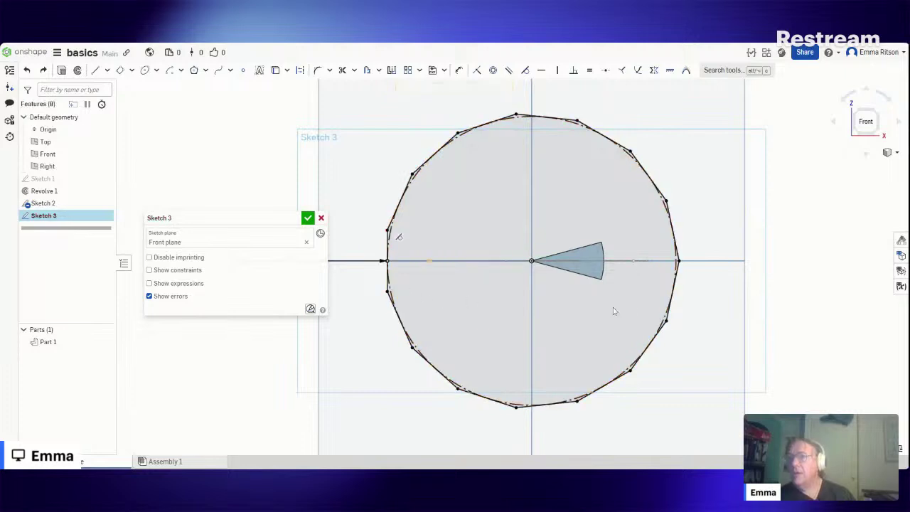
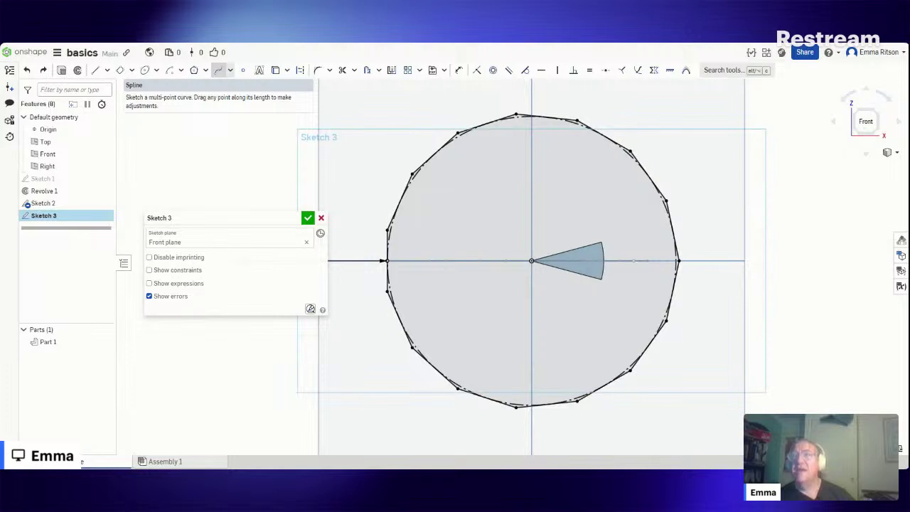
# Step: Sketch a closed, rounded spline inside the polygon's left half, starting and ending at the origin
pyautogui.click(231, 70)
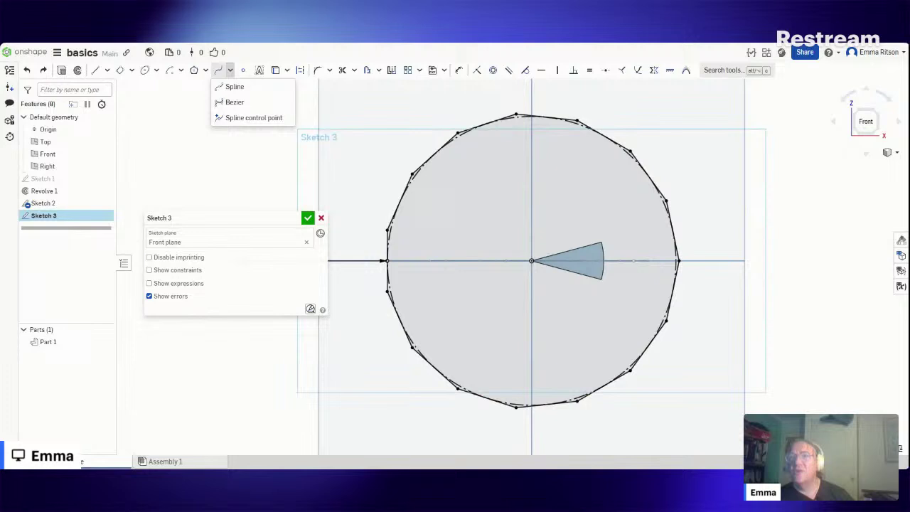
pyautogui.click(176, 134)
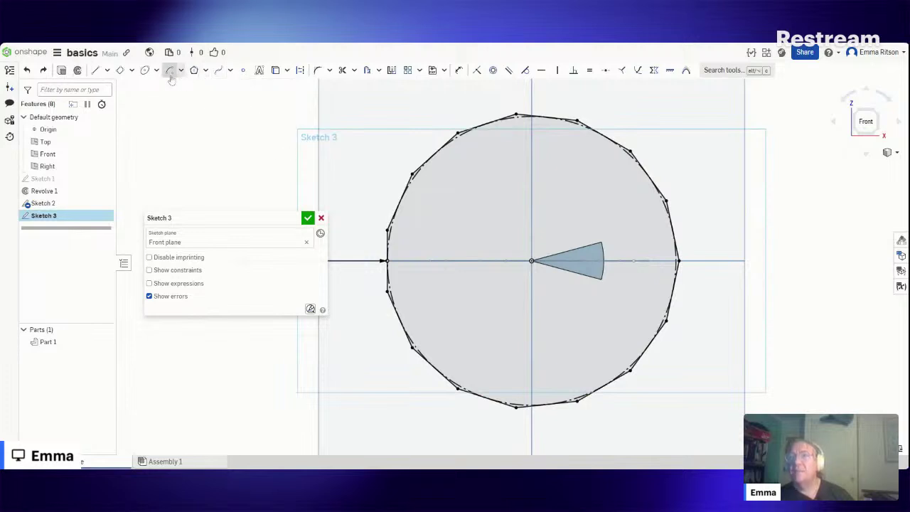
pyautogui.click(219, 71)
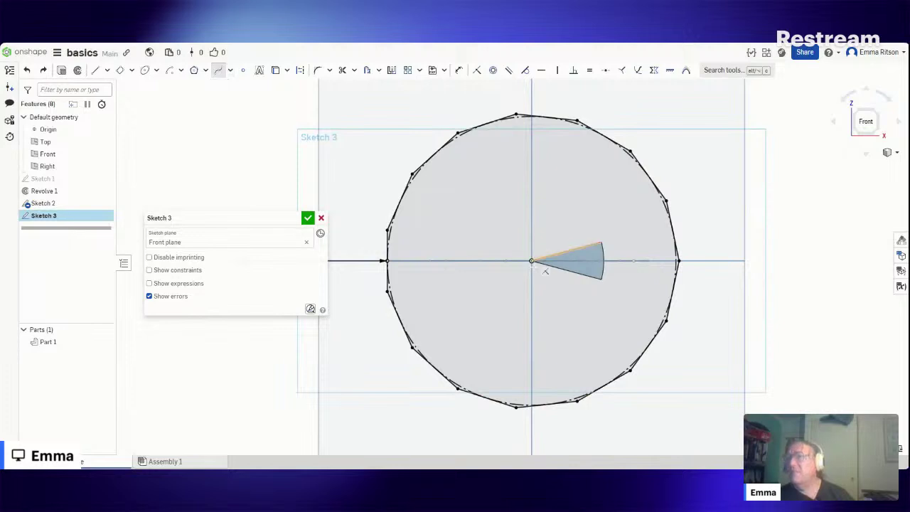
pyautogui.click(531, 261)
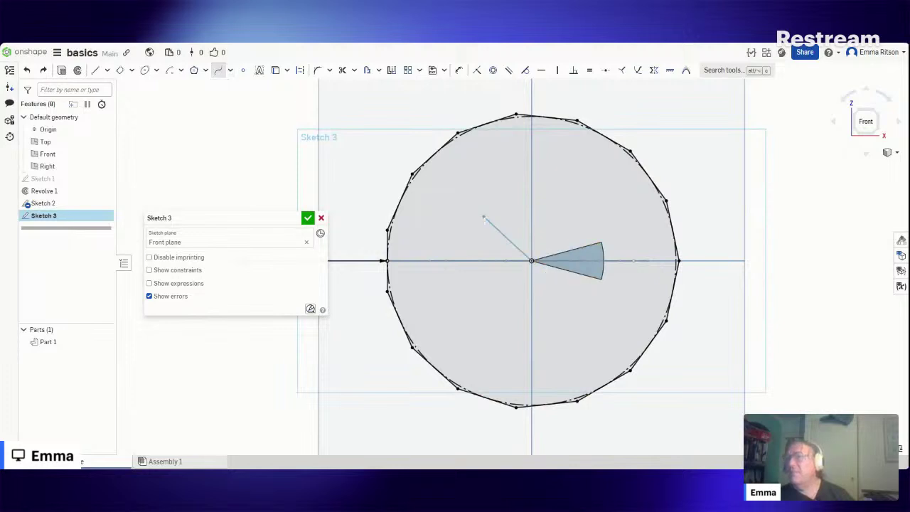
pyautogui.click(479, 218)
pyautogui.click(440, 192)
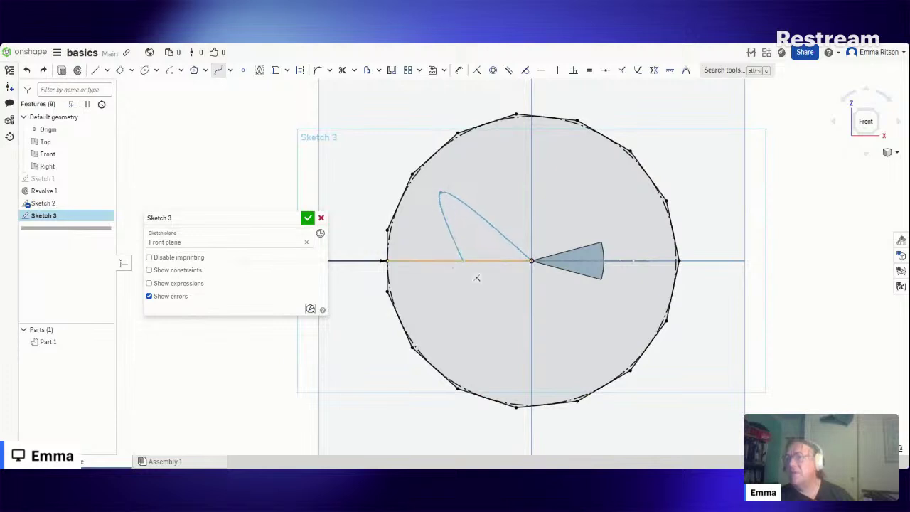
pyautogui.click(447, 291)
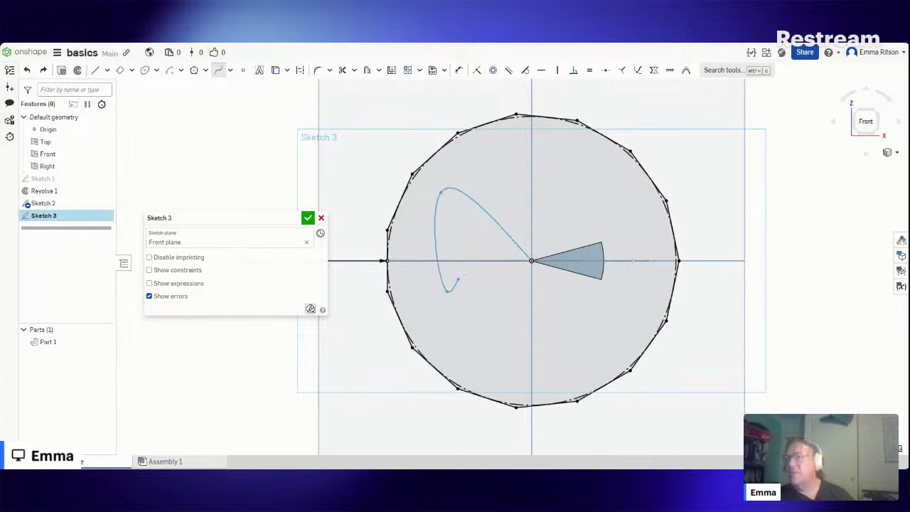
pyautogui.click(497, 285)
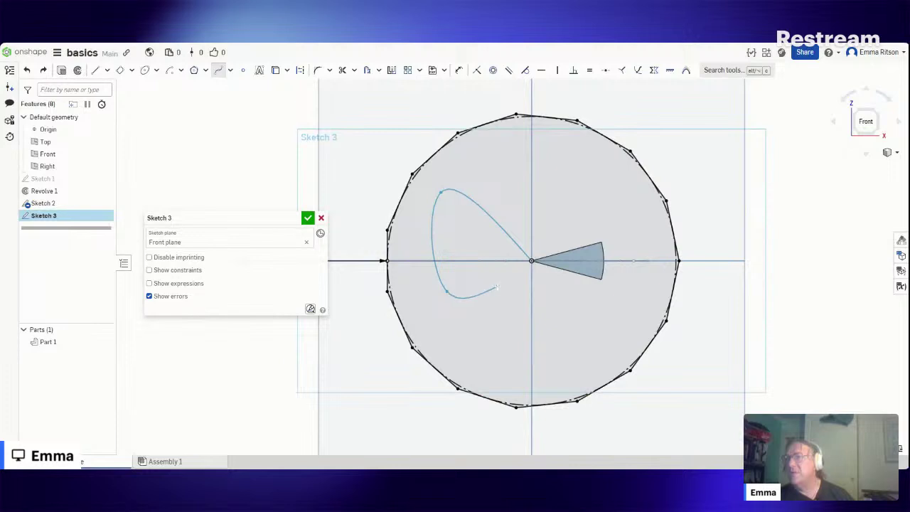
pyautogui.doubleClick(532, 261)
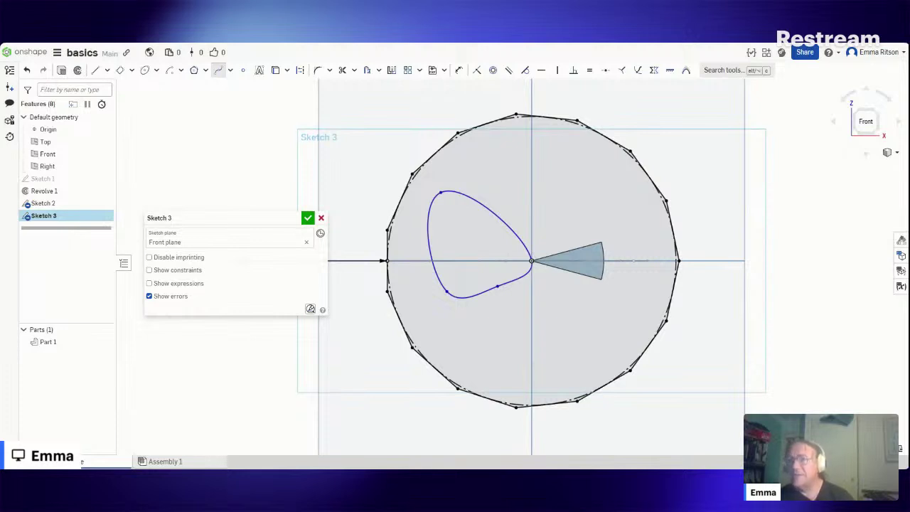
# Step: Place a sketch point outside the polygon, beyond its upper-left edge, and leave the Point tool
pyautogui.press('a')
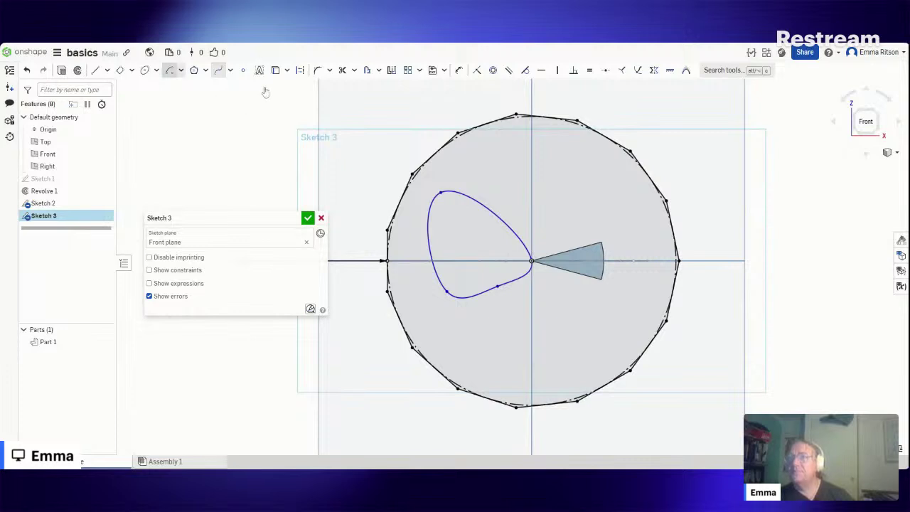
pyautogui.click(242, 70)
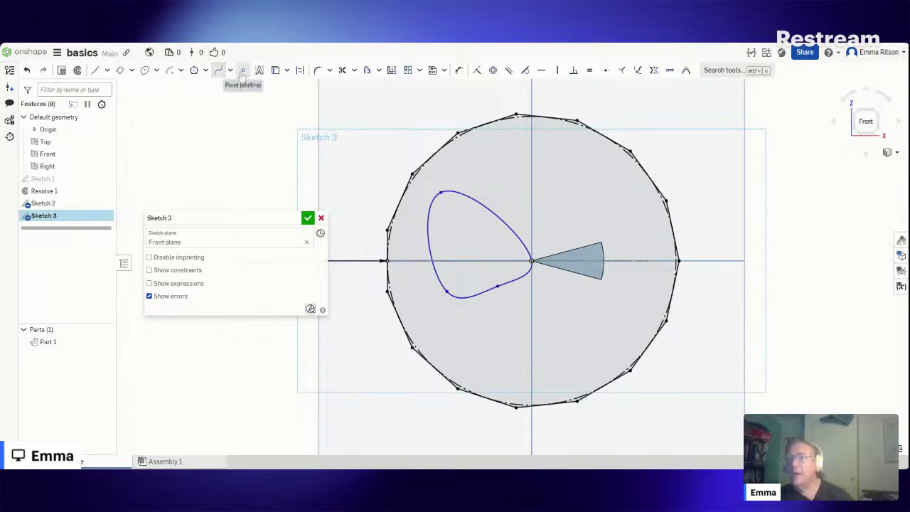
pyautogui.click(242, 71)
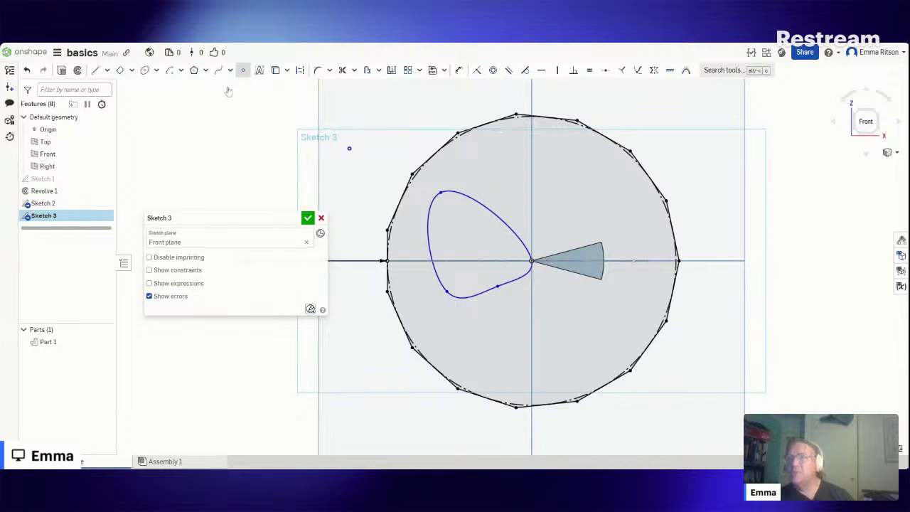
pyautogui.click(243, 69)
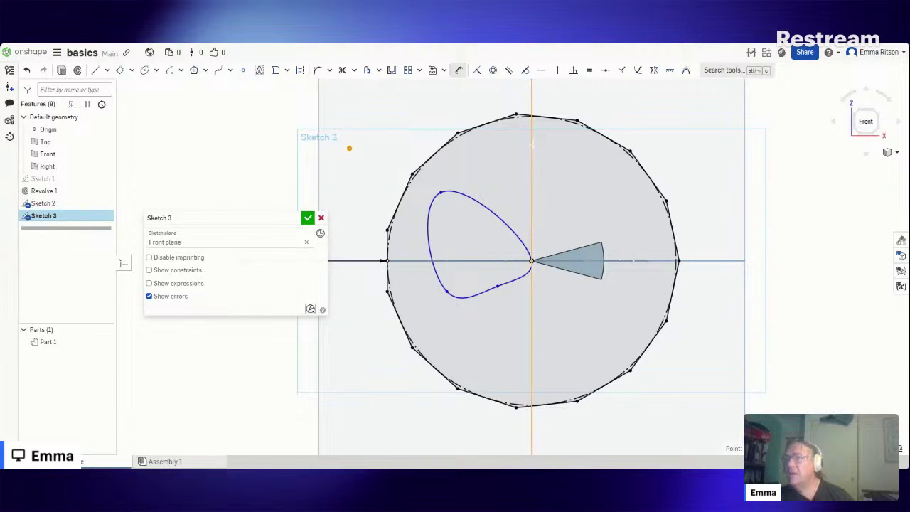
# Step: Dimension the sketch point's horizontal distance from the Right plane to 60 mm
pyautogui.click(532, 145)
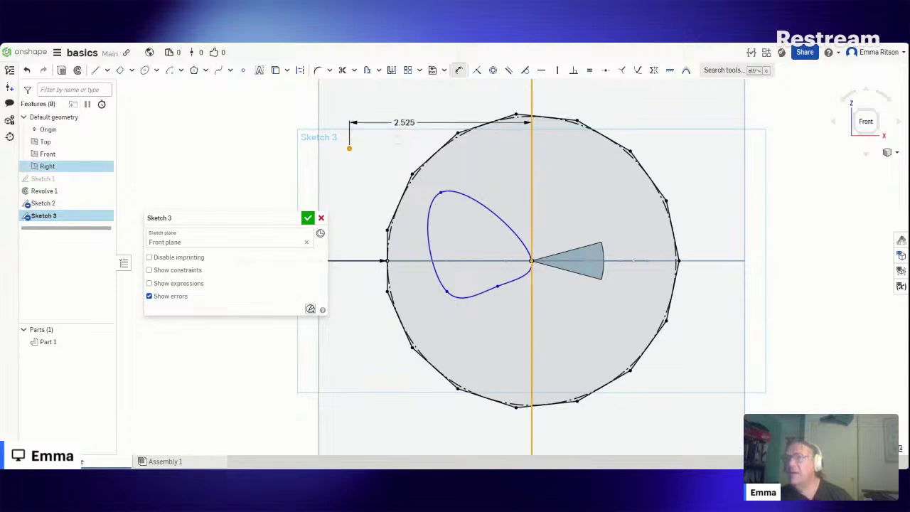
pyautogui.click(403, 123)
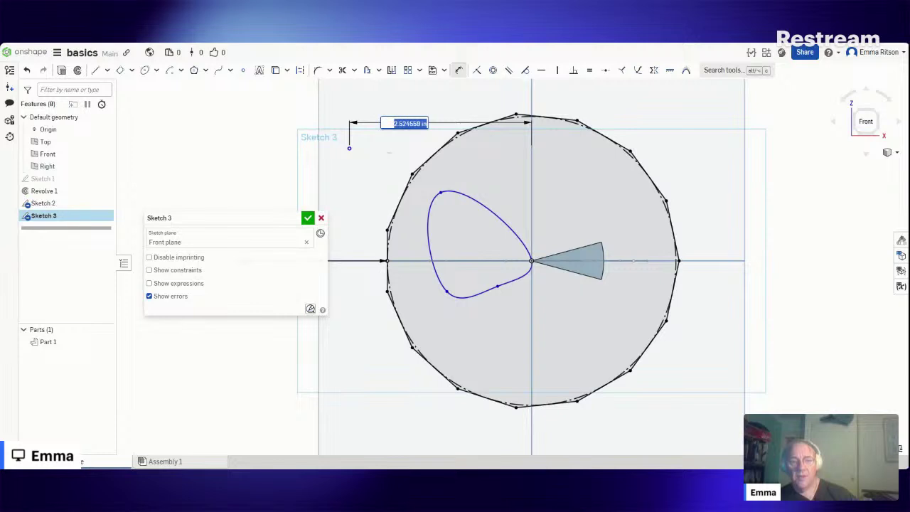
pyautogui.write('60')
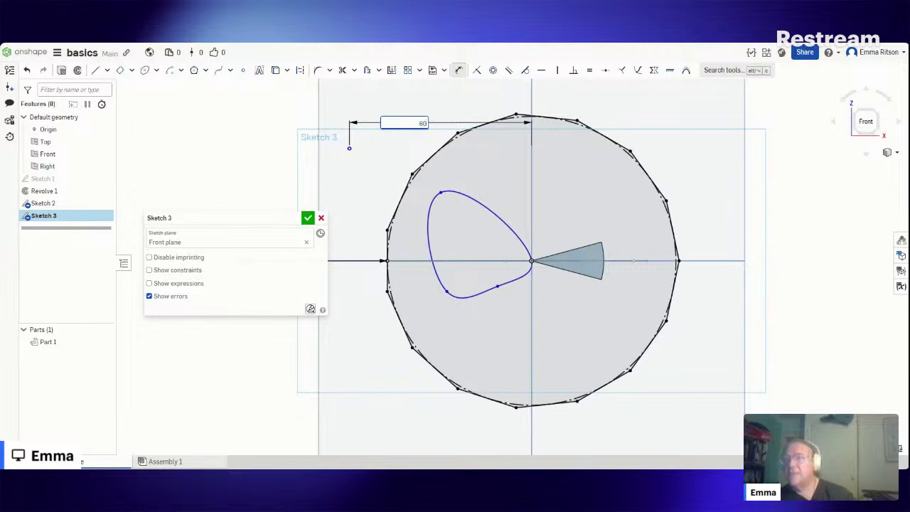
pyautogui.write('mm')
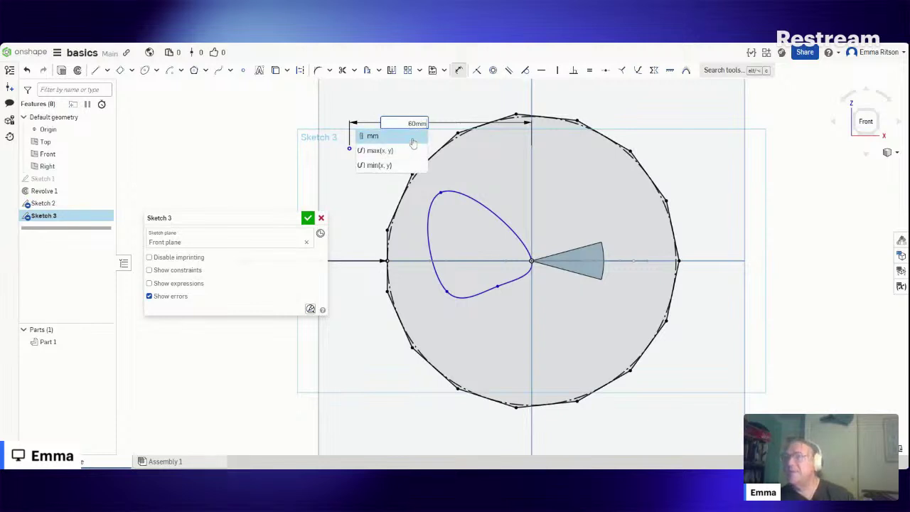
pyautogui.click(412, 136)
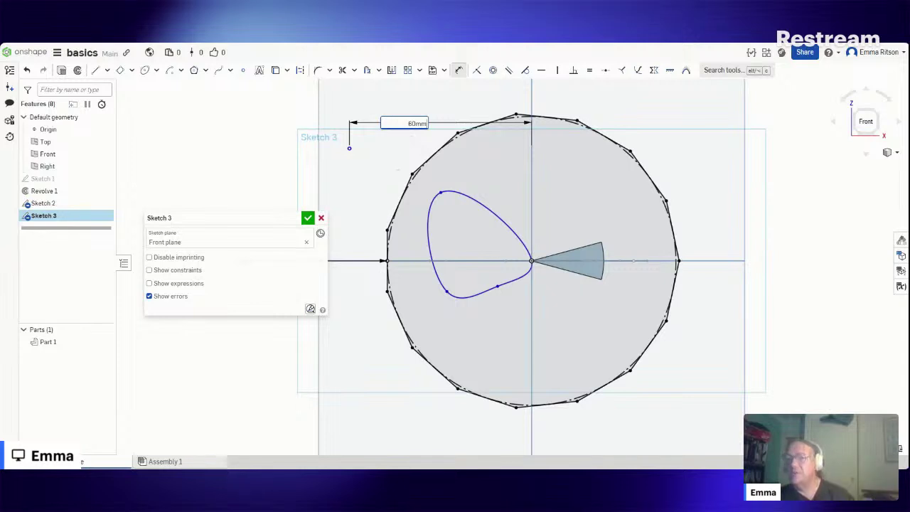
pyautogui.press('Return')
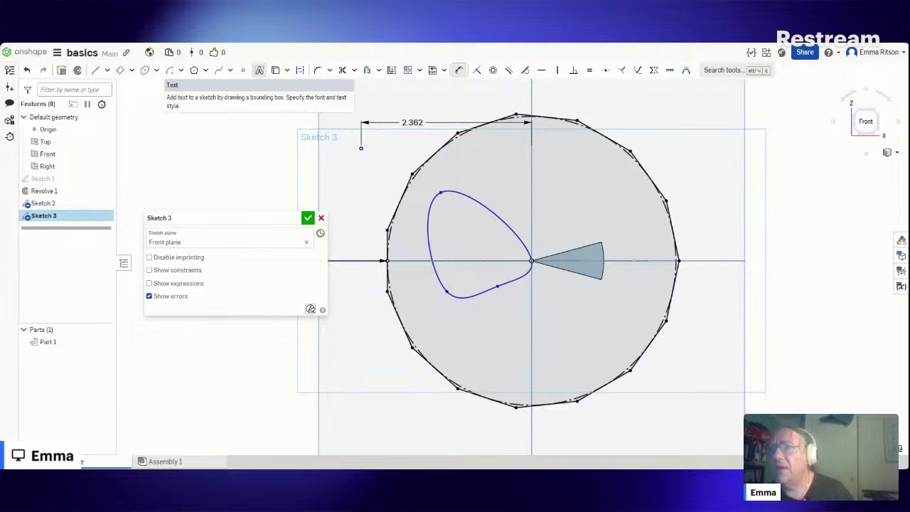
# Step: Add the sketch text "fowler" in the Allerta font, about 2.6 in wide, across the polygon's upper right area
pyautogui.click(259, 70)
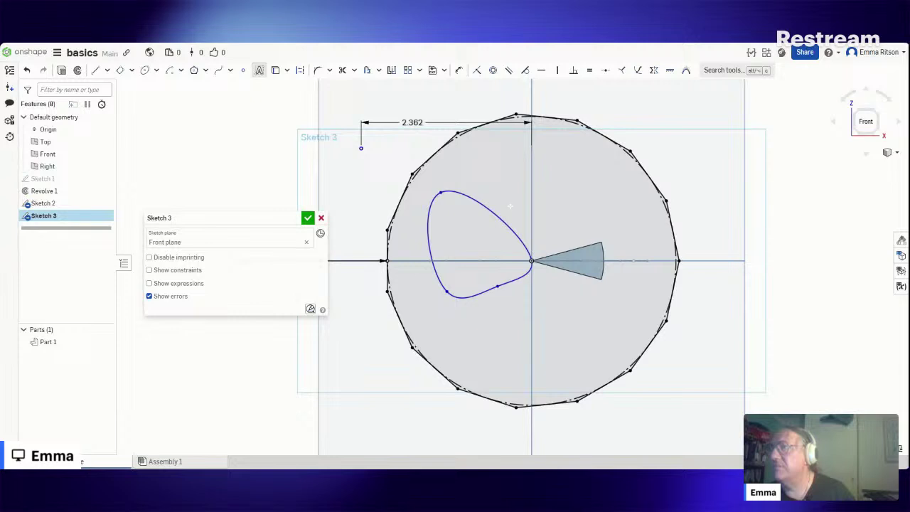
pyautogui.moveTo(490, 157); pyautogui.dragTo(596, 194)
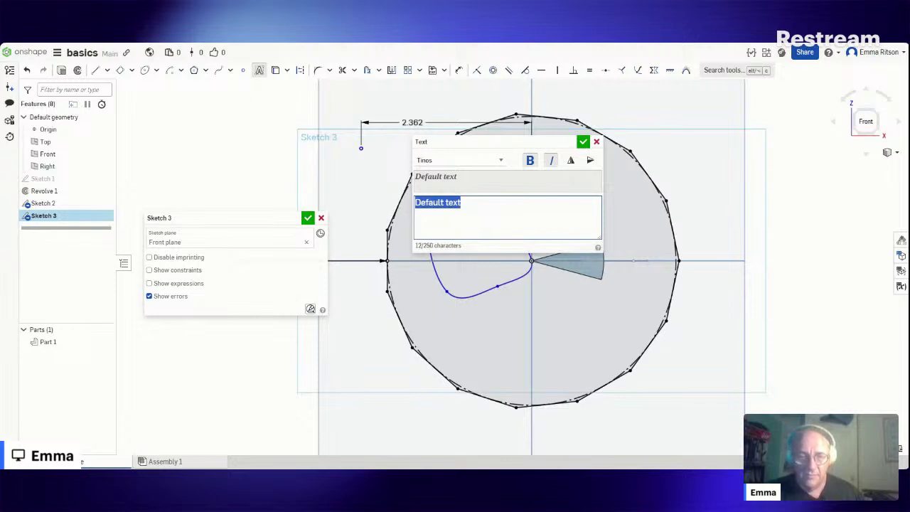
pyautogui.write('fowler')
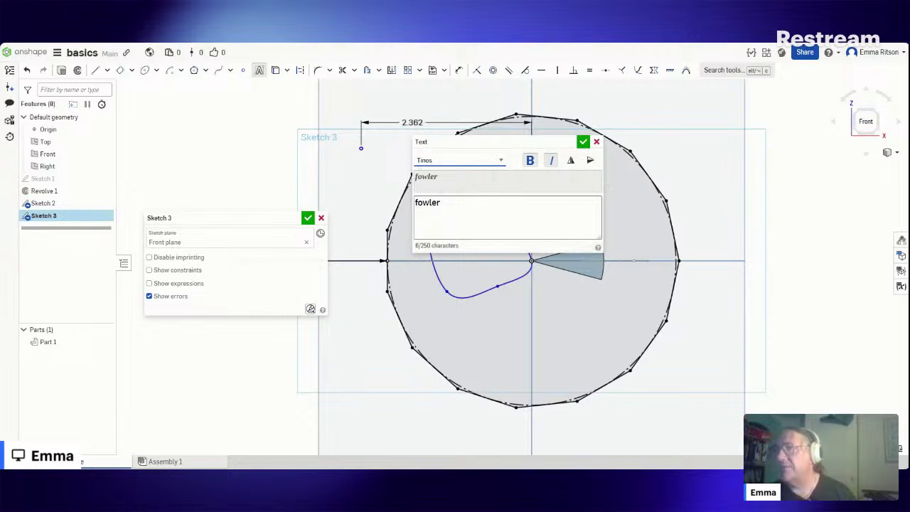
pyautogui.click(439, 202)
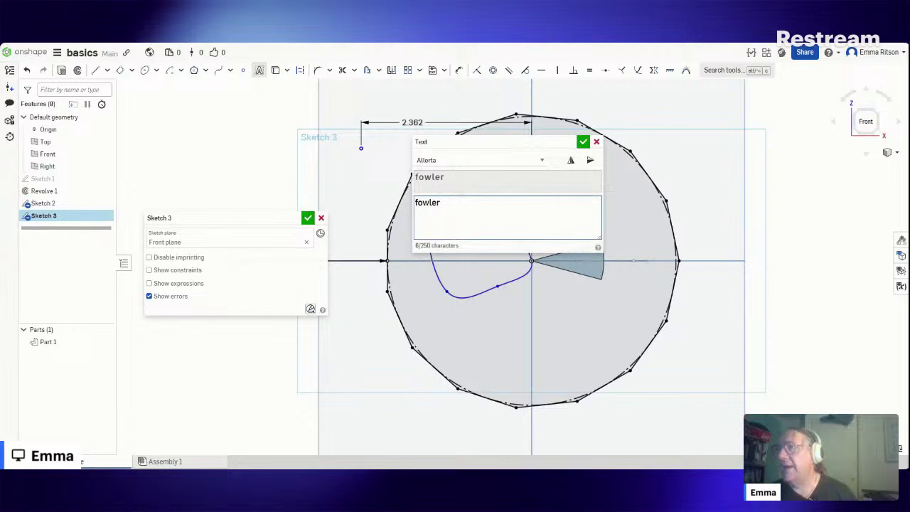
pyautogui.click(583, 143)
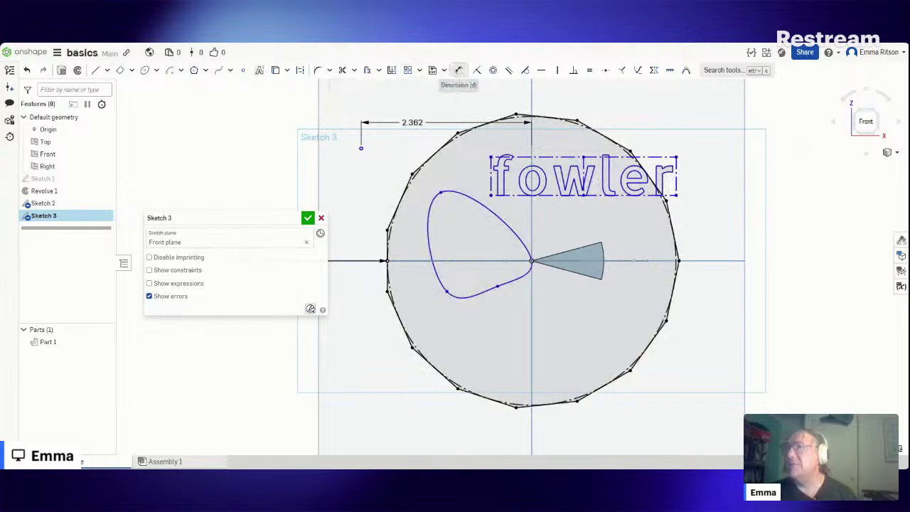
# Step: Dimension the horizontal distance from the text box's upper-left corner to the Right plane as 0.6 in
pyautogui.click(459, 70)
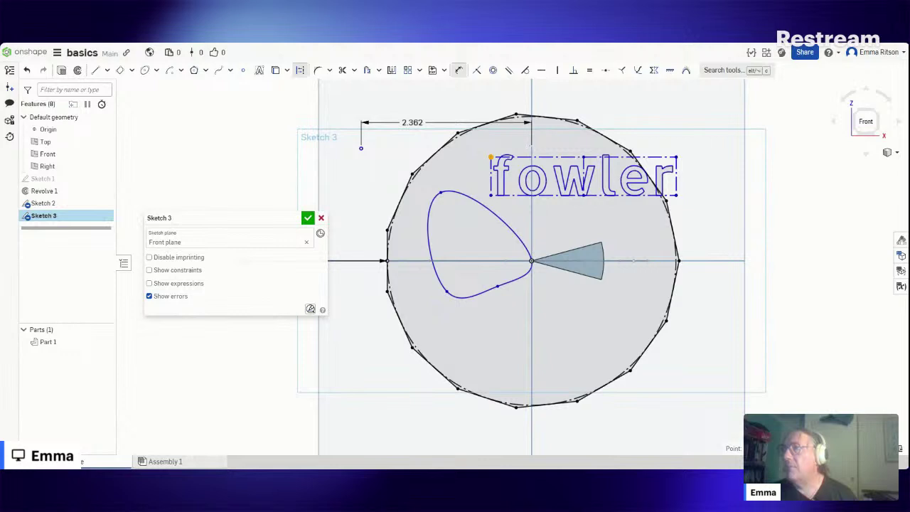
pyautogui.click(532, 148)
pyautogui.click(511, 138)
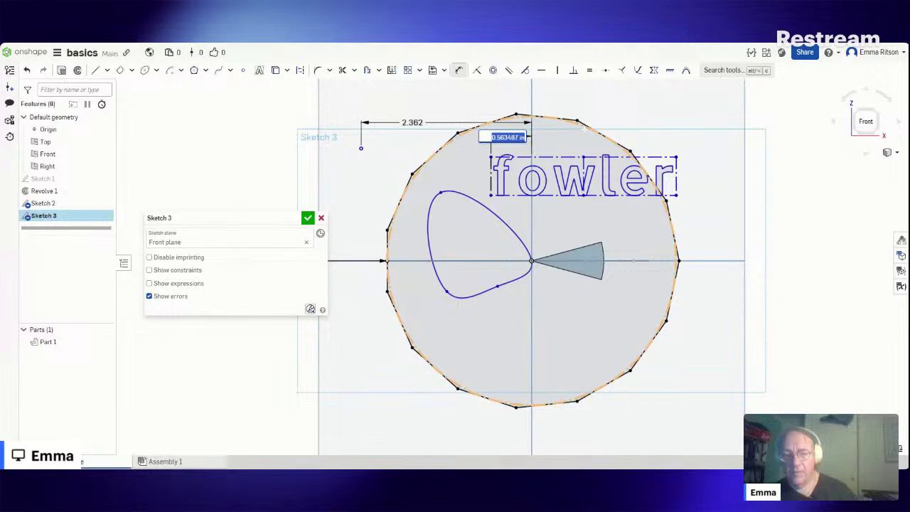
pyautogui.press('BackSpace')
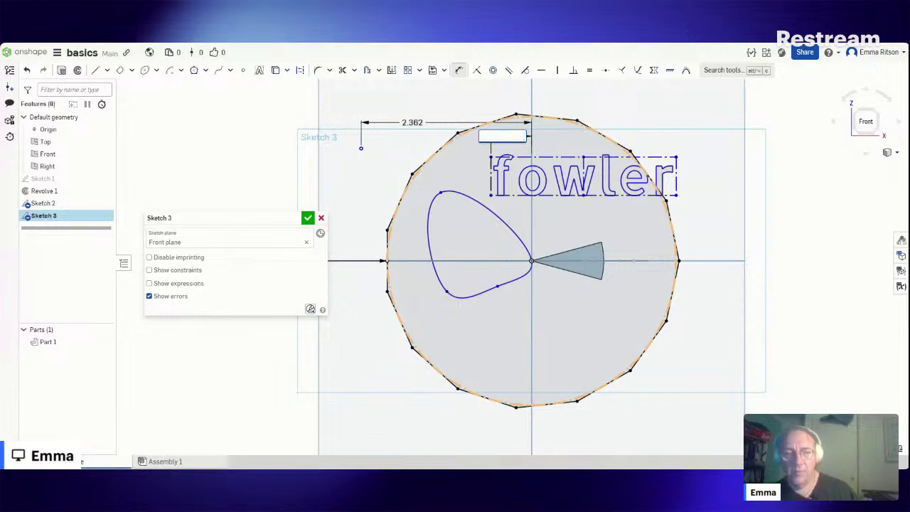
pyautogui.write('0.6')
pyautogui.press('Return')
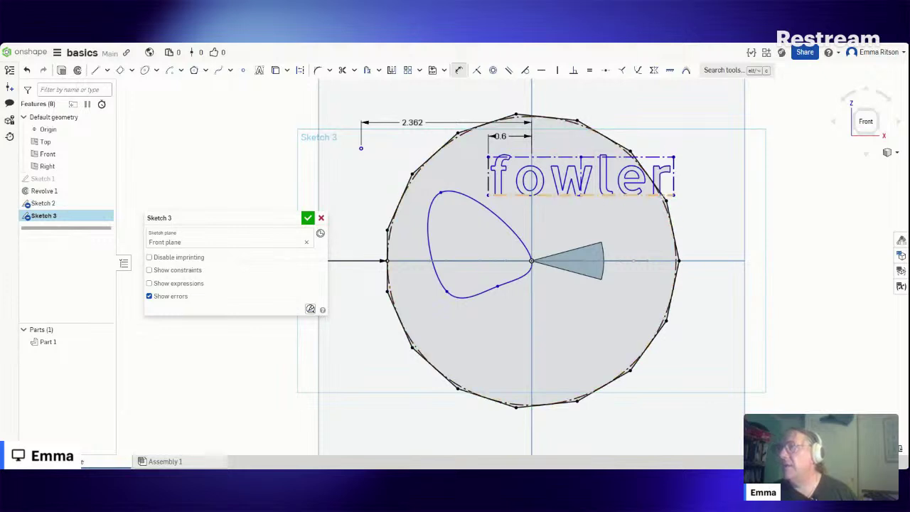
# Step: Dimension the text box's lower edge to a width of 1.2 in and leave the Dimension tool
pyautogui.click(631, 195)
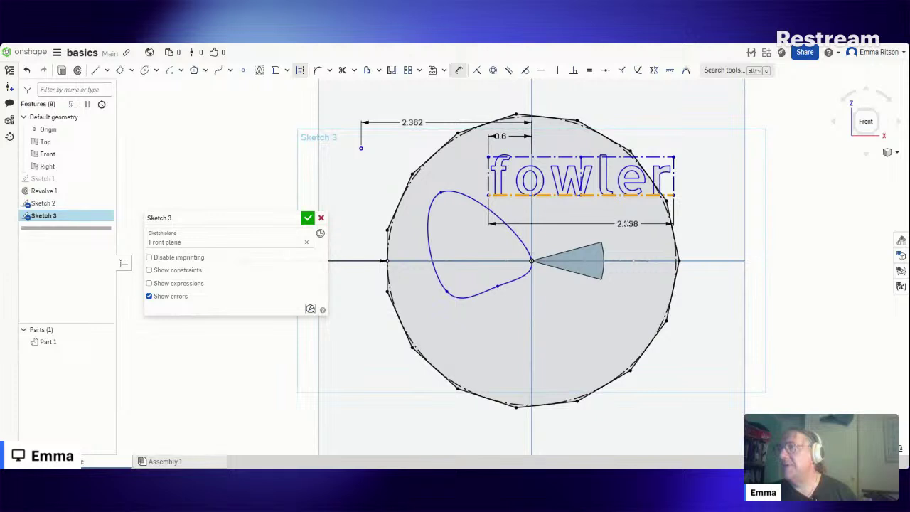
pyautogui.click(626, 223)
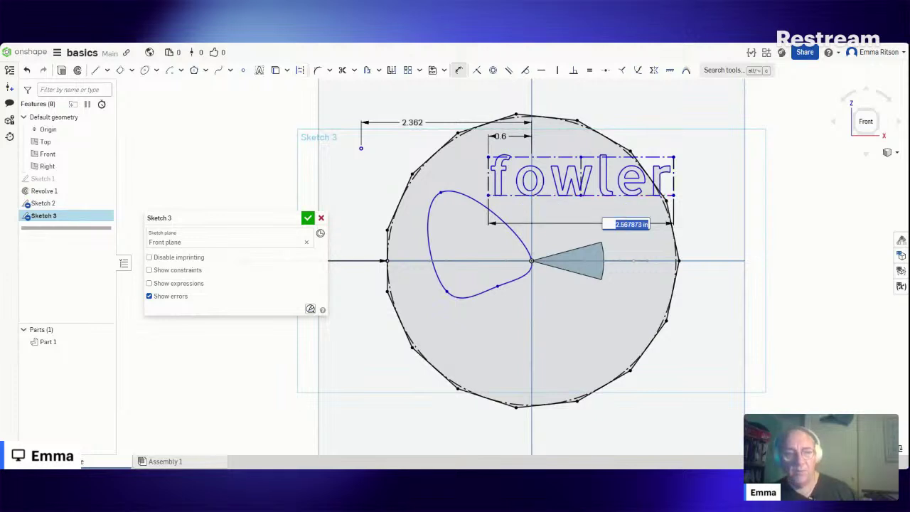
pyautogui.write('1.2')
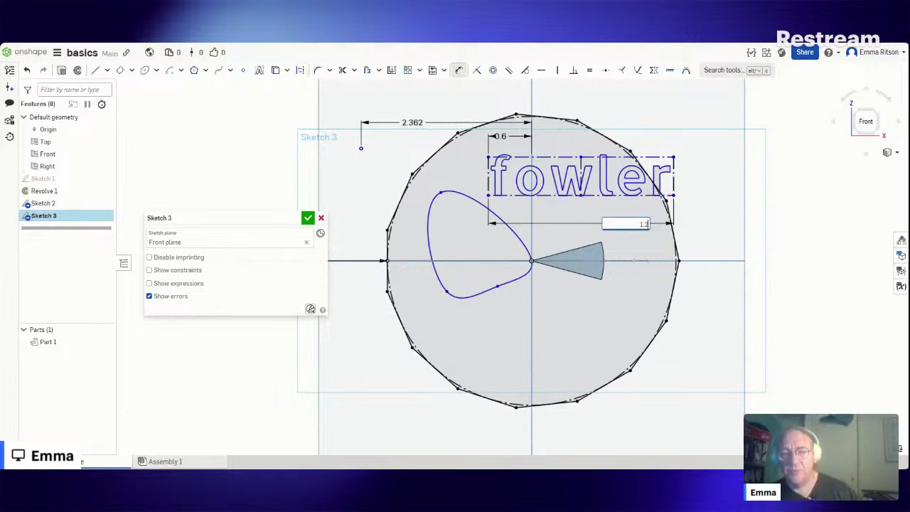
pyautogui.press('Escape')
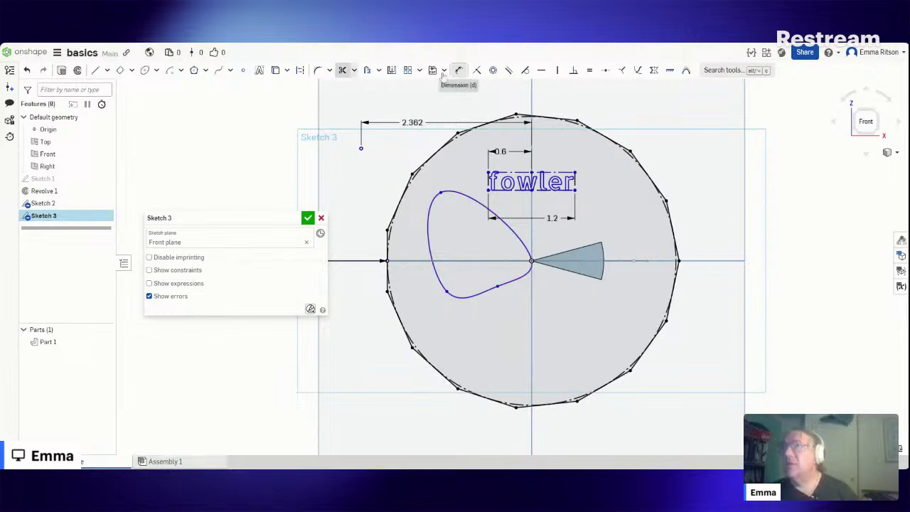
pyautogui.press('Escape')
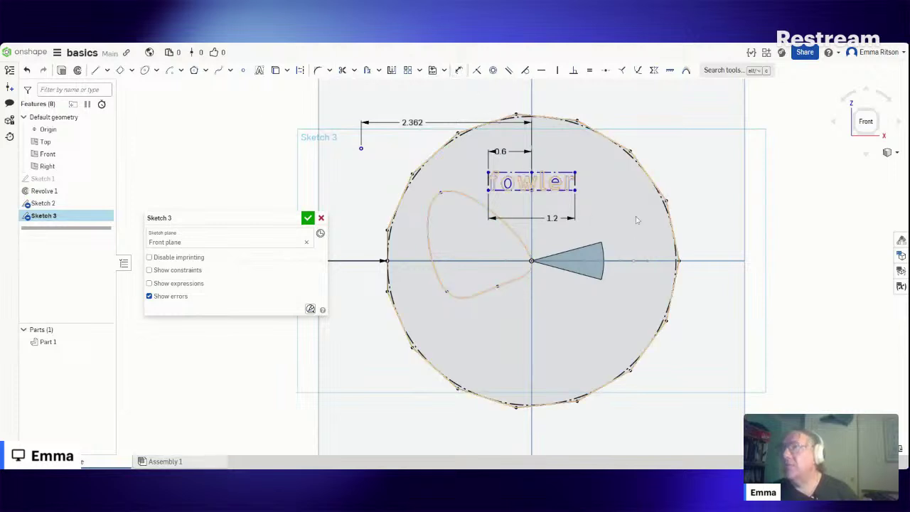
# Step: Finish Sketch 3 and start a solid extrusion of its faces
pyautogui.moveTo(787, 178); pyautogui.dragTo(804, 195, button='right')
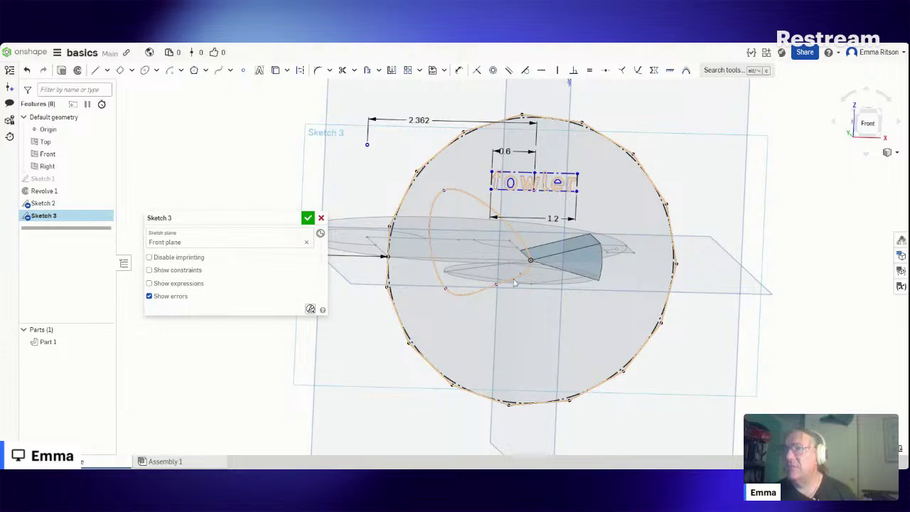
pyautogui.moveTo(796, 256); pyautogui.dragTo(816, 240, button='right')
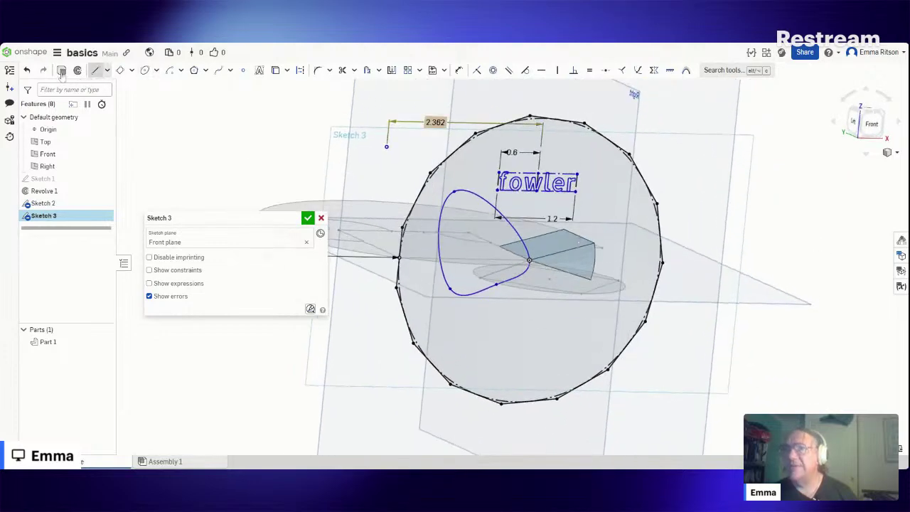
pyautogui.press('Return')
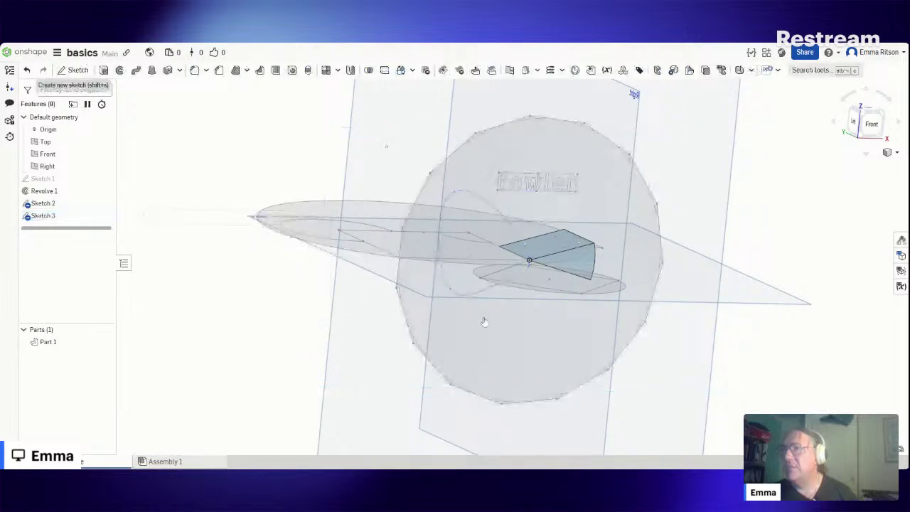
pyautogui.click(460, 335)
pyautogui.hotkey('shift', 'e')
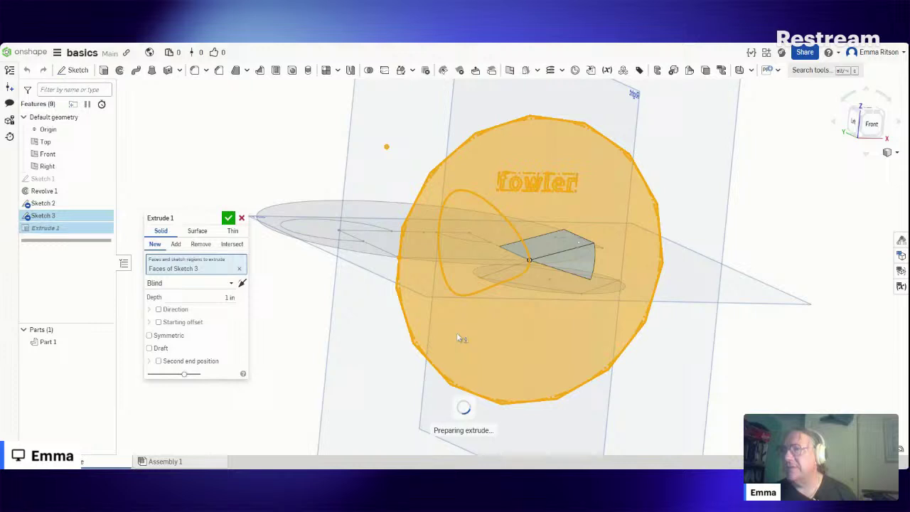
# Step: Clear the extrusion's face selection and select the faces of Sketch 3 again, adding the result to Part 1
pyautogui.click(454, 334)
pyautogui.click(451, 335)
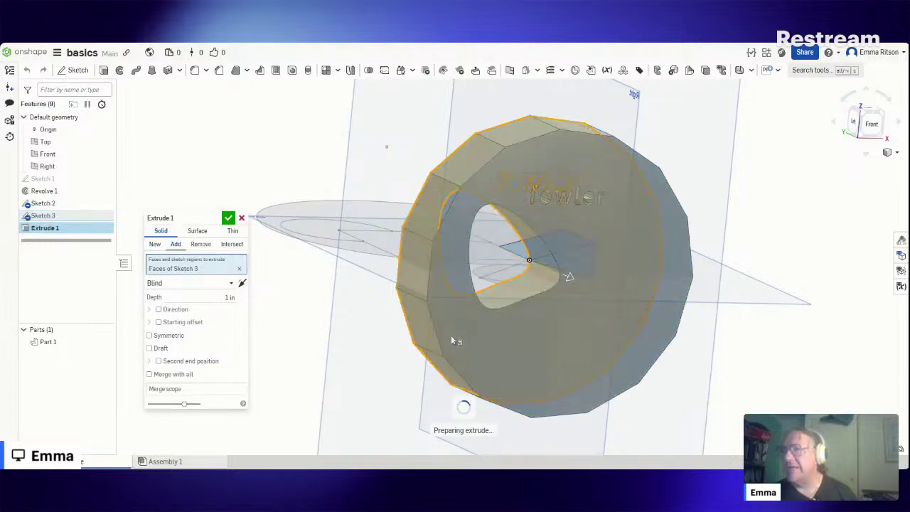
pyautogui.click(320, 335)
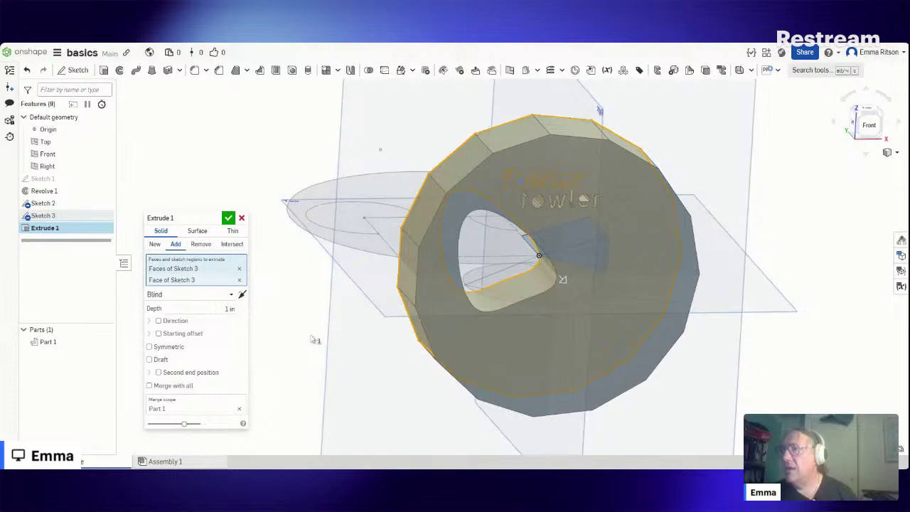
pyautogui.moveTo(320, 313)
pyautogui.mouseDown(button='right')
pyautogui.moveTo(361, 325)
pyautogui.moveTo(471, 292)
pyautogui.moveTo(490, 270)
pyautogui.mouseUp(button='right')
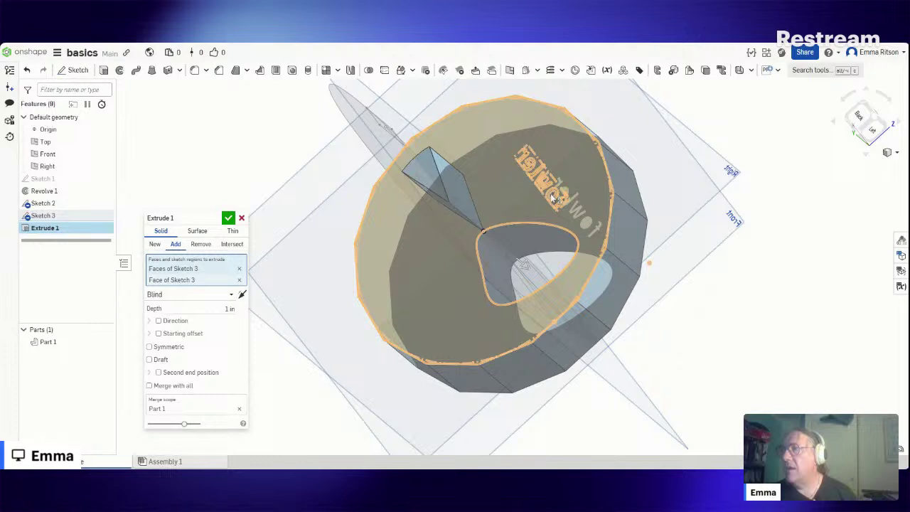
pyautogui.press('space')
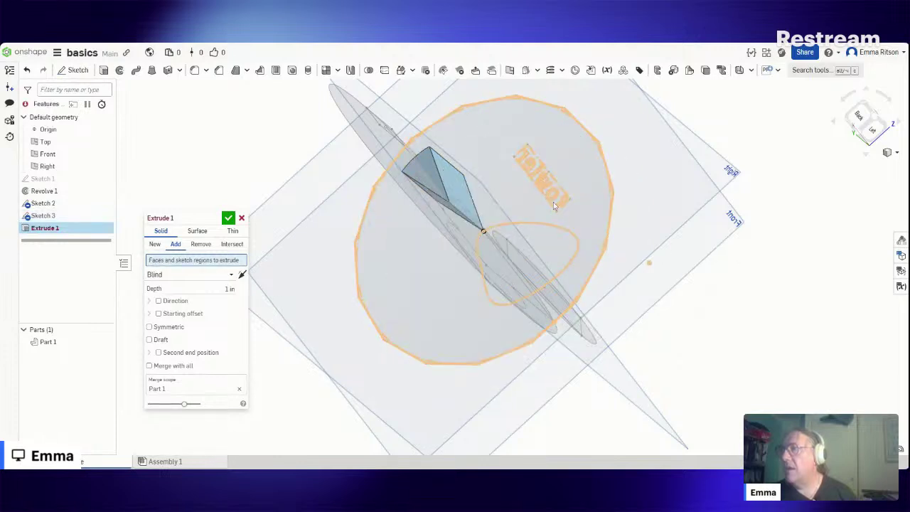
pyautogui.moveTo(710, 282)
pyautogui.mouseDown(button='right')
pyautogui.moveTo(699, 301)
pyautogui.moveTo(682, 291)
pyautogui.moveTo(540, 177)
pyautogui.mouseUp(button='right')
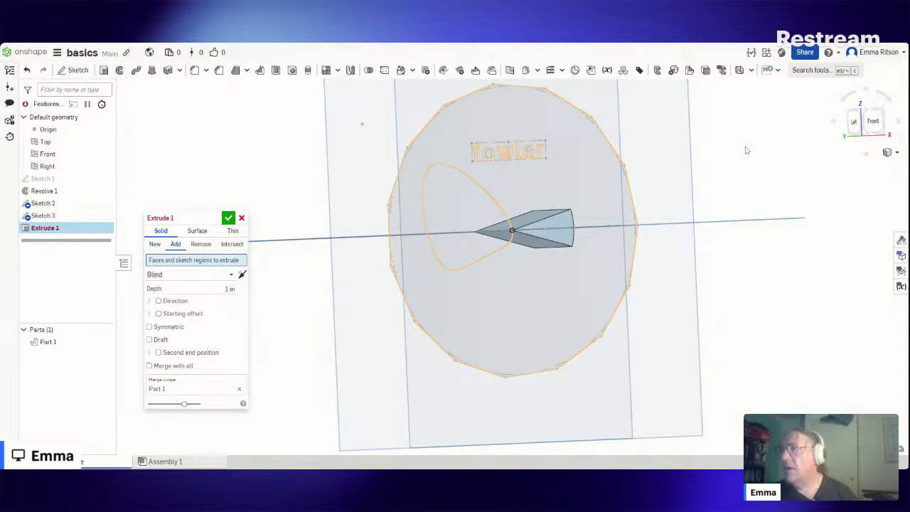
pyautogui.click(488, 156)
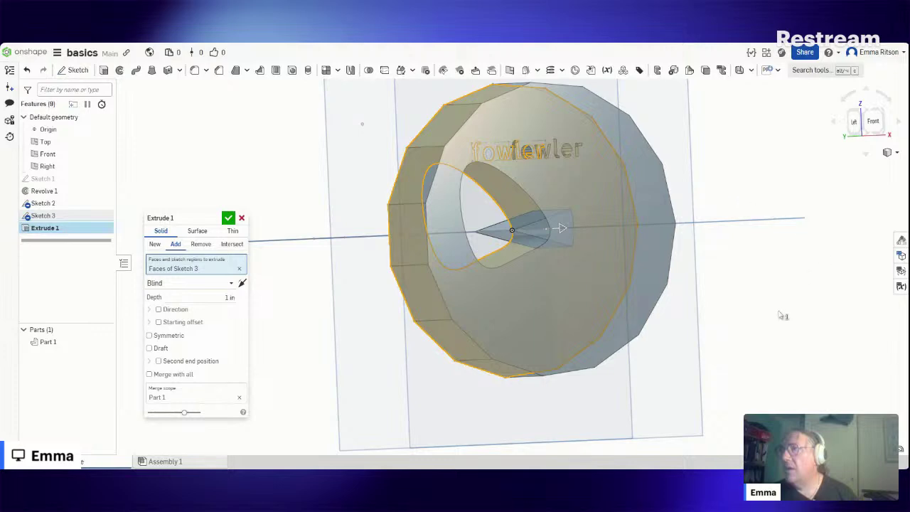
# Step: Set the blind extrusion's depth to 3 mm
pyautogui.moveTo(780, 315)
pyautogui.mouseDown(button='right')
pyautogui.moveTo(765, 331)
pyautogui.moveTo(778, 304)
pyautogui.moveTo(769, 313)
pyautogui.mouseUp(button='right')
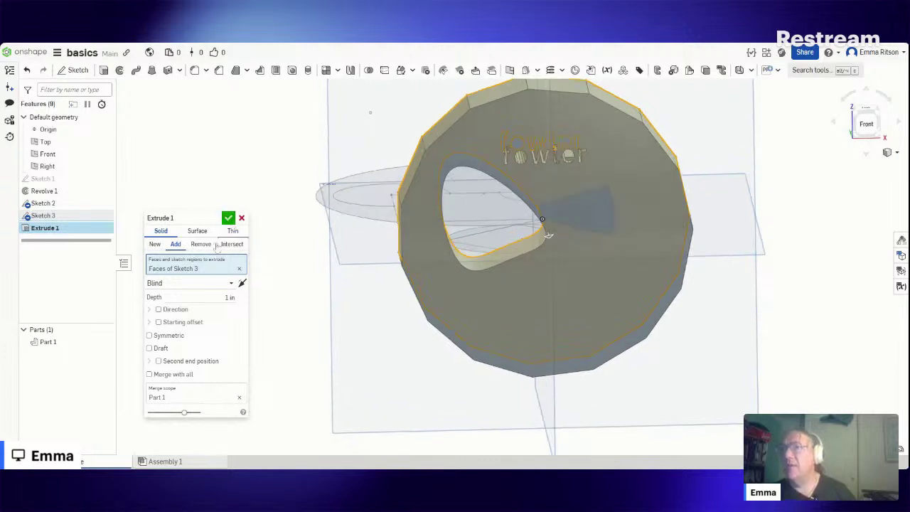
pyautogui.click(229, 297)
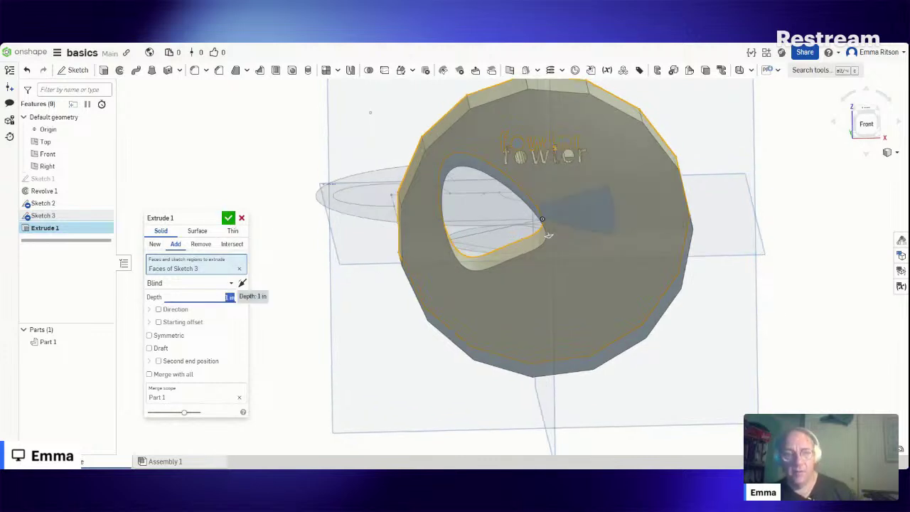
pyautogui.write('3mm')
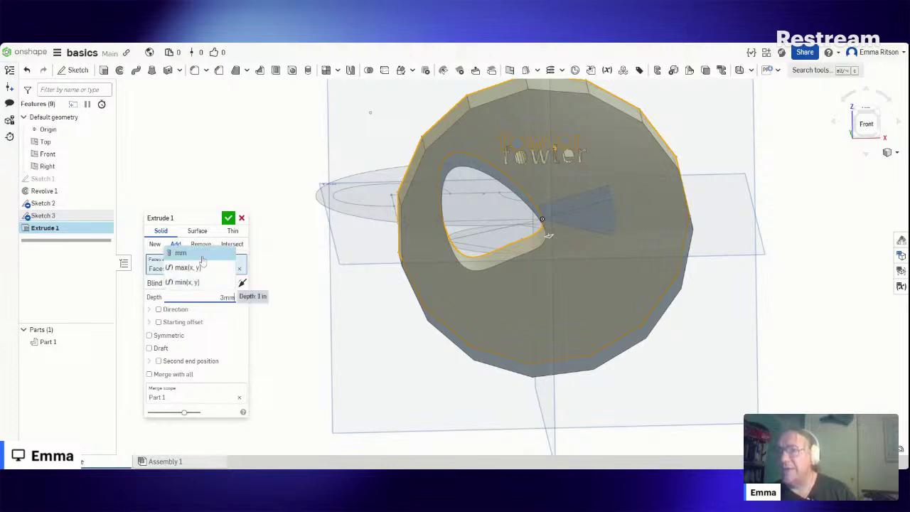
pyautogui.press('Return')
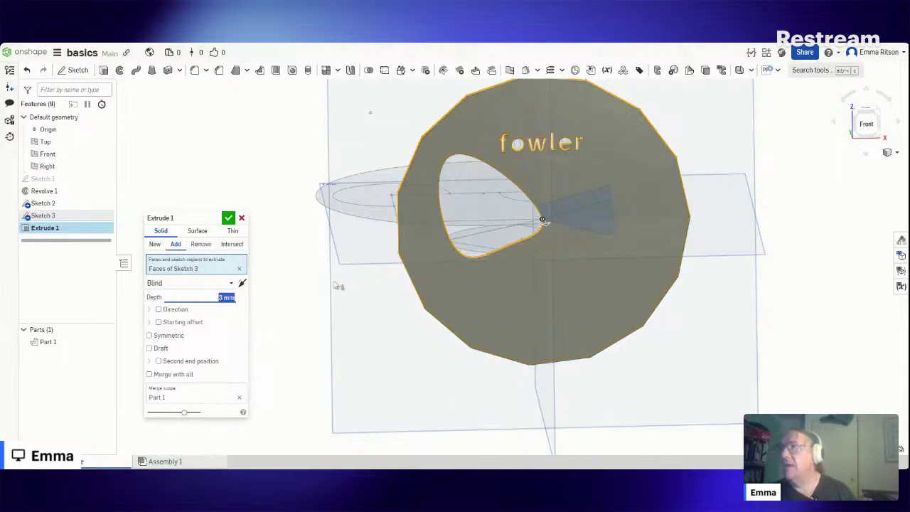
pyautogui.moveTo(342, 287)
pyautogui.mouseDown(button='right')
pyautogui.moveTo(386, 299)
pyautogui.moveTo(349, 304)
pyautogui.moveTo(333, 295)
pyautogui.moveTo(340, 287)
pyautogui.mouseUp(button='right')
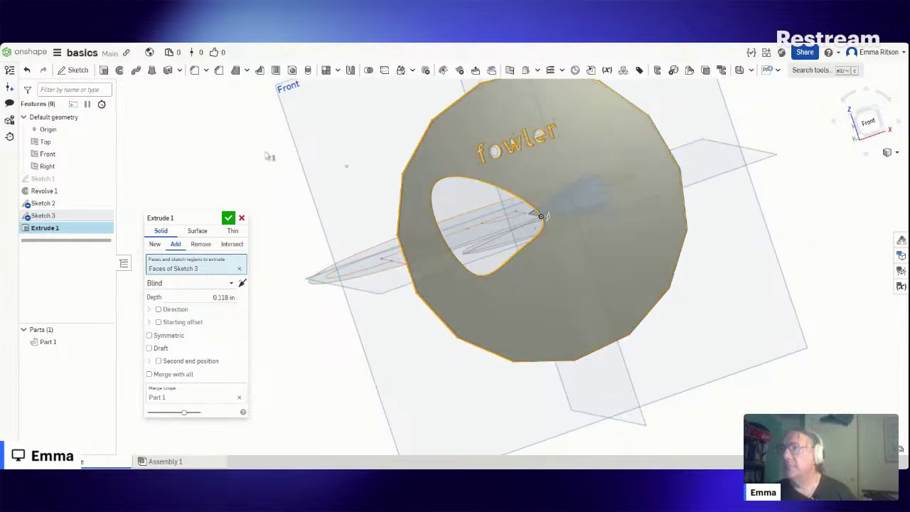
# Step: Accept the blind extrusion of the Sketch 3 faces added to Part 1
pyautogui.press('Return')
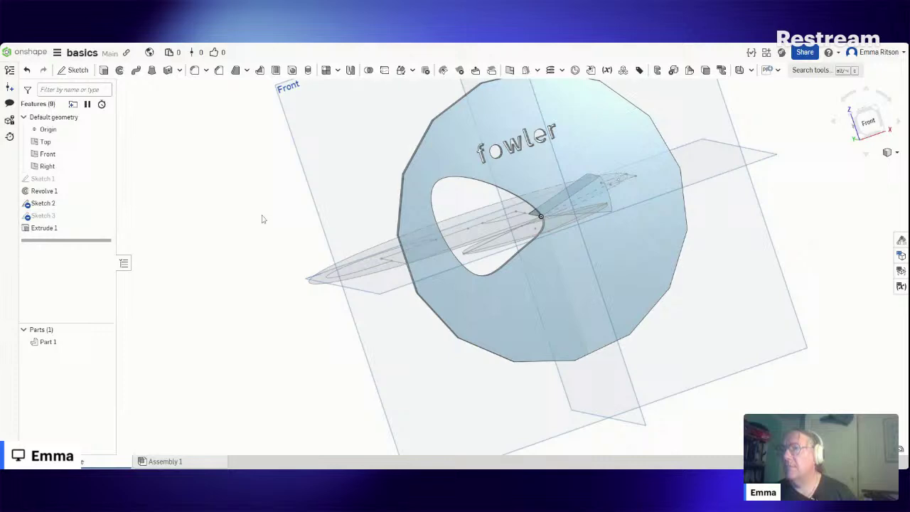
pyautogui.moveTo(258, 213)
pyautogui.mouseDown(button='right')
pyautogui.moveTo(238, 219)
pyautogui.moveTo(266, 217)
pyautogui.moveTo(258, 201)
pyautogui.moveTo(369, 195)
pyautogui.mouseUp(button='right')
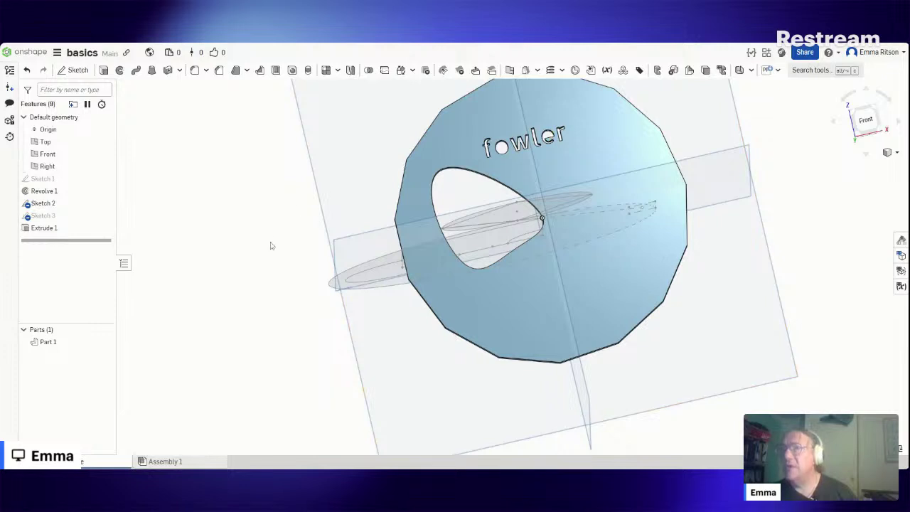
pyautogui.rightClick(60, 228)
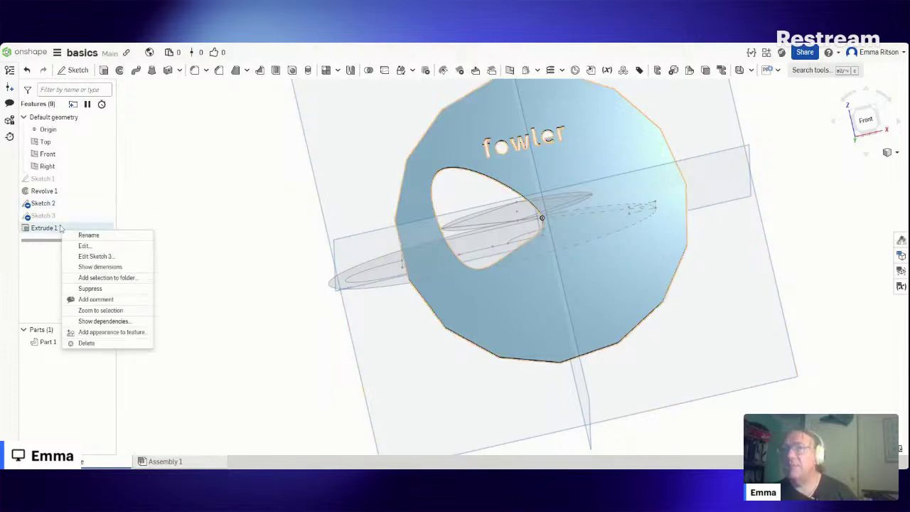
pyautogui.click(283, 217)
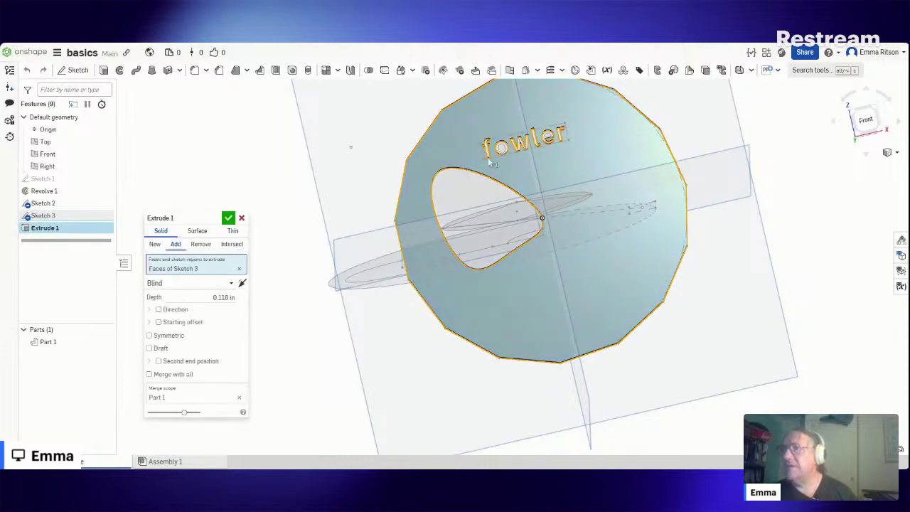
pyautogui.click(416, 199)
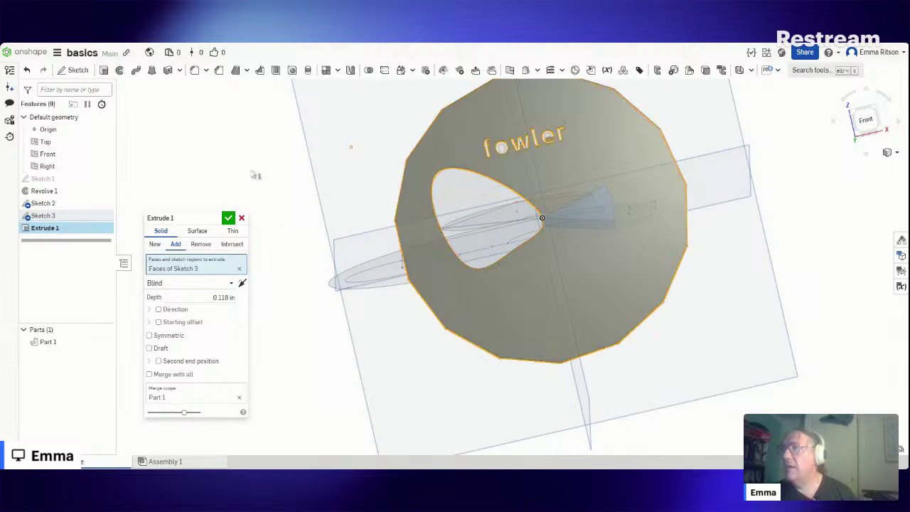
pyautogui.moveTo(294, 163); pyautogui.dragTo(540, 167, button='right')
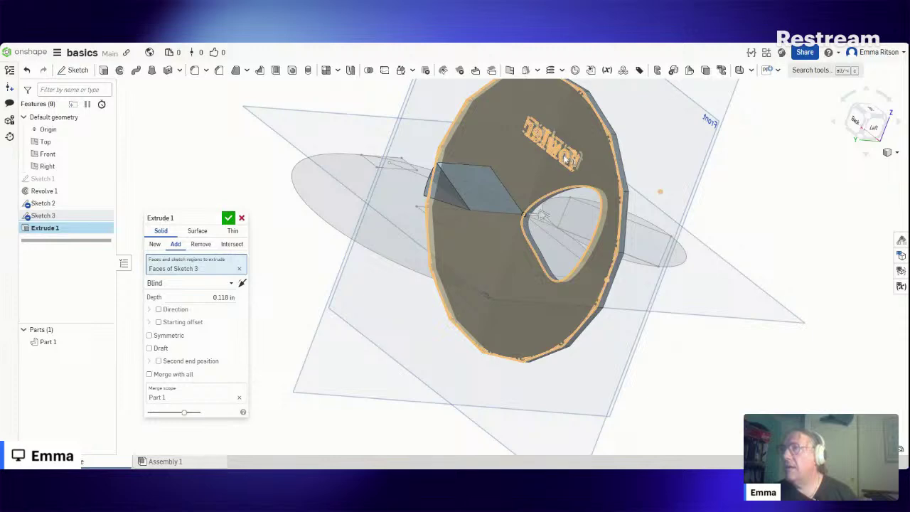
pyautogui.scroll(10, 567, 158)
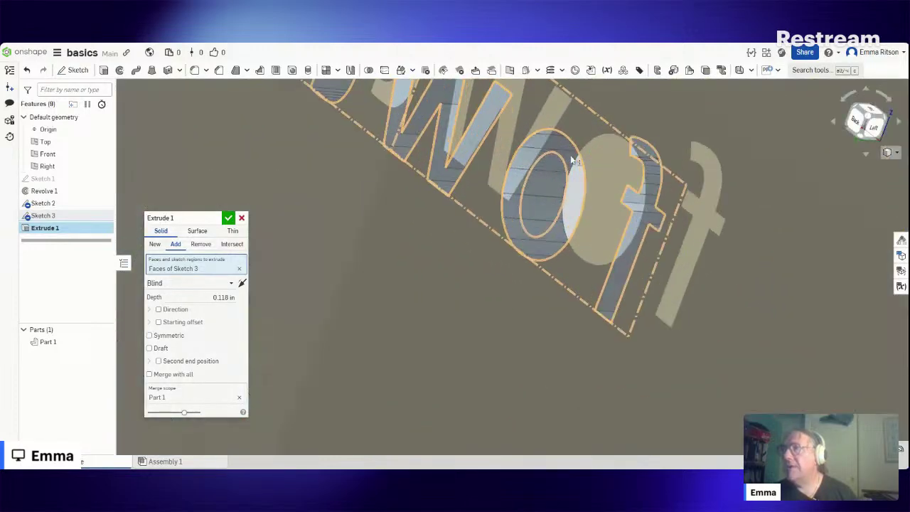
pyautogui.scroll(5, 529, 201)
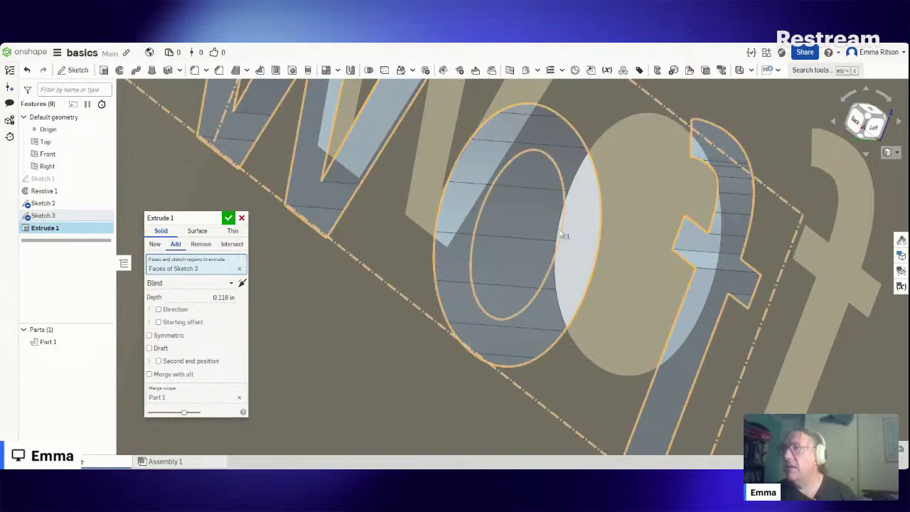
pyautogui.click(506, 213)
pyautogui.scroll(-6, 504, 208)
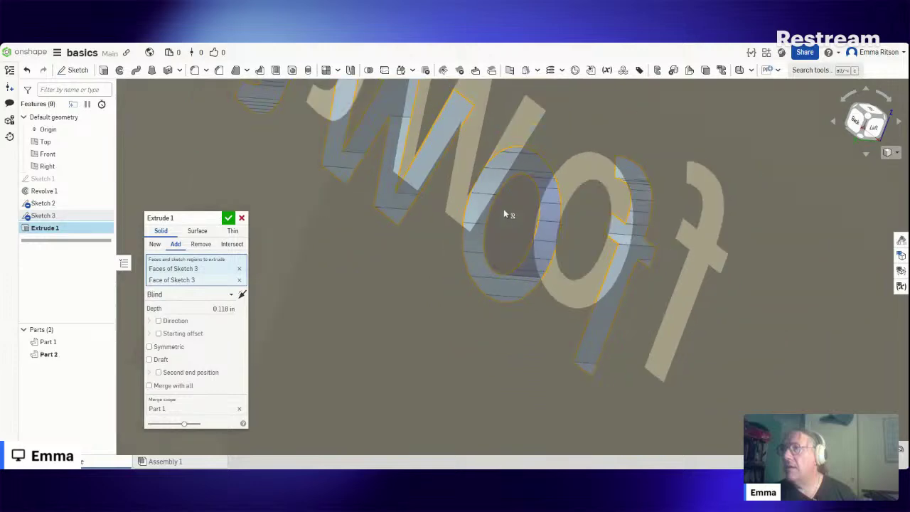
pyautogui.scroll(-4, 338, 110)
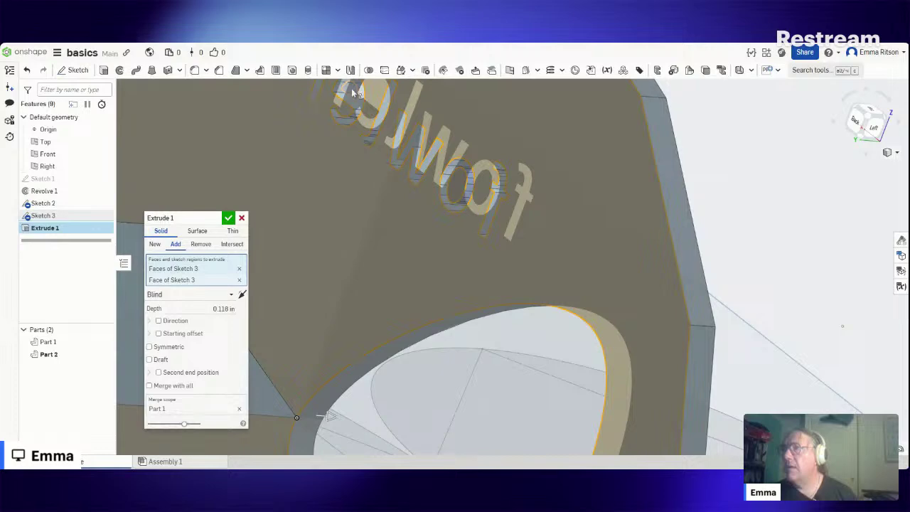
pyautogui.click(571, 174)
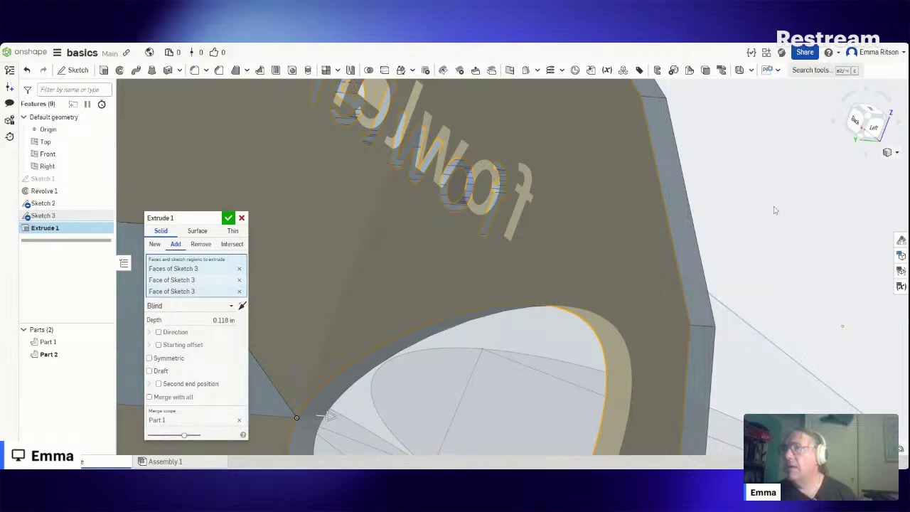
pyautogui.scroll(-2, 759, 218)
pyautogui.moveTo(759, 217); pyautogui.dragTo(809, 161, button='right')
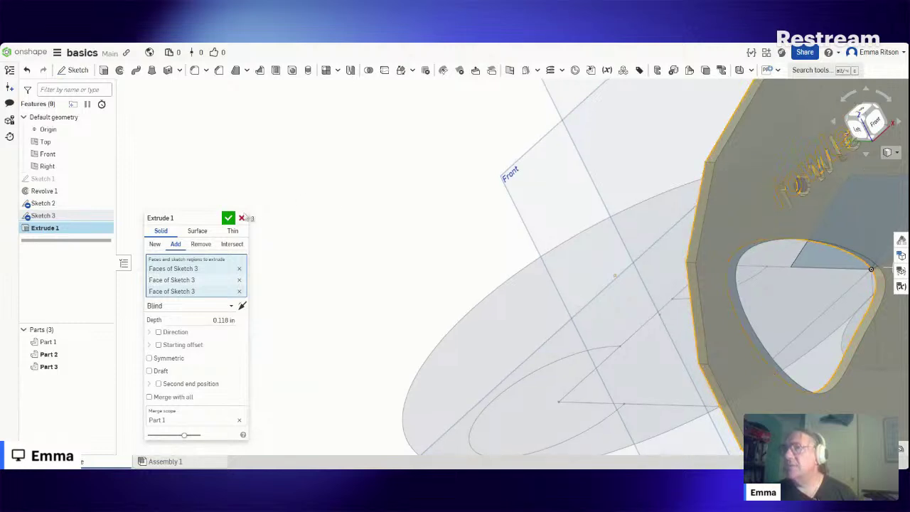
pyautogui.click(242, 217)
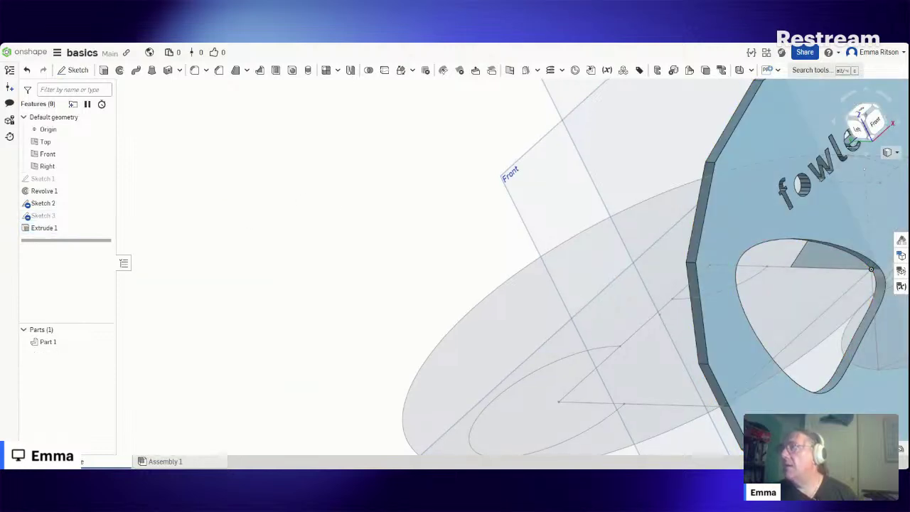
# Step: Reopen Extrude 1 for editing, clear its face selection and select the faces of Sketch 3 again
pyautogui.click(876, 127)
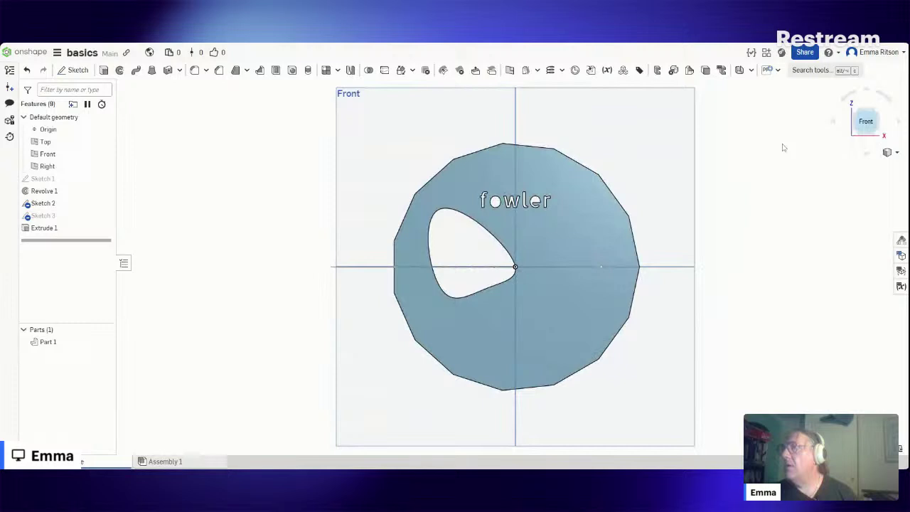
pyautogui.moveTo(486, 268); pyautogui.dragTo(381, 242, button='right')
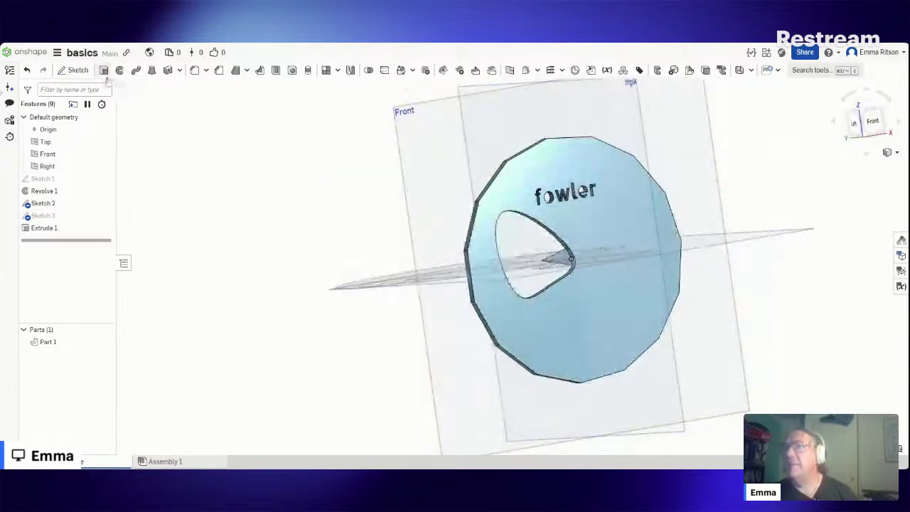
pyautogui.rightClick(57, 232)
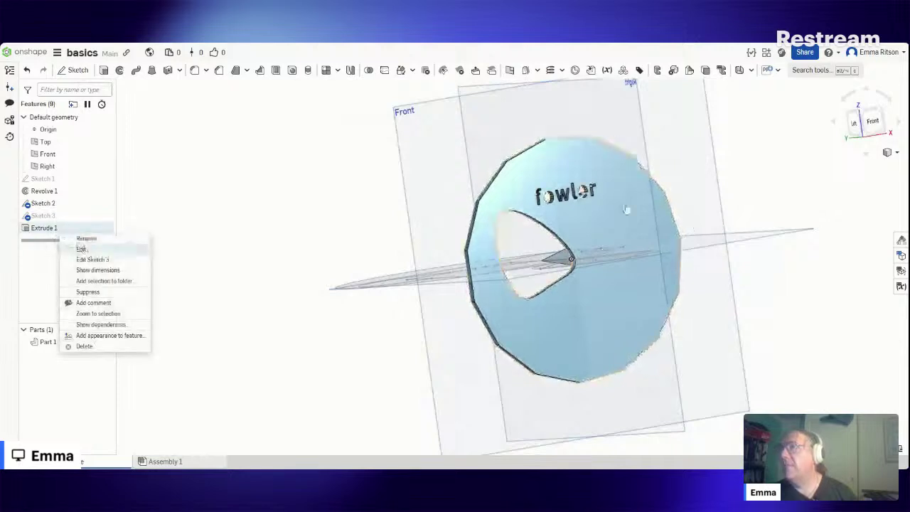
pyautogui.click(581, 206)
pyautogui.scroll(3, 590, 224)
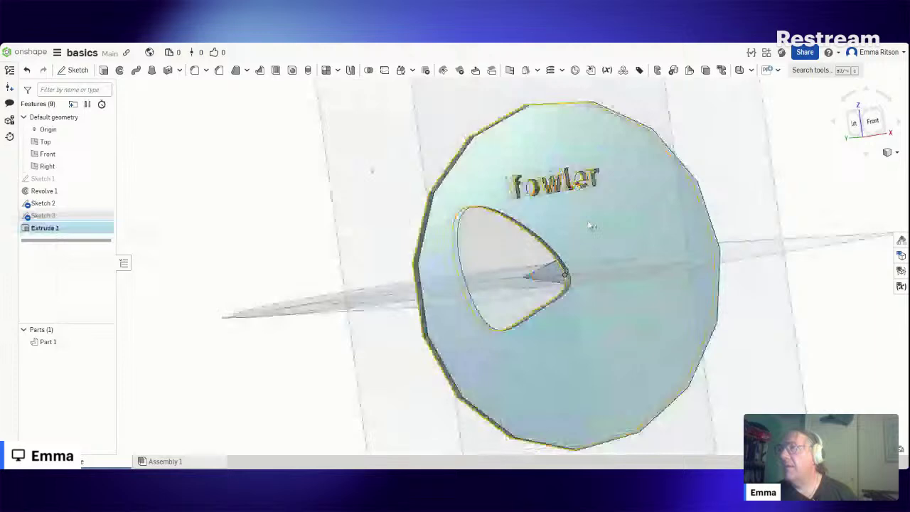
pyautogui.scroll(3, 590, 224)
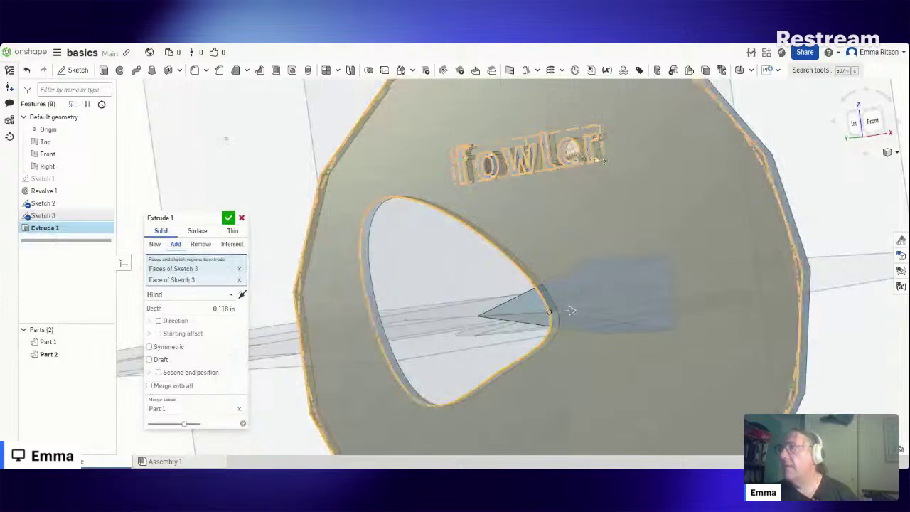
pyautogui.click(799, 193)
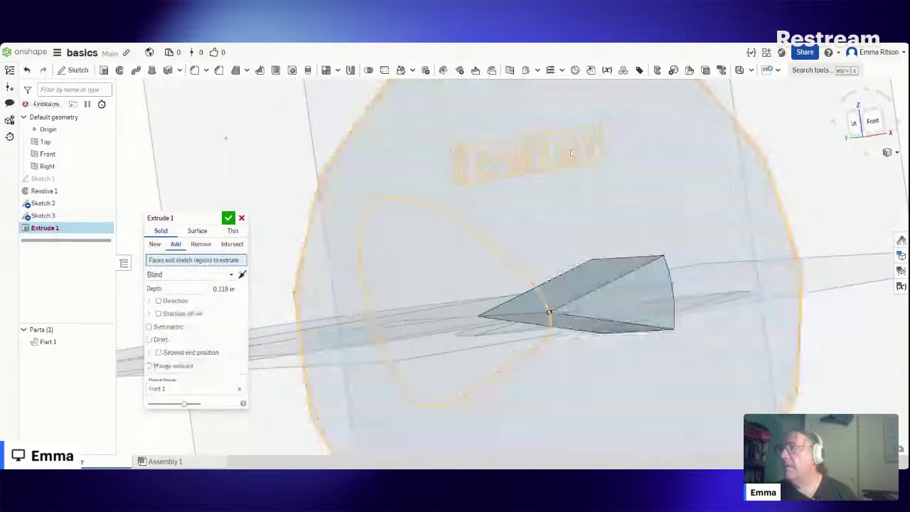
pyautogui.click(570, 153)
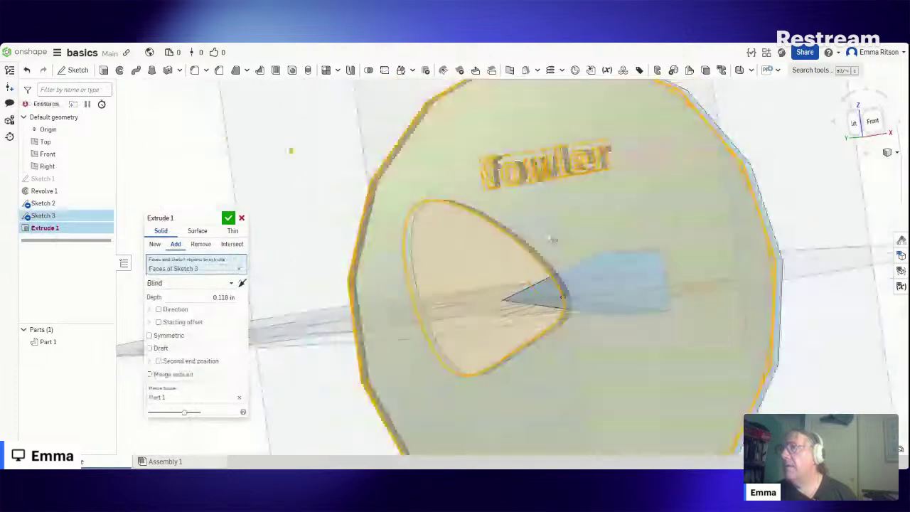
# Step: Add the enclosed inner faces of the letters "o" and "e" in "fowler" to Extrude 1 and accept the edit
pyautogui.scroll(-3, 608, 262)
pyautogui.scroll(-8, 540, 250)
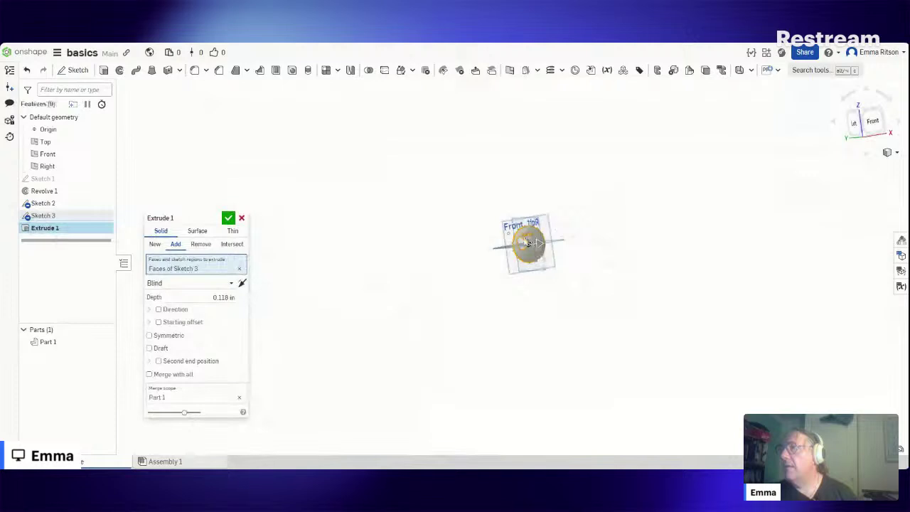
pyautogui.scroll(4, 529, 240)
pyautogui.scroll(6, 542, 252)
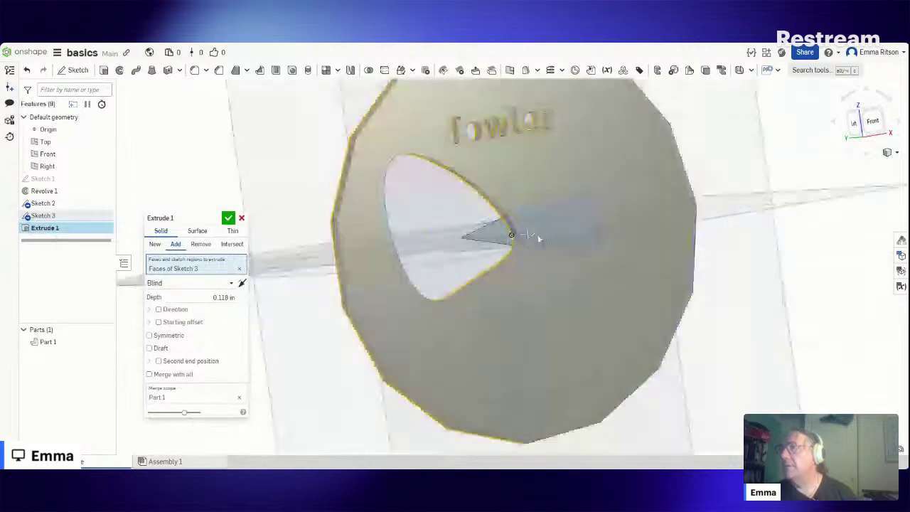
pyautogui.moveTo(538, 166); pyautogui.dragTo(576, 140, button='right')
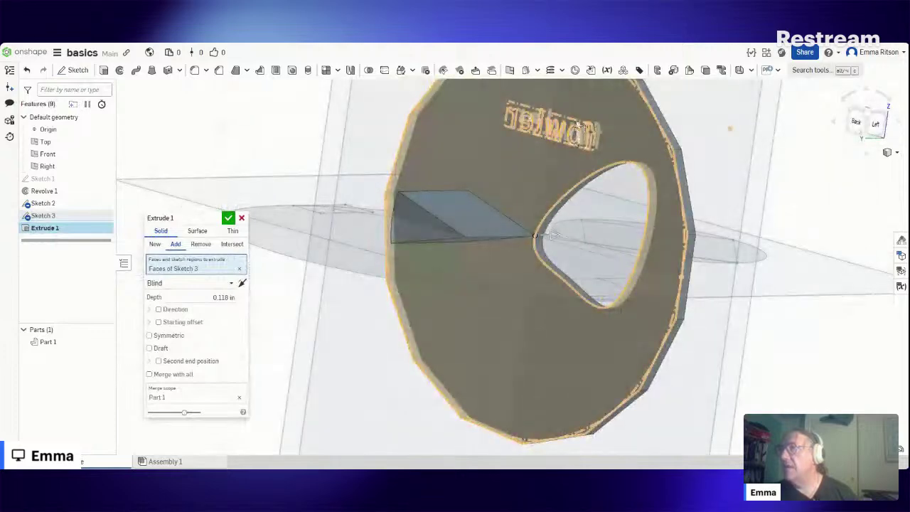
pyautogui.scroll(5, 577, 121)
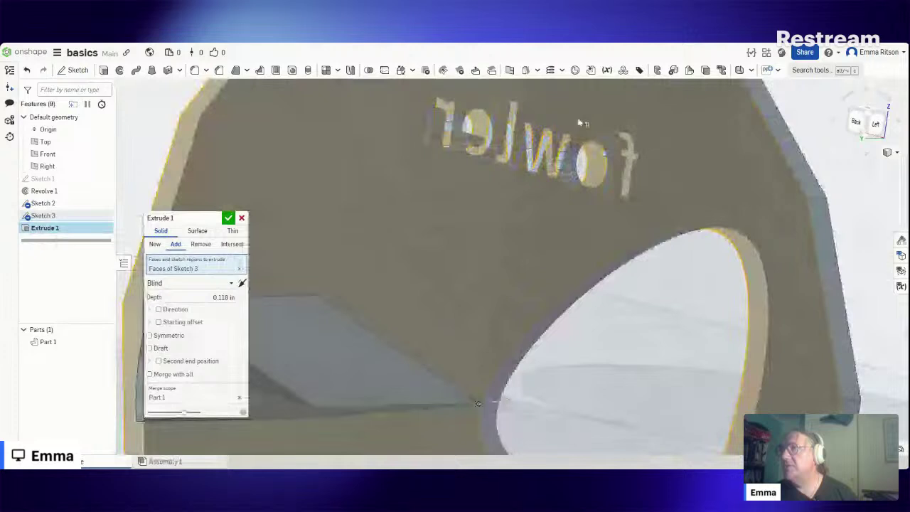
pyautogui.click(582, 168)
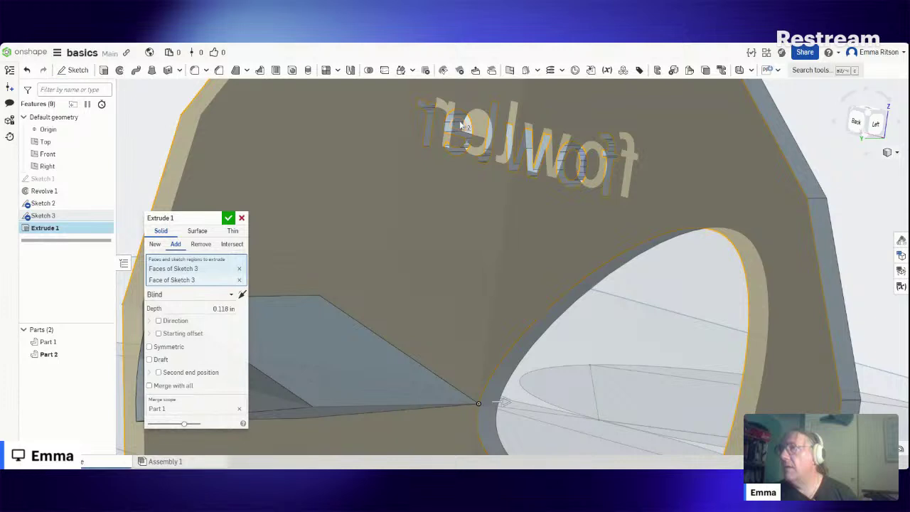
pyautogui.click(462, 126)
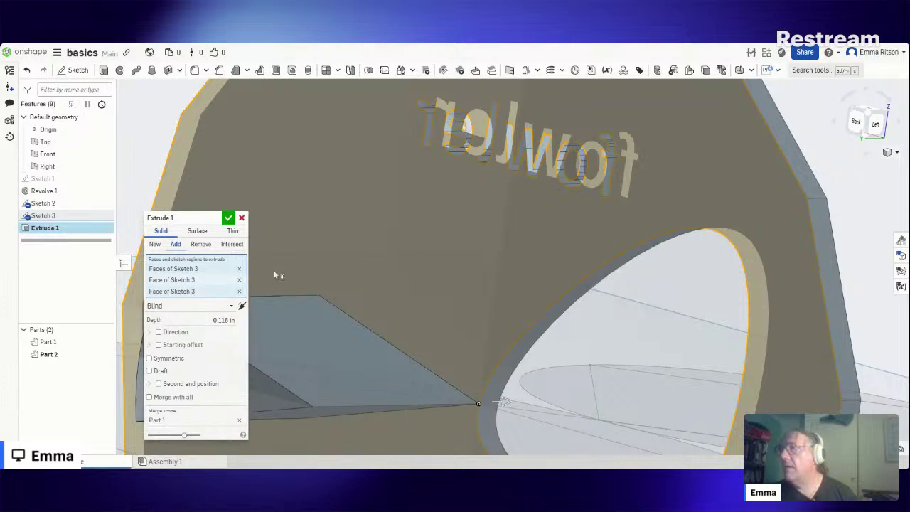
pyautogui.click(229, 220)
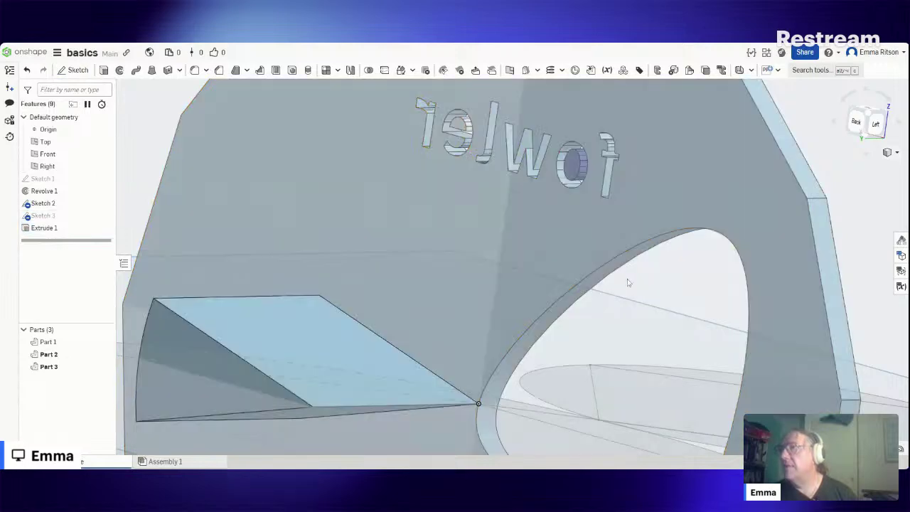
# Step: Examine the filled letters of the "fowler" text on the extruded plate from the front and at an angle
pyautogui.moveTo(627, 282); pyautogui.dragTo(566, 371, button='right')
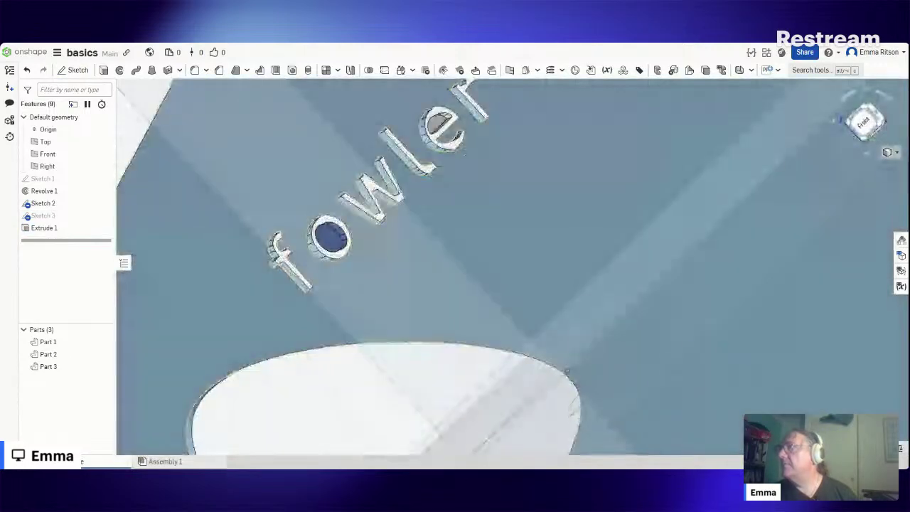
pyautogui.hotkey('shift', '1')
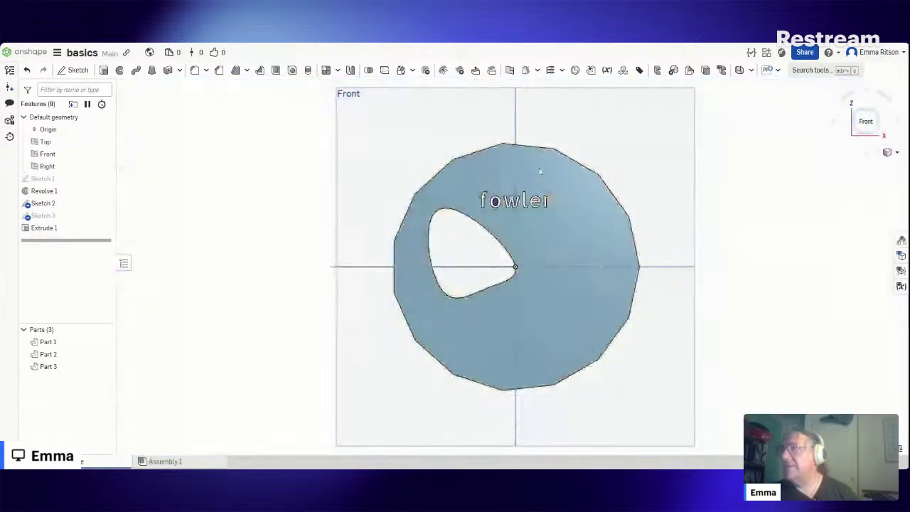
pyautogui.scroll(3, 539, 171)
pyautogui.scroll(-1, 524, 156)
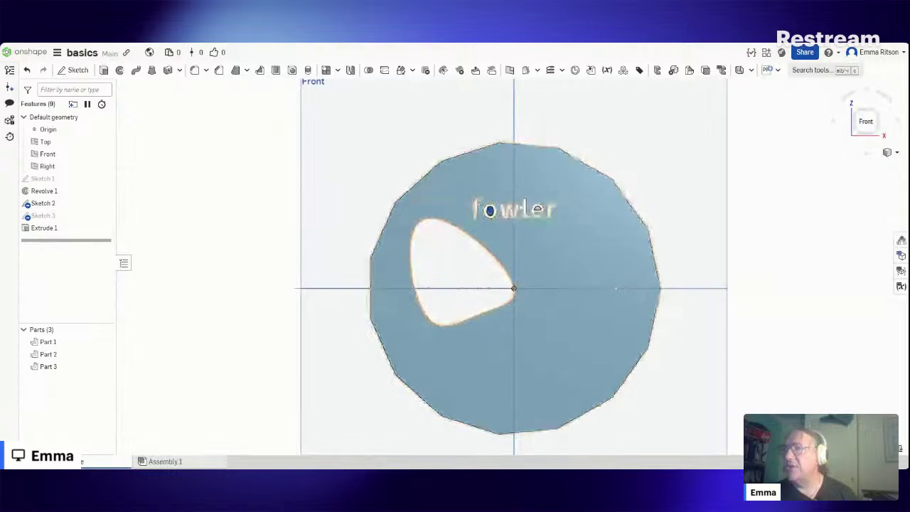
pyautogui.scroll(3, 489, 178)
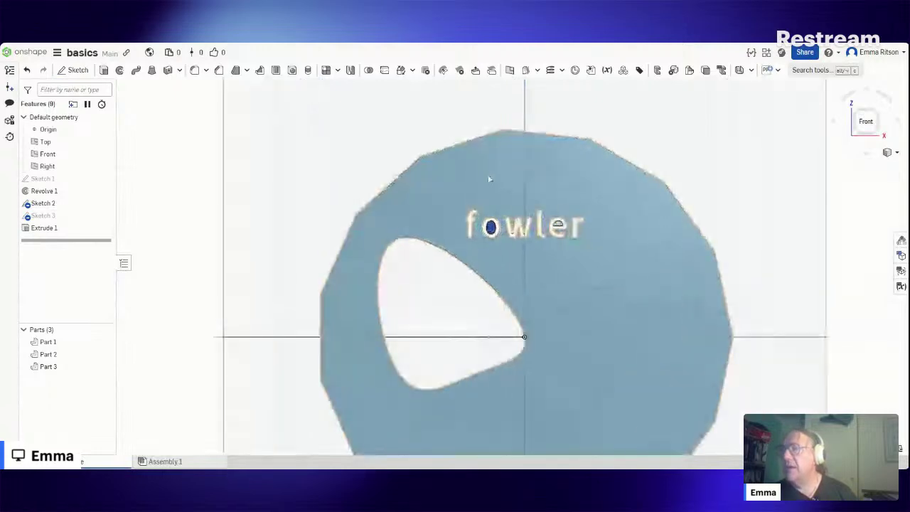
pyautogui.moveTo(538, 284)
pyautogui.mouseDown(button='right')
pyautogui.moveTo(575, 286)
pyautogui.moveTo(532, 301)
pyautogui.moveTo(550, 289)
pyautogui.mouseUp(button='right')
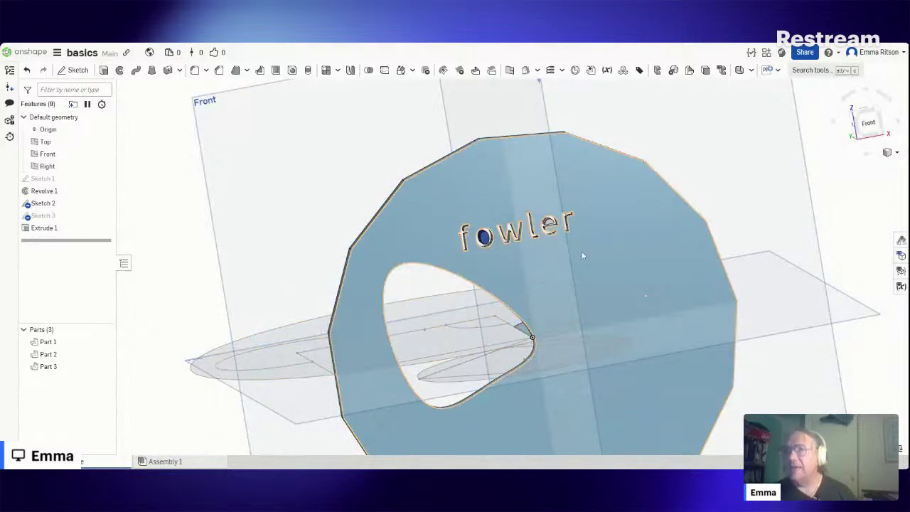
pyautogui.moveTo(574, 255)
pyautogui.mouseDown(button='right')
pyautogui.moveTo(594, 237)
pyautogui.moveTo(558, 240)
pyautogui.moveTo(587, 264)
pyautogui.moveTo(574, 260)
pyautogui.moveTo(572, 247)
pyautogui.moveTo(569, 259)
pyautogui.mouseUp(button='right')
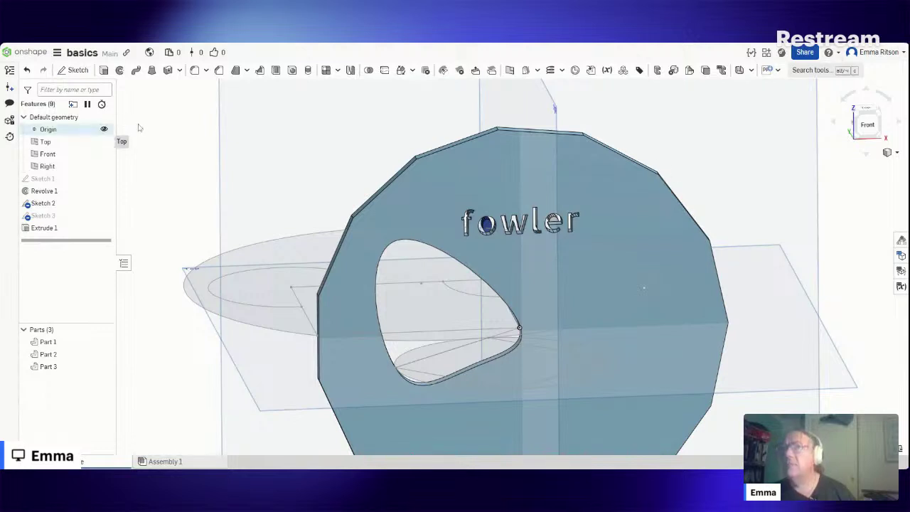
pyautogui.rightClick(167, 156)
pyautogui.click(182, 119)
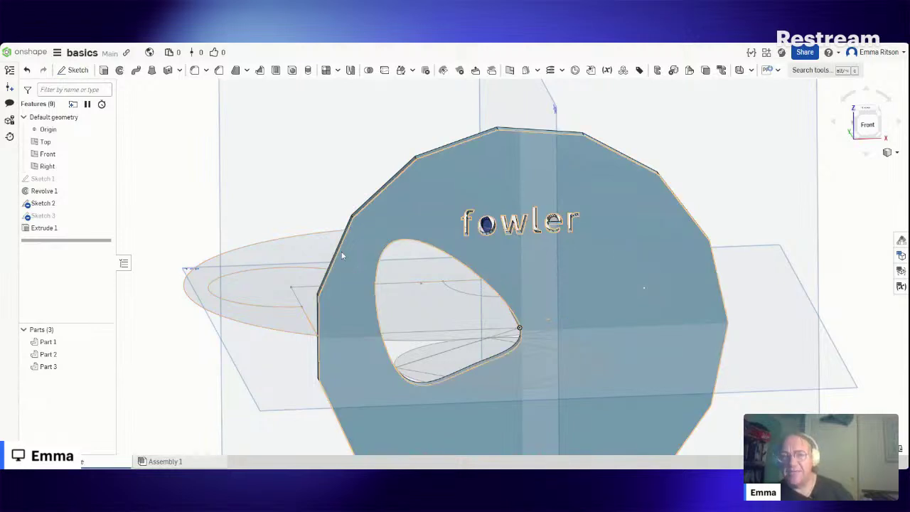
pyautogui.moveTo(261, 213); pyautogui.dragTo(190, 198, button='right')
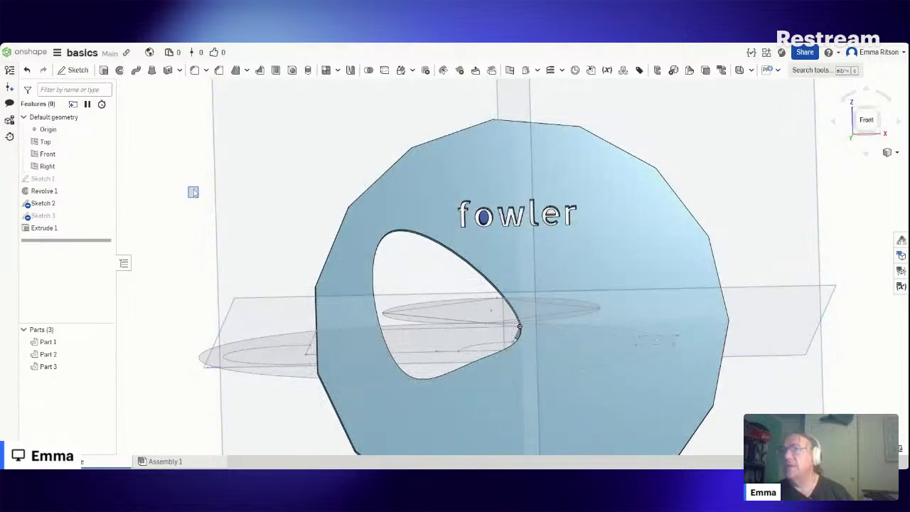
# Step: Orient the model to the Top view and open Sketch 2 for editing
pyautogui.moveTo(317, 280); pyautogui.dragTo(335, 315, button='right')
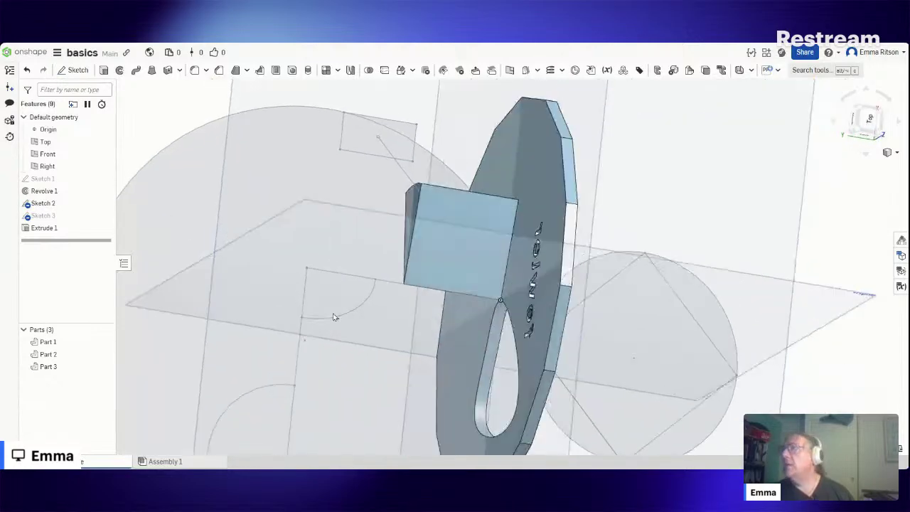
pyautogui.click(855, 126)
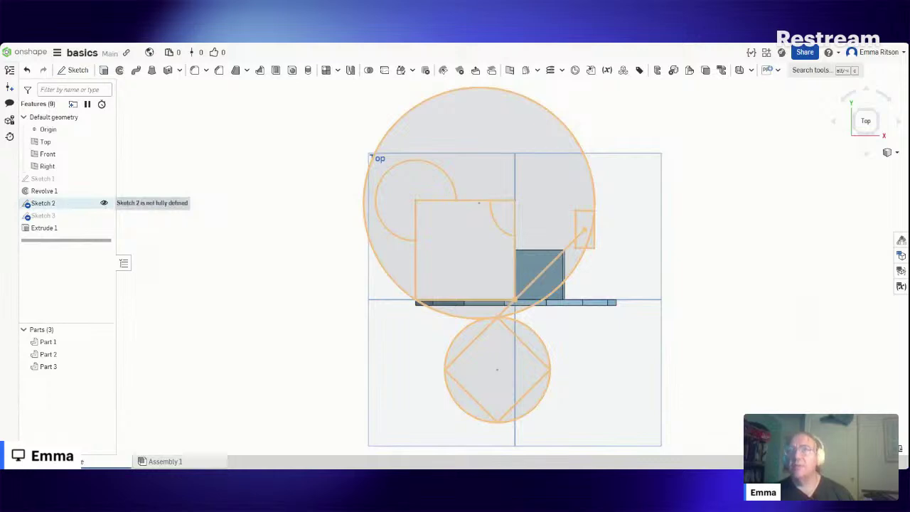
pyautogui.rightClick(64, 205)
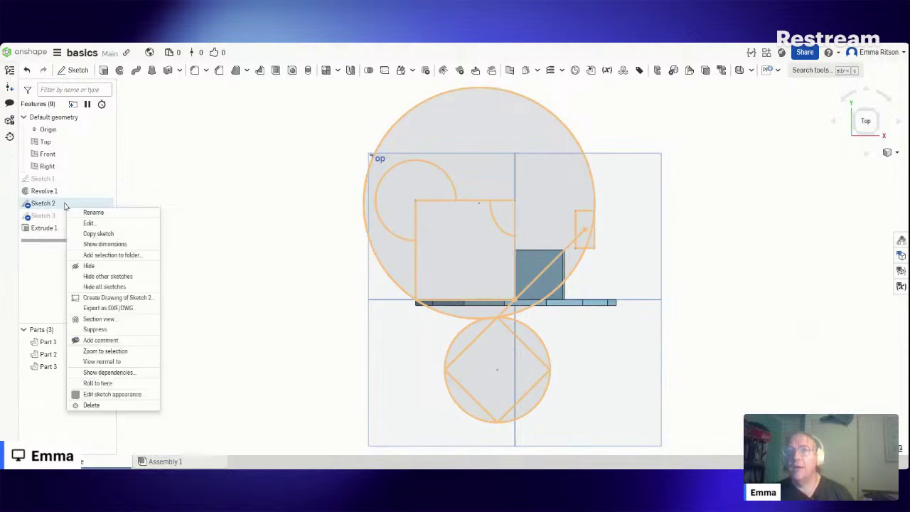
pyautogui.click(128, 224)
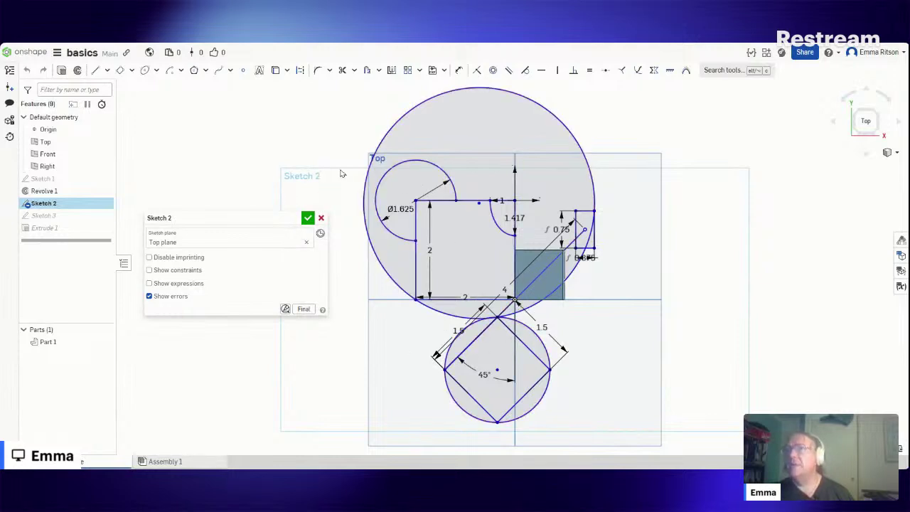
pyautogui.click(287, 71)
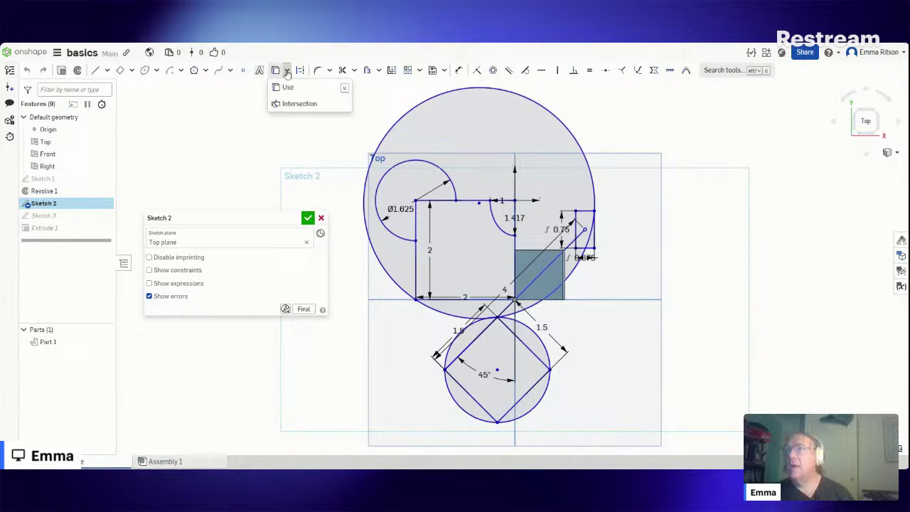
pyautogui.click(194, 100)
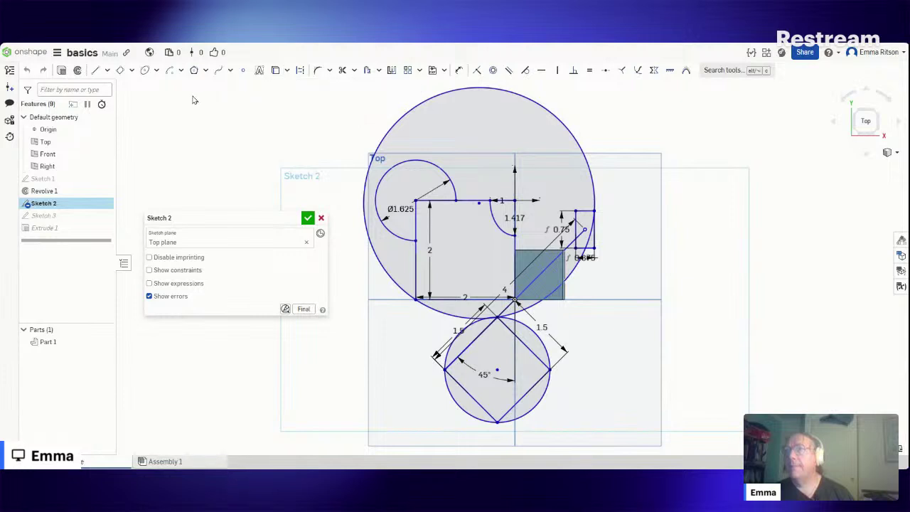
pyautogui.click(288, 70)
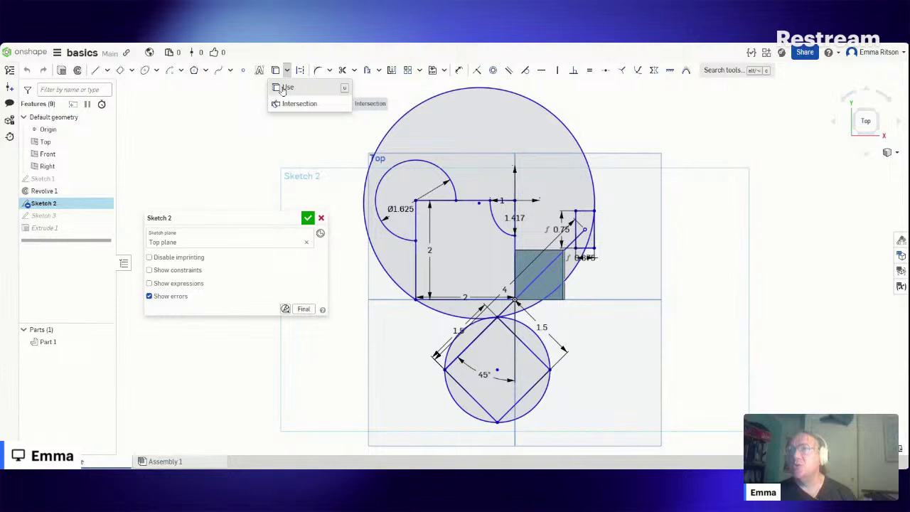
pyautogui.click(231, 155)
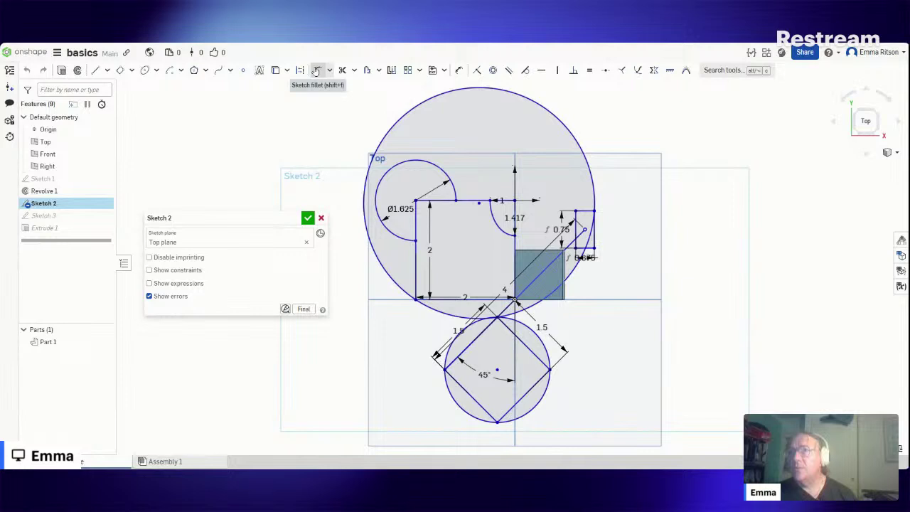
# Step: Round the upper-left corner of the small 0.75 by 0.375 rectangle with a 2 mm sketch fillet
pyautogui.click(321, 71)
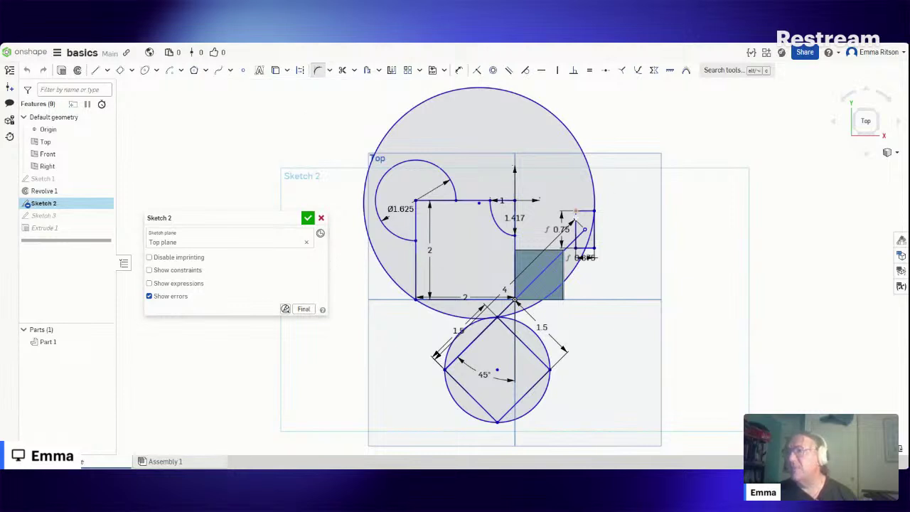
pyautogui.click(574, 211)
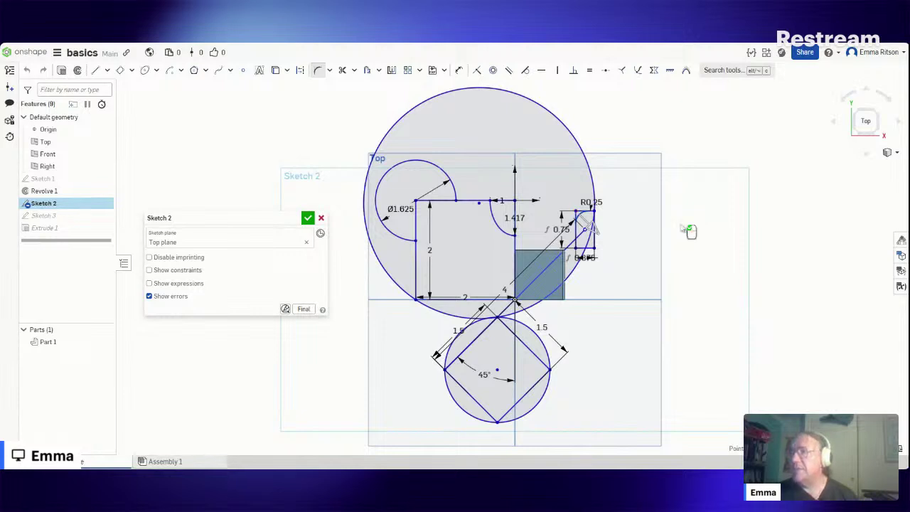
pyautogui.click(576, 212)
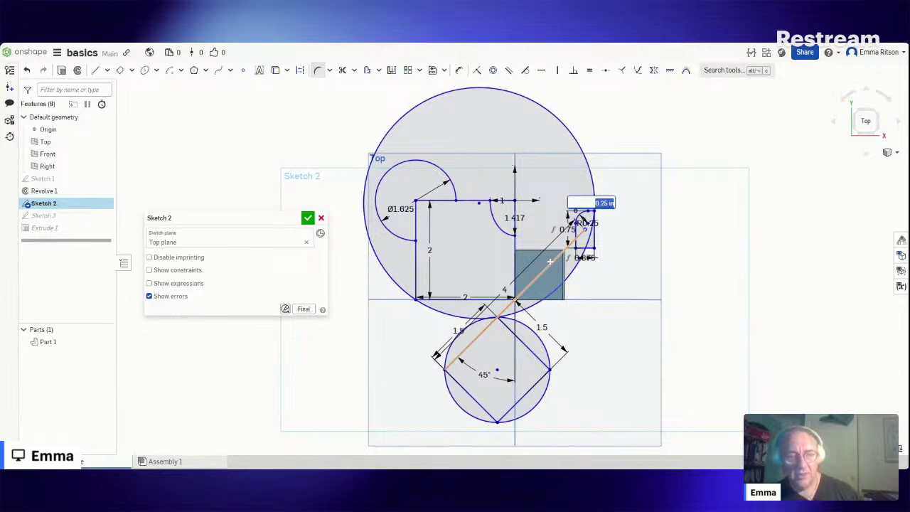
pyautogui.write('2')
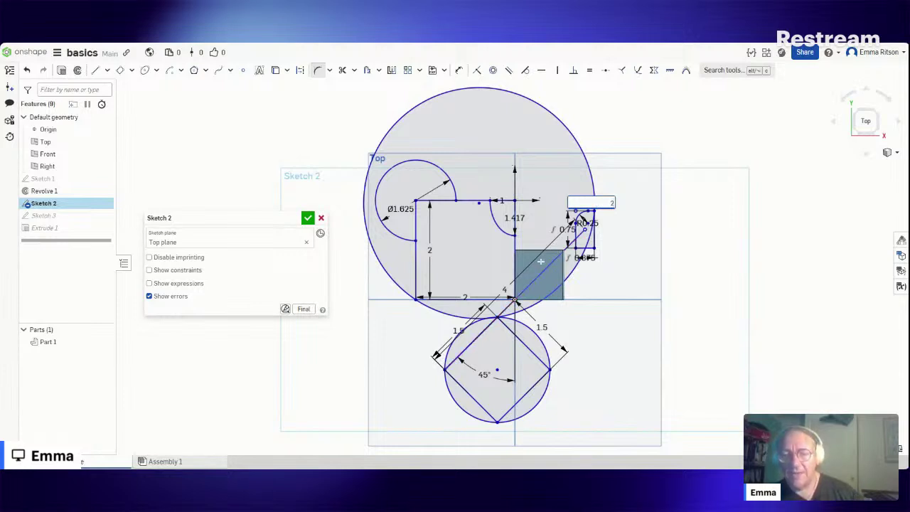
pyautogui.write('mm')
pyautogui.press('Return')
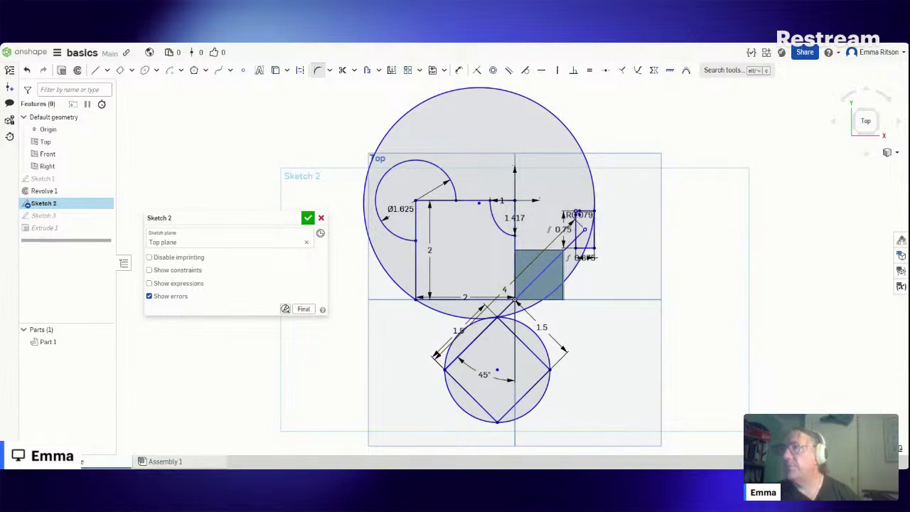
pyautogui.scroll(2, 609, 221)
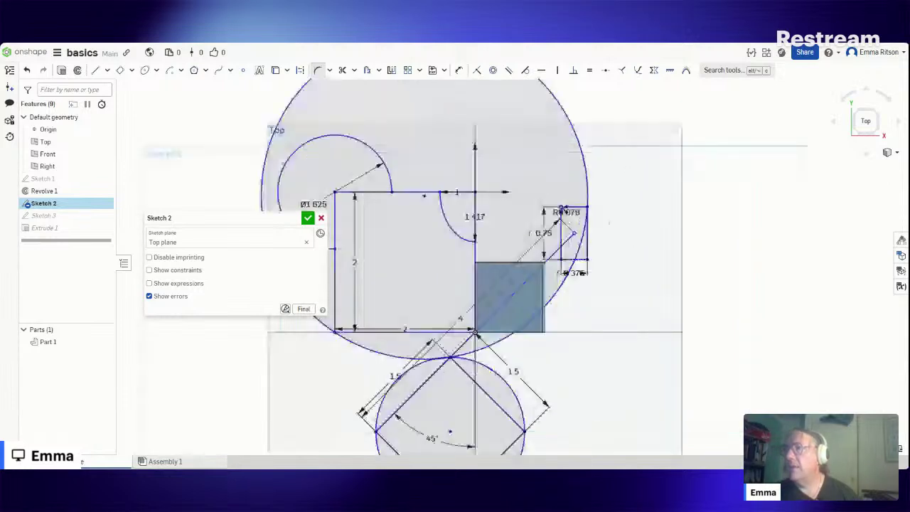
pyautogui.scroll(2, 530, 212)
pyautogui.scroll(2, 531, 212)
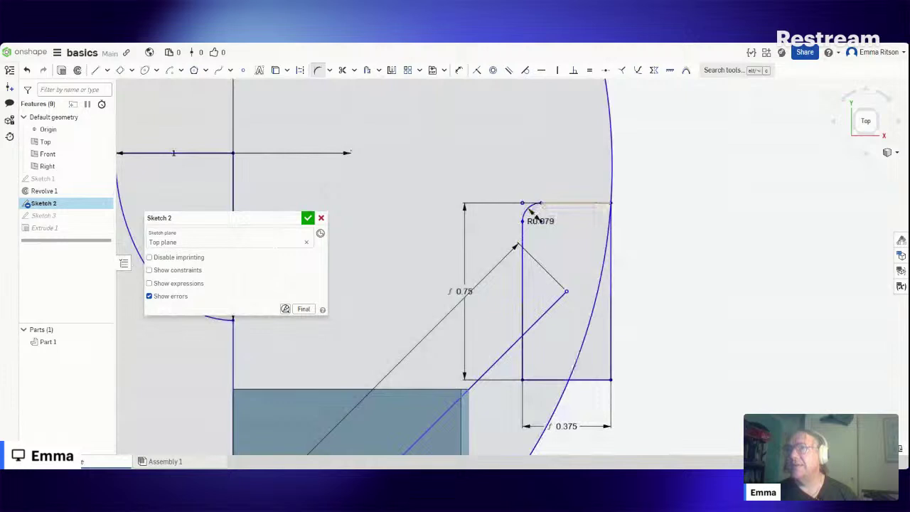
# Step: Chamfer the lower-left corner of the small rectangle, setting both chamfer distances to 2 mm
pyautogui.click(330, 70)
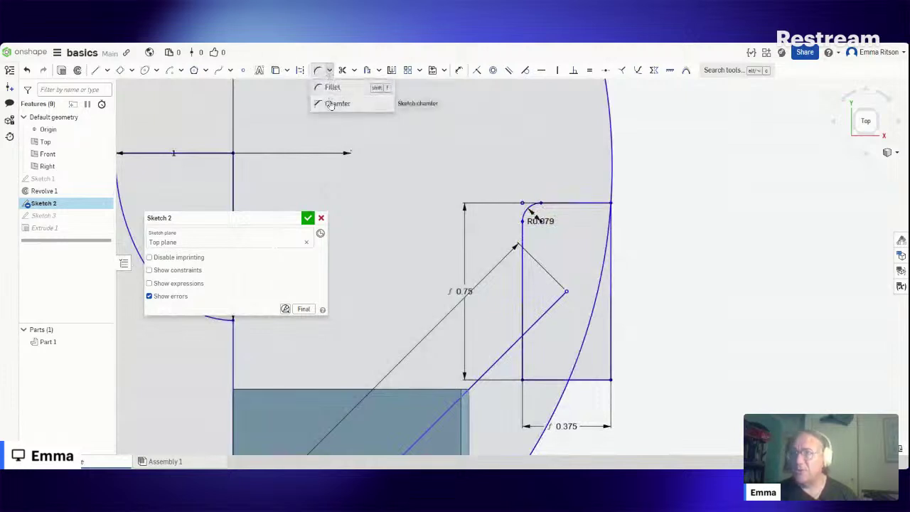
pyautogui.click(331, 105)
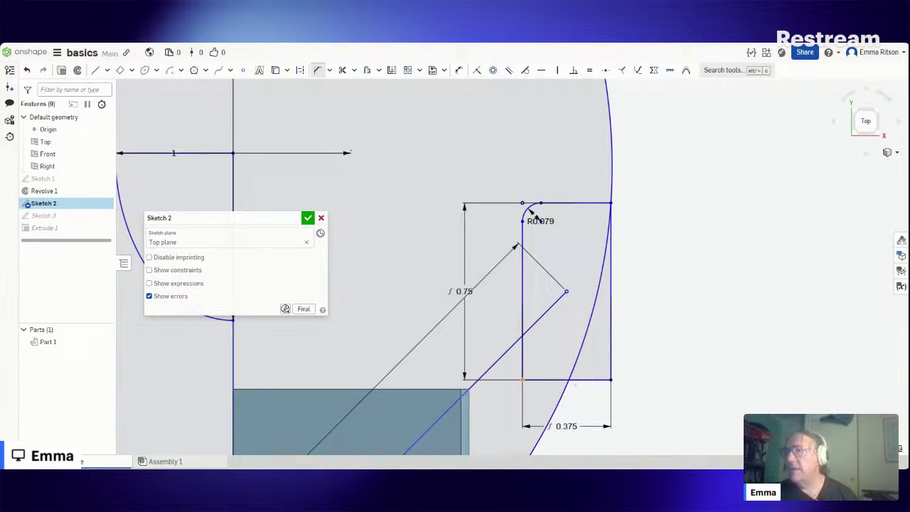
pyautogui.click(522, 379)
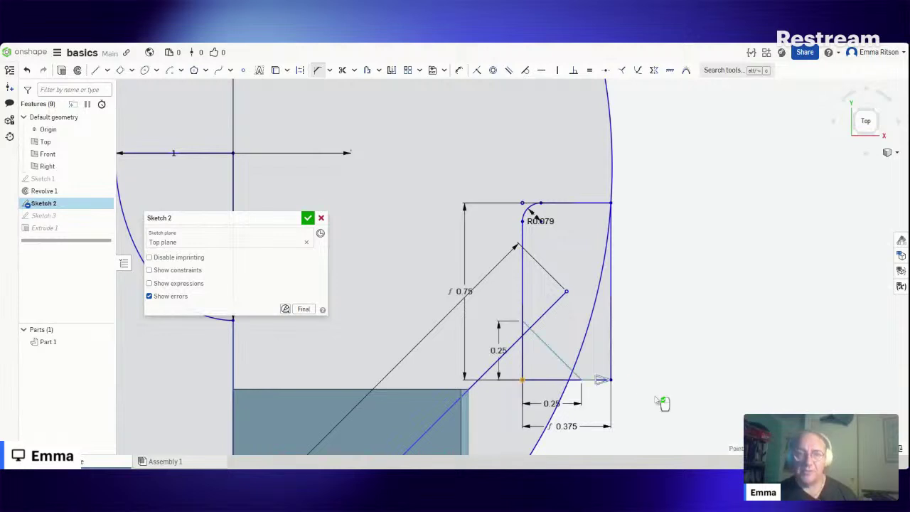
pyautogui.click(647, 344)
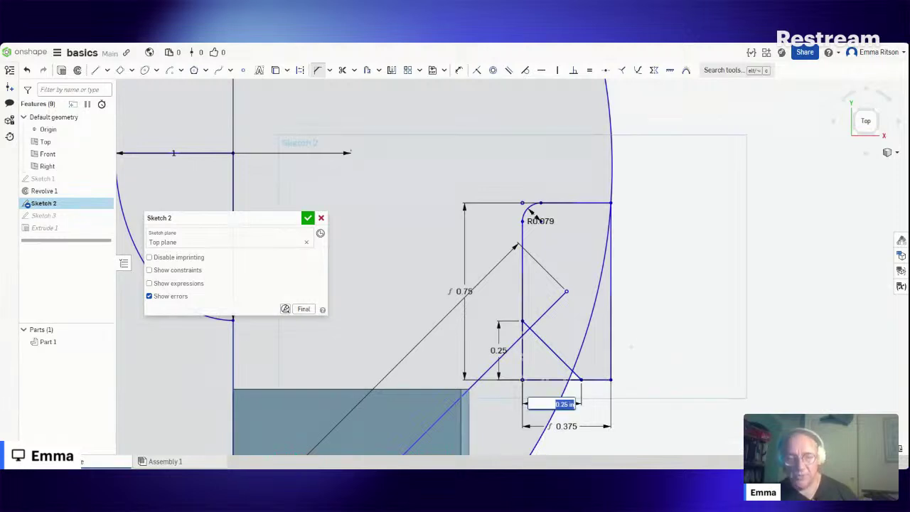
pyautogui.write('2')
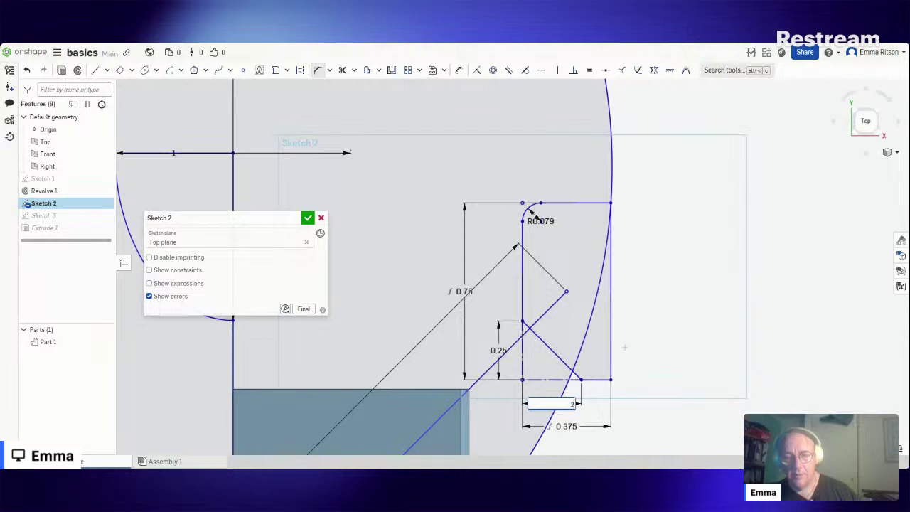
pyautogui.write('mm')
pyautogui.press('Return')
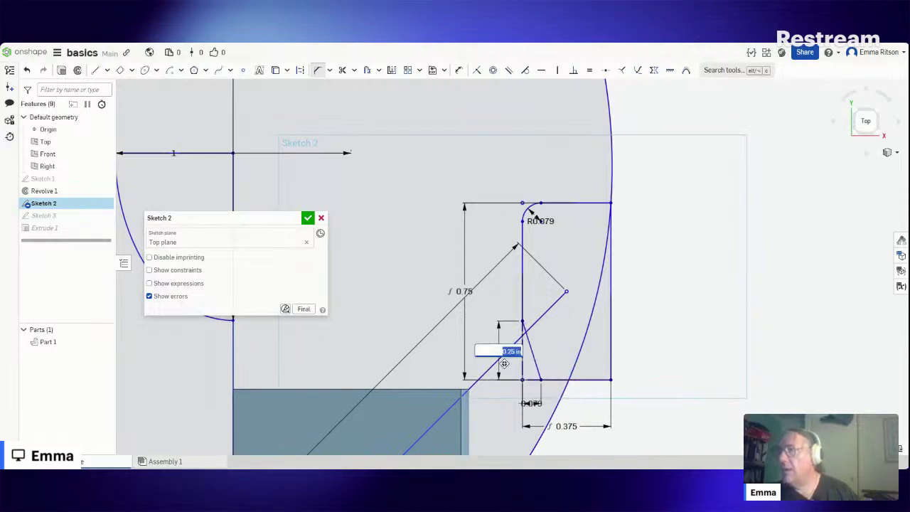
pyautogui.write('2')
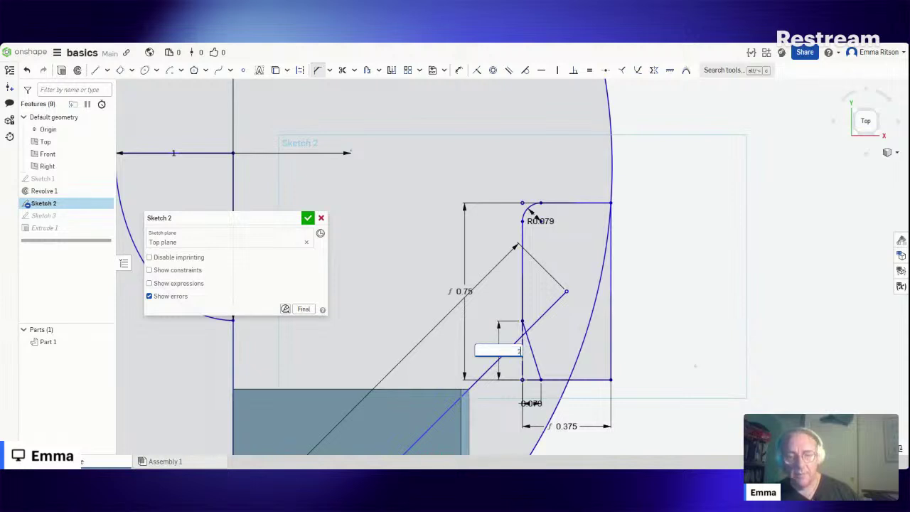
pyautogui.write('mm')
pyautogui.press('Return')
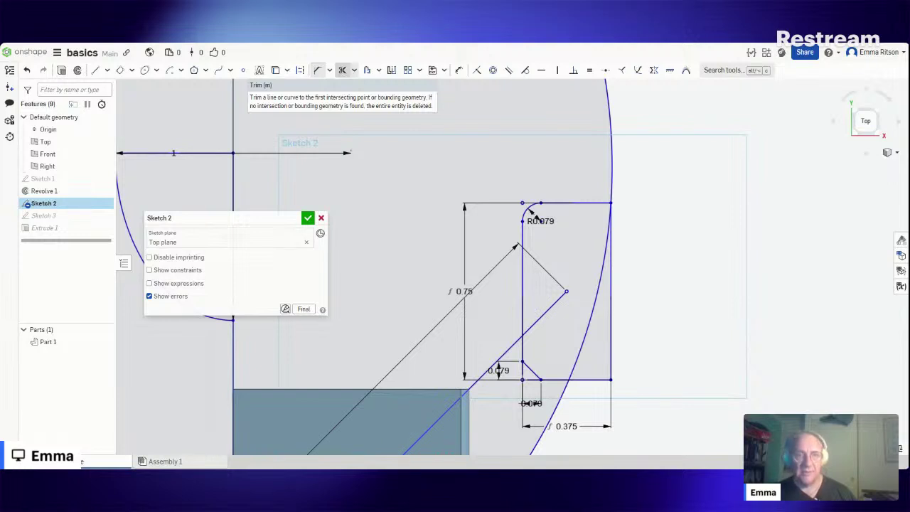
# Step: Trim the small rectangle's right side, the large circle's arc inside it and the bottom edge's overhang to form an open notch
pyautogui.click(354, 70)
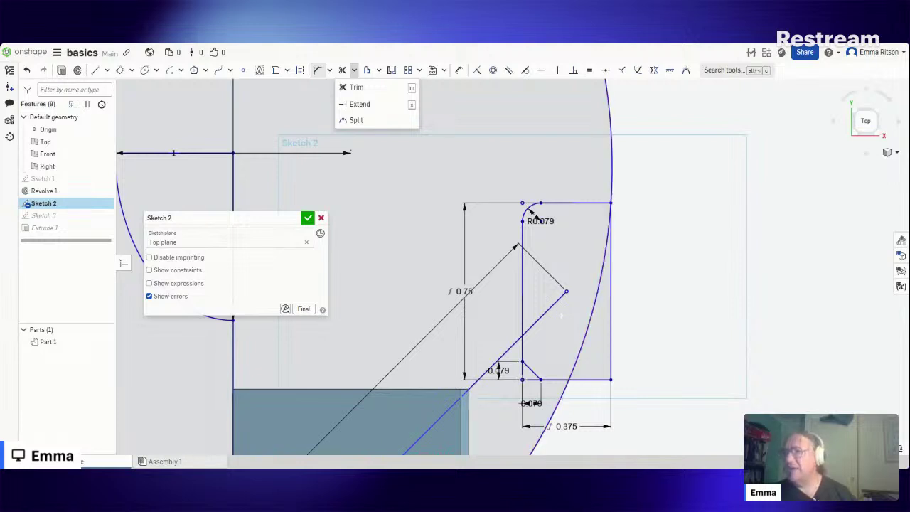
pyautogui.scroll(-3, 561, 315)
pyautogui.scroll(2, 586, 270)
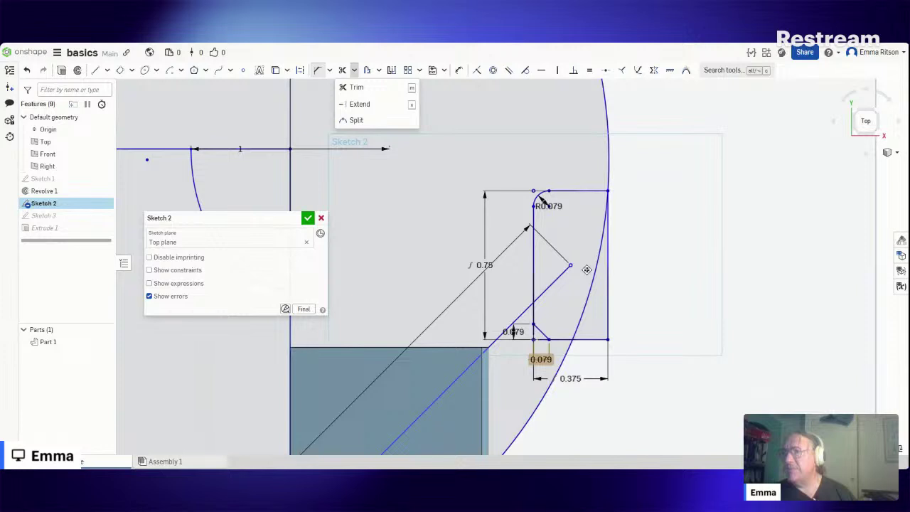
pyautogui.click(356, 86)
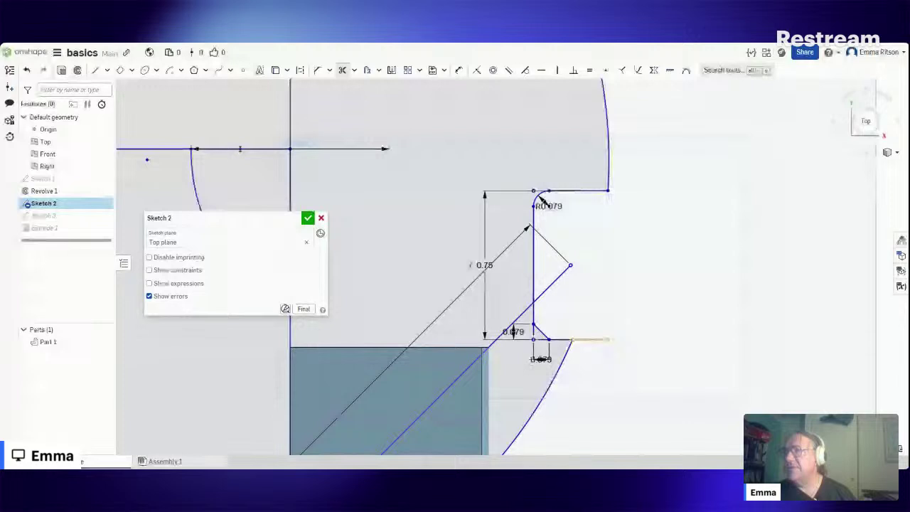
pyautogui.scroll(-5, 608, 332)
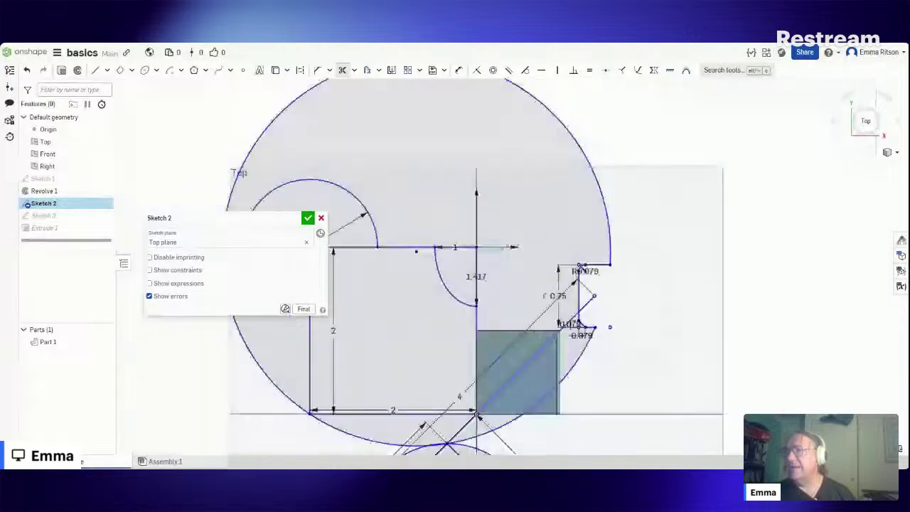
pyautogui.scroll(3, 607, 330)
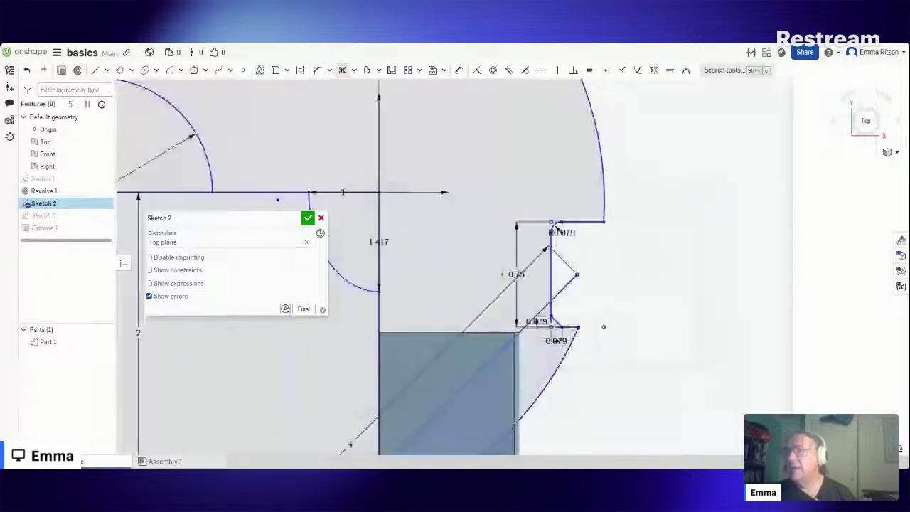
pyautogui.scroll(2, 597, 330)
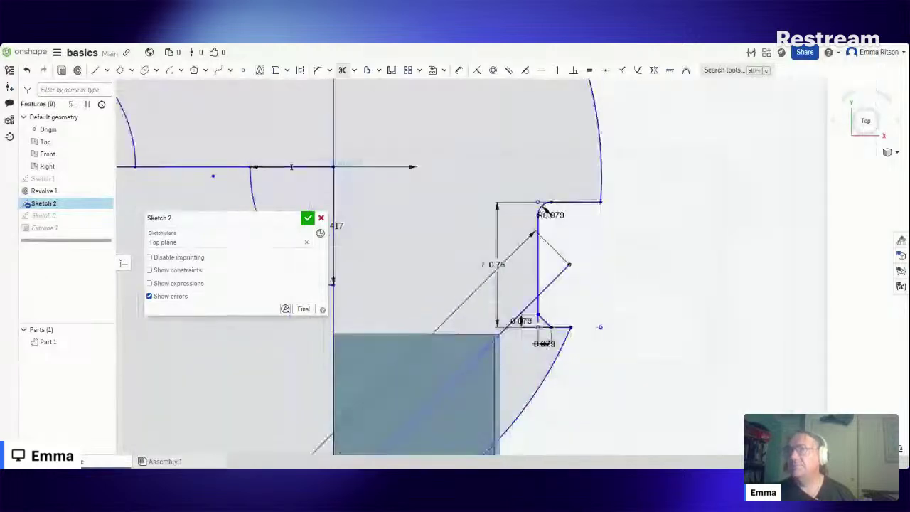
# Step: Extend the large circle's arc a short way down past the notch's upper edge using the Extend tool
pyautogui.click(353, 70)
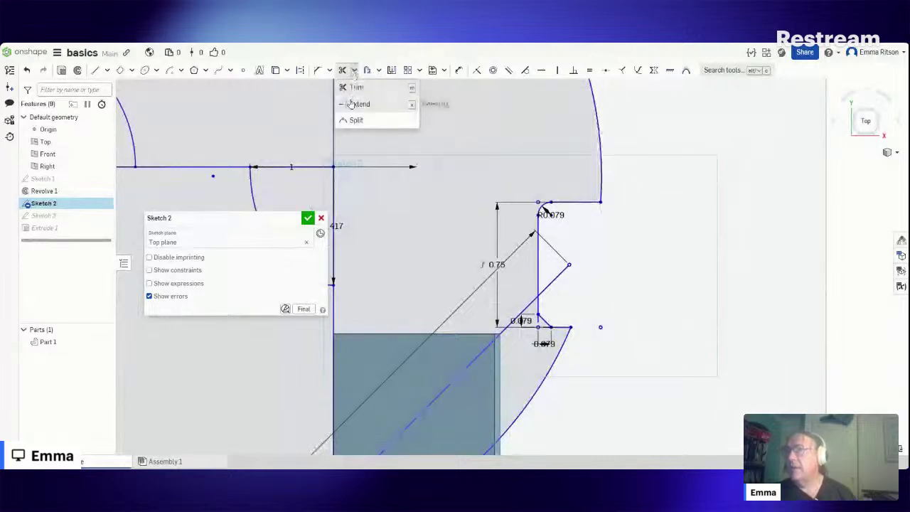
pyautogui.click(350, 104)
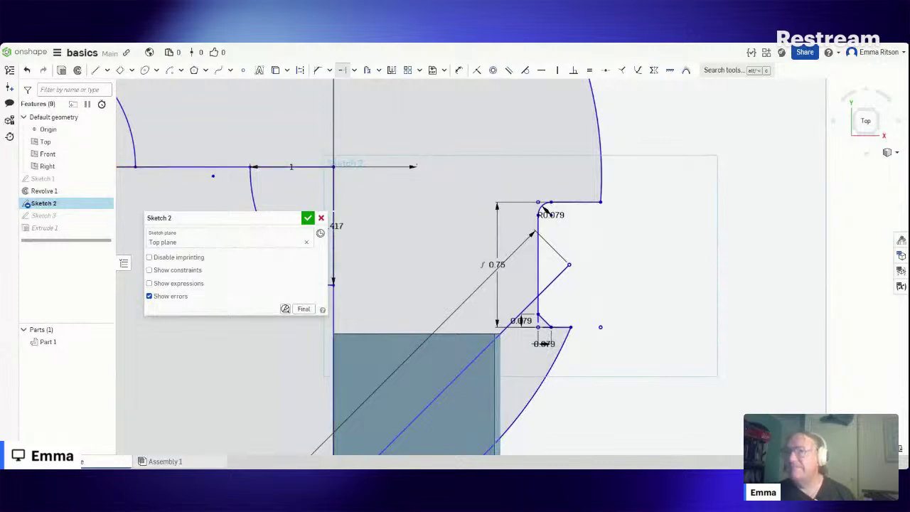
pyautogui.scroll(-4, 295, 165)
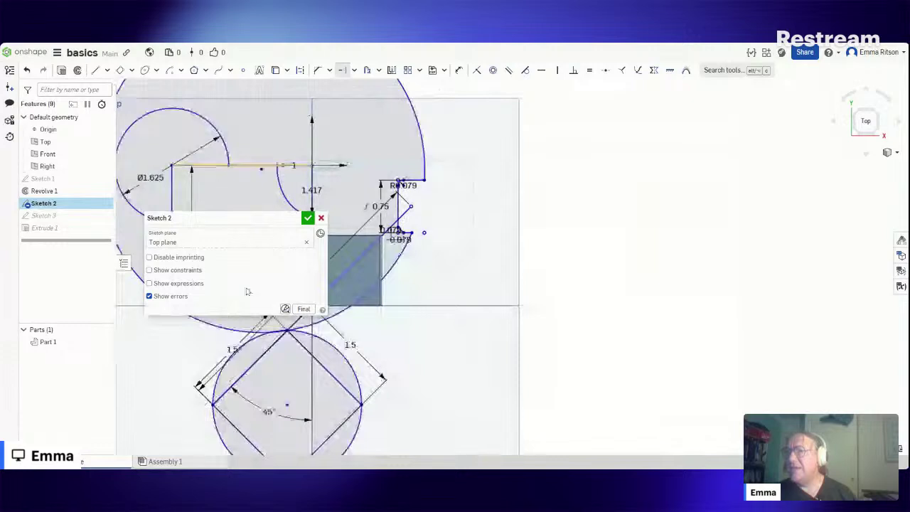
pyautogui.scroll(-2, 333, 379)
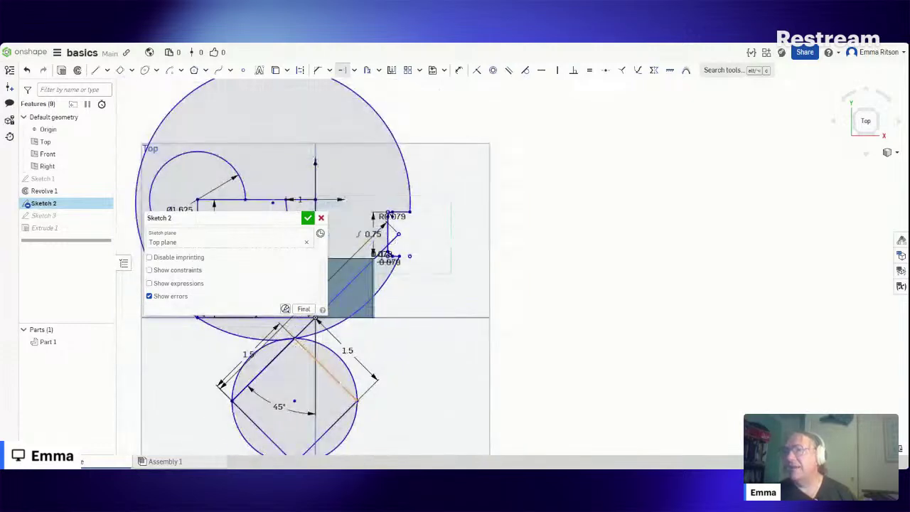
pyautogui.click(409, 190)
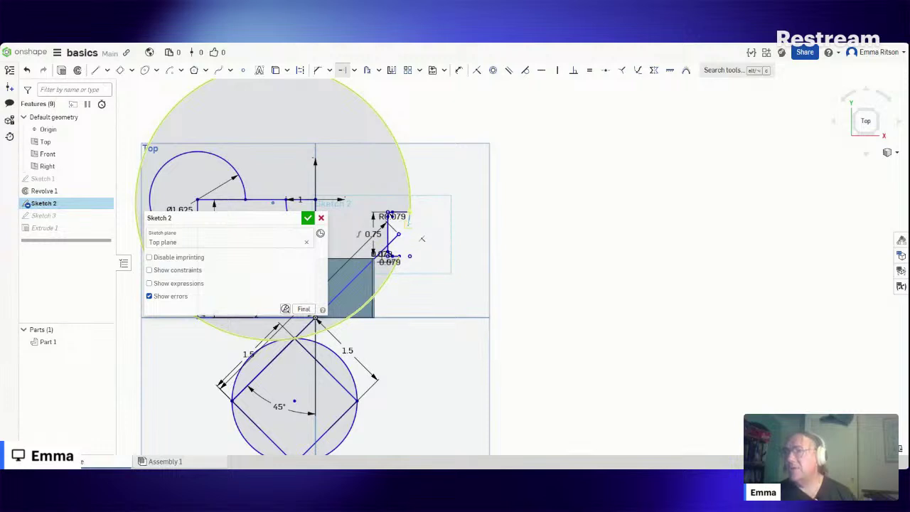
pyautogui.click(408, 224)
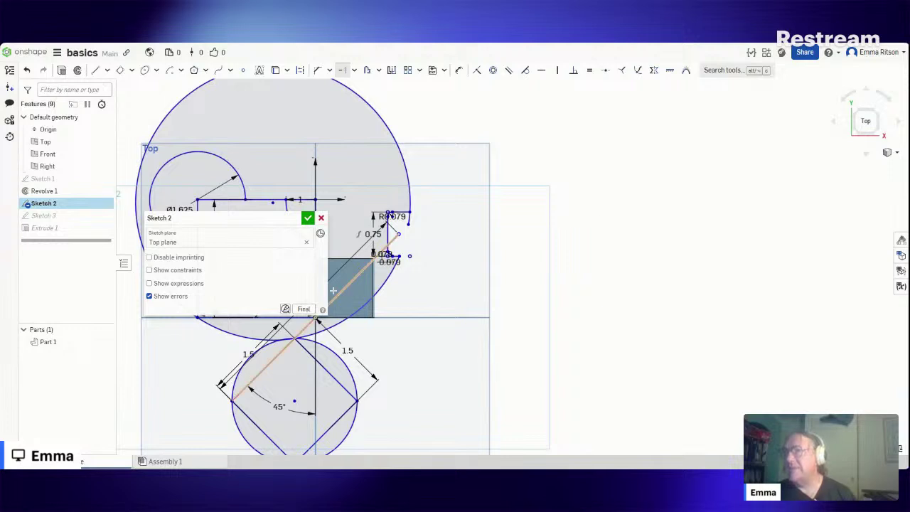
# Step: Extend the diagonal line through the notch until it meets the lower end of the large circle's extended arc
pyautogui.click(300, 70)
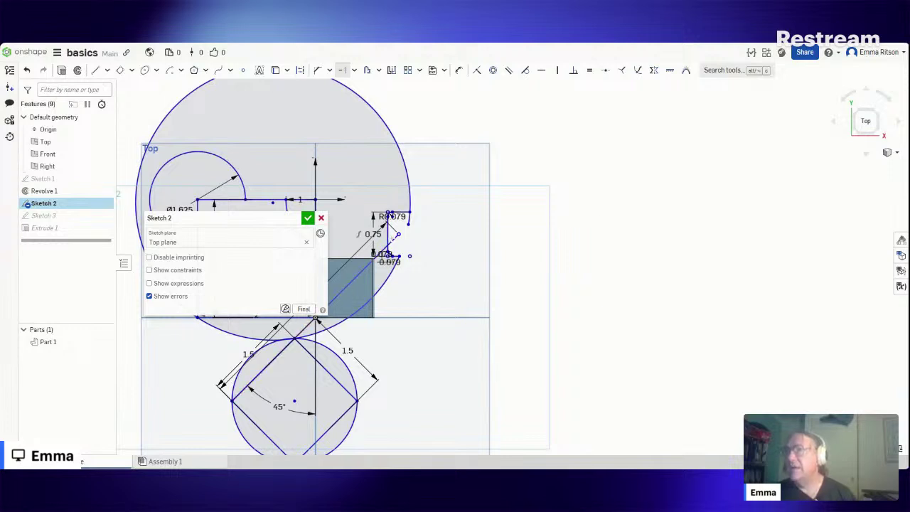
pyautogui.click(398, 234)
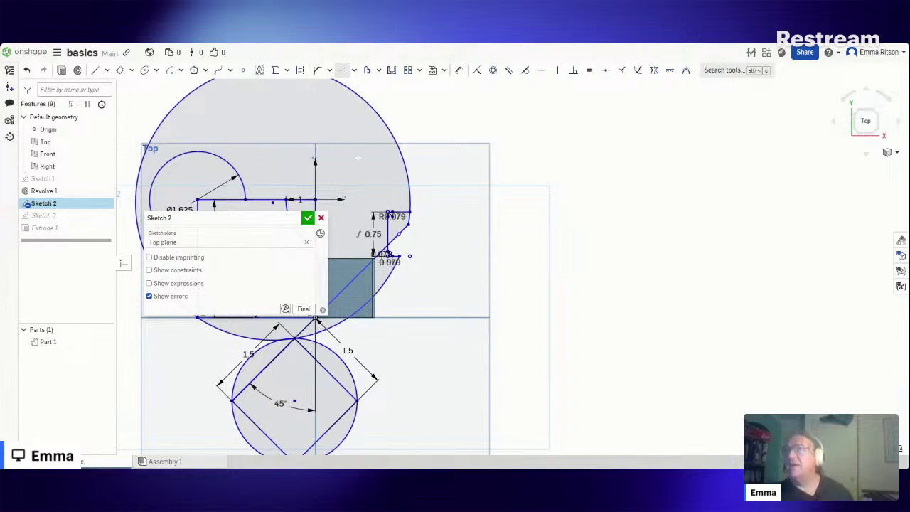
pyautogui.click(376, 74)
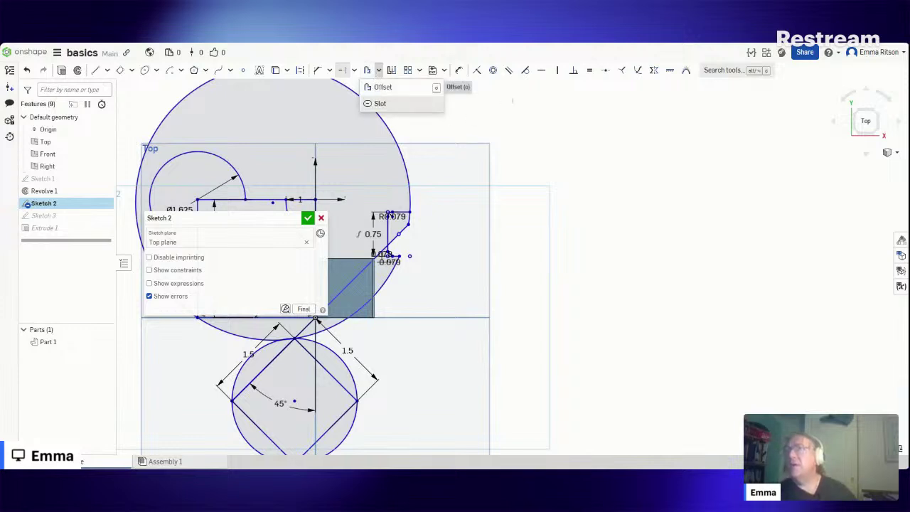
pyautogui.click(382, 86)
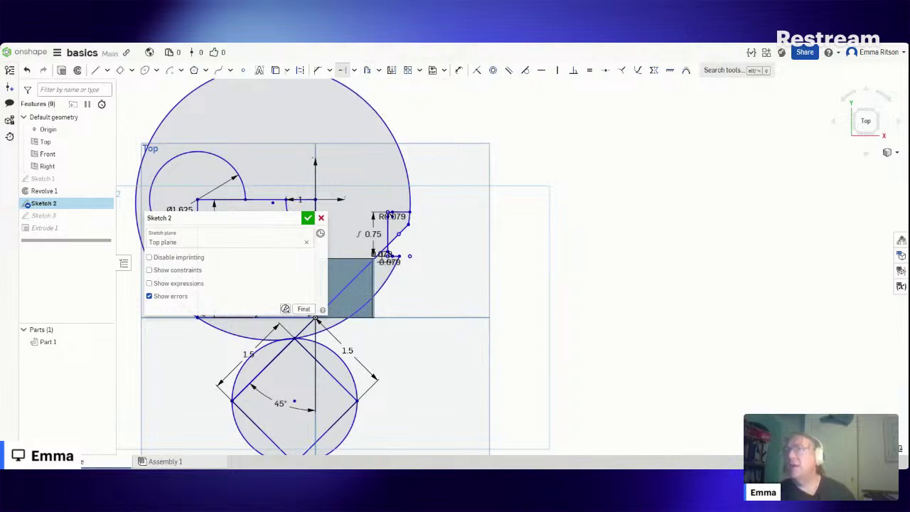
pyautogui.click(341, 71)
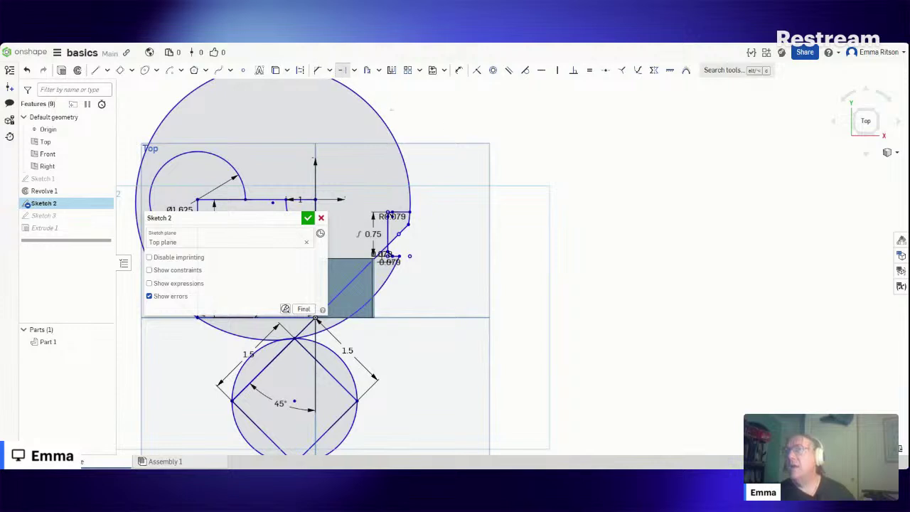
# Step: Offset the large circle's arc outward by 1 in
pyautogui.click(380, 70)
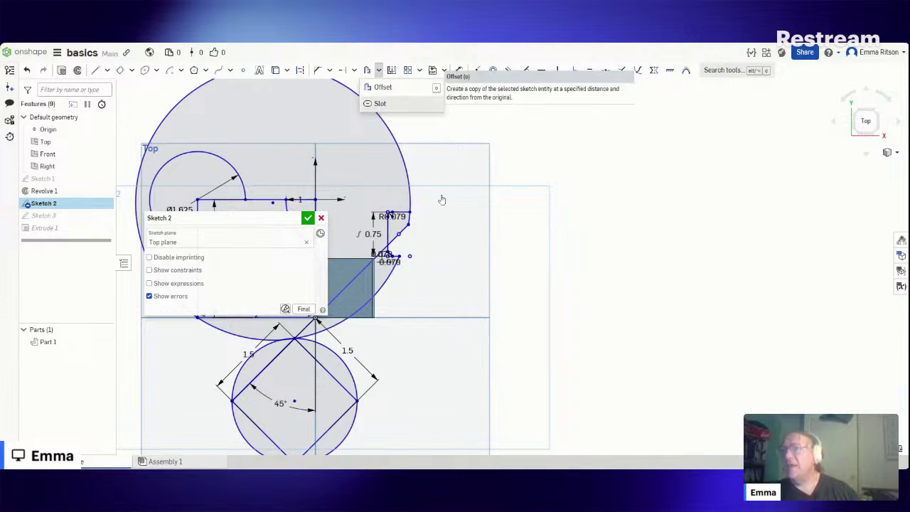
pyautogui.scroll(-1, 412, 202)
pyautogui.scroll(-2, 412, 202)
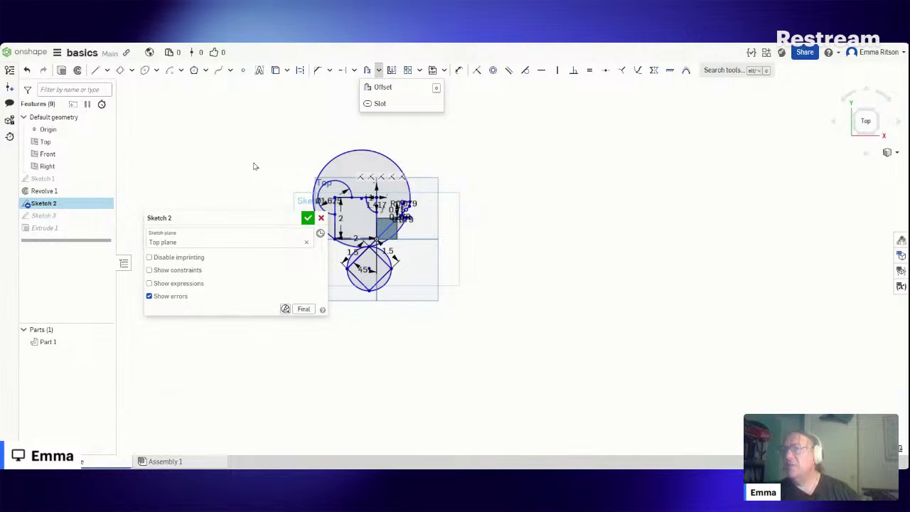
pyautogui.scroll(1, 265, 176)
pyautogui.scroll(2, 265, 176)
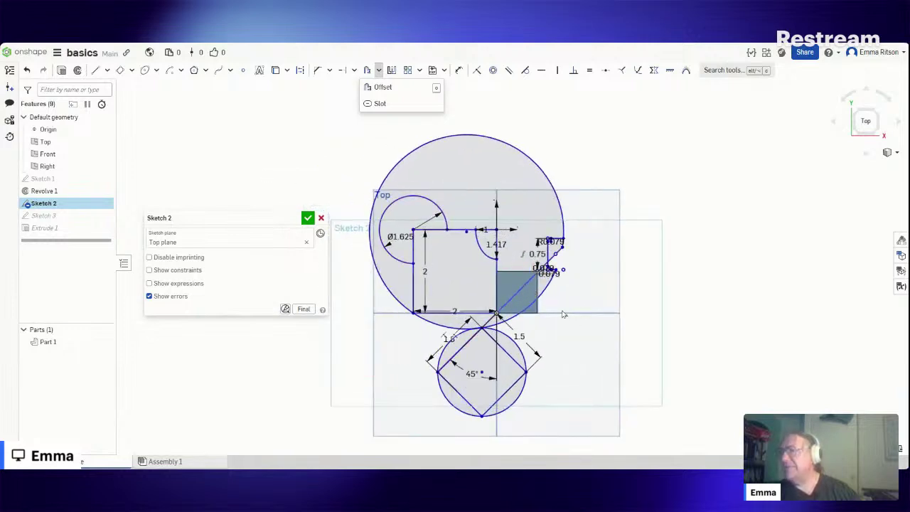
pyautogui.click(367, 71)
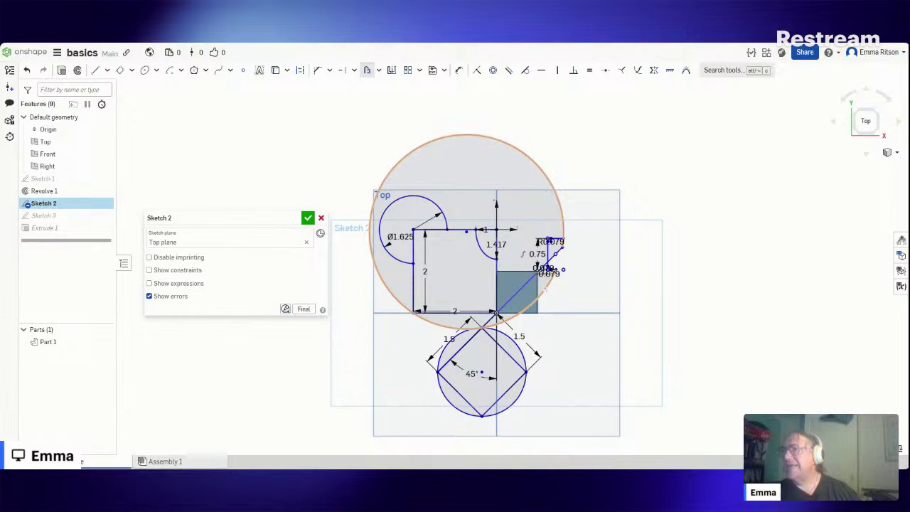
pyautogui.click(545, 290)
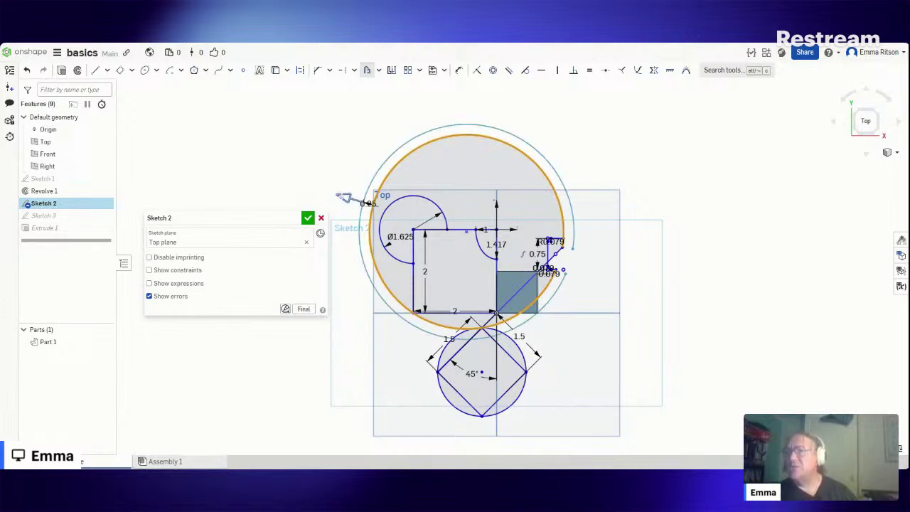
pyautogui.click(344, 198)
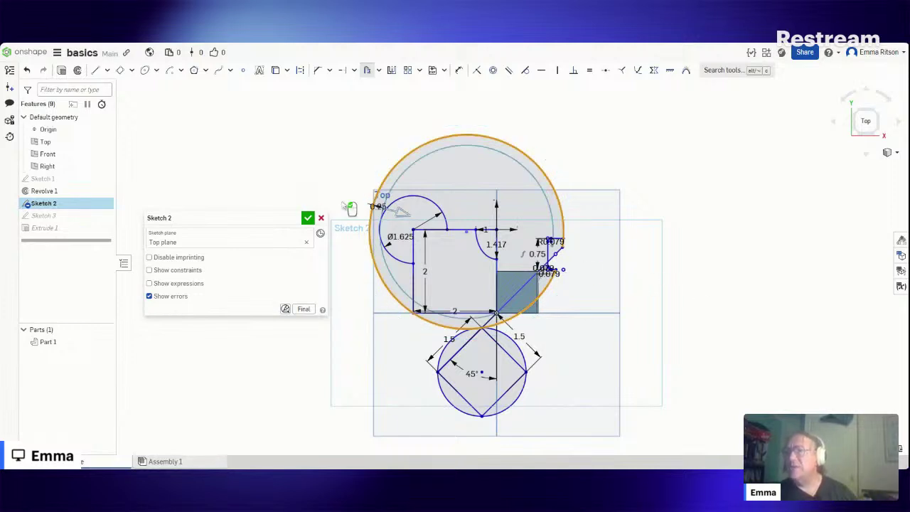
pyautogui.click(400, 212)
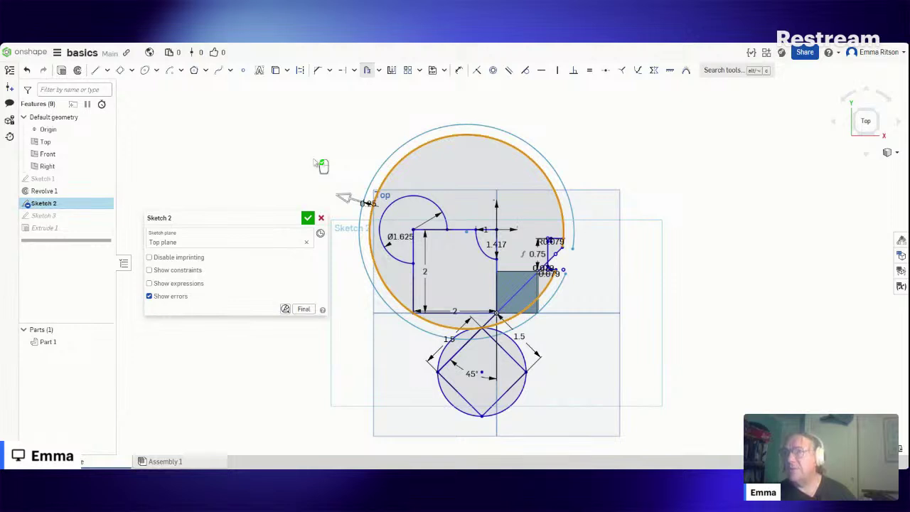
pyautogui.click(322, 165)
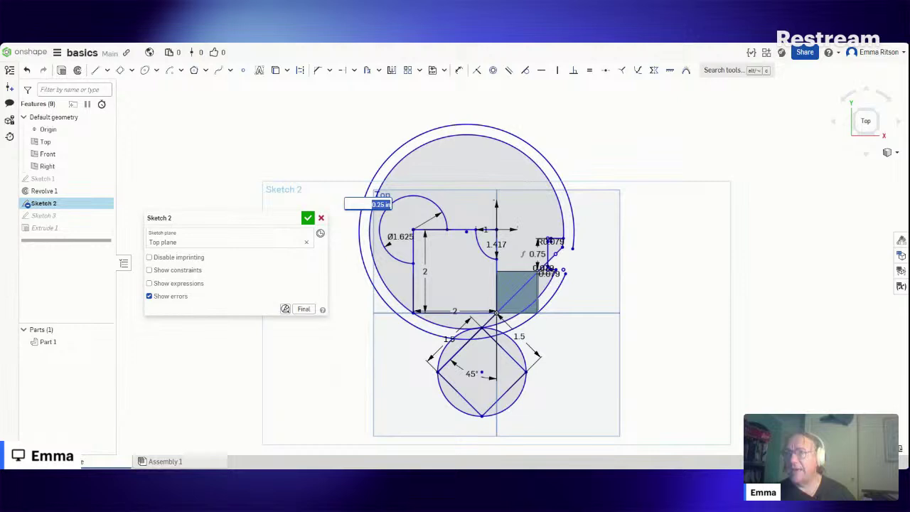
pyautogui.write('1')
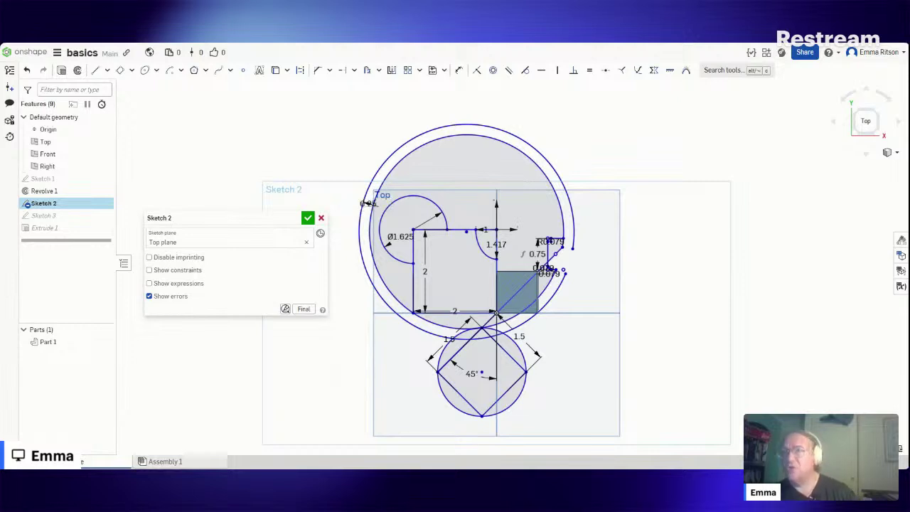
pyautogui.press('Return')
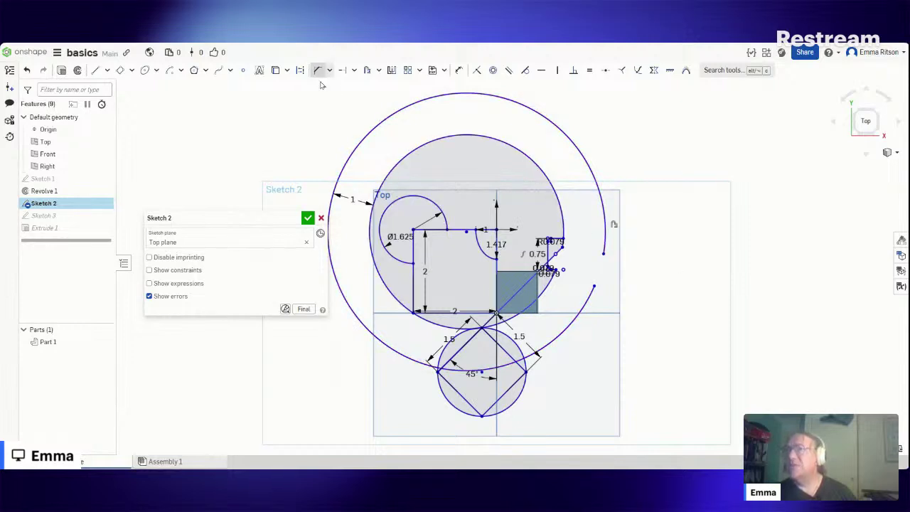
# Step: Create a slot along the outer offset arc, keeping the 0.5 in diameter
pyautogui.click(379, 70)
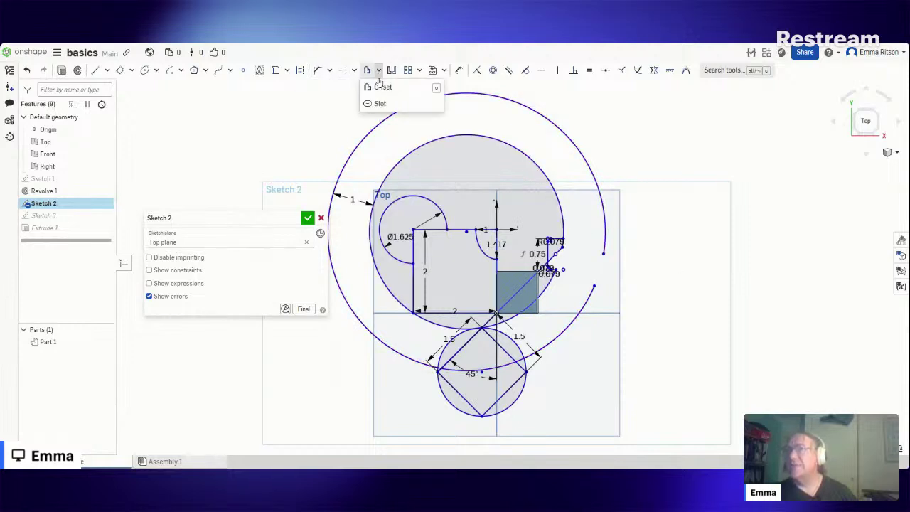
pyautogui.click(380, 103)
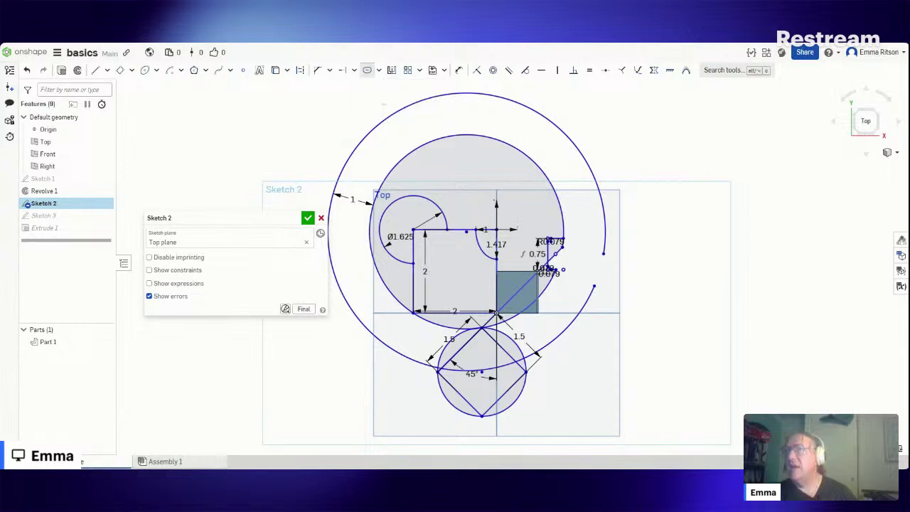
pyautogui.click(590, 302)
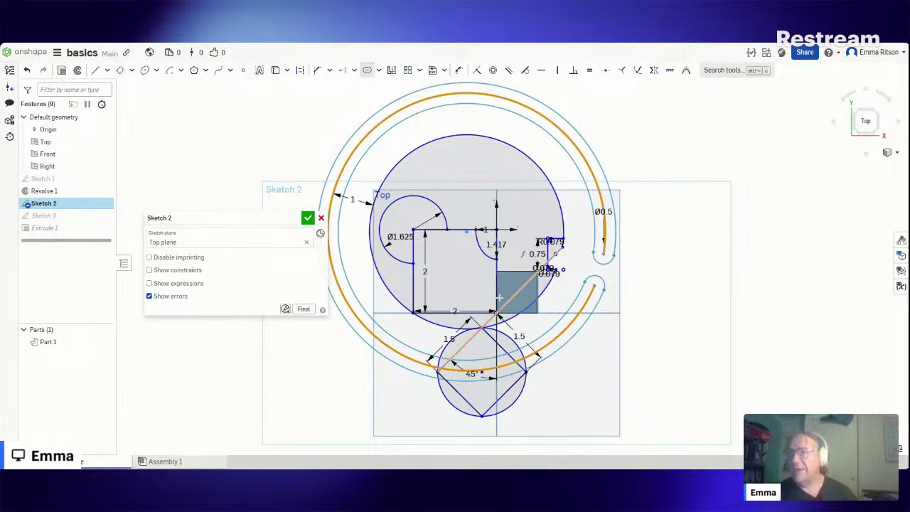
pyautogui.click(660, 237)
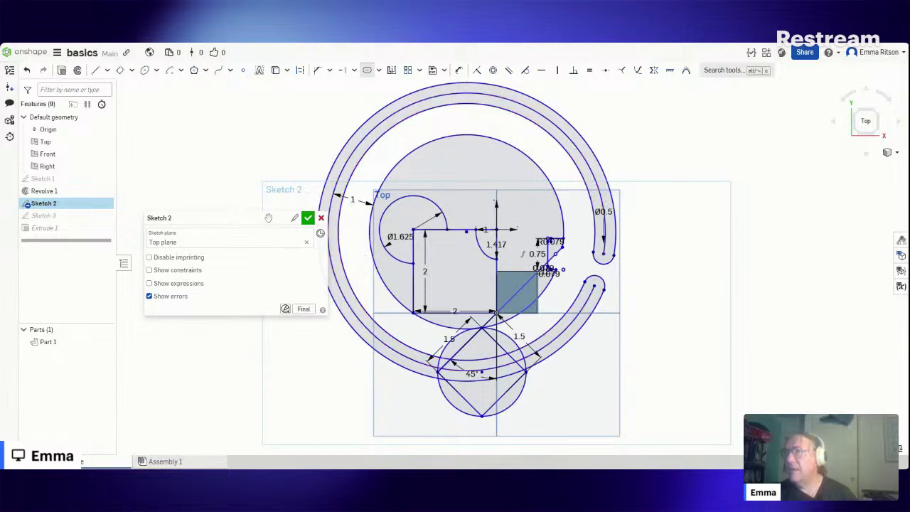
# Step: Place the slot's diameter dimension outside the ring, set it to 0.3 in, and finish Sketch 2
pyautogui.moveTo(136, 220); pyautogui.dragTo(12, 227)
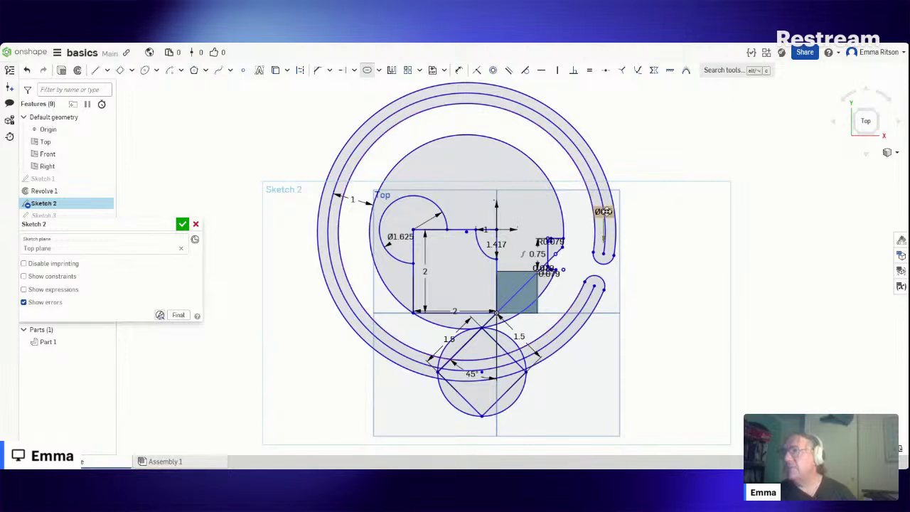
pyautogui.moveTo(602, 211); pyautogui.dragTo(689, 230)
pyautogui.click(689, 231)
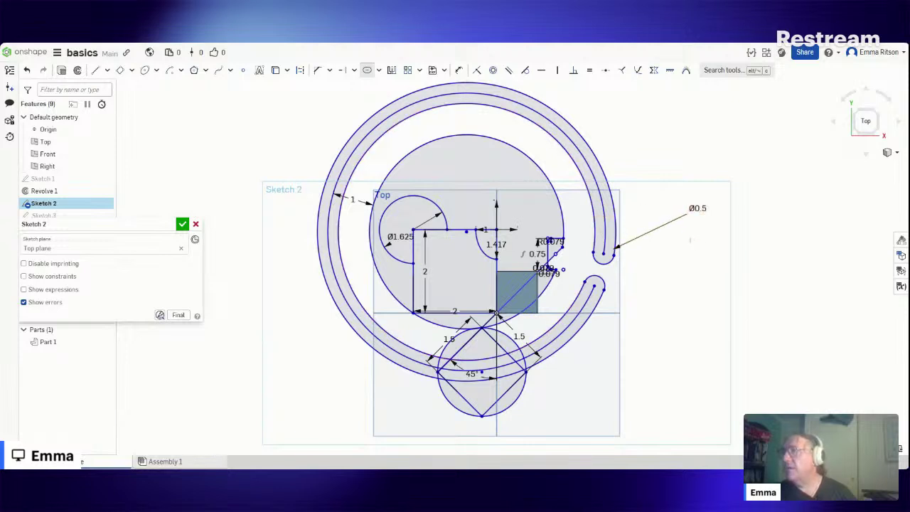
pyautogui.doubleClick(697, 209)
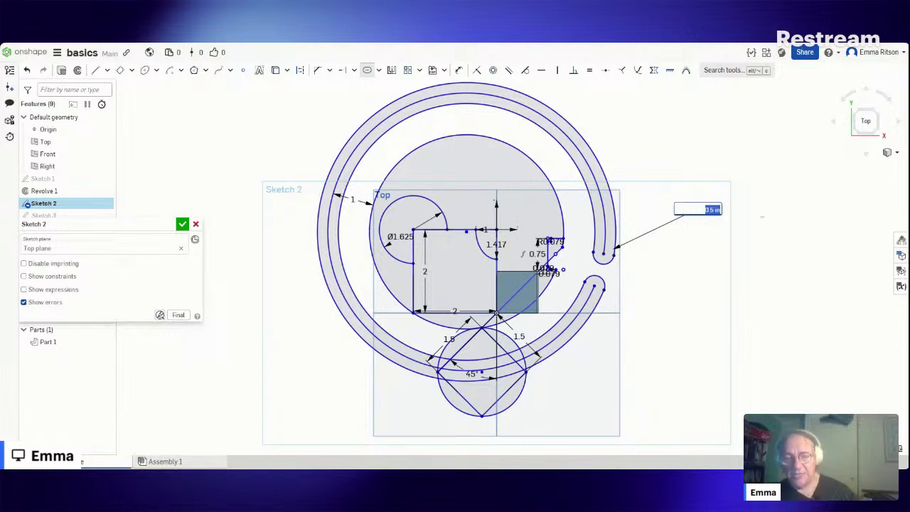
pyautogui.press('BackSpace')
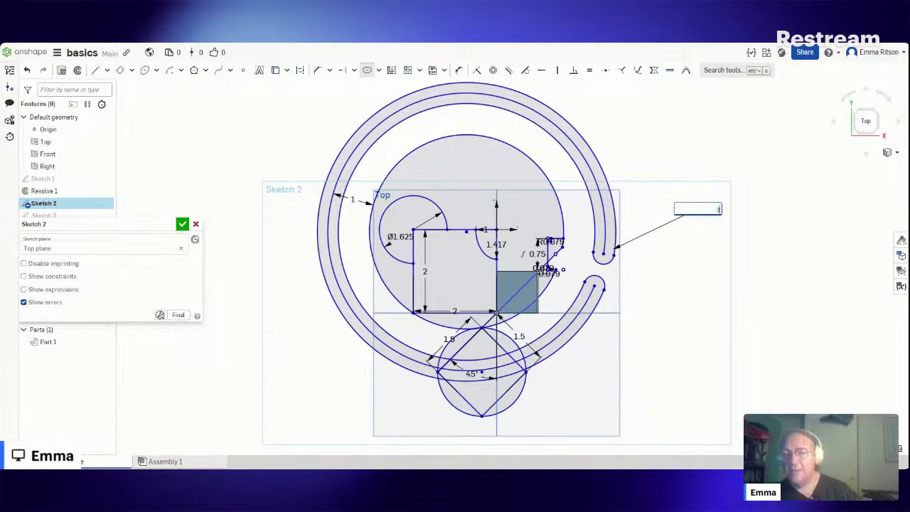
pyautogui.write('0.3')
pyautogui.press('Return')
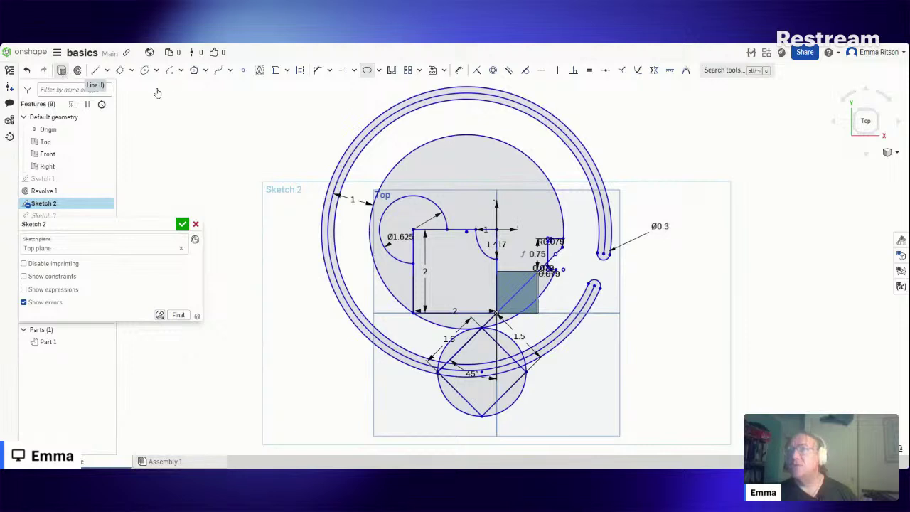
pyautogui.press('Return')
pyautogui.hotkey('shift', 'e')
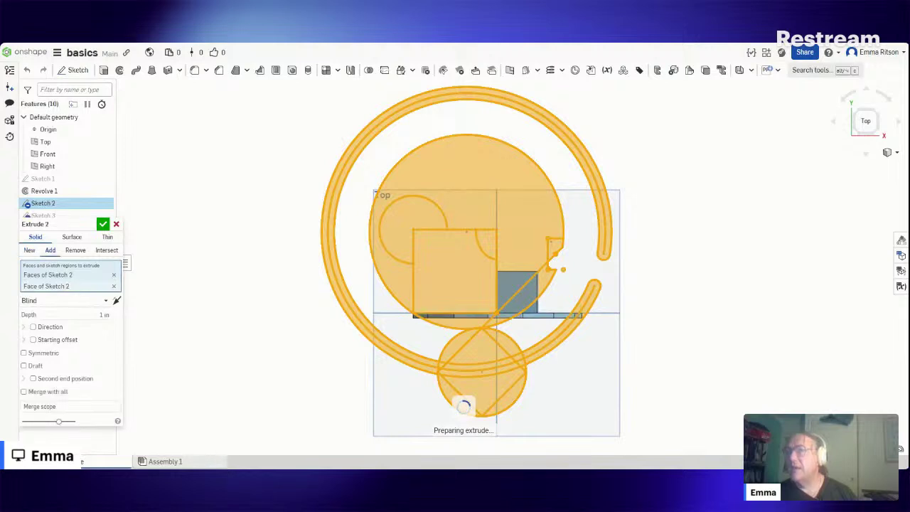
pyautogui.moveTo(666, 274)
pyautogui.mouseDown(button='right')
pyautogui.moveTo(700, 274)
pyautogui.moveTo(694, 276)
pyautogui.mouseUp(button='right')
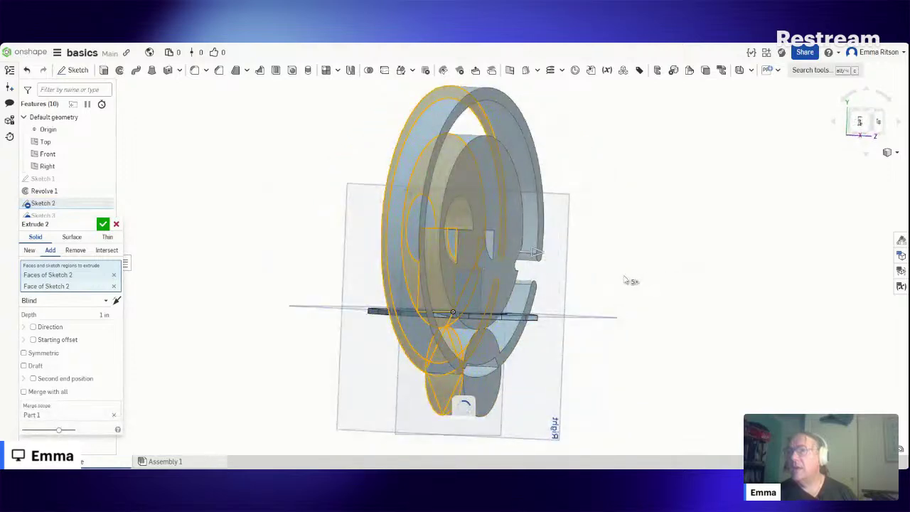
pyautogui.moveTo(625, 280)
pyautogui.mouseDown(button='right')
pyautogui.moveTo(650, 272)
pyautogui.moveTo(636, 270)
pyautogui.moveTo(632, 284)
pyautogui.moveTo(642, 277)
pyautogui.mouseUp(button='right')
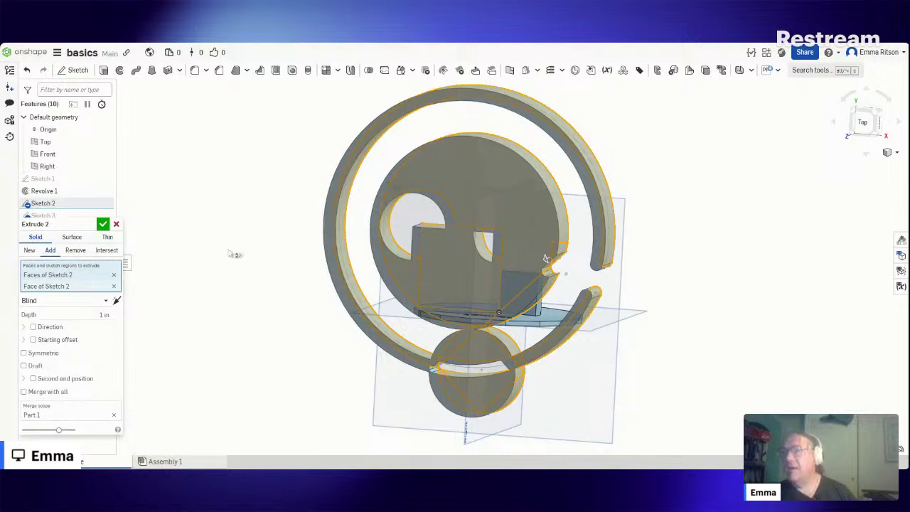
pyautogui.click(116, 225)
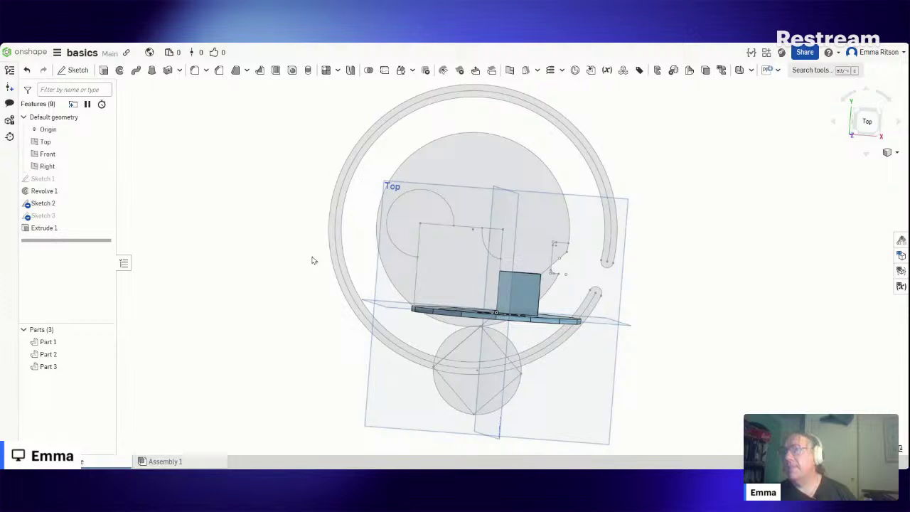
# Step: Start a new sketch on the Right plane, viewed straight on
pyautogui.moveTo(305, 274); pyautogui.dragTo(232, 293, button='right')
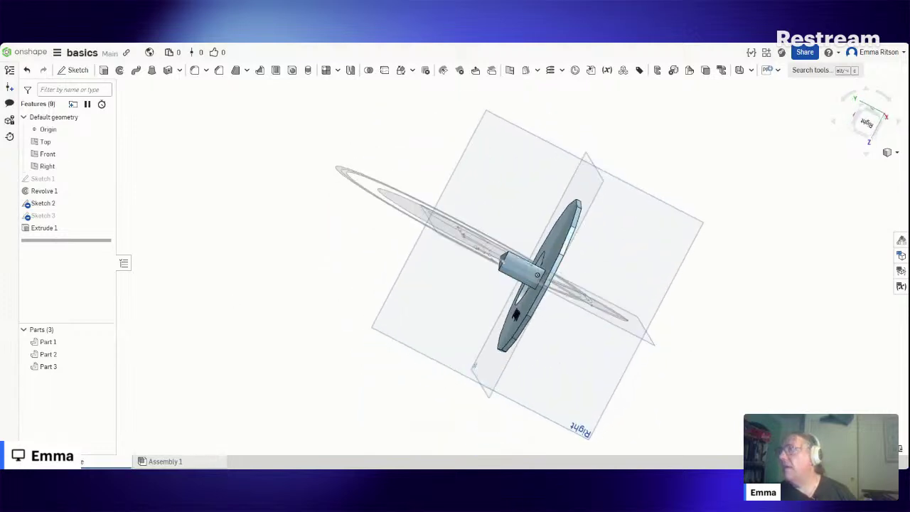
pyautogui.click(867, 123)
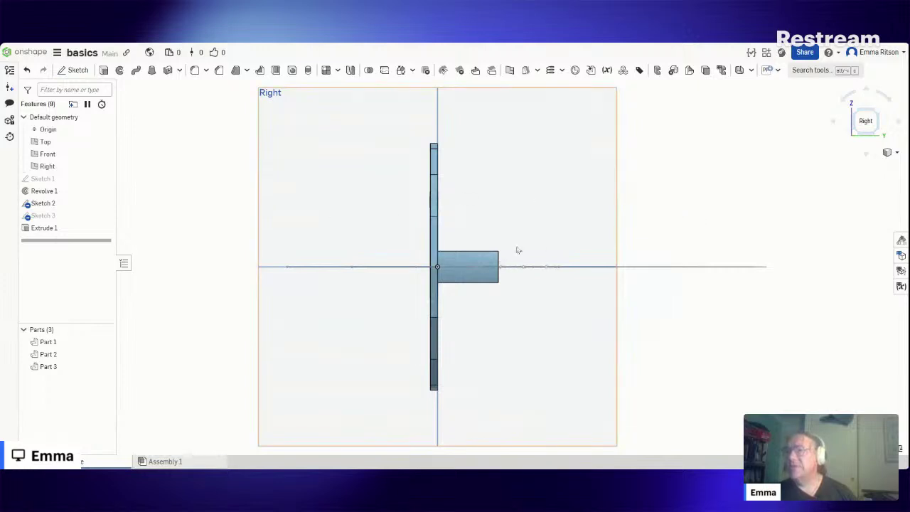
pyautogui.click(74, 70)
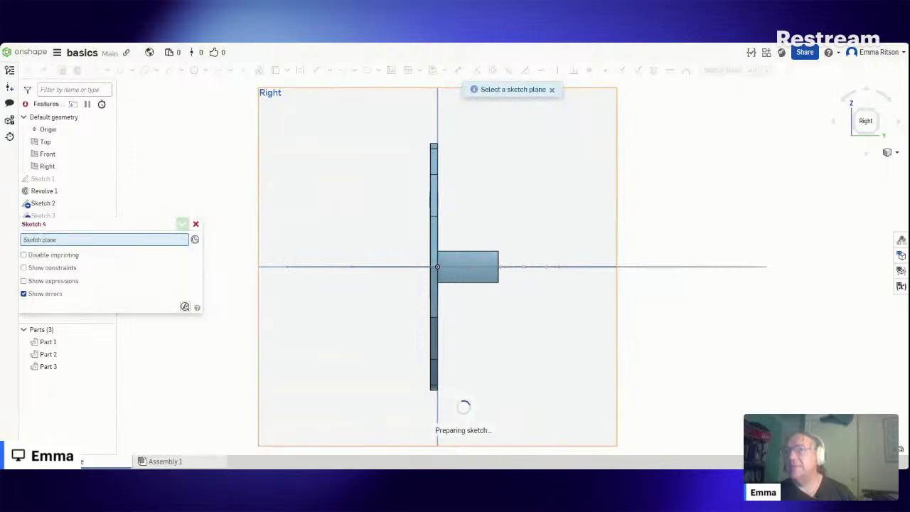
pyautogui.click(331, 206)
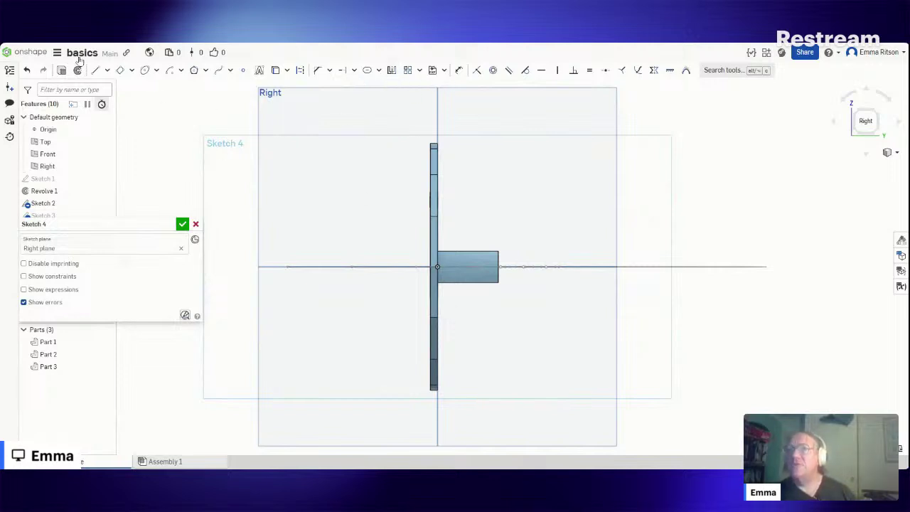
# Step: Draw a corner rectangle about 1.5 by 0.98 in above the horizontal axis, on the side of the disc opposite the block
pyautogui.click(134, 71)
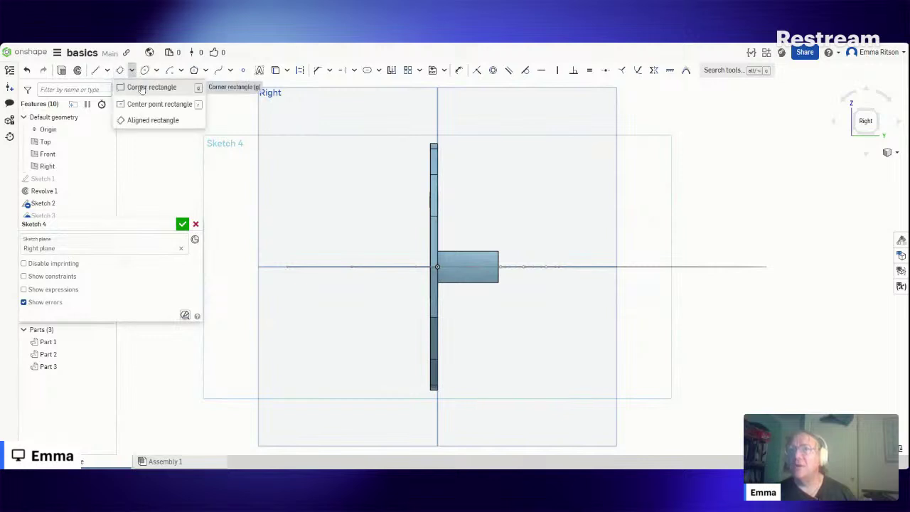
pyautogui.click(142, 88)
pyautogui.click(317, 183)
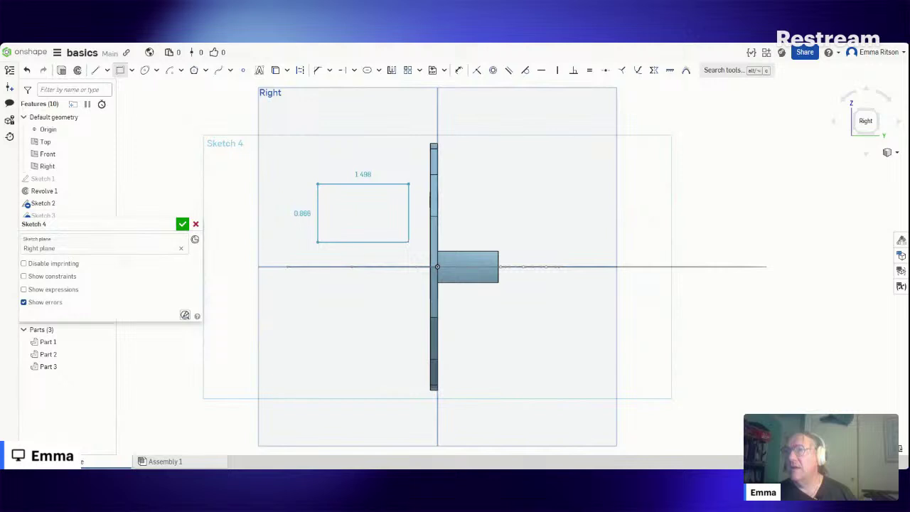
pyautogui.click(409, 243)
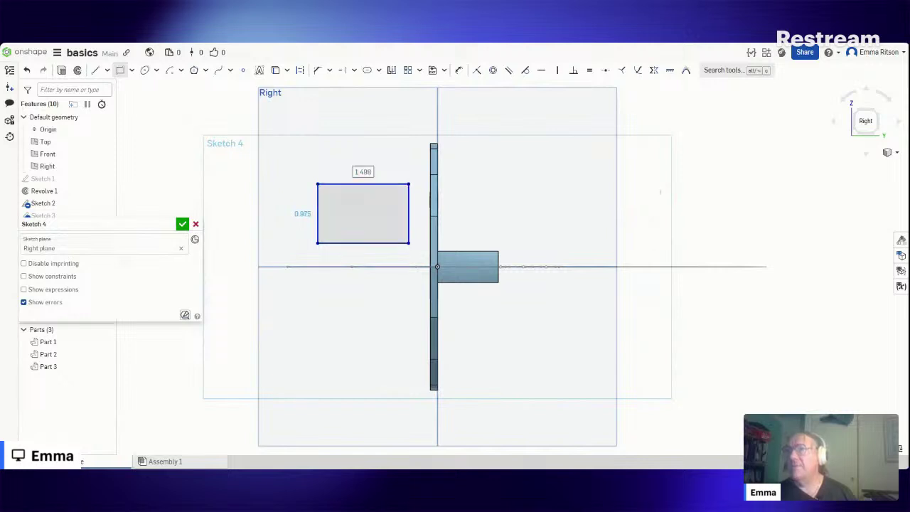
# Step: Set the rectangle's height to 1 in and its width to 1.5 in
pyautogui.press('Tab')
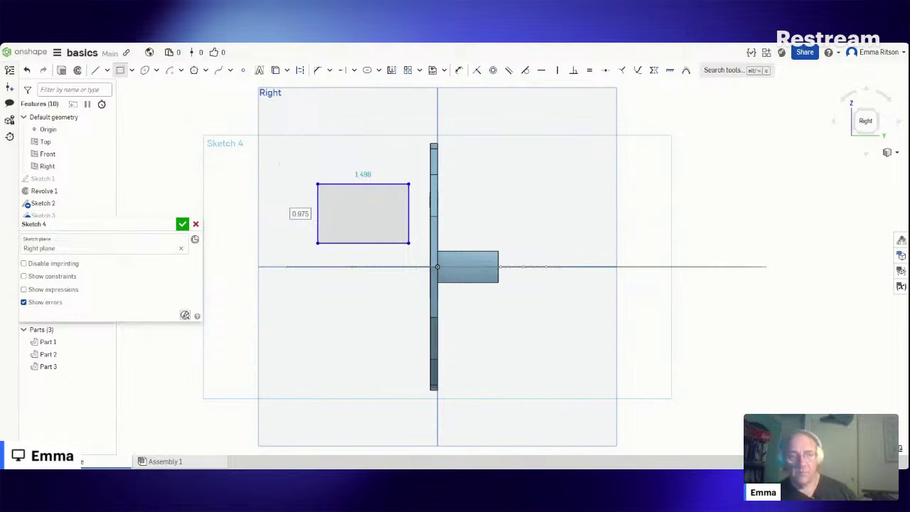
pyautogui.write('1')
pyautogui.press('Tab')
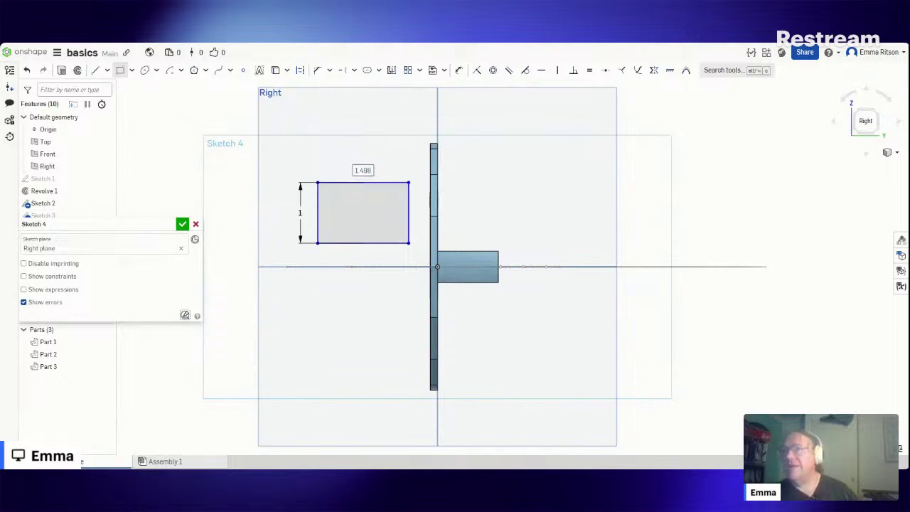
pyautogui.write('1')
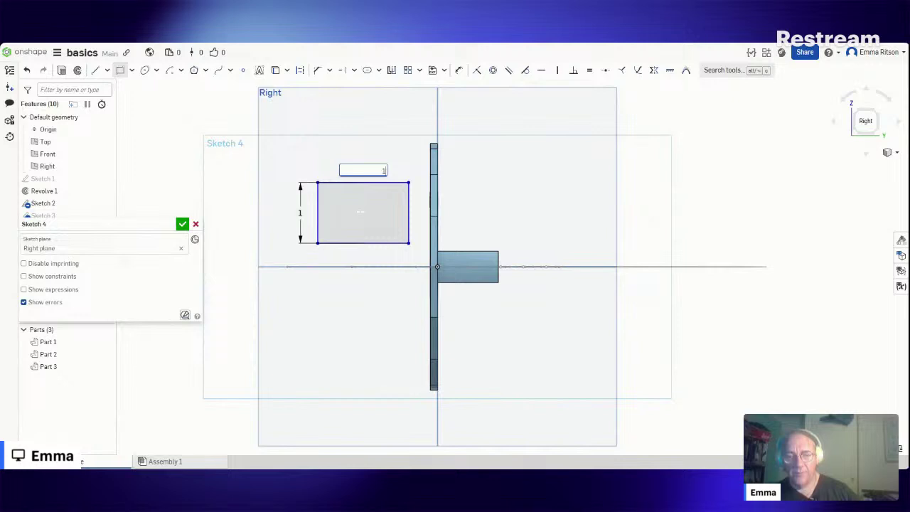
pyautogui.write('.5')
pyautogui.press('Return')
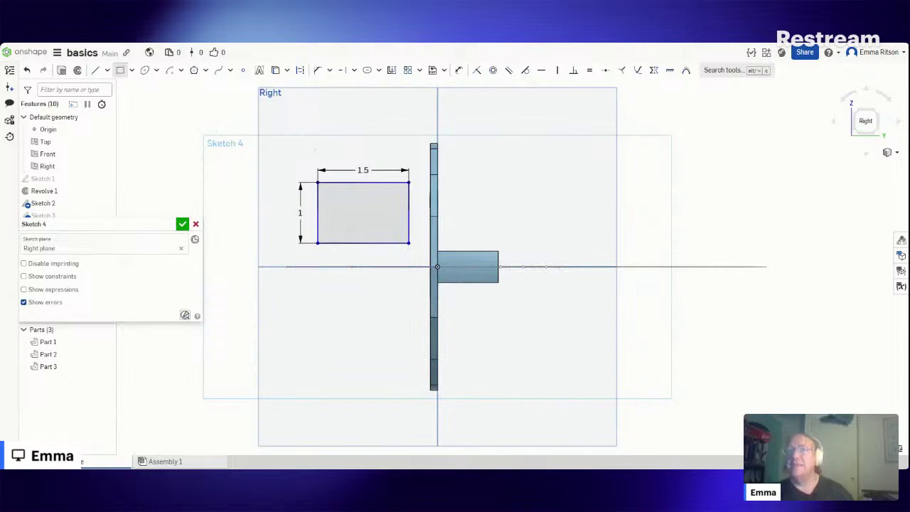
# Step: Change the workspace's default length unit to millimeter
pyautogui.click(57, 52)
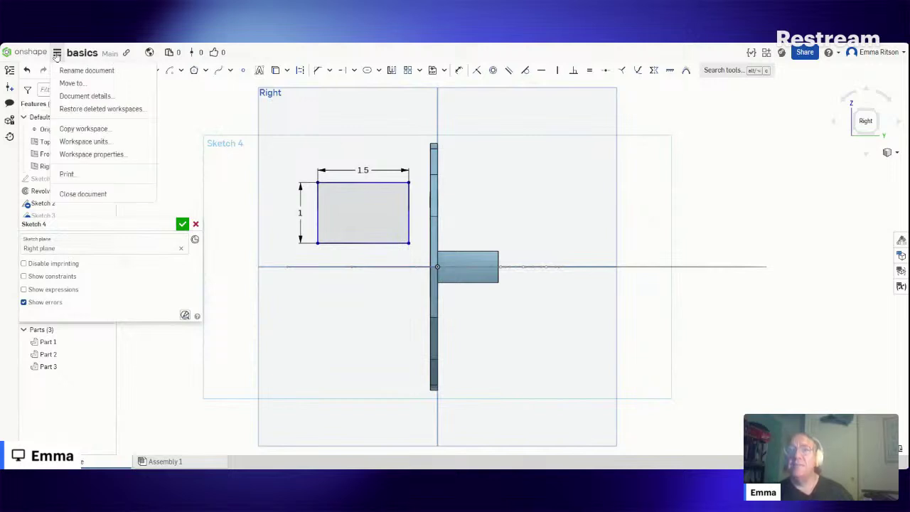
pyautogui.click(98, 144)
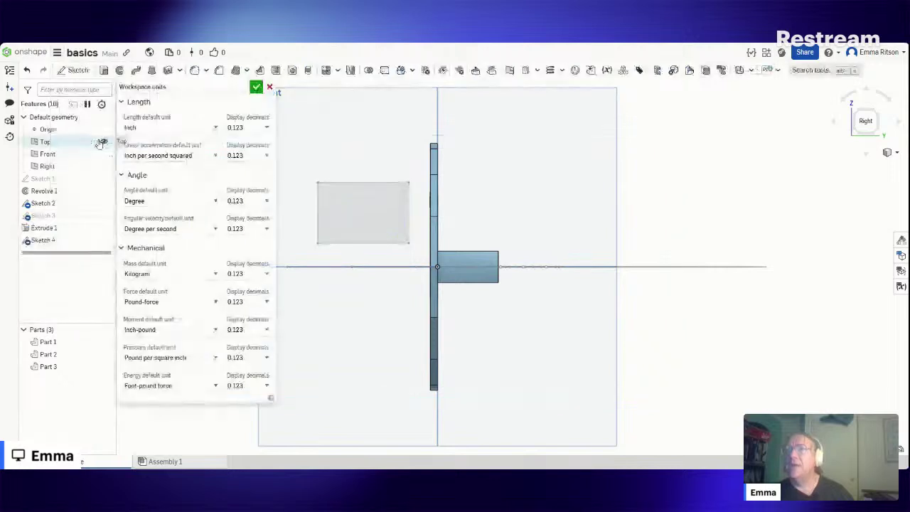
pyautogui.click(143, 145)
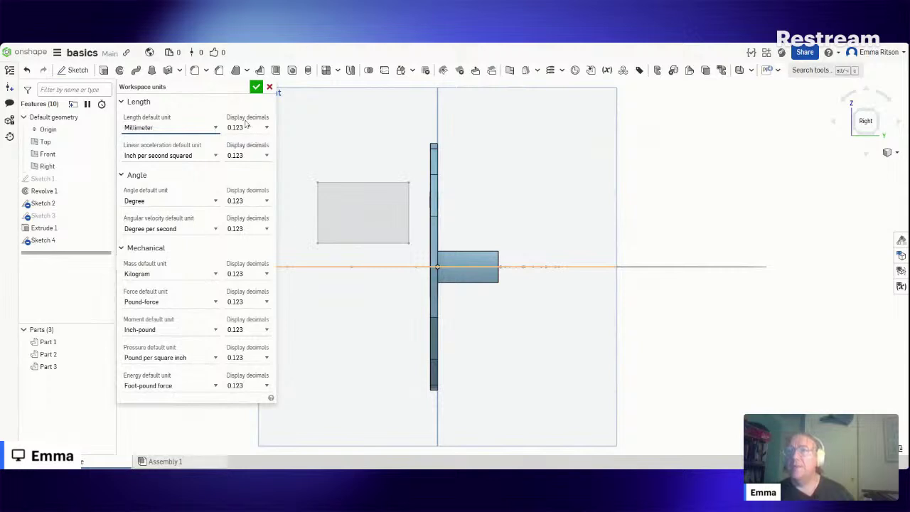
pyautogui.click(255, 88)
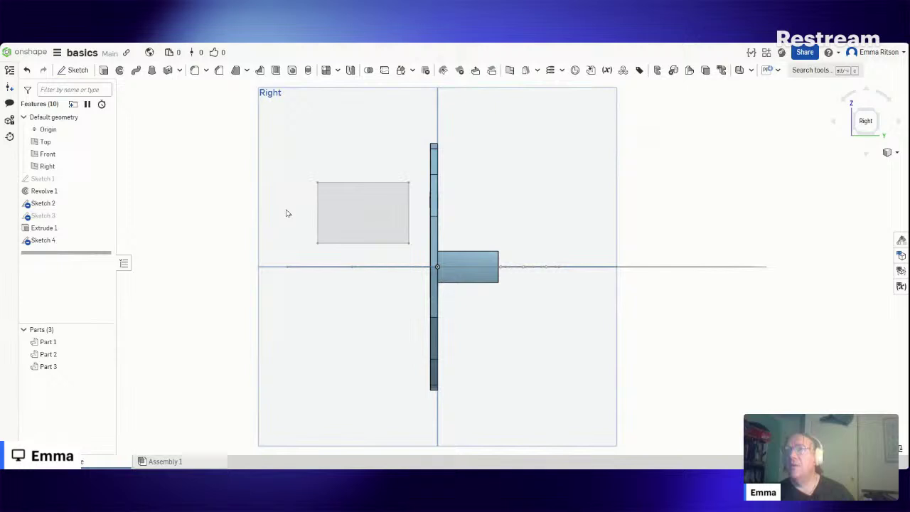
# Step: Reopen Sketch 4 for editing and mirror the whole rectangle across the Front plane
pyautogui.rightClick(63, 240)
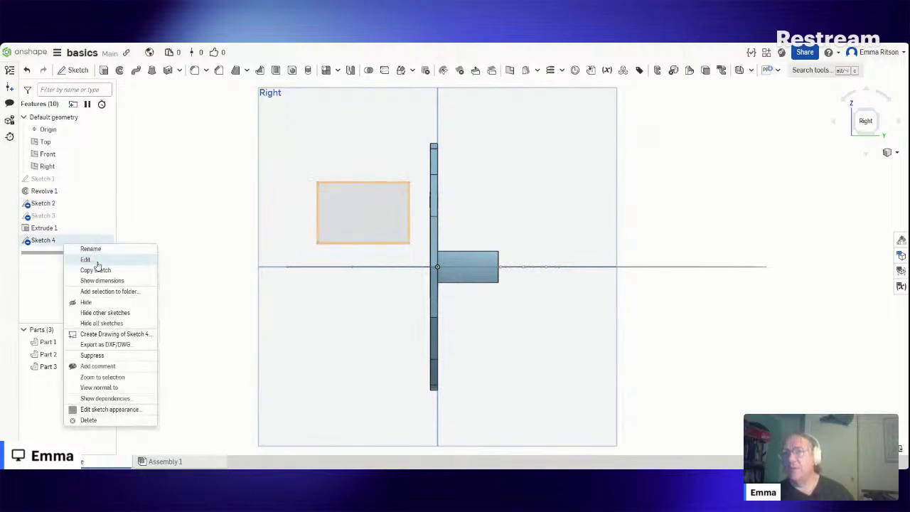
pyautogui.click(142, 259)
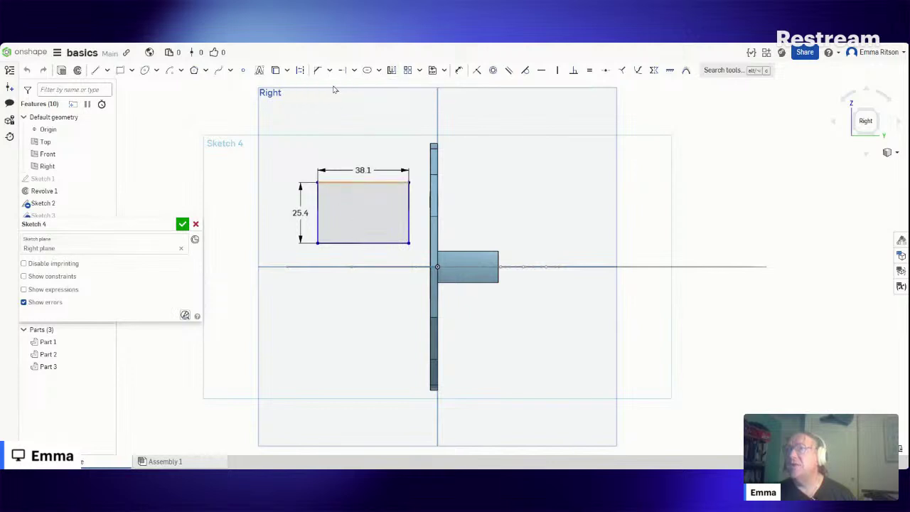
pyautogui.click(391, 71)
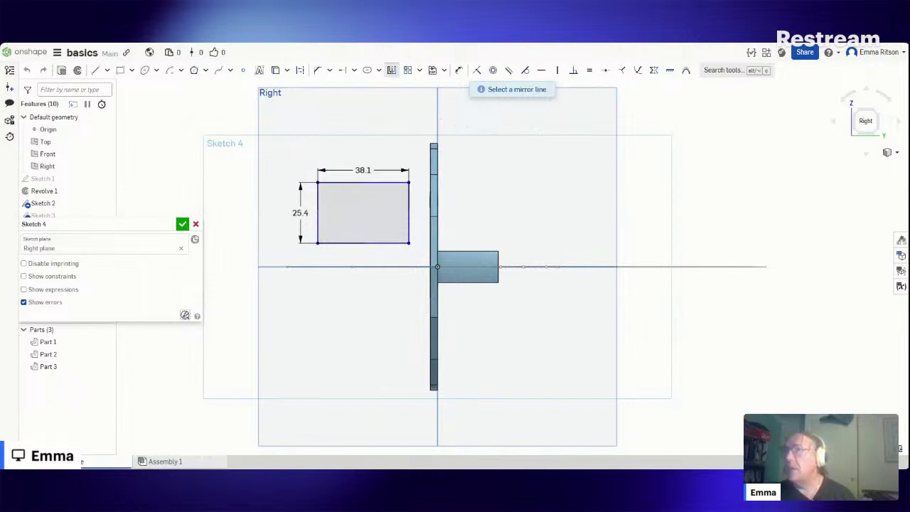
pyautogui.click(437, 112)
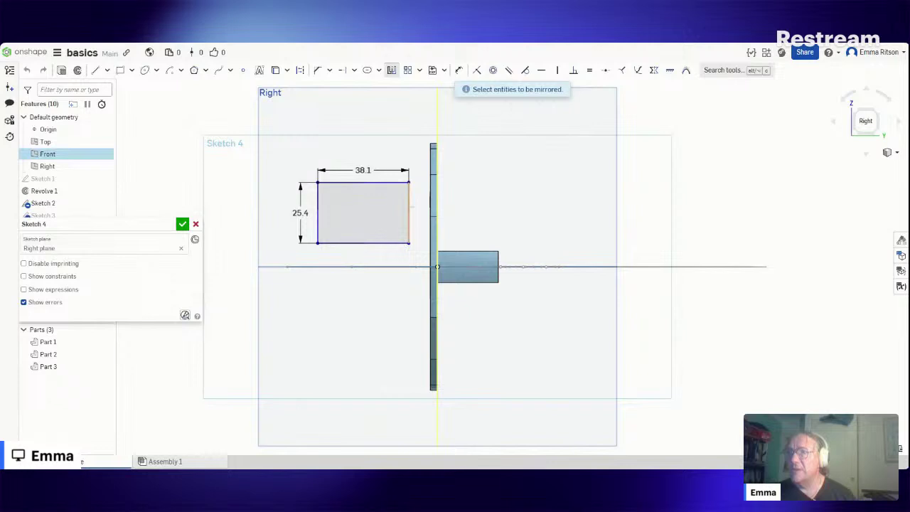
pyautogui.click(409, 206)
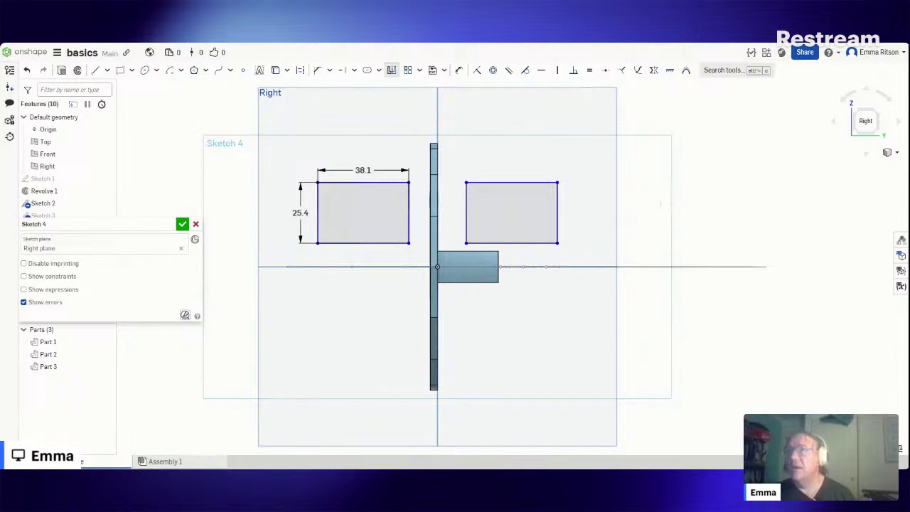
pyautogui.click(392, 74)
pyautogui.click(393, 73)
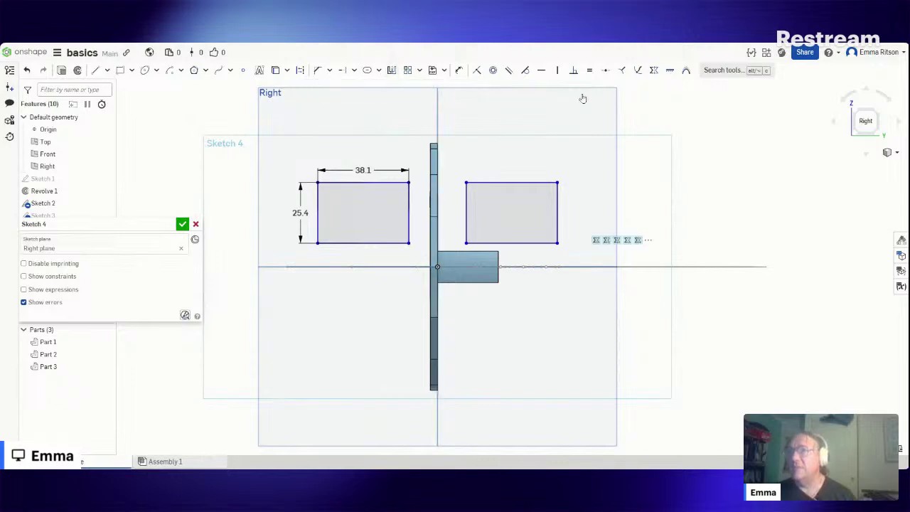
# Step: Start the sketch Transform tool and select all four edges of both rectangles
pyautogui.click(420, 72)
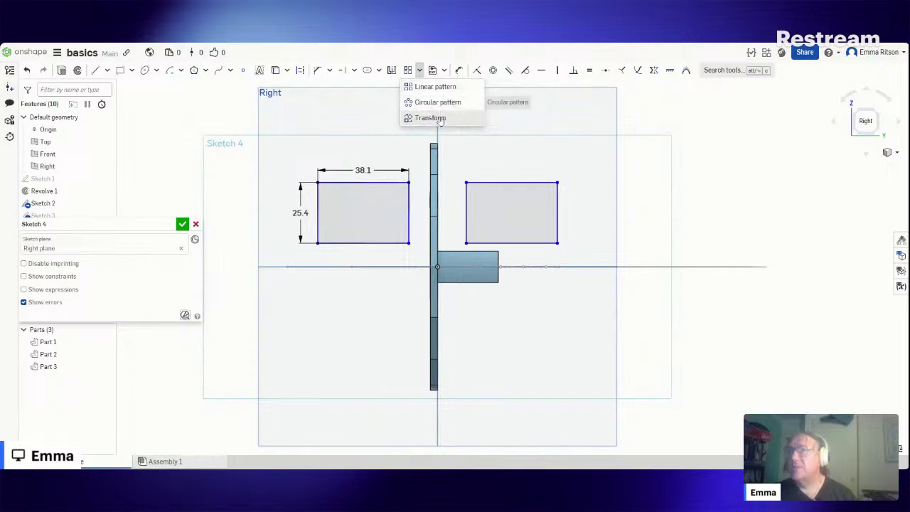
pyautogui.click(464, 118)
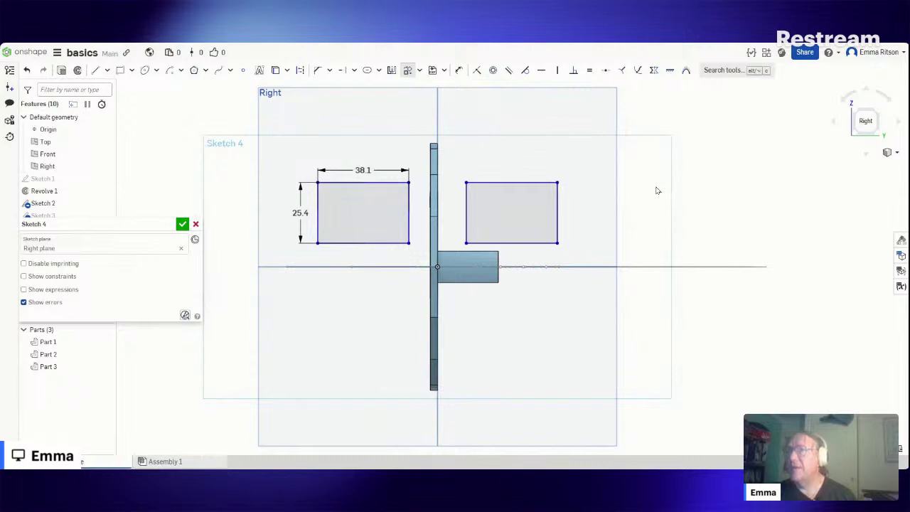
pyautogui.click(466, 198)
pyautogui.click(489, 184)
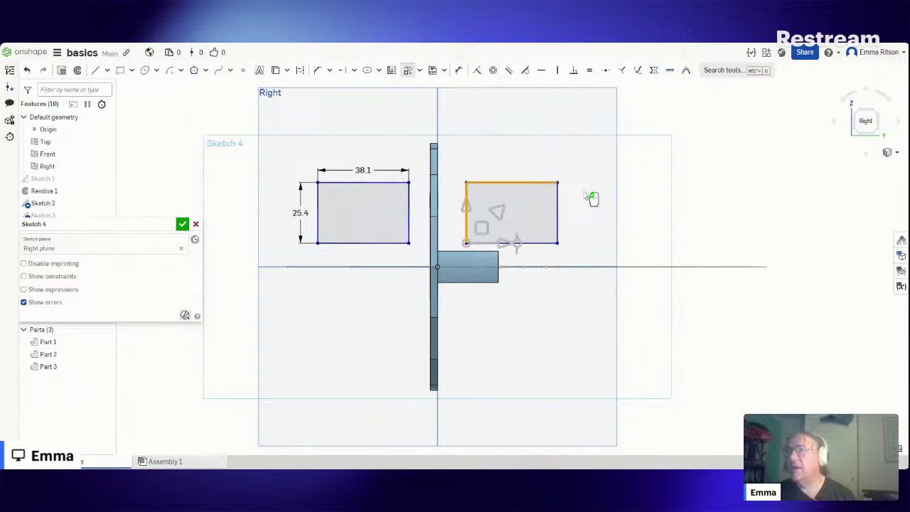
pyautogui.click(561, 207)
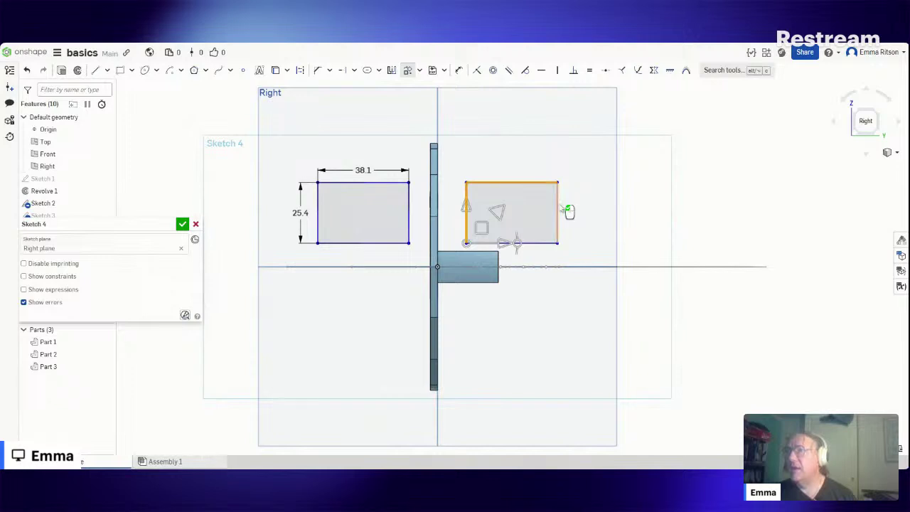
pyautogui.click(548, 244)
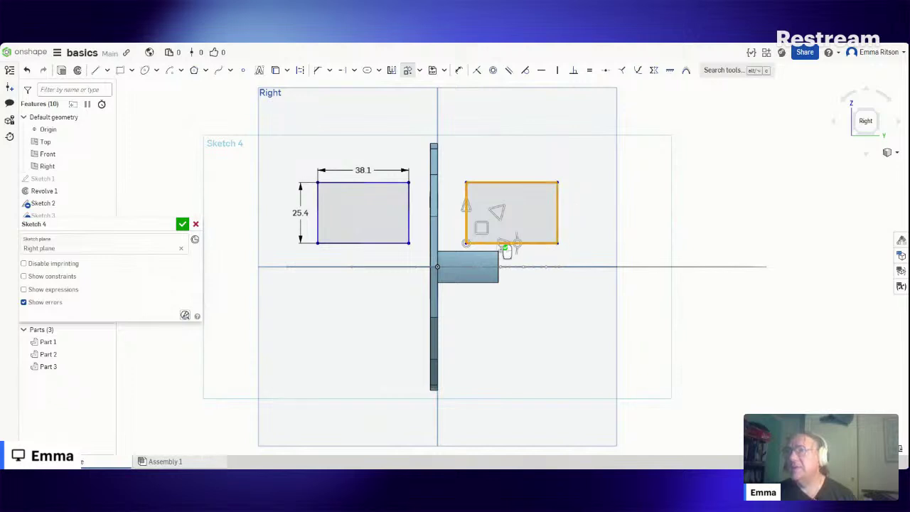
pyautogui.click(393, 244)
pyautogui.click(409, 238)
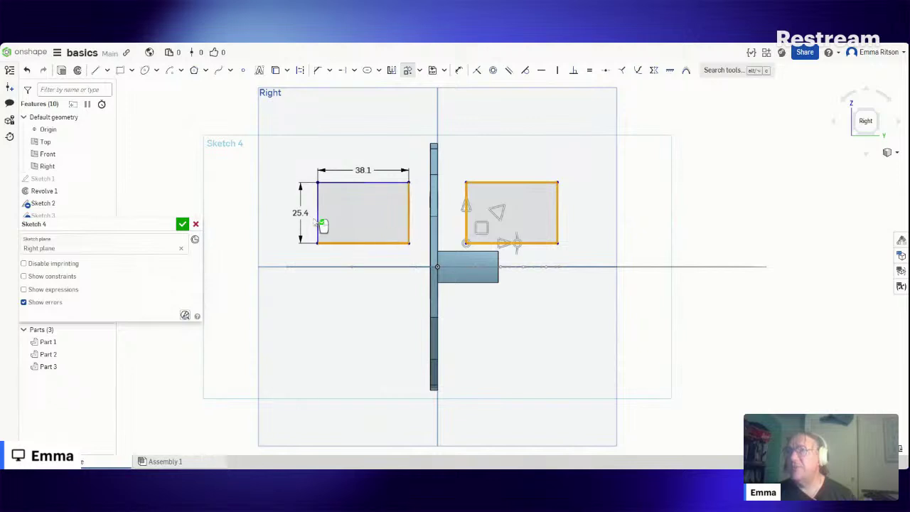
pyautogui.click(318, 222)
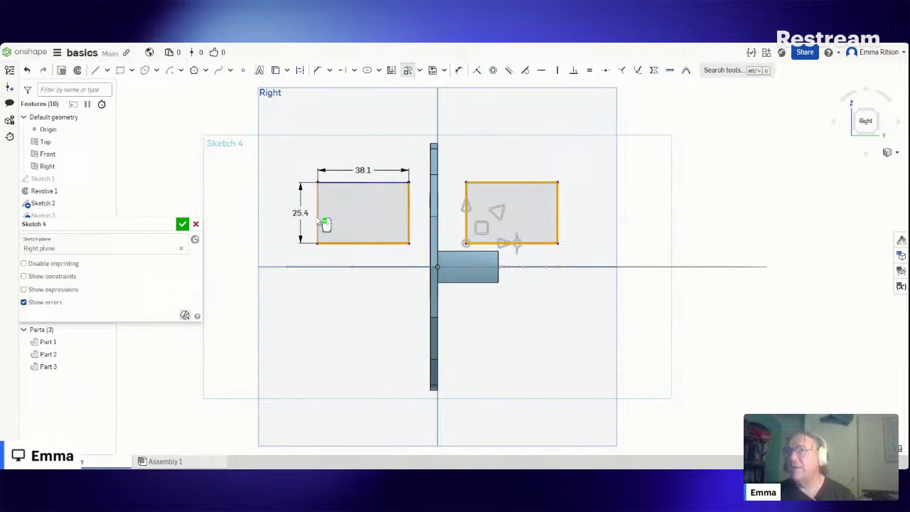
pyautogui.click(355, 184)
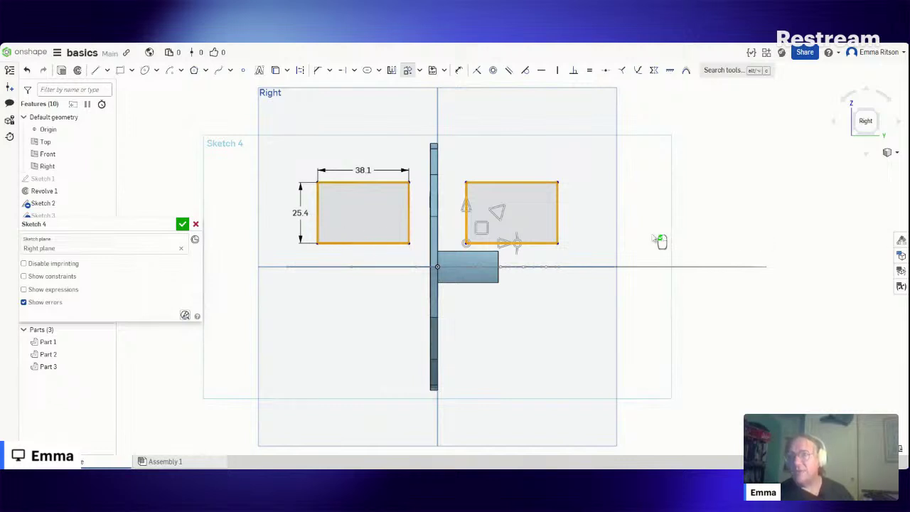
# Step: Place the transform manipulator on the origin and shift both rectangles vertically upward by 25 mm
pyautogui.click(466, 243)
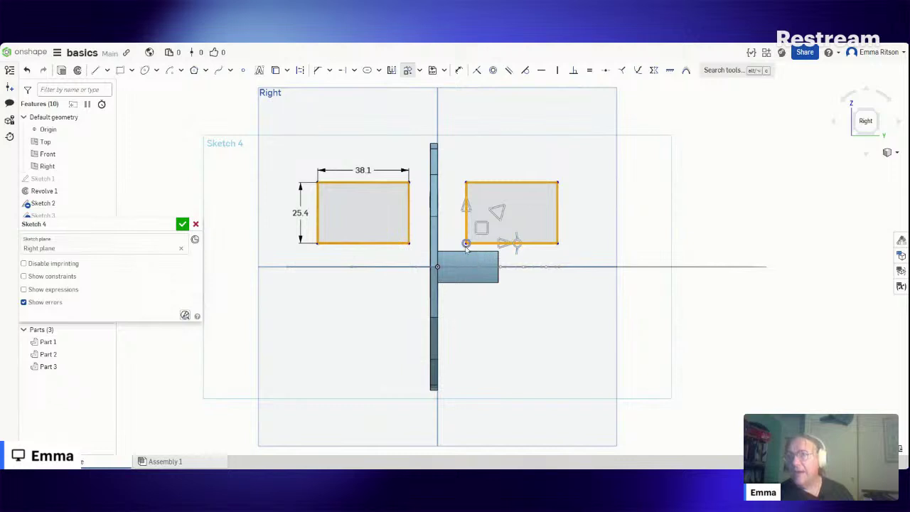
pyautogui.moveTo(467, 247)
pyautogui.mouseDown()
pyautogui.moveTo(541, 291)
pyautogui.moveTo(506, 325)
pyautogui.moveTo(474, 325)
pyautogui.moveTo(472, 339)
pyautogui.moveTo(437, 266)
pyautogui.mouseUp()
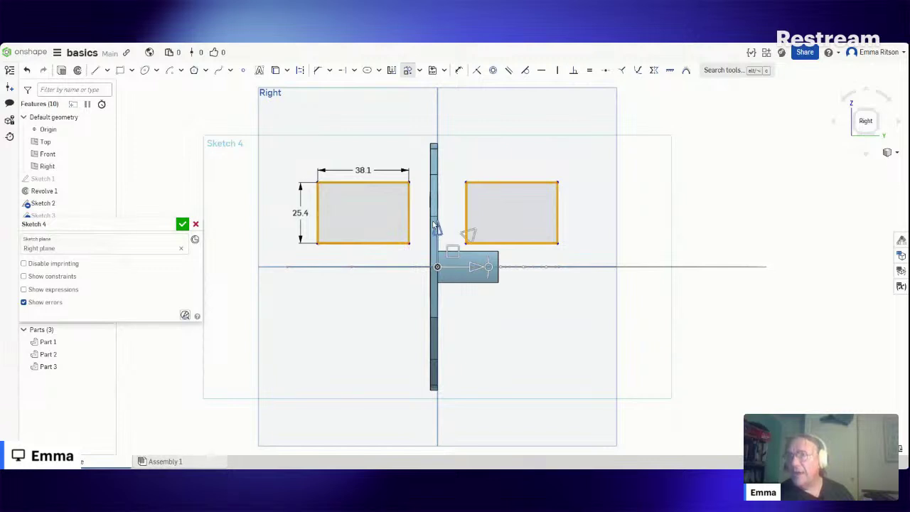
pyautogui.moveTo(433, 225)
pyautogui.mouseDown()
pyautogui.moveTo(434, 173)
pyautogui.moveTo(438, 181)
pyautogui.mouseUp()
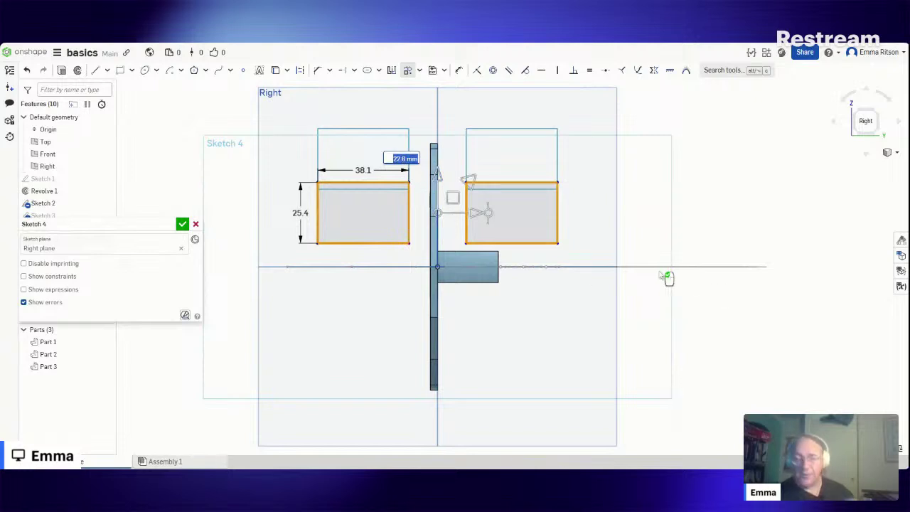
pyautogui.write('2')
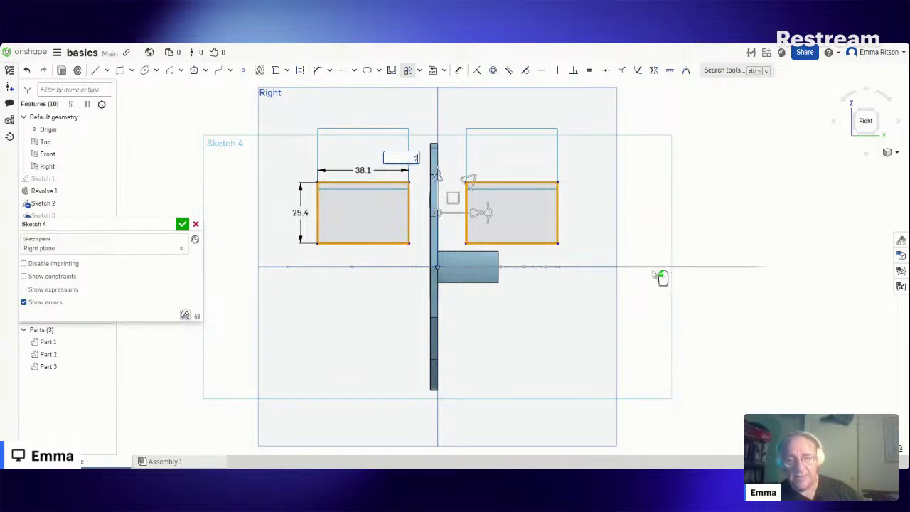
pyautogui.write('5')
pyautogui.press('Return')
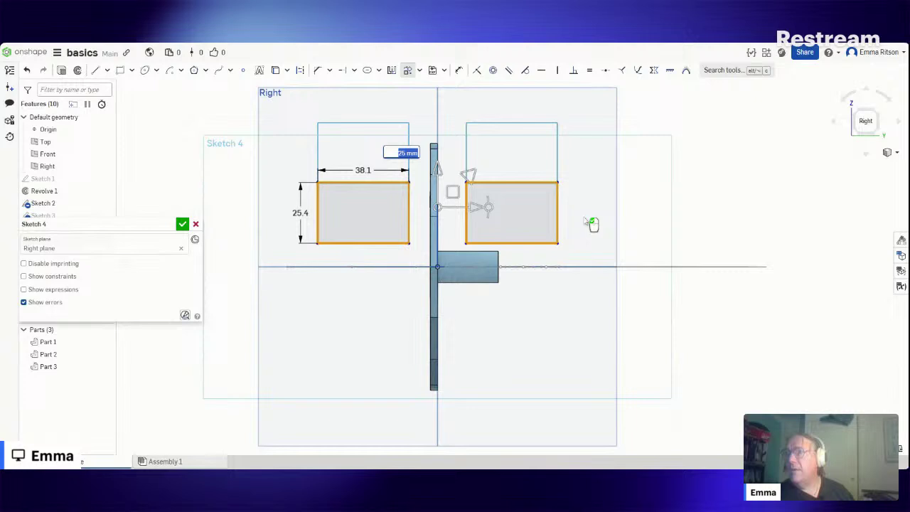
# Step: Start a linear sketch pattern of both rectangles with a vertical count of 3, running downward
pyautogui.press('Escape')
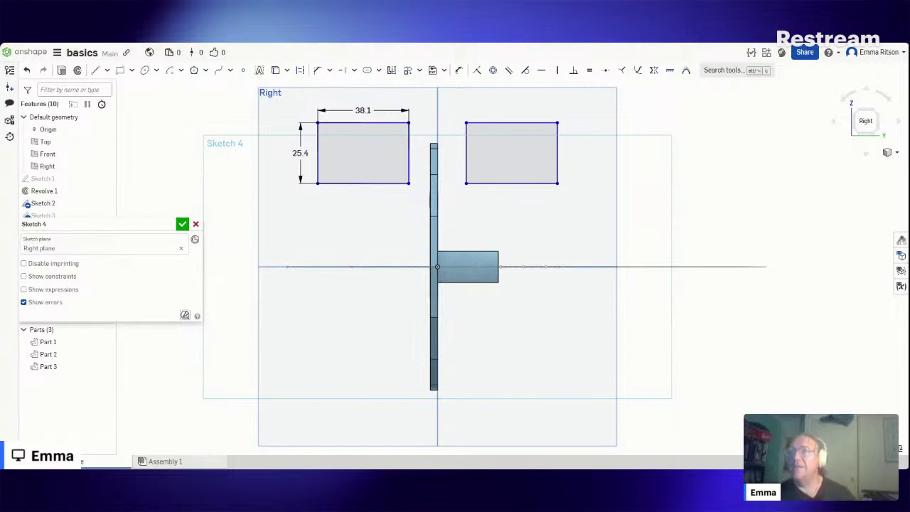
pyautogui.click(419, 71)
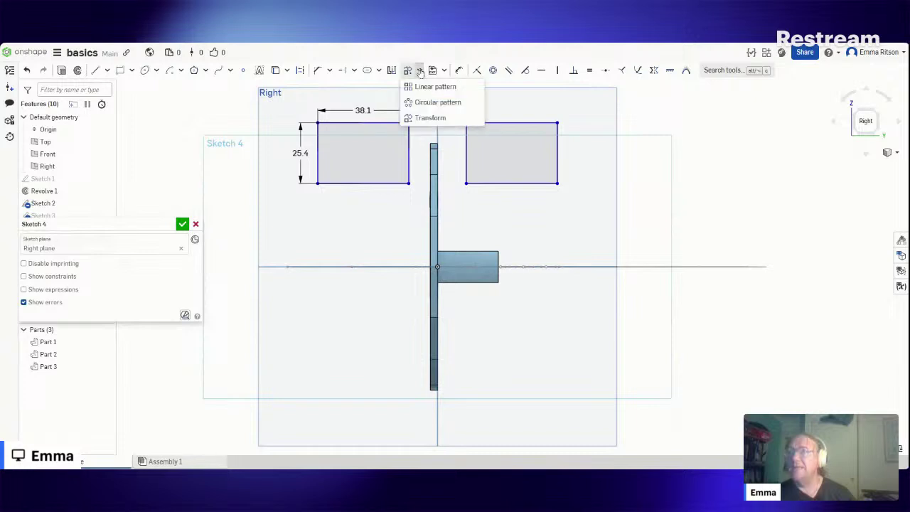
pyautogui.click(423, 86)
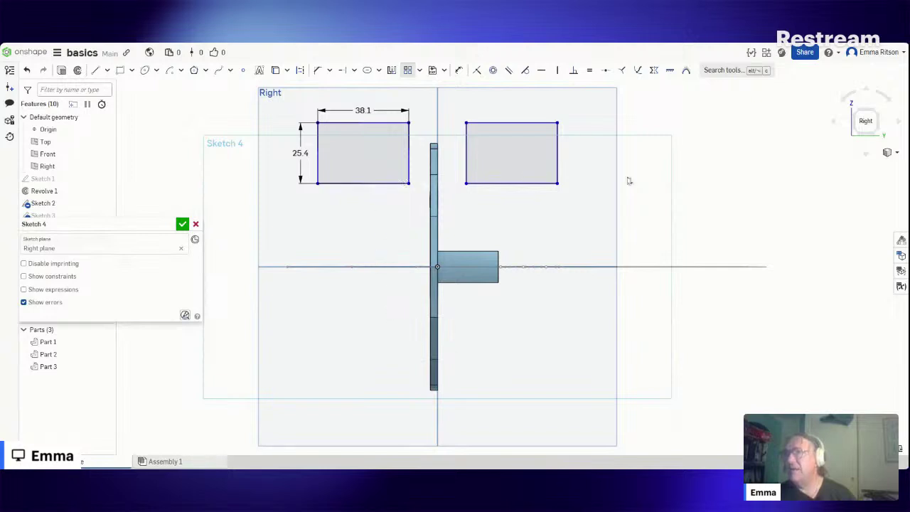
pyautogui.moveTo(601, 99)
pyautogui.mouseDown()
pyautogui.moveTo(256, 177)
pyautogui.moveTo(248, 195)
pyautogui.moveTo(257, 202)
pyautogui.mouseUp()
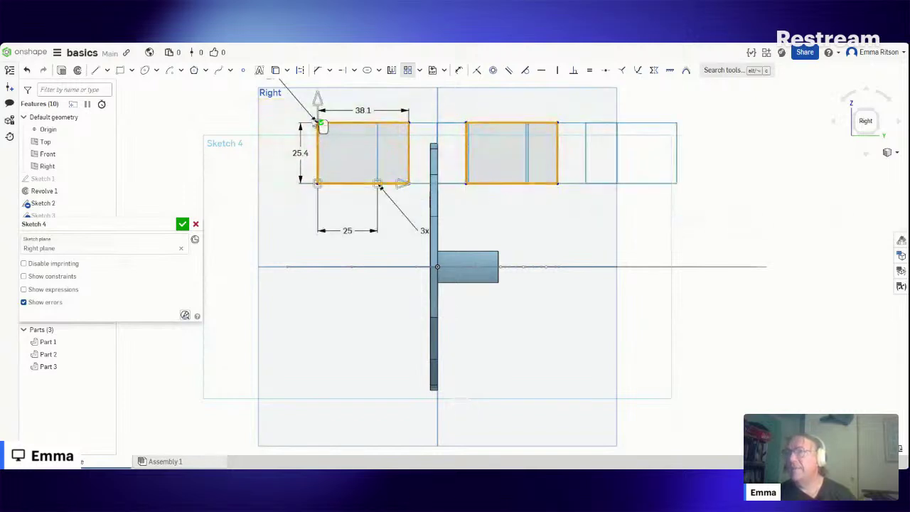
pyautogui.scroll(-5, 368, 193)
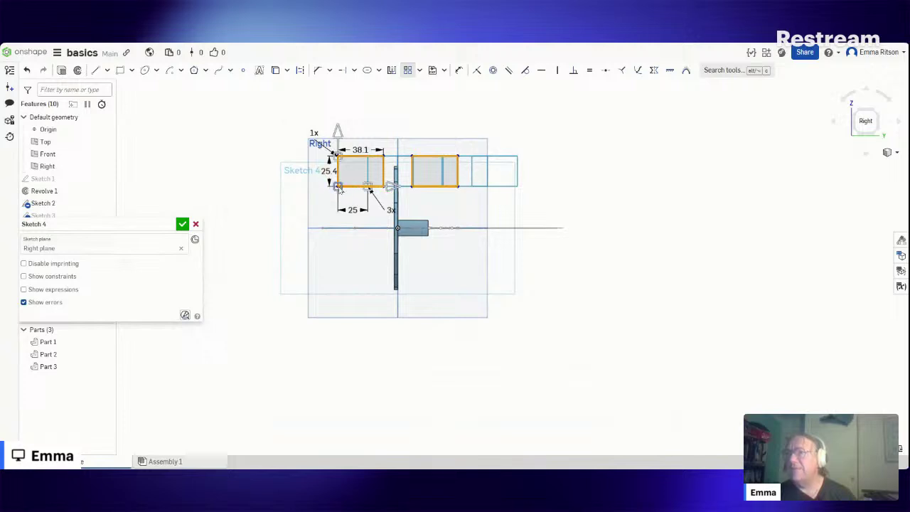
pyautogui.doubleClick(314, 132)
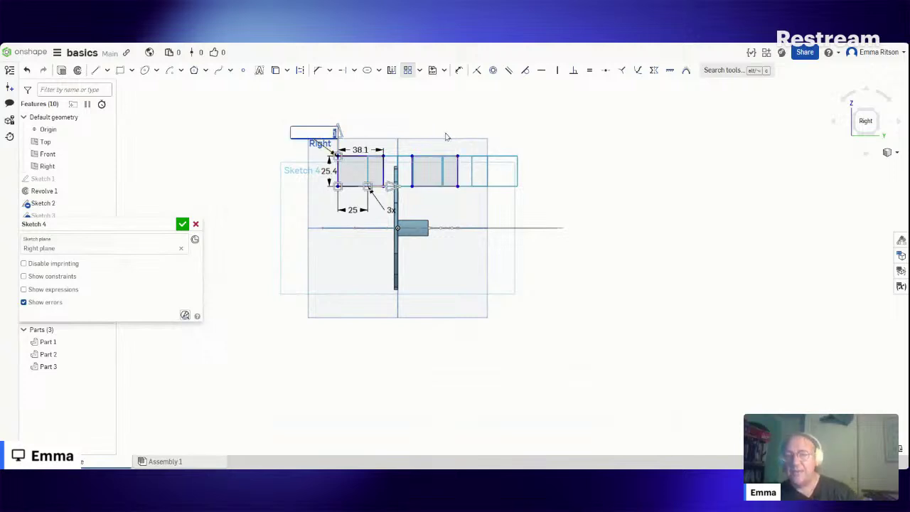
pyautogui.write('3')
pyautogui.press('Return')
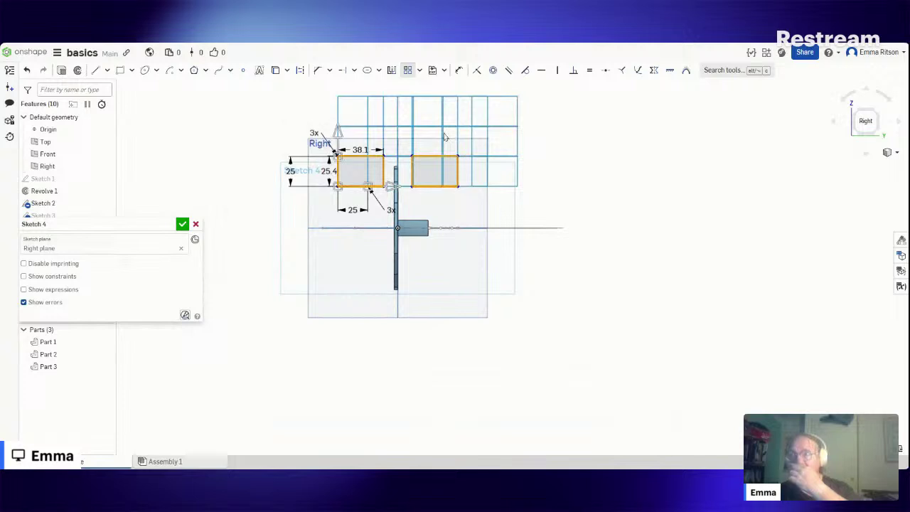
pyautogui.click(338, 133)
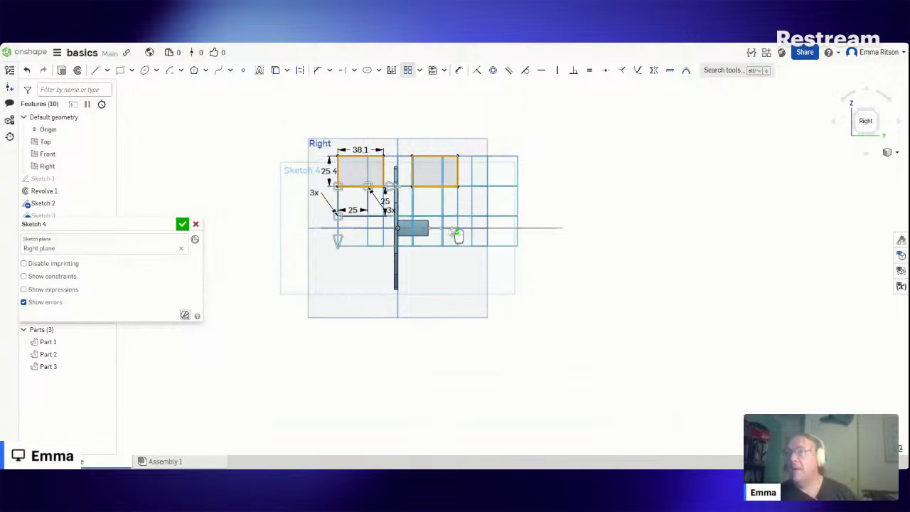
# Step: Set the pattern's horizontal instance count to 1
pyautogui.doubleClick(389, 209)
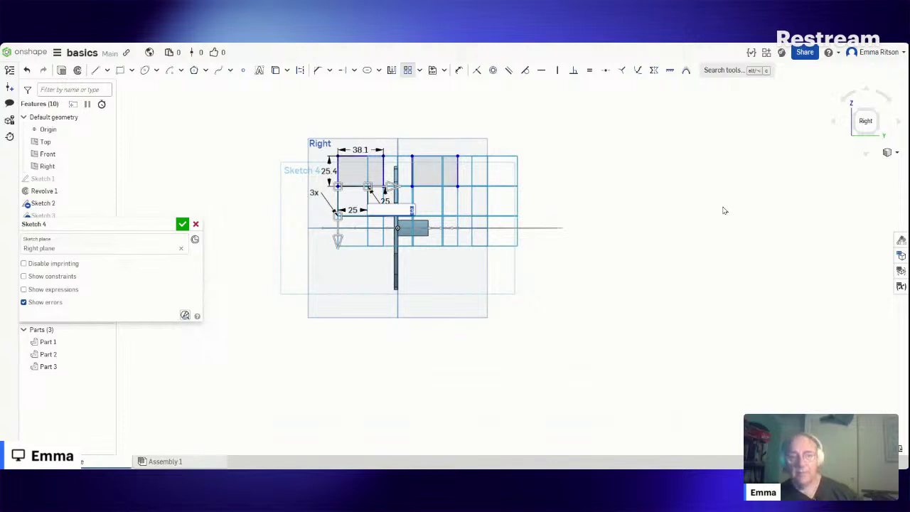
pyautogui.write('1')
pyautogui.press('Return')
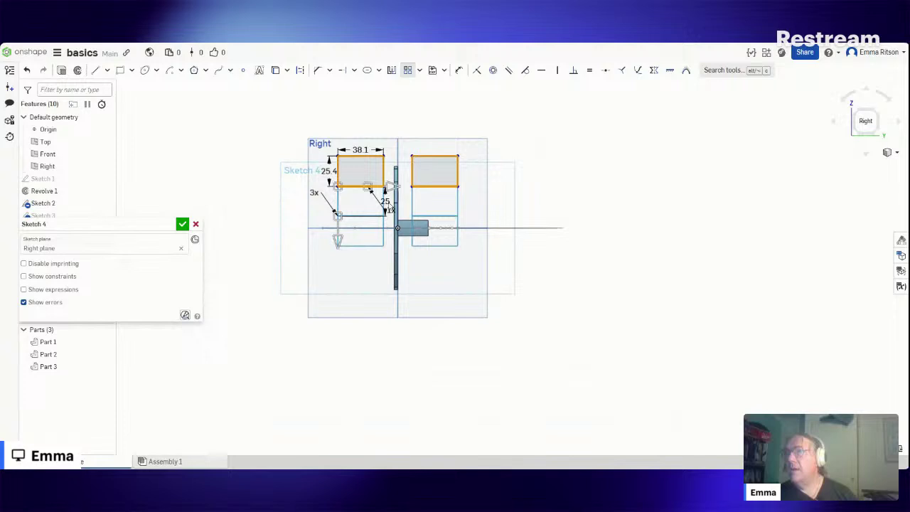
# Step: Move the vertical spacing dimension clear of the rectangles, set it to 40 mm and finish the pattern
pyautogui.moveTo(388, 202); pyautogui.dragTo(541, 202)
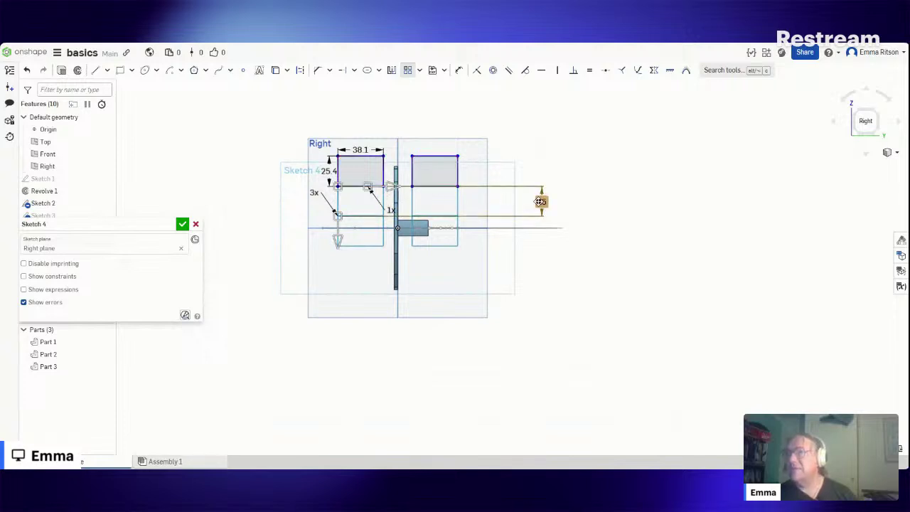
pyautogui.doubleClick(541, 202)
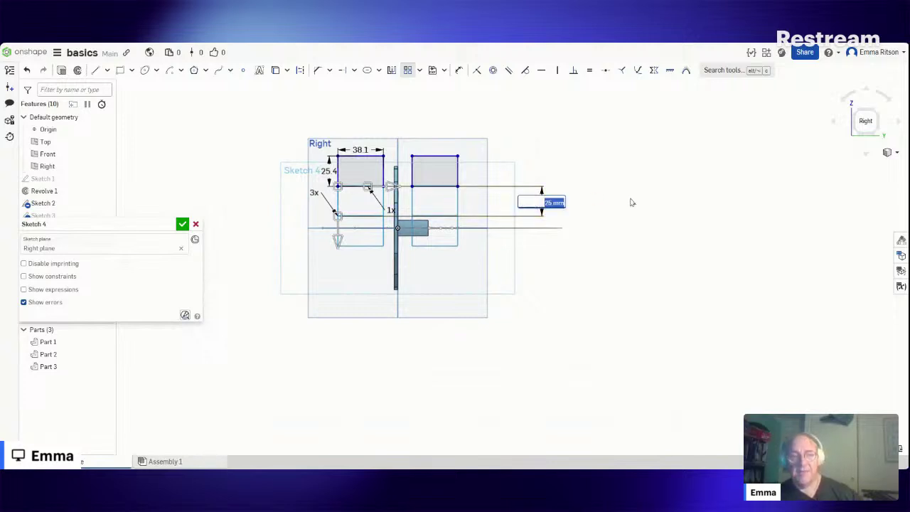
pyautogui.write('40')
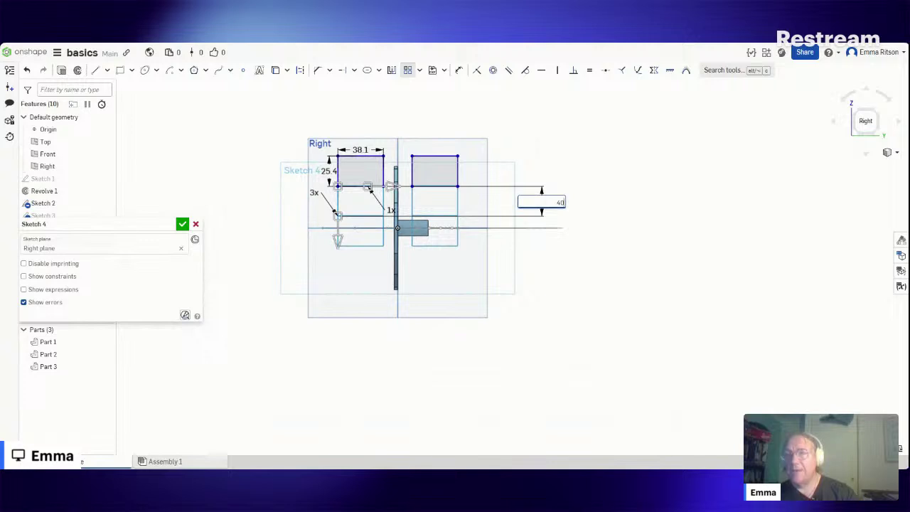
pyautogui.press('Return')
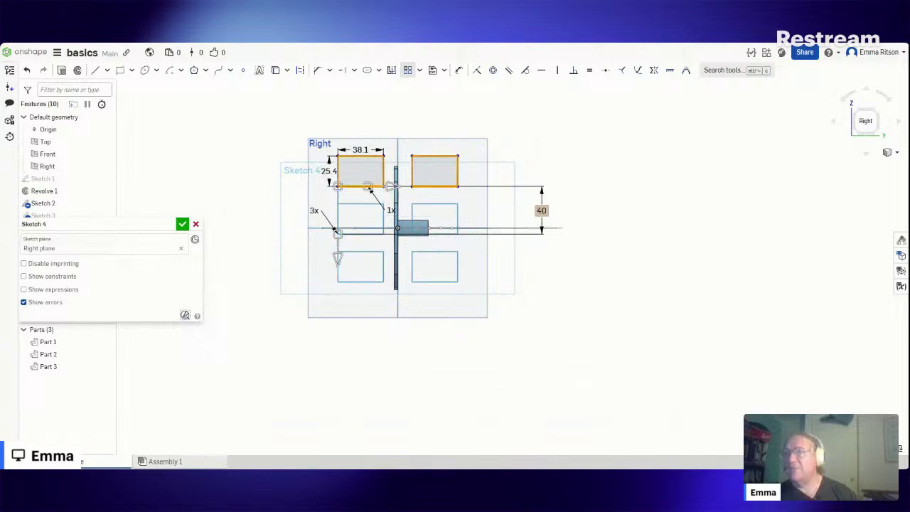
pyautogui.click(563, 261)
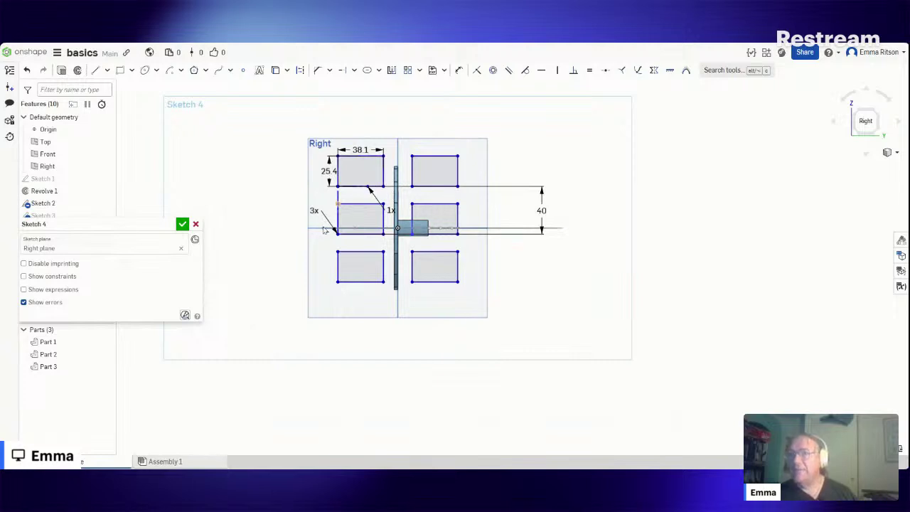
# Step: Move the horizontal count label closer to the first rectangle and try to change that count to 2
pyautogui.moveTo(390, 210); pyautogui.dragTo(372, 192)
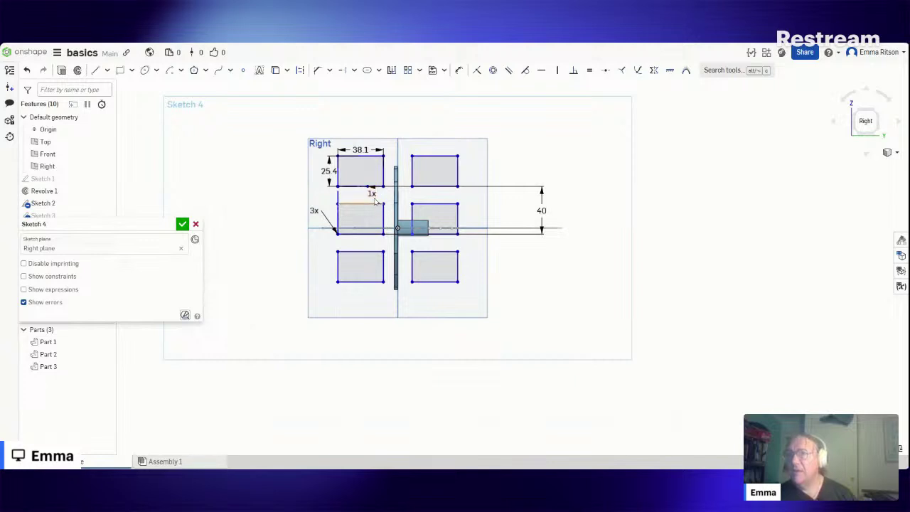
pyautogui.doubleClick(371, 191)
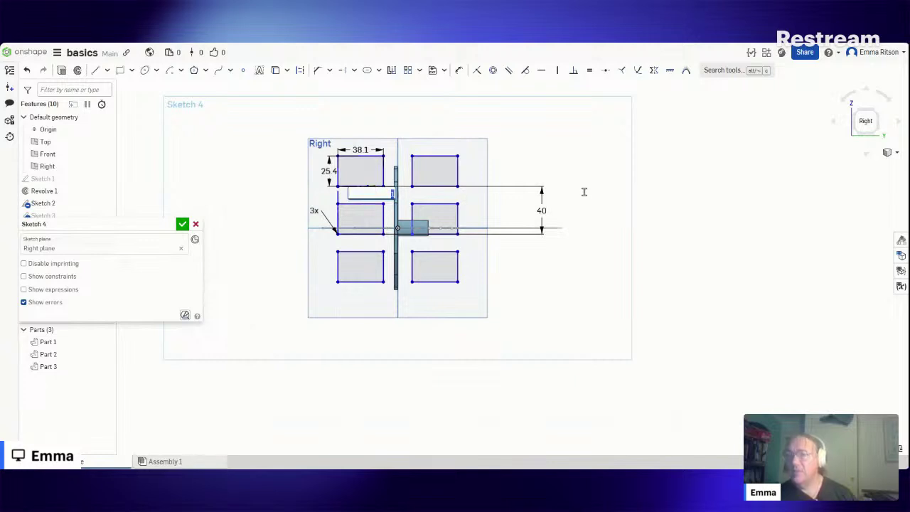
pyautogui.write('2')
pyautogui.press('Return')
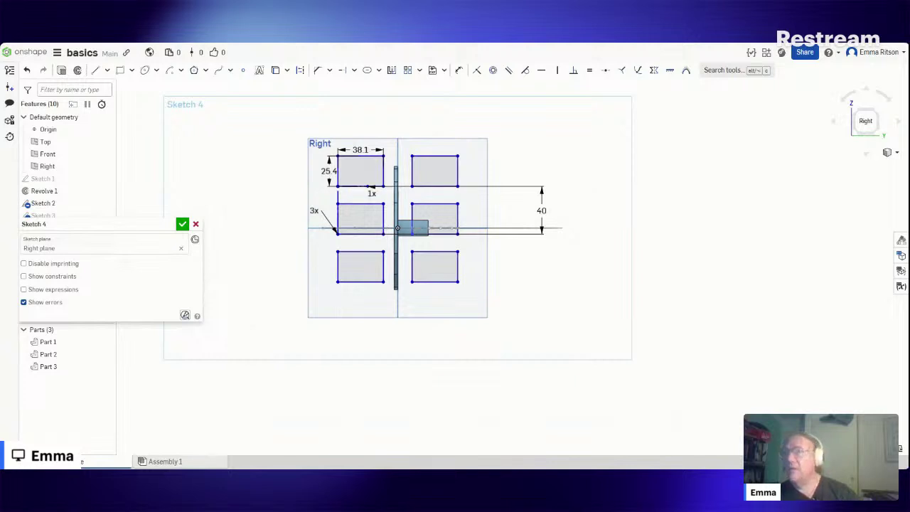
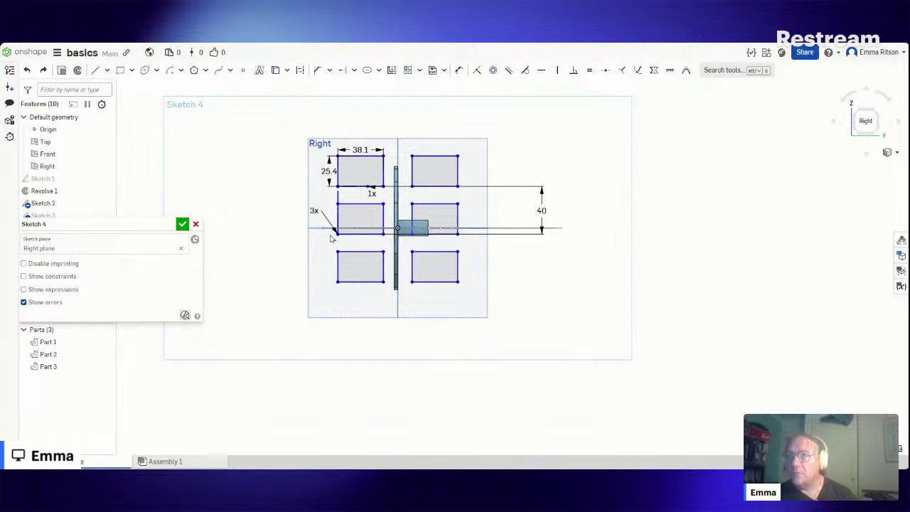
# Step: Change the finished pattern's vertical instance count to 6
pyautogui.doubleClick(314, 210)
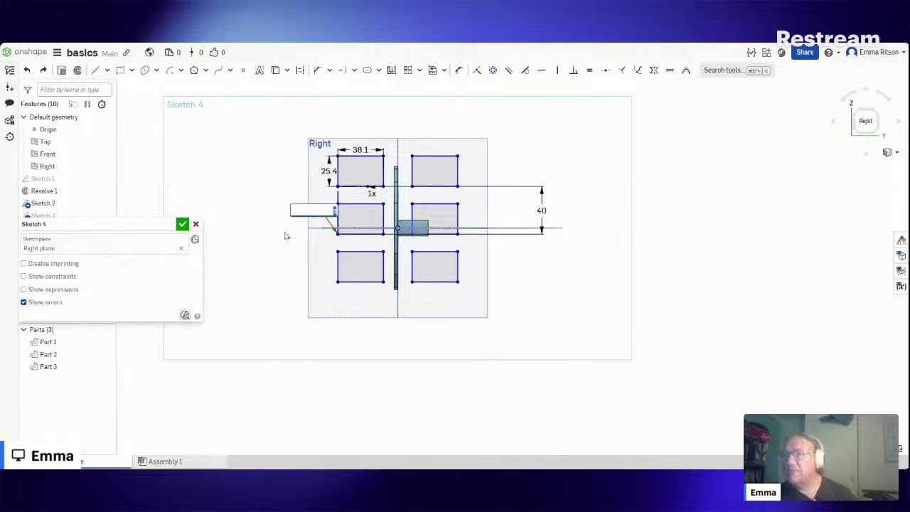
pyautogui.write('6')
pyautogui.press('Return')
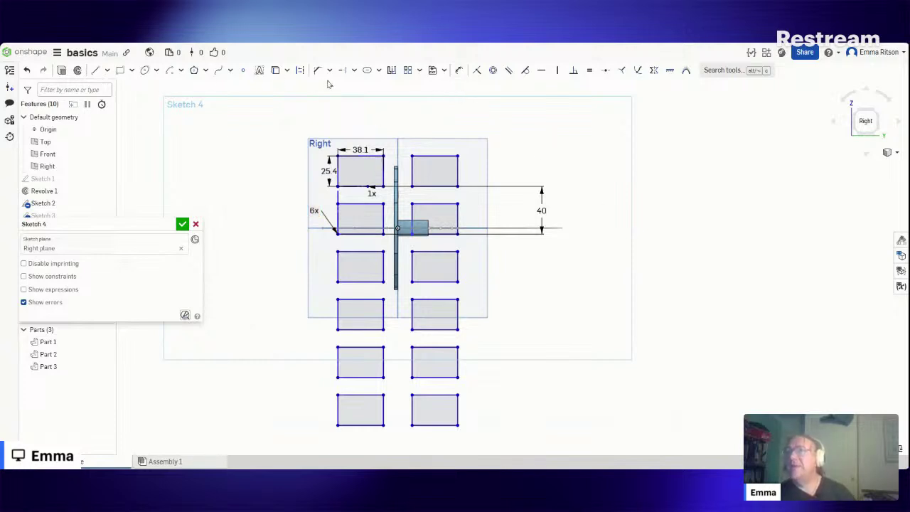
pyautogui.click(420, 70)
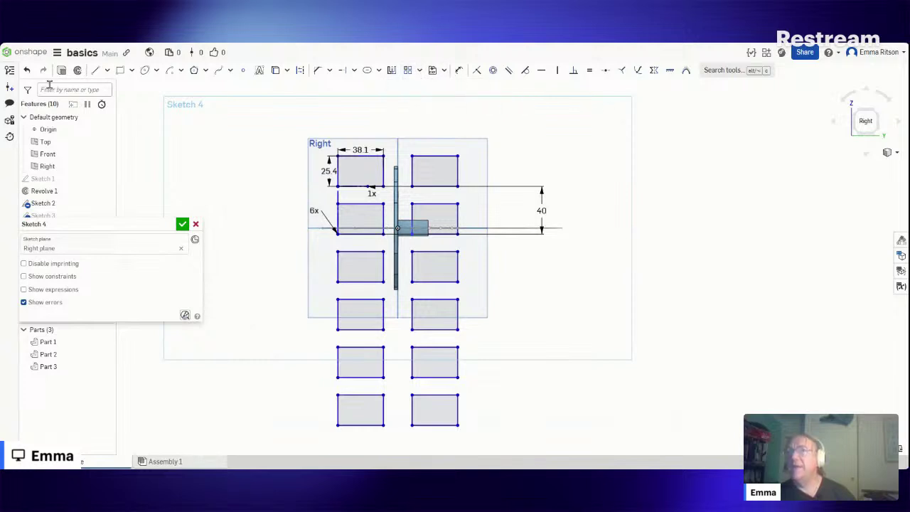
# Step: Sketch a center point circle about 93 mm in diameter in the empty area beside the rectangle pattern
pyautogui.click(156, 71)
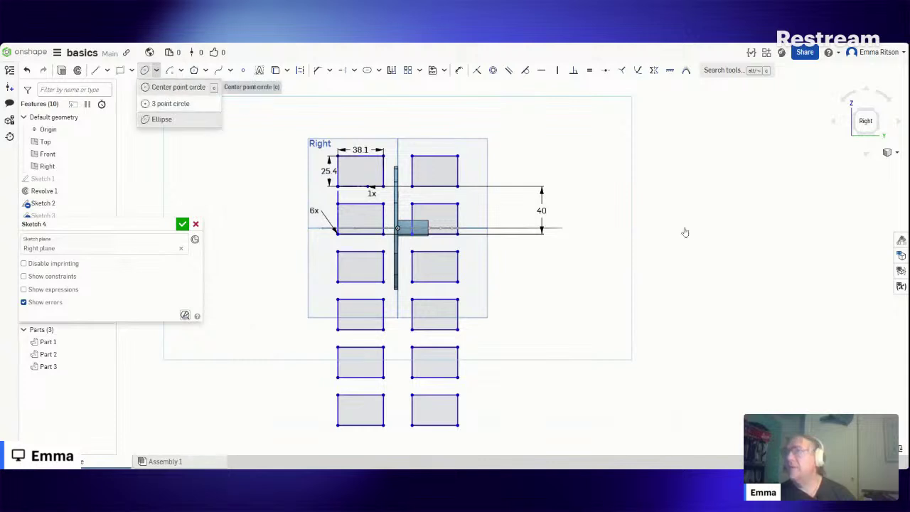
pyautogui.press('c')
pyautogui.click(666, 238)
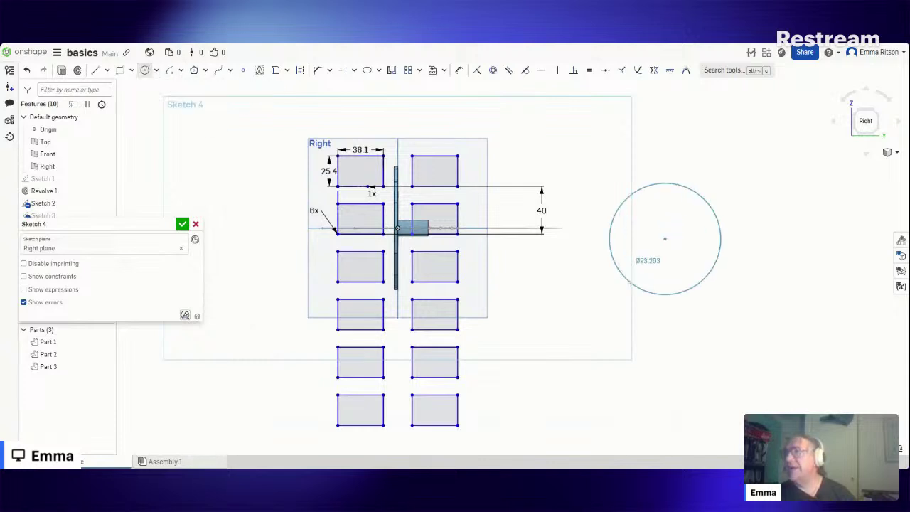
pyautogui.click(626, 277)
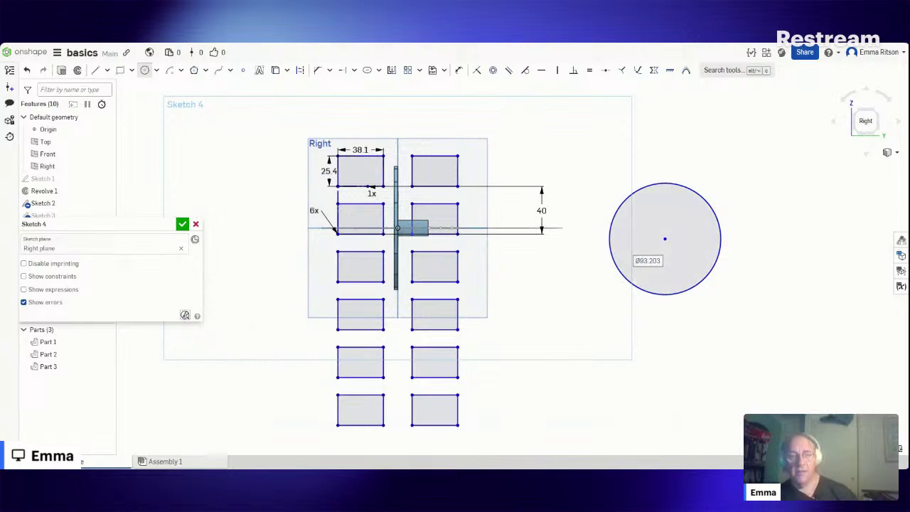
pyautogui.press('Escape')
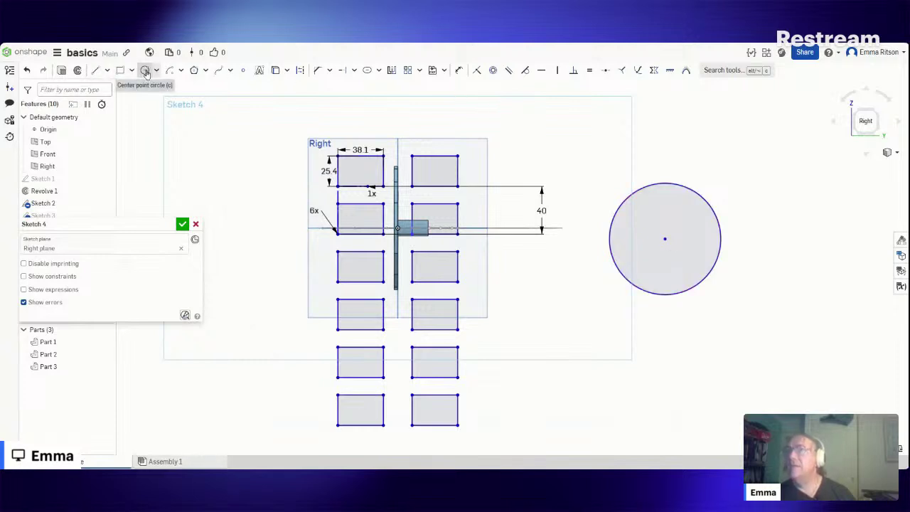
# Step: Draw a horizontal construction line about 64 mm long from the circle's center outward past its edge, toward the rectangles
pyautogui.click(94, 71)
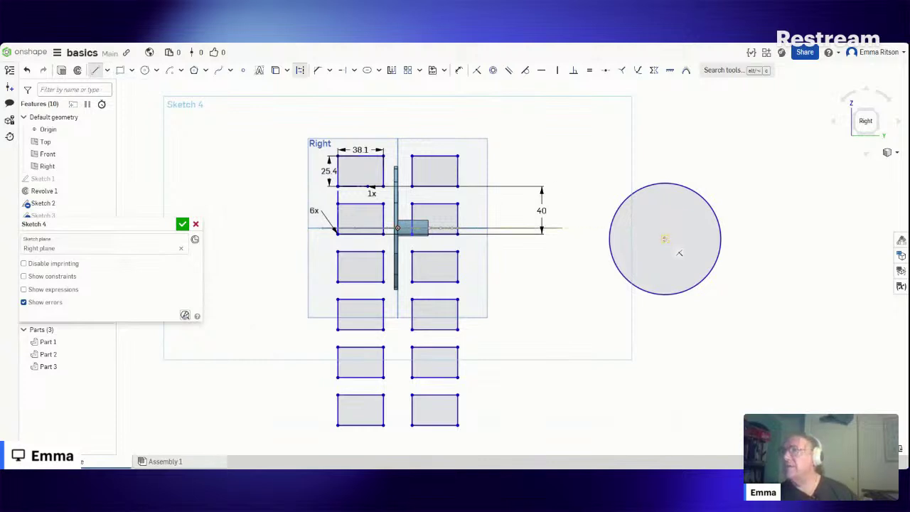
pyautogui.click(664, 239)
pyautogui.click(588, 239)
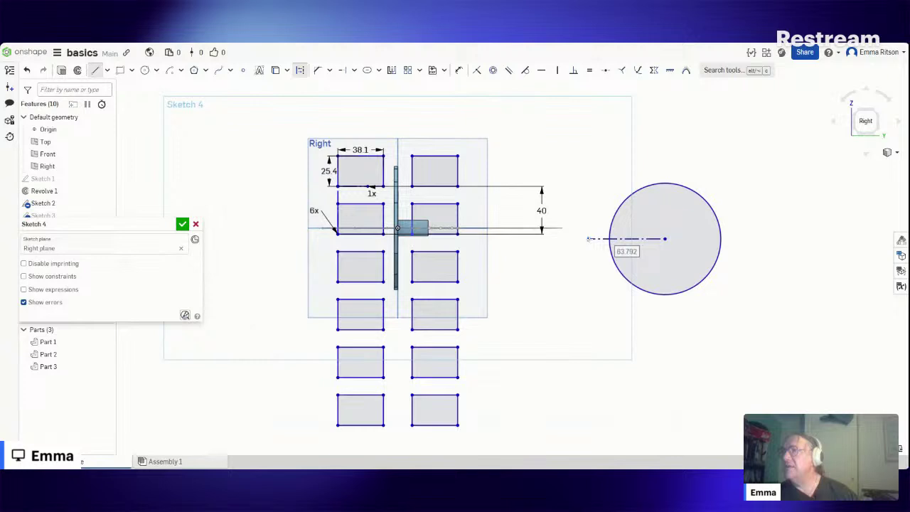
pyautogui.press('Escape')
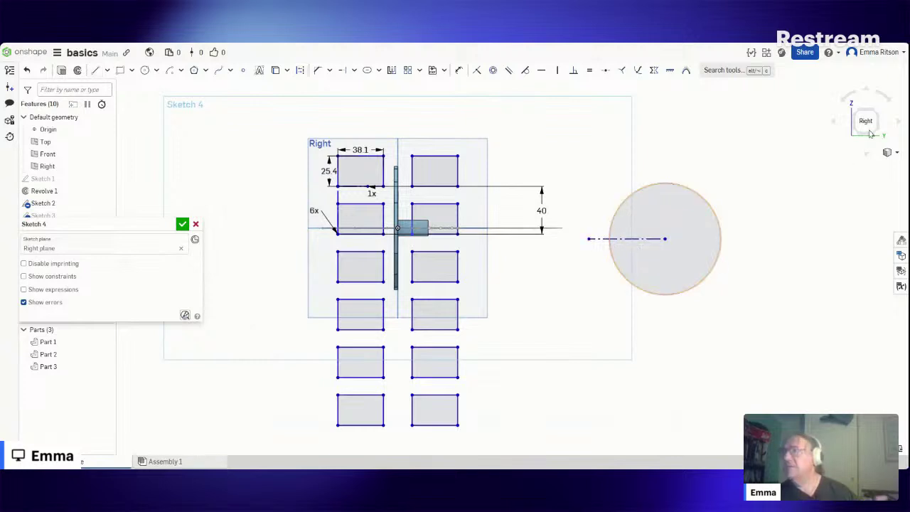
# Step: Sketch a six-sided polygon centred where the construction line crosses the circle's edge, with a diameter of 20 mm
pyautogui.click(194, 70)
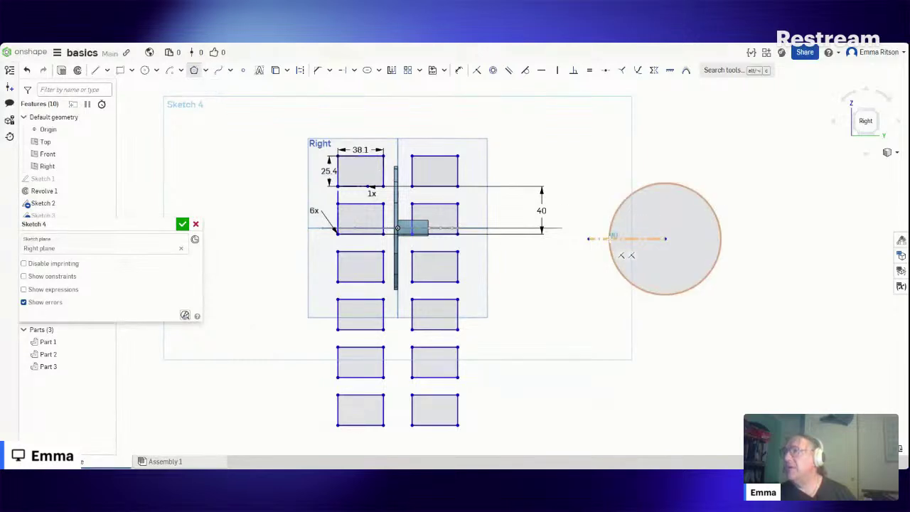
pyautogui.click(609, 238)
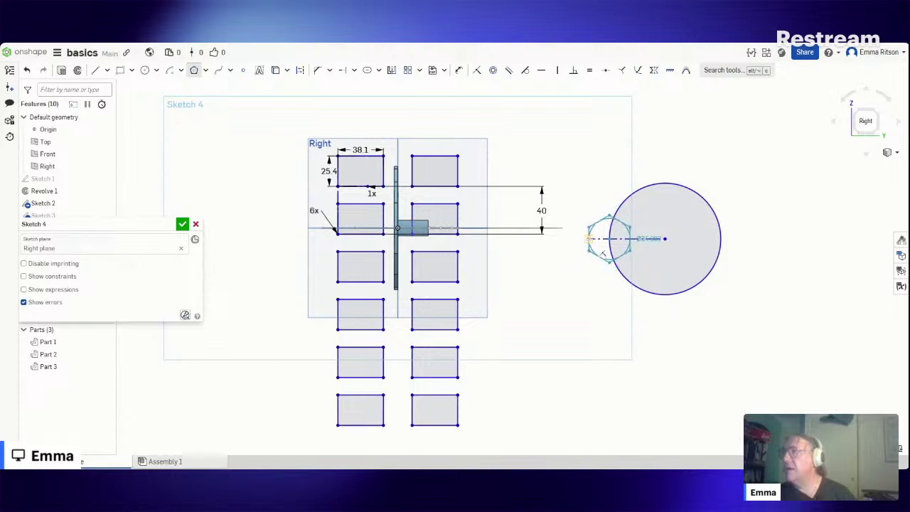
pyautogui.write('26')
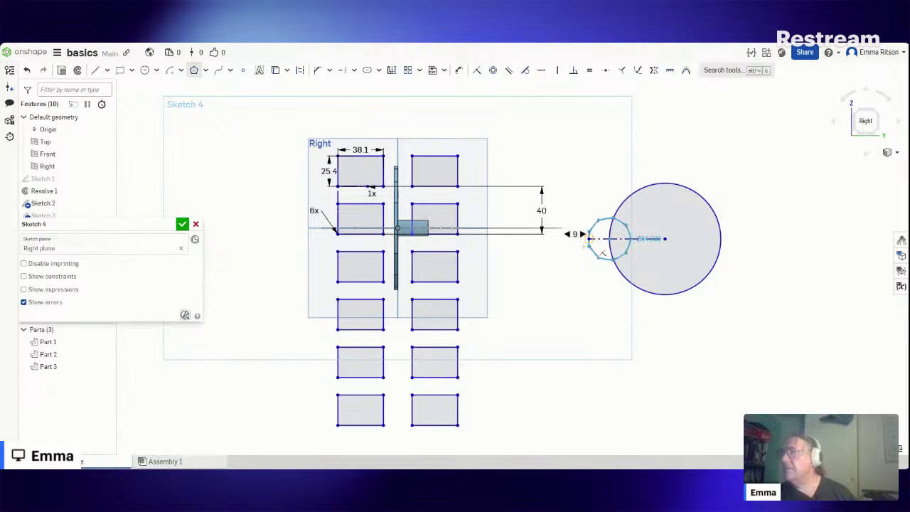
pyautogui.write('21')
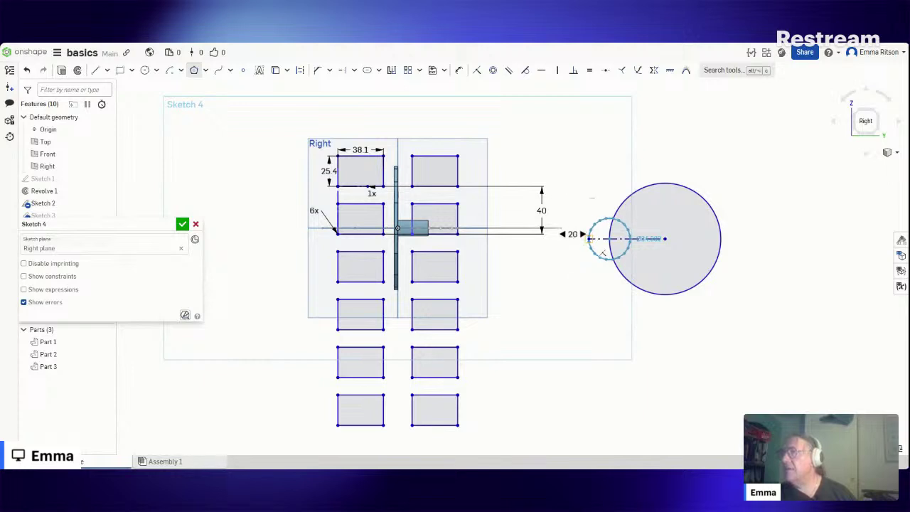
pyautogui.write('30')
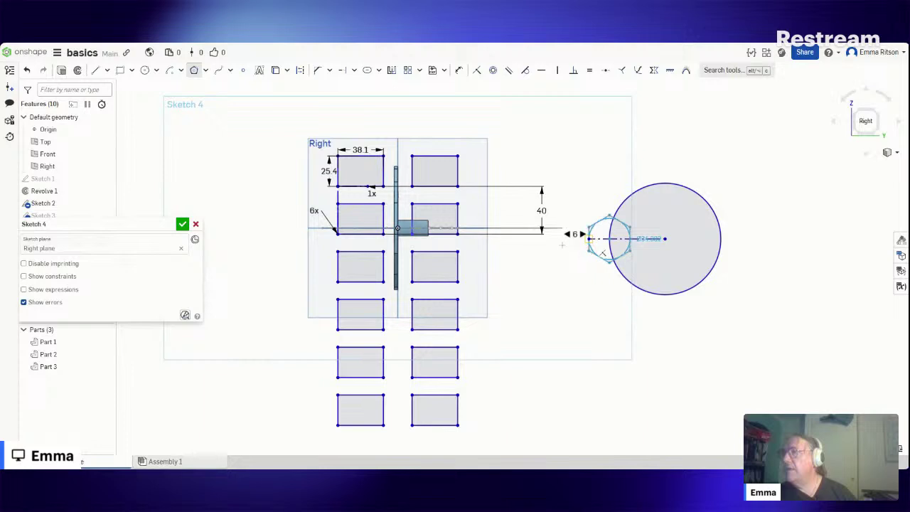
pyautogui.write('11')
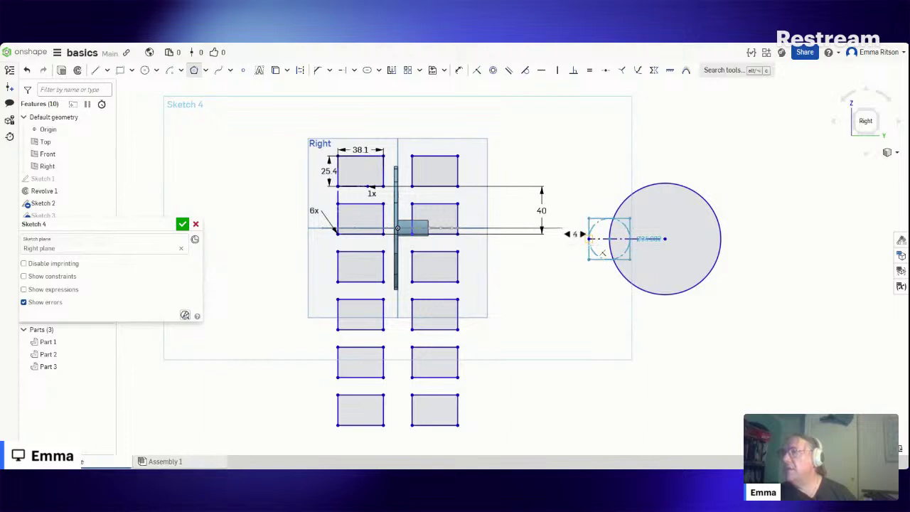
pyautogui.write('6')
pyautogui.press('Return')
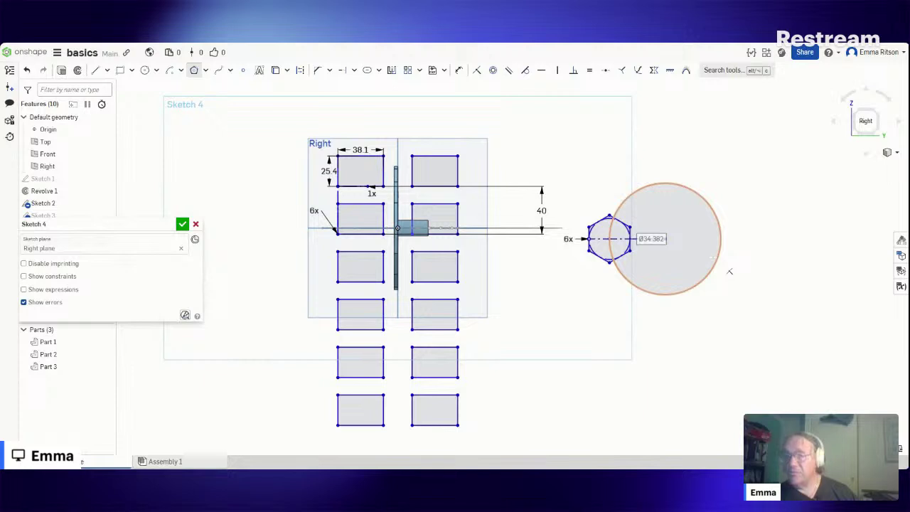
pyautogui.write('2')
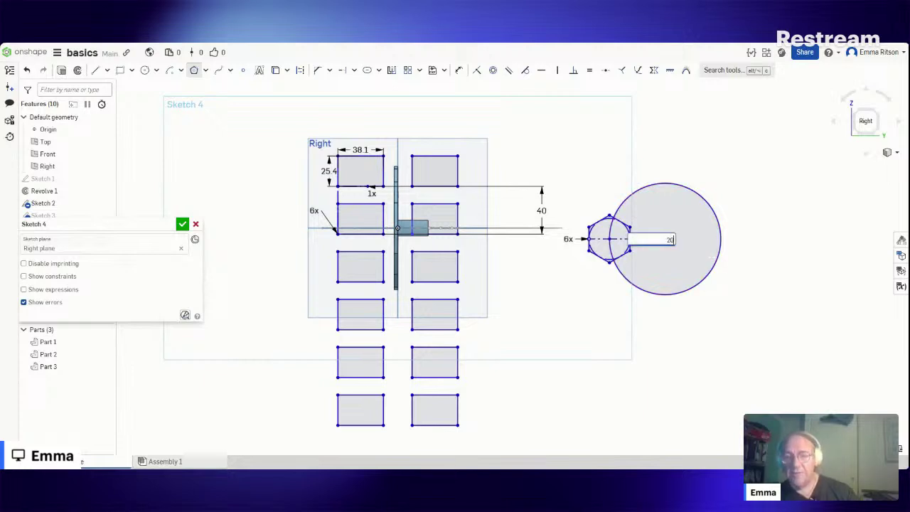
pyautogui.write('0')
pyautogui.press('Return')
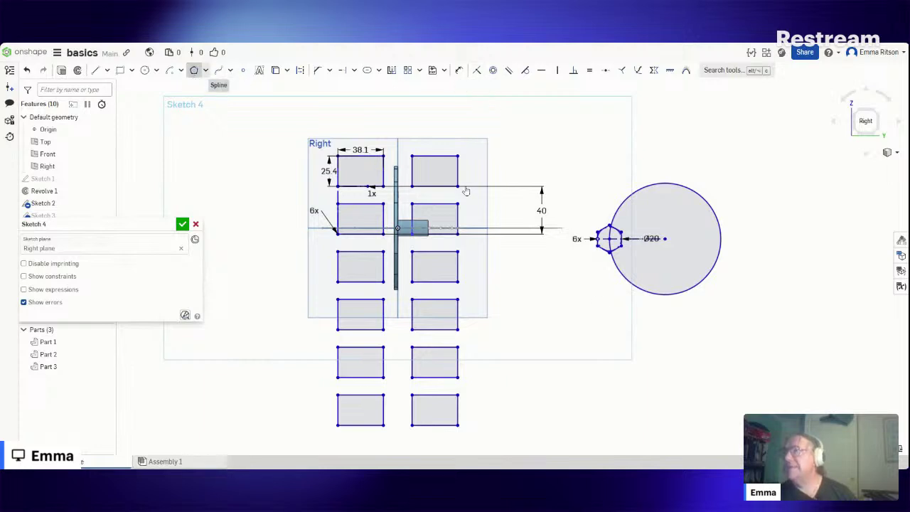
# Step: Convert the large circle running through the hexagon into construction geometry
pyautogui.click(612, 269)
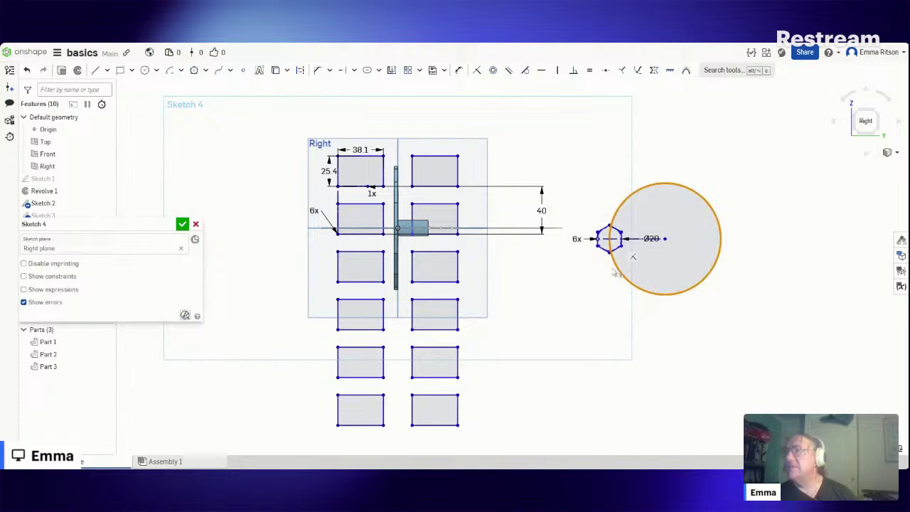
pyautogui.click(300, 69)
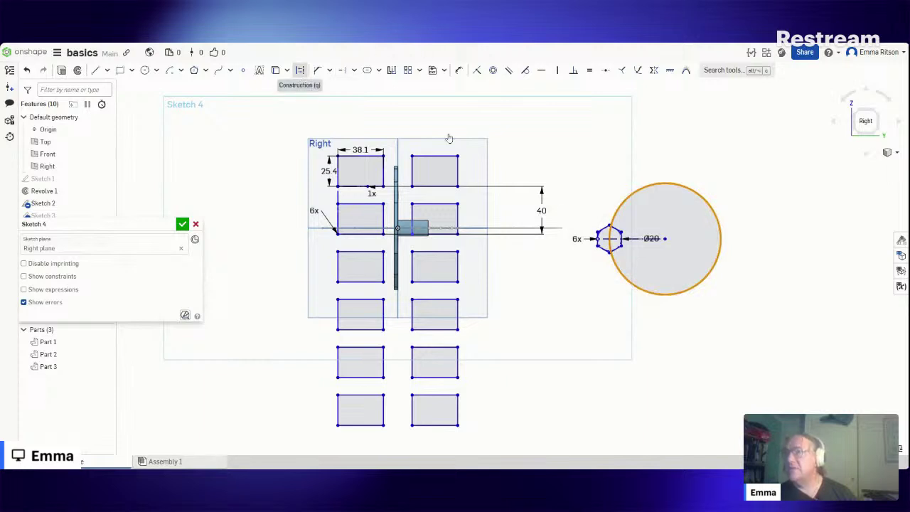
pyautogui.click(724, 321)
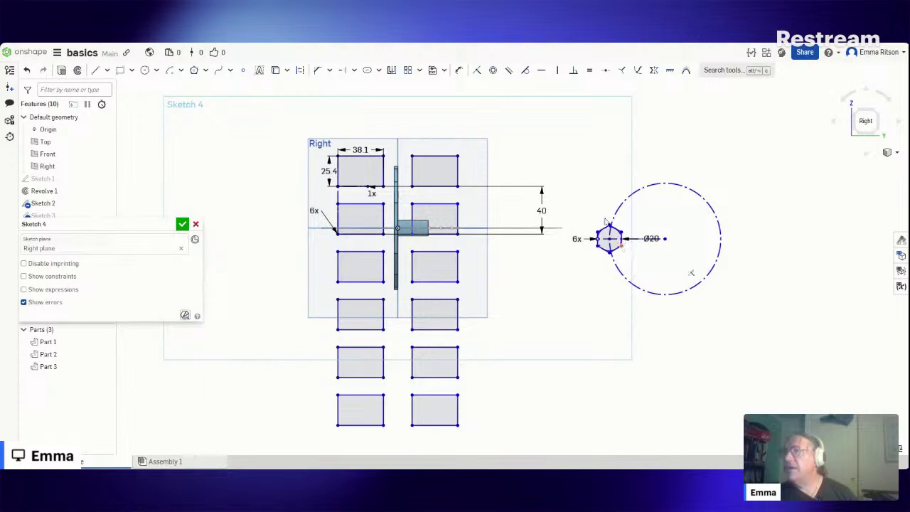
# Step: Create a circular sketch pattern of the hexagon, with its rotation center on the construction circle's center point
pyautogui.click(420, 70)
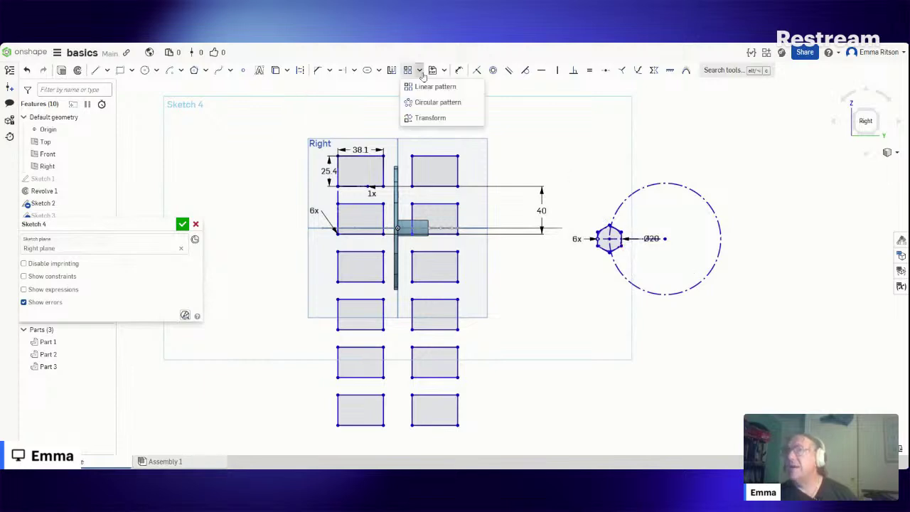
pyautogui.click(427, 104)
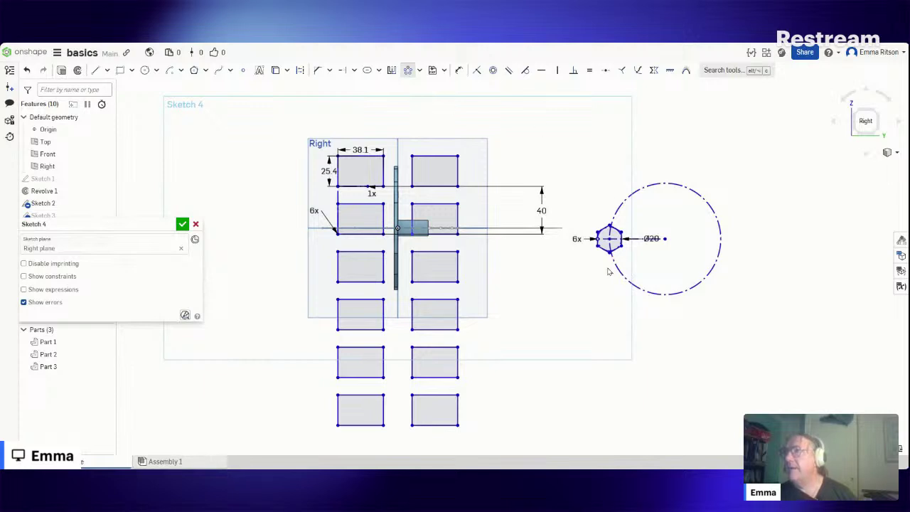
pyautogui.moveTo(609, 281); pyautogui.dragTo(547, 276)
pyautogui.moveTo(580, 193); pyautogui.dragTo(631, 274)
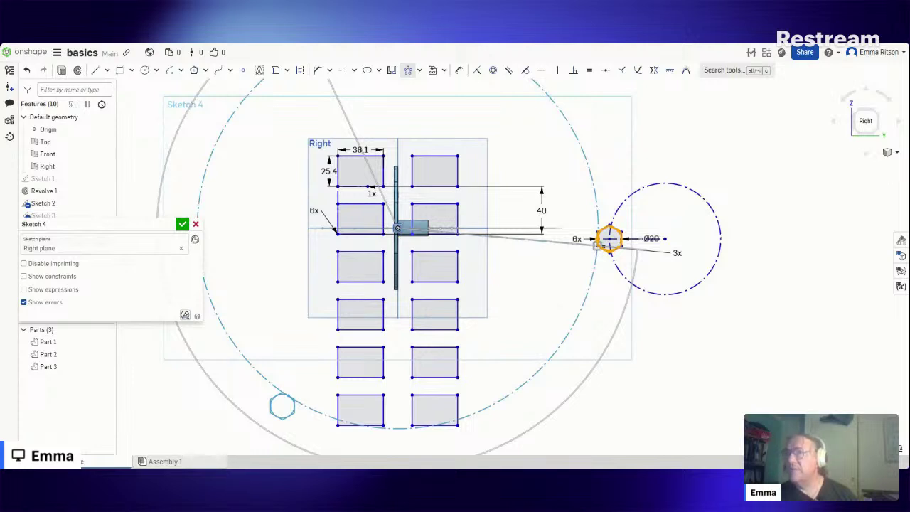
pyautogui.moveTo(468, 258)
pyautogui.mouseDown()
pyautogui.moveTo(578, 284)
pyautogui.moveTo(617, 281)
pyautogui.moveTo(665, 241)
pyautogui.mouseUp()
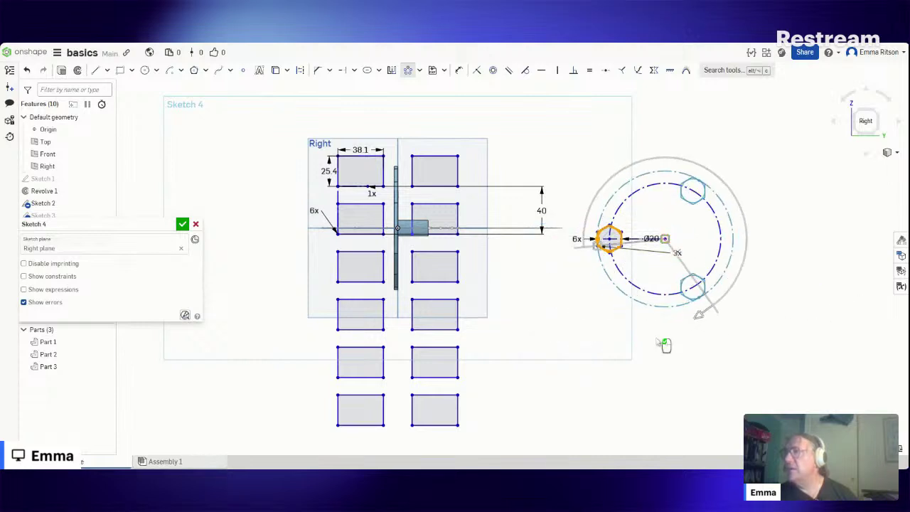
pyautogui.click(620, 331)
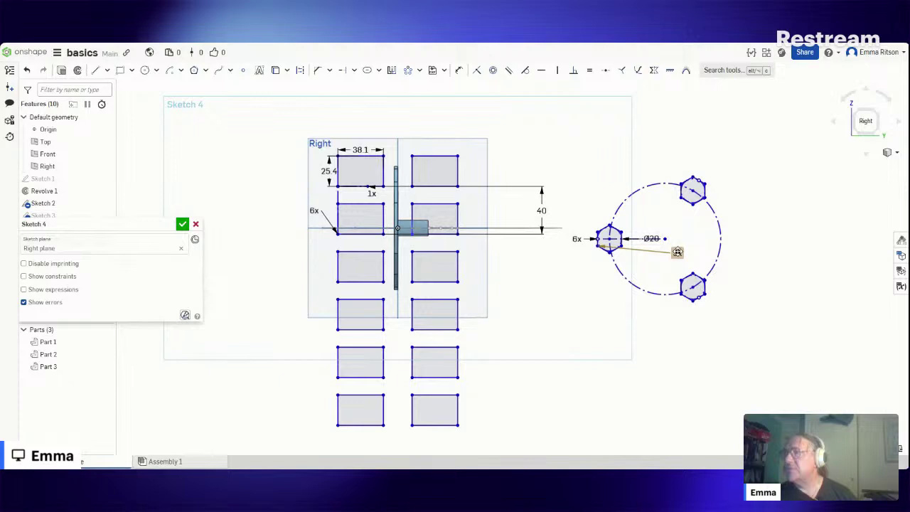
# Step: Set the circular pattern's instance count to 7
pyautogui.doubleClick(678, 252)
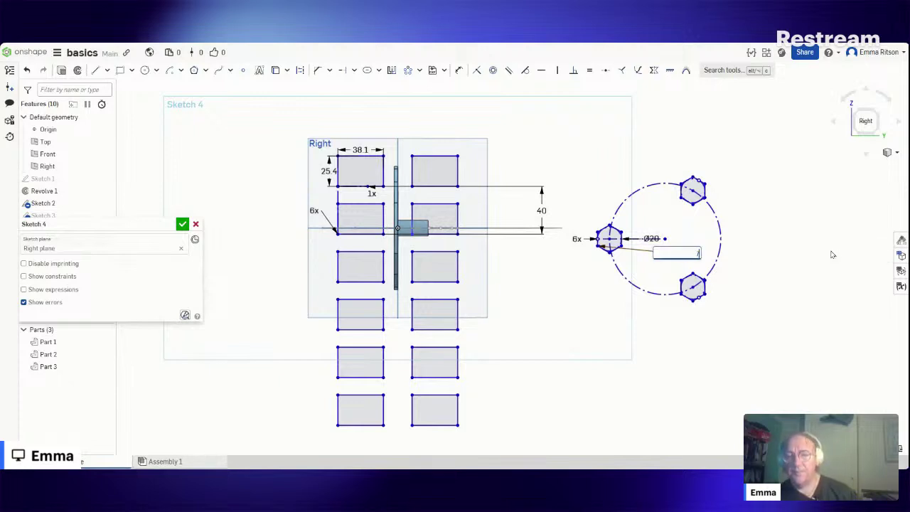
pyautogui.write('7')
pyautogui.press('Return')
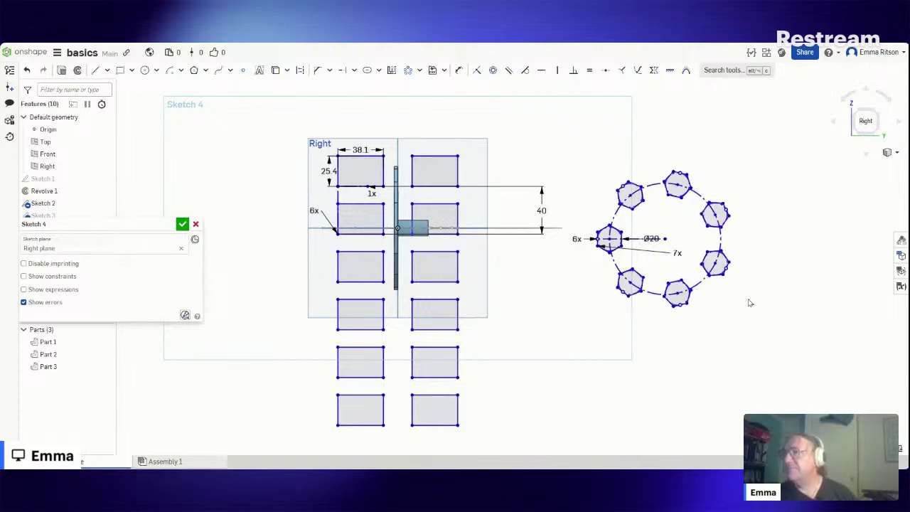
# Step: Start a new solid Revolve from Sketch 4 and replace its profile selection with only the seven patterned hexagons
pyautogui.moveTo(749, 303)
pyautogui.mouseDown(button='right')
pyautogui.moveTo(769, 296)
pyautogui.moveTo(757, 314)
pyautogui.mouseUp(button='right')
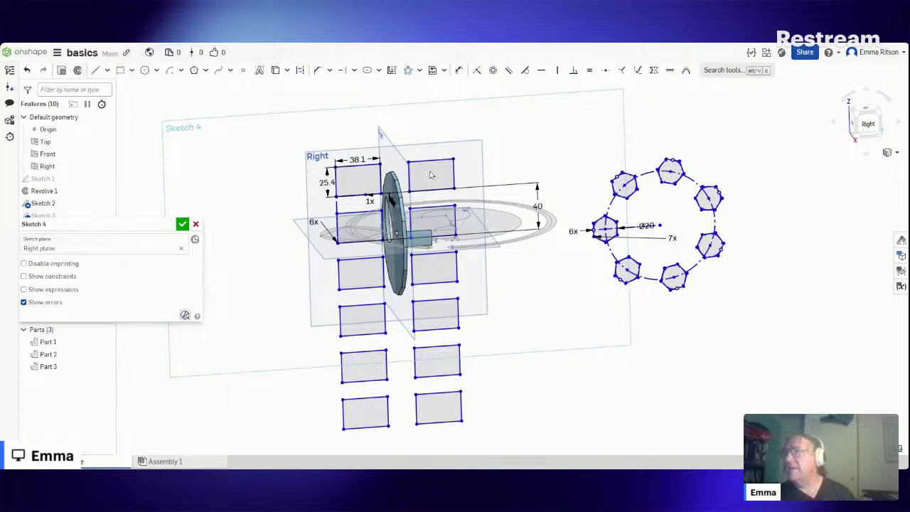
pyautogui.scroll(-5, 693, 307)
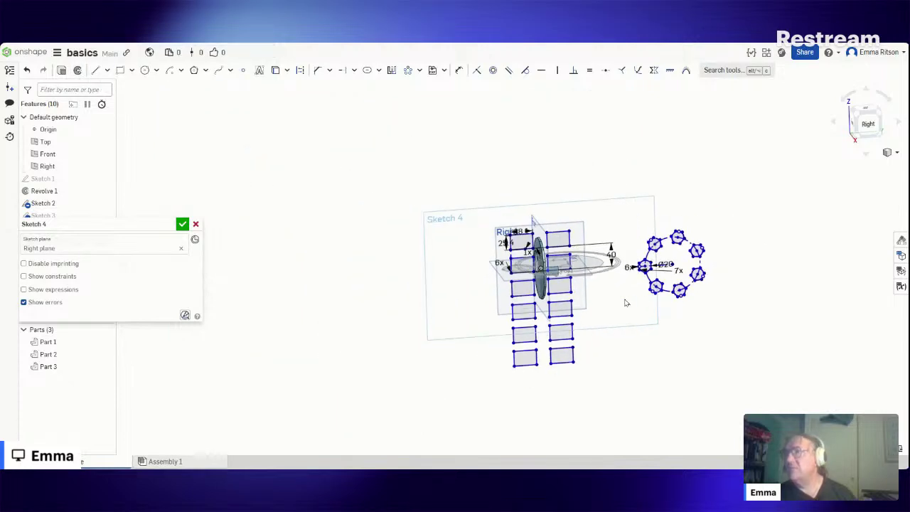
pyautogui.moveTo(625, 300)
pyautogui.mouseDown(button='right')
pyautogui.moveTo(575, 318)
pyautogui.moveTo(652, 311)
pyautogui.moveTo(638, 317)
pyautogui.mouseUp(button='right')
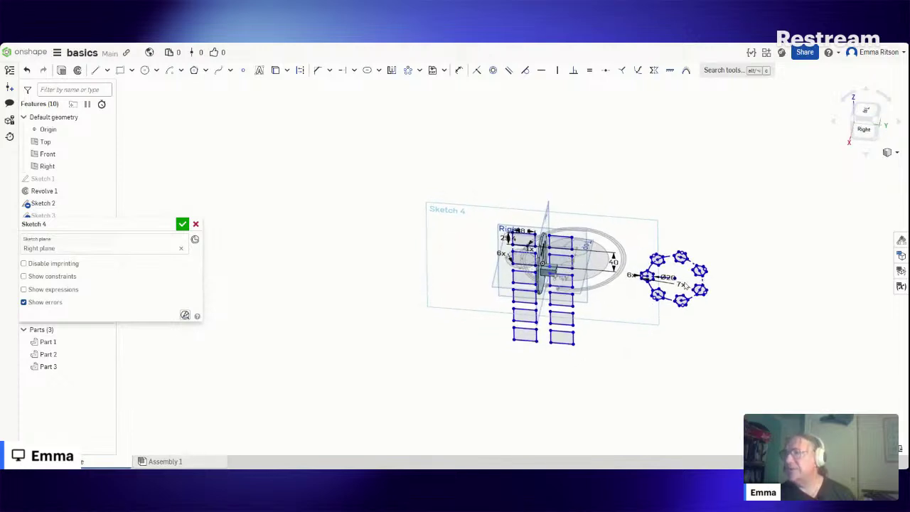
pyautogui.click(78, 72)
pyautogui.press('Return')
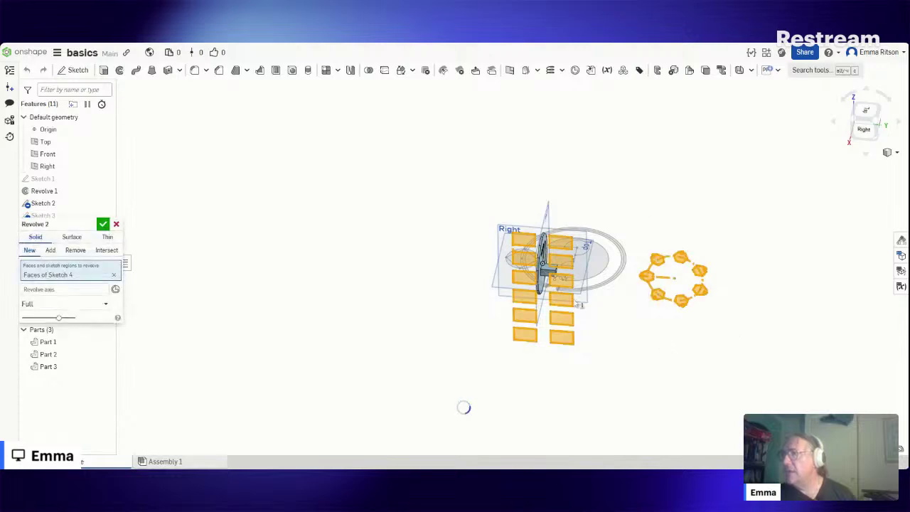
pyautogui.scroll(2, 544, 265)
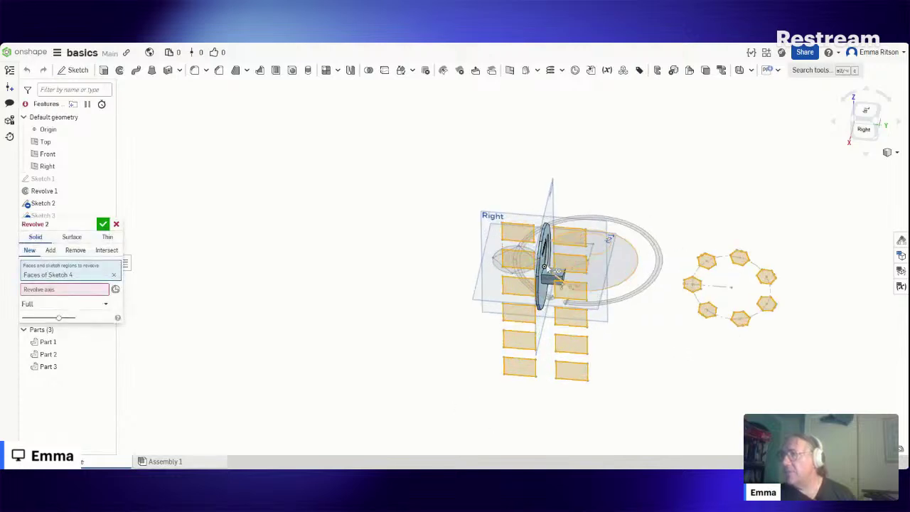
pyautogui.scroll(2, 553, 270)
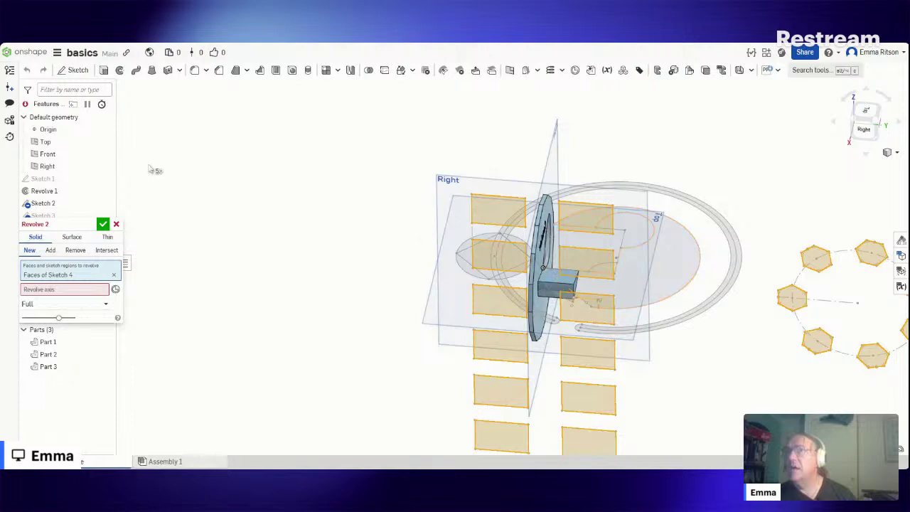
pyautogui.scroll(-3, 739, 332)
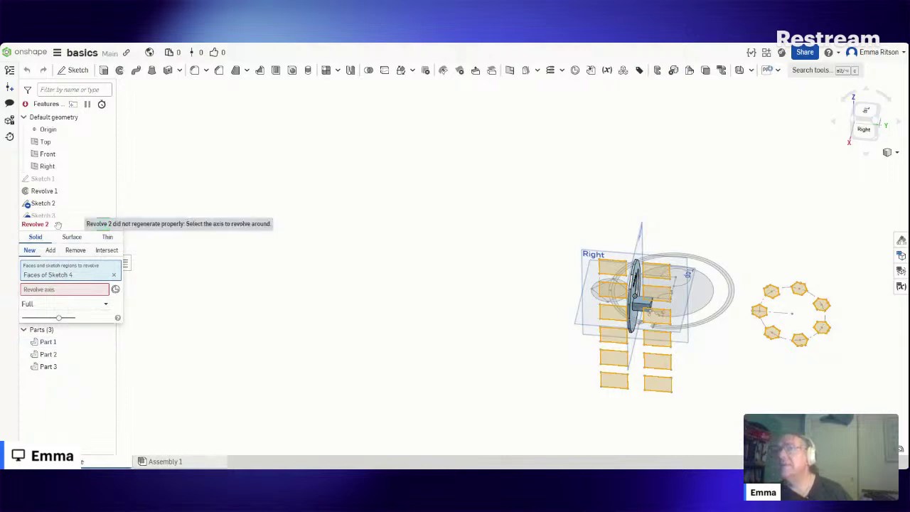
pyautogui.moveTo(58, 224); pyautogui.dragTo(375, 147)
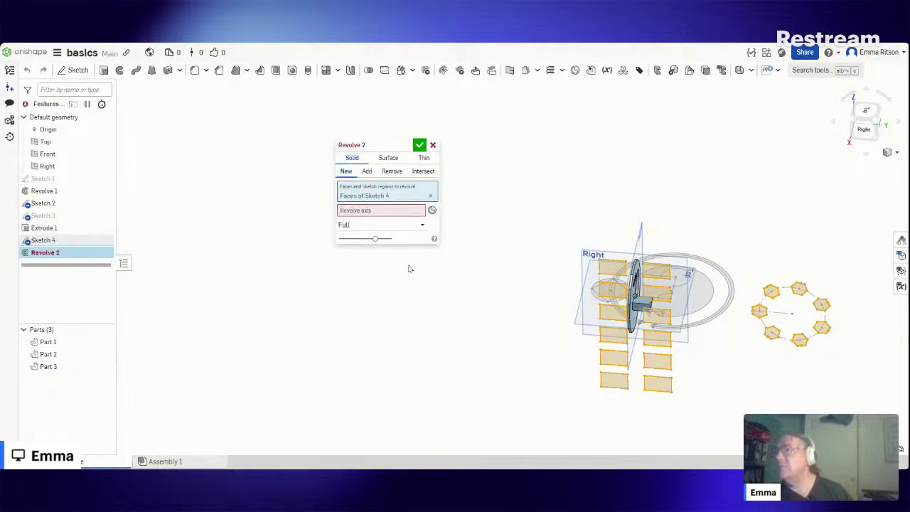
pyautogui.click(431, 195)
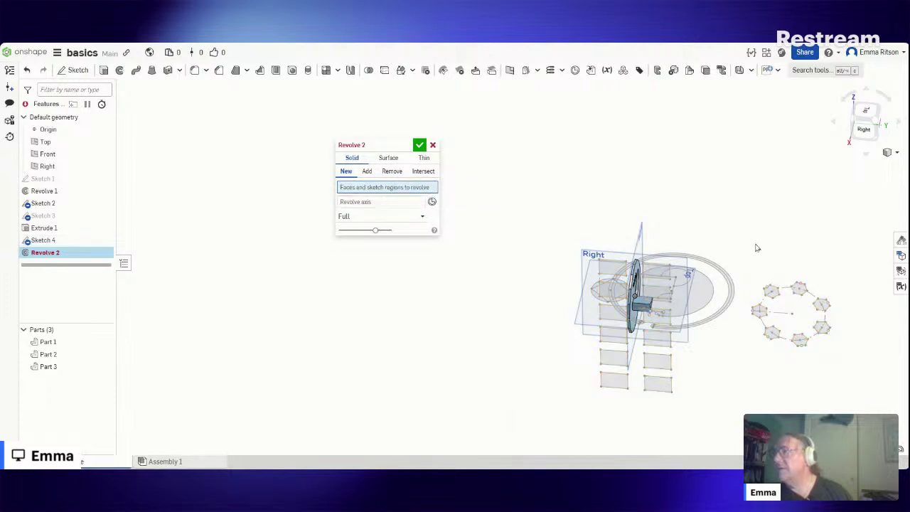
pyautogui.moveTo(741, 254)
pyautogui.mouseDown()
pyautogui.moveTo(829, 376)
pyautogui.moveTo(849, 372)
pyautogui.mouseUp()
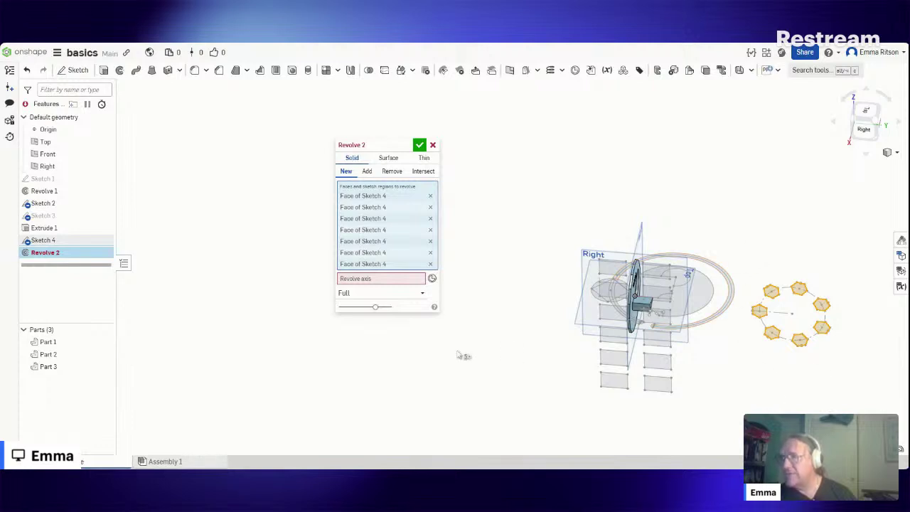
# Step: Use the vertical edge nearest the hexagons, on the third rectangle of the closer column, as the revolve axis
pyautogui.click(385, 282)
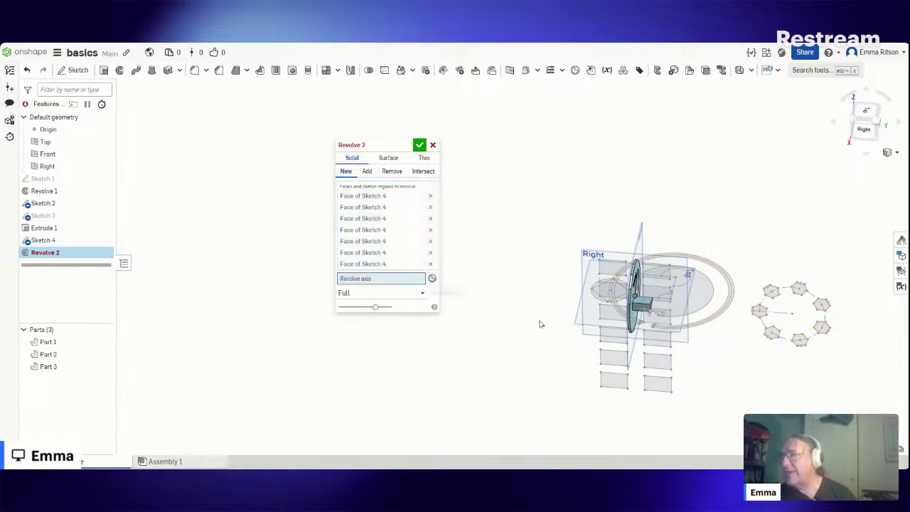
pyautogui.moveTo(521, 319); pyautogui.dragTo(555, 311, button='right')
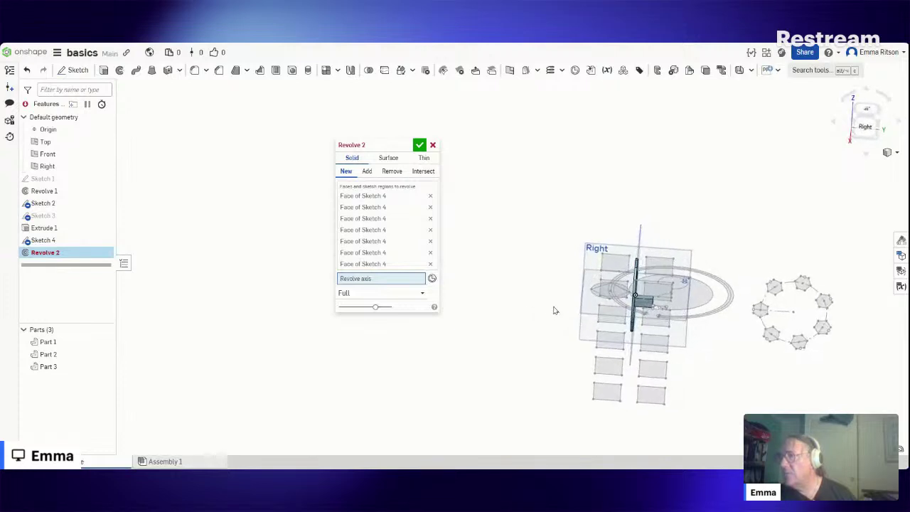
pyautogui.click(671, 327)
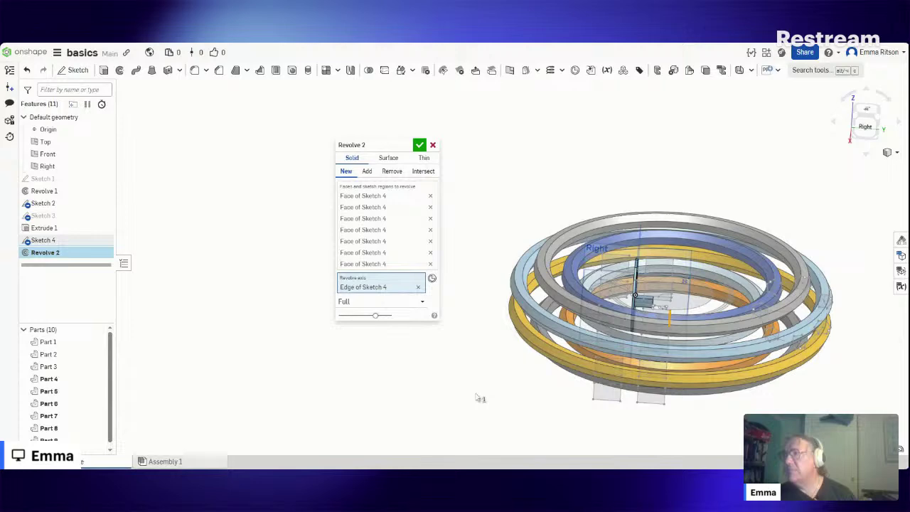
# Step: Change the revolve extent of the hexagons from Full to One direction
pyautogui.moveTo(479, 396)
pyautogui.mouseDown(button='right')
pyautogui.moveTo(497, 414)
pyautogui.moveTo(498, 402)
pyautogui.moveTo(489, 406)
pyautogui.mouseUp(button='right')
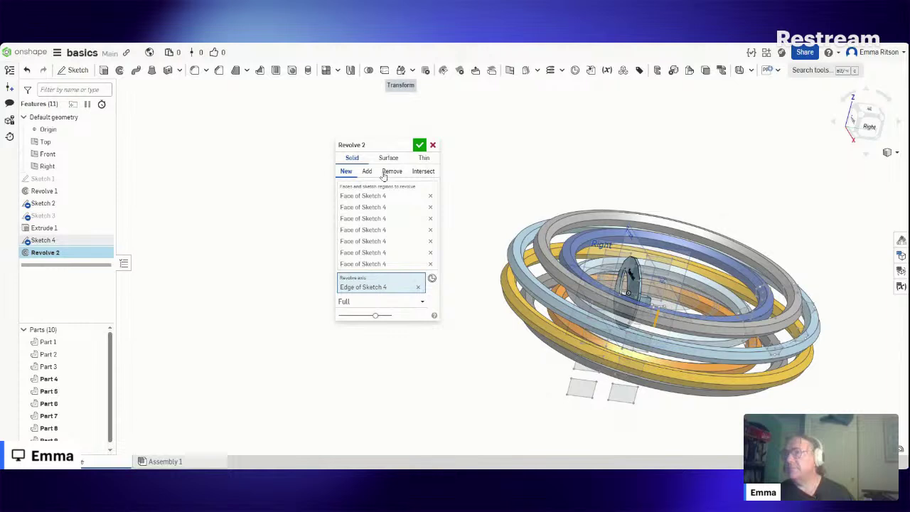
pyautogui.click(421, 302)
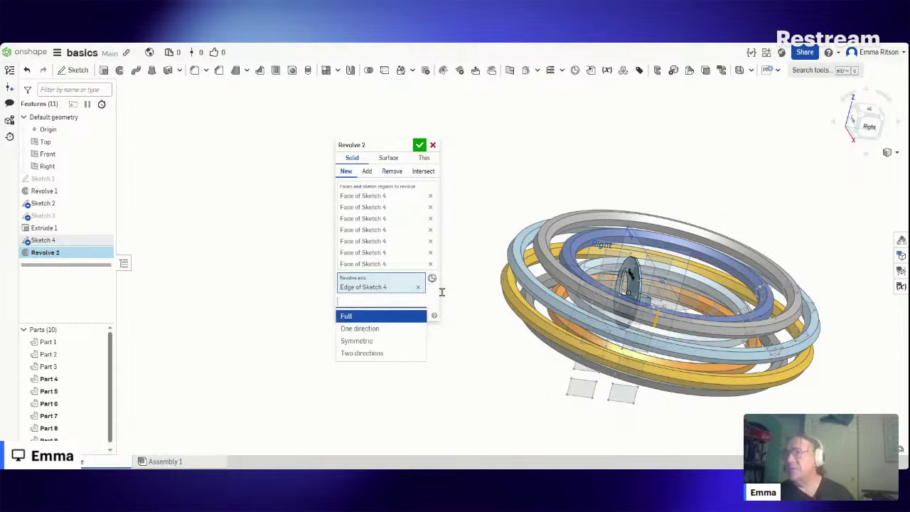
pyautogui.click(378, 331)
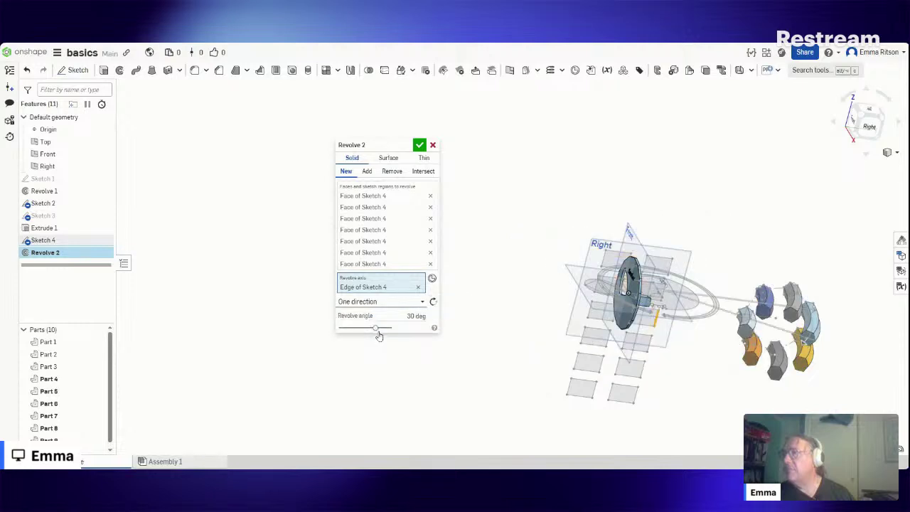
# Step: Set the revolve angle of the seven hexagons to 50 degrees
pyautogui.moveTo(508, 353); pyautogui.dragTo(490, 378, button='right')
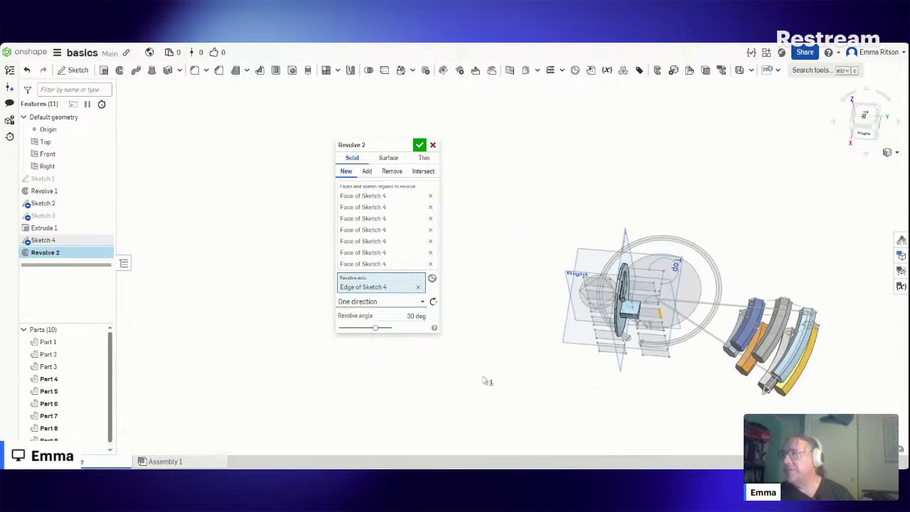
pyautogui.click(400, 313)
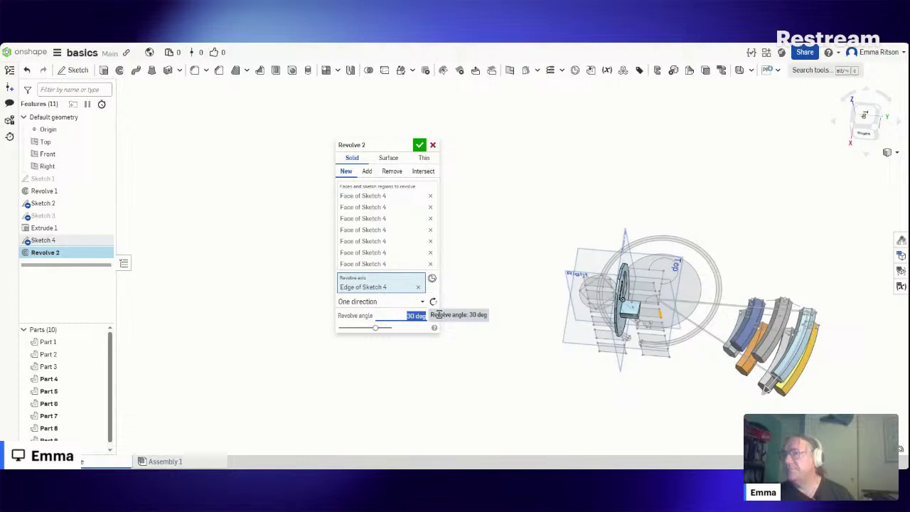
pyautogui.write('5')
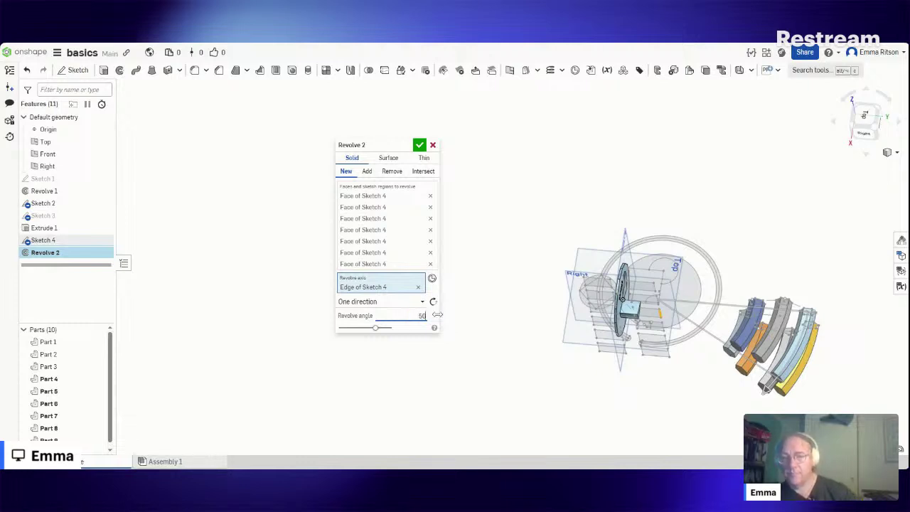
pyautogui.write('0')
pyautogui.press('Return')
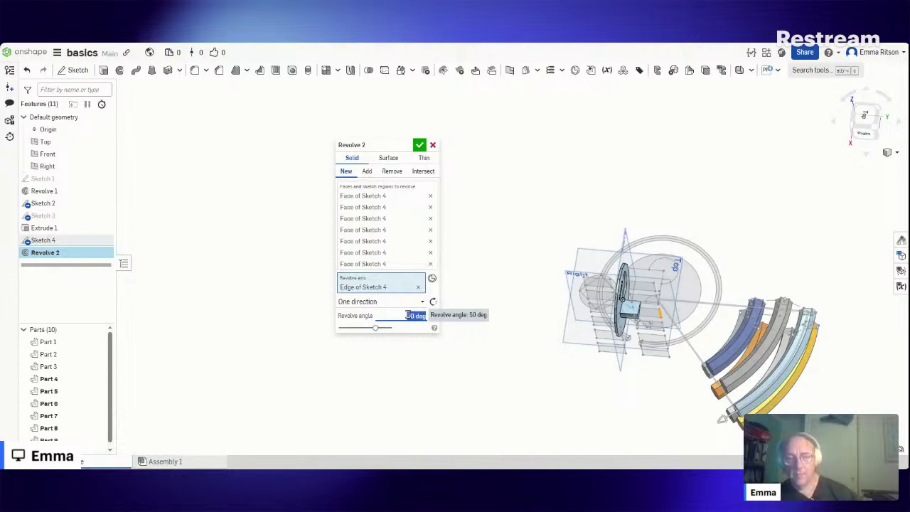
# Step: Set the revolve angle of the hexagons to 90 degrees and finish the revolve
pyautogui.write('5')
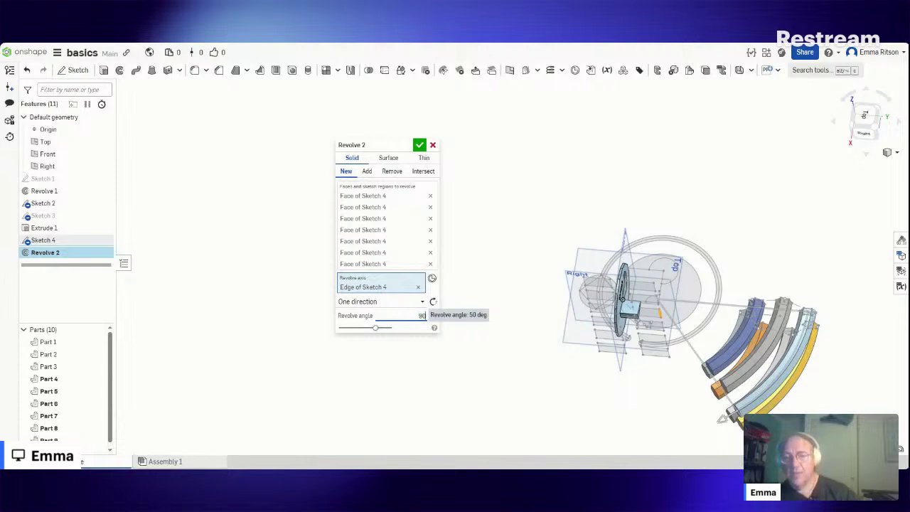
pyautogui.write('0')
pyautogui.press('Return')
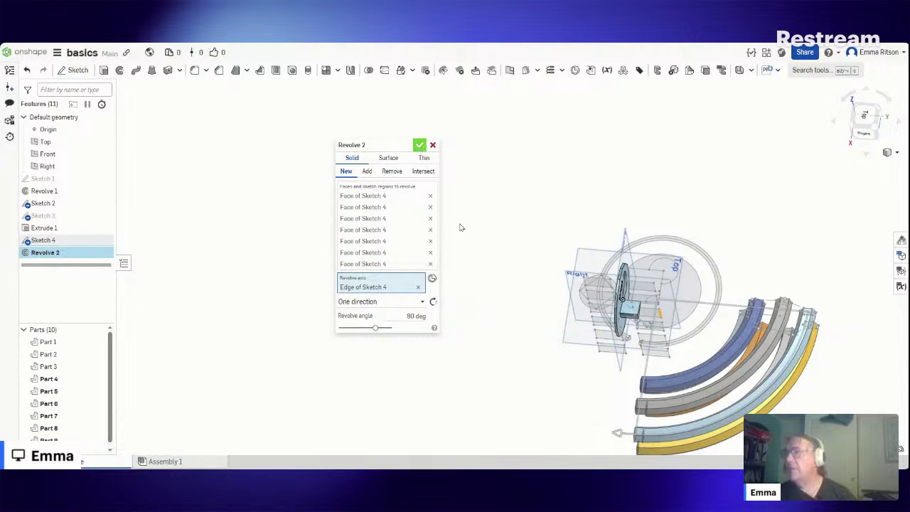
pyautogui.press('Return')
pyautogui.moveTo(484, 212); pyautogui.dragTo(536, 213, button='right')
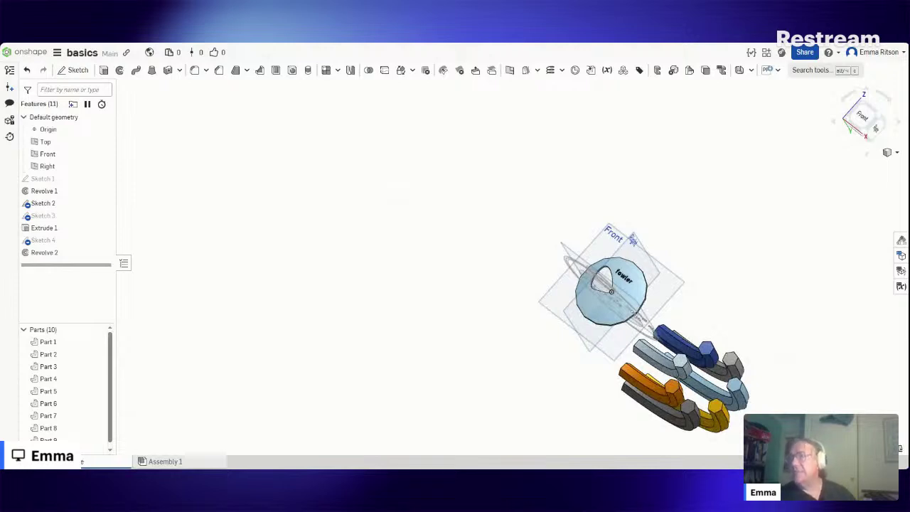
pyautogui.moveTo(457, 258); pyautogui.dragTo(308, 165, button='right')
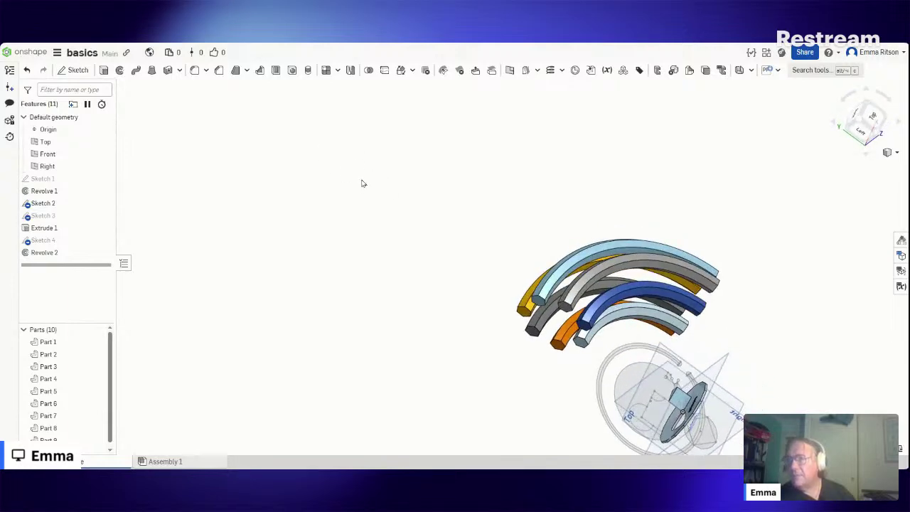
pyautogui.moveTo(361, 183); pyautogui.dragTo(337, 179, button='right')
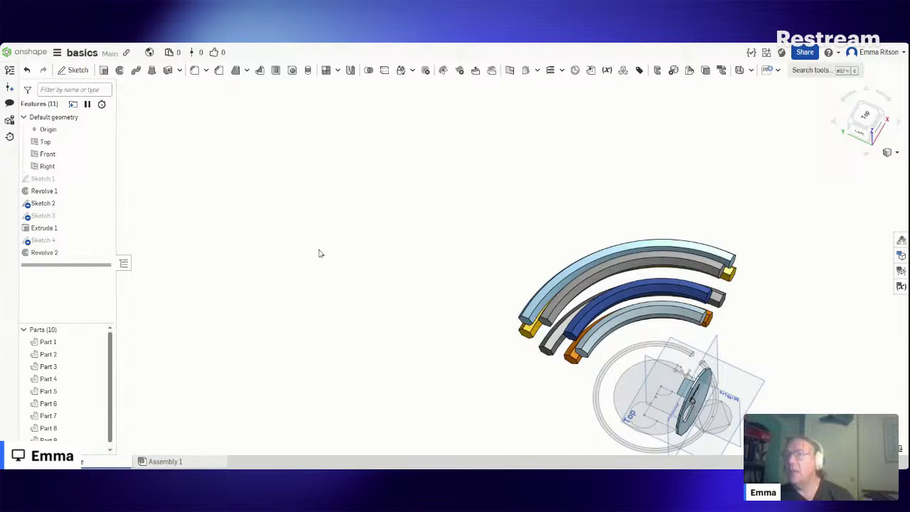
pyautogui.moveTo(319, 250); pyautogui.dragTo(295, 259, button='right')
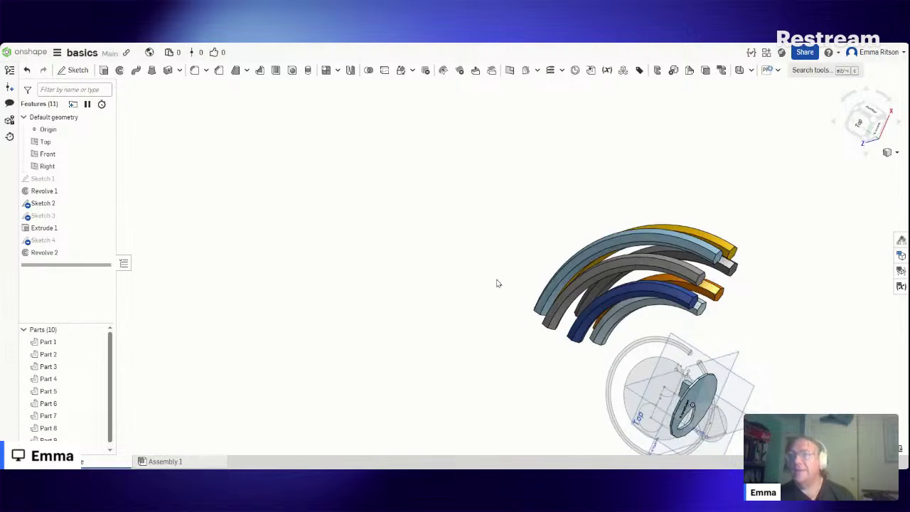
pyautogui.moveTo(497, 283); pyautogui.dragTo(500, 282, button='right')
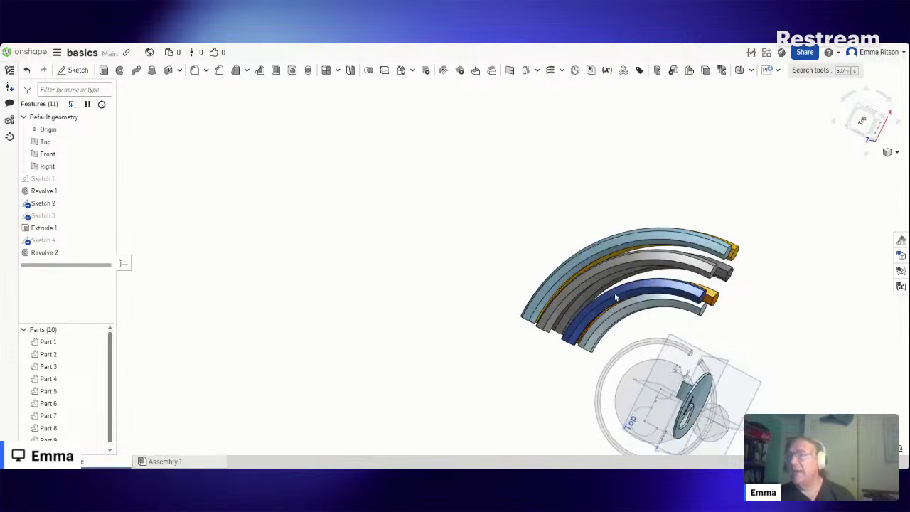
# Step: Open Sketch 4 for editing, examine its rectangle and hexagon patterns face-on, and close it without changes
pyautogui.rightClick(46, 239)
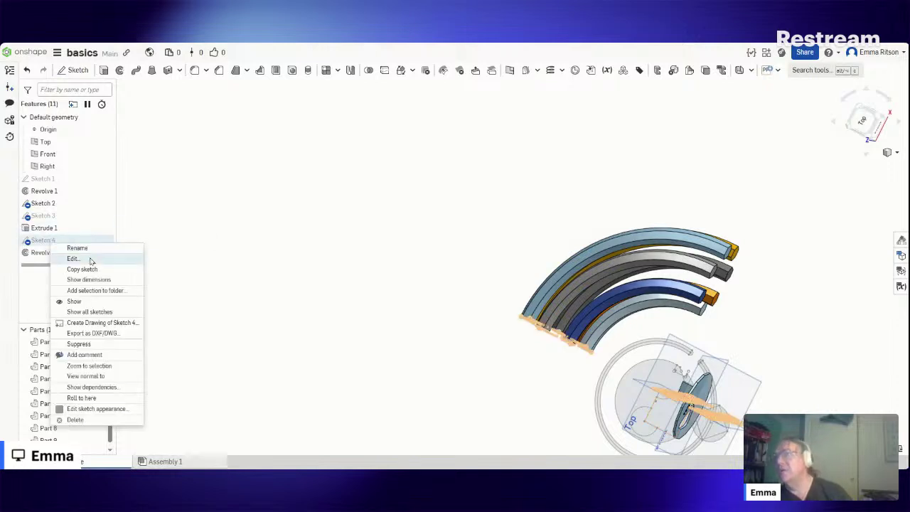
pyautogui.click(74, 258)
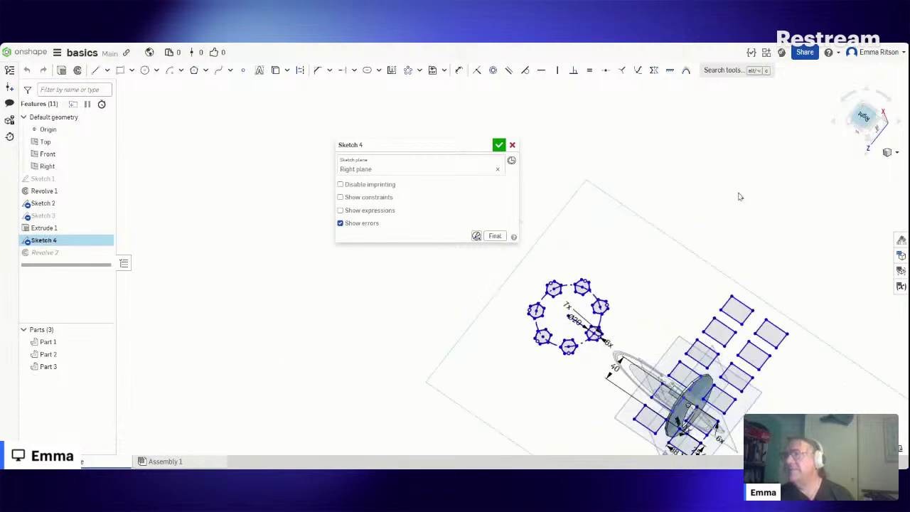
pyautogui.press('n')
pyautogui.scroll(-2, 620, 314)
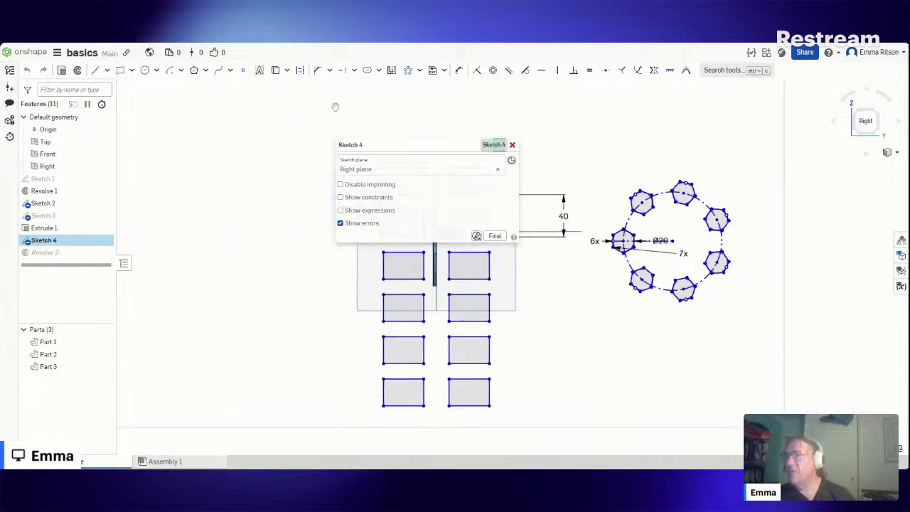
pyautogui.moveTo(461, 144)
pyautogui.mouseDown()
pyautogui.moveTo(332, 108)
pyautogui.moveTo(281, 108)
pyautogui.mouseUp()
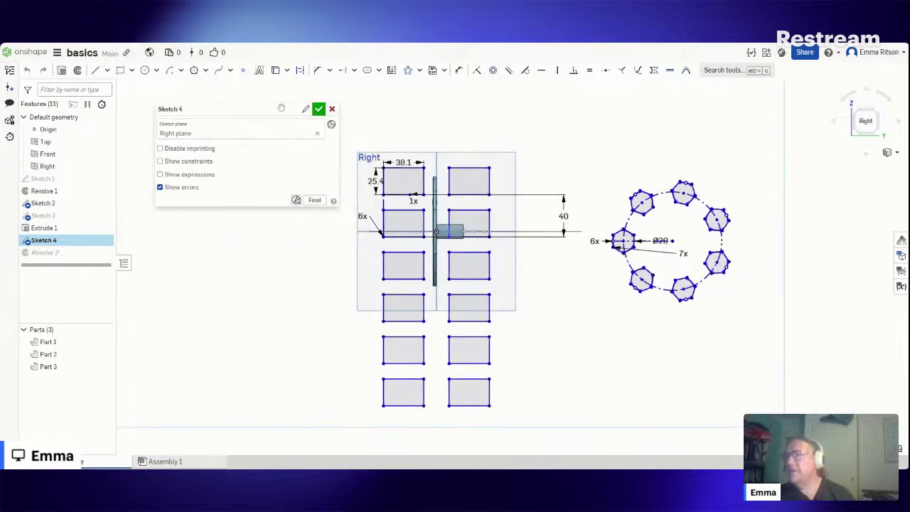
pyautogui.click(864, 122)
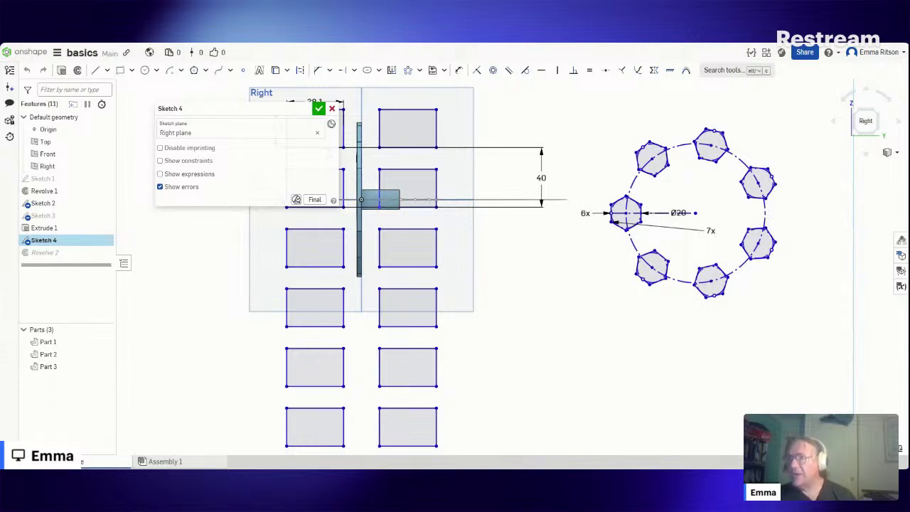
pyautogui.scroll(-3, 519, 300)
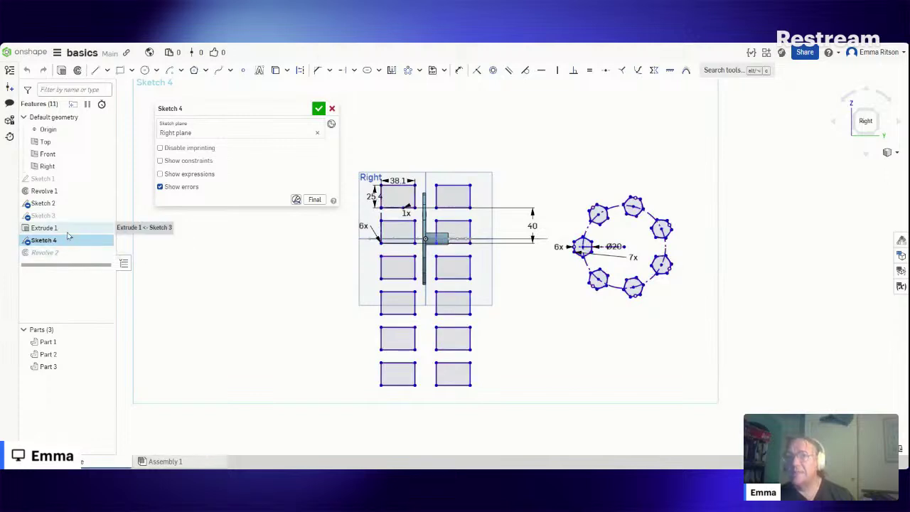
pyautogui.click(319, 109)
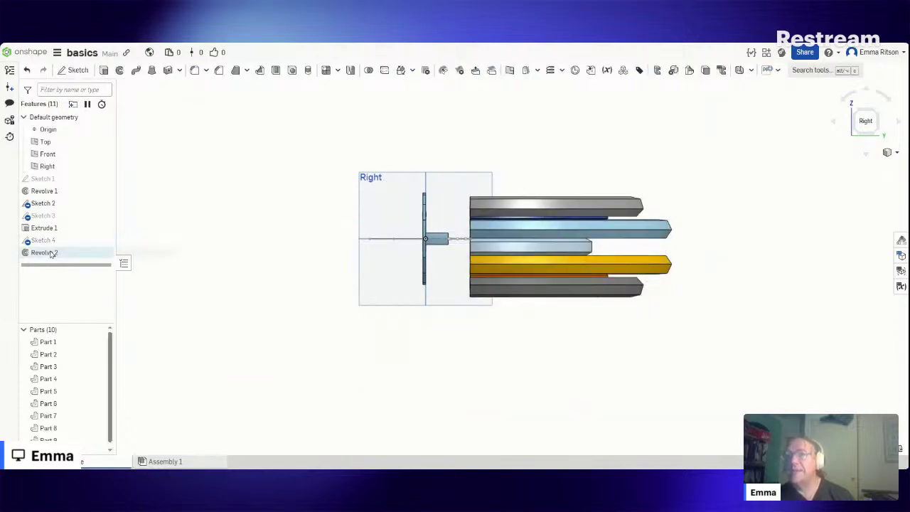
# Step: Try moving Sketch 4 after Revolve 2 in the feature order, and restore it to before the revolve
pyautogui.moveTo(57, 242)
pyautogui.mouseDown()
pyautogui.moveTo(102, 245)
pyautogui.moveTo(64, 257)
pyautogui.mouseUp()
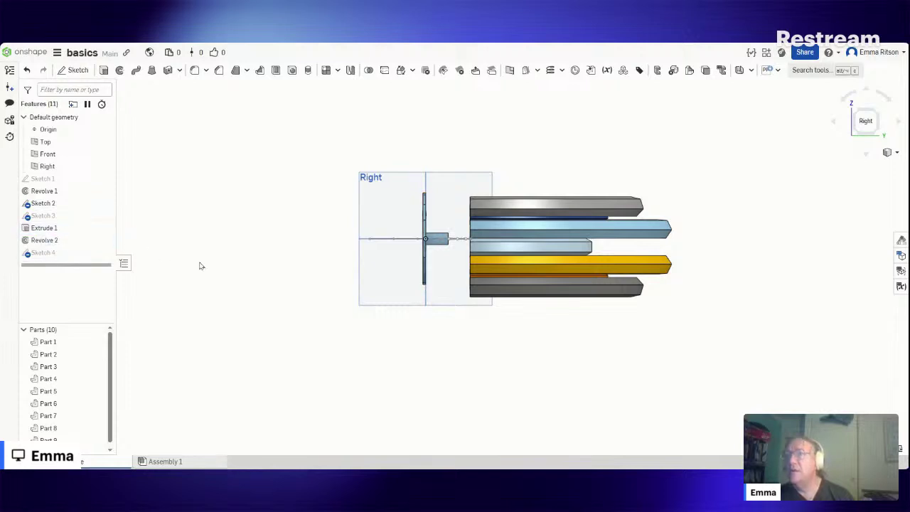
pyautogui.moveTo(56, 243)
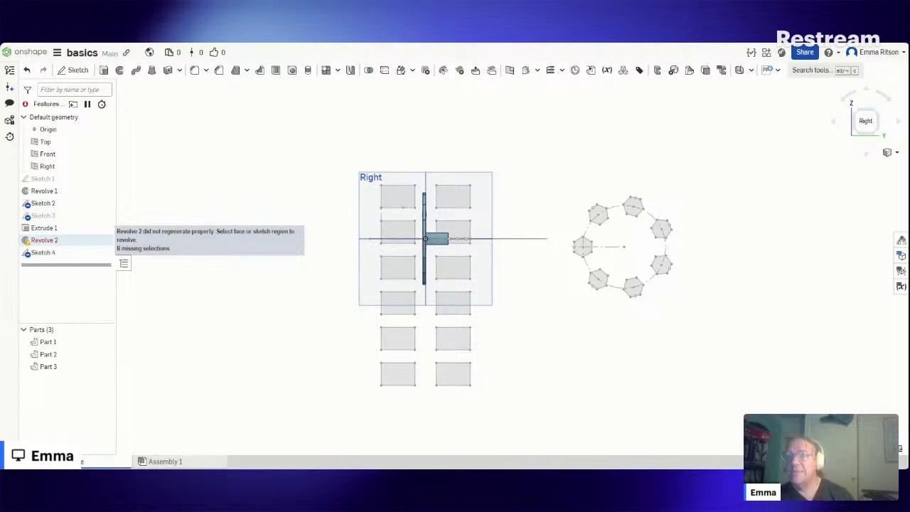
pyautogui.moveTo(57, 242); pyautogui.dragTo(58, 261)
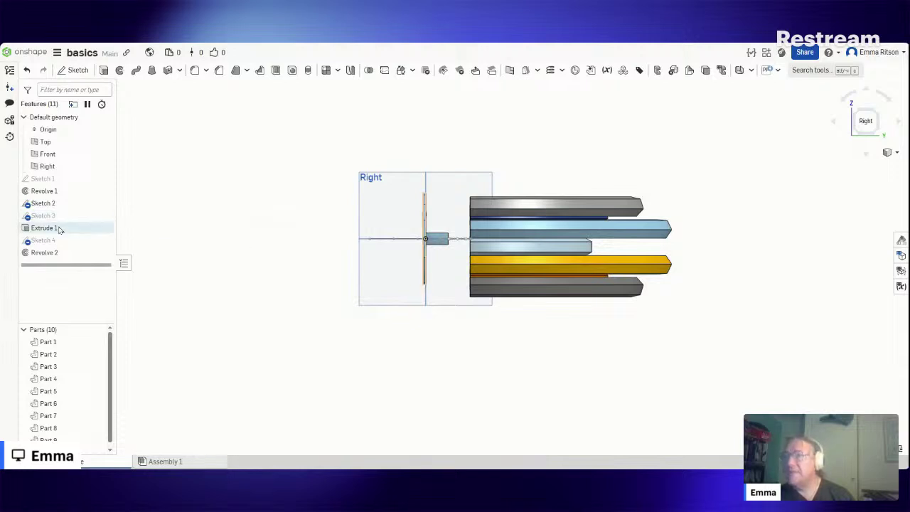
pyautogui.moveTo(260, 230); pyautogui.dragTo(299, 247, button='right')
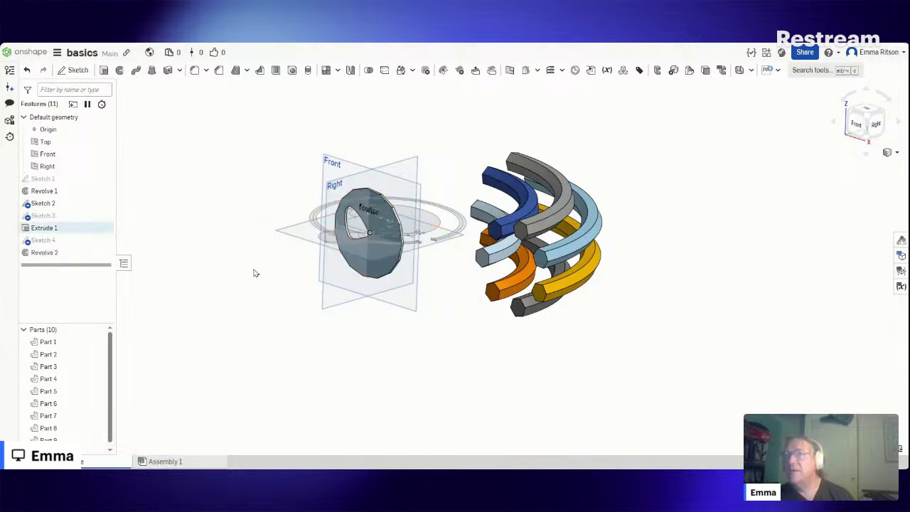
pyautogui.moveTo(237, 278); pyautogui.dragTo(192, 297, button='right')
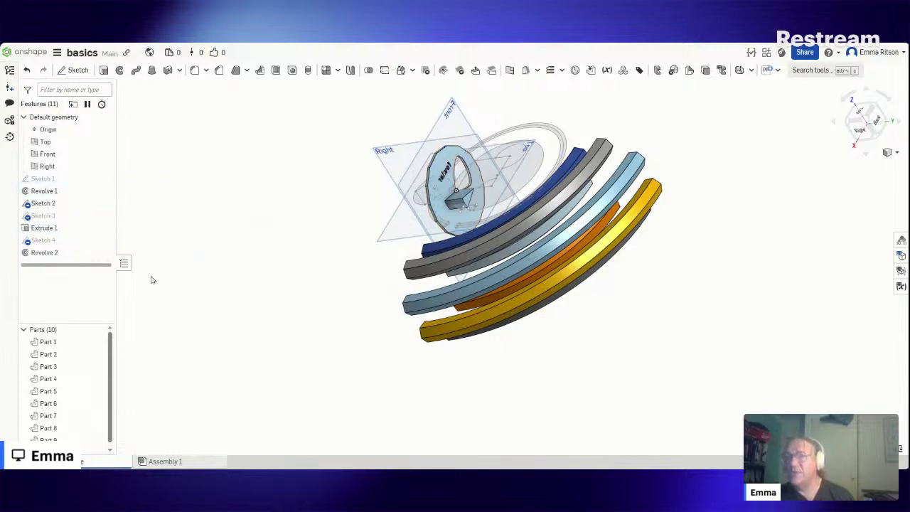
pyautogui.moveTo(225, 228); pyautogui.dragTo(271, 231, button='right')
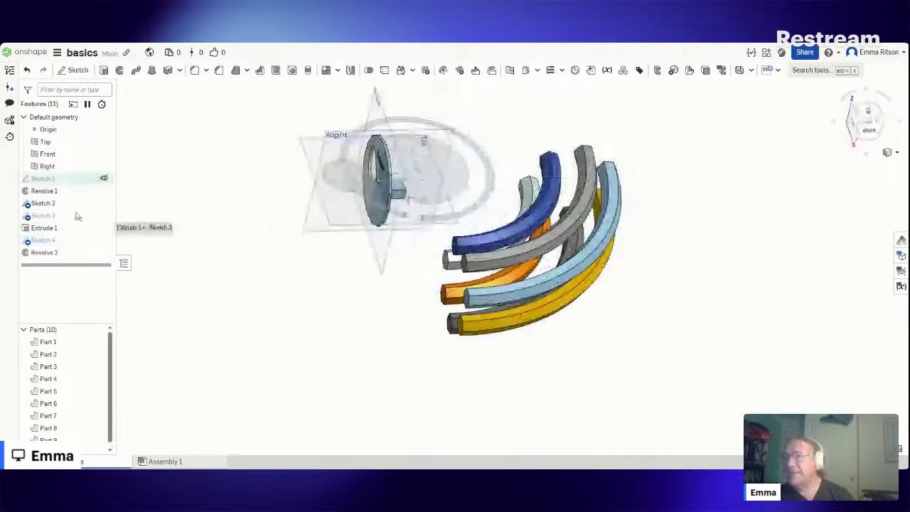
pyautogui.moveTo(235, 288); pyautogui.dragTo(252, 276, button='right')
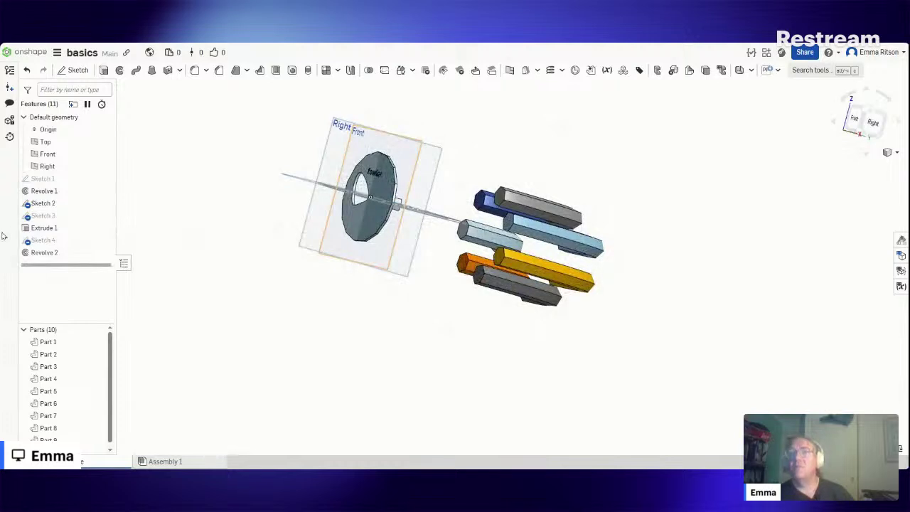
# Step: Reopen Sketch 4 for editing in a view normal to its plane, with its dialog clear of the upper rectangles' dimensions
pyautogui.rightClick(71, 240)
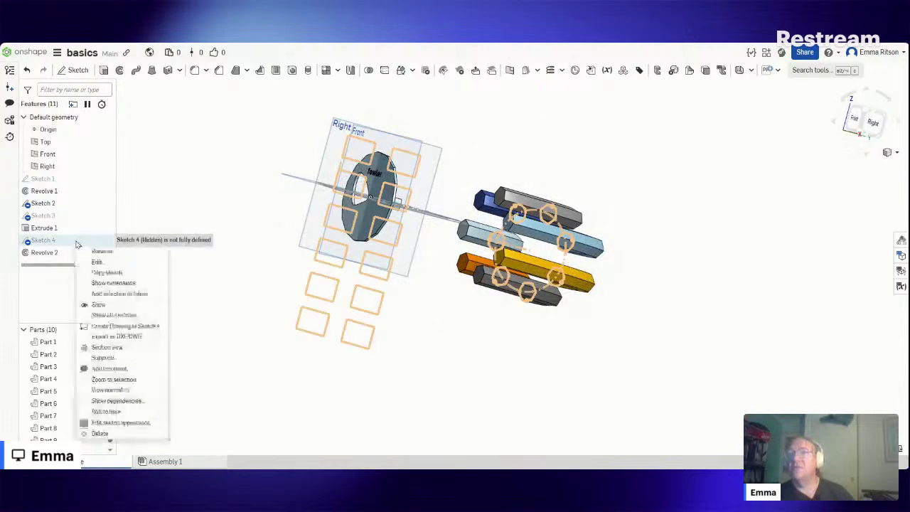
pyautogui.click(98, 262)
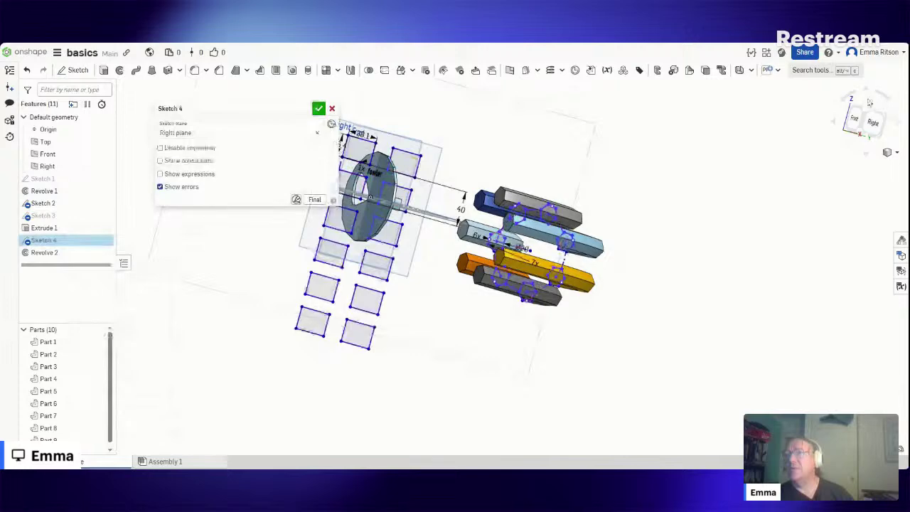
pyautogui.click(855, 121)
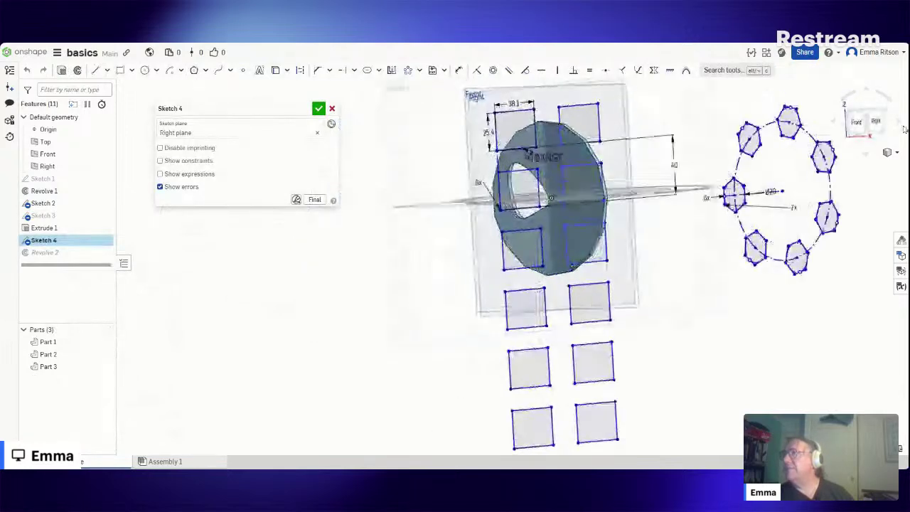
pyautogui.press('n')
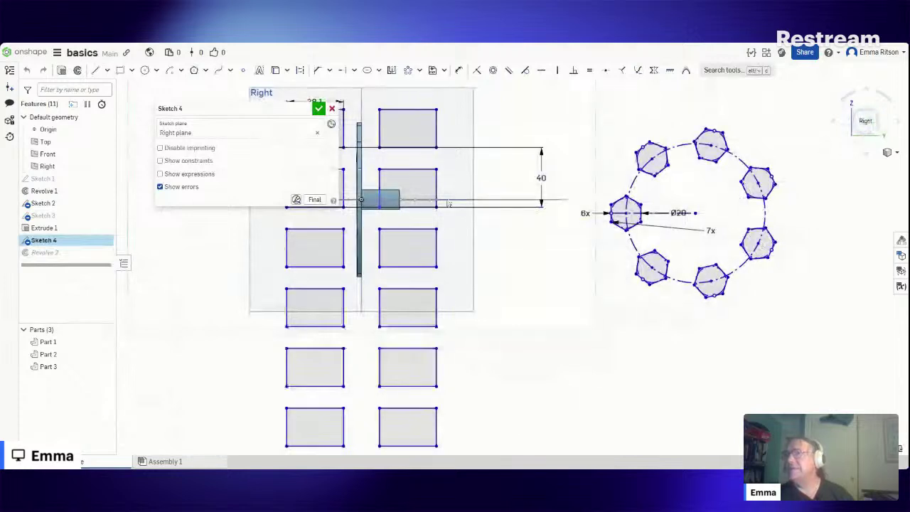
pyautogui.moveTo(86, 200)
pyautogui.mouseDown()
pyautogui.moveTo(105, 266)
pyautogui.moveTo(103, 365)
pyautogui.moveTo(138, 373)
pyautogui.moveTo(311, 339)
pyautogui.mouseUp()
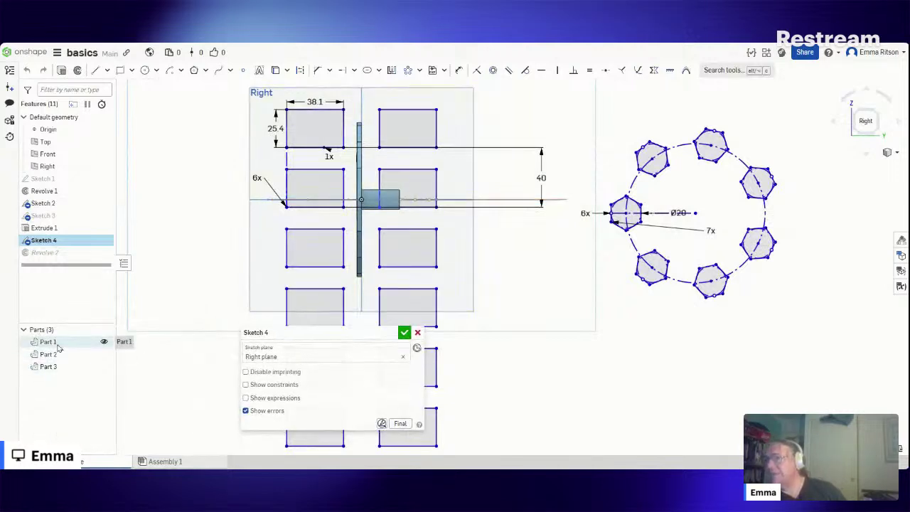
# Step: Hide Part 1, Sketch 2 and Sketch 3 to clear the view around the Sketch 4 rectangles
pyautogui.click(104, 342)
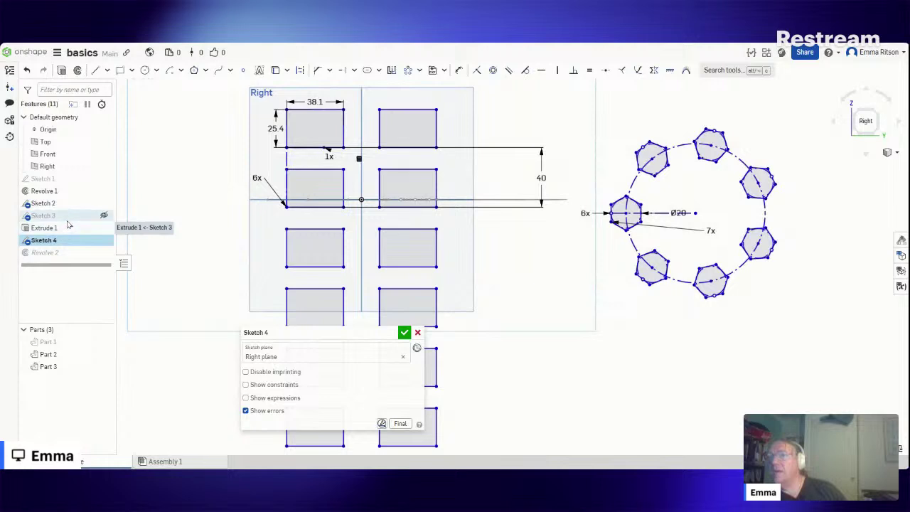
pyautogui.click(104, 214)
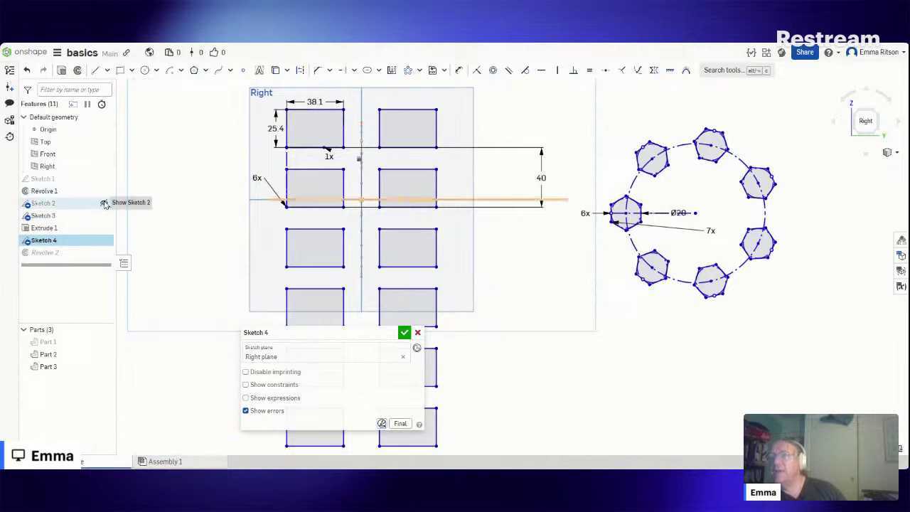
pyautogui.click(105, 204)
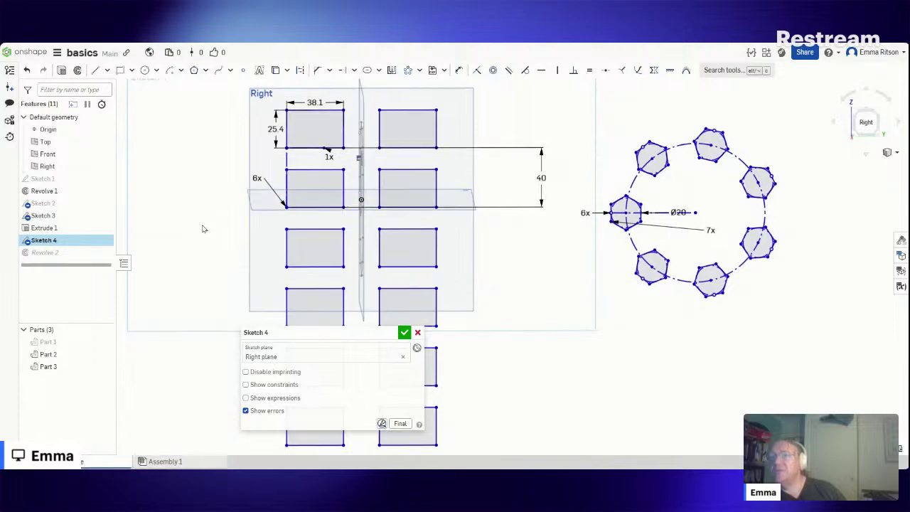
pyautogui.moveTo(203, 228)
pyautogui.mouseDown(button='right')
pyautogui.moveTo(209, 244)
pyautogui.moveTo(226, 247)
pyautogui.moveTo(239, 227)
pyautogui.mouseUp(button='right')
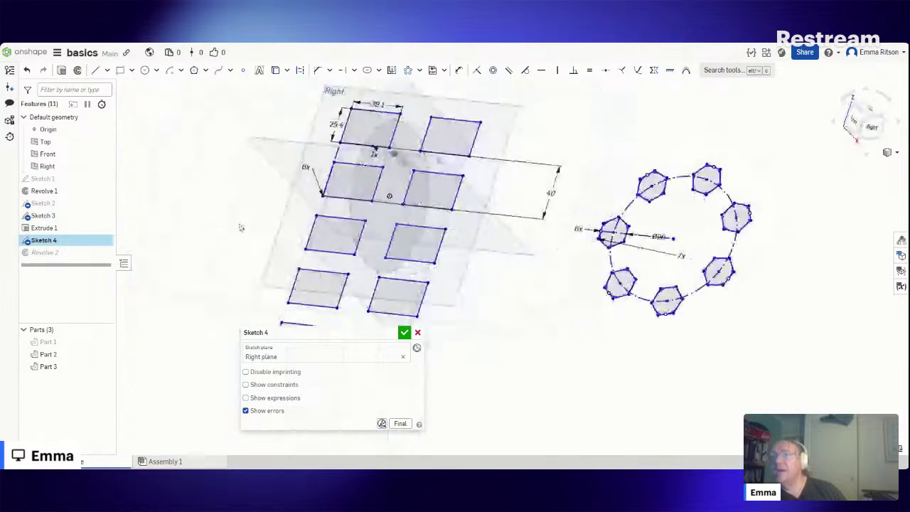
pyautogui.click(104, 216)
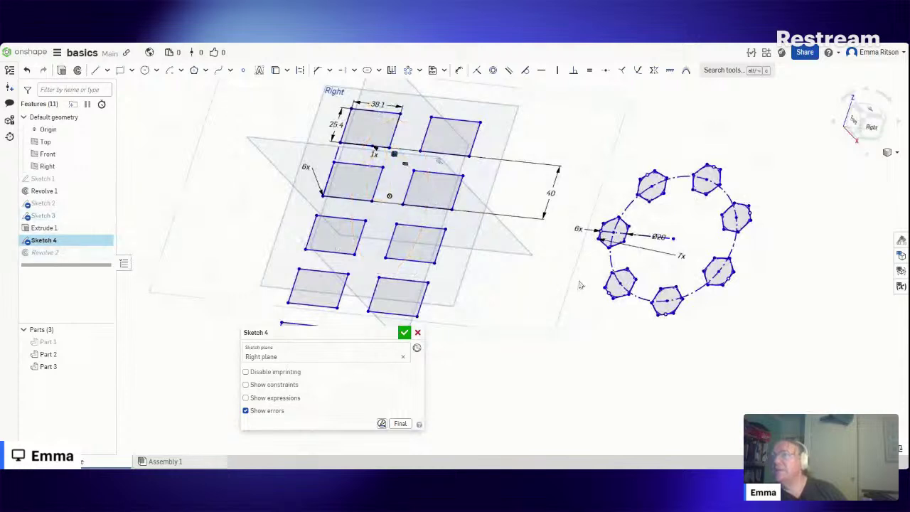
# Step: Hide the Right and Front planes, clear the selection, and view Sketch 4 normal to its plane with both patterns in sight
pyautogui.moveTo(579, 285); pyautogui.dragTo(467, 260, button='right')
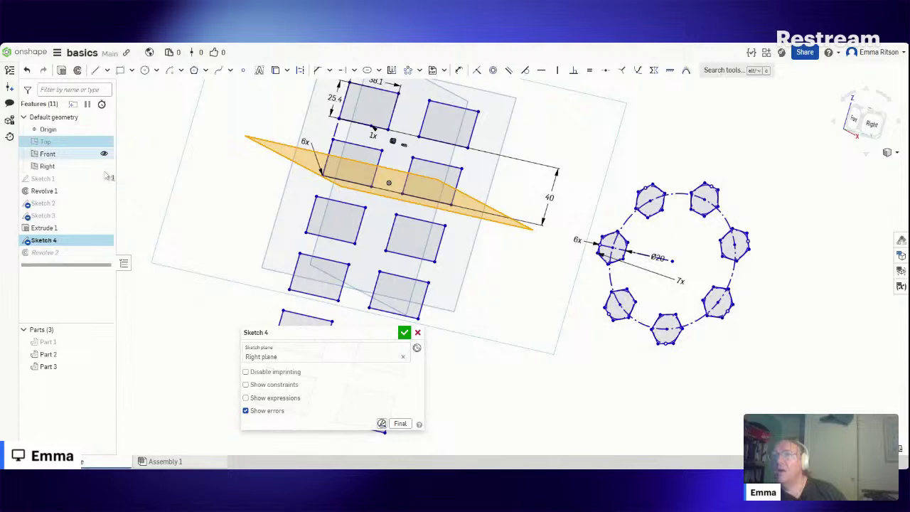
pyautogui.click(104, 166)
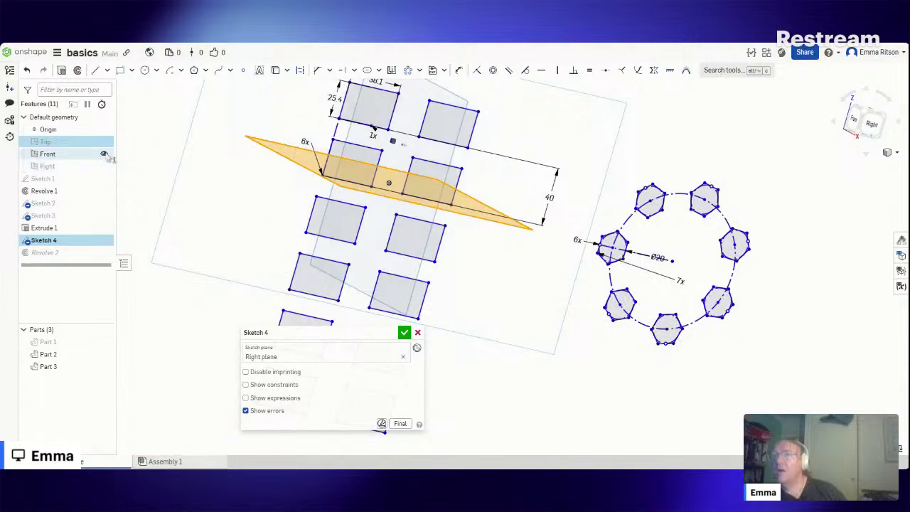
pyautogui.click(103, 153)
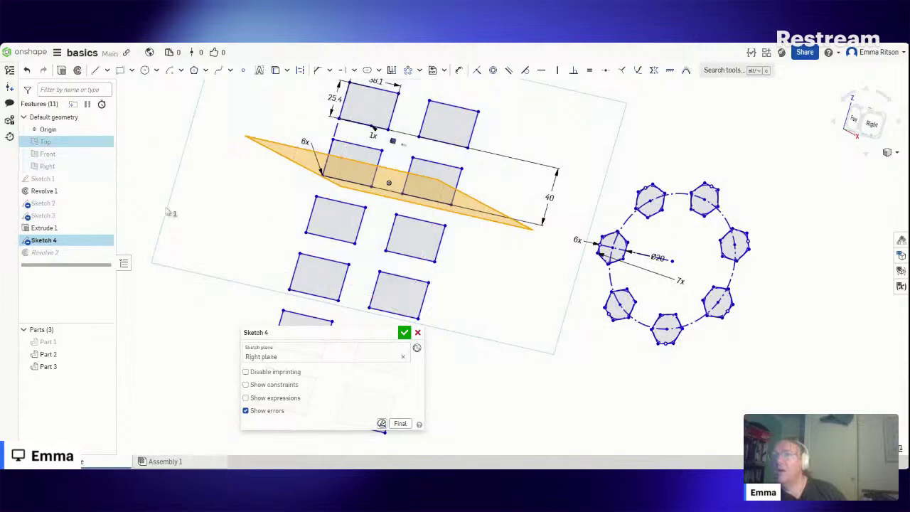
pyautogui.click(178, 313)
pyautogui.moveTo(183, 308); pyautogui.dragTo(199, 283, button='right')
pyautogui.press('n')
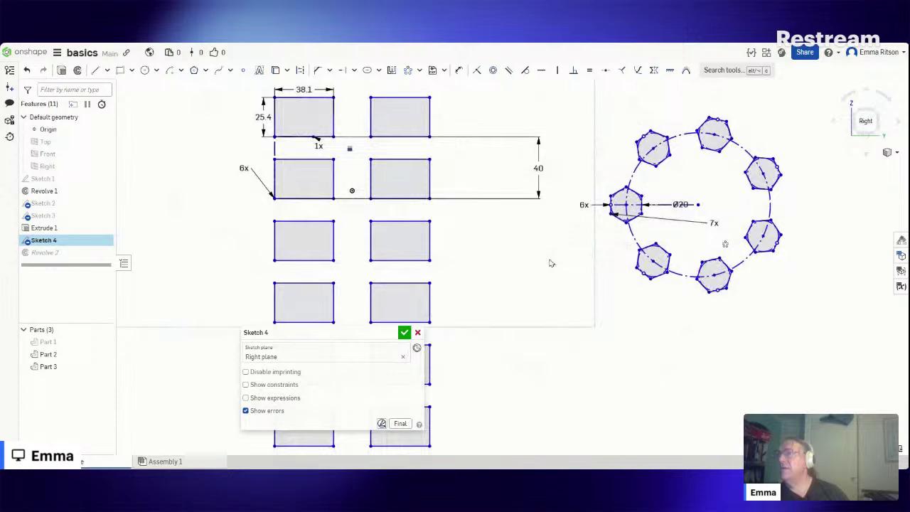
pyautogui.scroll(-2, 519, 271)
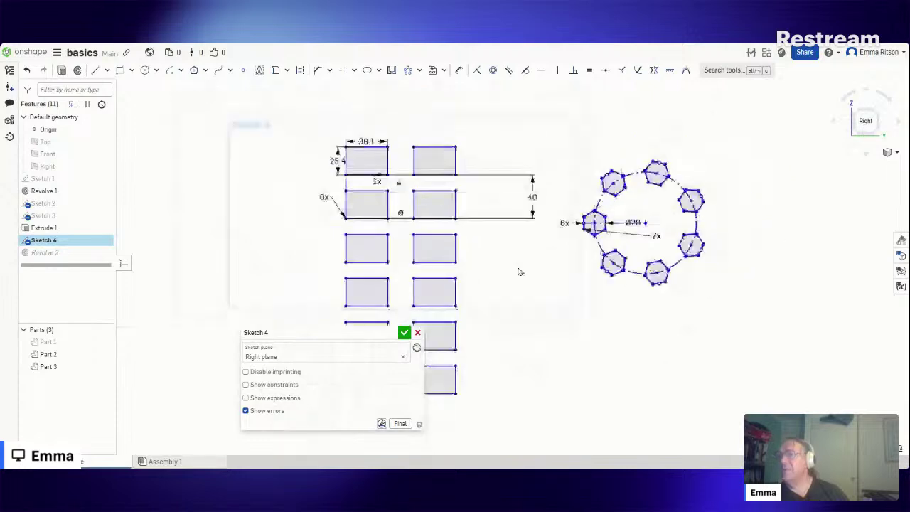
pyautogui.scroll(-1, 518, 271)
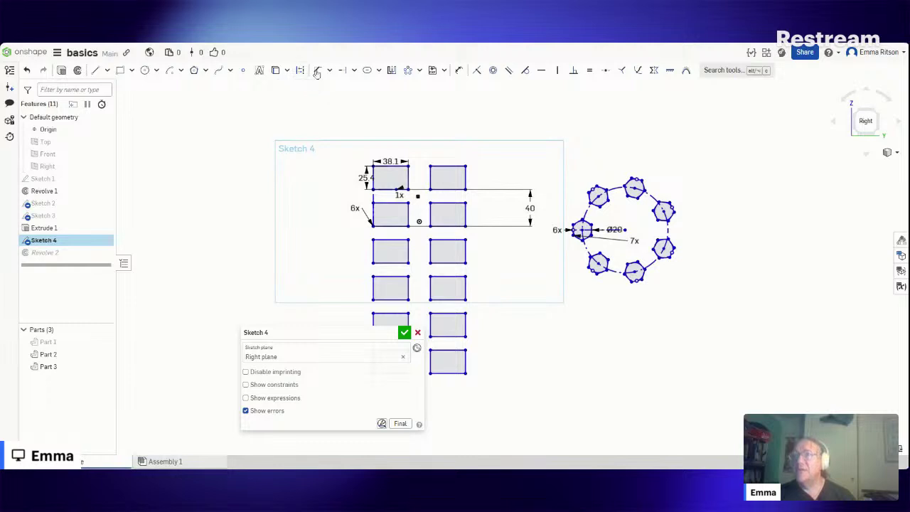
pyautogui.click(380, 71)
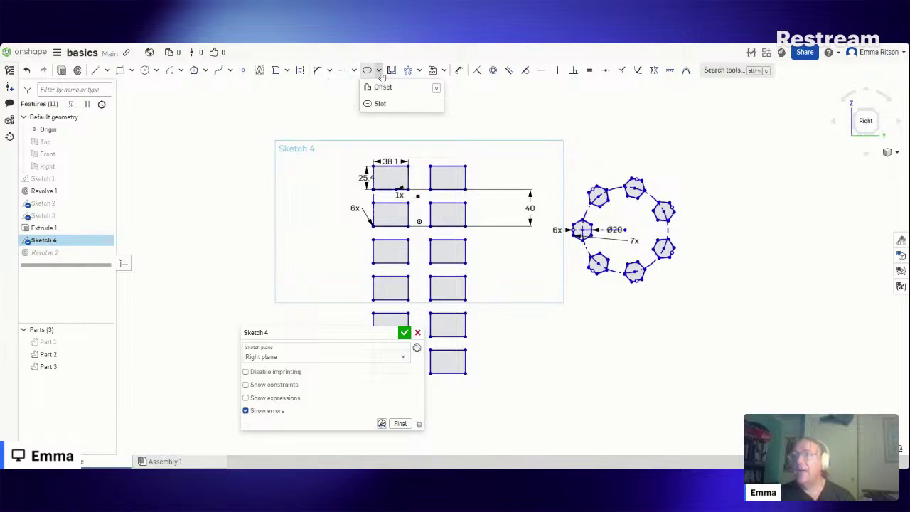
pyautogui.click(412, 92)
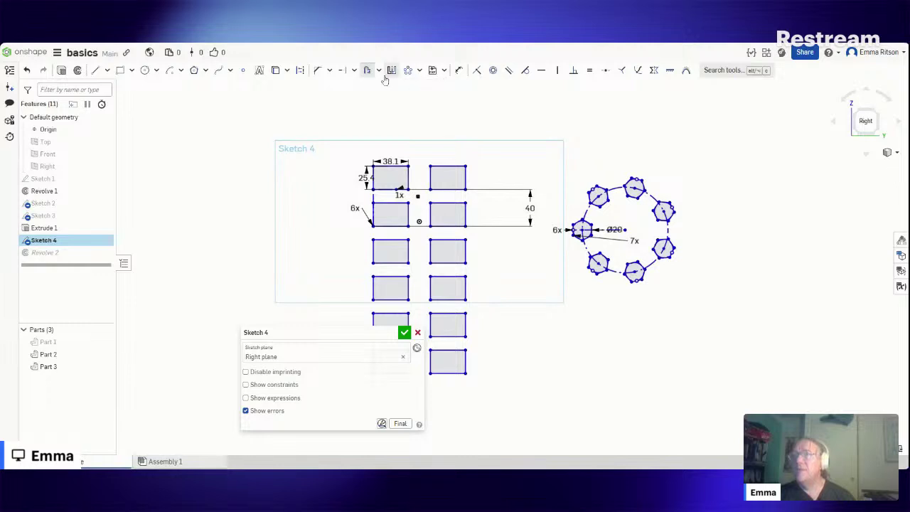
pyautogui.click(420, 71)
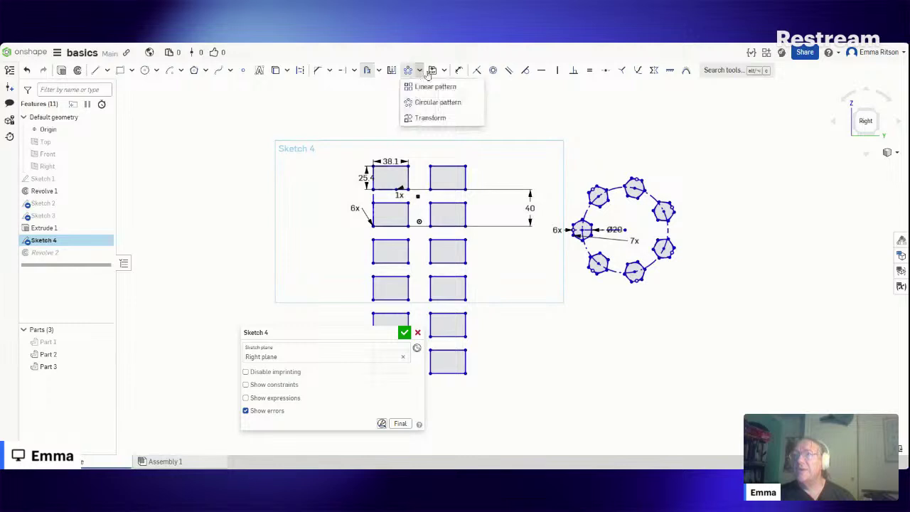
pyautogui.click(553, 107)
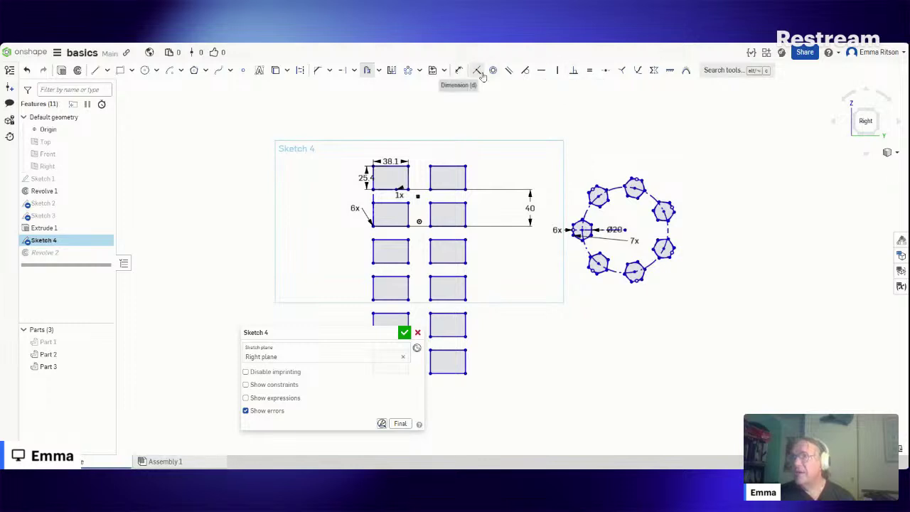
# Step: Dimension the horizontal distance from the origin to the hexagon pattern's centre, try setting it to 200 mm, and undo that value
pyautogui.click(459, 70)
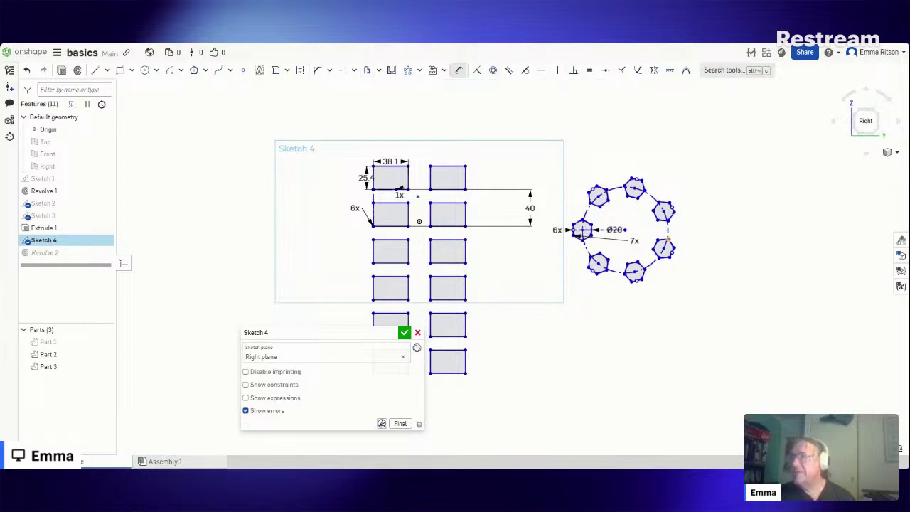
pyautogui.click(419, 221)
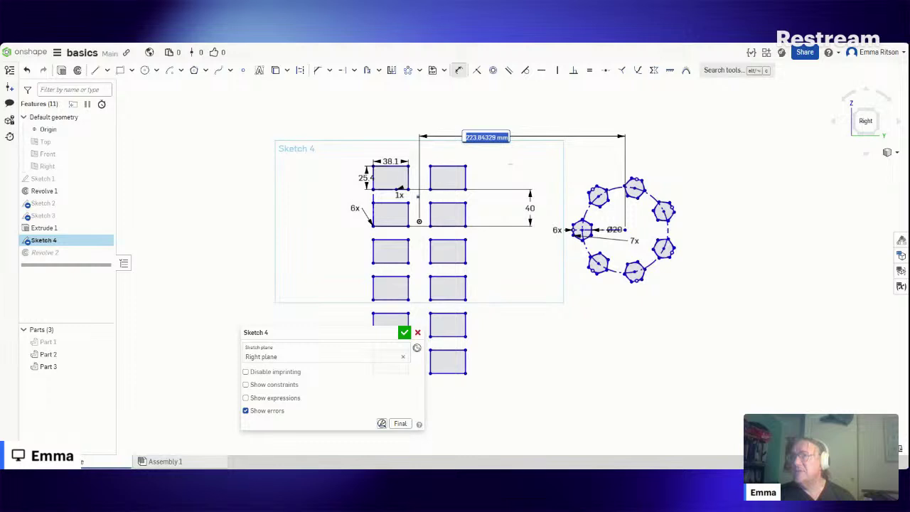
pyautogui.click(509, 164)
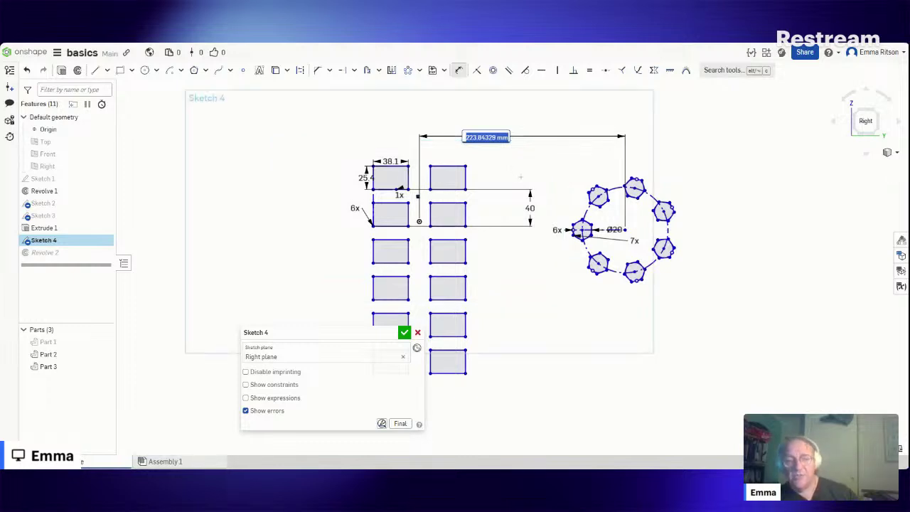
pyautogui.write('200')
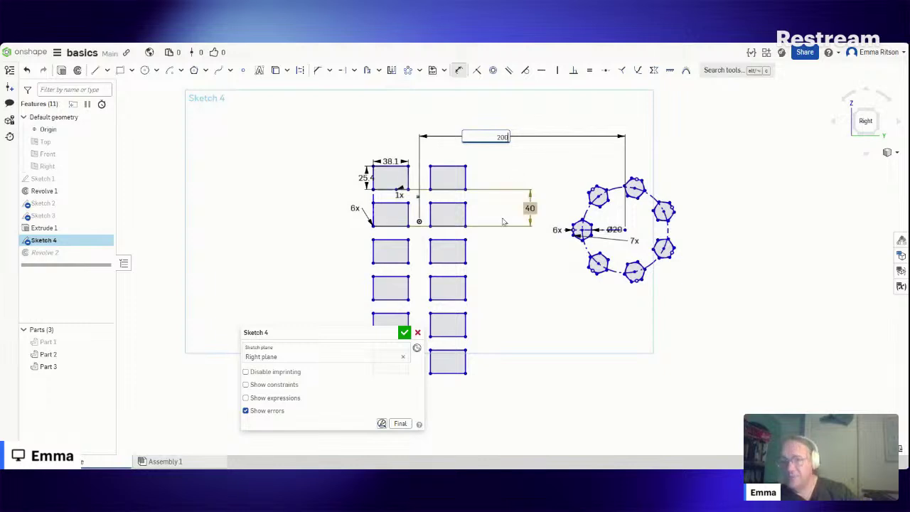
pyautogui.press('Escape')
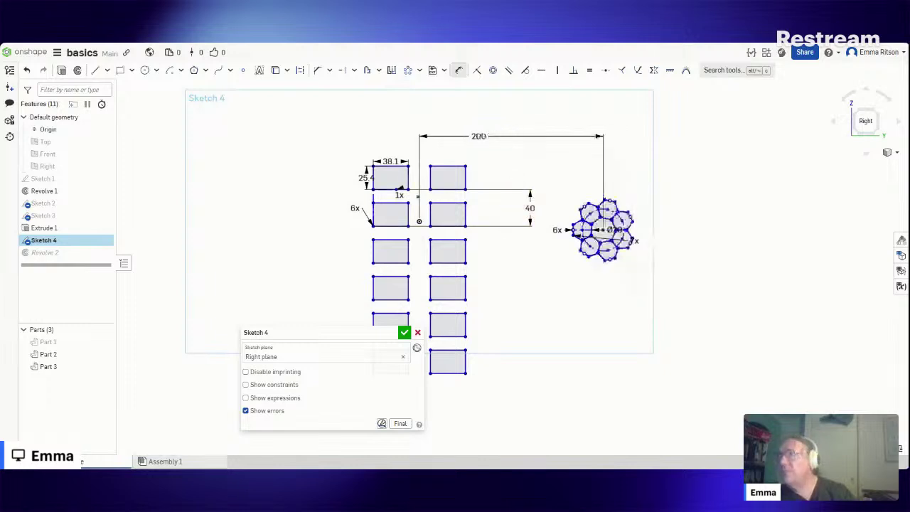
pyautogui.scroll(1, 668, 236)
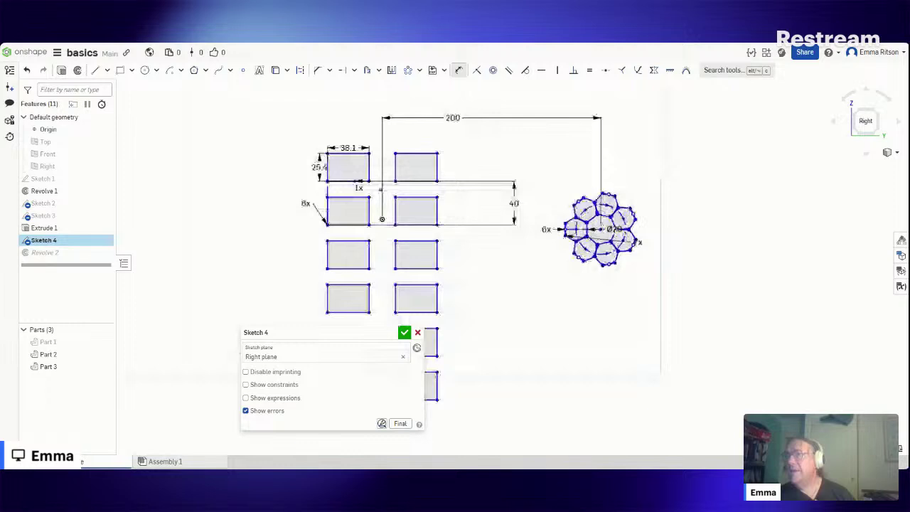
pyautogui.scroll(1, 616, 235)
pyautogui.scroll(-1, 613, 287)
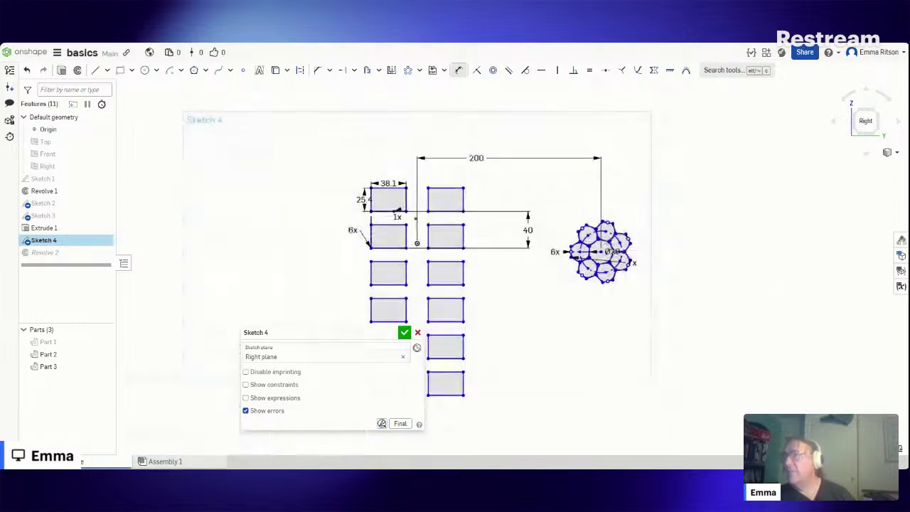
pyautogui.scroll(2, 600, 248)
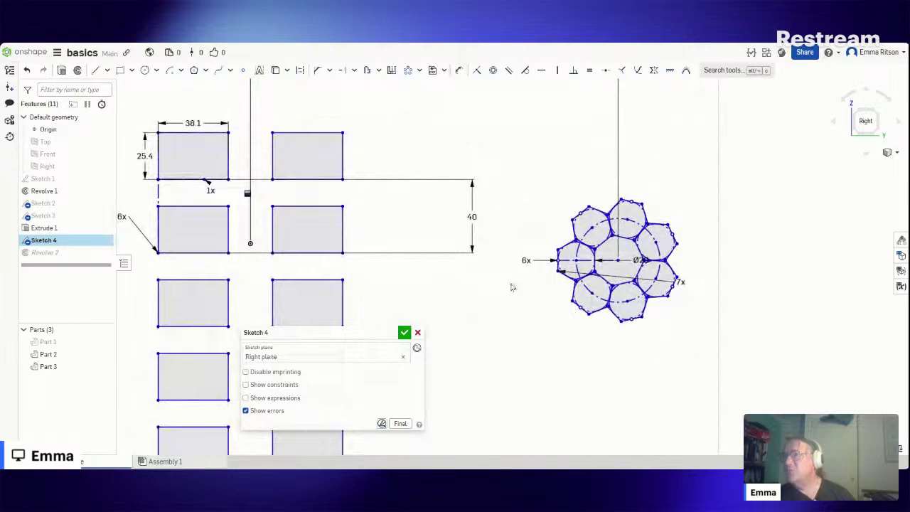
pyautogui.scroll(-5, 511, 293)
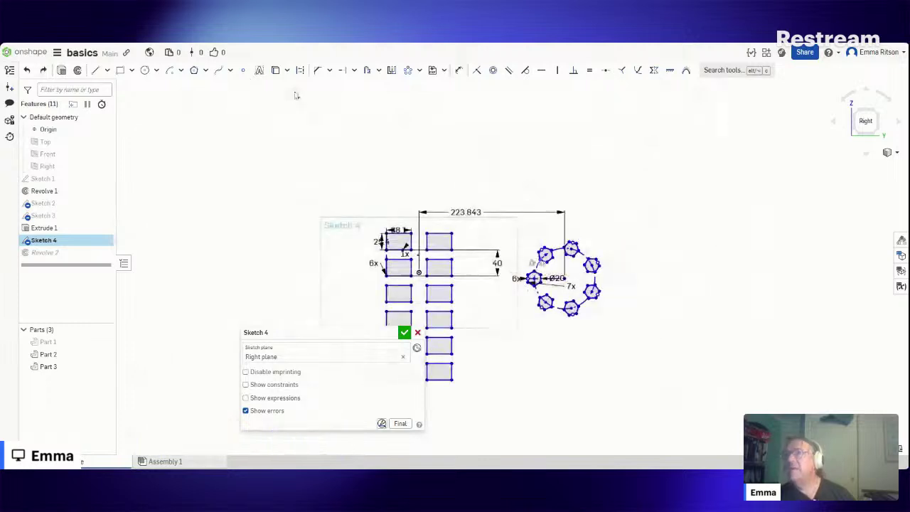
# Step: Dimension the diameter of the hexagon pattern's construction circle and set it to 95 mm
pyautogui.click(459, 70)
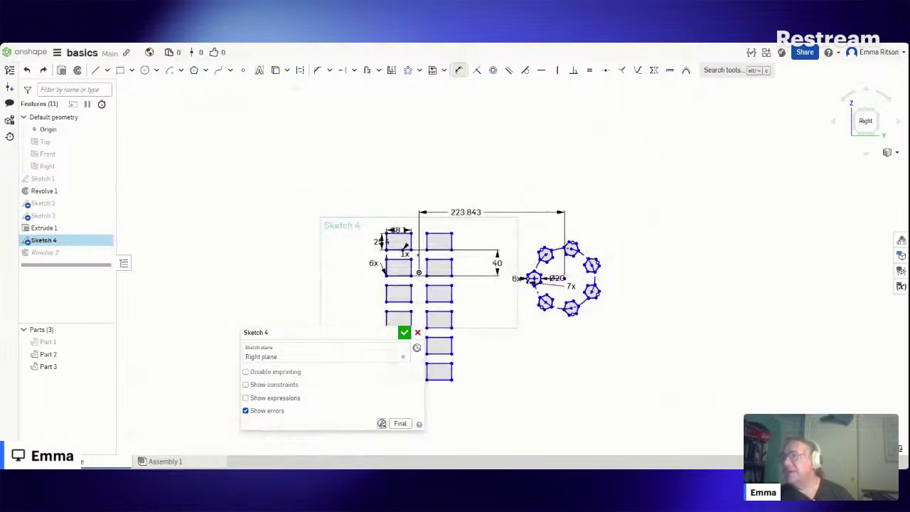
pyautogui.press('d')
pyautogui.click(591, 267)
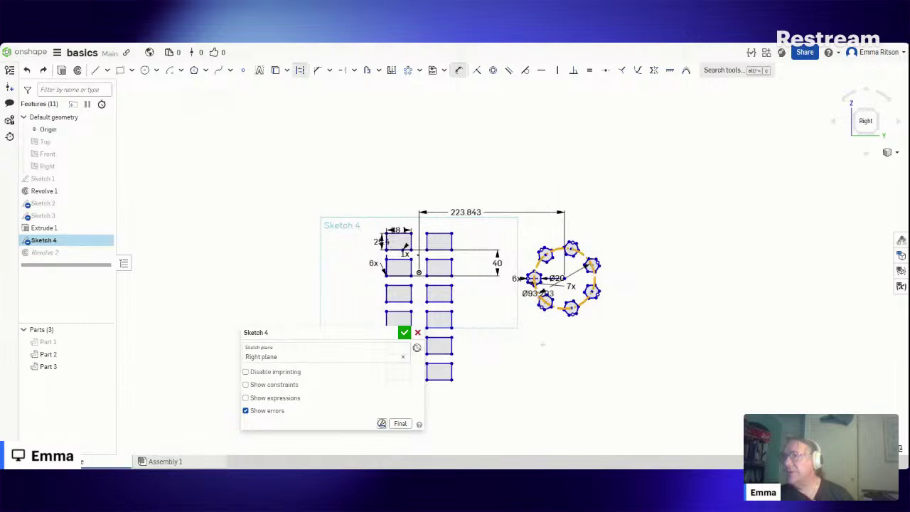
pyautogui.click(540, 363)
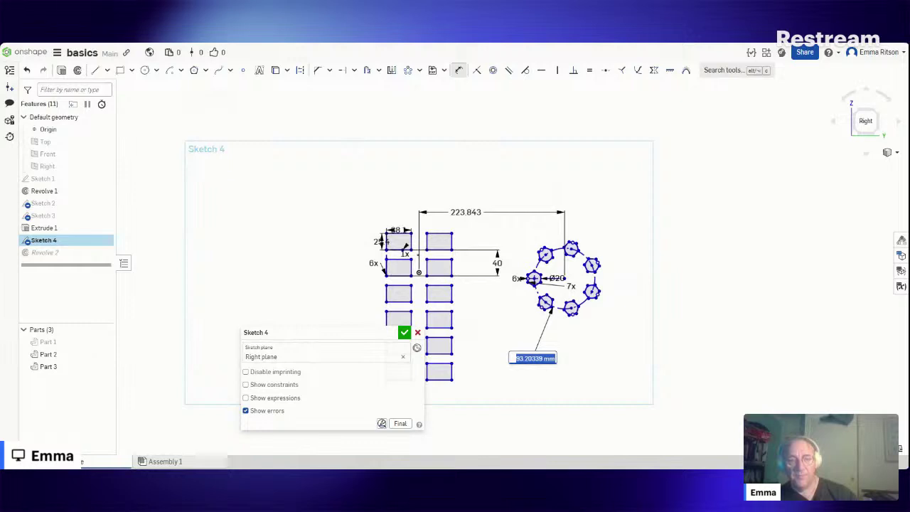
pyautogui.write('85')
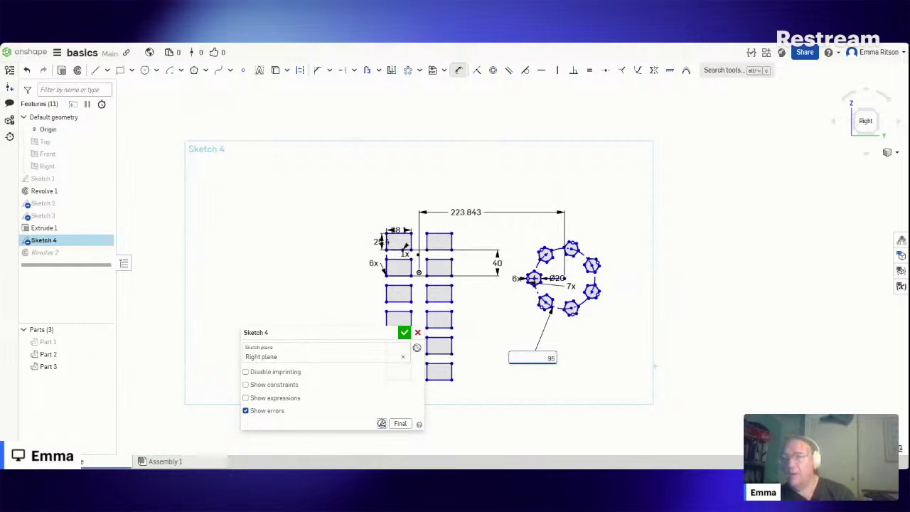
pyautogui.press('Escape')
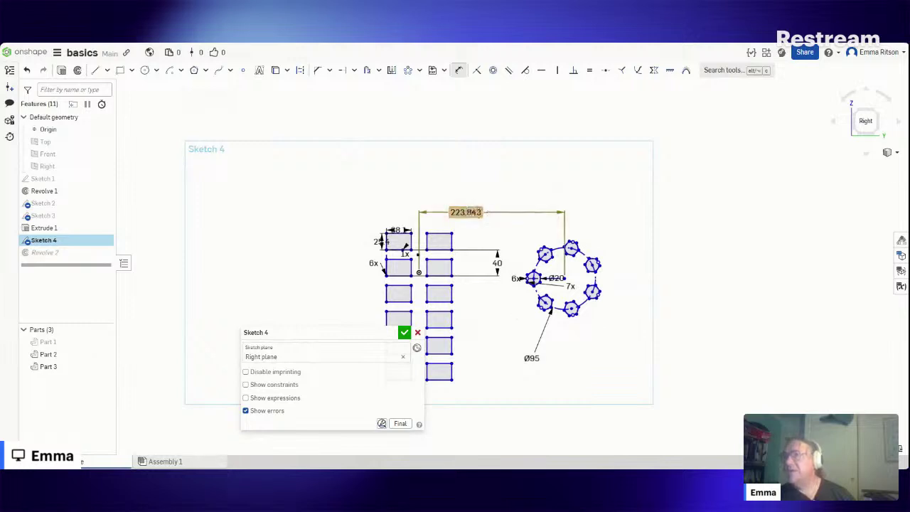
# Step: Set the horizontal distance from the origin to the hexagon pattern's centre to 200 mm
pyautogui.doubleClick(466, 212)
pyautogui.write('2')
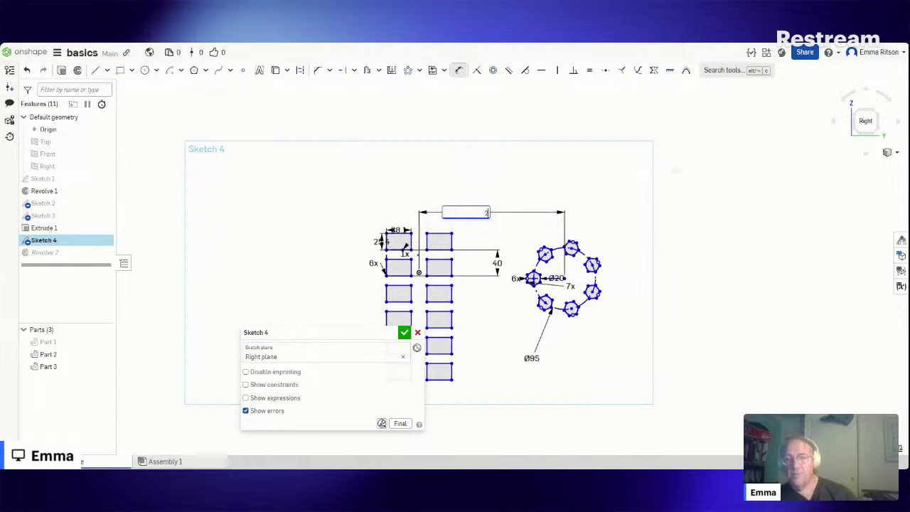
pyautogui.write('00')
pyautogui.press('Escape')
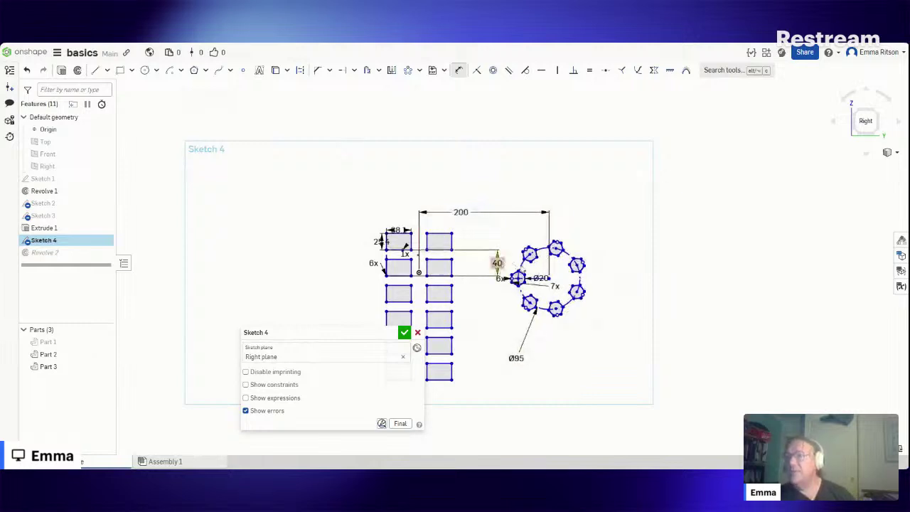
# Step: Add a vertical dimension of 20 mm between the origin and the hexagon pattern's centre
pyautogui.scroll(1, 550, 272)
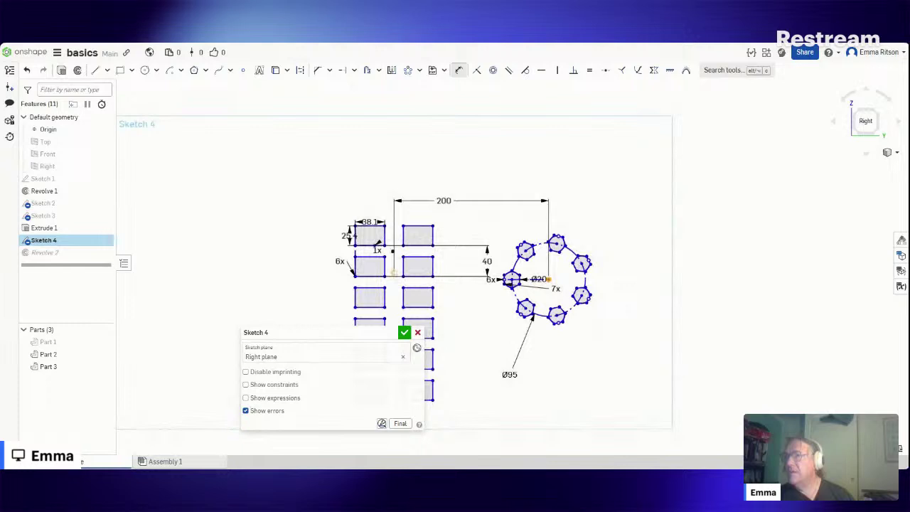
pyautogui.click(393, 272)
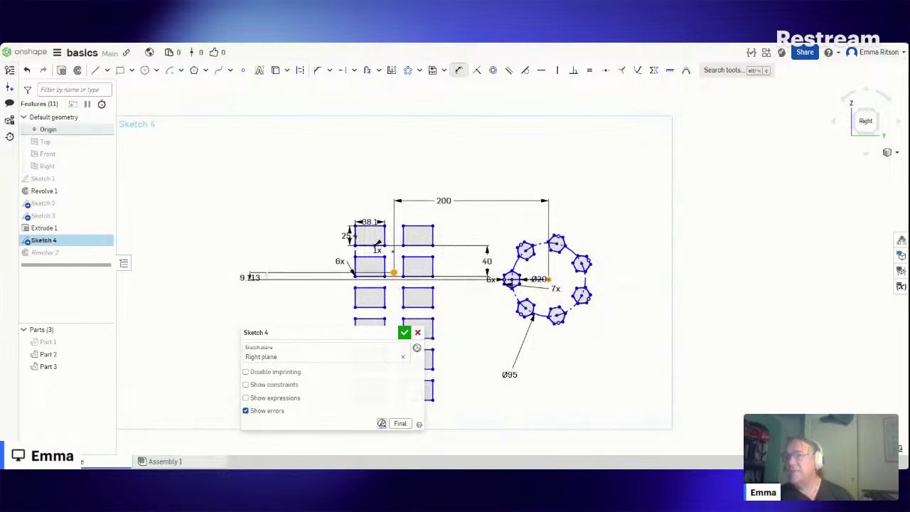
pyautogui.click(267, 275)
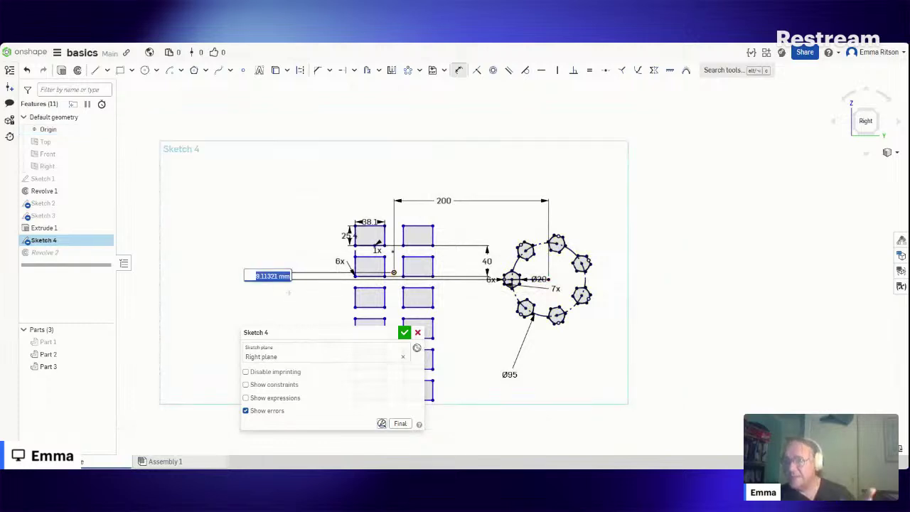
pyautogui.write('2')
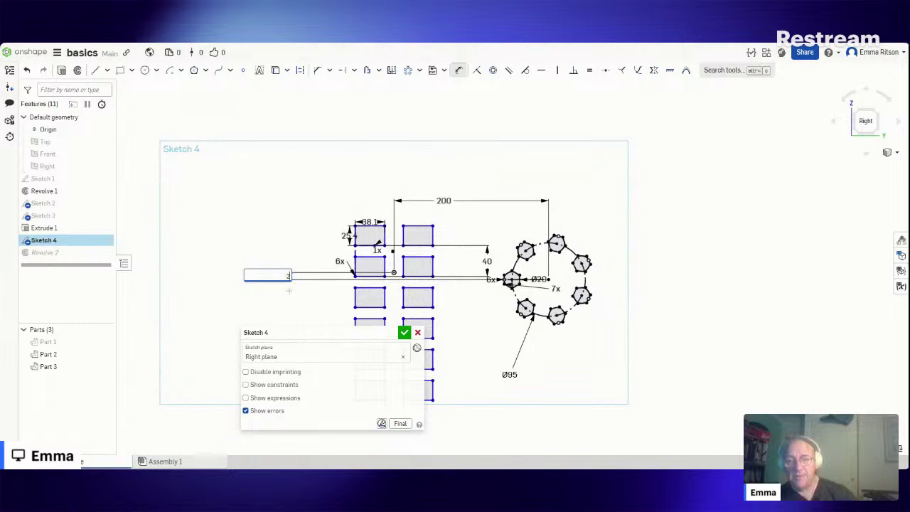
pyautogui.write('0')
pyautogui.press('Return')
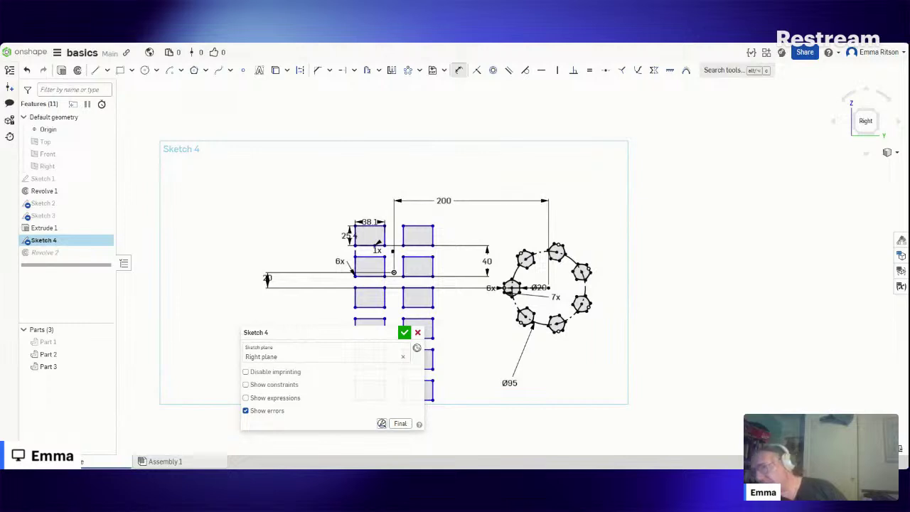
# Step: Create a new Part Studio in the document, open it and rename it "bottle"
pyautogui.click(13, 461)
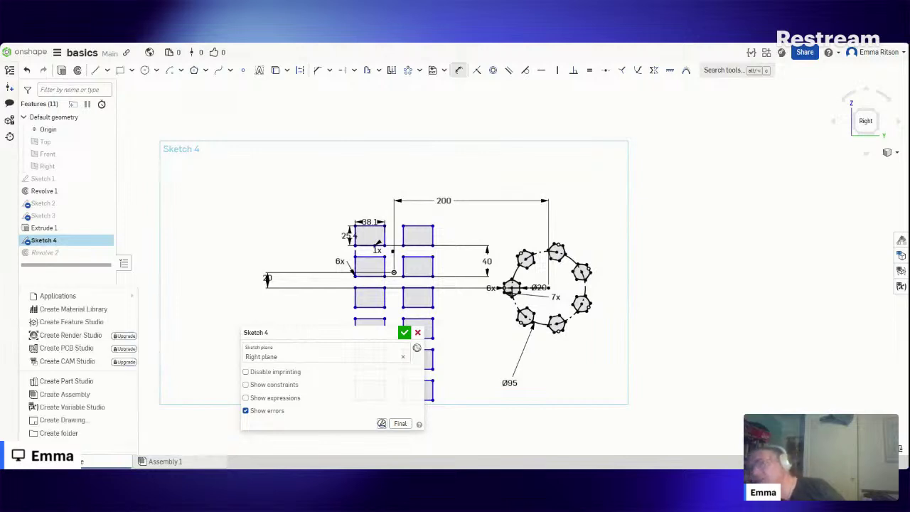
pyautogui.click(92, 384)
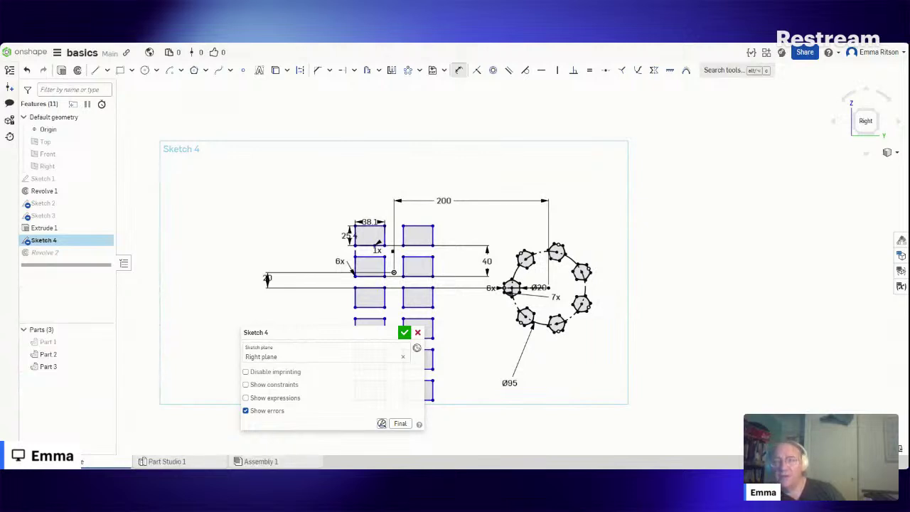
pyautogui.click(166, 461)
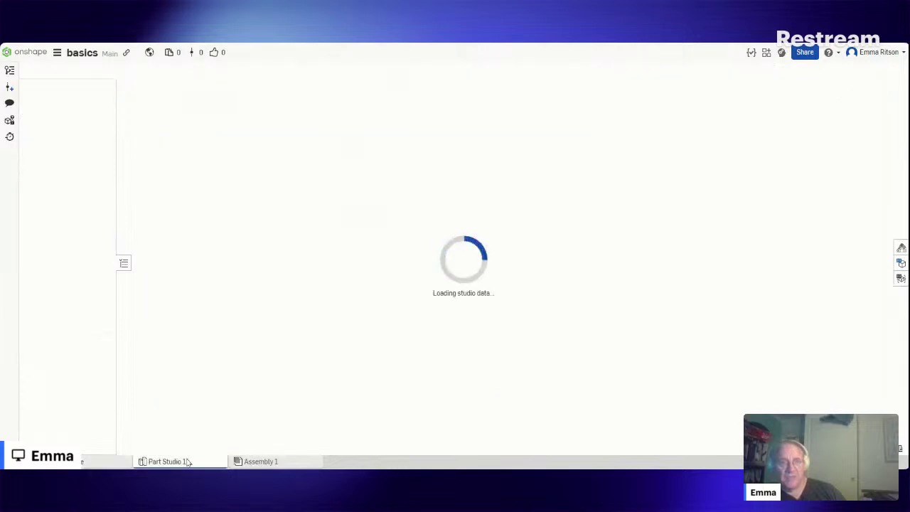
pyautogui.rightClick(189, 463)
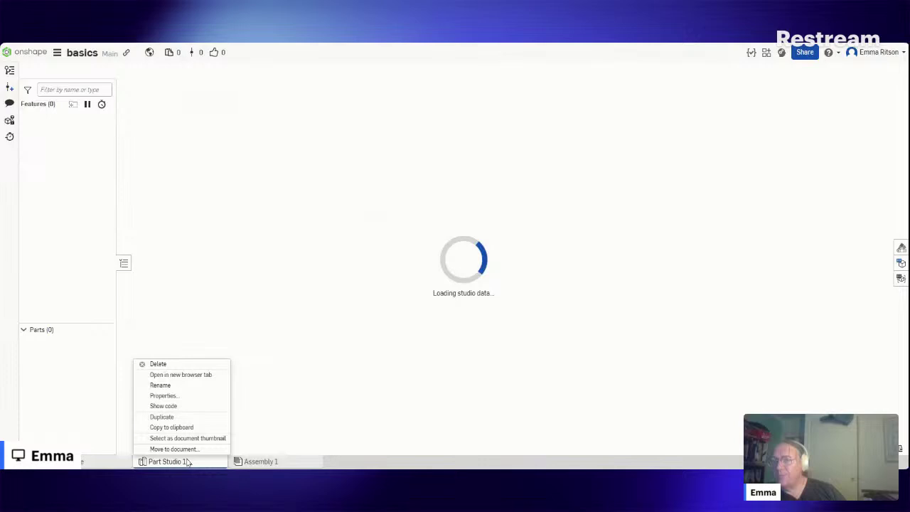
pyautogui.click(188, 385)
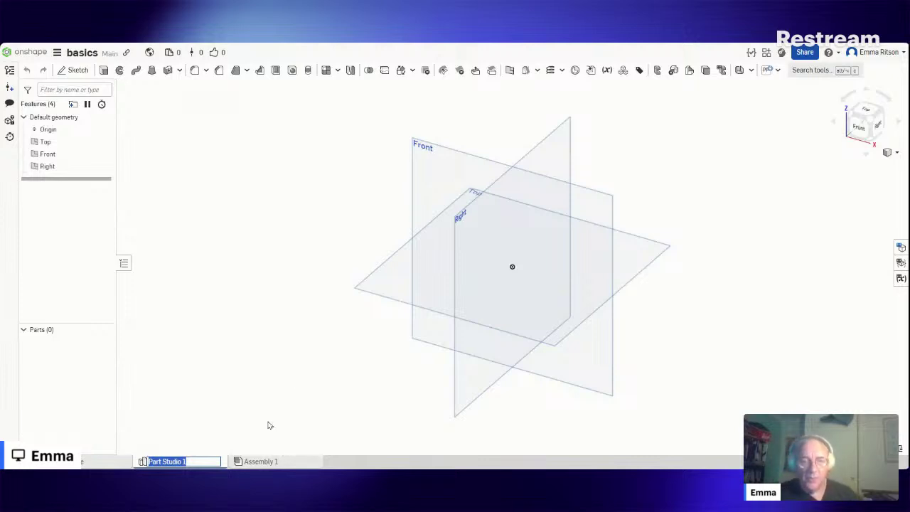
pyautogui.write('bottl')
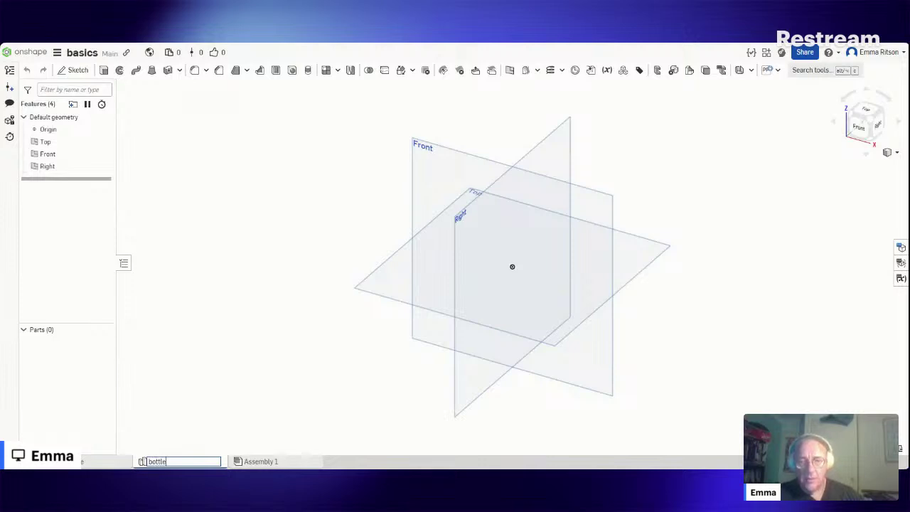
pyautogui.write('e')
pyautogui.press('Return')
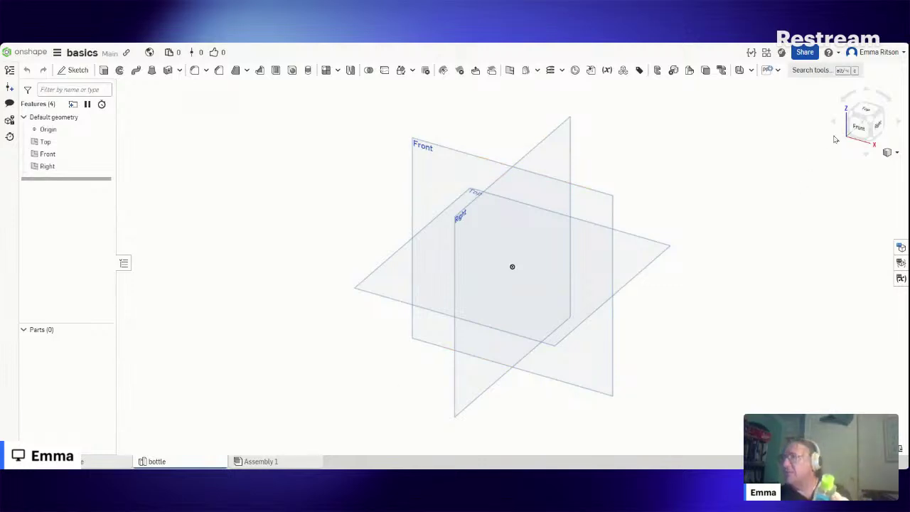
# Step: Start a sketch on the Top plane and draw a center point rectangle about 61 by 40 mm centred on the origin
pyautogui.click(865, 111)
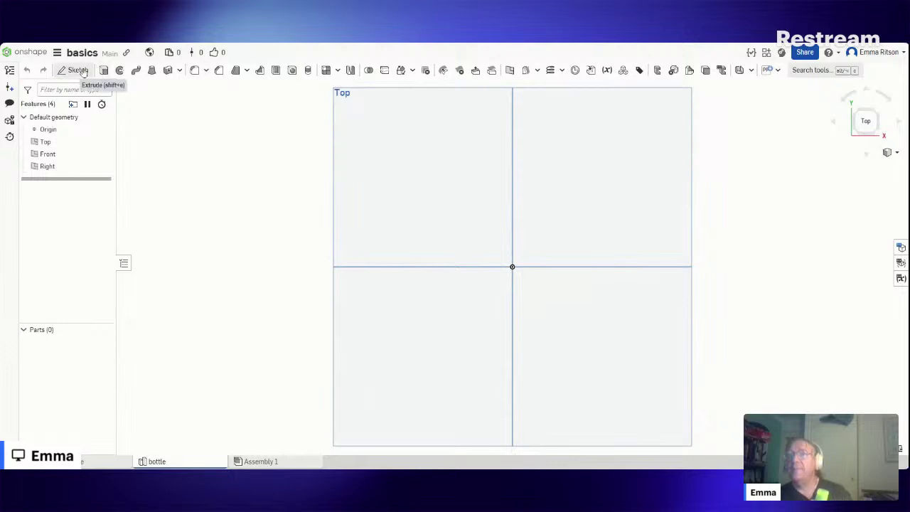
pyautogui.click(471, 271)
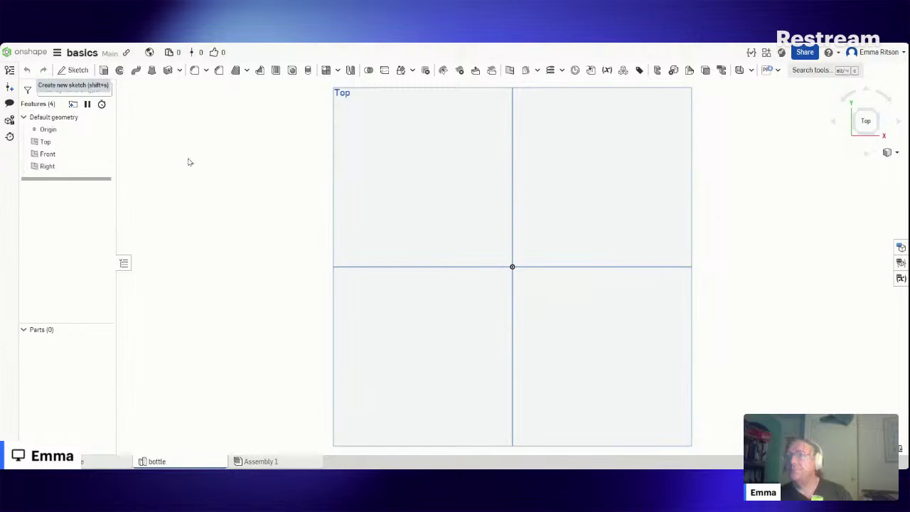
pyautogui.hotkey('shift', 's')
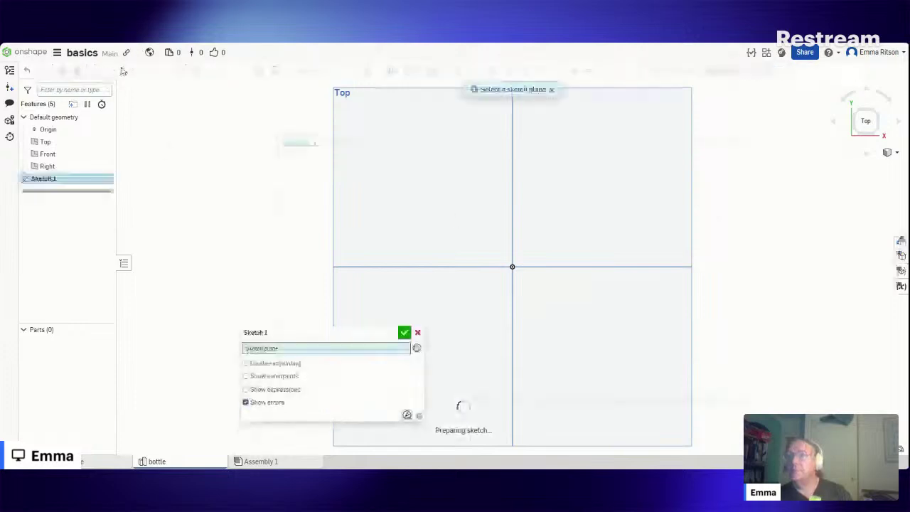
pyautogui.click(130, 70)
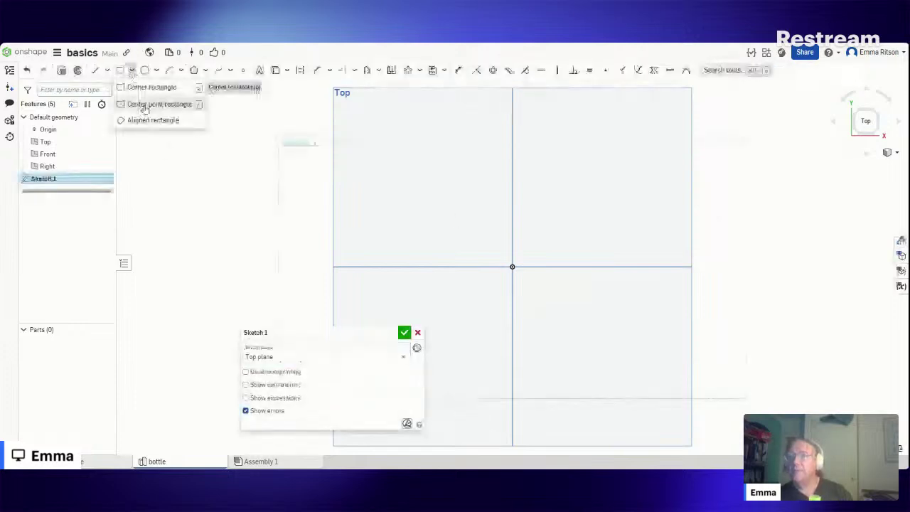
pyautogui.click(144, 106)
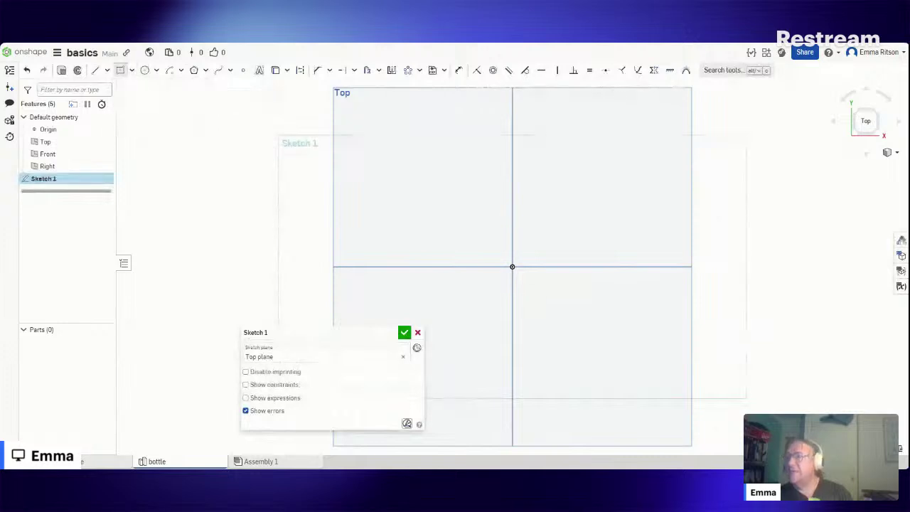
pyautogui.click(513, 267)
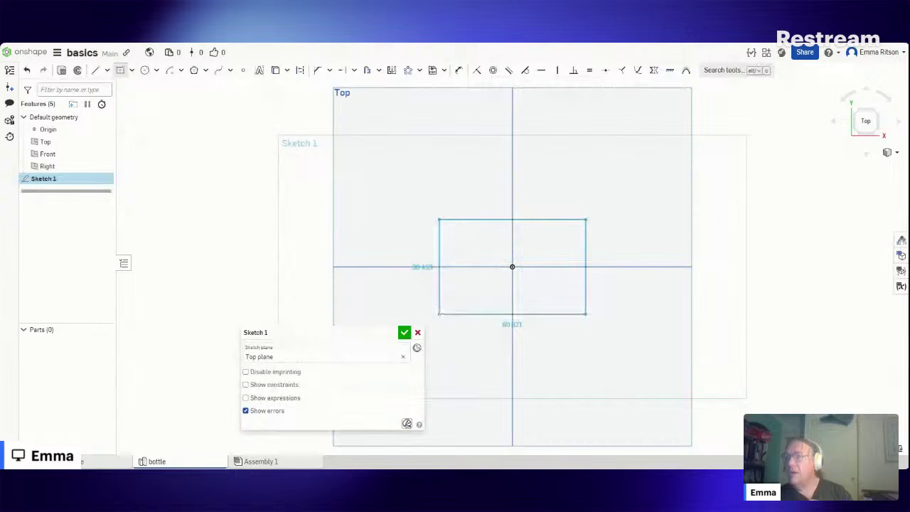
pyautogui.click(439, 313)
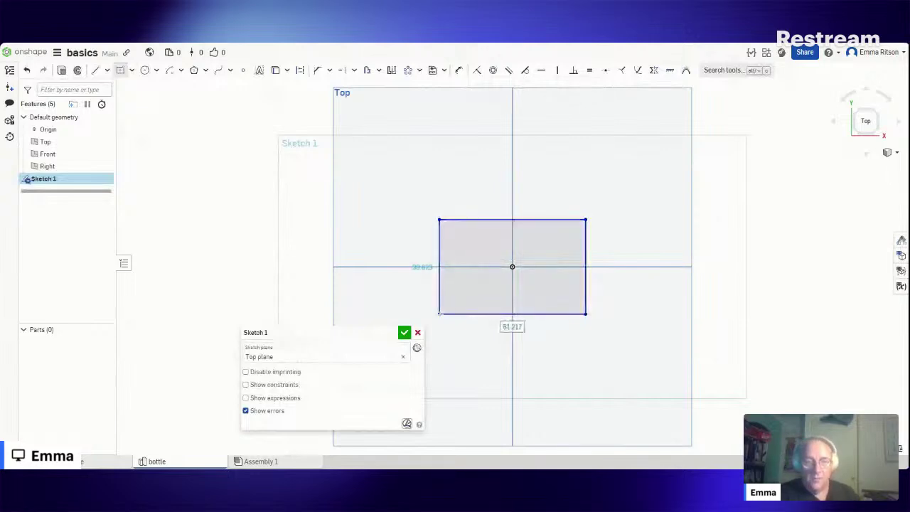
# Step: Set the rectangle's width and height to 40 mm each
pyautogui.doubleClick(512, 326)
pyautogui.press('Return')
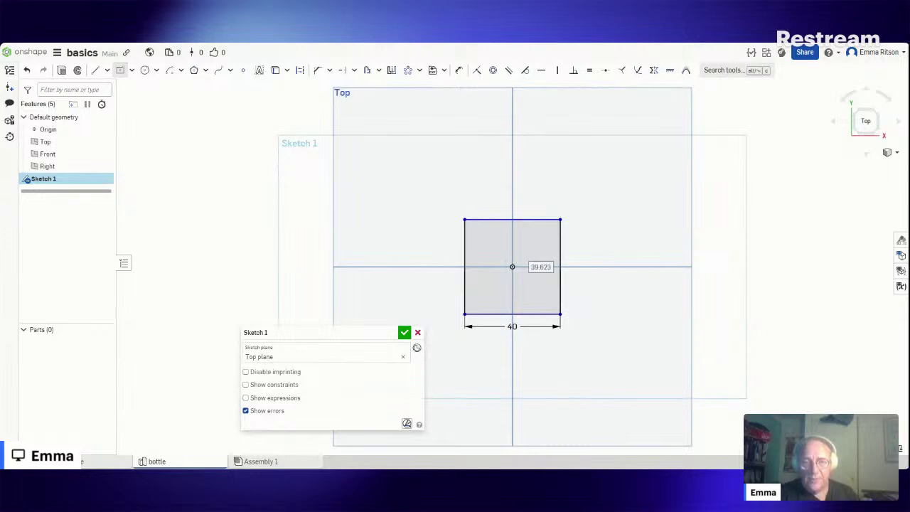
pyautogui.write('40')
pyautogui.press('Return')
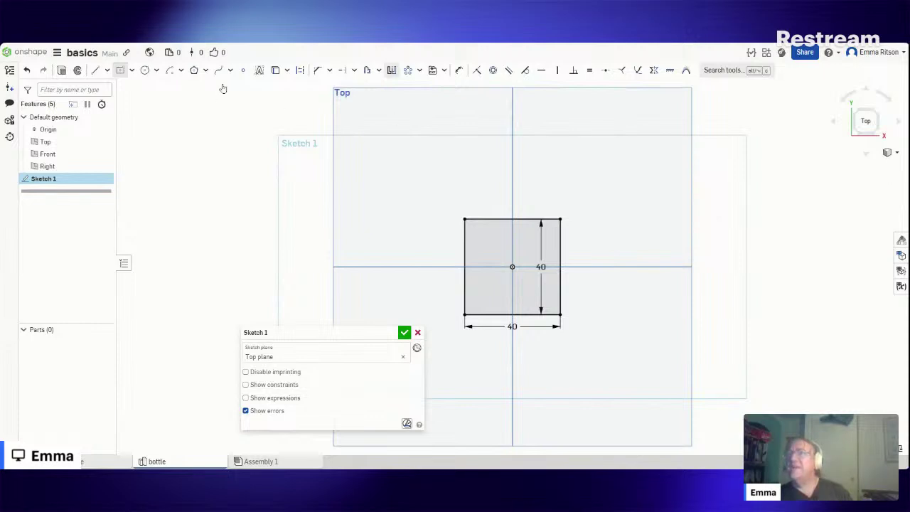
# Step: Fillet all four corners of the sketched square with a radius of 4 mm
pyautogui.click(330, 71)
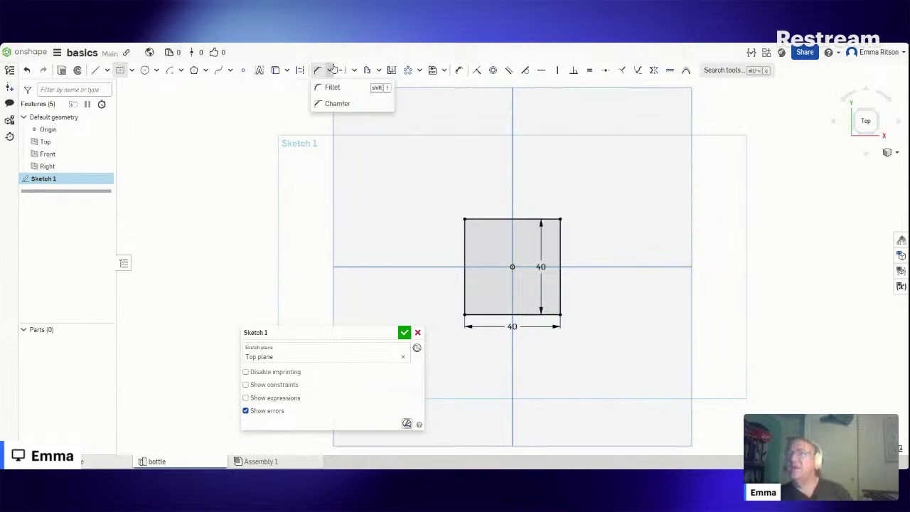
pyautogui.click(323, 91)
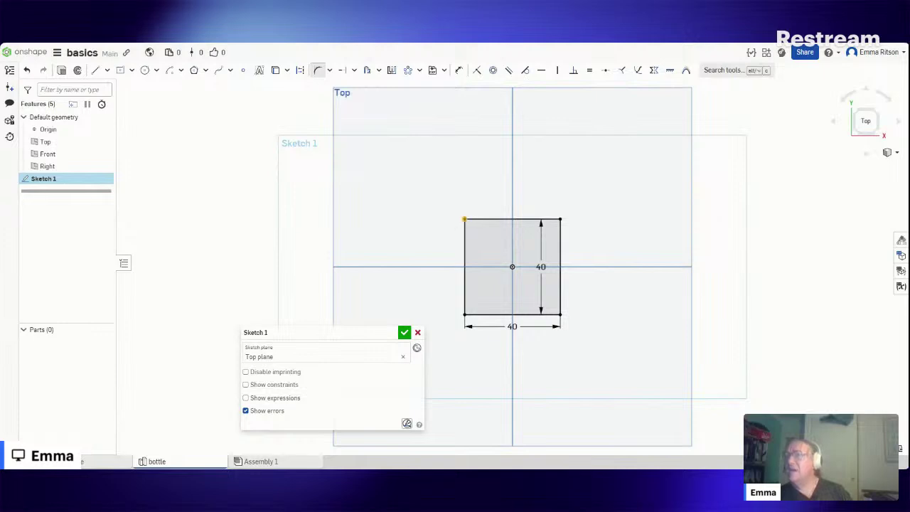
pyautogui.moveTo(464, 219); pyautogui.dragTo(485, 241)
pyautogui.click(464, 313)
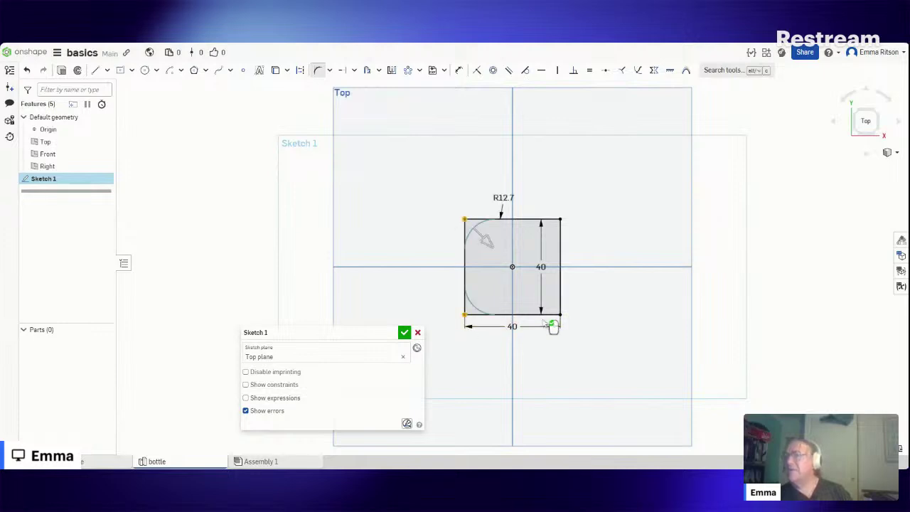
pyautogui.click(560, 314)
pyautogui.click(561, 220)
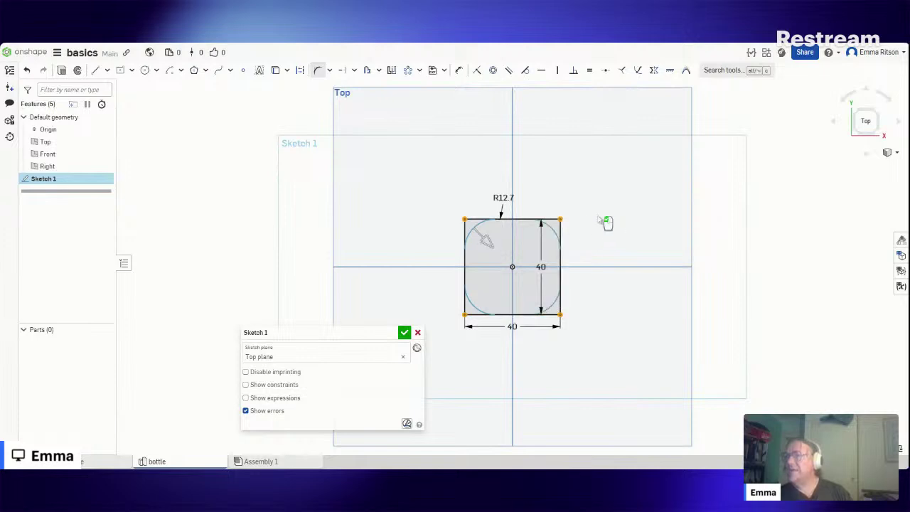
pyautogui.click(601, 222)
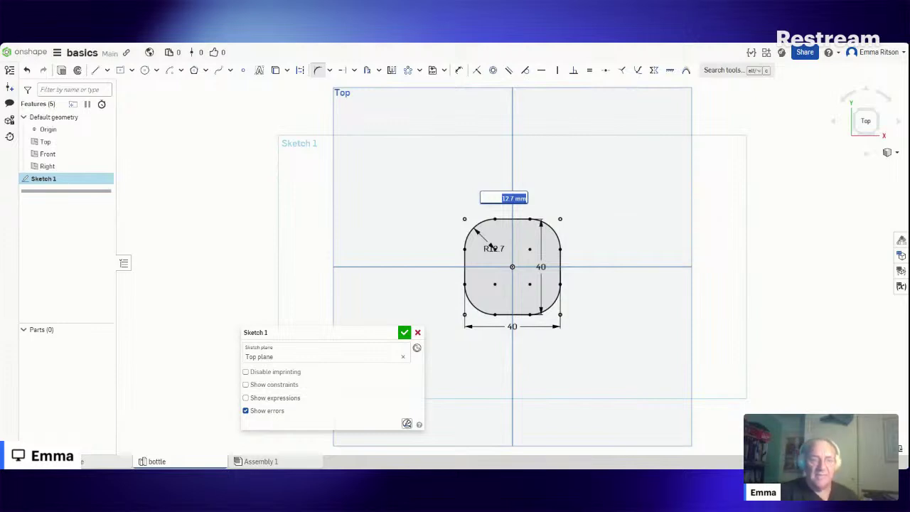
pyautogui.press('BackSpace')
pyautogui.write('4')
pyautogui.press('Return')
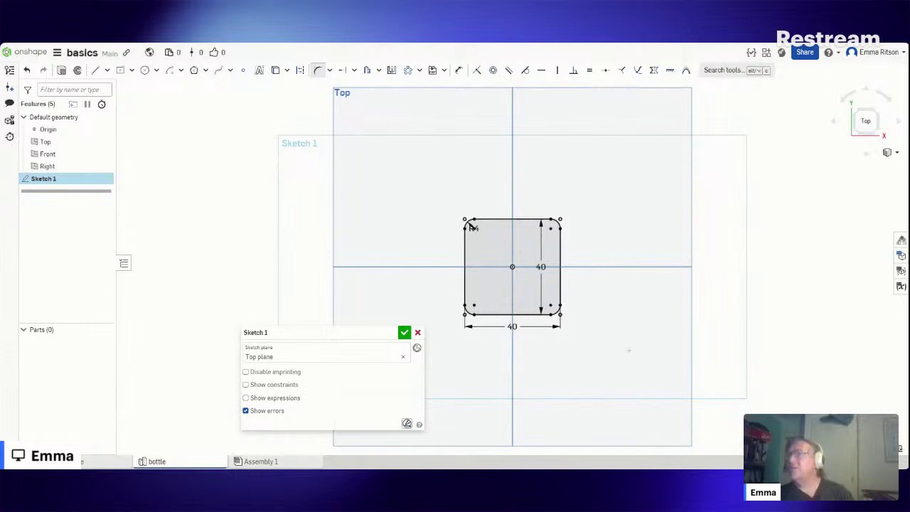
# Step: Finish the sketch and extrude the rounded square upward as a new solid with a blind depth of 38 mm
pyautogui.moveTo(232, 205); pyautogui.dragTo(234, 159, button='right')
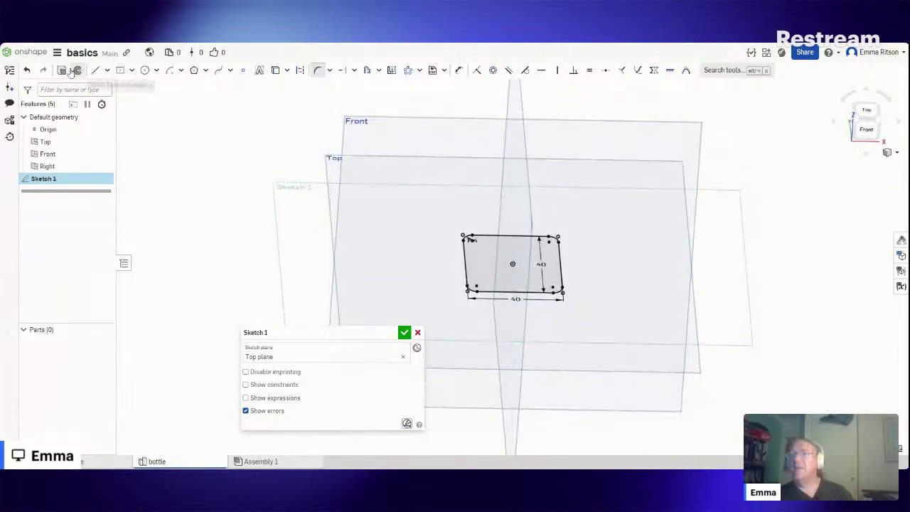
pyautogui.press('Return')
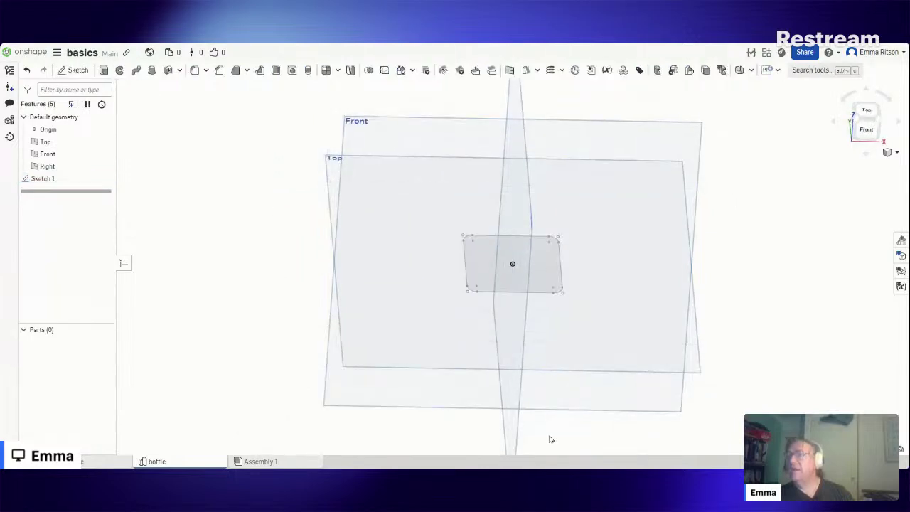
pyautogui.hotkey('shift', 'e')
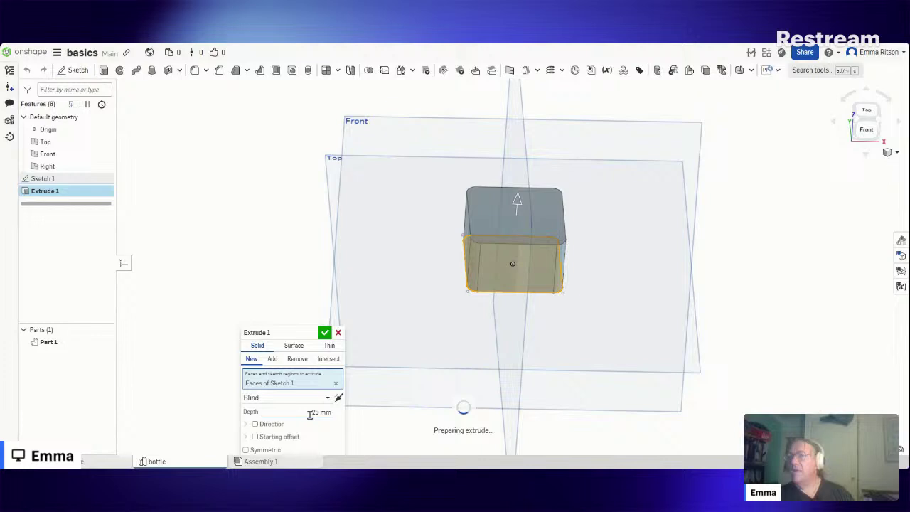
pyautogui.click(318, 412)
pyautogui.write('3')
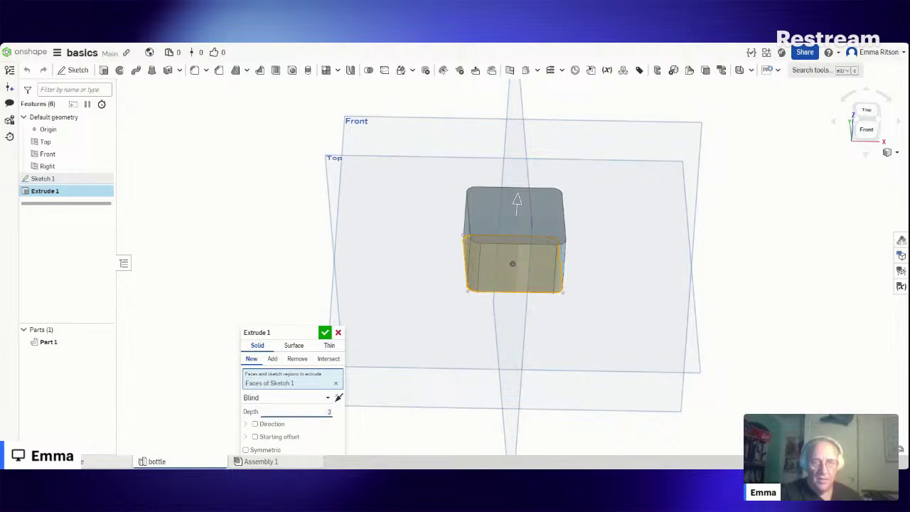
pyautogui.write('8')
pyautogui.press('Return')
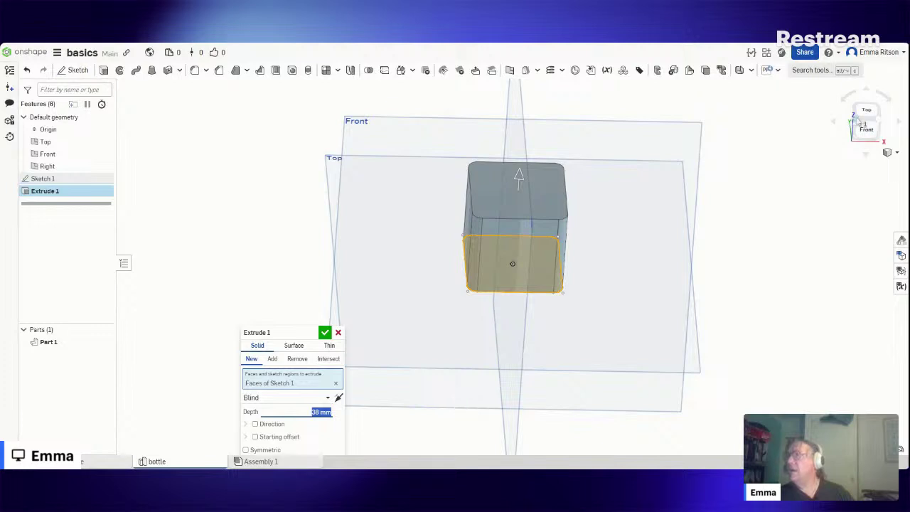
pyautogui.click(871, 120)
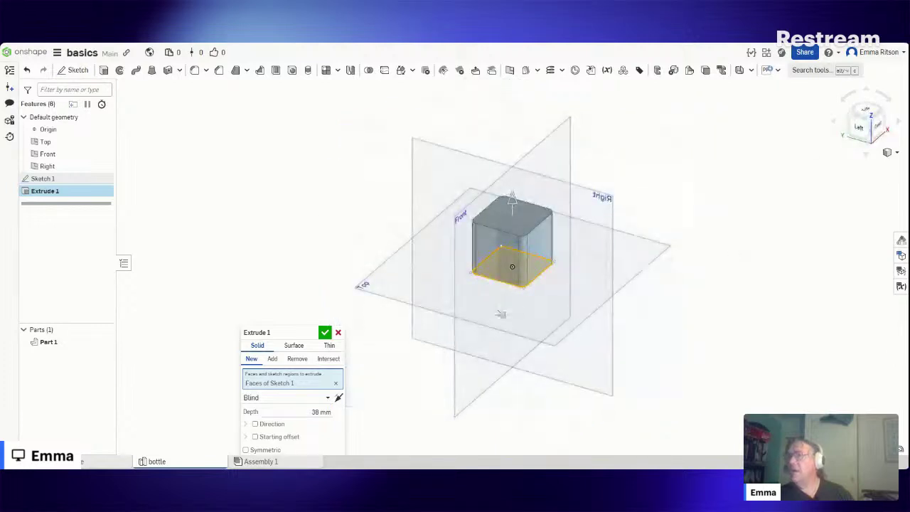
pyautogui.moveTo(502, 313); pyautogui.dragTo(459, 290, button='right')
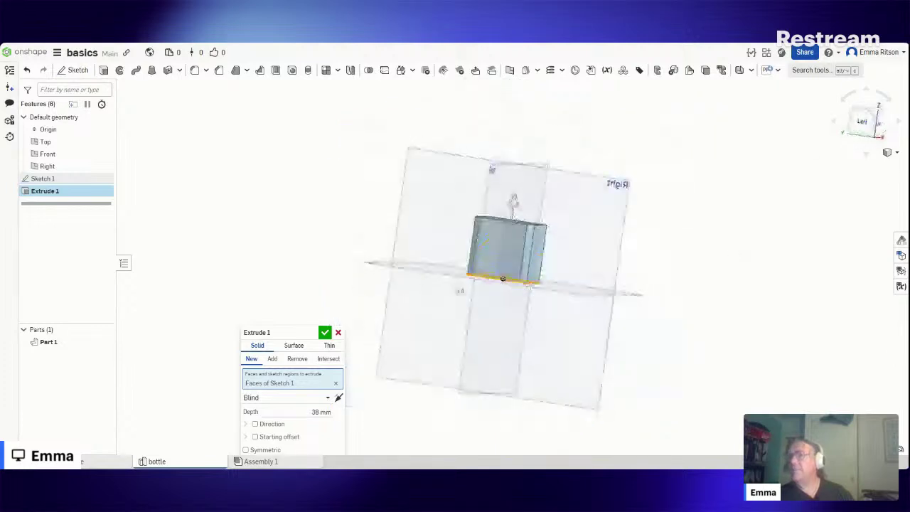
pyautogui.click(324, 333)
# Step: Start a fillet feature and select all the straight and corner edges around the body's bottom face
pyautogui.moveTo(332, 327); pyautogui.dragTo(339, 308, button='right')
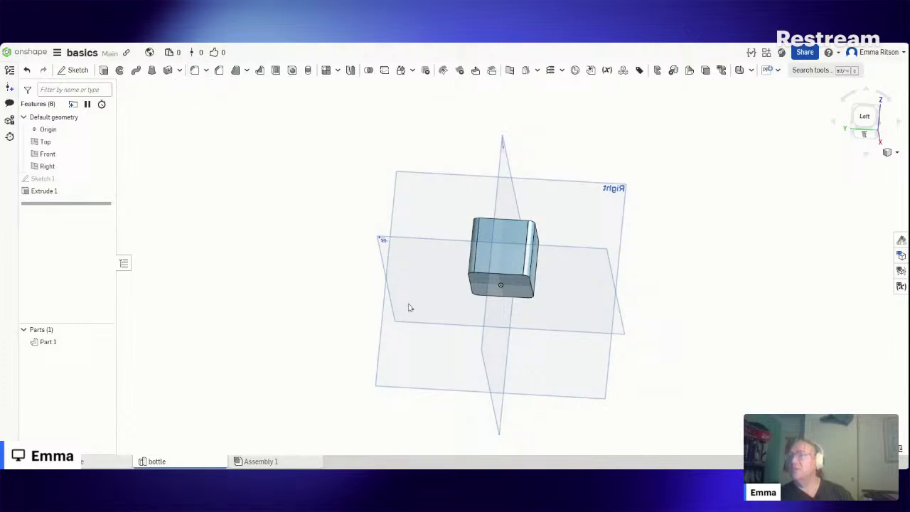
pyautogui.hotkey('shift', 'f')
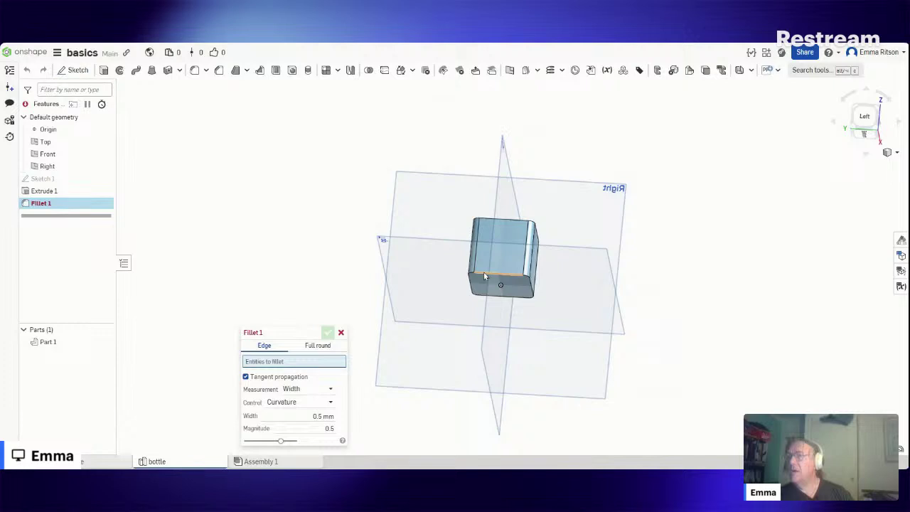
pyautogui.click(483, 276)
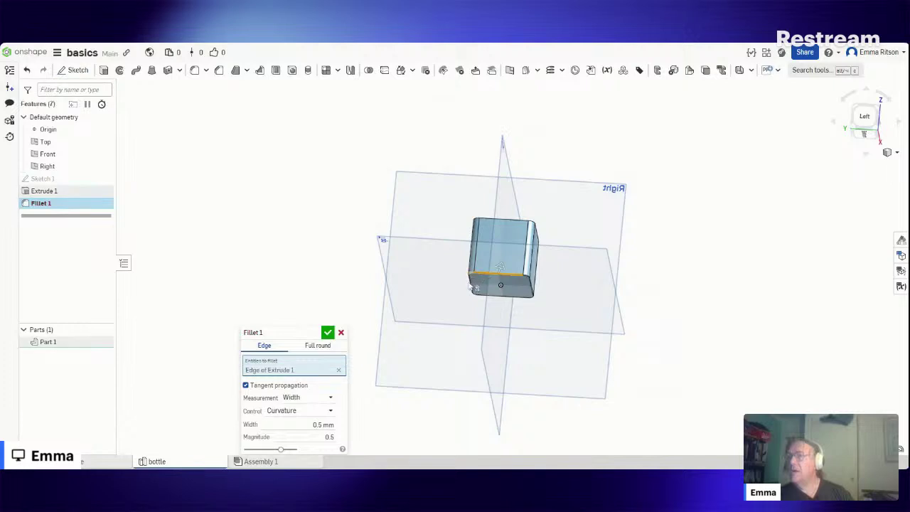
pyautogui.click(472, 285)
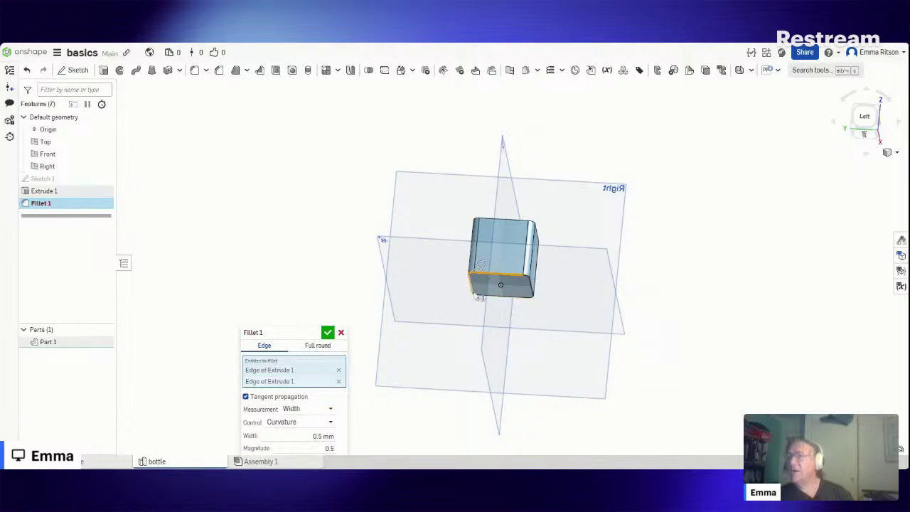
pyautogui.click(474, 293)
pyautogui.click(488, 296)
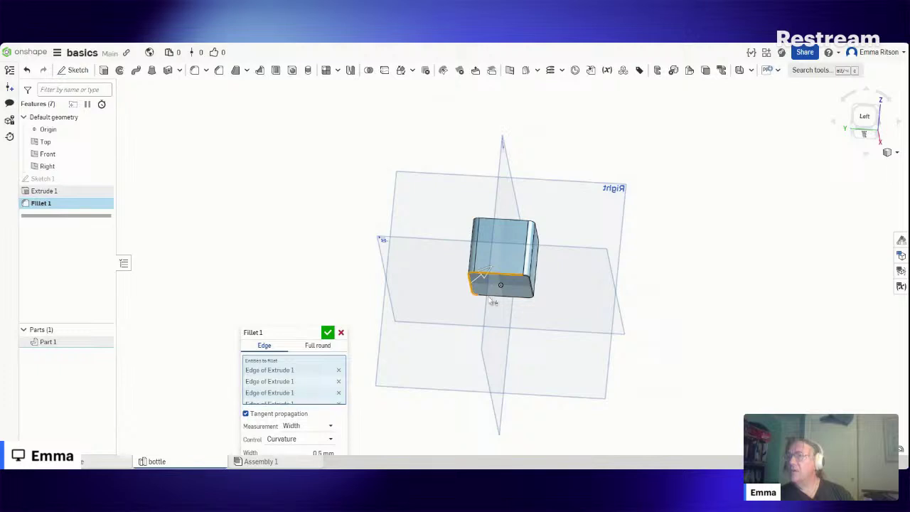
pyautogui.click(490, 297)
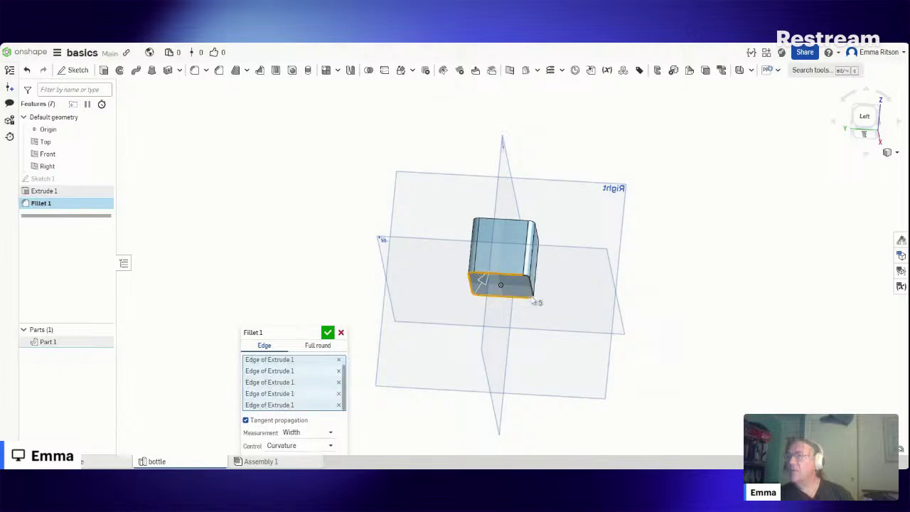
pyautogui.click(533, 301)
pyautogui.click(539, 297)
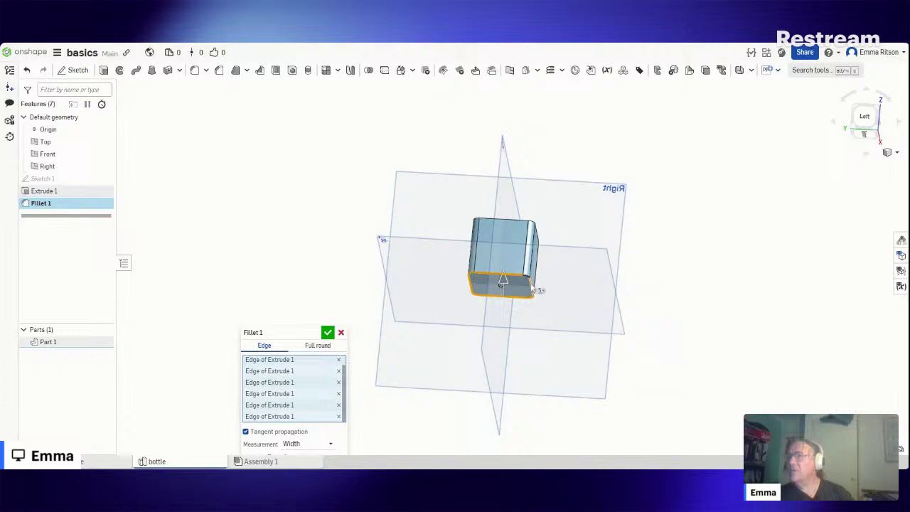
pyautogui.click(527, 278)
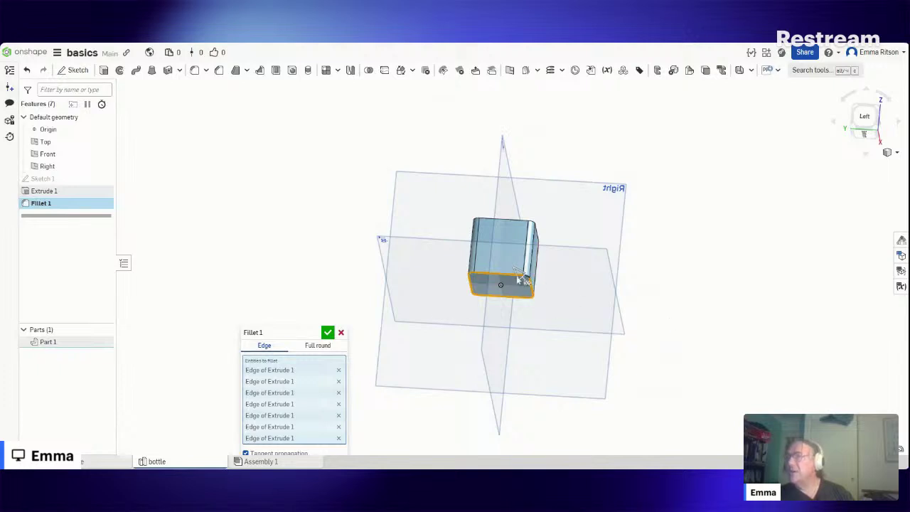
pyautogui.scroll(5, 514, 271)
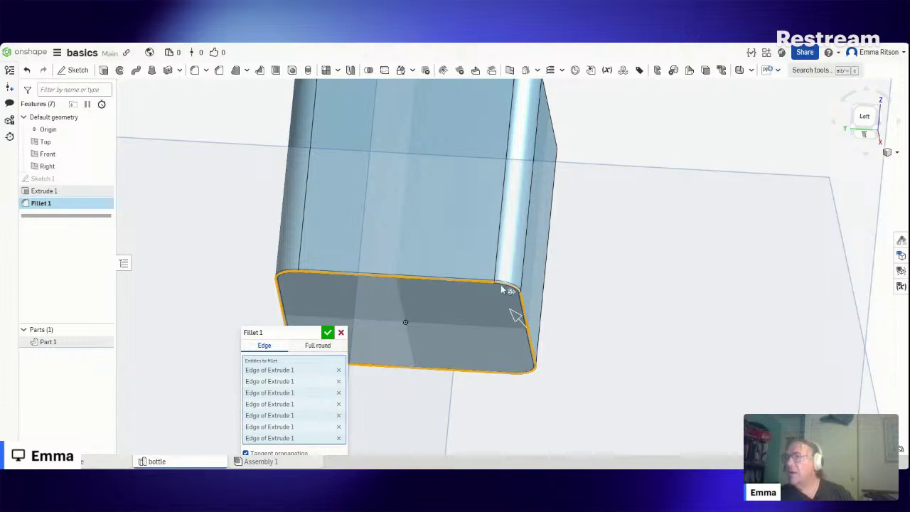
pyautogui.click(516, 289)
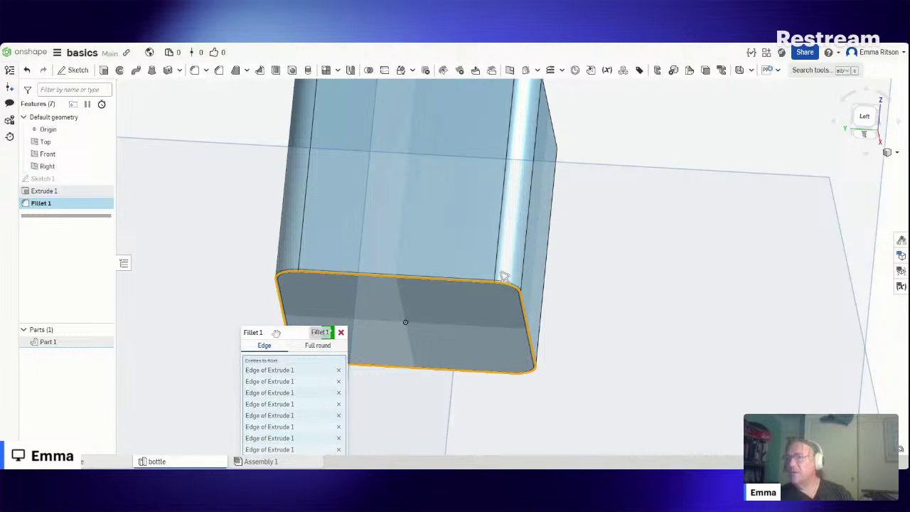
# Step: Set the bottom edge fillet's width to 3 mm and accept the feature
pyautogui.moveTo(762, 160)
pyautogui.mouseDown()
pyautogui.moveTo(770, 155)
pyautogui.moveTo(760, 164)
pyautogui.mouseUp()
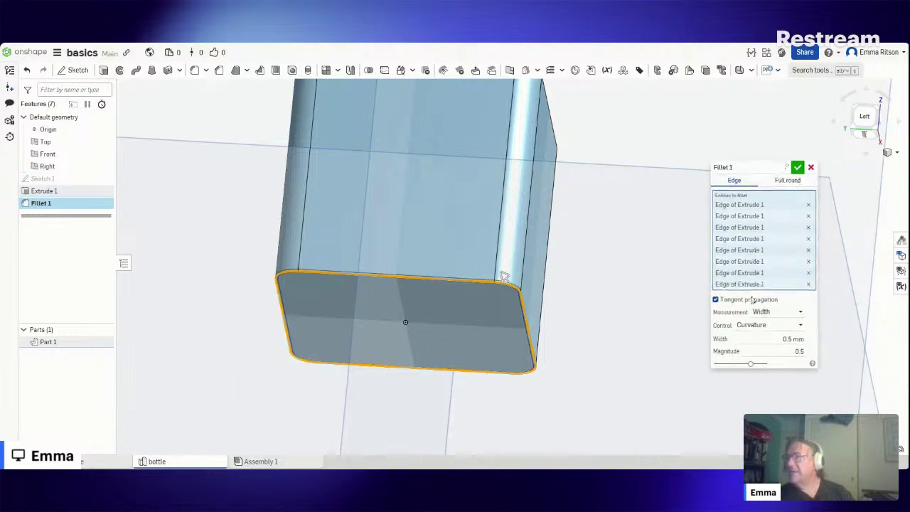
pyautogui.click(771, 339)
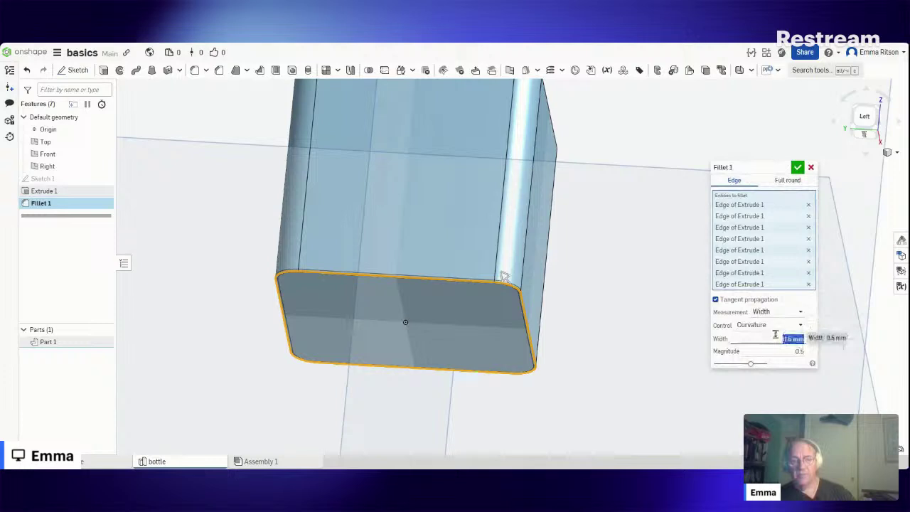
pyautogui.write('5')
pyautogui.press('Return')
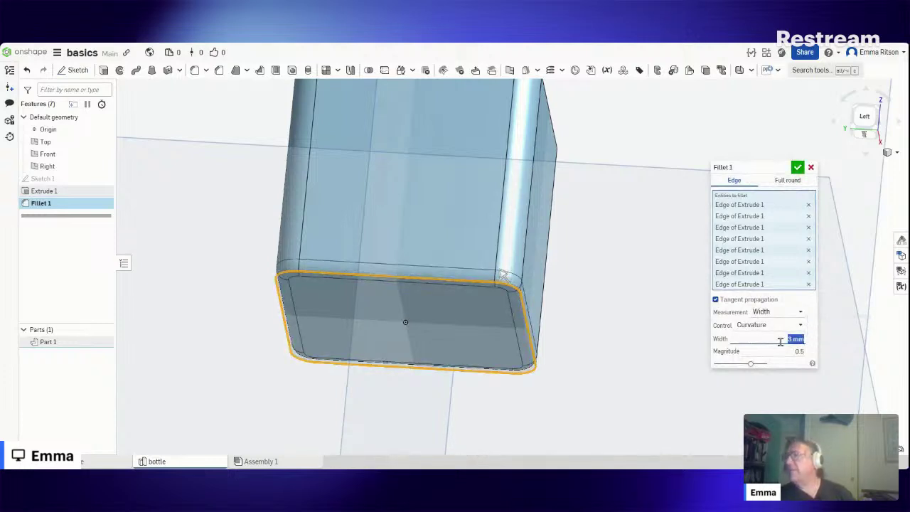
pyautogui.click(798, 169)
pyautogui.scroll(-3, 616, 283)
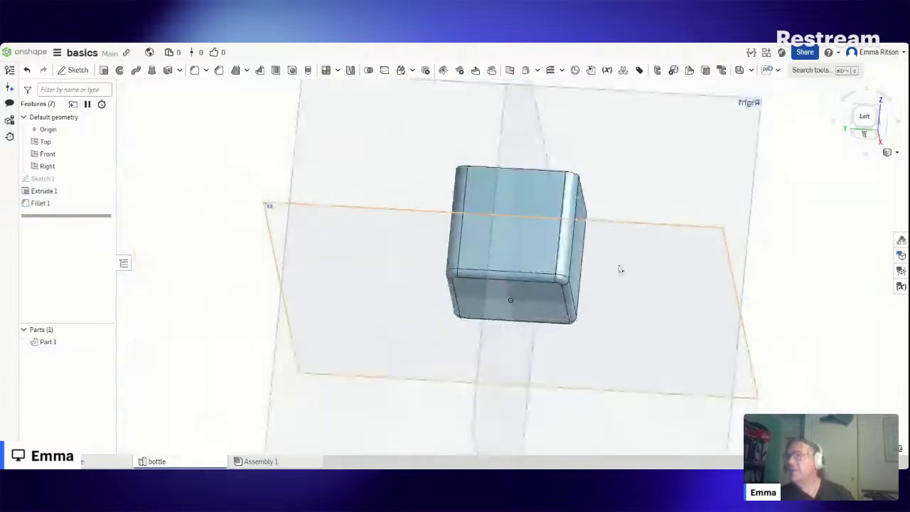
# Step: Start a sketch on the body's top face and draw an 18 mm diameter circle centred on the origin
pyautogui.moveTo(619, 266); pyautogui.dragTo(628, 306, button='right')
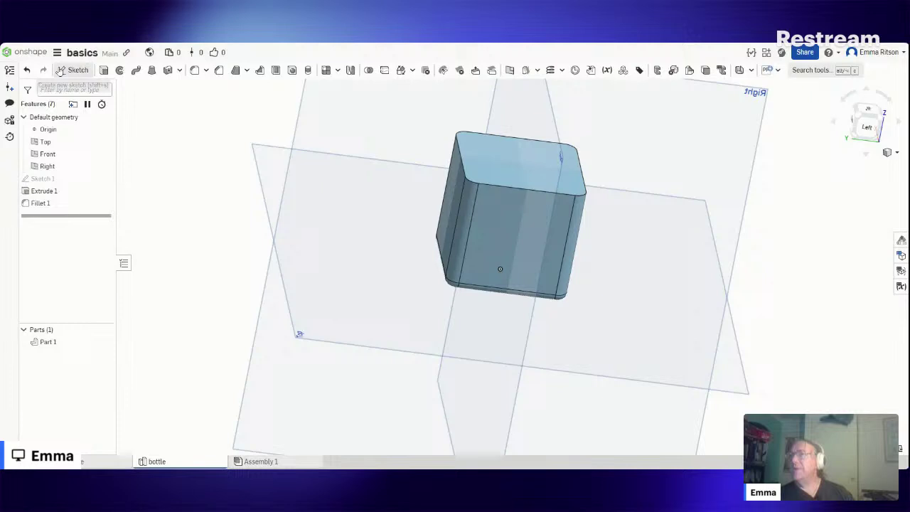
pyautogui.click(60, 70)
pyautogui.click(522, 177)
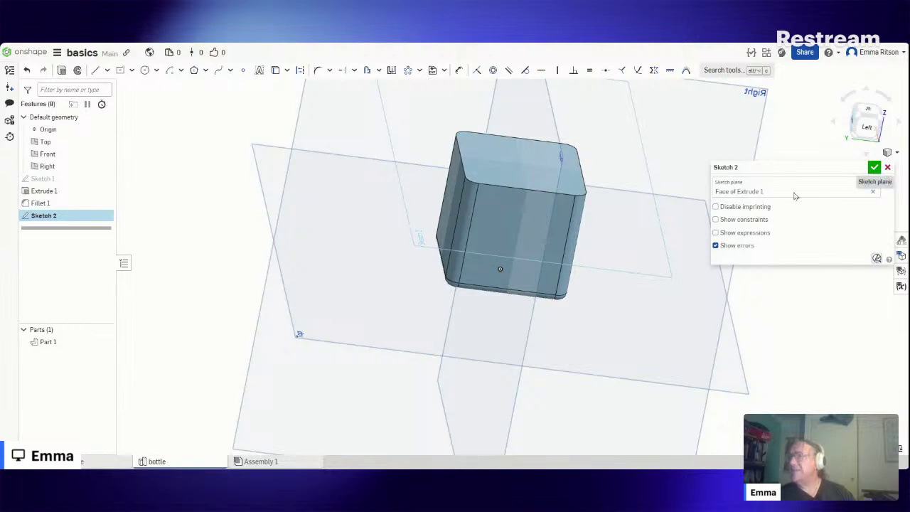
pyautogui.click(887, 182)
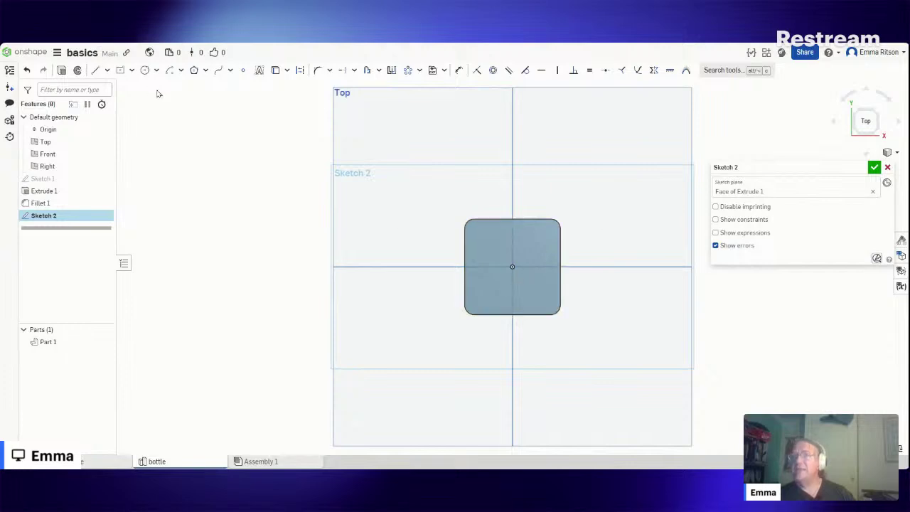
pyautogui.click(145, 69)
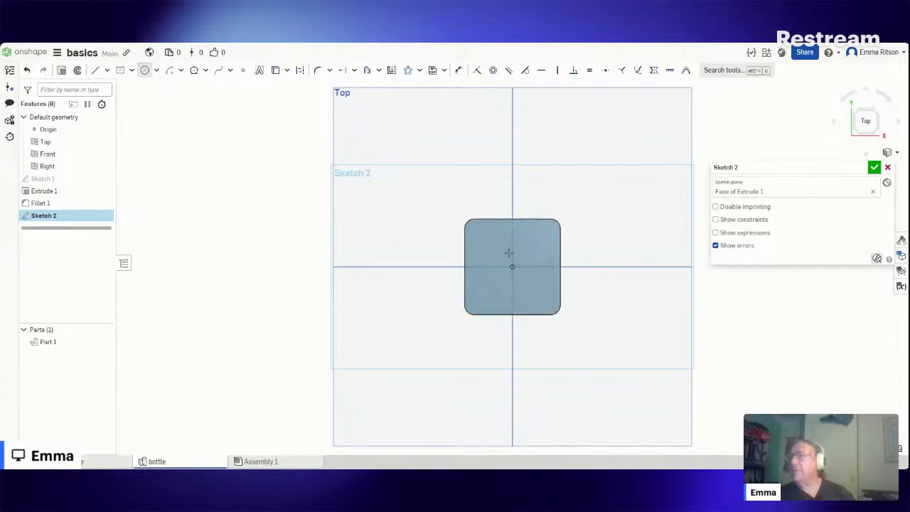
pyautogui.click(511, 267)
pyautogui.click(494, 284)
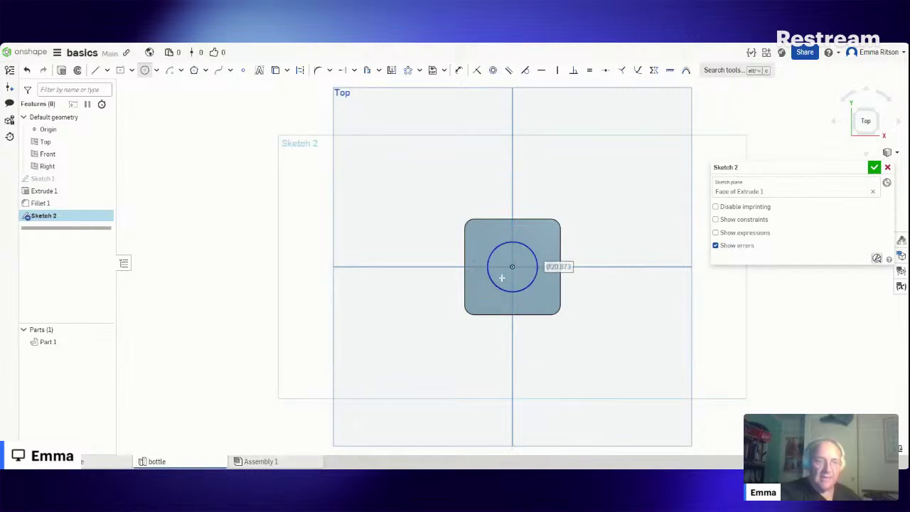
pyautogui.write('1')
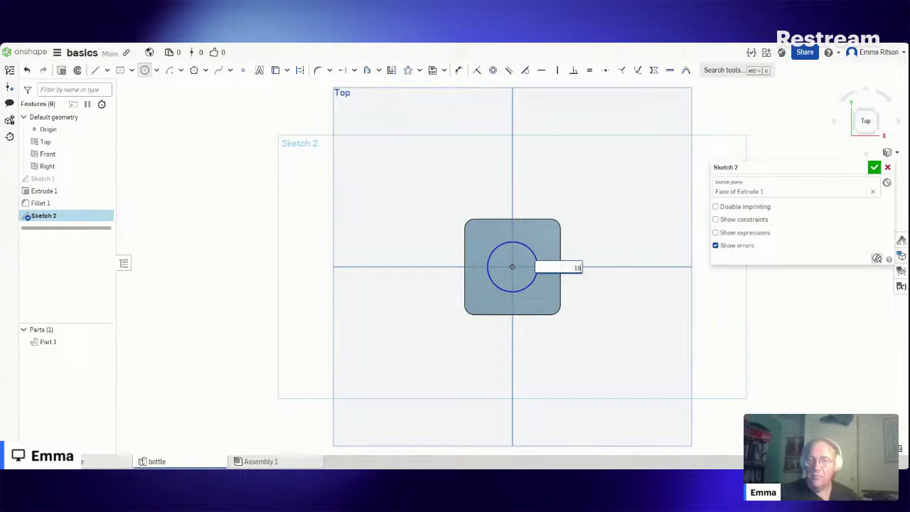
pyautogui.write('8')
pyautogui.press('Return')
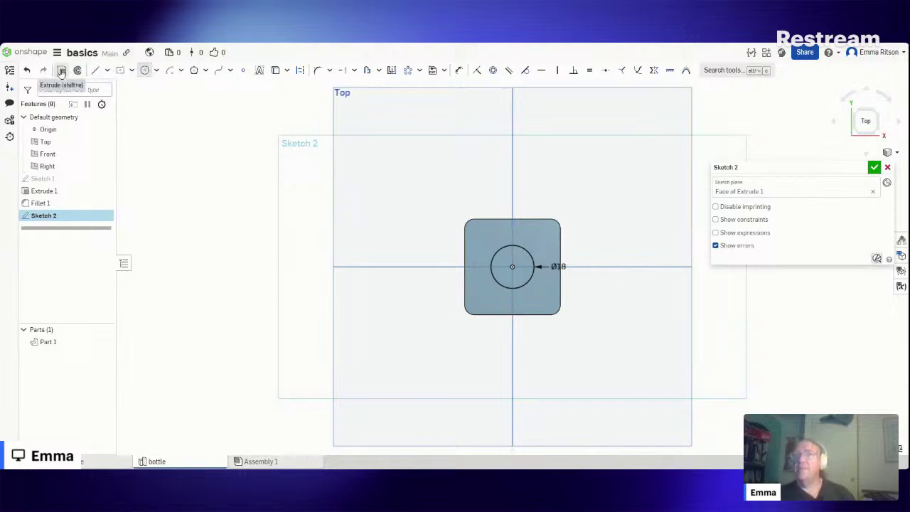
# Step: Extrude the circle upward to a blind depth of 18 mm, adding it to the body as the bottle neck
pyautogui.hotkey('shift', 'e')
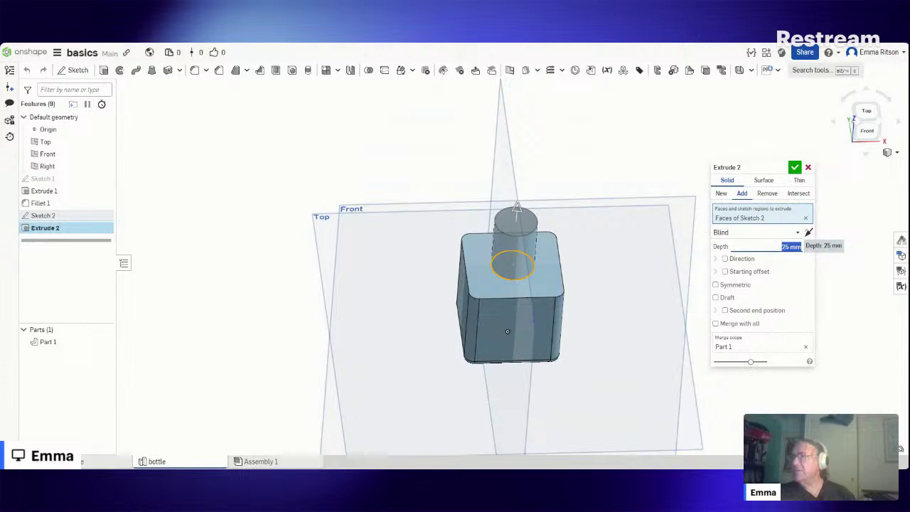
pyautogui.write('1')
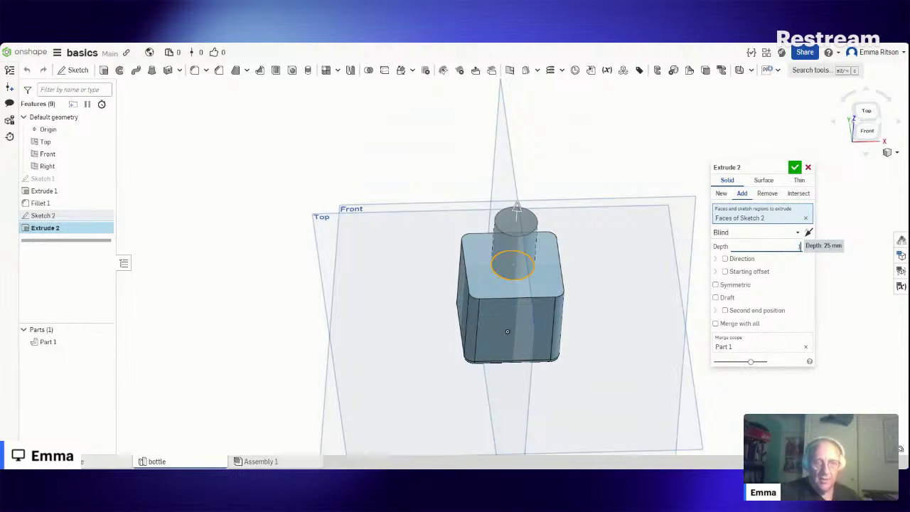
pyautogui.write('8')
pyautogui.press('Return')
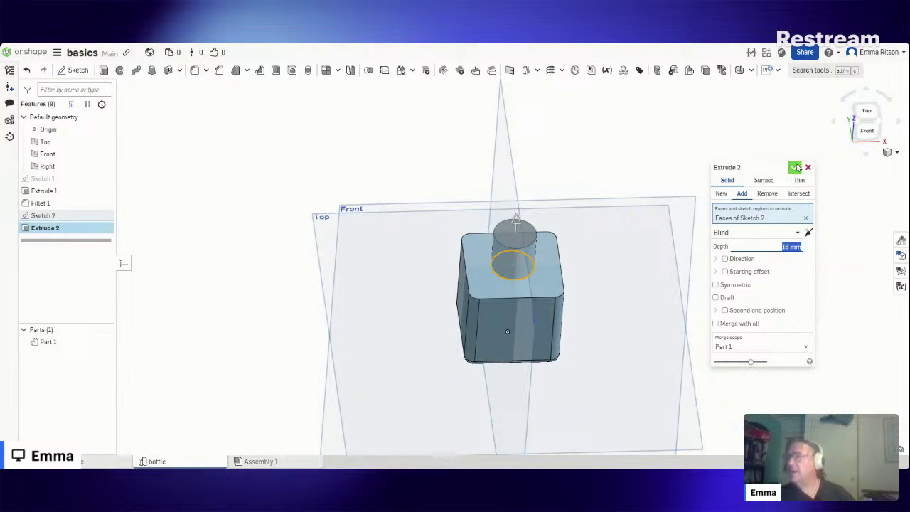
pyautogui.click(795, 167)
# Step: Fillet the edge where the neck meets the body with a width of 5 mm
pyautogui.moveTo(717, 253)
pyautogui.mouseDown(button='right')
pyautogui.moveTo(746, 203)
pyautogui.moveTo(723, 234)
pyautogui.mouseUp(button='right')
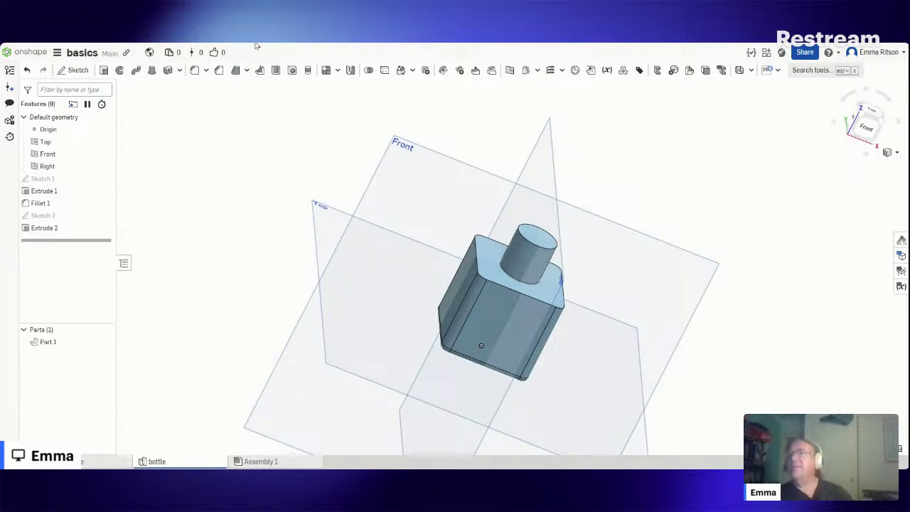
pyautogui.click(194, 70)
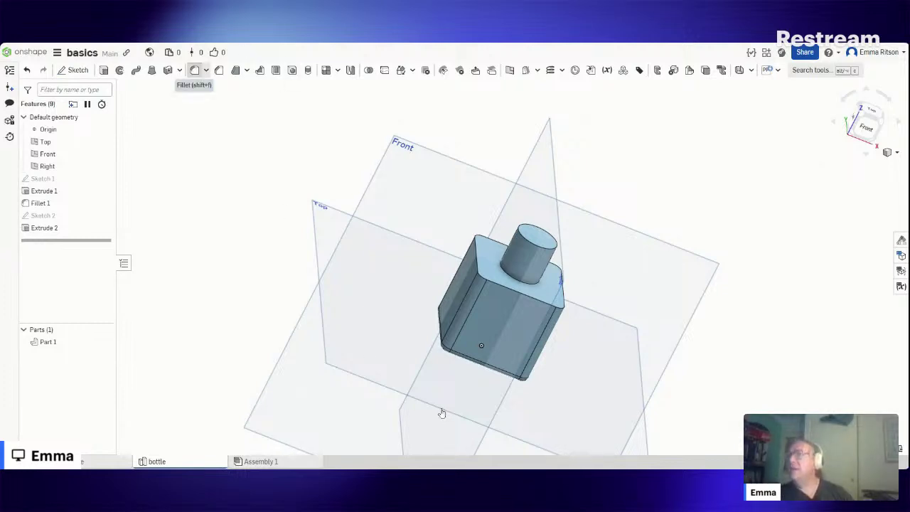
pyautogui.click(524, 283)
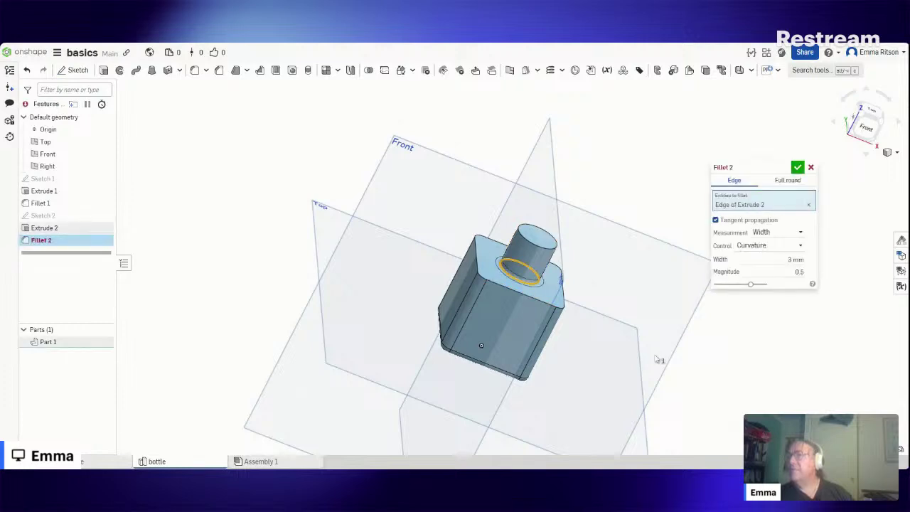
pyautogui.click(767, 259)
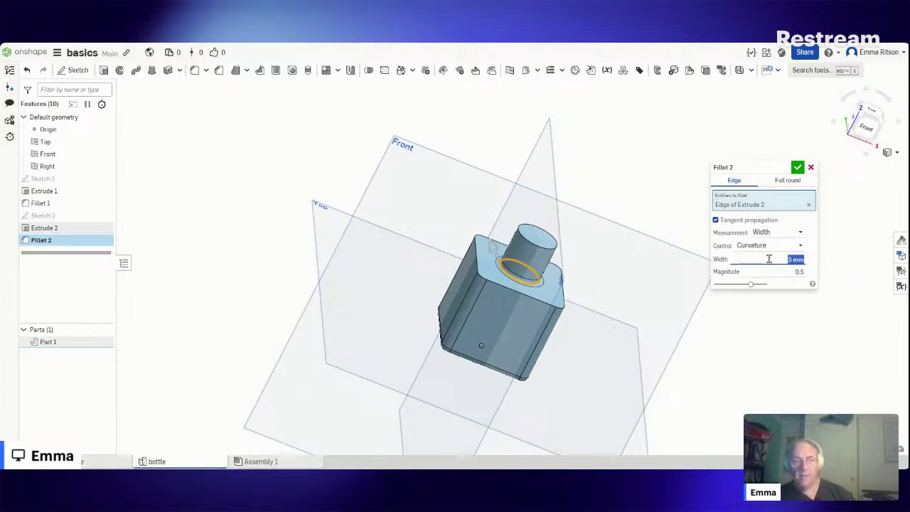
pyautogui.write('5')
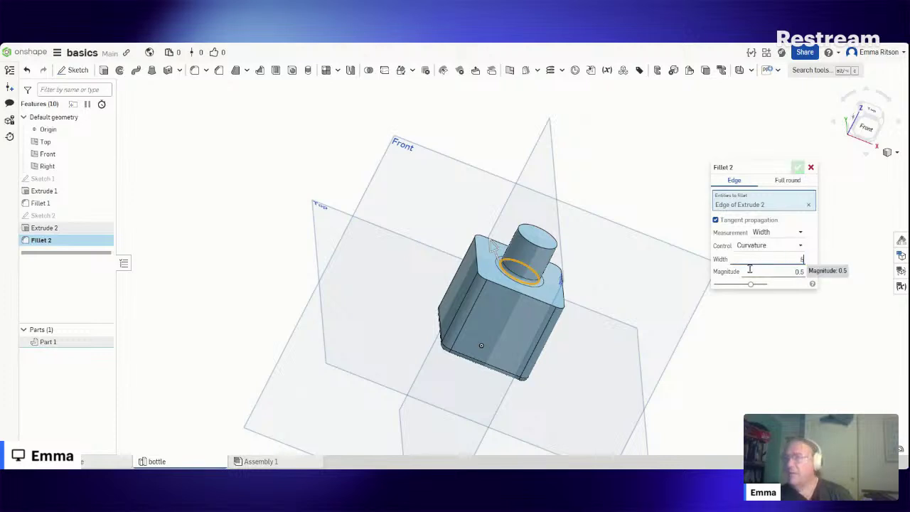
pyautogui.press('Return')
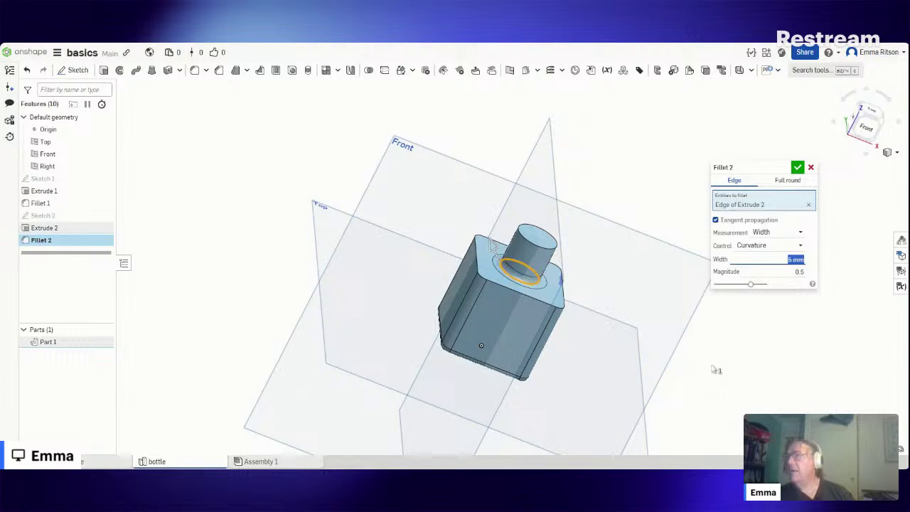
pyautogui.click(799, 170)
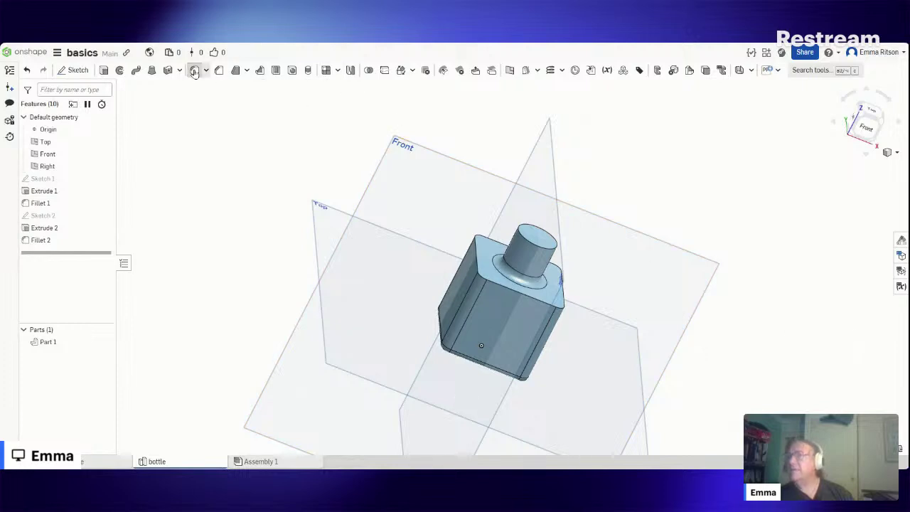
# Step: Fillet the outer edges around the body's top face with tangent propagation and a width of 5 mm
pyautogui.click(479, 280)
pyautogui.hotkey('shift', 'f')
pyautogui.click(482, 278)
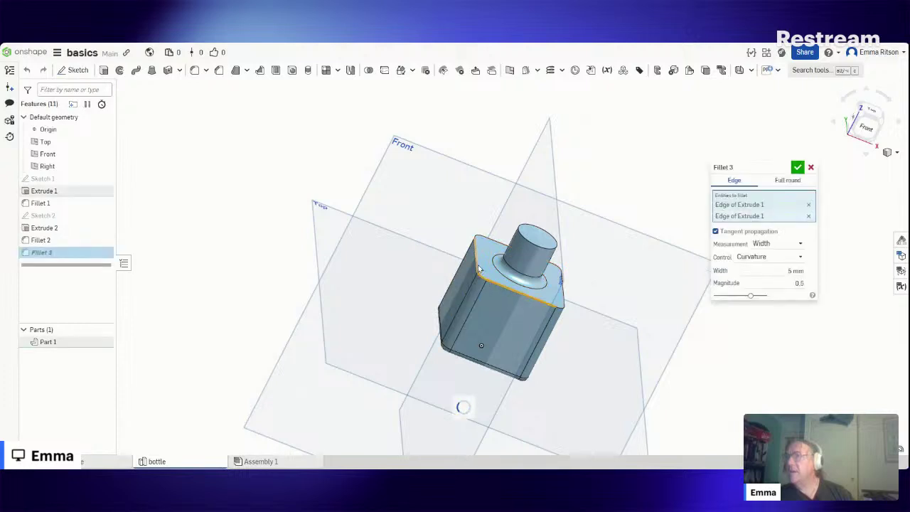
pyautogui.click(481, 242)
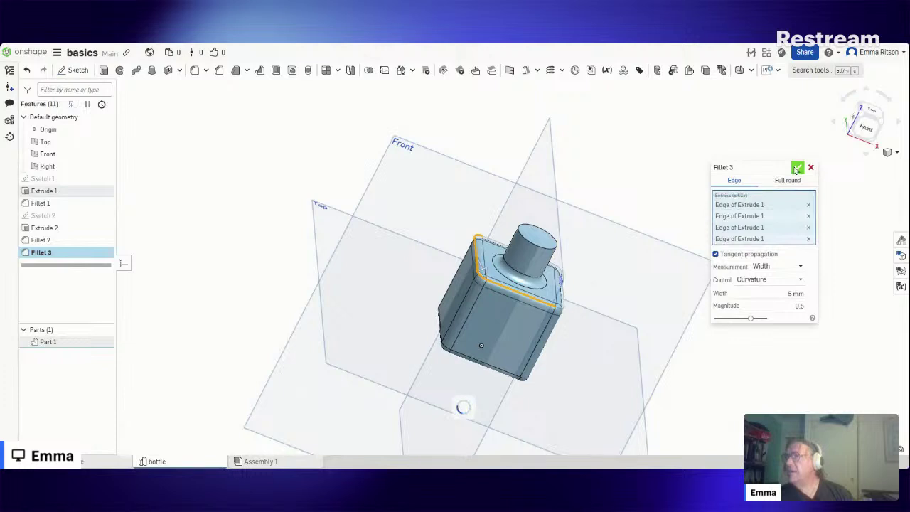
pyautogui.click(797, 167)
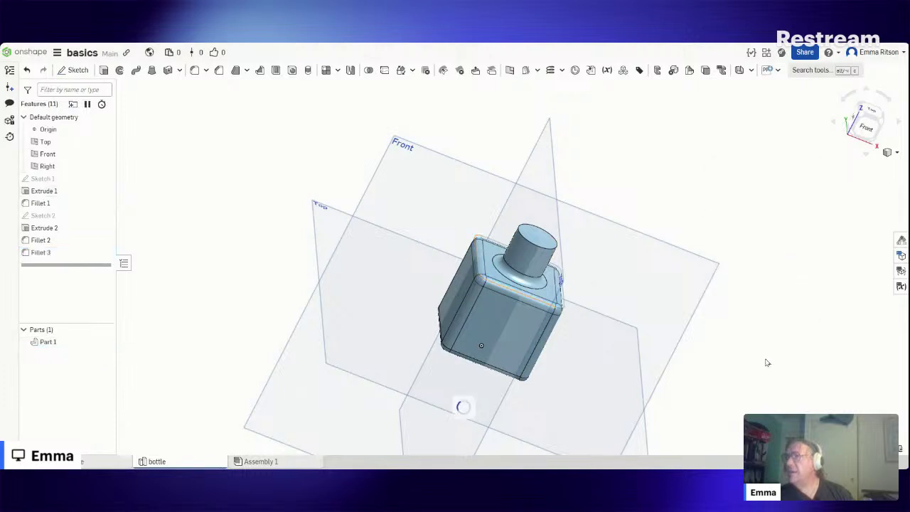
pyautogui.moveTo(764, 363); pyautogui.dragTo(722, 365, button='right')
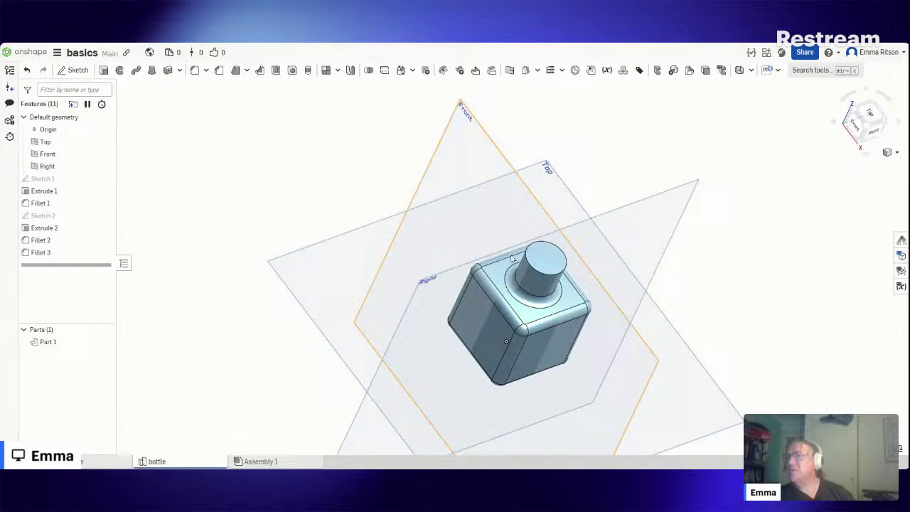
# Step: Shell the bottle to a 2.5 mm wall thickness, removing the top face of the neck to open it
pyautogui.click(276, 69)
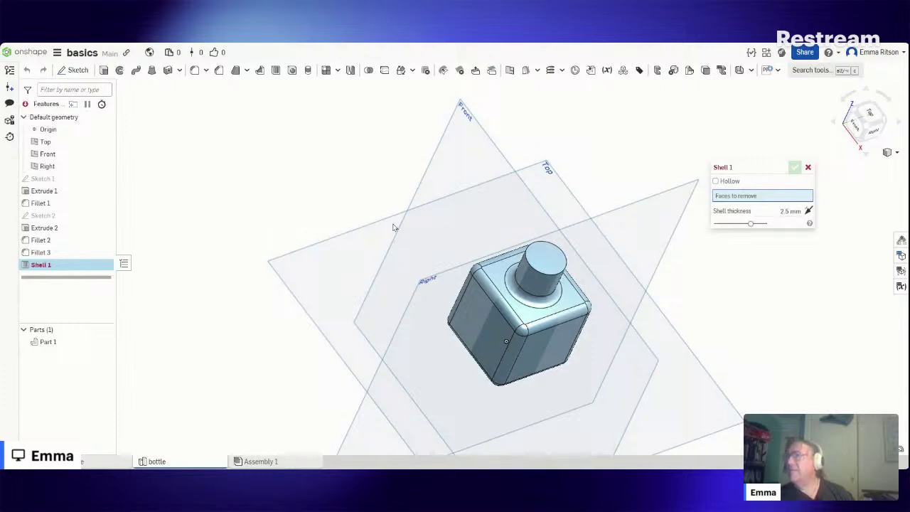
pyautogui.click(550, 265)
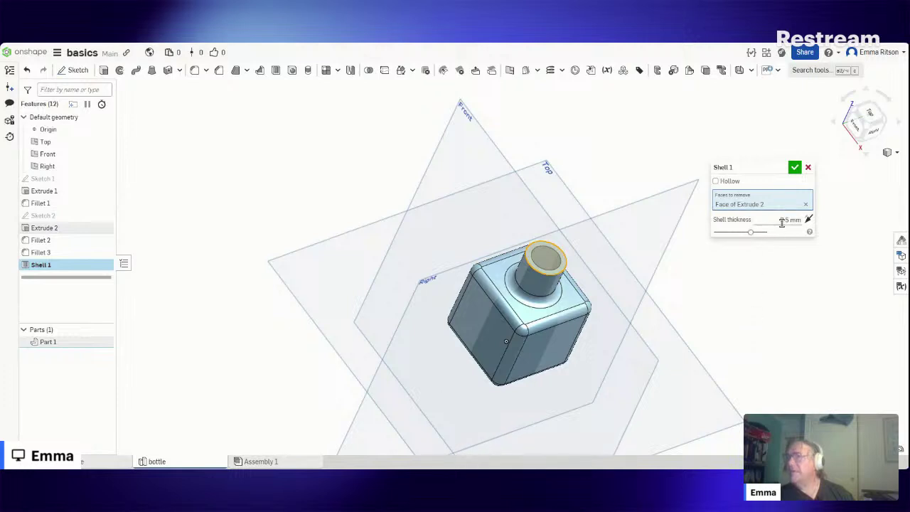
pyautogui.click(795, 168)
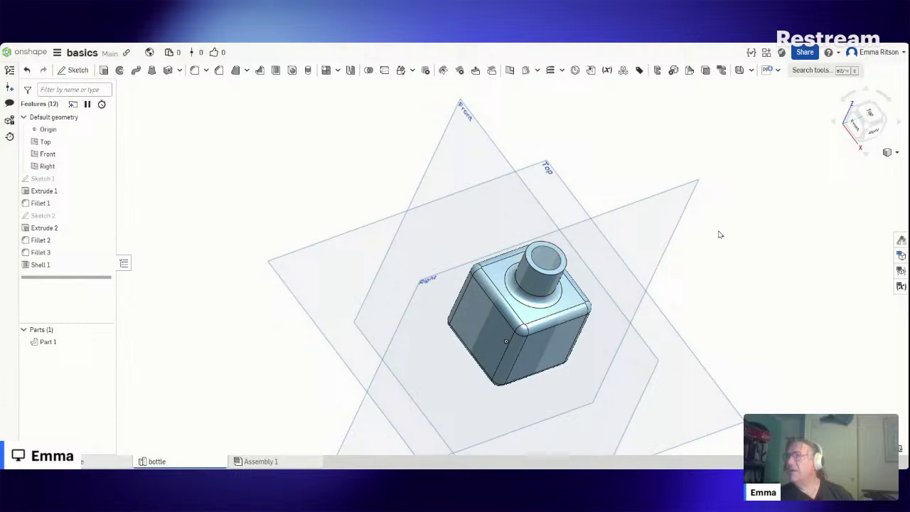
# Step: Inspect the bottle's hollow interior with a section view cut at the Front plane, and turn the section view off
pyautogui.moveTo(709, 261); pyautogui.dragTo(729, 227, button='right')
pyautogui.click(857, 127)
pyautogui.moveTo(825, 146); pyautogui.dragTo(802, 172, button='right')
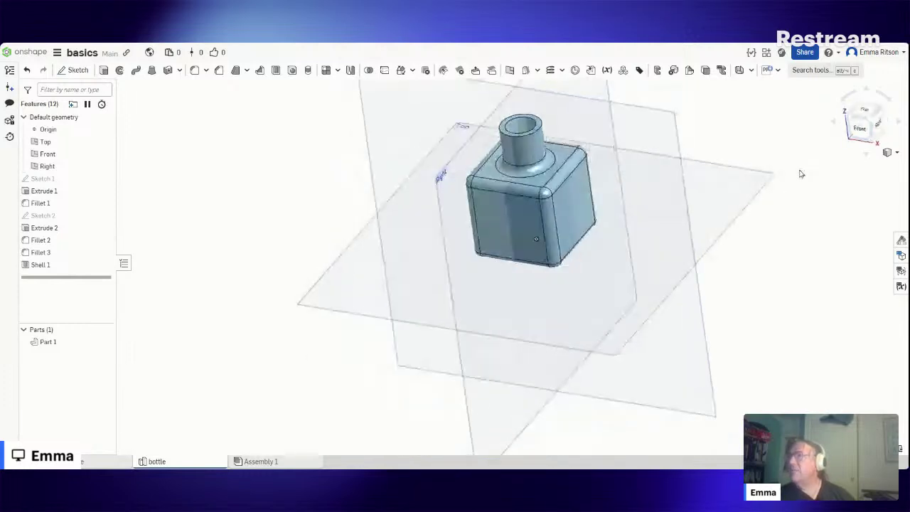
pyautogui.click(868, 119)
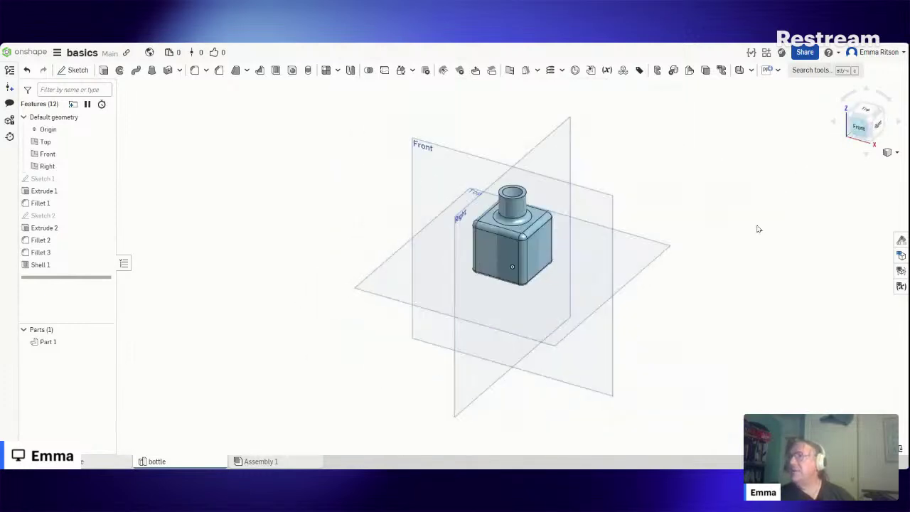
pyautogui.click(890, 152)
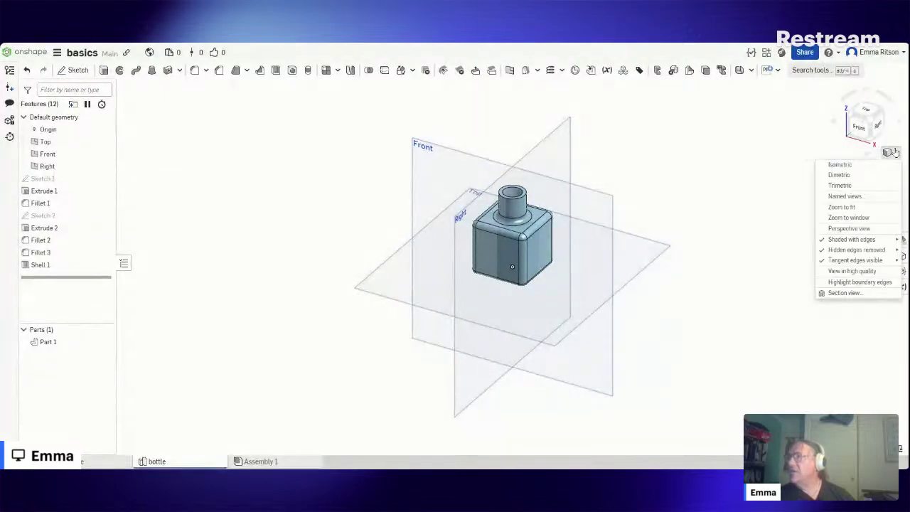
pyautogui.click(843, 293)
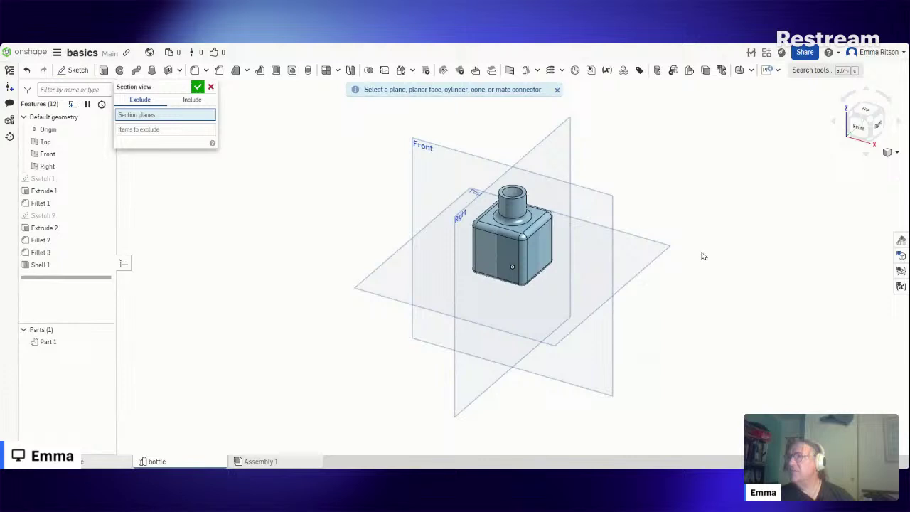
pyautogui.click(589, 205)
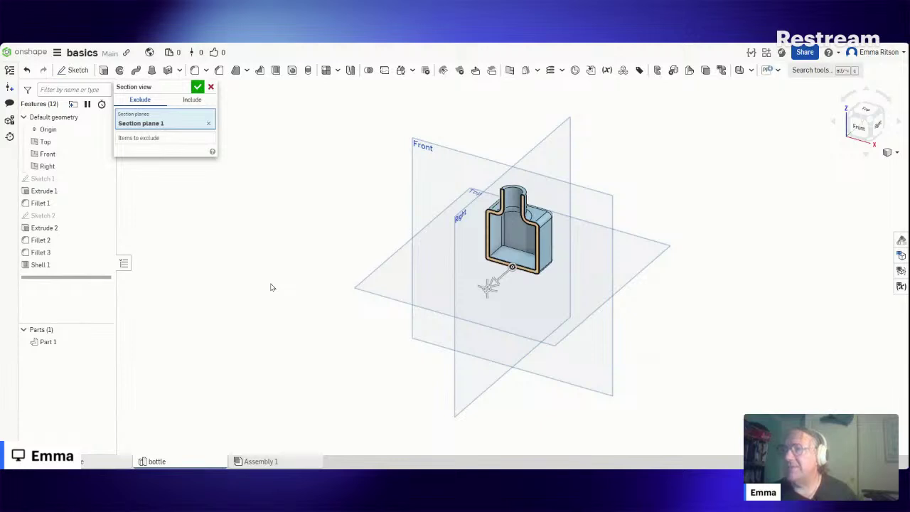
pyautogui.click(197, 87)
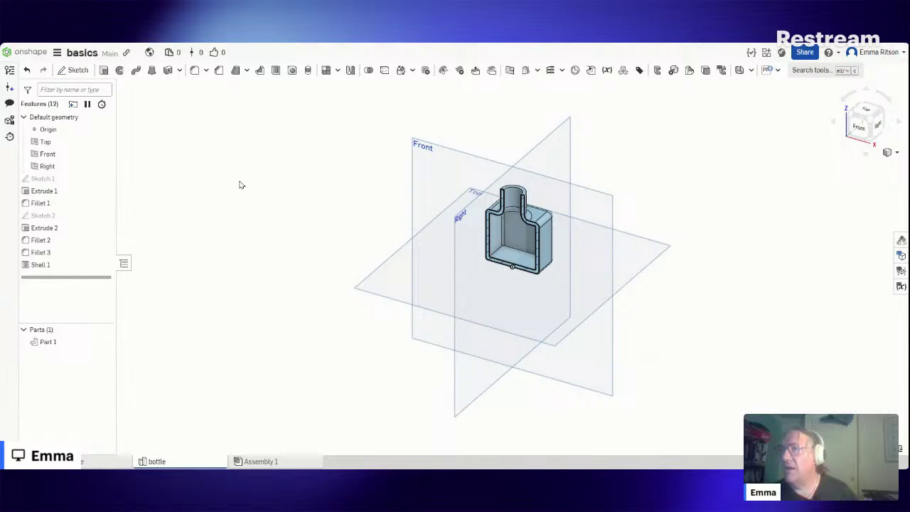
pyautogui.moveTo(252, 173); pyautogui.dragTo(228, 182, button='right')
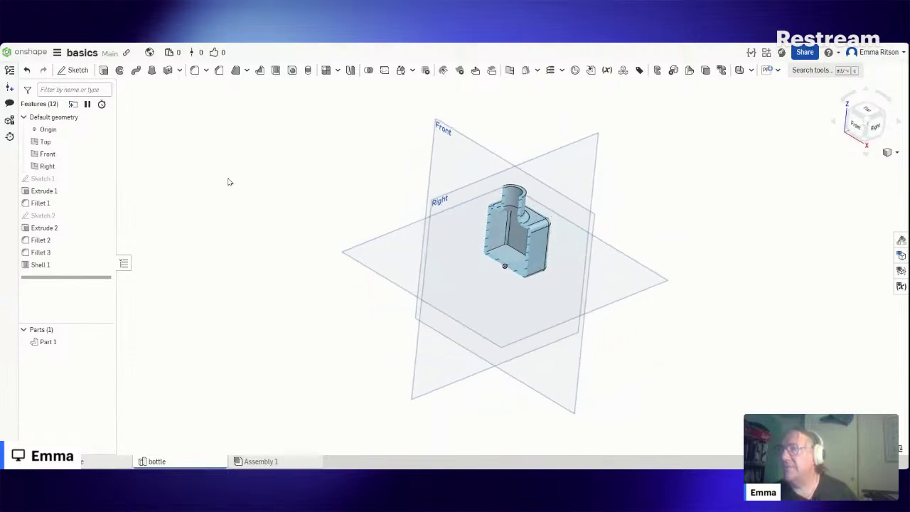
pyautogui.click(896, 152)
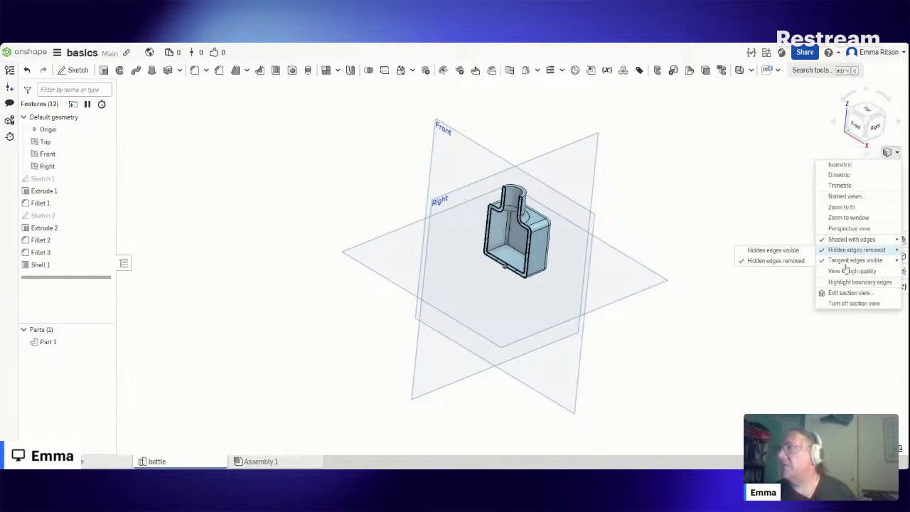
pyautogui.click(861, 303)
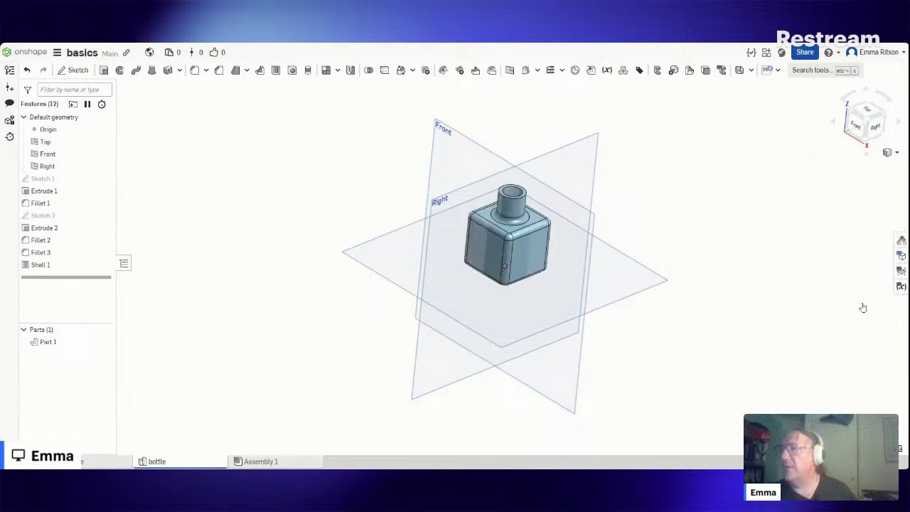
# Step: Start a sketch on the body's bottom face and draw a 26 by 26 mm center point rectangle on the origin
pyautogui.moveTo(706, 279); pyautogui.dragTo(711, 248, button='right')
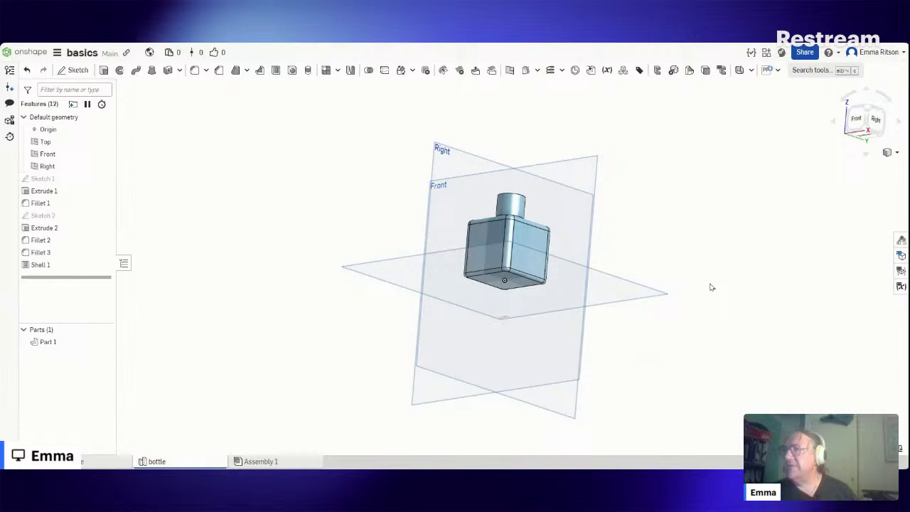
pyautogui.moveTo(711, 286)
pyautogui.mouseDown(button='right')
pyautogui.moveTo(703, 218)
pyautogui.moveTo(700, 289)
pyautogui.mouseUp(button='right')
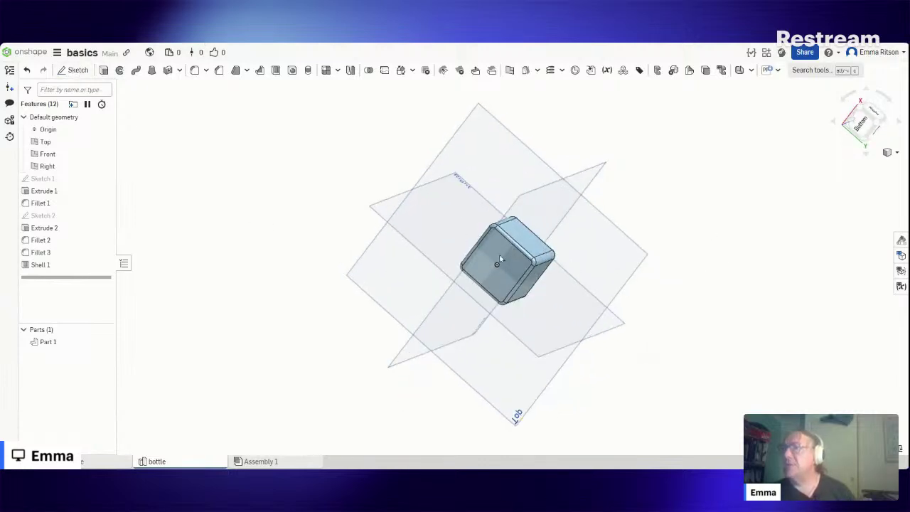
pyautogui.hotkey('shift', 's')
pyautogui.click(503, 254)
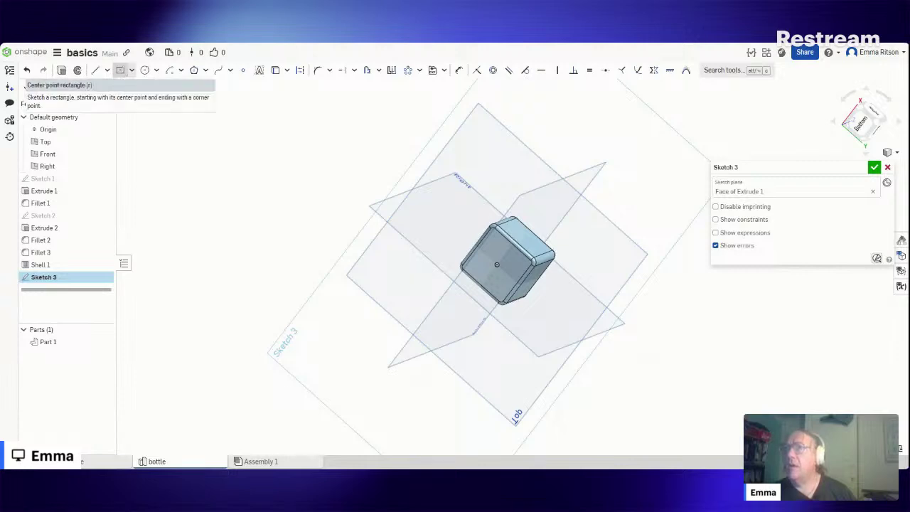
pyautogui.click(122, 73)
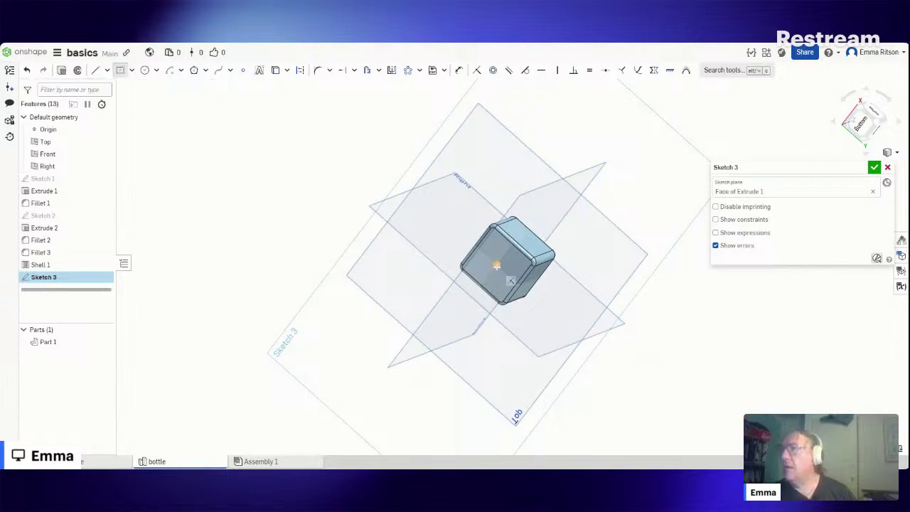
pyautogui.click(496, 264)
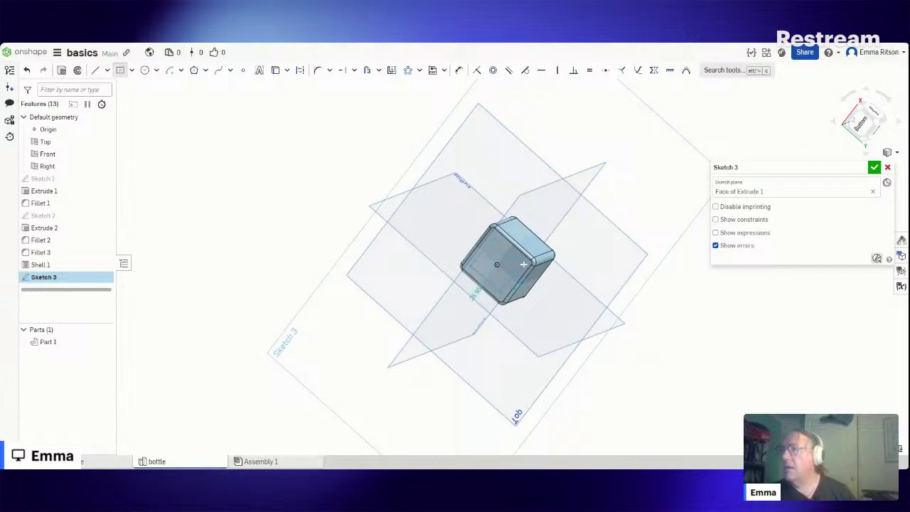
pyautogui.click(523, 265)
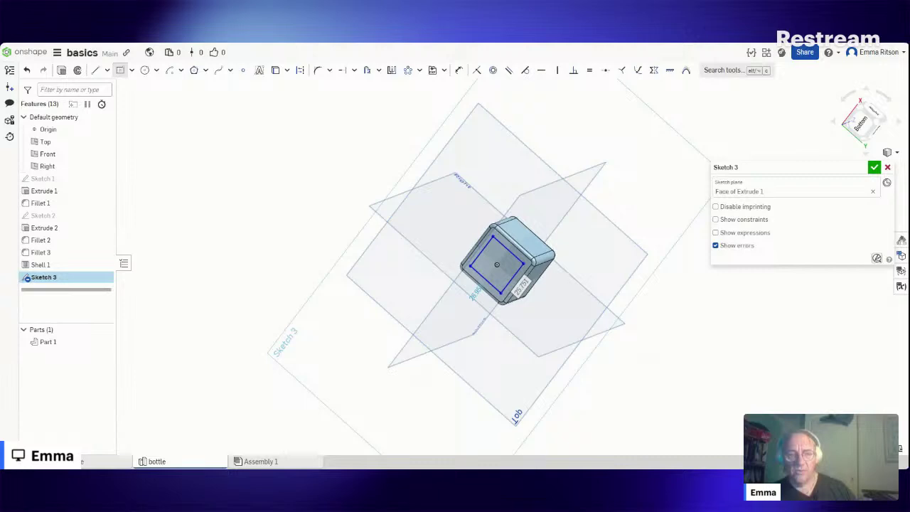
pyautogui.write('2')
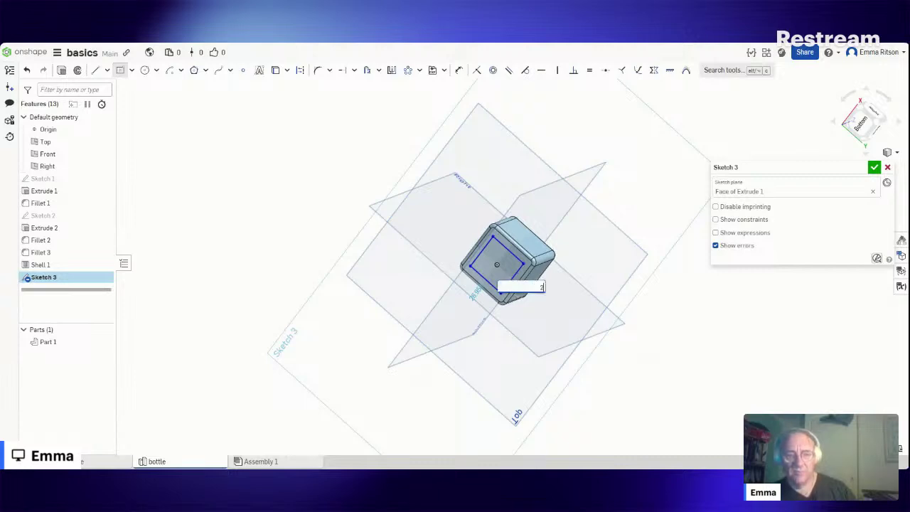
pyautogui.write('0')
pyautogui.press('Tab')
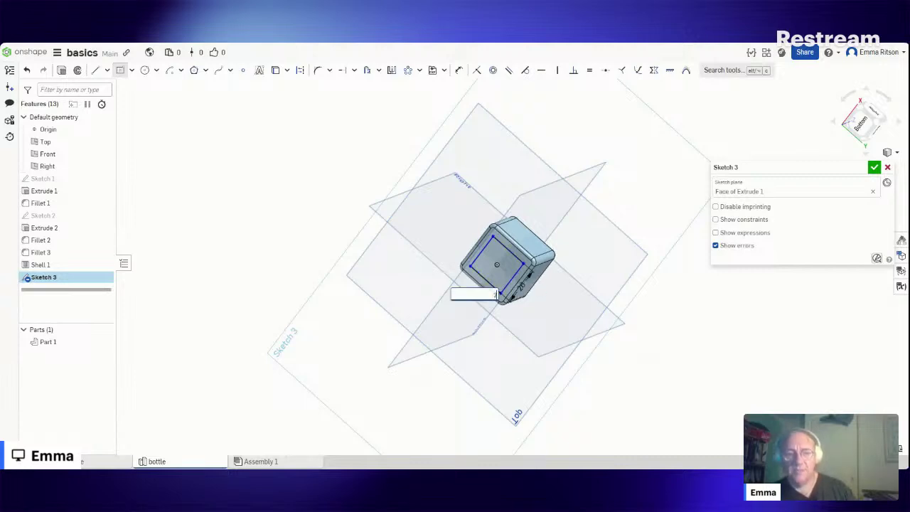
pyautogui.write('26')
pyautogui.press('Return')
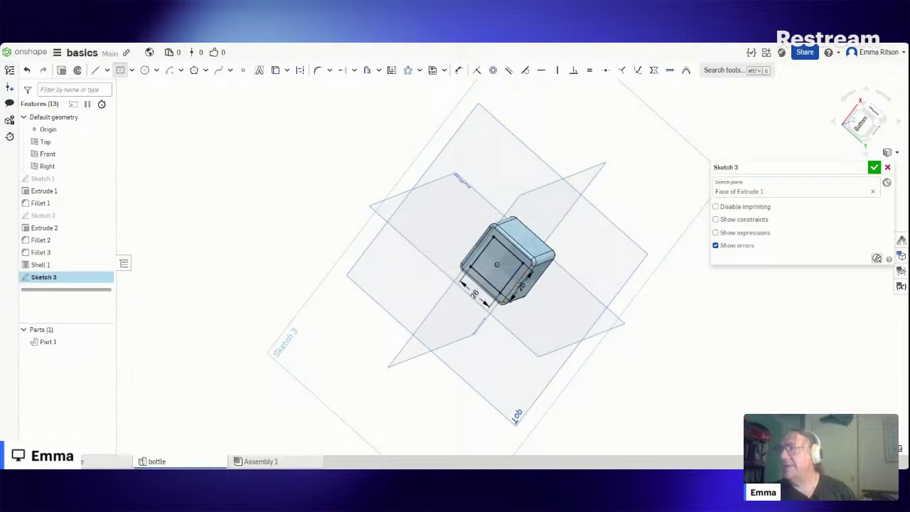
# Step: Extrude the square sketch into the bottle's base as a Remove operation with a blind depth of 0.5 mm
pyautogui.scroll(2, 500, 278)
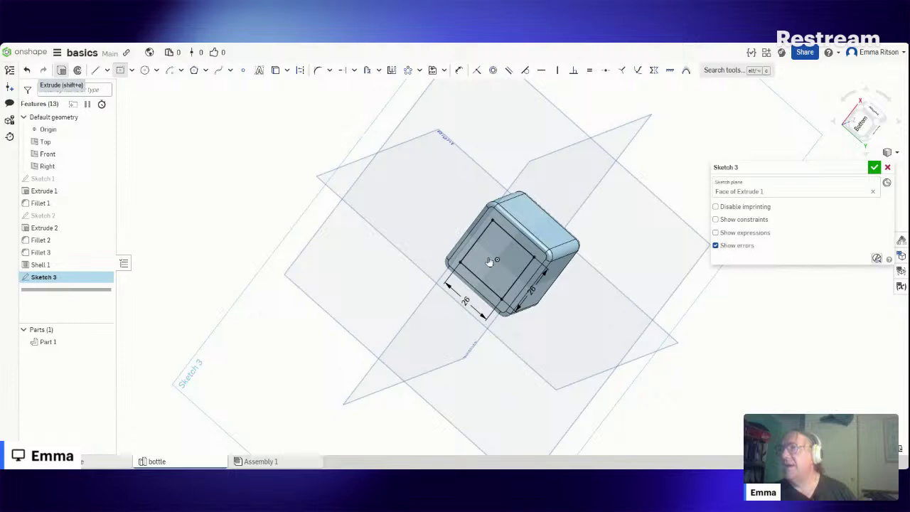
pyautogui.hotkey('shift', 'e')
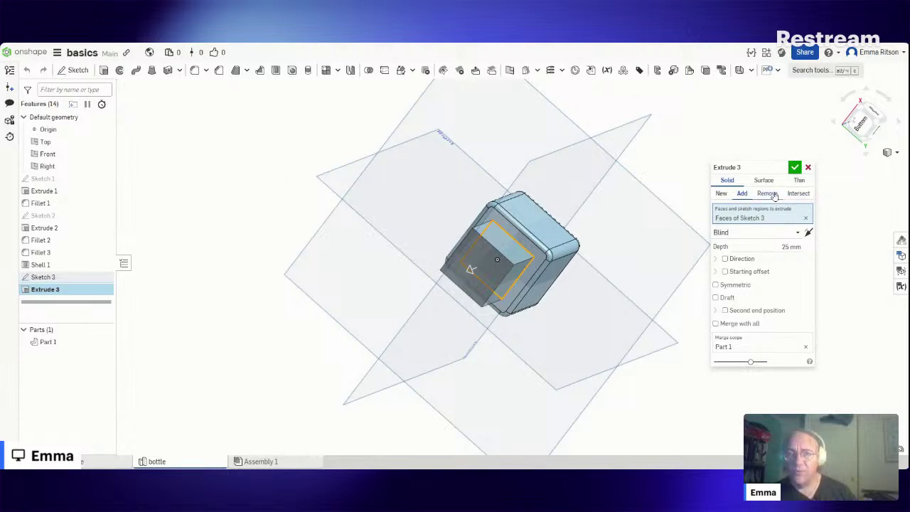
pyautogui.click(772, 196)
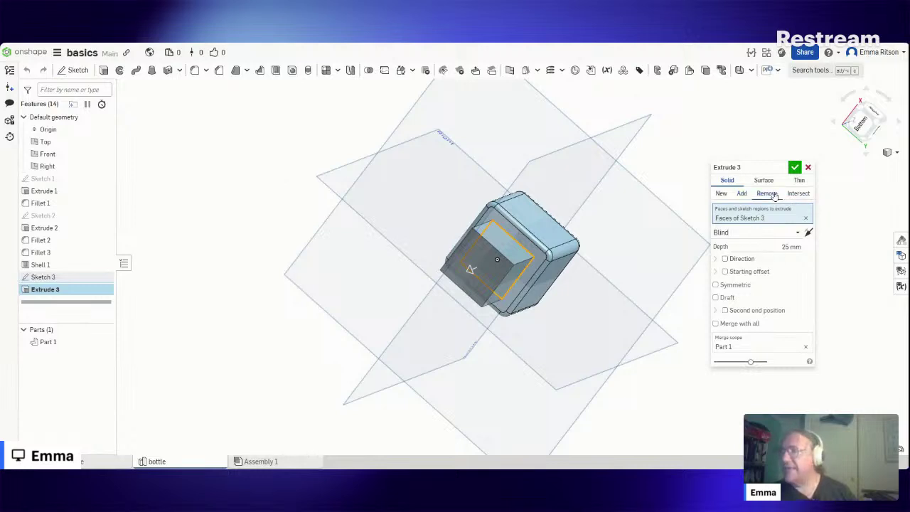
pyautogui.click(776, 248)
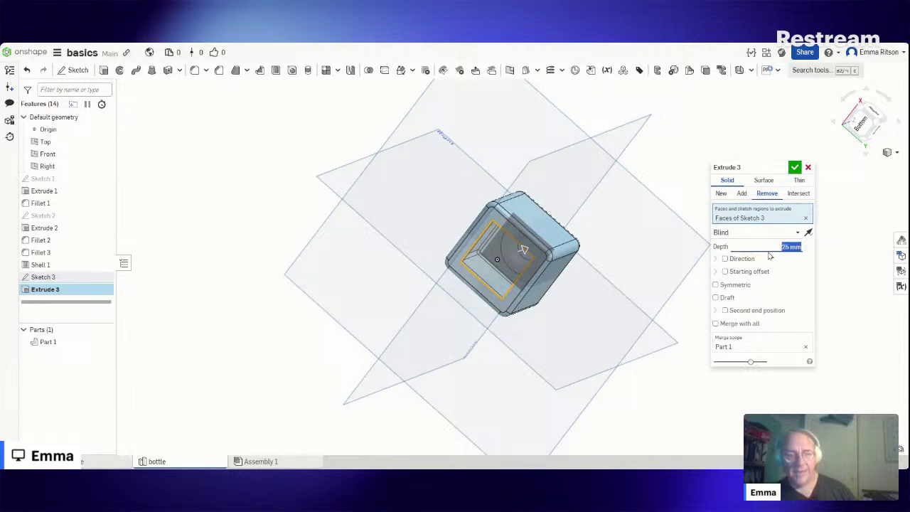
pyautogui.press('BackSpace')
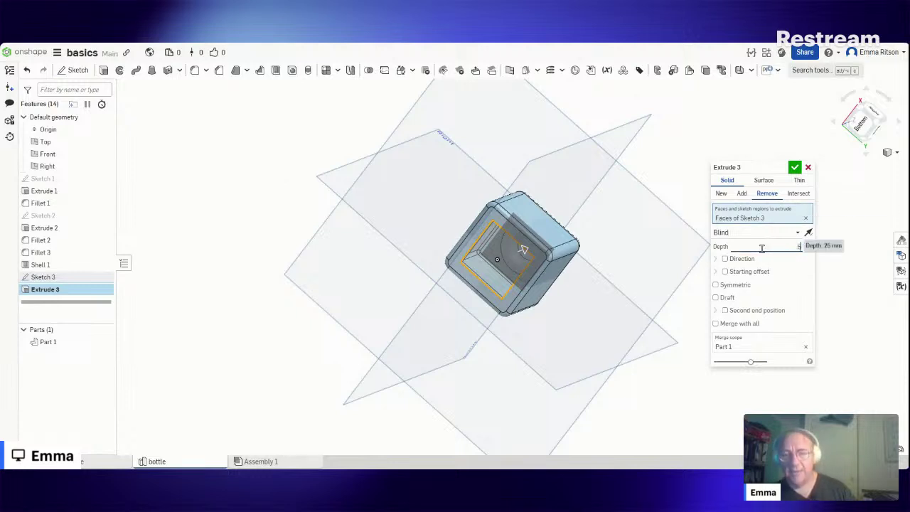
pyautogui.write('0.5')
pyautogui.press('Return')
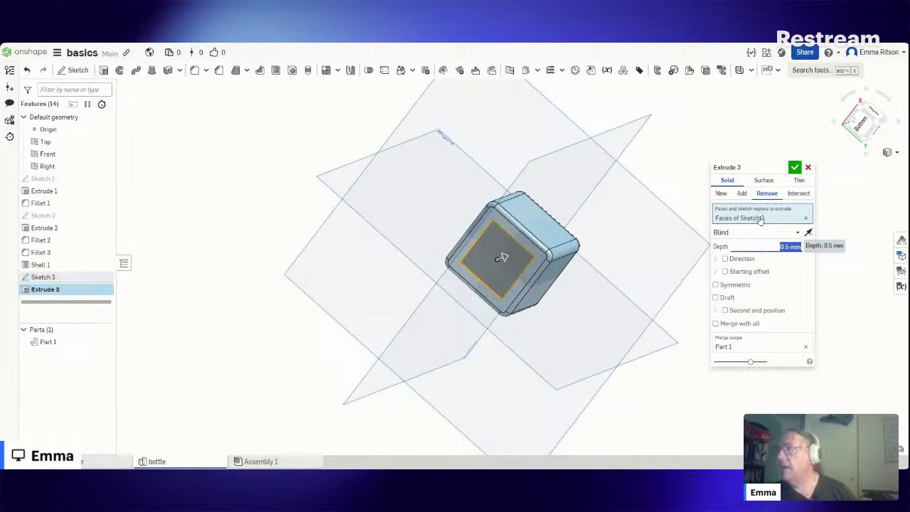
pyautogui.click(794, 168)
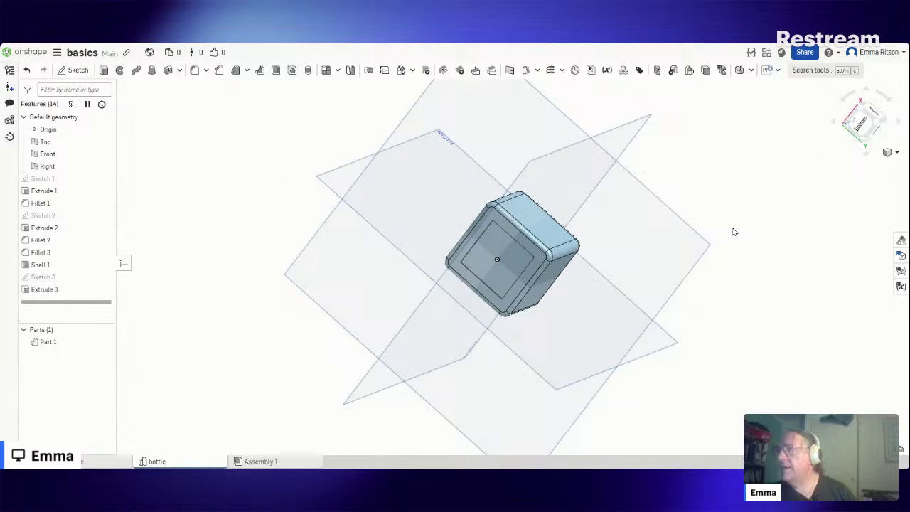
# Step: Edit the base recess extrude and set its blind Remove depth to 1.2 mm
pyautogui.moveTo(729, 211); pyautogui.dragTo(780, 197, button='right')
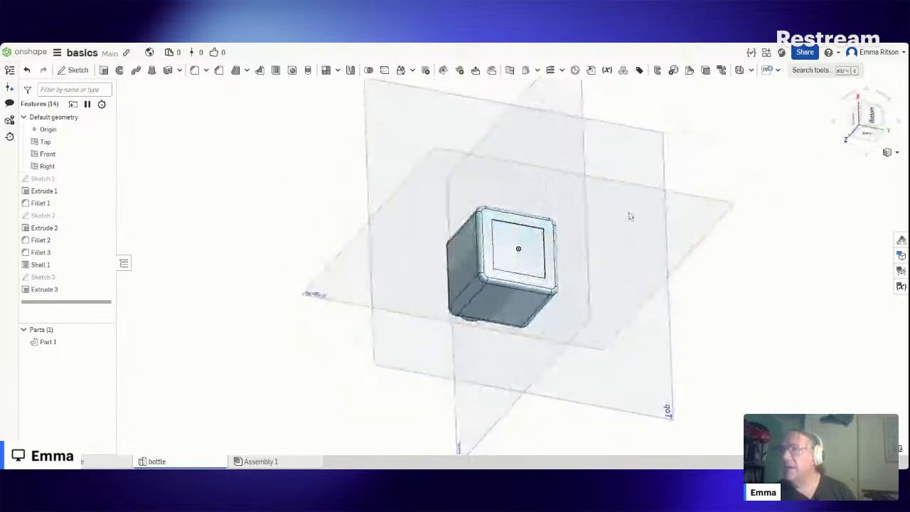
pyautogui.moveTo(629, 216); pyautogui.dragTo(555, 236, button='right')
pyautogui.scroll(5, 555, 236)
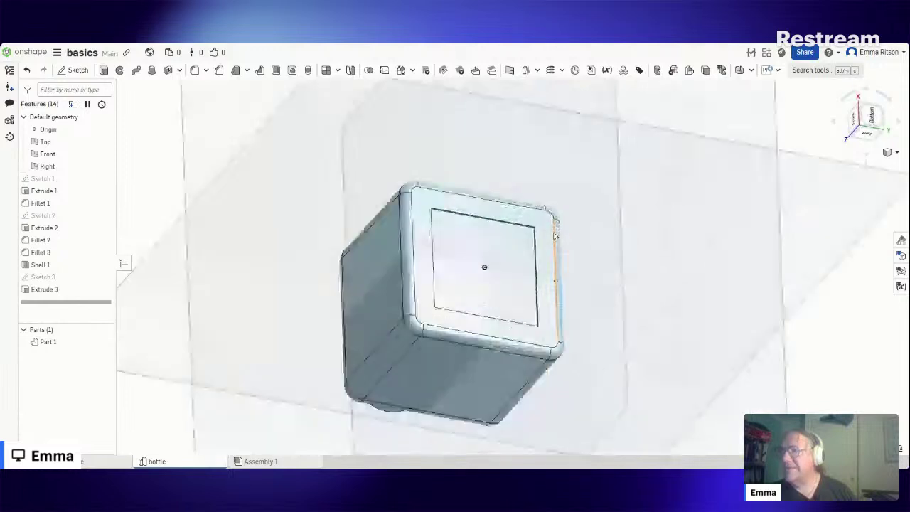
pyautogui.rightClick(69, 290)
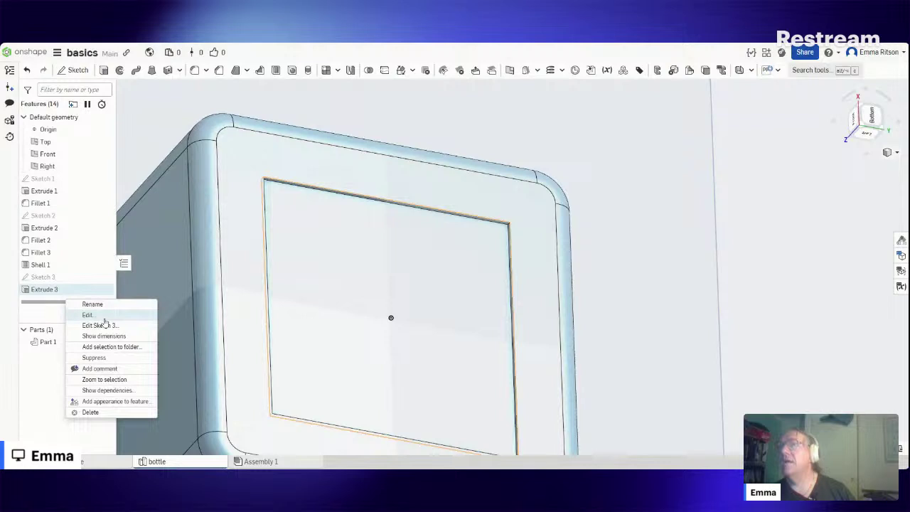
pyautogui.press('Escape')
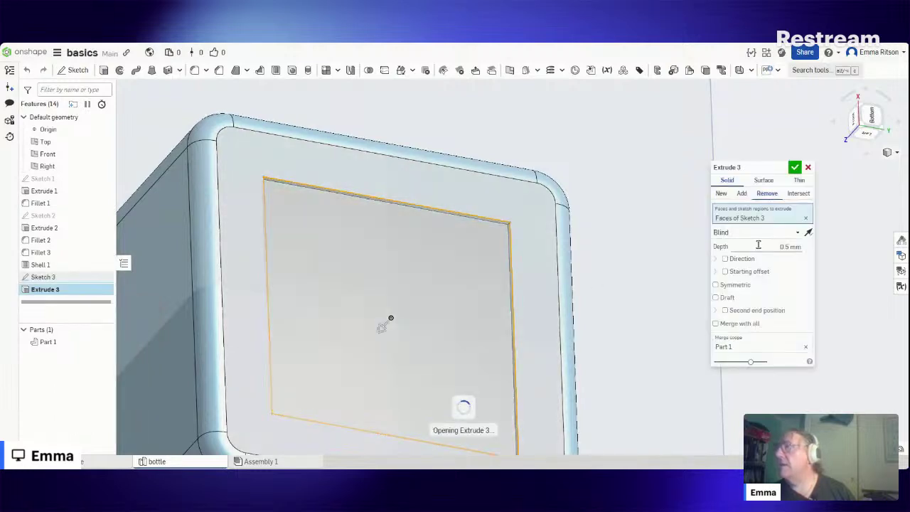
pyautogui.doubleClick(758, 248)
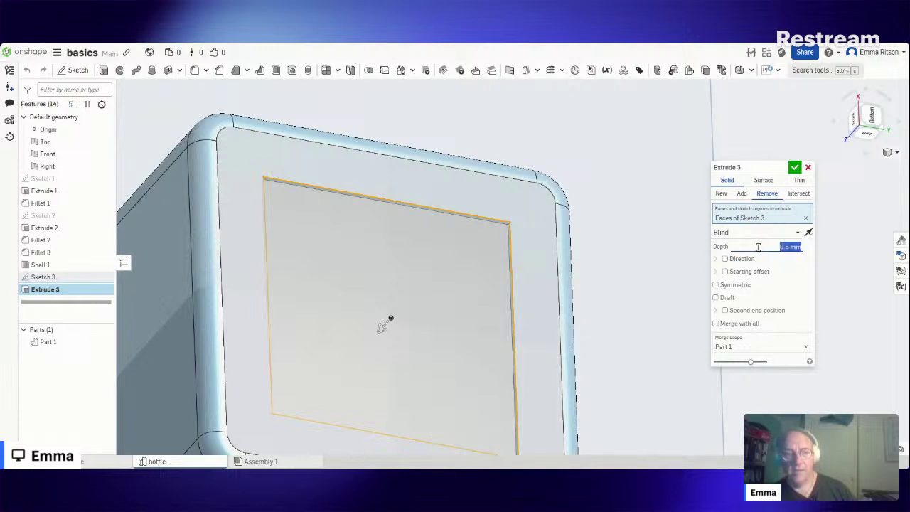
pyautogui.press('BackSpace')
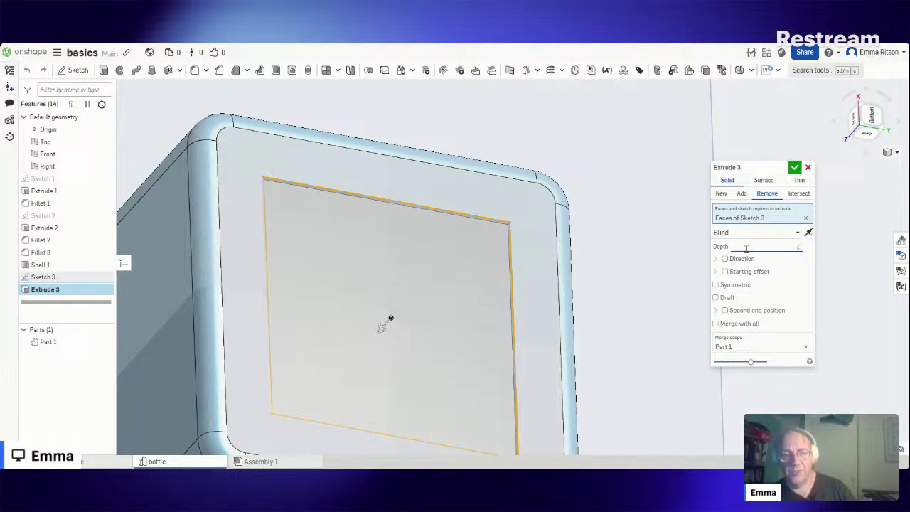
pyautogui.write('1.2')
pyautogui.press('Return')
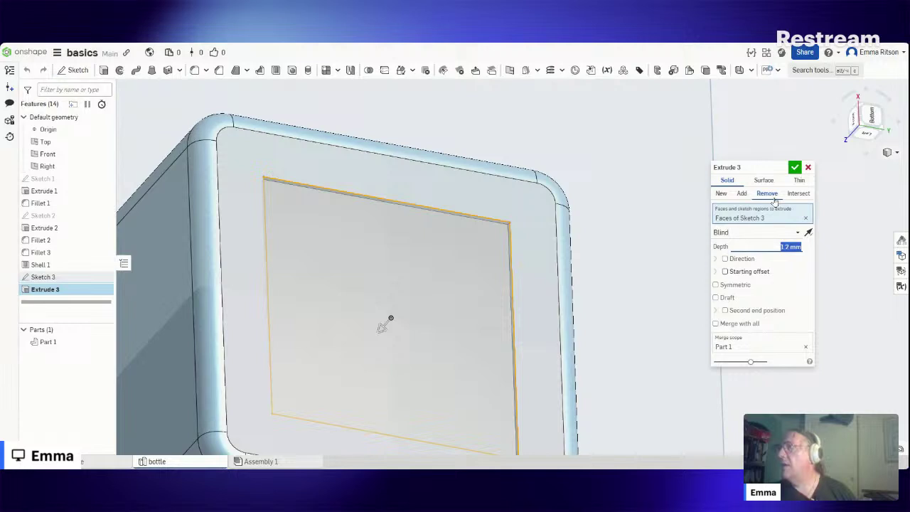
pyautogui.click(794, 168)
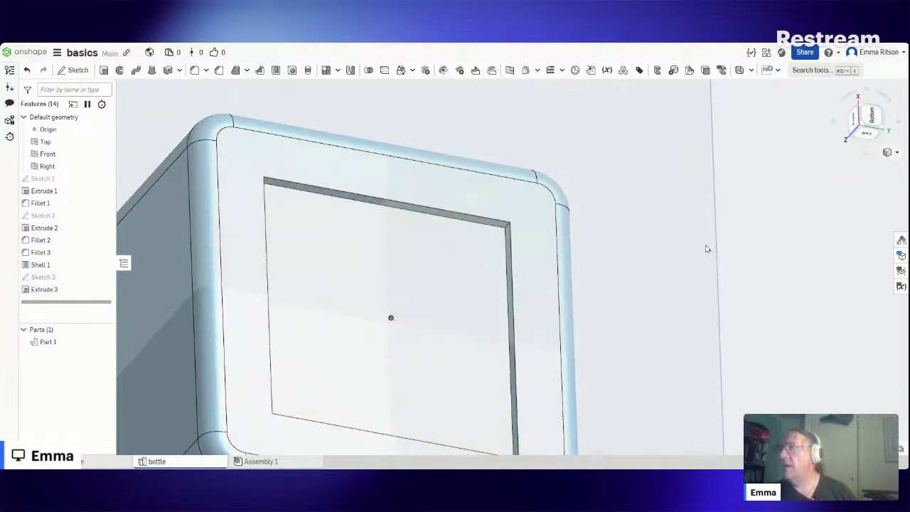
# Step: Fillet the four outer edges of the base recess with a width of 1 mm and curvature control
pyautogui.moveTo(705, 249); pyautogui.dragTo(635, 288, button='right')
pyautogui.press('f')
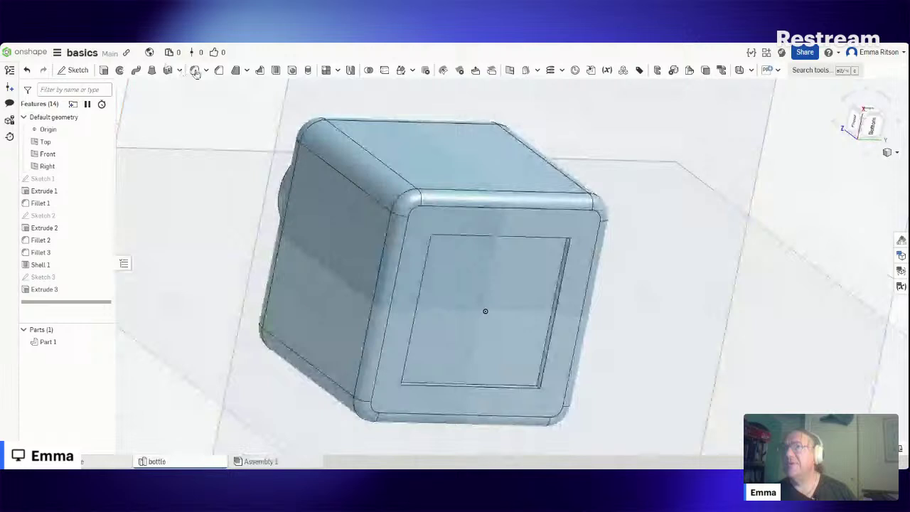
pyautogui.click(555, 319)
pyautogui.hotkey('shift', 'f')
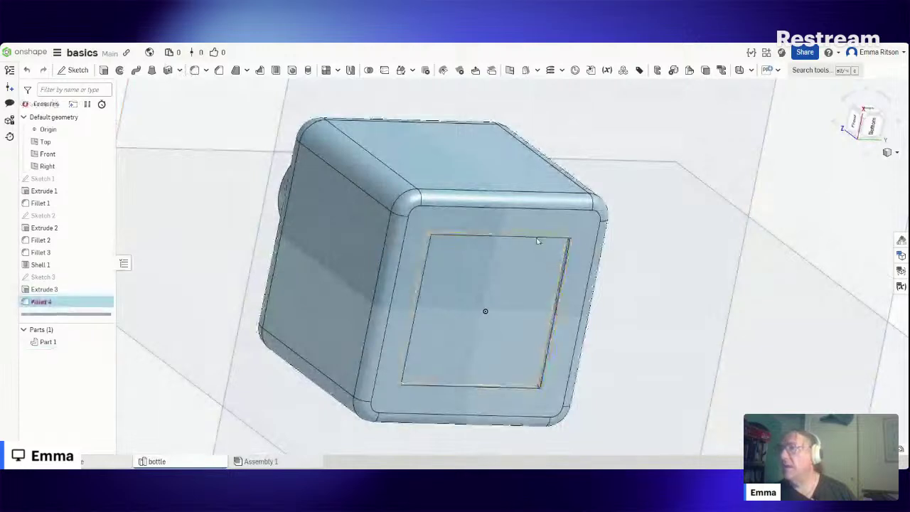
pyautogui.click(436, 261)
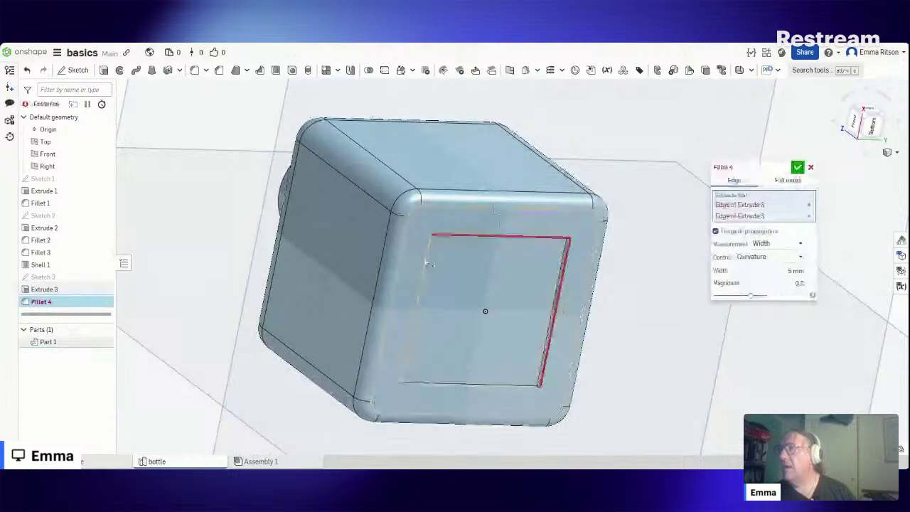
pyautogui.click(428, 261)
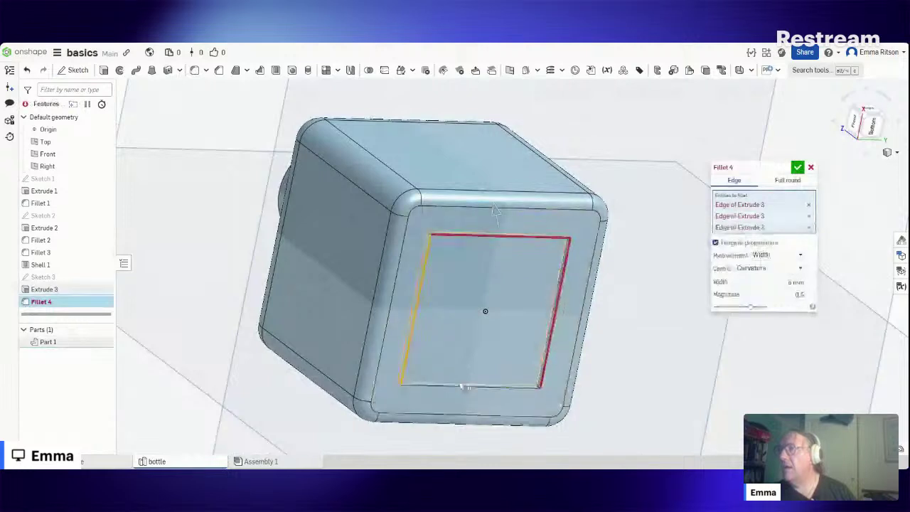
pyautogui.click(461, 387)
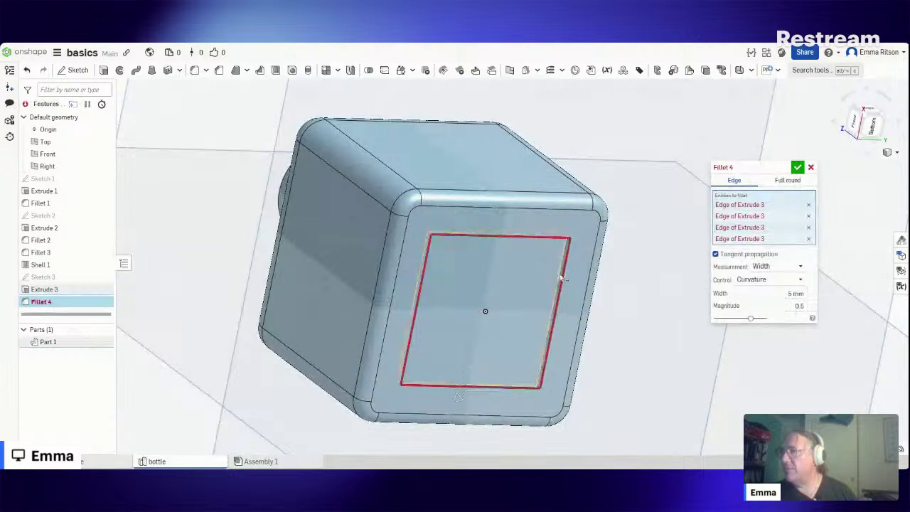
pyautogui.click(774, 293)
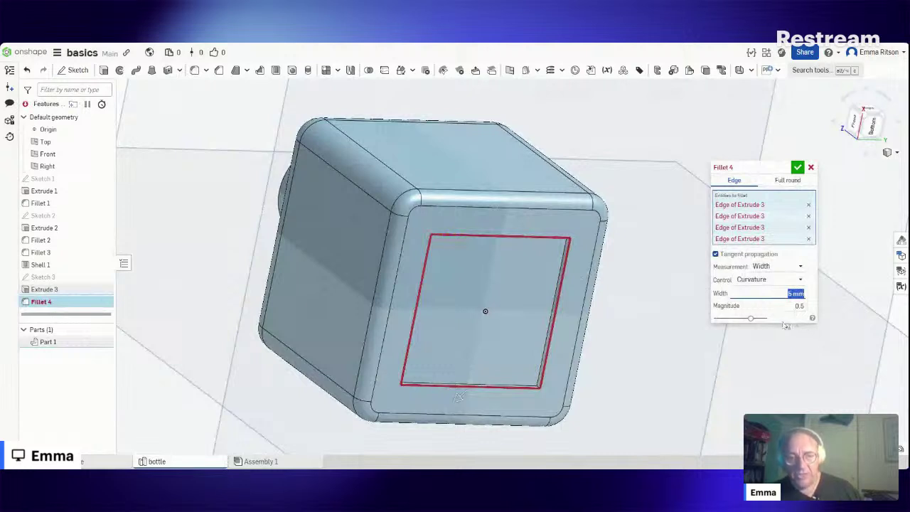
pyautogui.write('1')
pyautogui.press('Return')
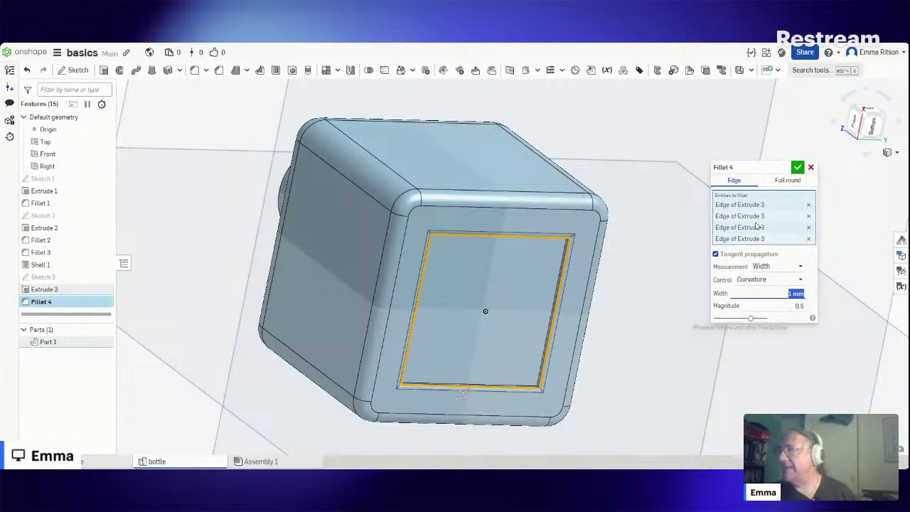
pyautogui.click(796, 169)
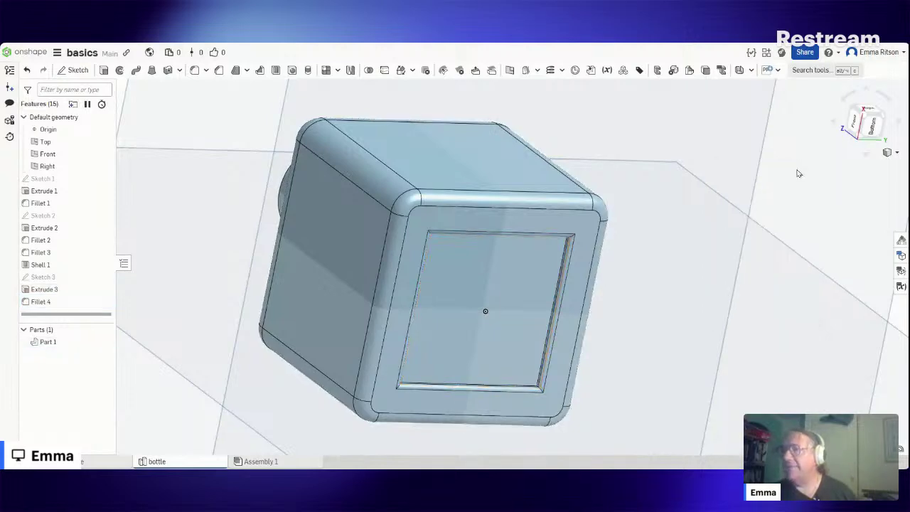
# Step: Cut the bottle with a section view at the Front plane and examine the wall thickness around the base recess and neck from the front
pyautogui.moveTo(674, 308); pyautogui.dragTo(660, 320, button='right')
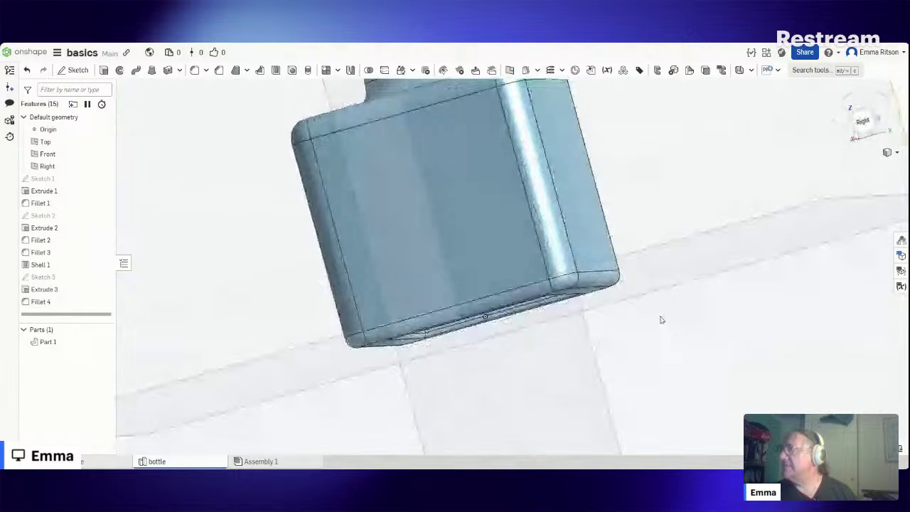
pyautogui.click(888, 153)
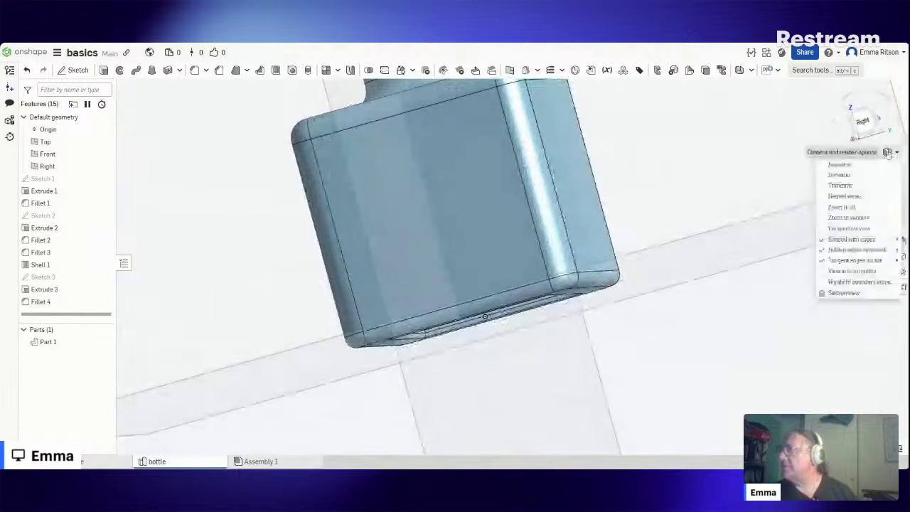
pyautogui.click(844, 294)
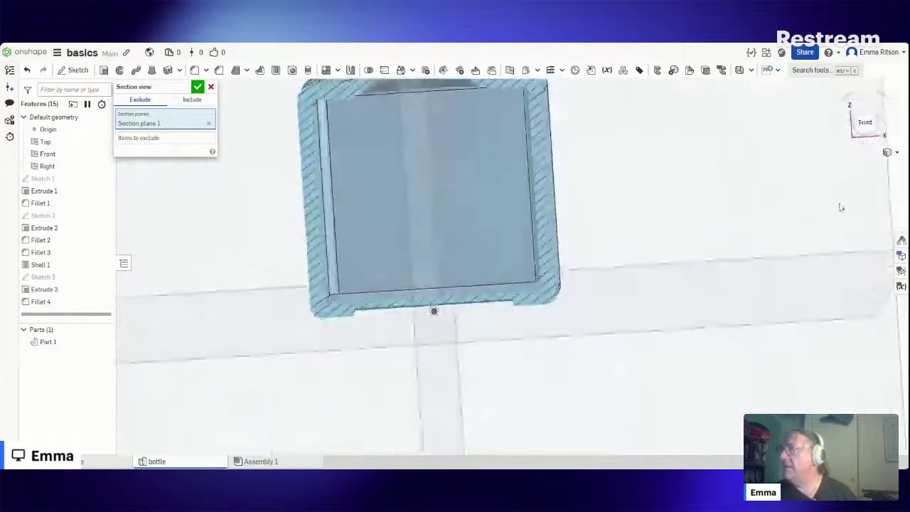
pyautogui.click(865, 121)
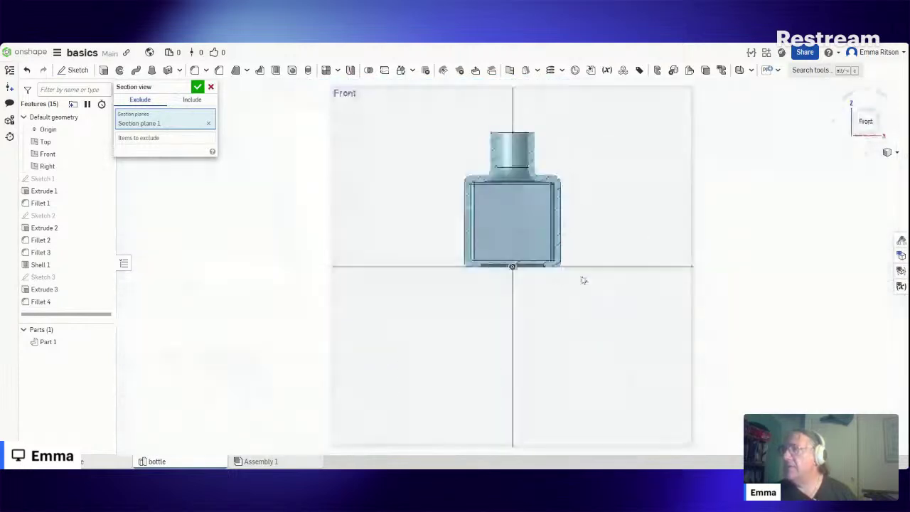
pyautogui.scroll(3, 509, 242)
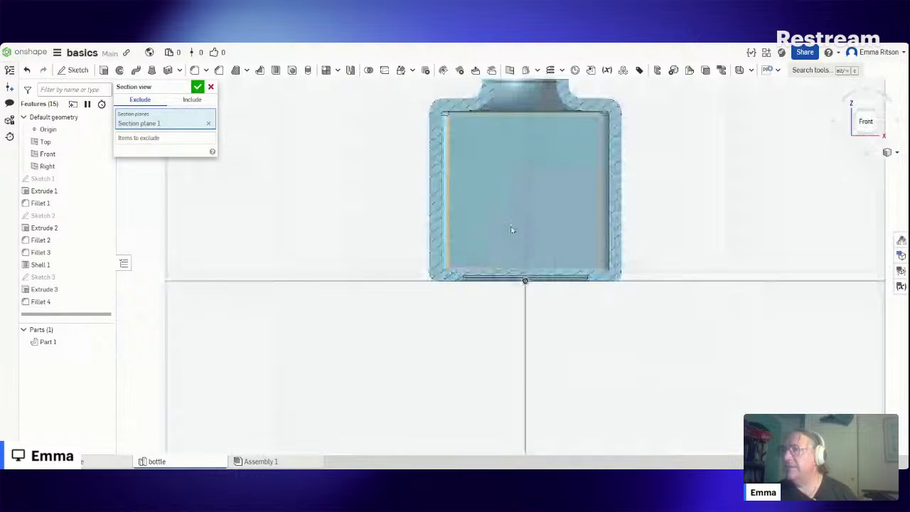
pyautogui.scroll(-1, 510, 226)
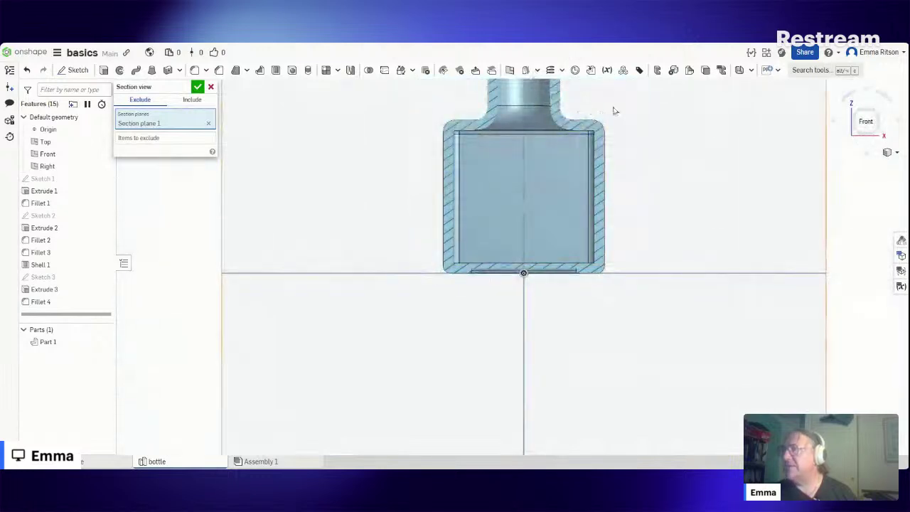
pyautogui.scroll(-3, 615, 110)
pyautogui.press('f')
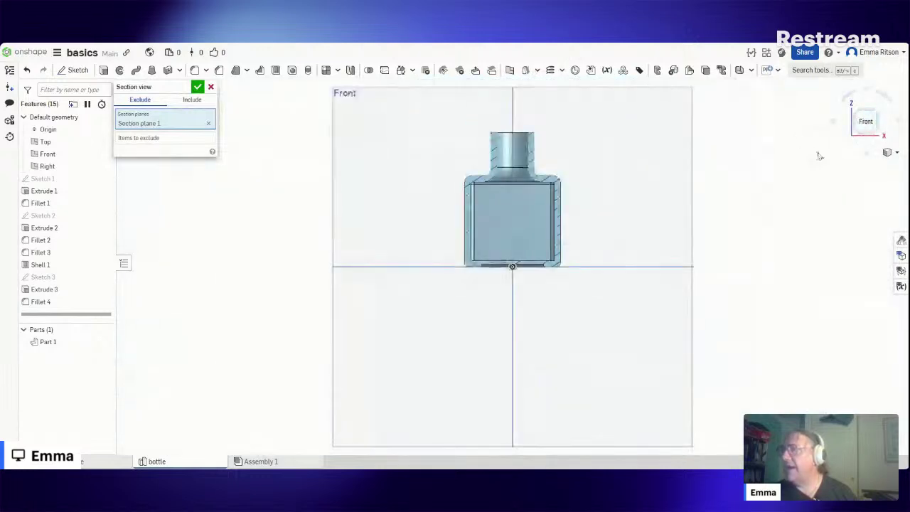
pyautogui.scroll(2, 527, 124)
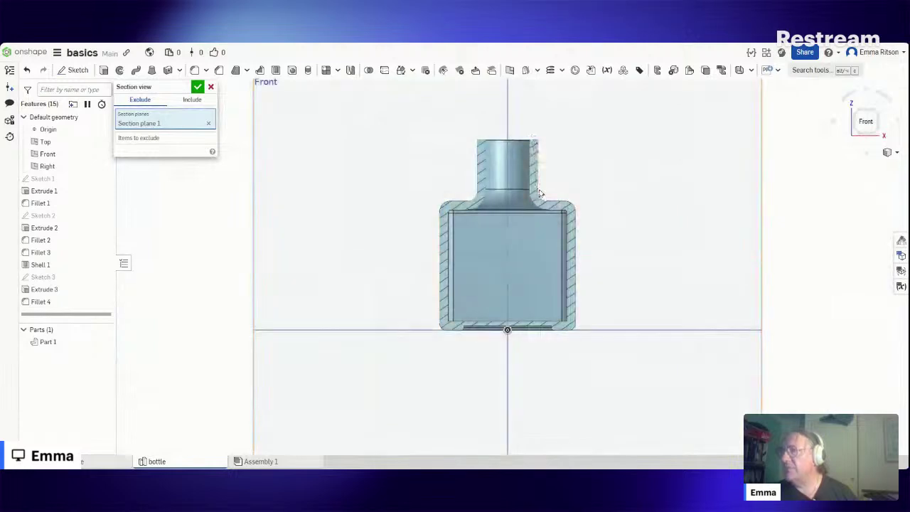
pyautogui.scroll(3, 538, 193)
pyautogui.scroll(-3, 539, 192)
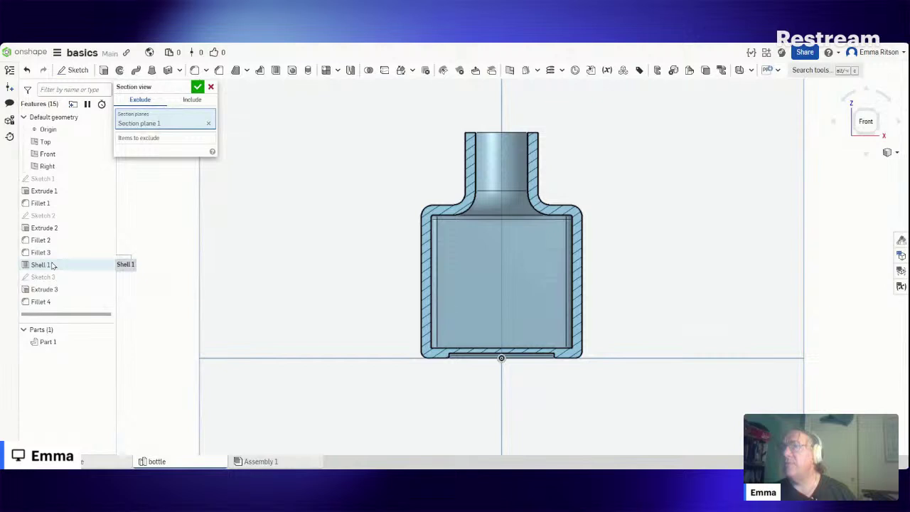
# Step: Reorder the shell feature to come after the recess fillet, and turn off the section view
pyautogui.moveTo(52, 265); pyautogui.dragTo(69, 307)
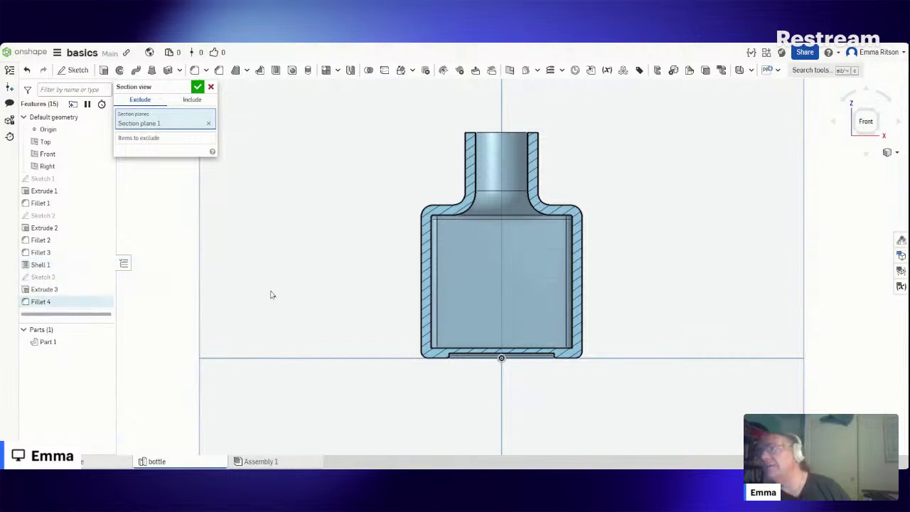
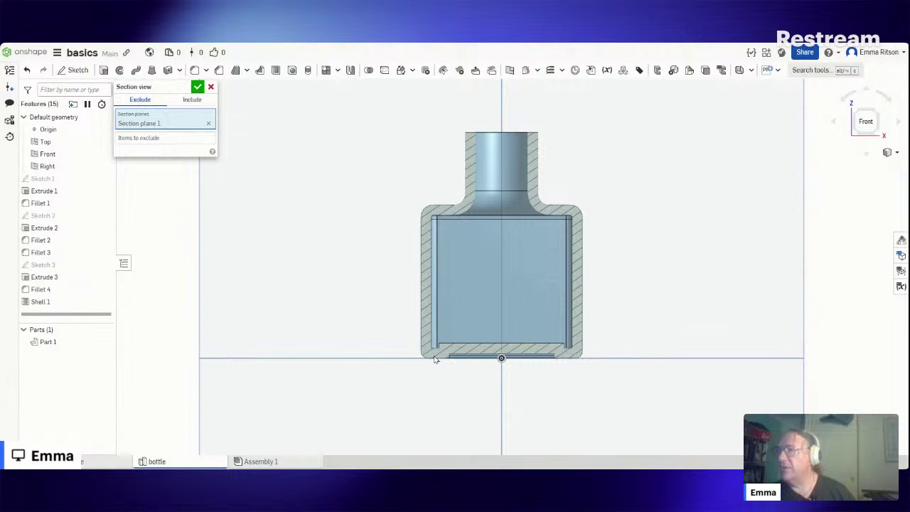
pyautogui.moveTo(661, 347); pyautogui.dragTo(835, 177, button='right')
pyautogui.click(897, 152)
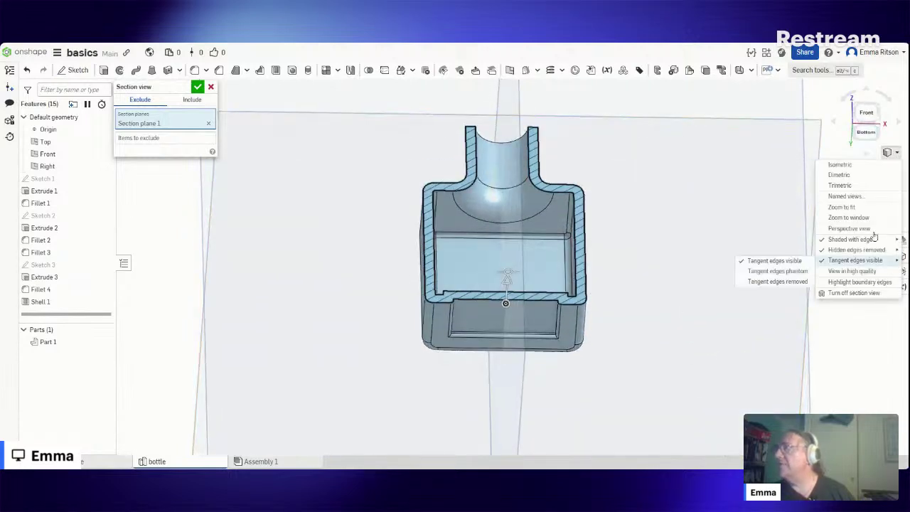
pyautogui.click(825, 293)
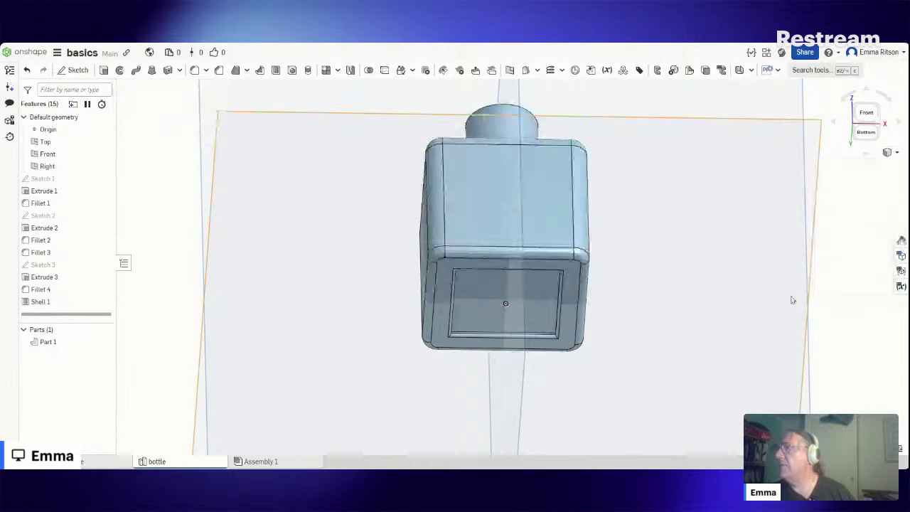
# Step: Start a new sketch on the recess face created by Extrude 3 at the bottle's base
pyautogui.moveTo(662, 296); pyautogui.dragTo(662, 286, button='right')
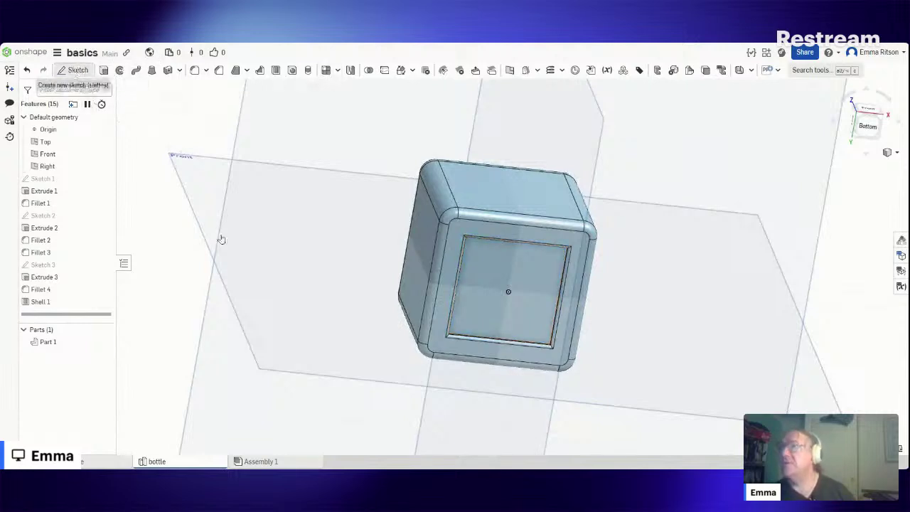
pyautogui.hotkey('shift', 's')
pyautogui.click(550, 334)
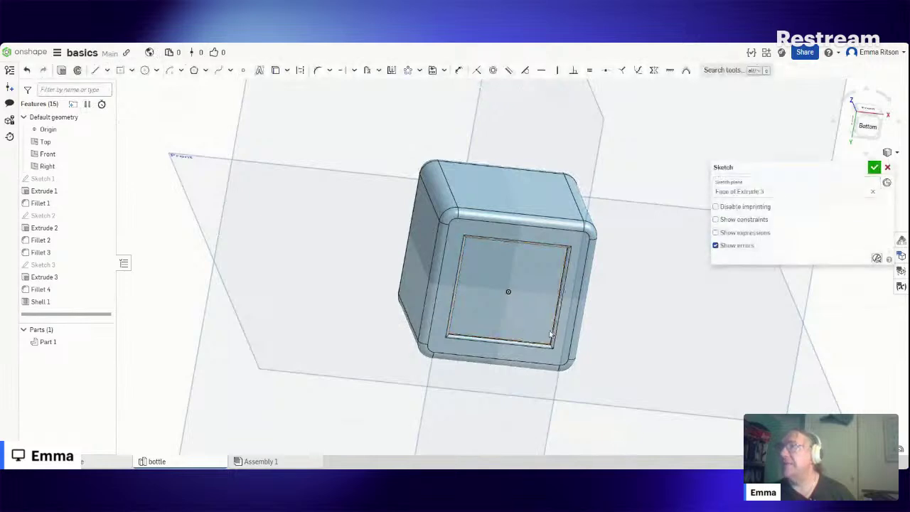
pyautogui.click(367, 320)
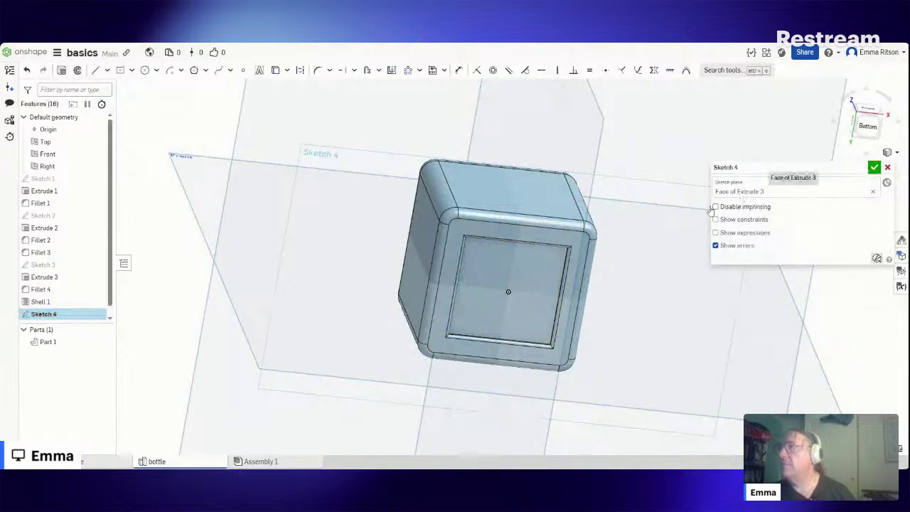
pyautogui.click(259, 70)
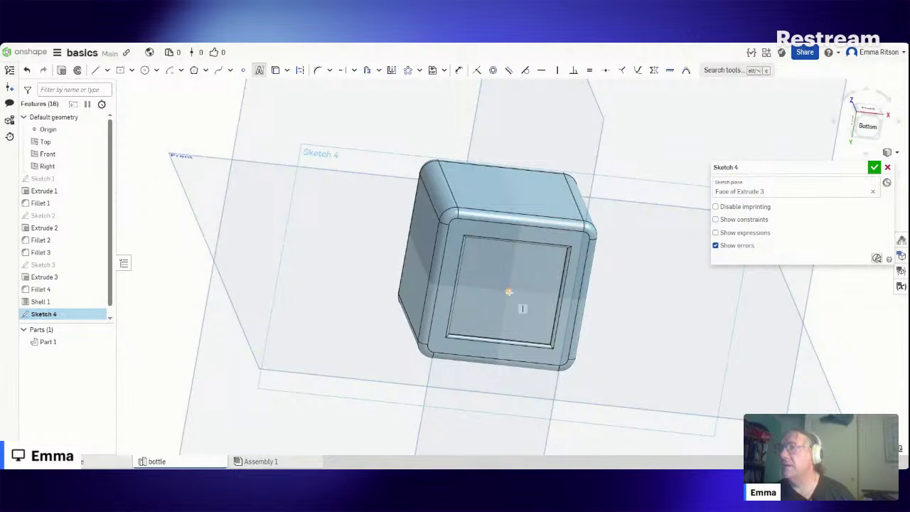
pyautogui.click(508, 291)
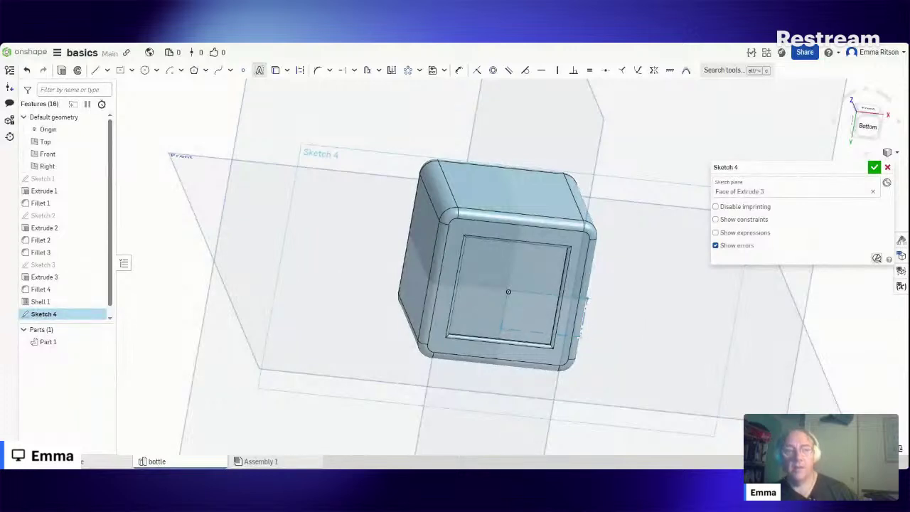
pyautogui.press('Escape')
# Step: Place a sketch text box across the middle of the base recess and enter GLUE as its text
pyautogui.click(260, 70)
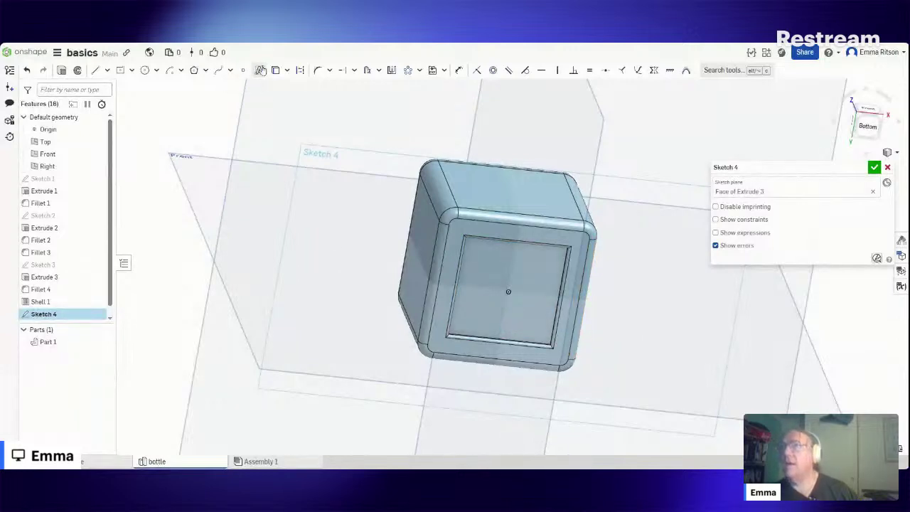
pyautogui.click(545, 313)
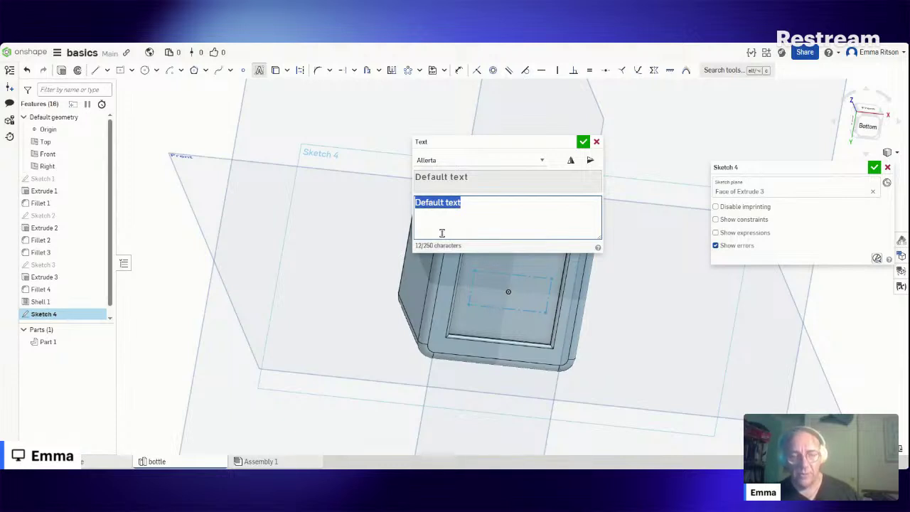
pyautogui.write('glue')
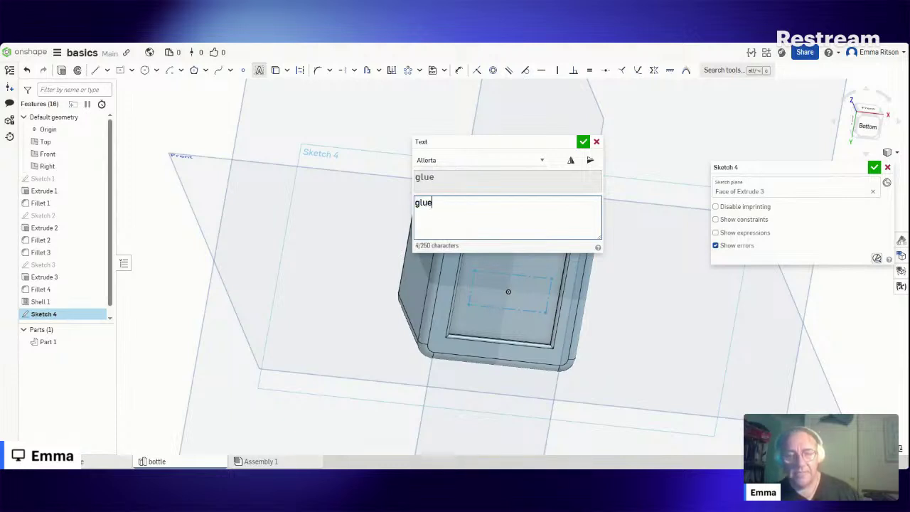
pyautogui.moveTo(445, 207); pyautogui.dragTo(416, 205)
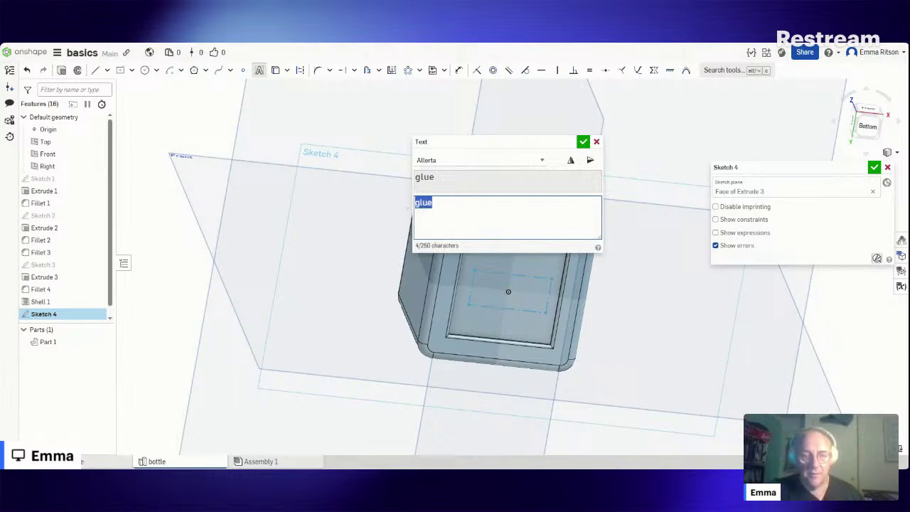
pyautogui.write('GLUE')
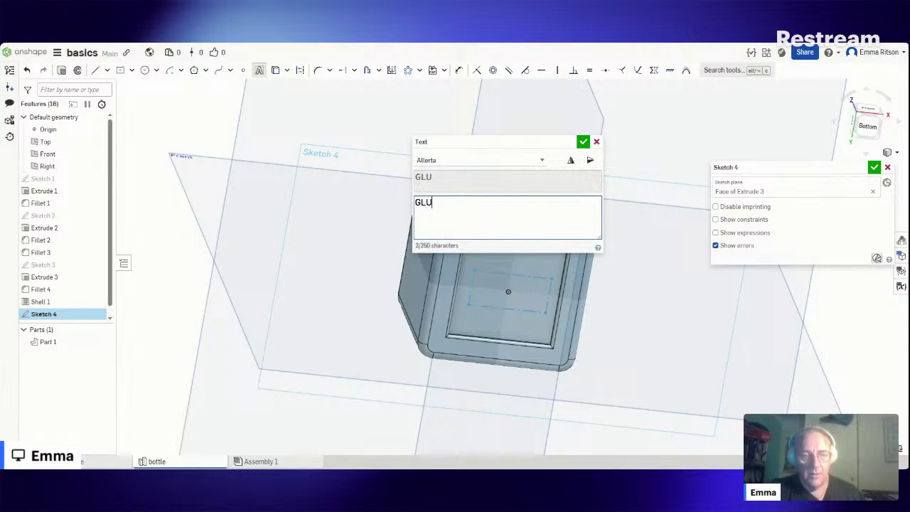
# Step: Set the GLUE text's font to Balthazar and accept the text
pyautogui.click(483, 159)
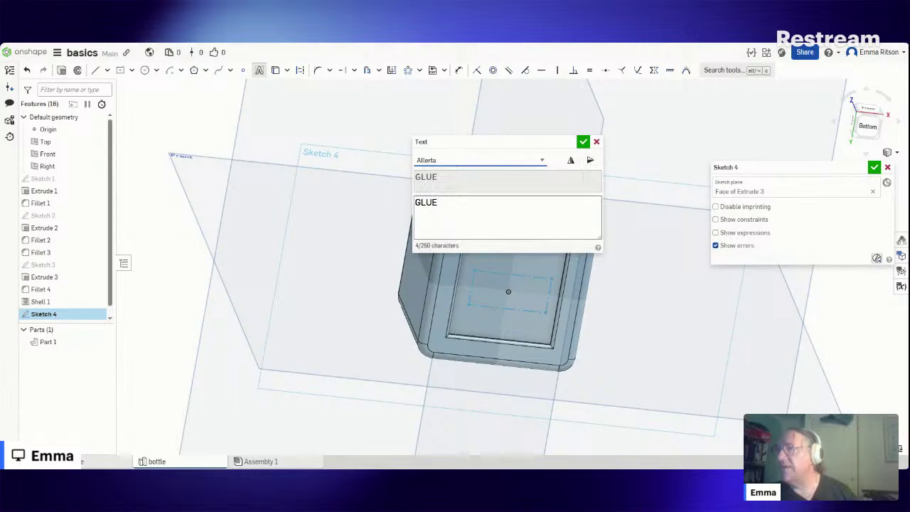
pyautogui.click(455, 273)
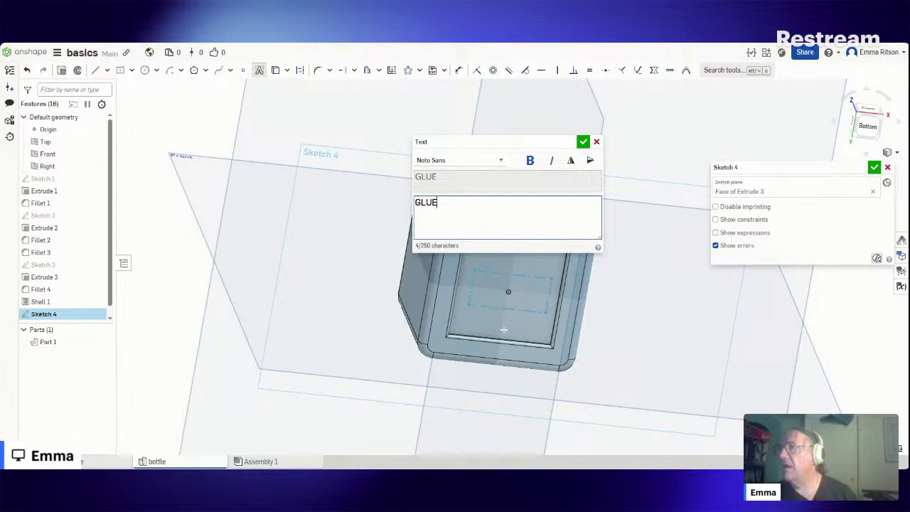
pyautogui.click(501, 162)
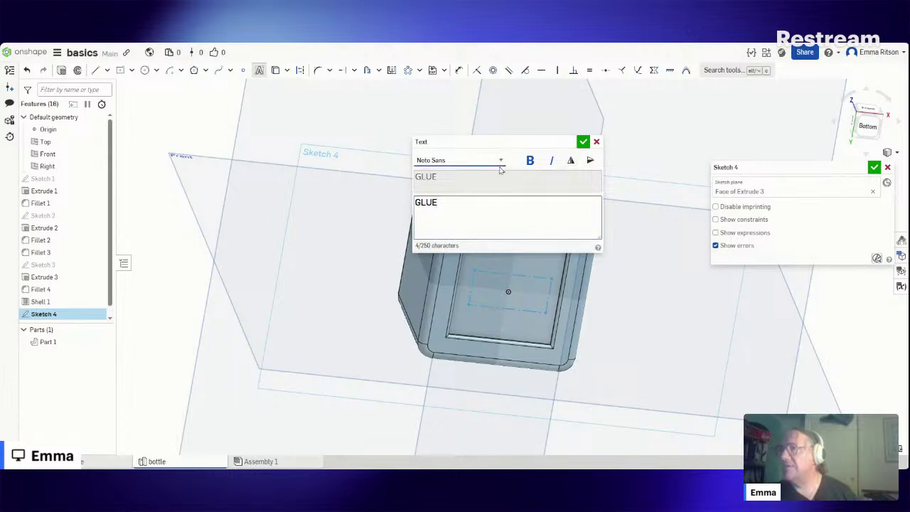
pyautogui.click(460, 212)
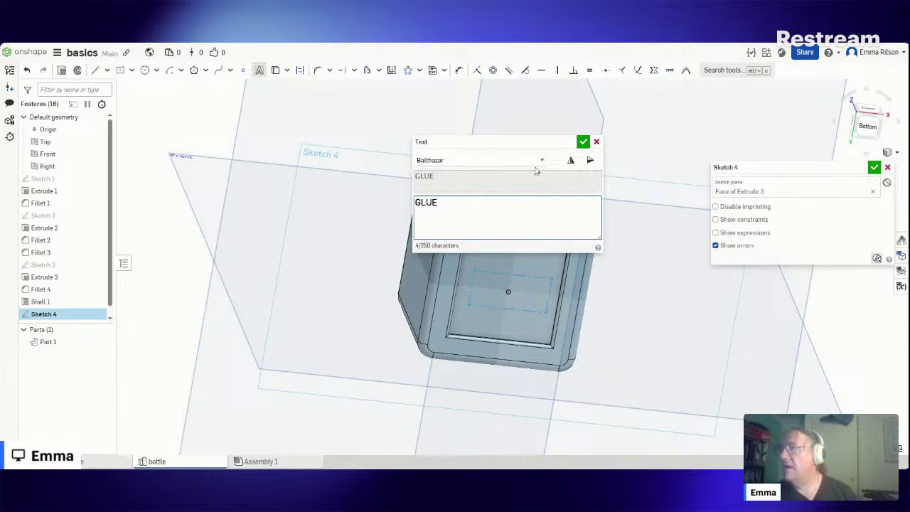
pyautogui.click(583, 142)
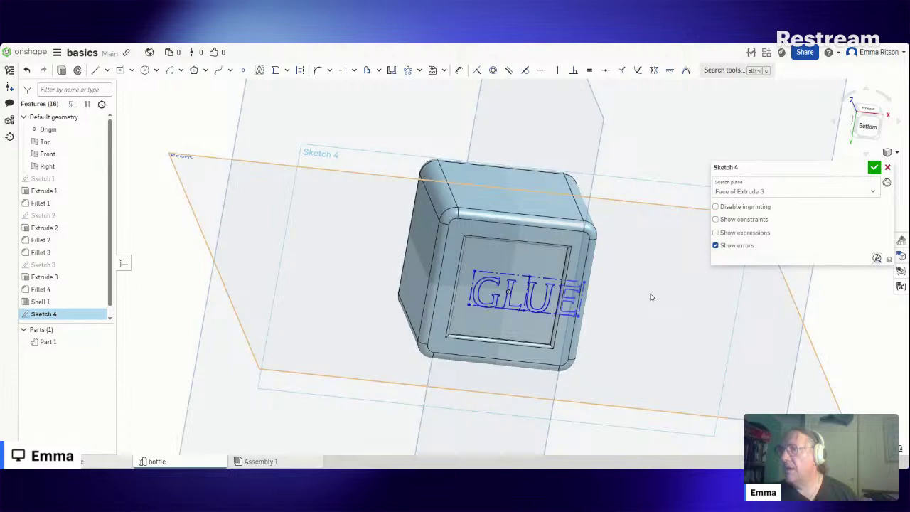
# Step: View the base straight on and dimension the text box's vertical midline 0 mm from the Right plane to centre GLUE horizontally
pyautogui.moveTo(498, 327); pyautogui.dragTo(486, 319, button='right')
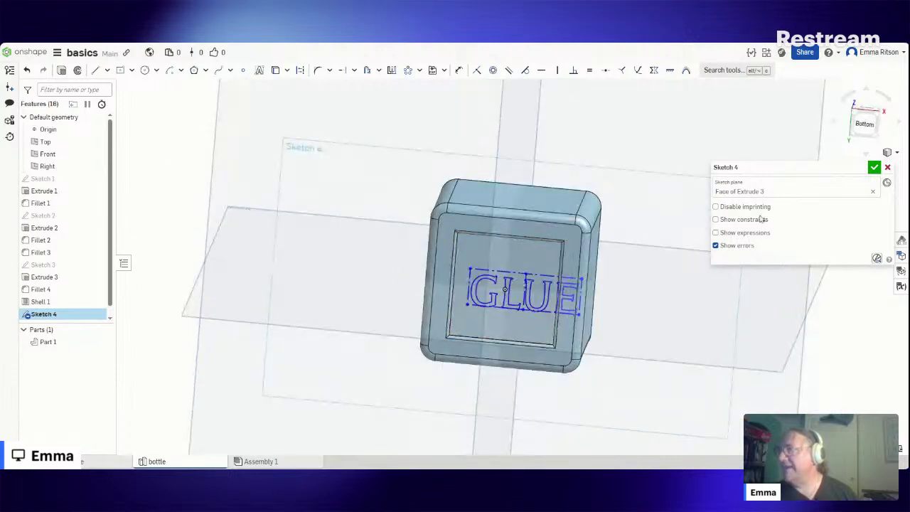
pyautogui.click(864, 124)
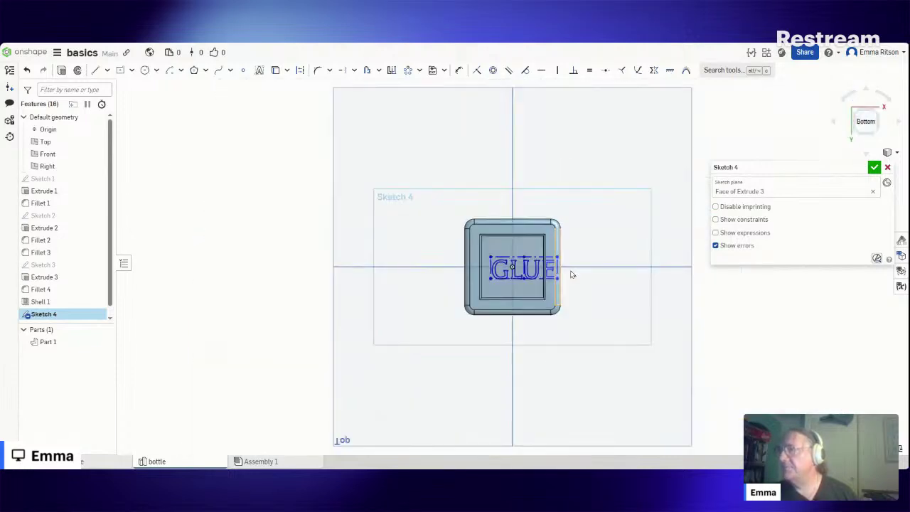
pyautogui.scroll(2, 571, 273)
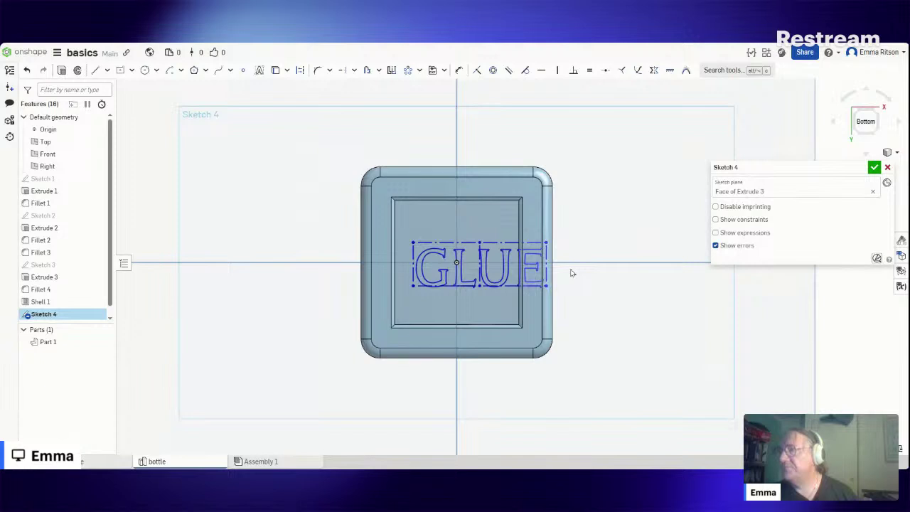
pyautogui.scroll(5, 570, 272)
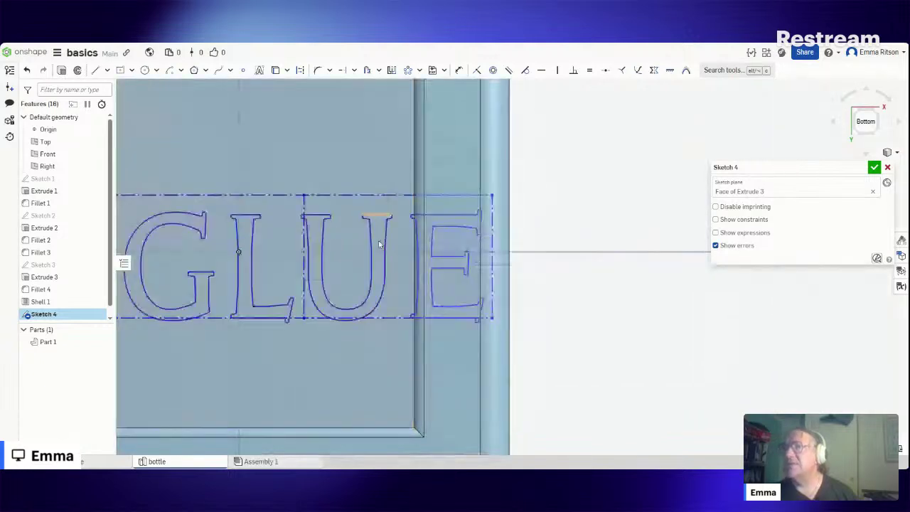
pyautogui.scroll(-3, 303, 249)
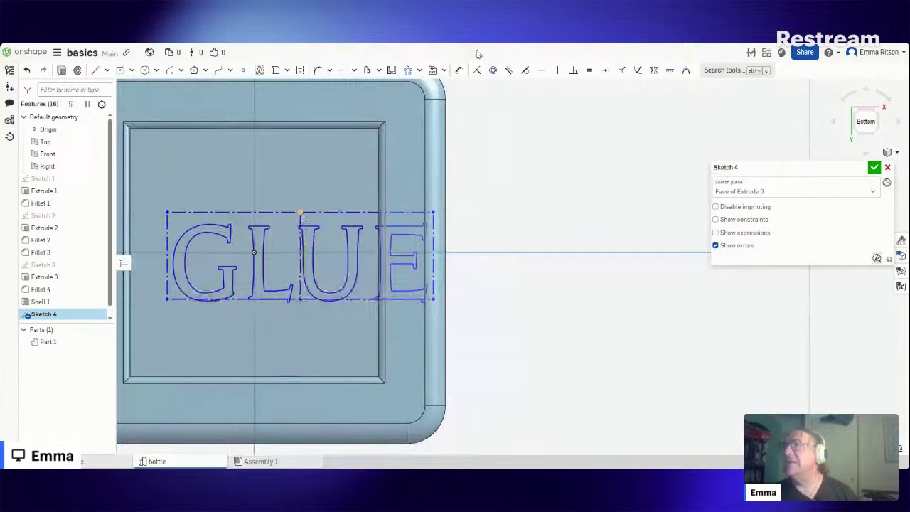
pyautogui.click(458, 69)
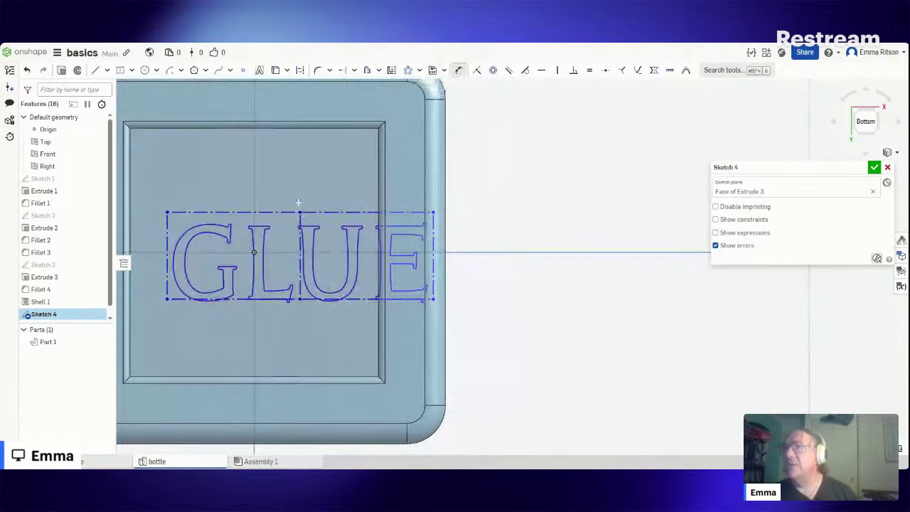
pyautogui.click(253, 194)
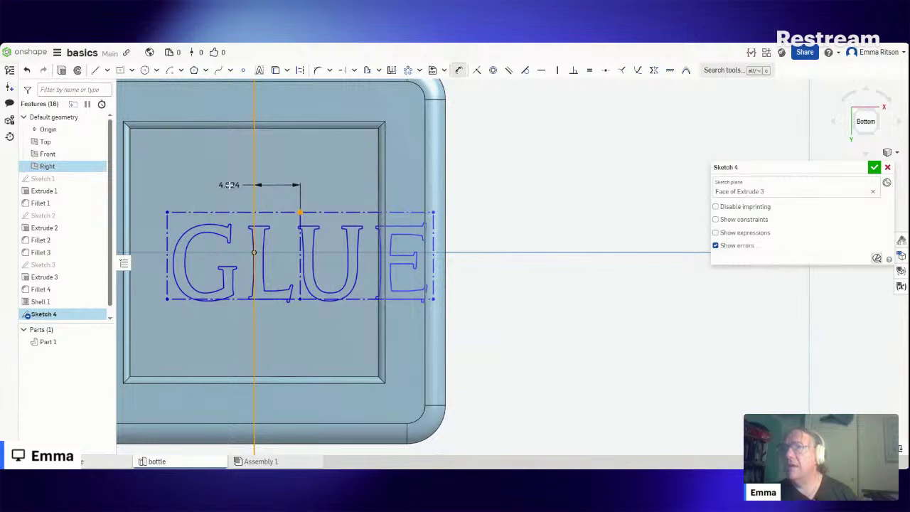
pyautogui.click(234, 186)
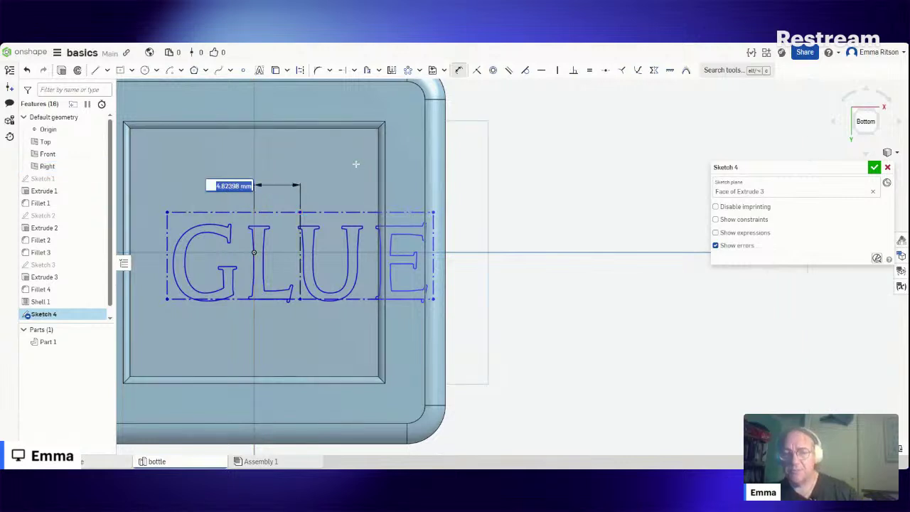
pyautogui.write('0')
pyautogui.press('Return')
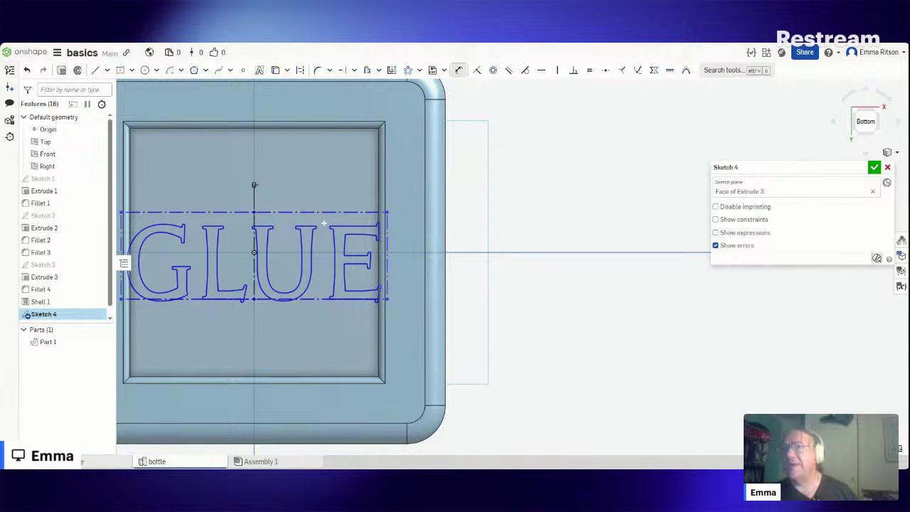
# Step: Dimension the height of the GLUE text box along its midline and set it to 6 mm
pyautogui.scroll(-2, 279, 295)
pyautogui.scroll(-1, 279, 296)
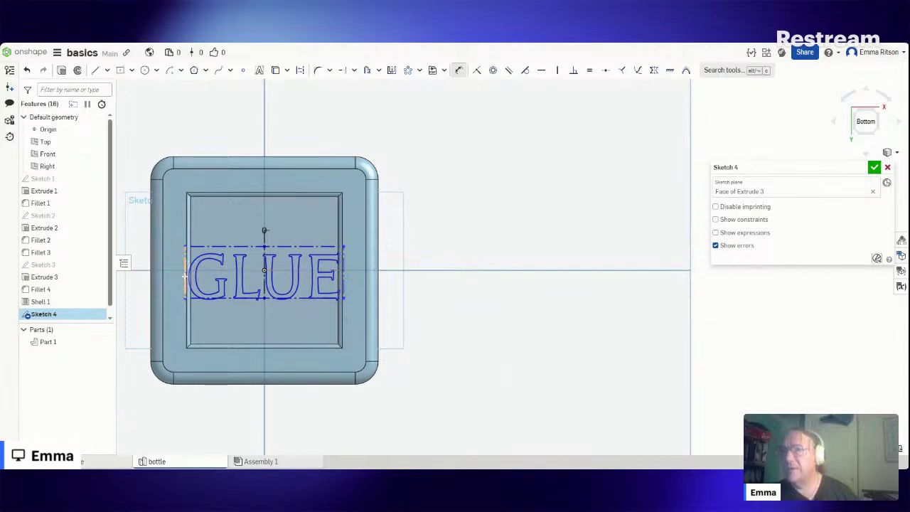
pyautogui.scroll(2, 183, 277)
pyautogui.scroll(4, 167, 268)
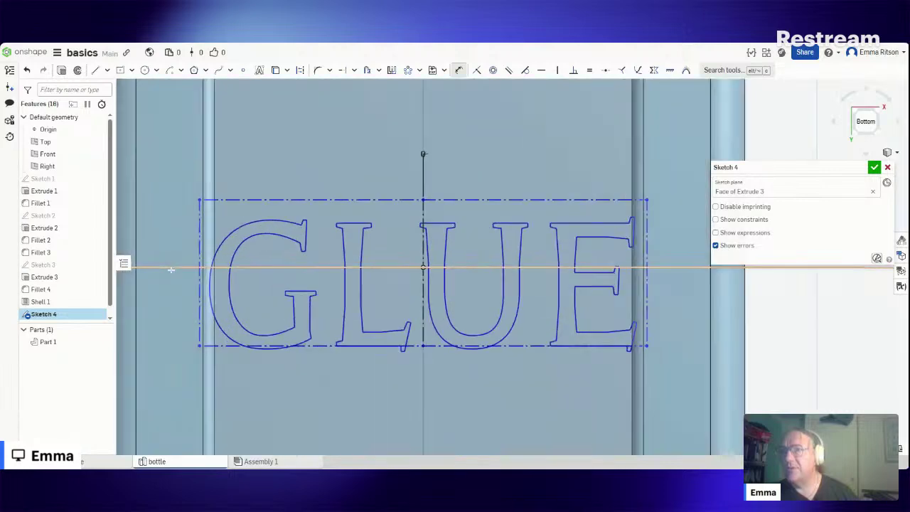
pyautogui.scroll(3, 171, 269)
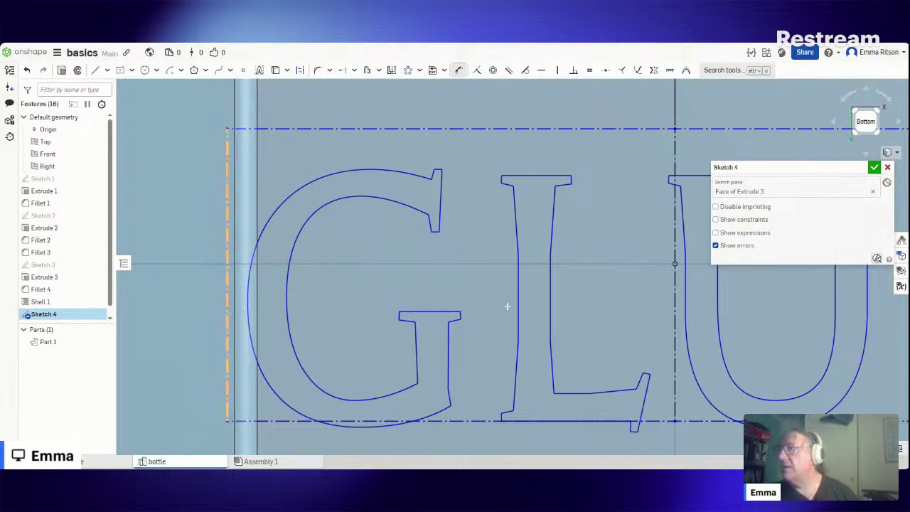
pyautogui.scroll(-3, 510, 299)
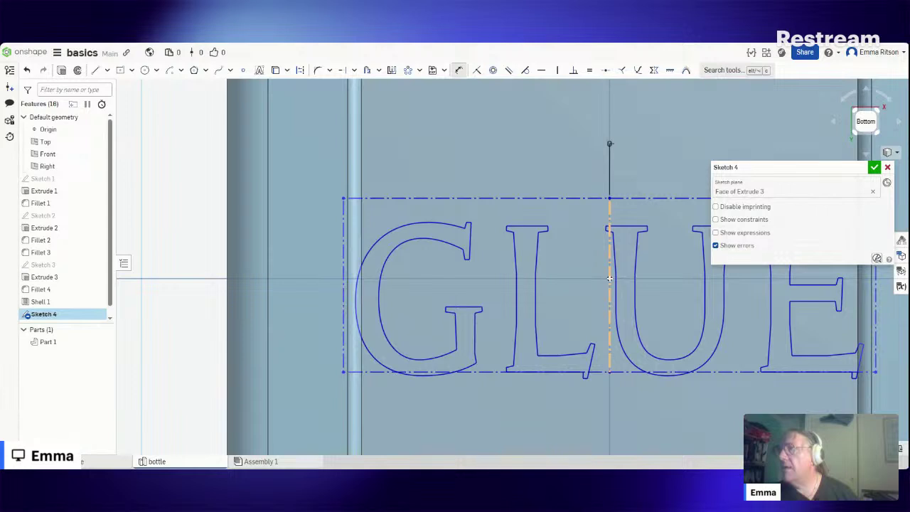
pyautogui.click(457, 70)
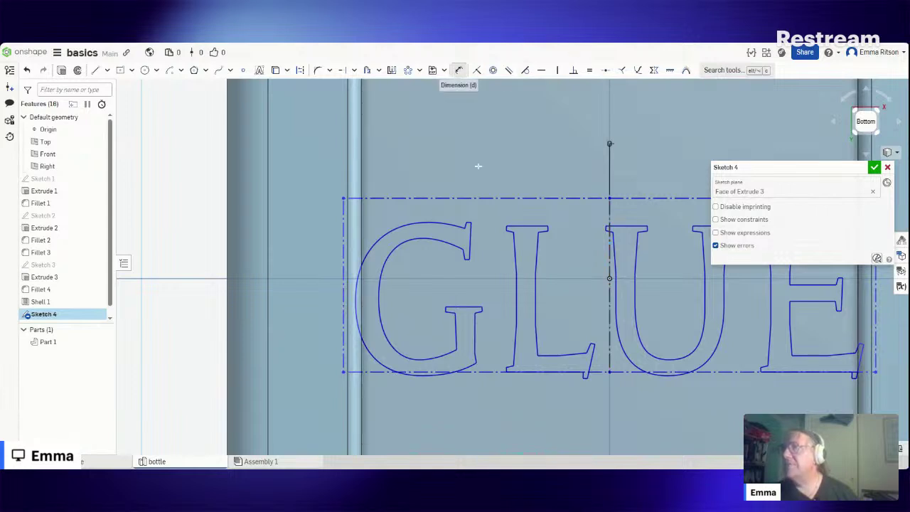
pyautogui.press('d')
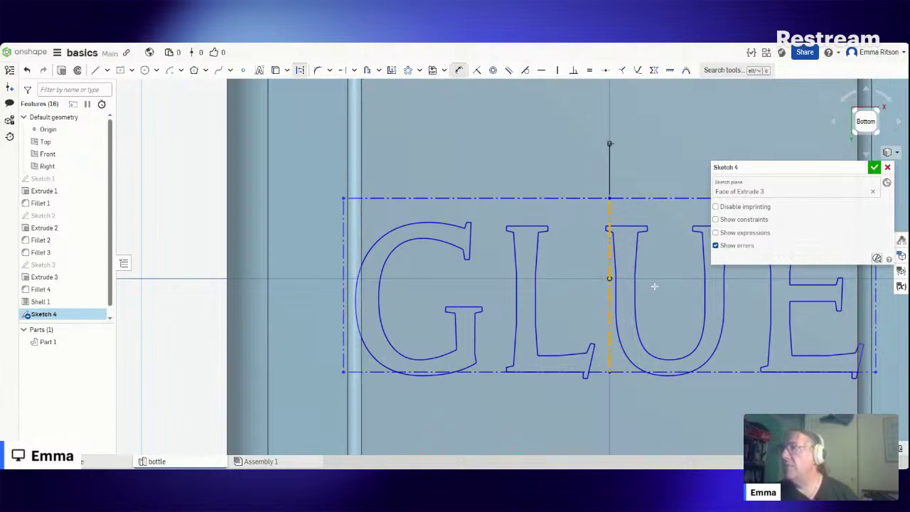
pyautogui.click(609, 284)
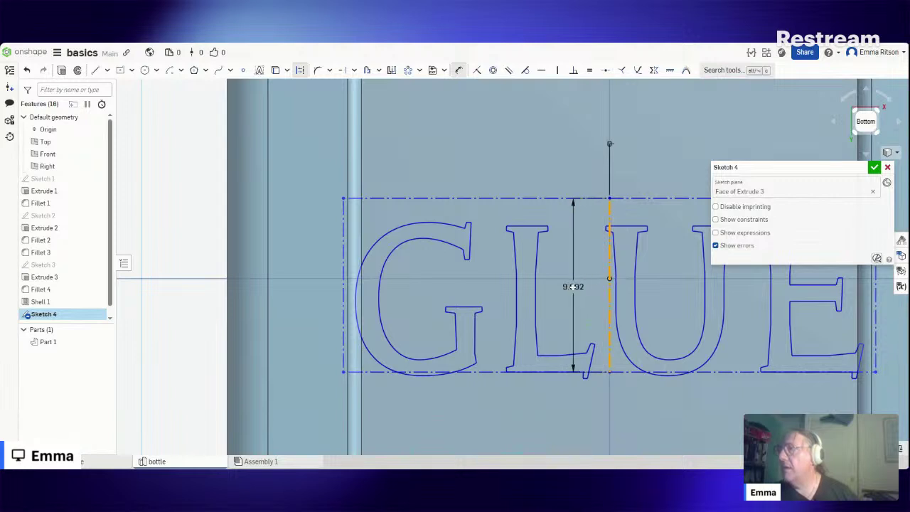
pyautogui.click(572, 305)
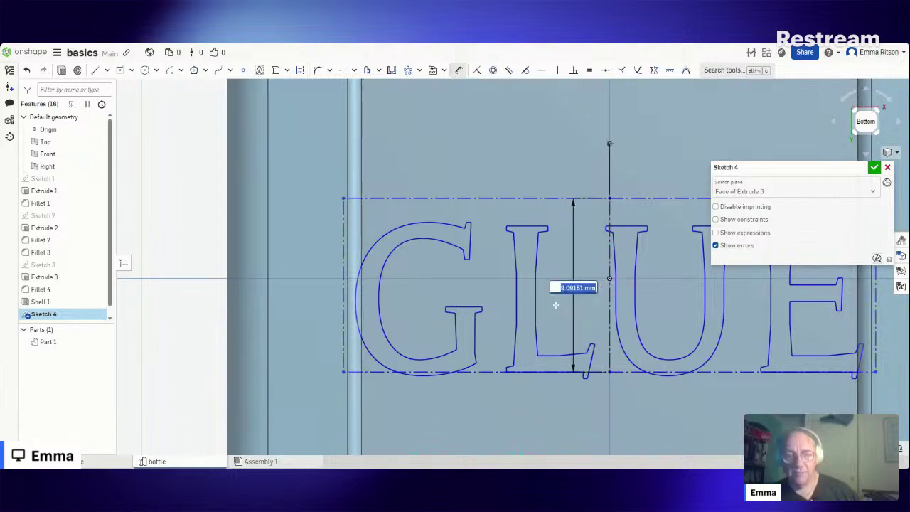
pyautogui.write('6')
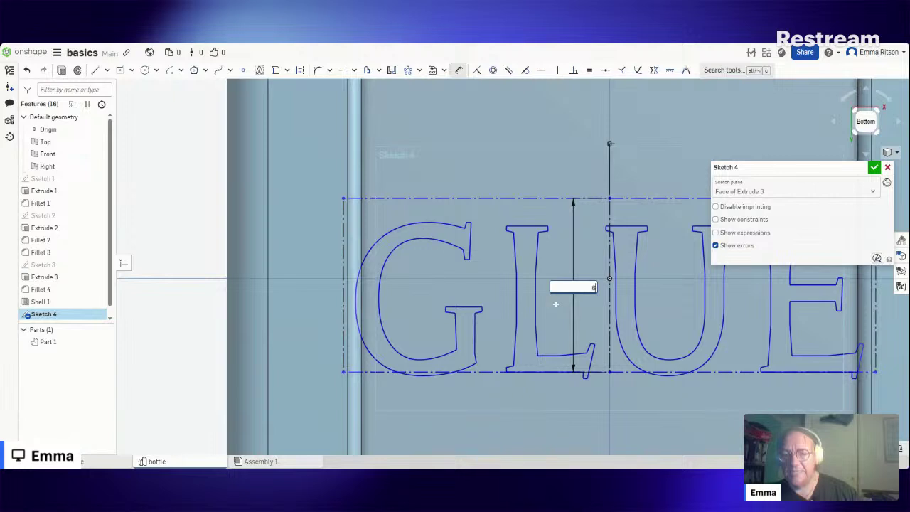
pyautogui.press('Return')
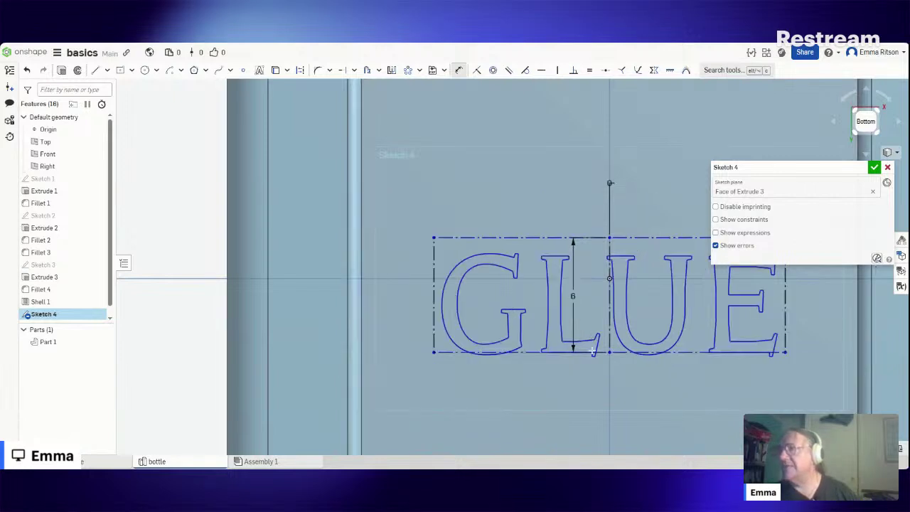
# Step: Dimension the GLUE text box's upper edge 3 mm from the Front plane to centre the text vertically, and accept the sketch
pyautogui.scroll(-5, 593, 350)
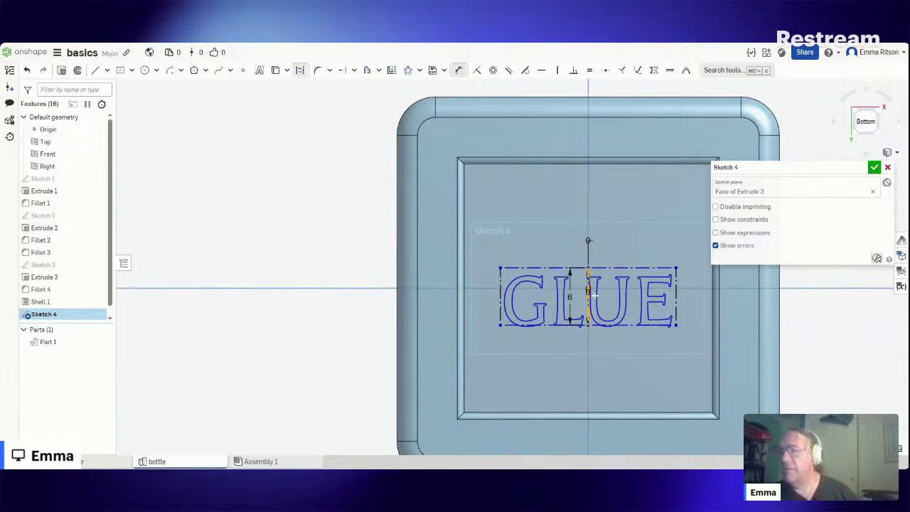
pyautogui.press('Escape')
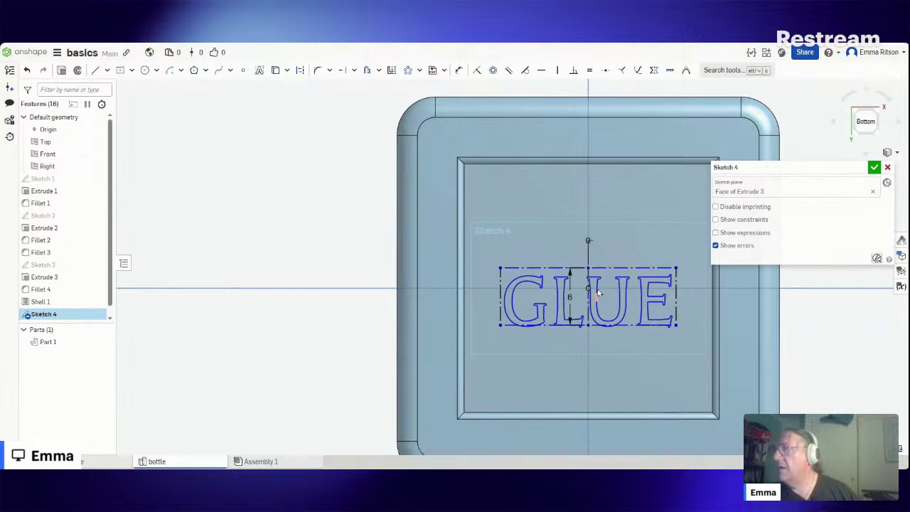
pyautogui.scroll(1, 599, 291)
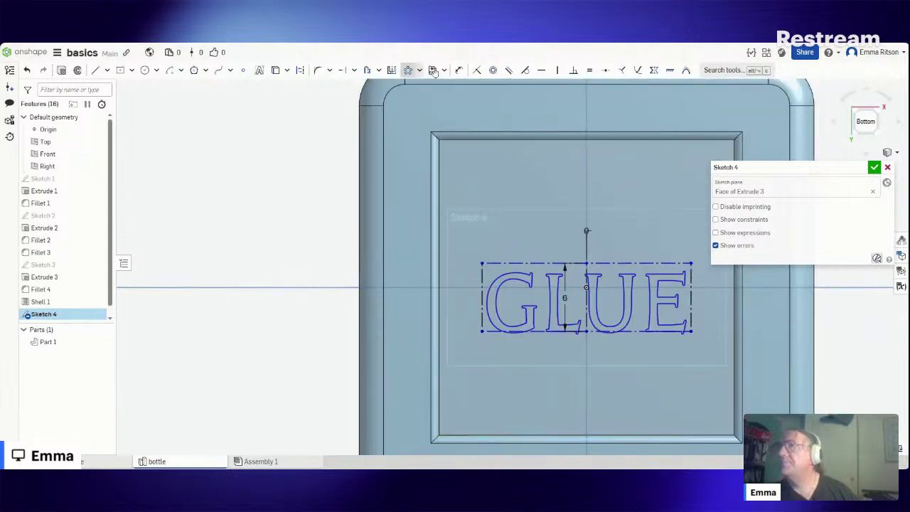
pyautogui.click(458, 70)
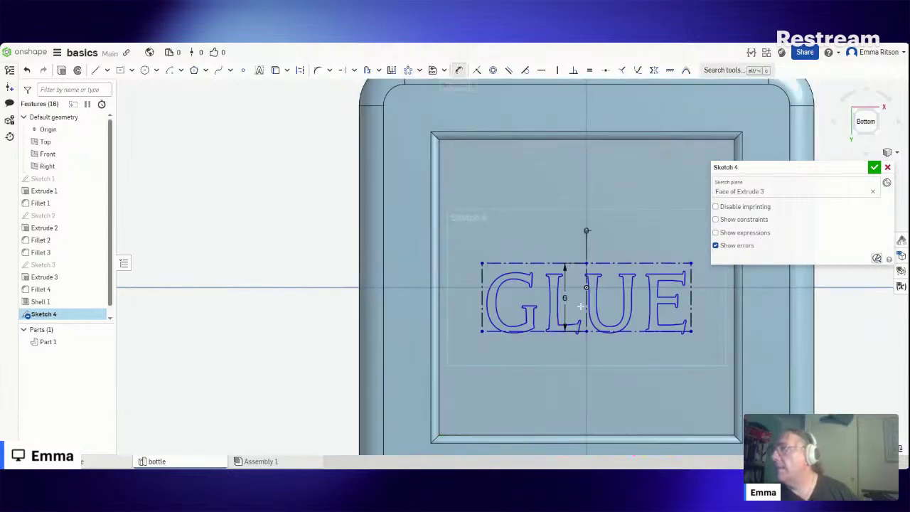
pyautogui.press('d')
pyautogui.click(541, 277)
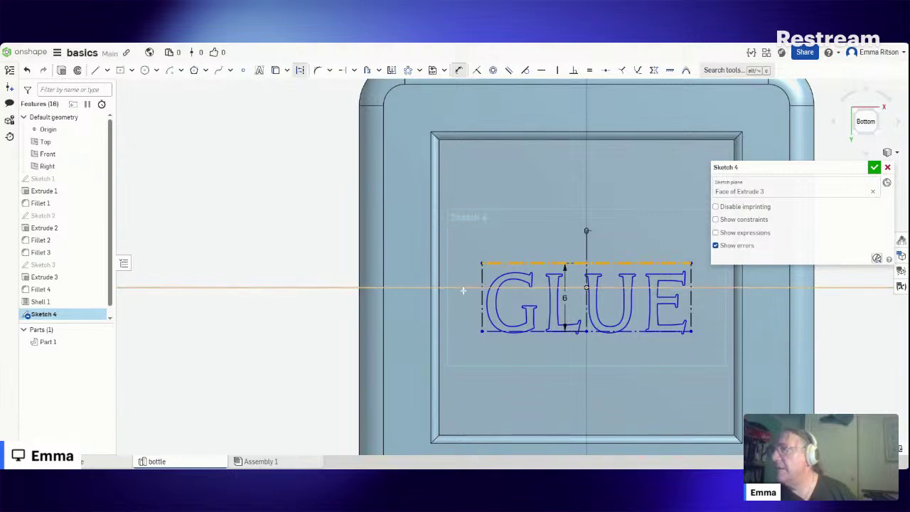
pyautogui.click(441, 286)
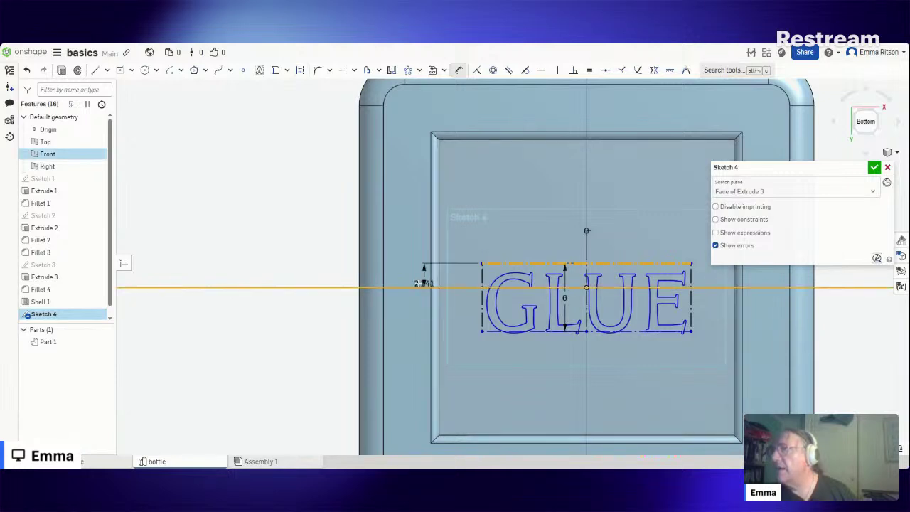
pyautogui.click(307, 287)
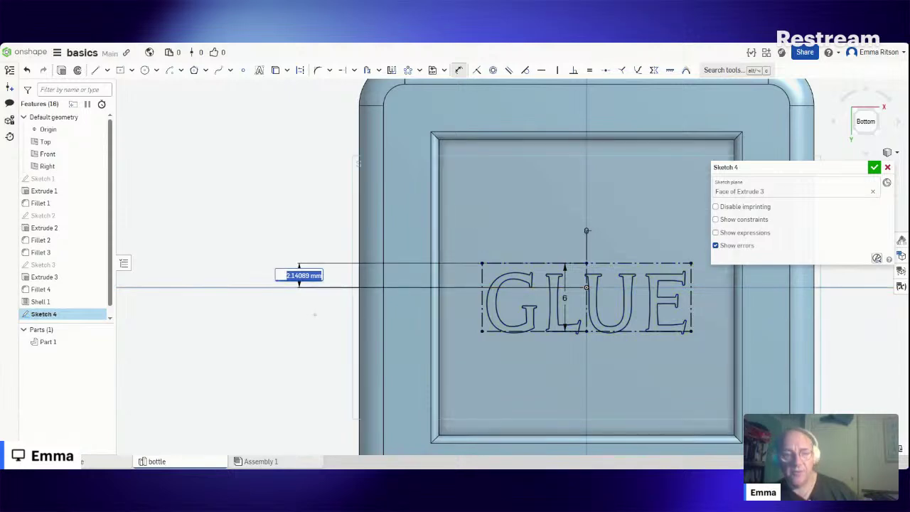
pyautogui.press('Return')
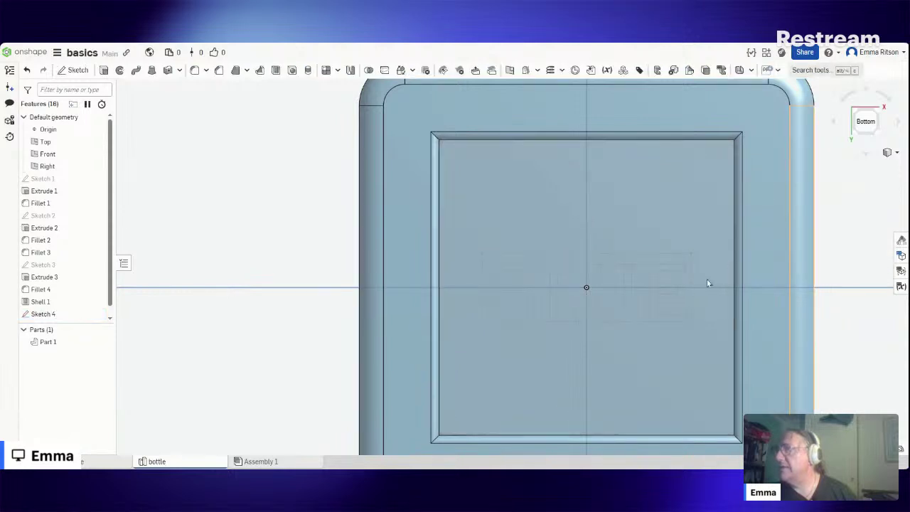
# Step: Reopen the GLUE text sketch for editing and change the text's font to Courier Prime
pyautogui.scroll(2, 551, 318)
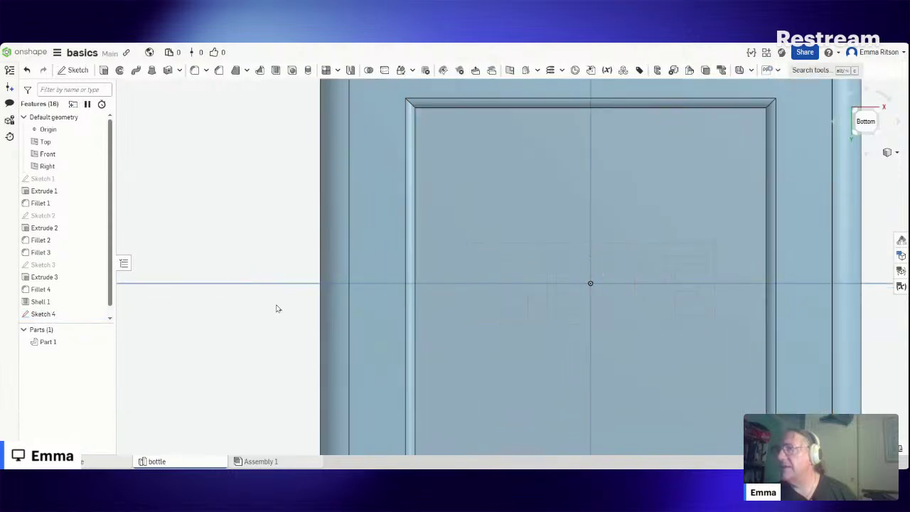
pyautogui.rightClick(62, 317)
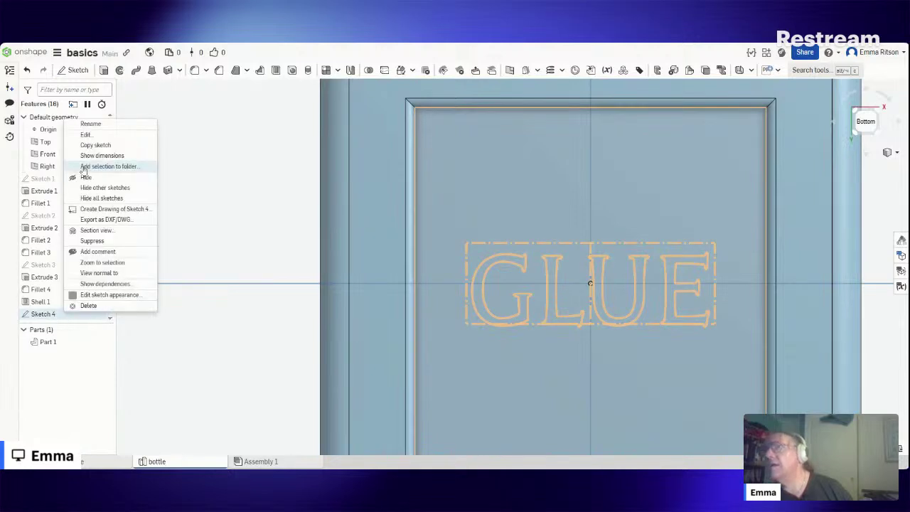
pyautogui.click(86, 134)
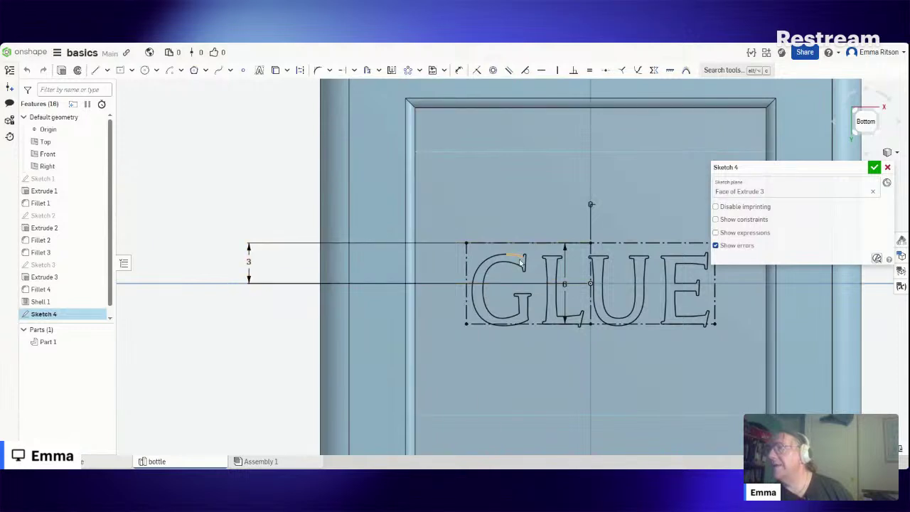
pyautogui.rightClick(519, 262)
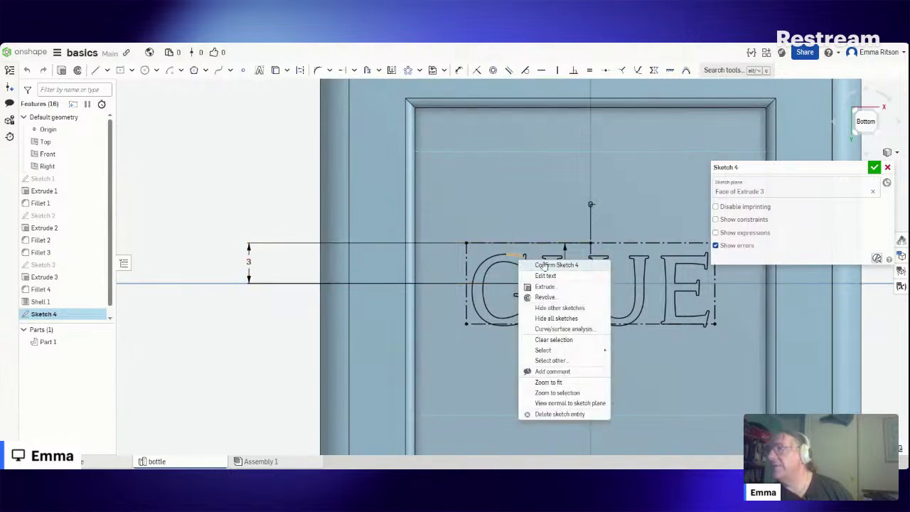
pyautogui.click(239, 342)
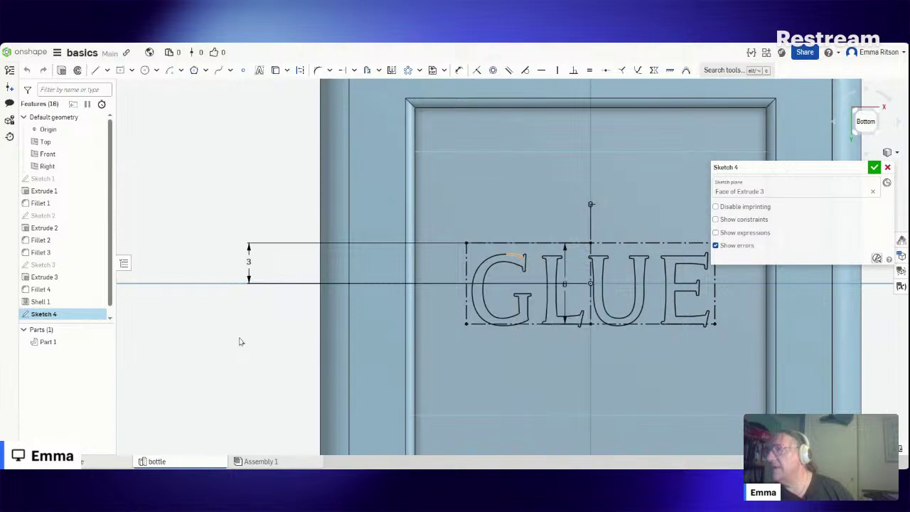
pyautogui.rightClick(548, 307)
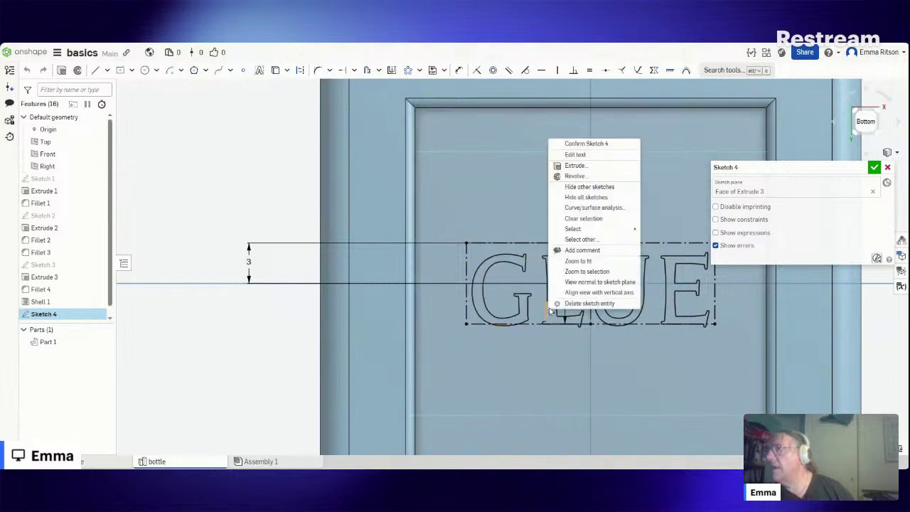
pyautogui.click(588, 155)
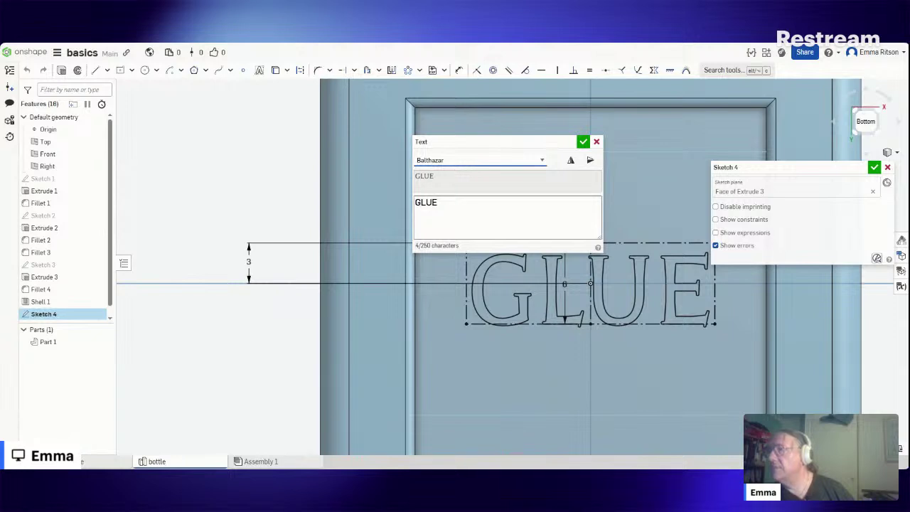
pyautogui.click(447, 227)
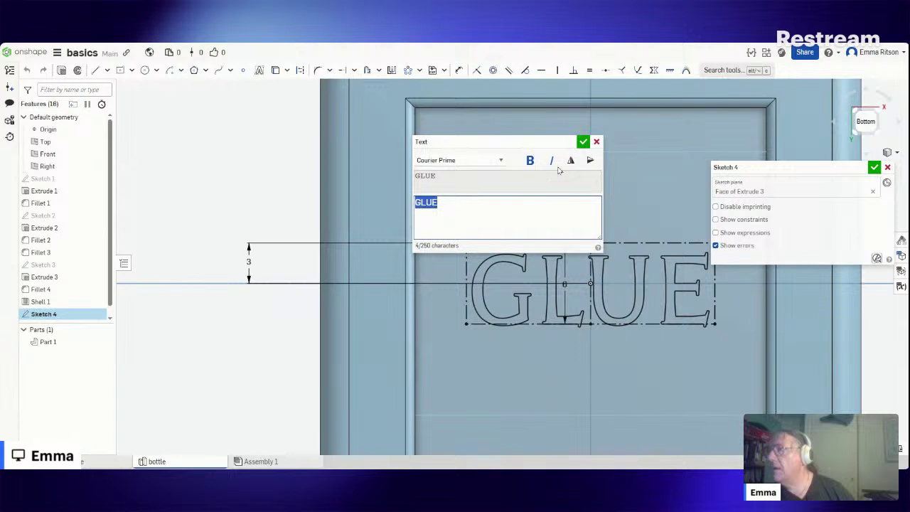
pyautogui.click(582, 141)
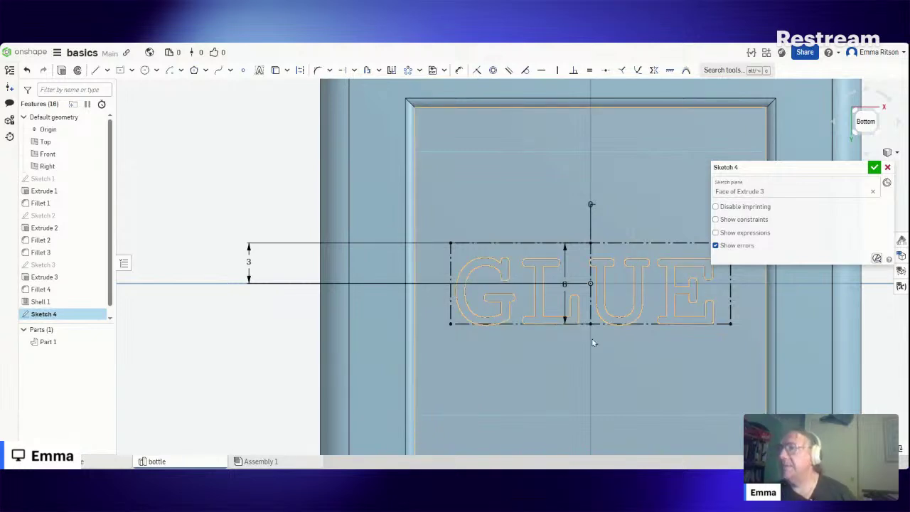
# Step: Extrude the GLUE lettering 1.2 mm out of the base recess as added material merged with Part 1
pyautogui.moveTo(727, 222); pyautogui.dragTo(107, 135)
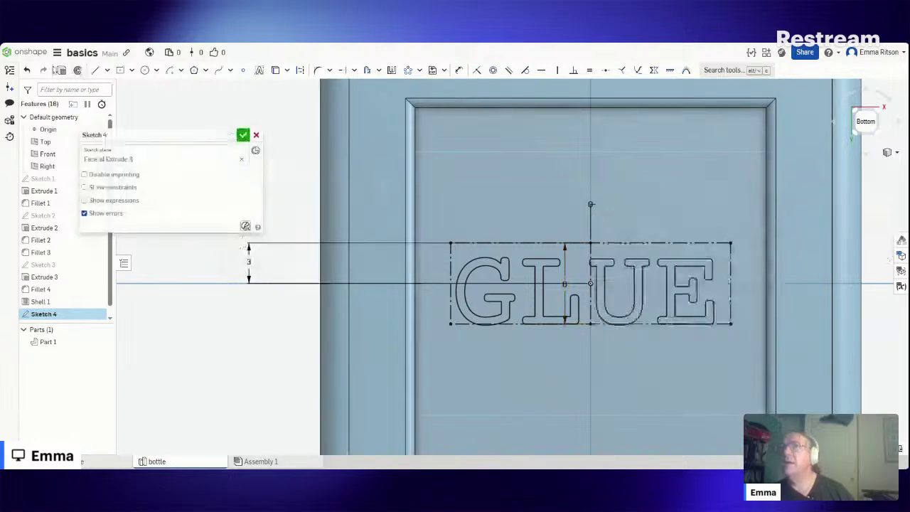
pyautogui.click(61, 71)
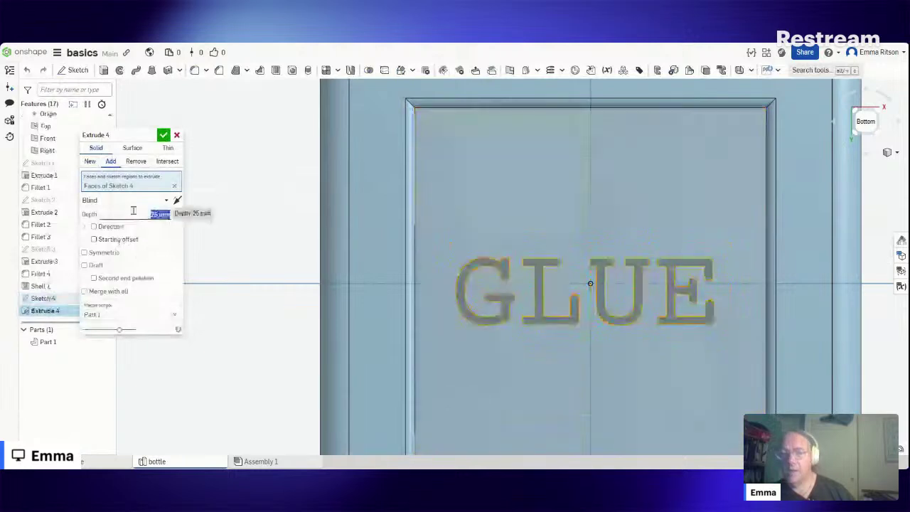
pyautogui.write('1')
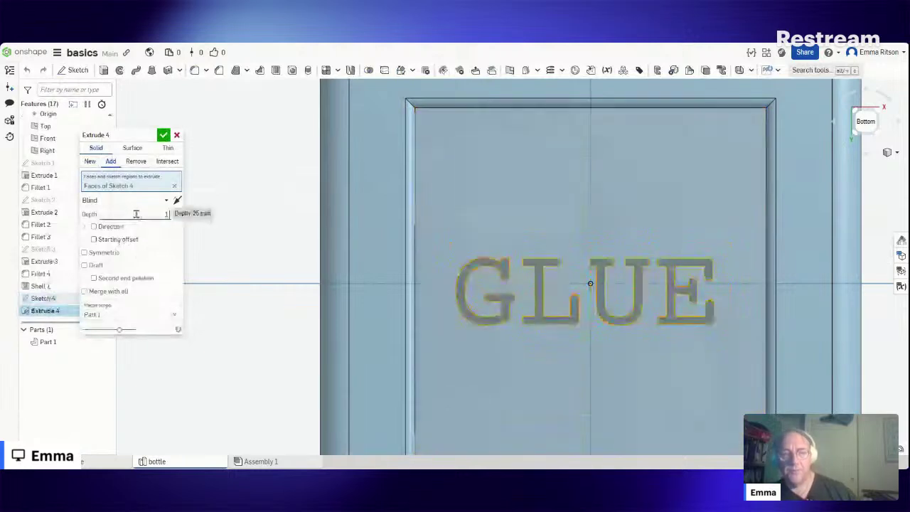
pyautogui.write('.2')
pyautogui.press('Return')
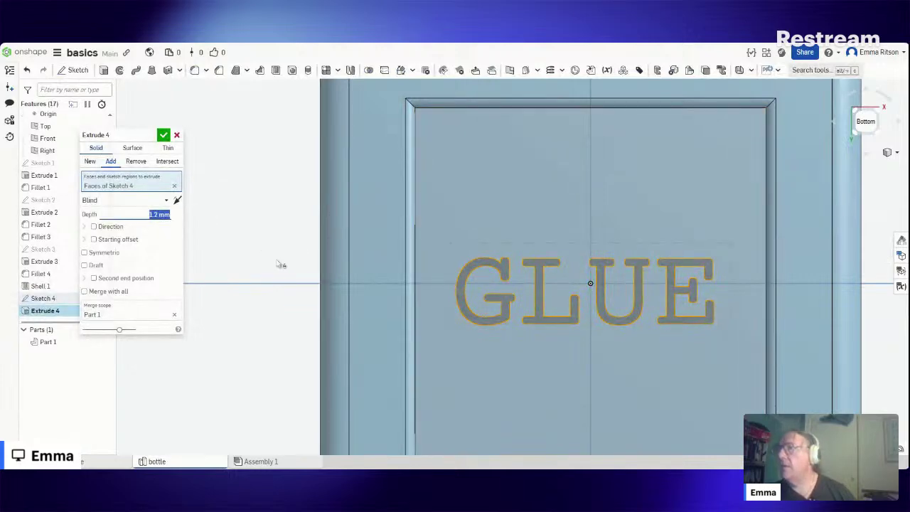
pyautogui.moveTo(283, 264); pyautogui.dragTo(237, 246, button='right')
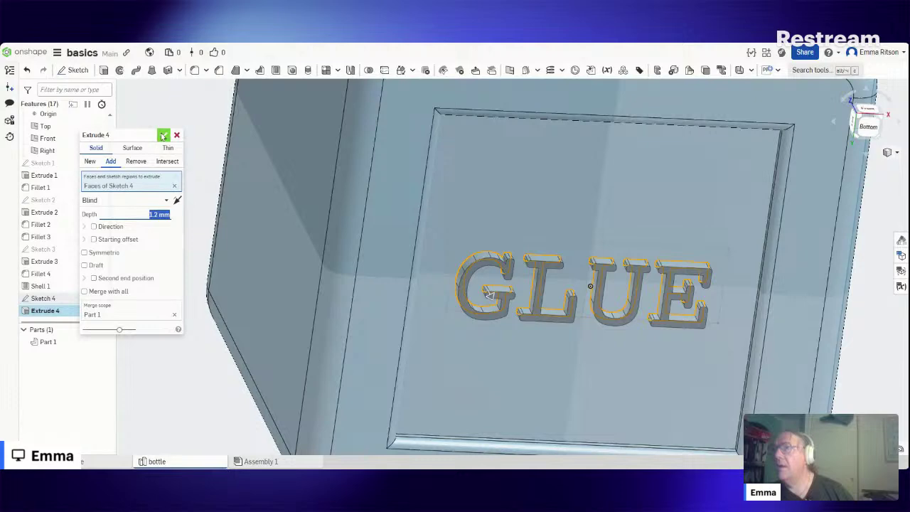
pyautogui.click(162, 135)
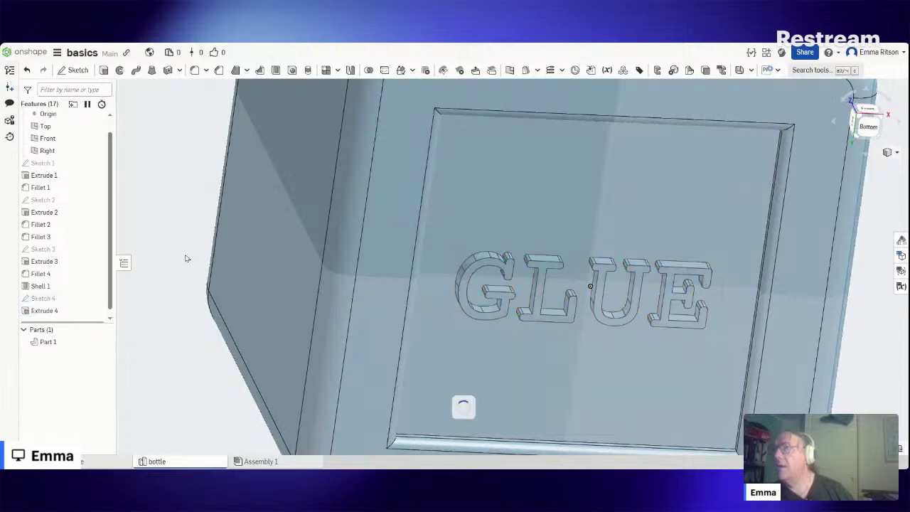
# Step: Start an external thread feature on the outer rim edge of the bottle's neck
pyautogui.moveTo(186, 273)
pyautogui.mouseDown(button='right')
pyautogui.moveTo(183, 282)
pyautogui.moveTo(202, 275)
pyautogui.mouseUp(button='right')
pyautogui.scroll(-3, 730, 276)
pyautogui.scroll(-6, 724, 276)
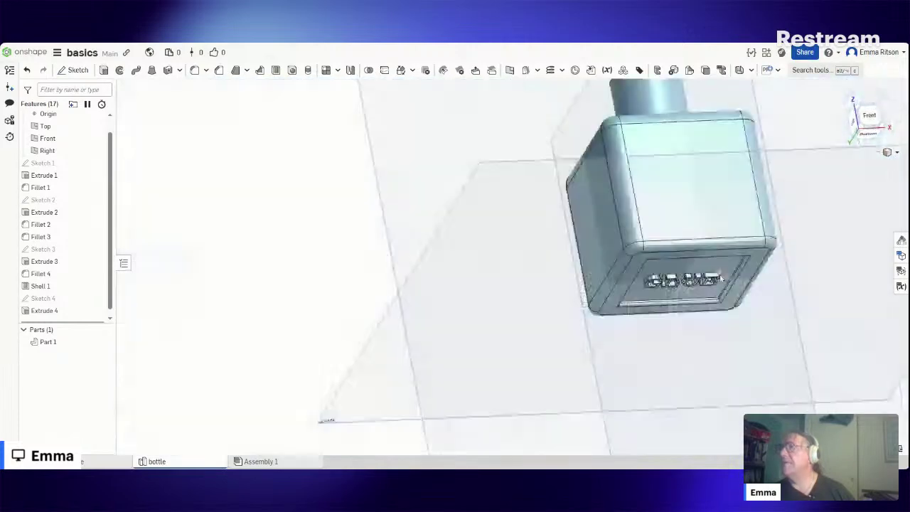
pyautogui.moveTo(617, 331); pyautogui.dragTo(693, 355, button='right')
pyautogui.click(859, 129)
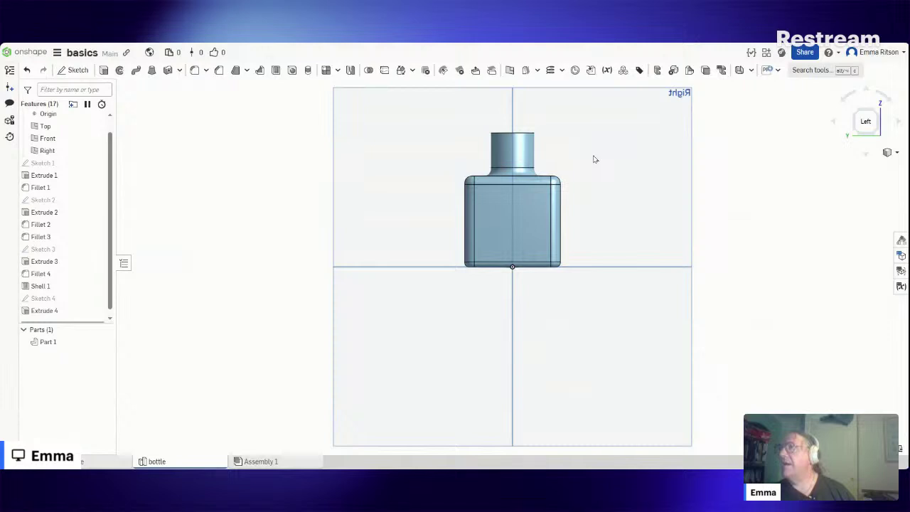
pyautogui.click(777, 70)
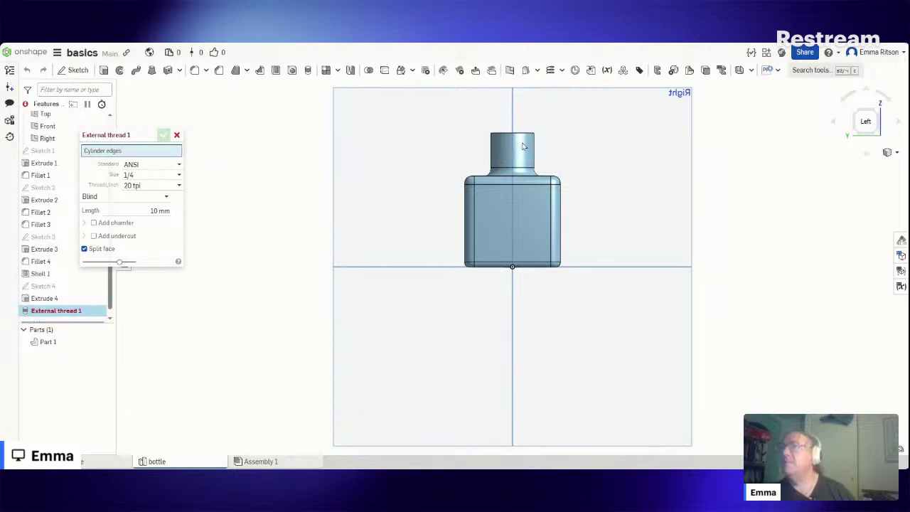
pyautogui.moveTo(302, 157); pyautogui.dragTo(302, 197, button='right')
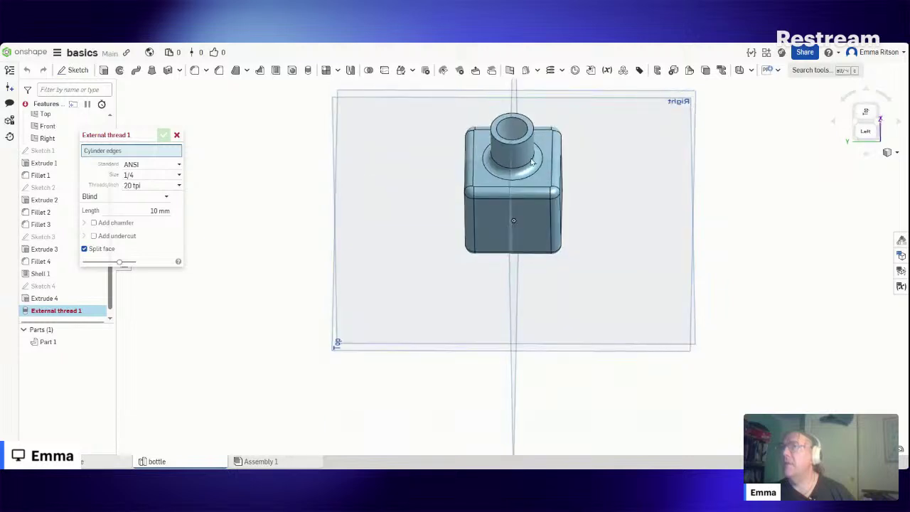
pyautogui.click(527, 146)
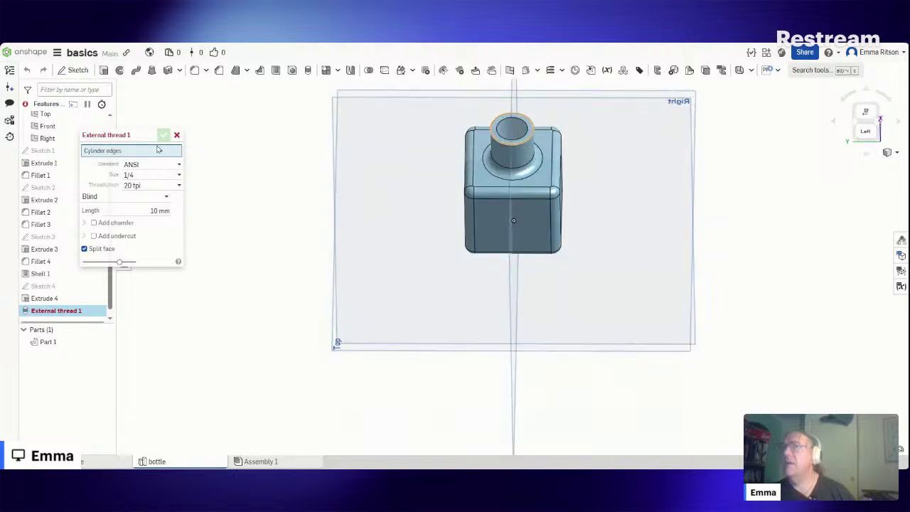
pyautogui.click(130, 148)
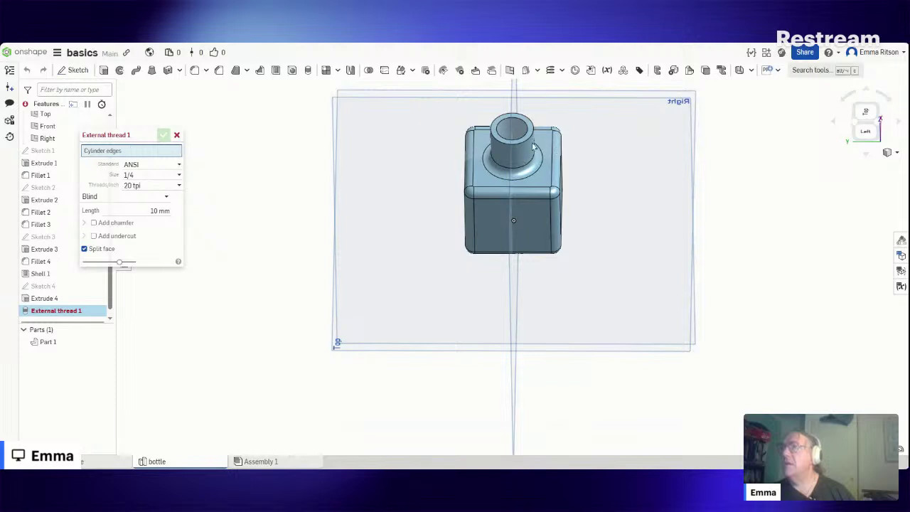
pyautogui.scroll(8, 539, 158)
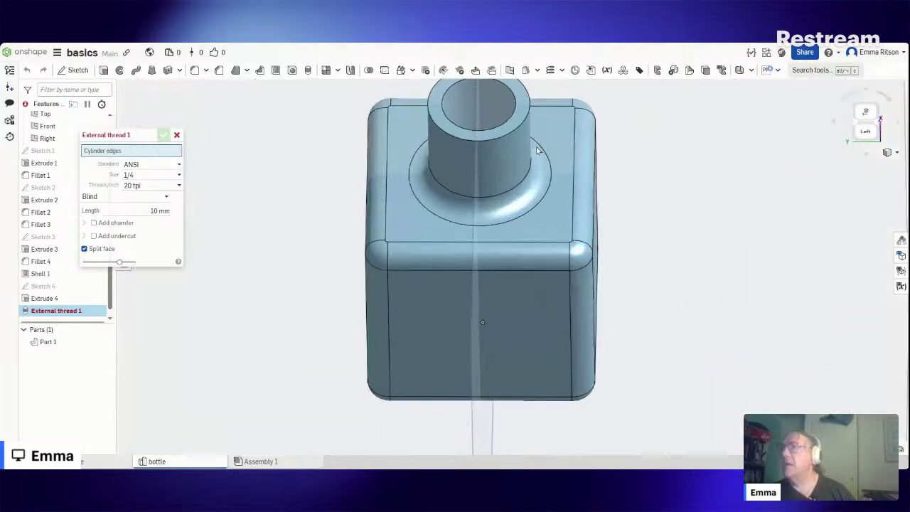
pyautogui.moveTo(530, 149); pyautogui.dragTo(511, 152, button='right')
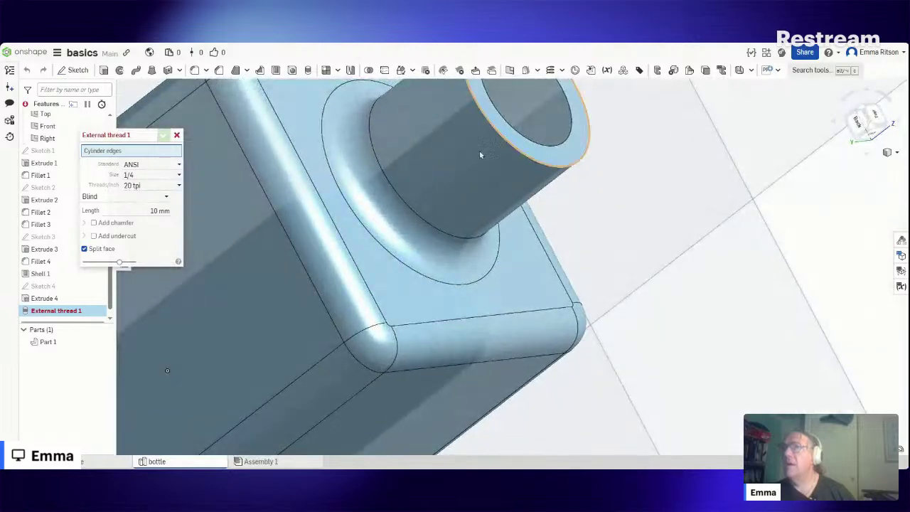
pyautogui.click(480, 155)
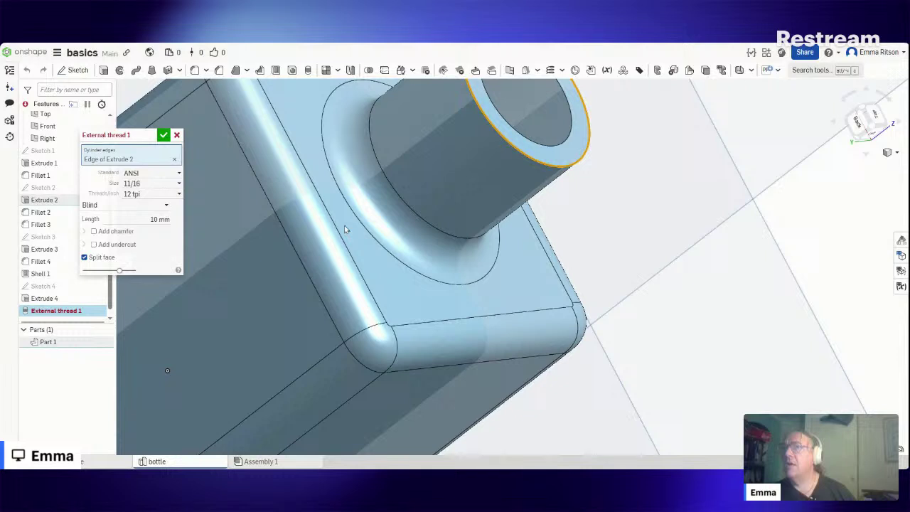
# Step: Set the neck thread's standard to ISO
pyautogui.scroll(-6, 345, 228)
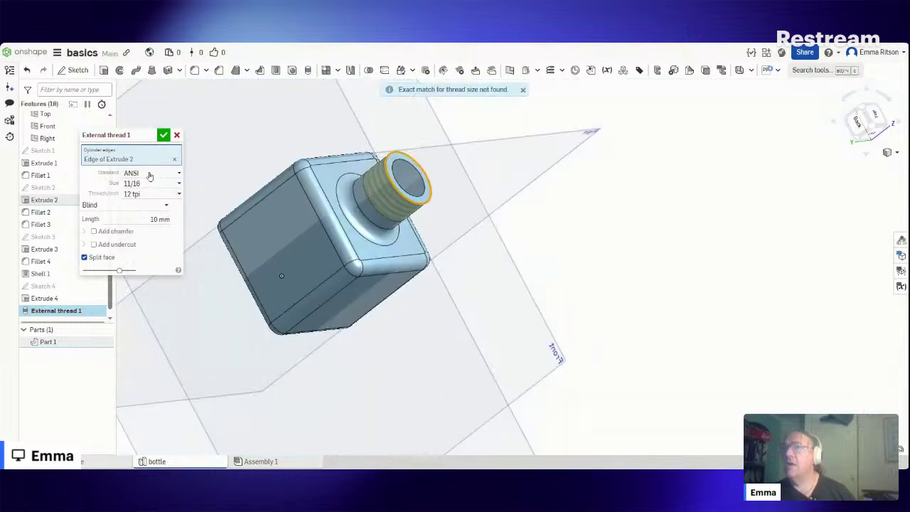
pyautogui.click(149, 174)
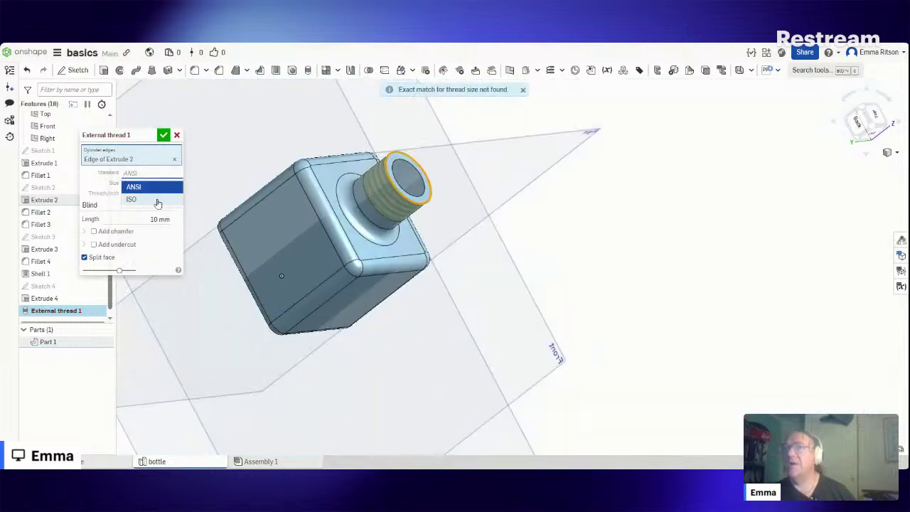
pyautogui.click(158, 201)
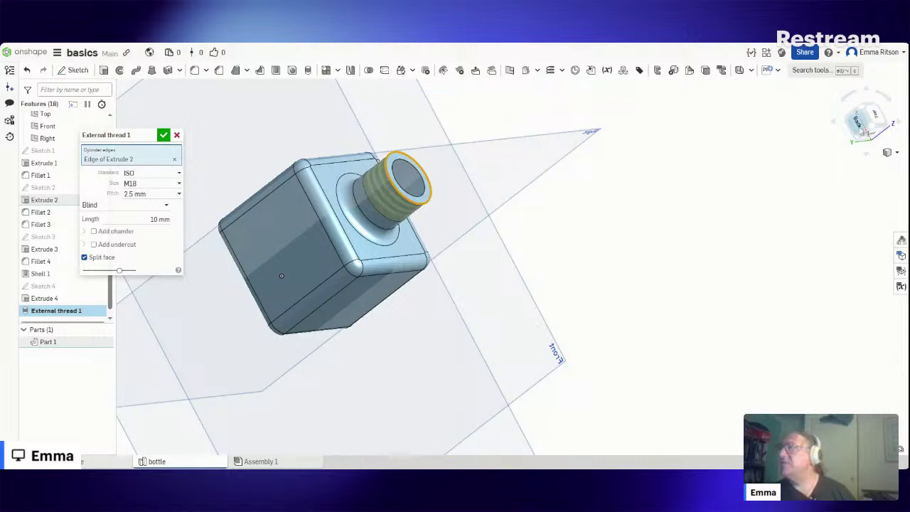
# Step: Add a chamfer to the neck's external thread, keeping the default chamfer length and angle, and accept the thread feature
pyautogui.click(858, 124)
pyautogui.scroll(2, 508, 100)
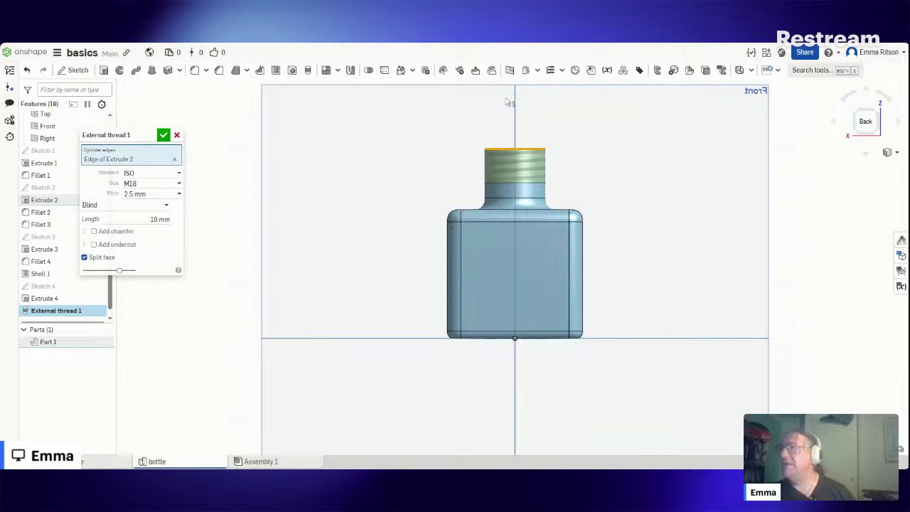
pyautogui.scroll(2, 508, 107)
pyautogui.scroll(-1, 508, 106)
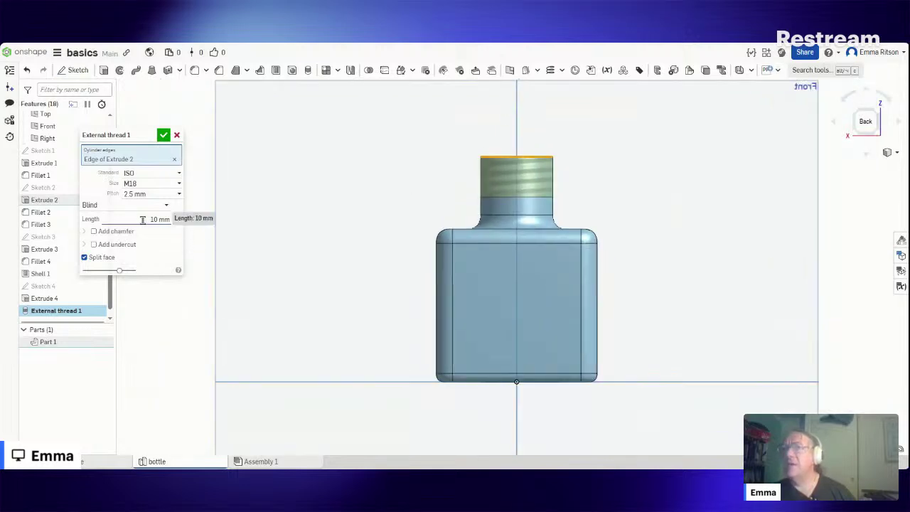
pyautogui.click(95, 232)
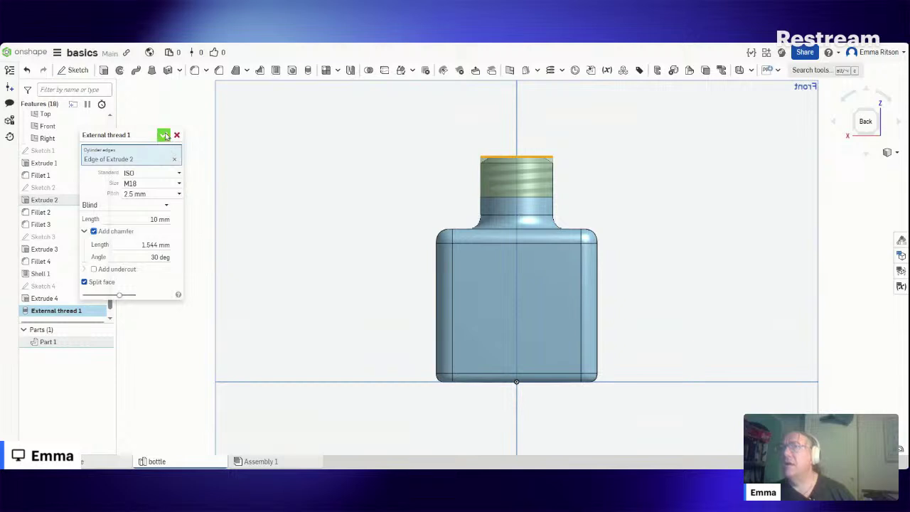
pyautogui.click(148, 258)
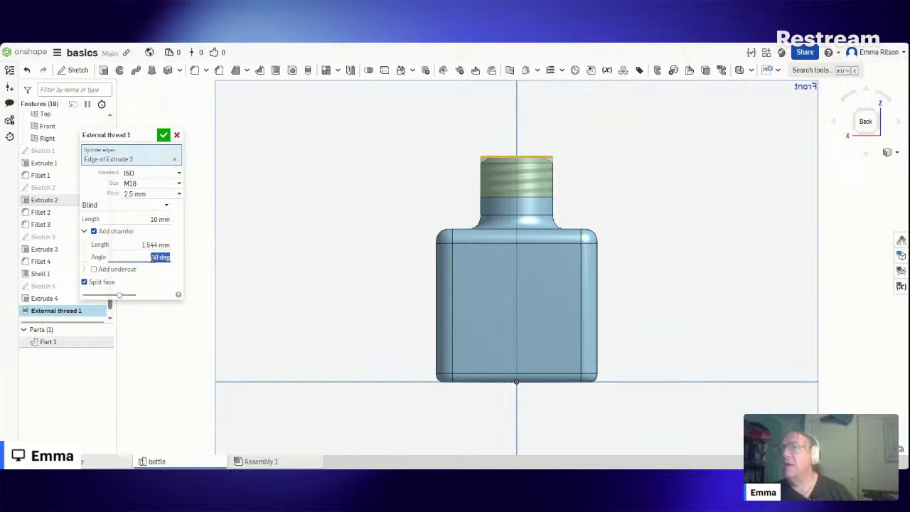
pyautogui.click(154, 245)
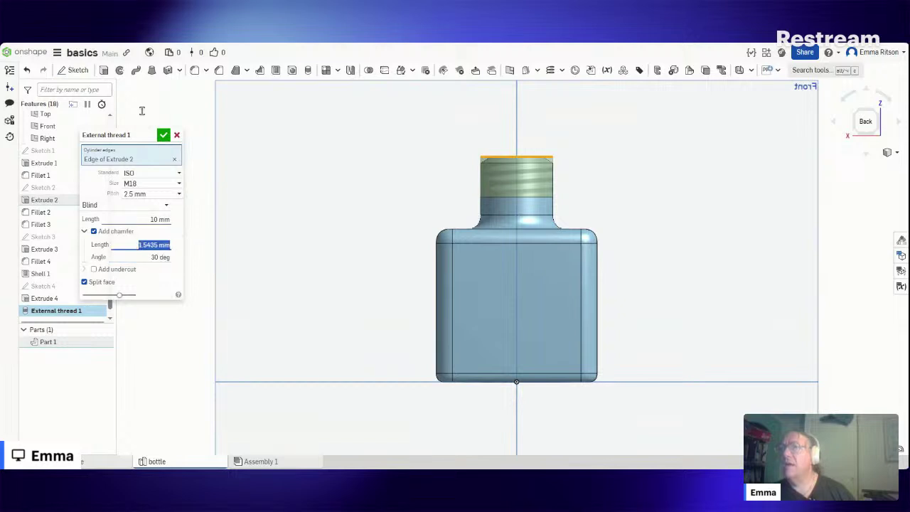
pyautogui.click(164, 135)
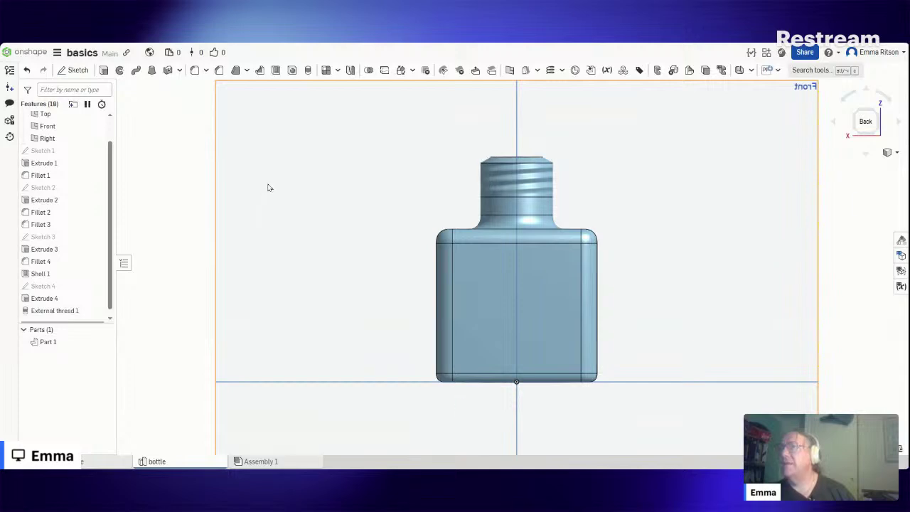
# Step: Inspect the threaded neck closely and delete the external thread feature from the bottle
pyautogui.moveTo(278, 188); pyautogui.dragTo(384, 235, button='right')
pyautogui.click(875, 119)
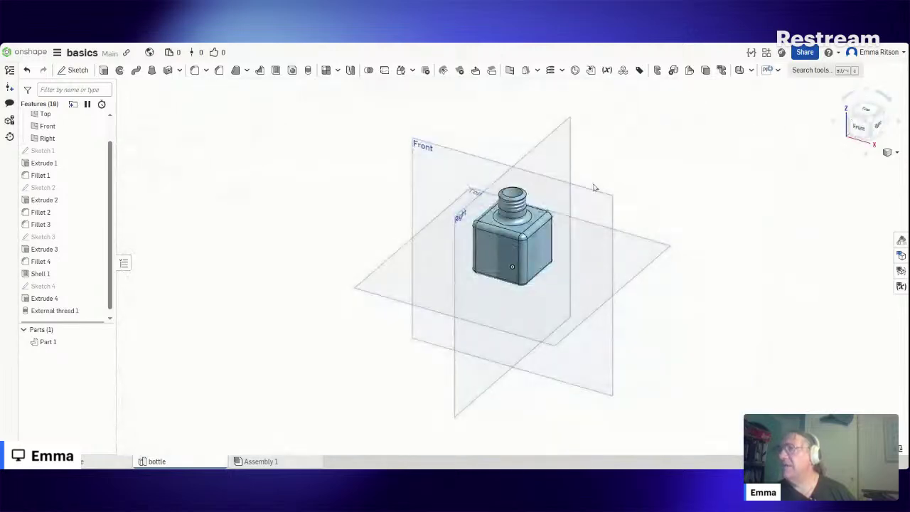
pyautogui.scroll(5, 539, 190)
pyautogui.scroll(-3, 541, 191)
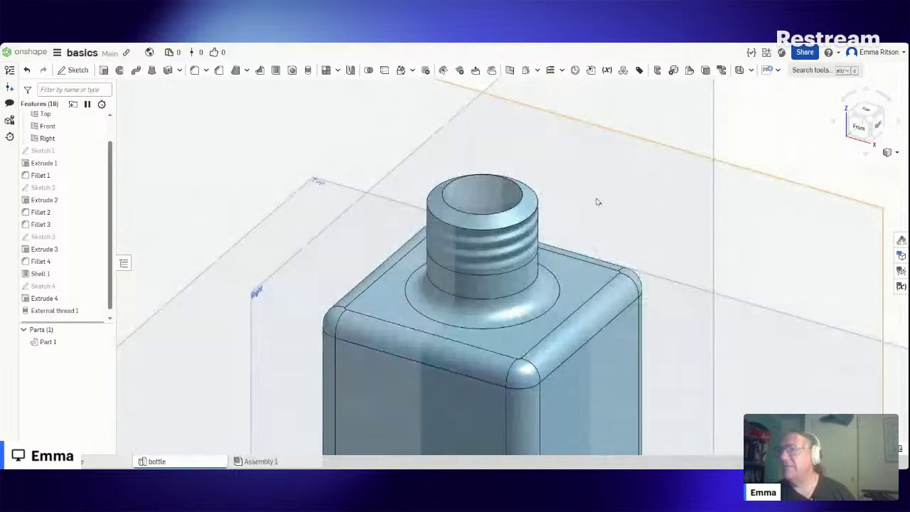
pyautogui.moveTo(595, 201)
pyautogui.mouseDown(button='right')
pyautogui.moveTo(604, 185)
pyautogui.moveTo(601, 202)
pyautogui.moveTo(609, 199)
pyautogui.mouseUp(button='right')
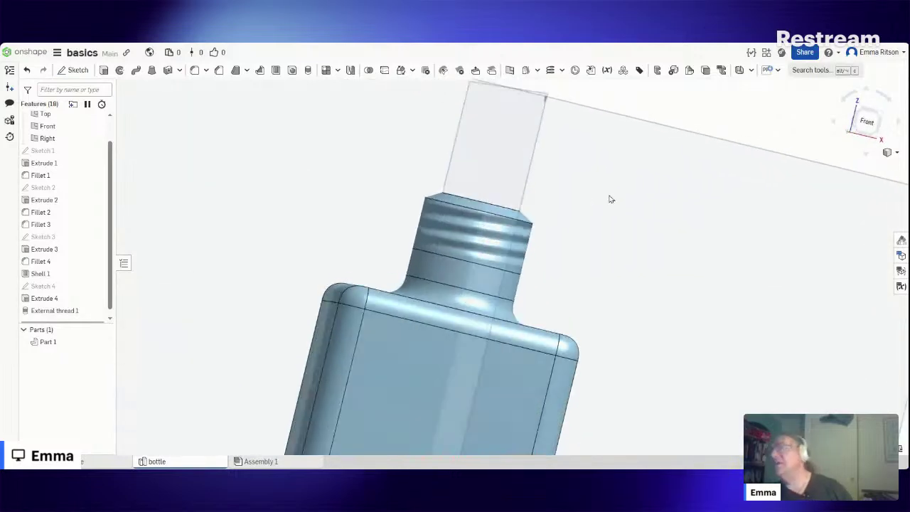
pyautogui.rightClick(78, 313)
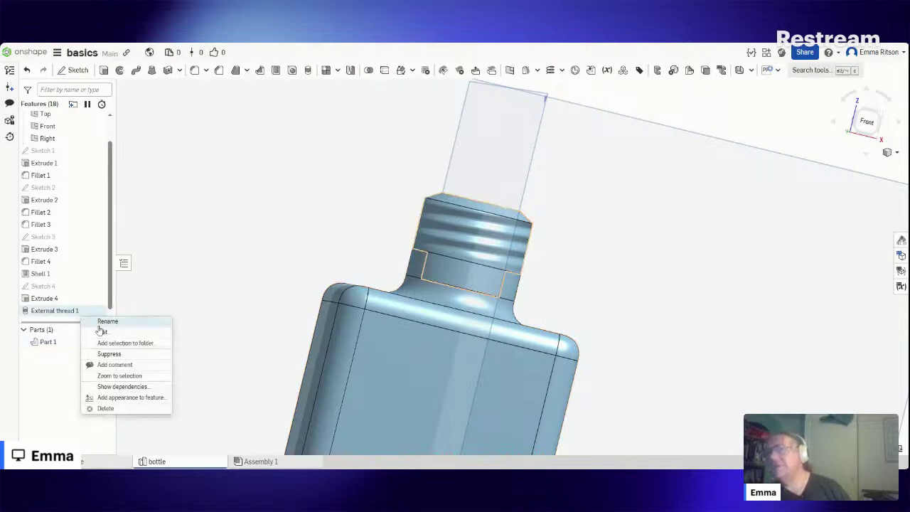
pyautogui.click(104, 408)
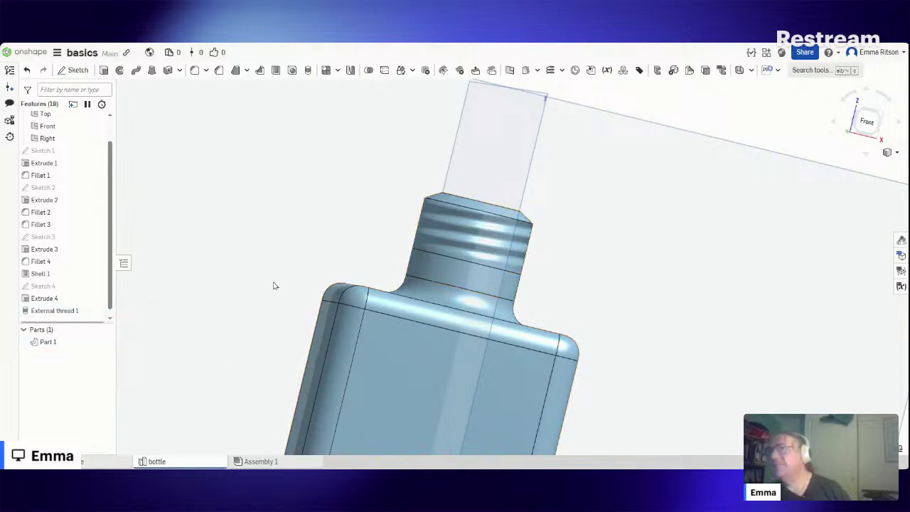
# Step: Start a ThreadCreator feature on the neck's outer cylindrical face and set its thread type to ISO Standard
pyautogui.click(778, 69)
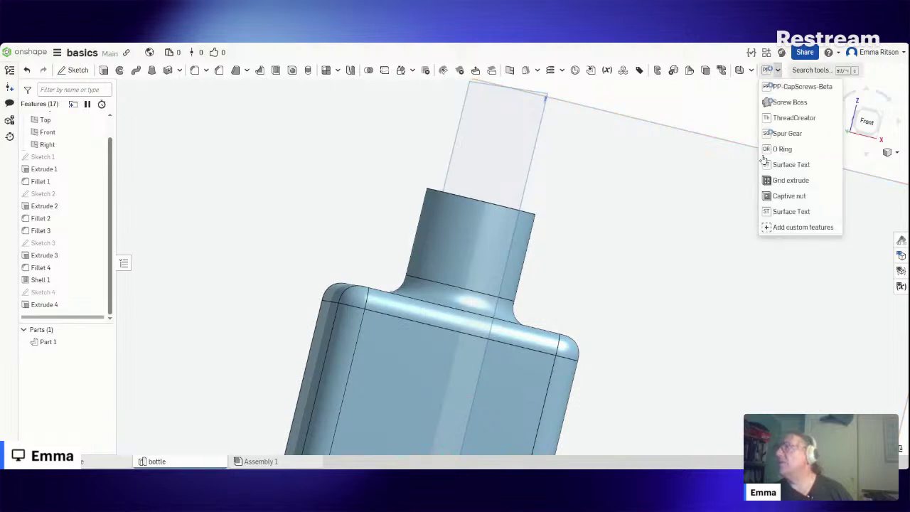
pyautogui.click(791, 119)
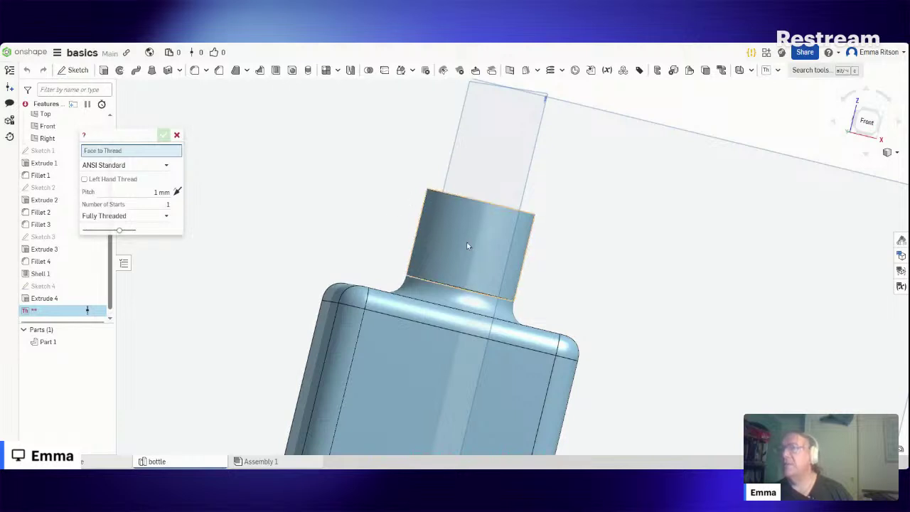
pyautogui.moveTo(578, 246); pyautogui.dragTo(510, 247, button='right')
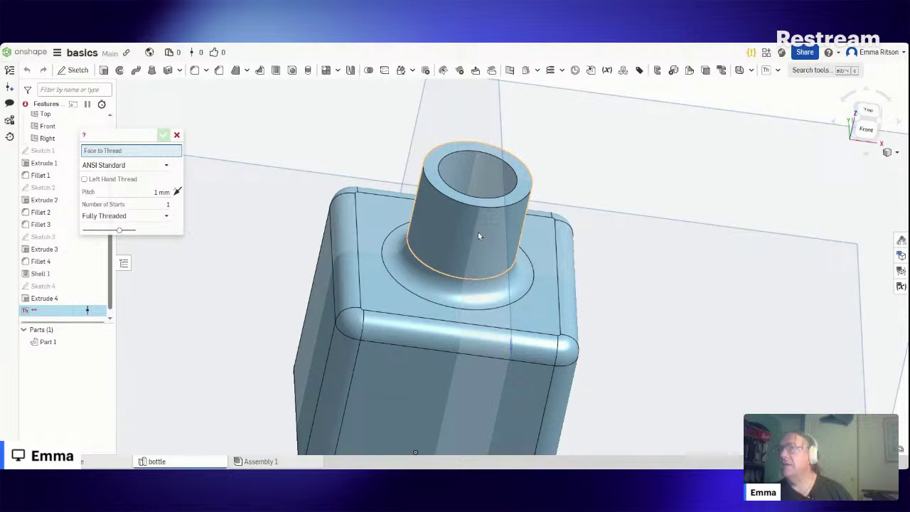
pyautogui.click(478, 236)
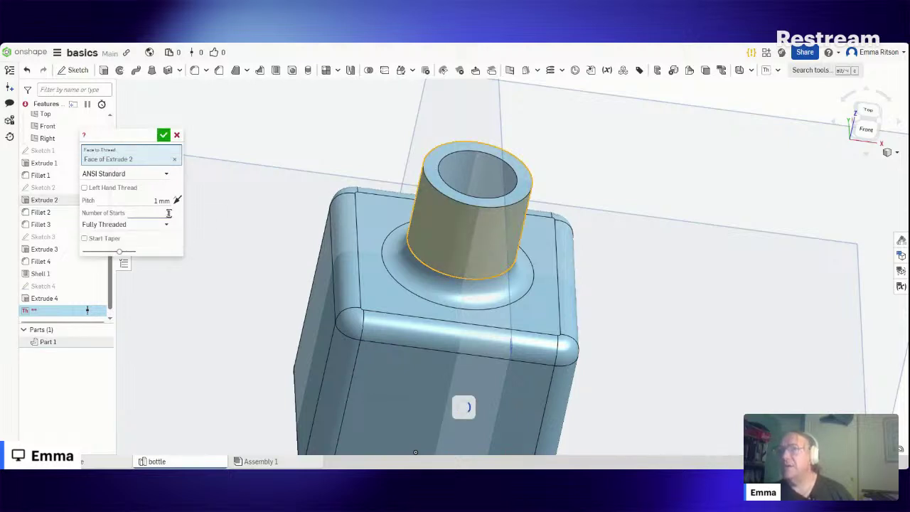
pyautogui.click(167, 177)
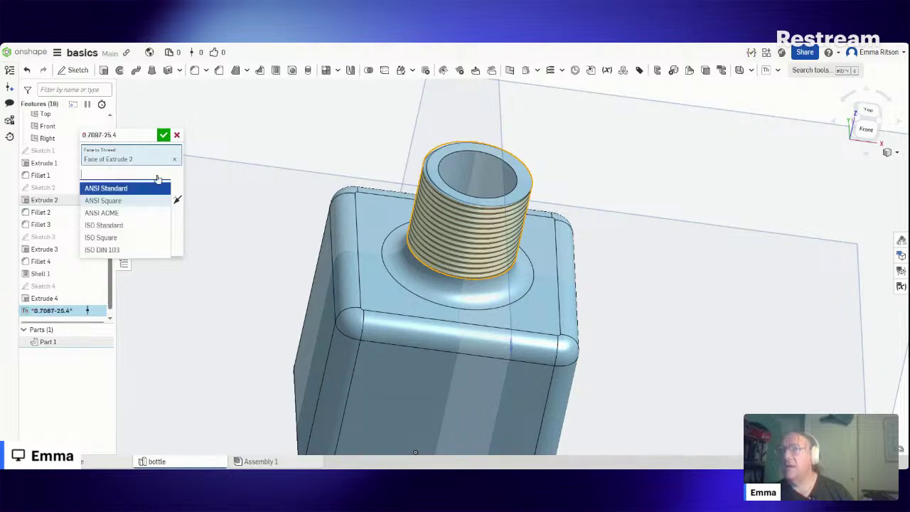
pyautogui.click(120, 241)
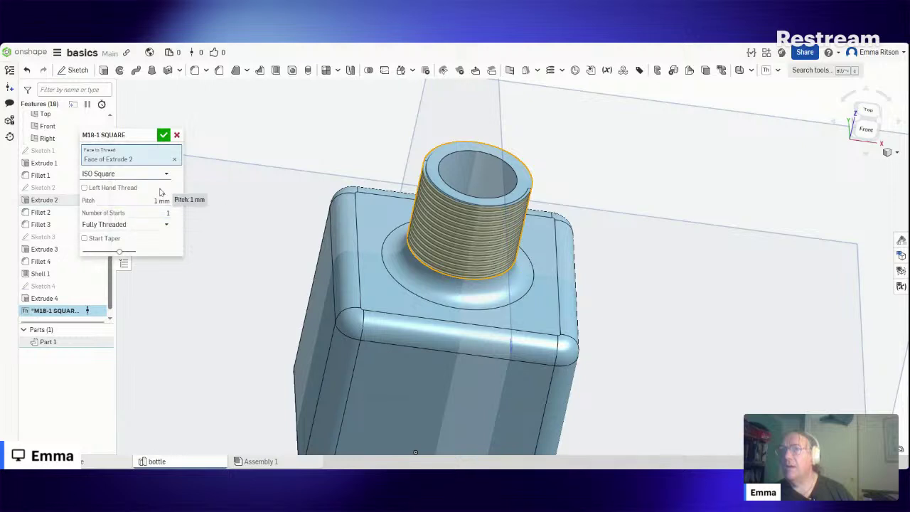
pyautogui.click(140, 177)
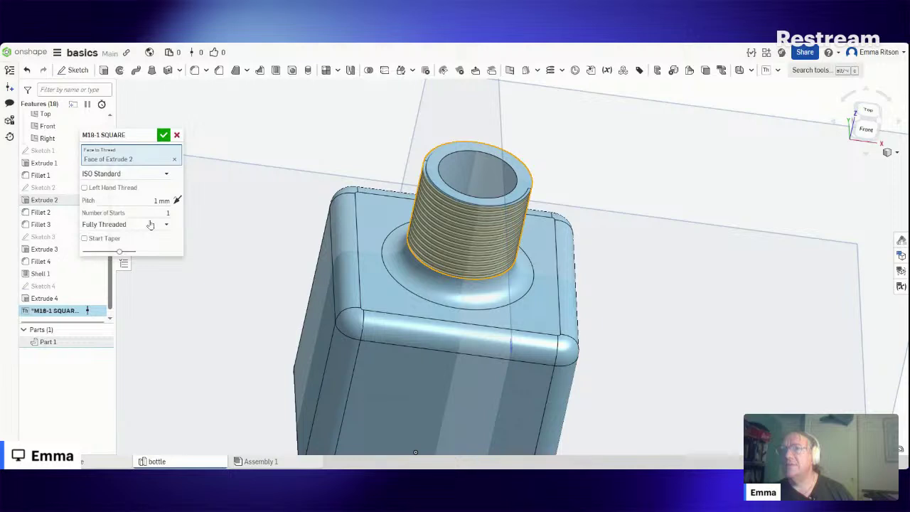
# Step: Set the neck thread's pitch to 3 mm
pyautogui.click(135, 225)
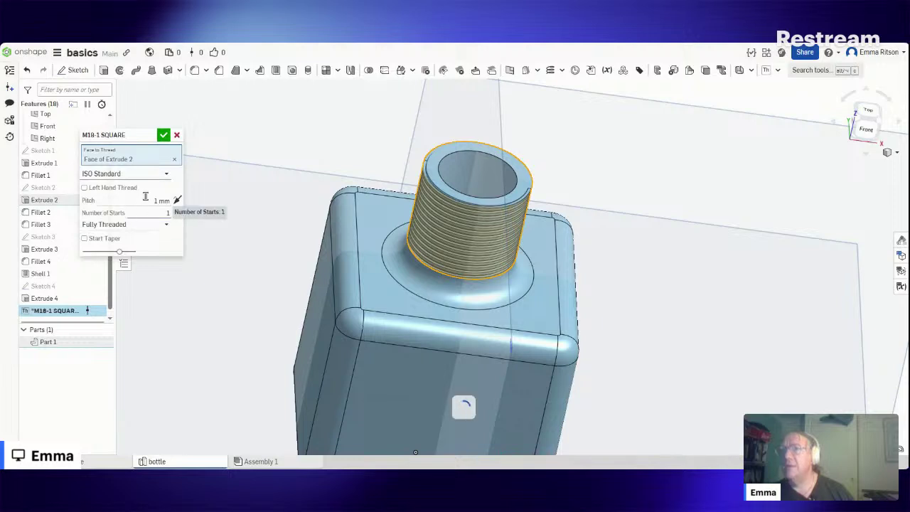
pyautogui.click(142, 199)
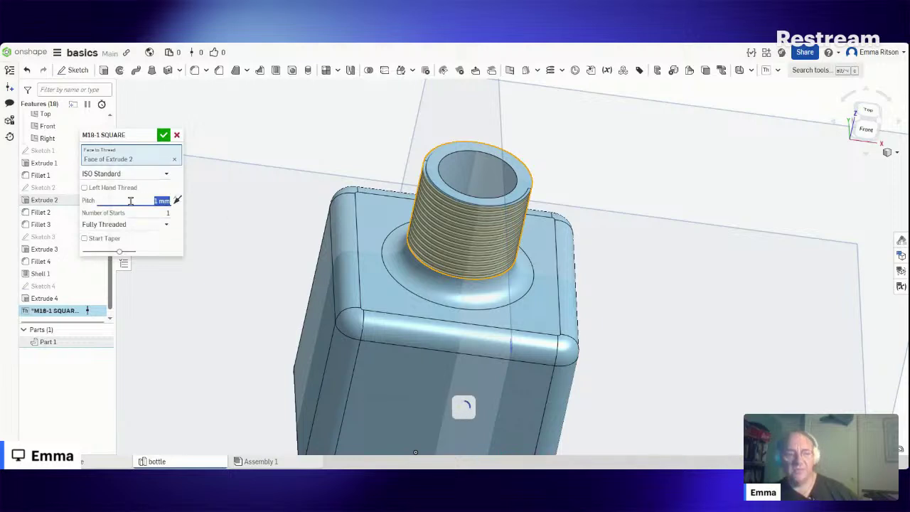
pyautogui.write('2')
pyautogui.press('Return')
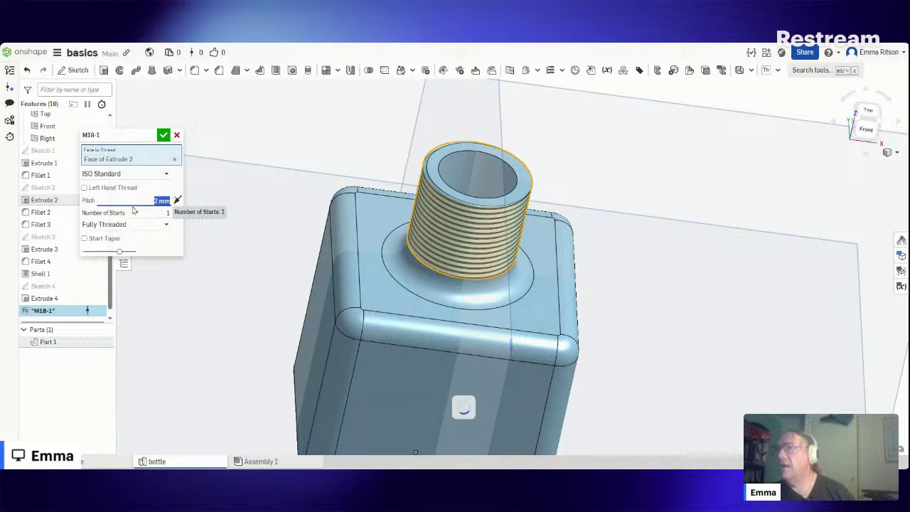
pyautogui.write('1')
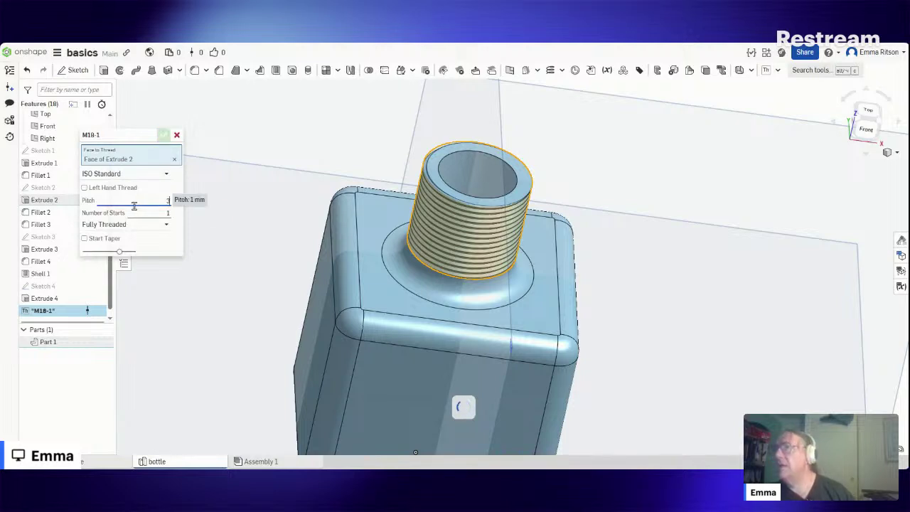
pyautogui.press('Return')
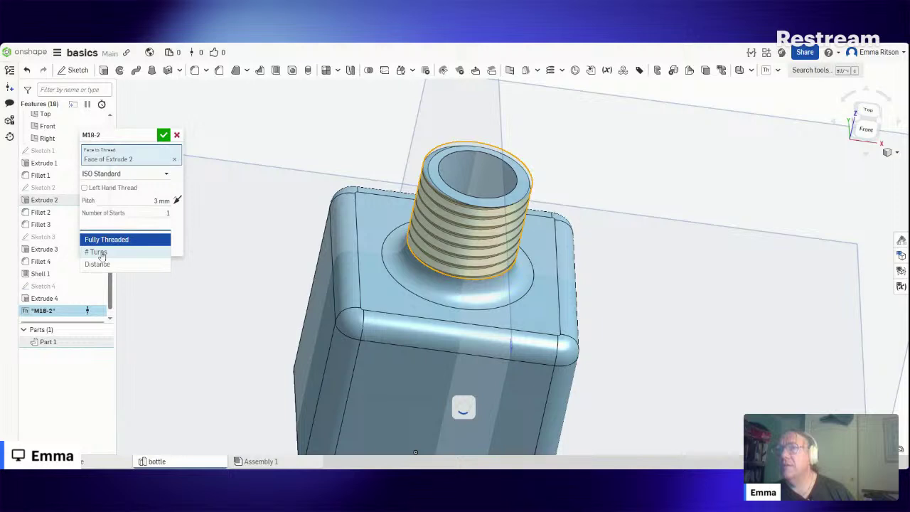
# Step: Define the thread length by number of turns, set 2 starts and 3 turns, and accept the thread feature
pyautogui.click(162, 254)
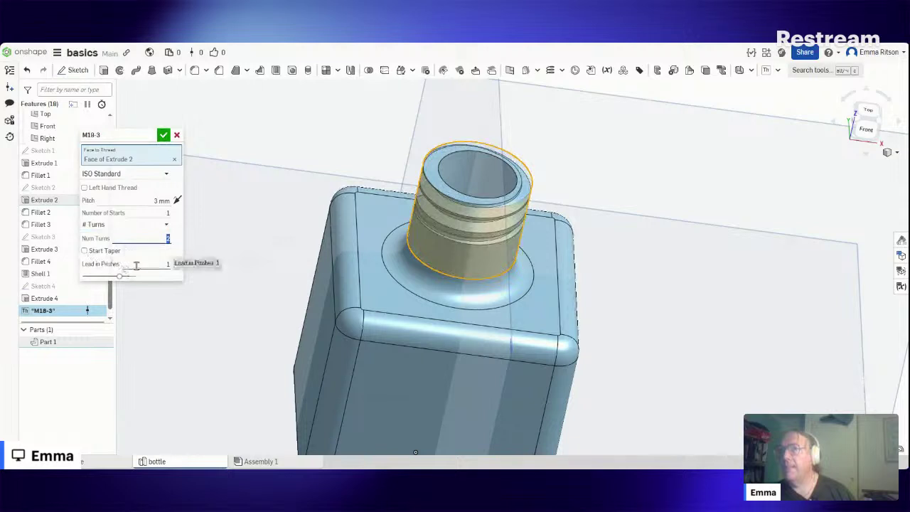
pyautogui.click(153, 211)
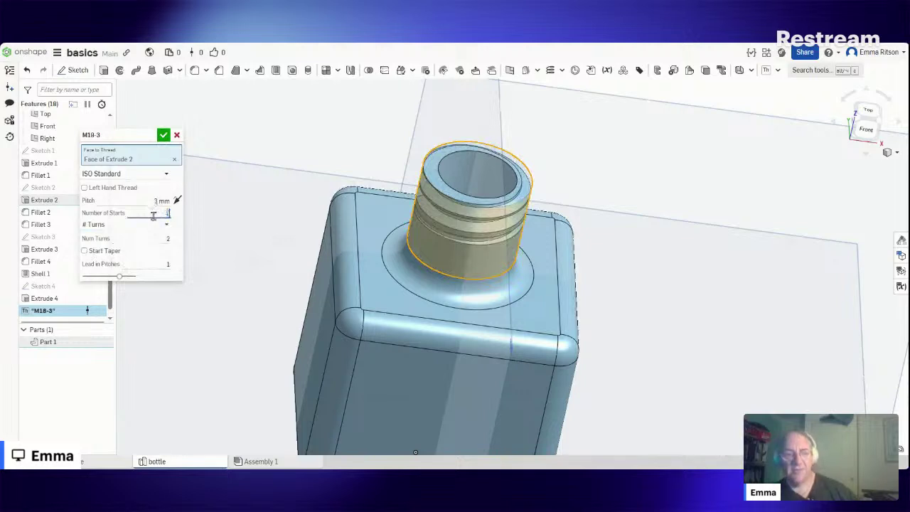
pyautogui.write('2')
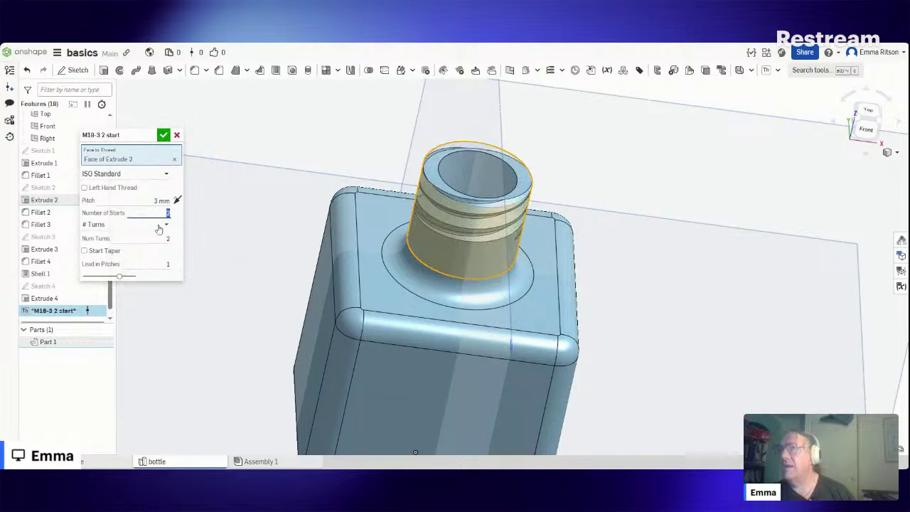
pyautogui.click(134, 238)
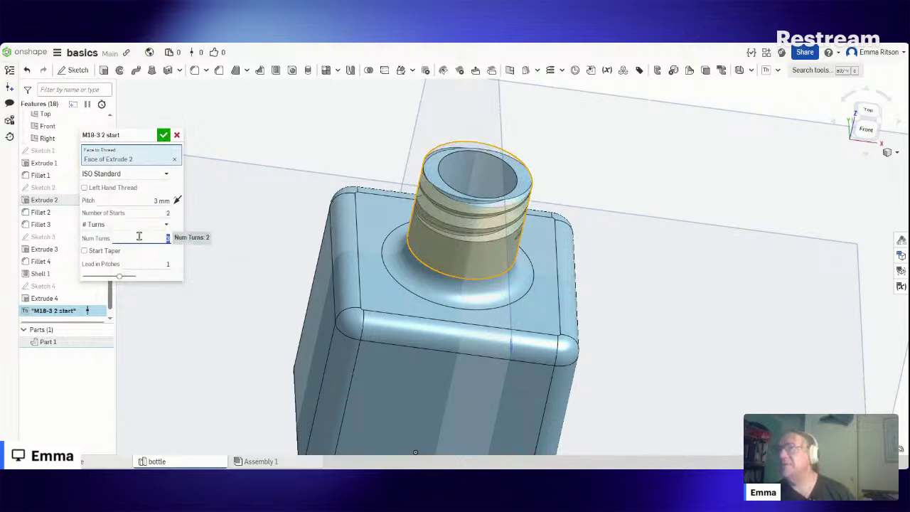
pyautogui.write('3')
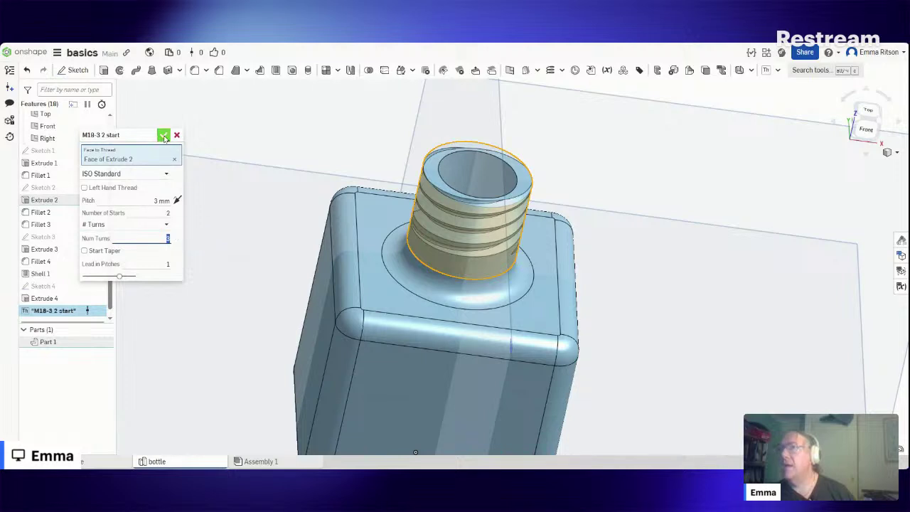
pyautogui.click(163, 135)
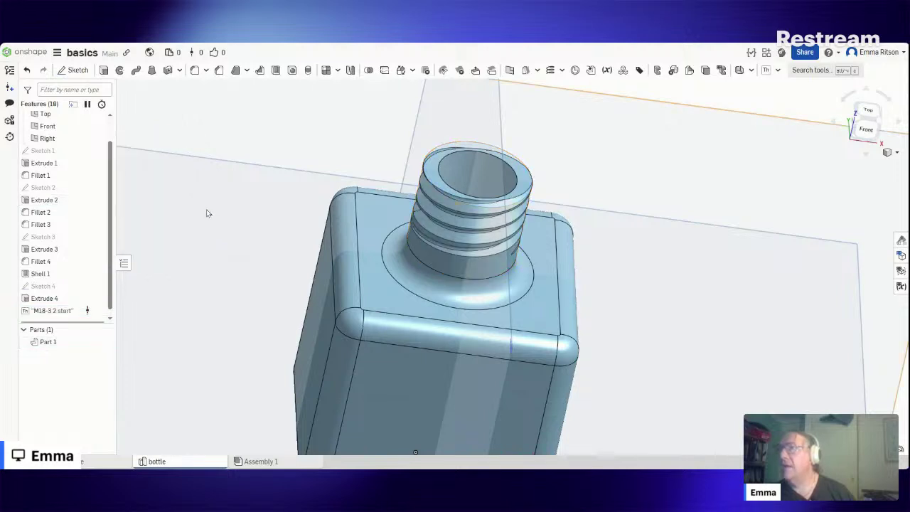
# Step: Reopen the neck thread for editing, enable its start taper, and accept the change
pyautogui.moveTo(213, 199); pyautogui.dragTo(297, 242, button='right')
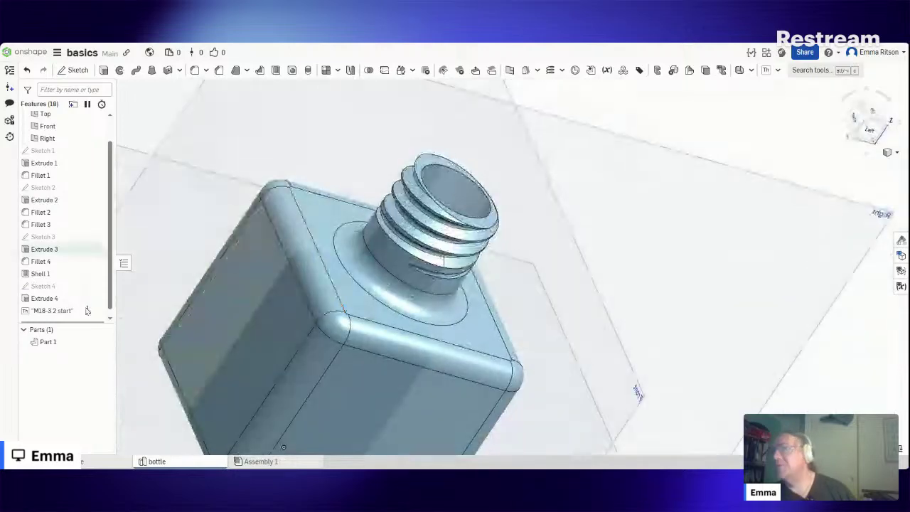
pyautogui.rightClick(66, 313)
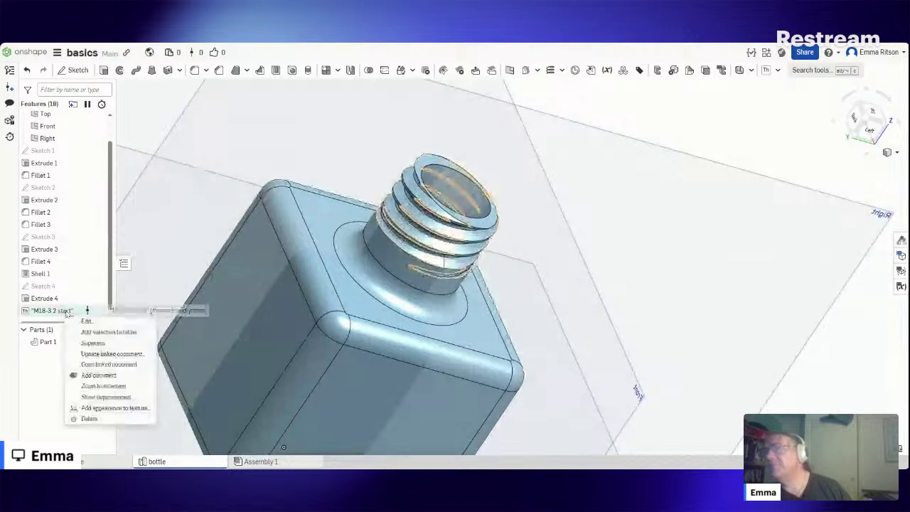
pyautogui.click(83, 321)
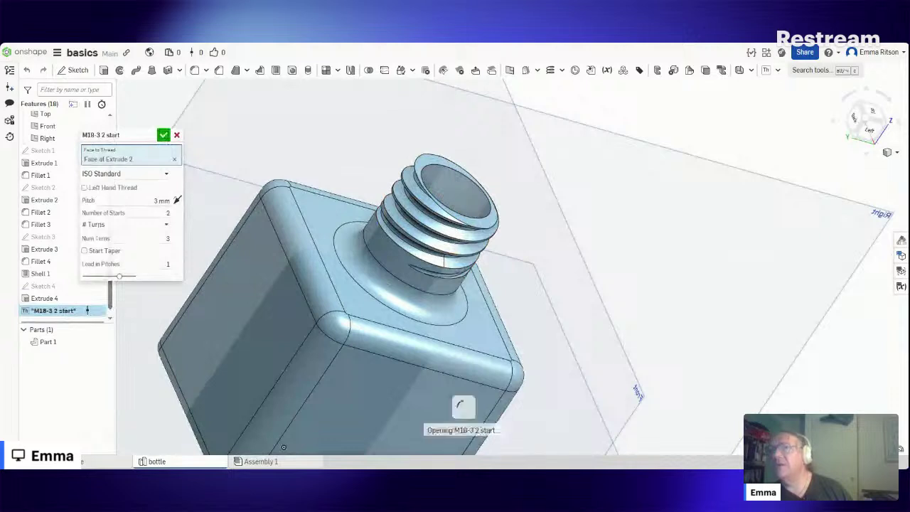
pyautogui.click(91, 251)
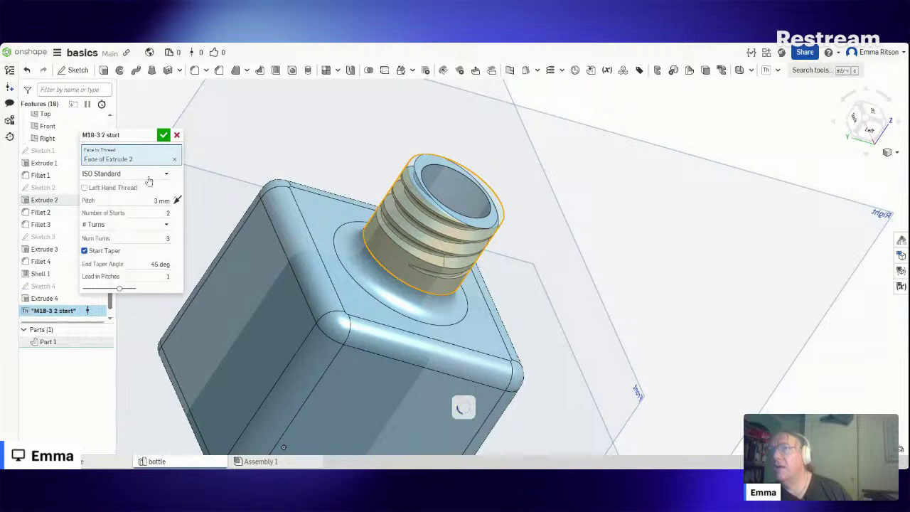
pyautogui.press('Return')
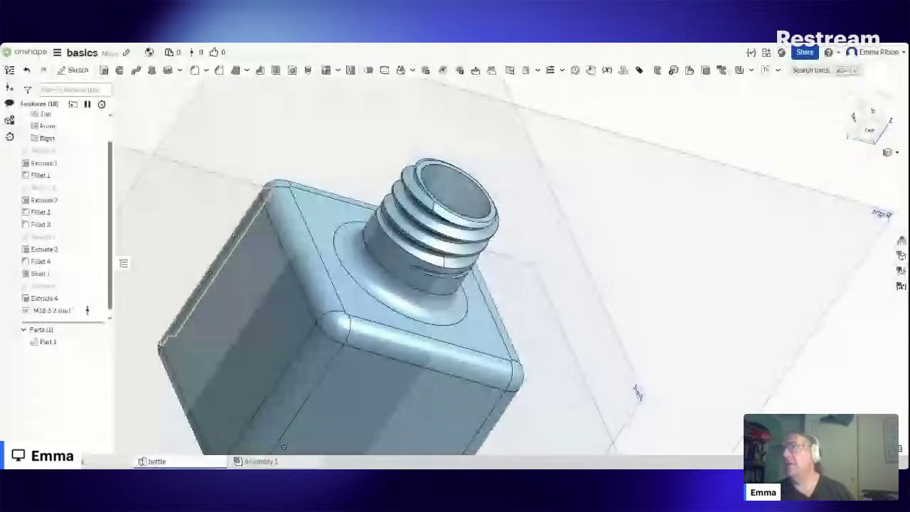
pyautogui.click(867, 128)
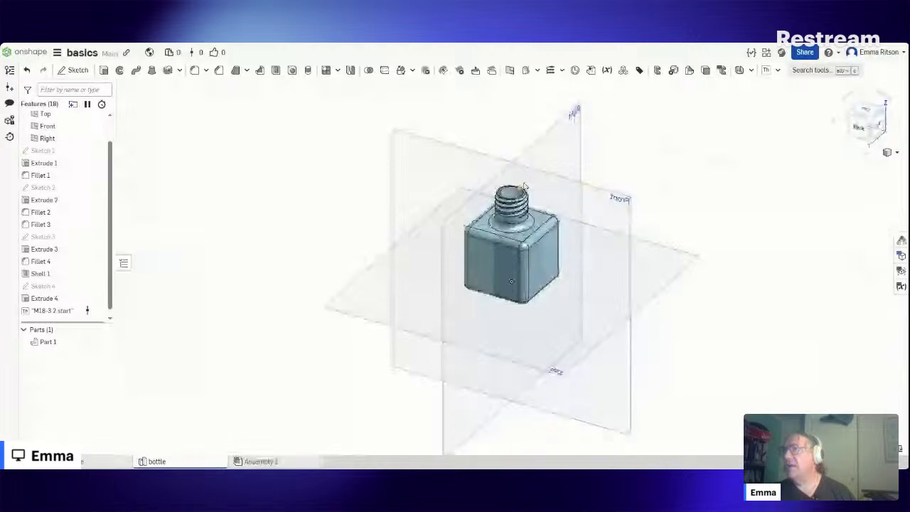
# Step: Rename Part 1 as bottle
pyautogui.scroll(2, 524, 186)
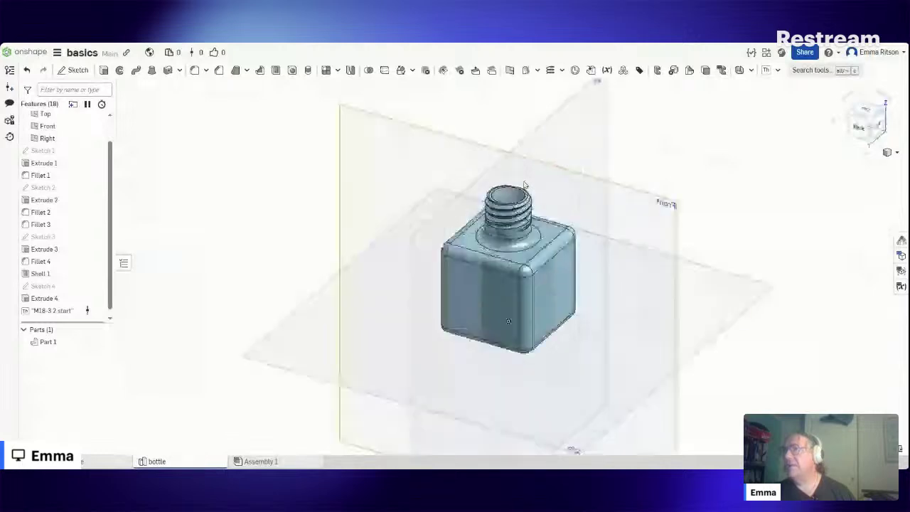
pyautogui.scroll(-1, 524, 186)
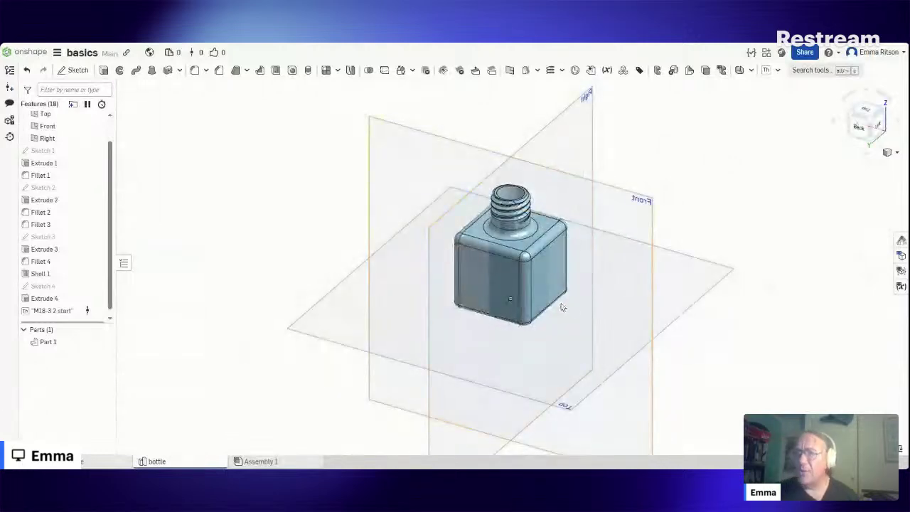
pyautogui.rightClick(58, 345)
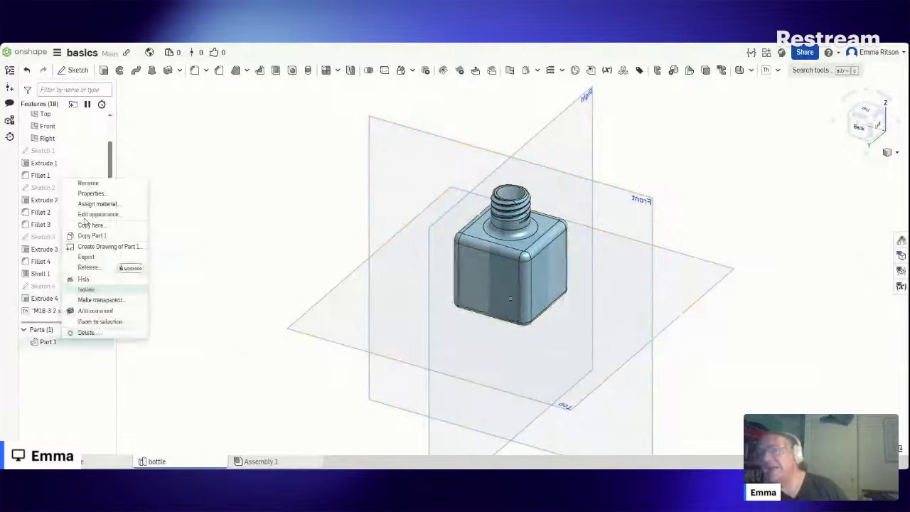
pyautogui.click(89, 184)
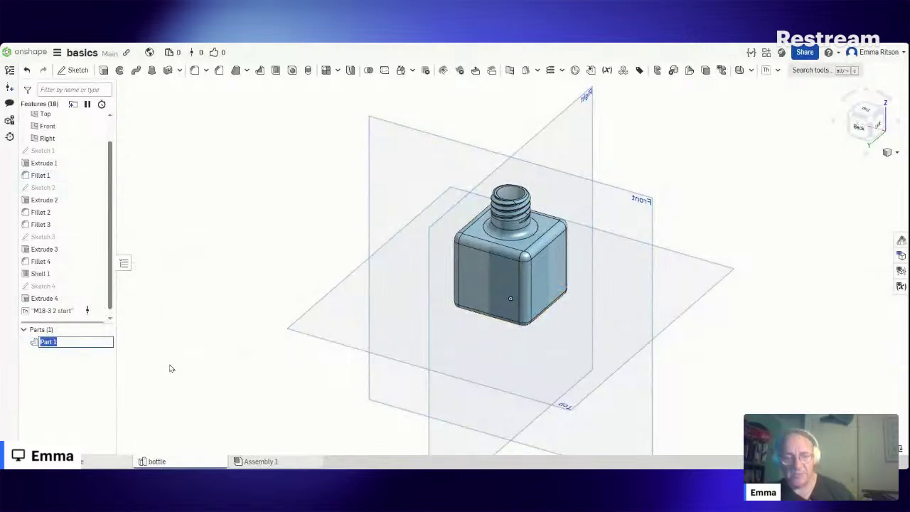
pyautogui.write('bottle')
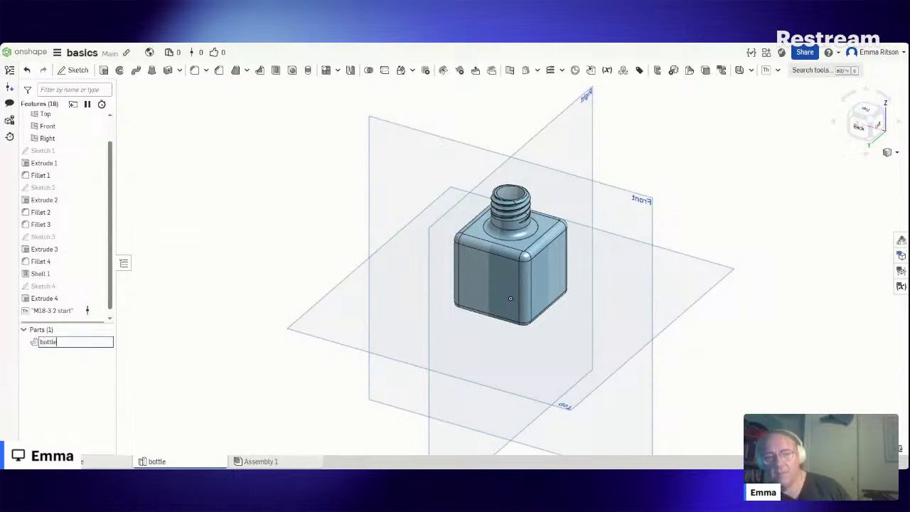
pyautogui.press('Return')
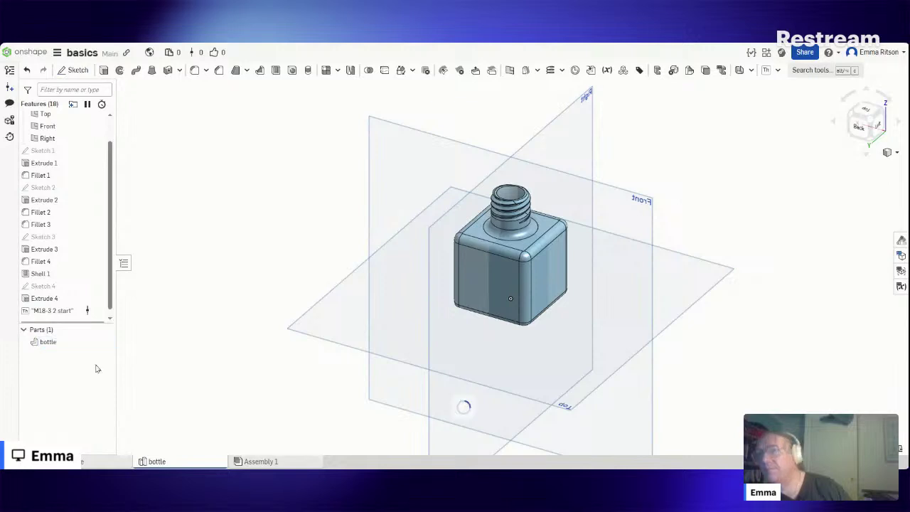
# Step: Assign the Glass material from the Onshape Material Library to the bottle part
pyautogui.rightClick(60, 343)
pyautogui.click(64, 201)
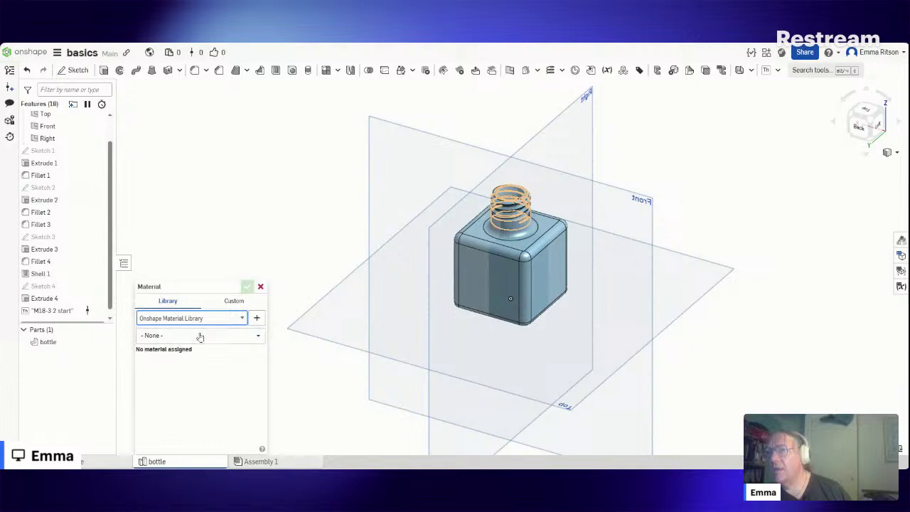
pyautogui.click(194, 341)
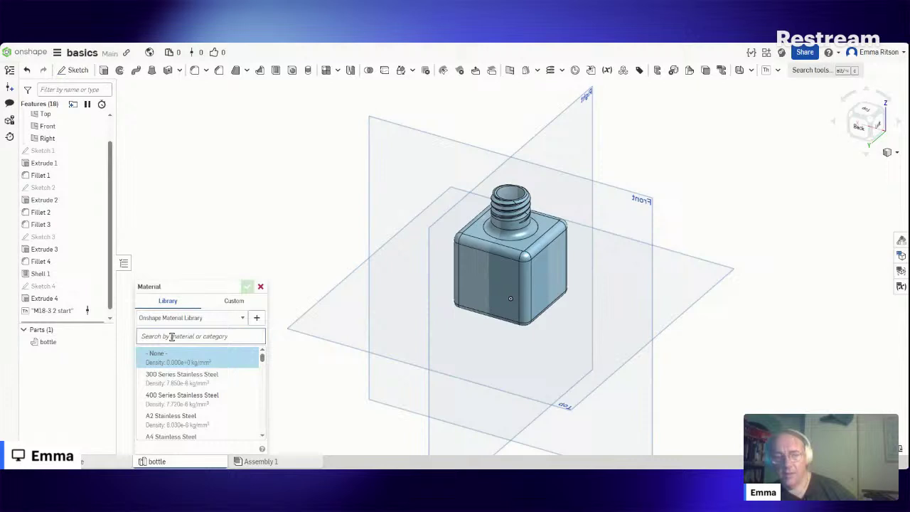
pyautogui.write('glass')
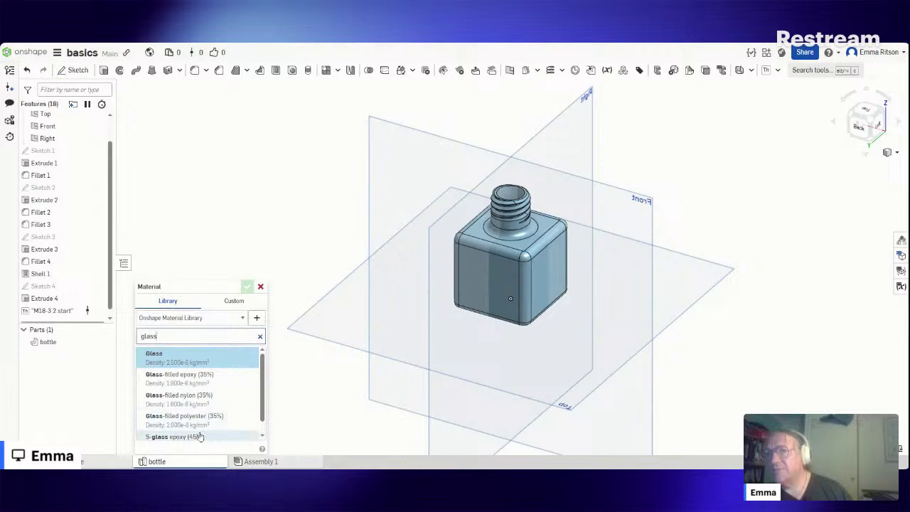
pyautogui.click(196, 357)
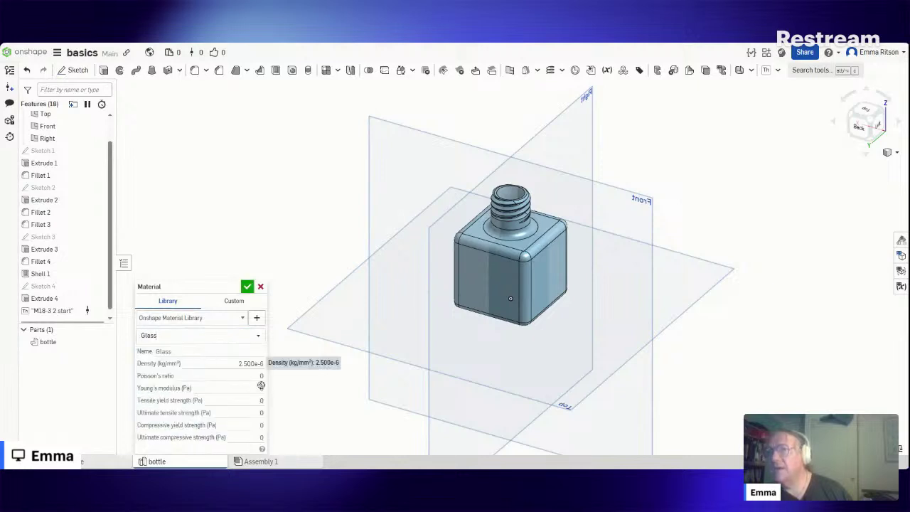
pyautogui.click(248, 288)
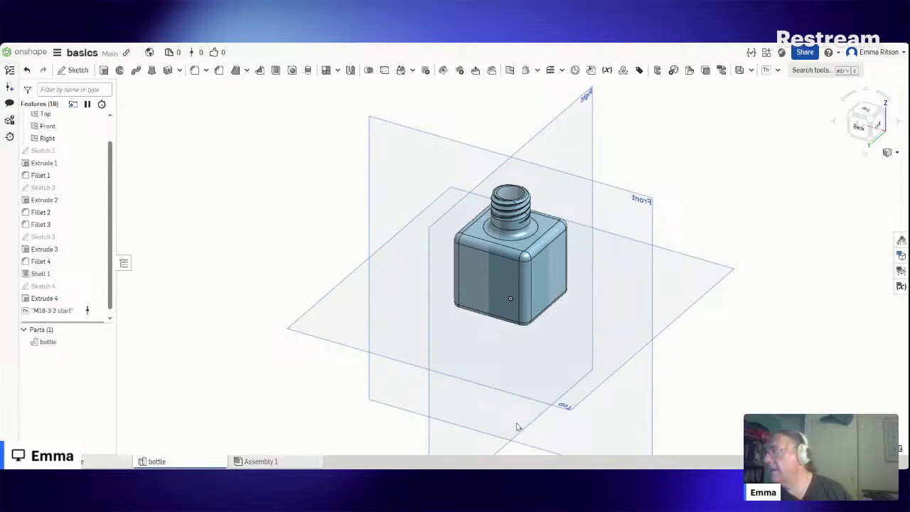
# Step: Change the bottle's appearance to light grey E6E6E6 with an opacity of 0.33
pyautogui.rightClick(62, 344)
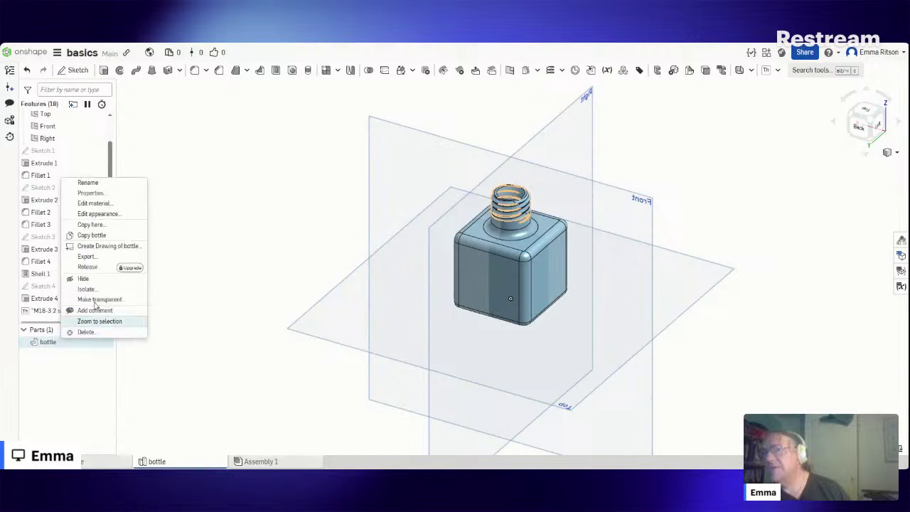
pyautogui.click(98, 213)
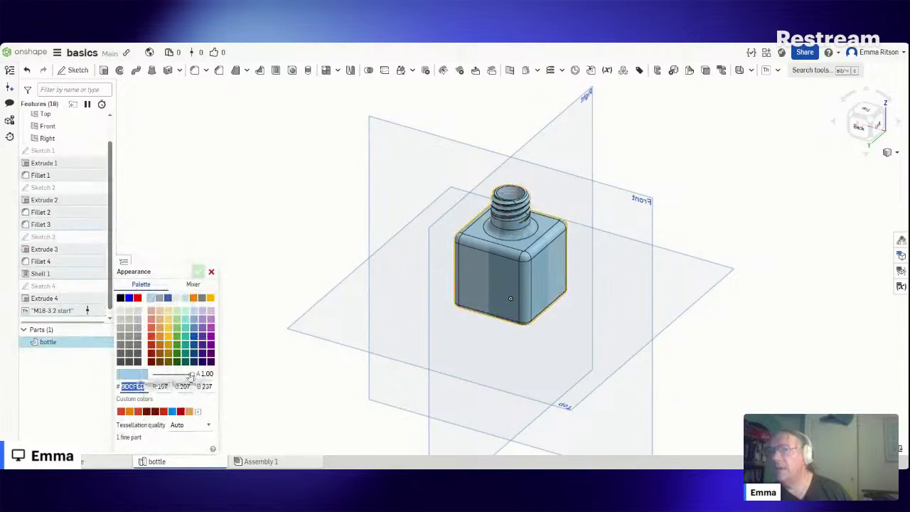
pyautogui.moveTo(194, 379); pyautogui.dragTo(170, 376)
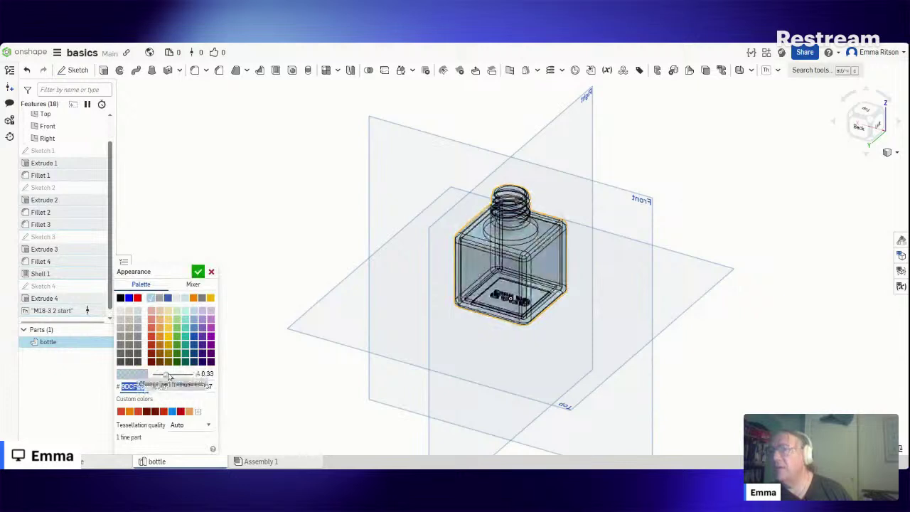
pyautogui.click(122, 313)
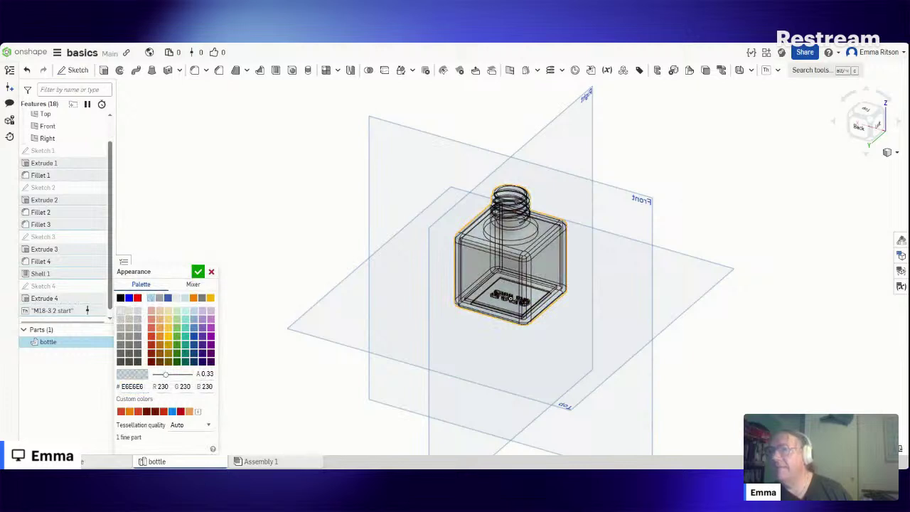
pyautogui.click(198, 270)
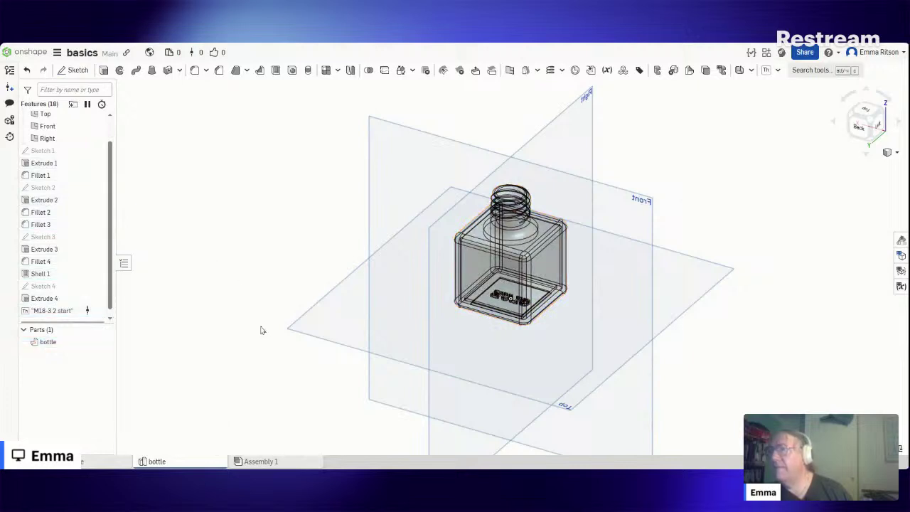
# Step: Try the Shaded without edges display mode and view the bottle from the side and from above
pyautogui.moveTo(265, 307); pyautogui.dragTo(259, 319, button='right')
pyautogui.hotkey('shift', '7')
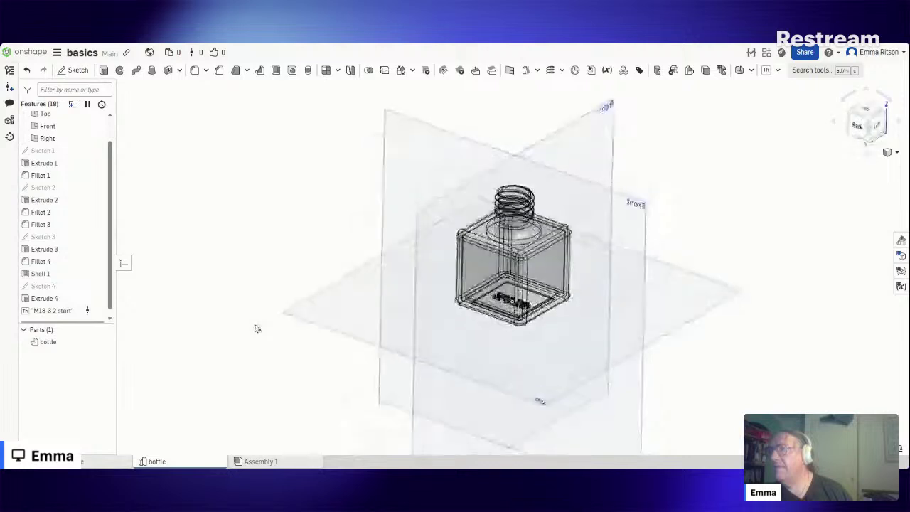
pyautogui.click(894, 153)
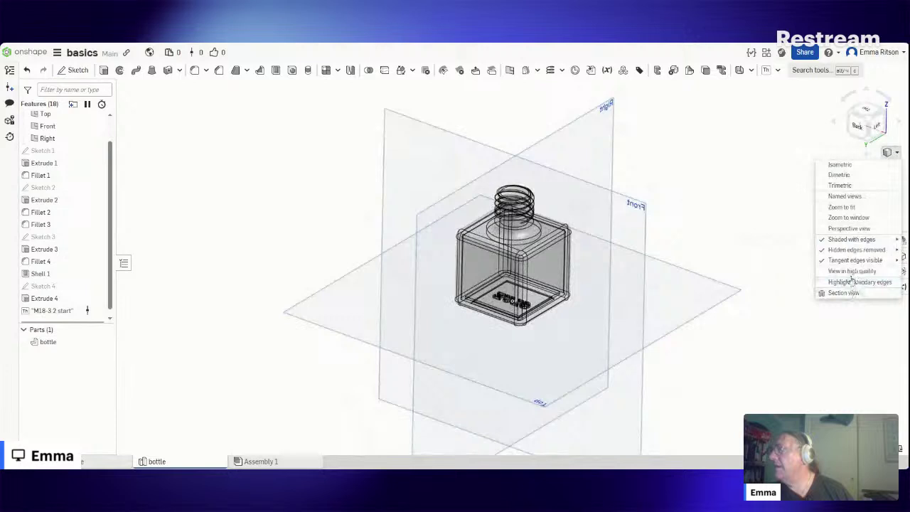
pyautogui.moveTo(830, 263)
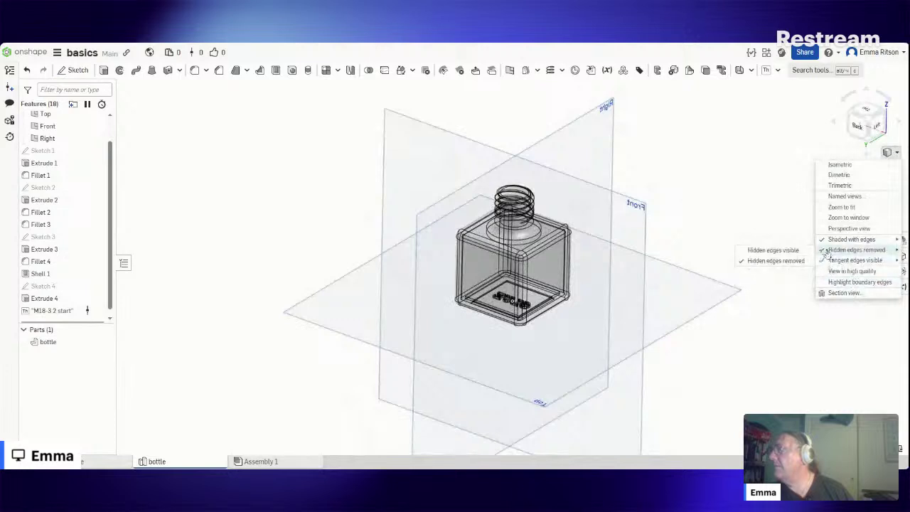
pyautogui.moveTo(823, 244)
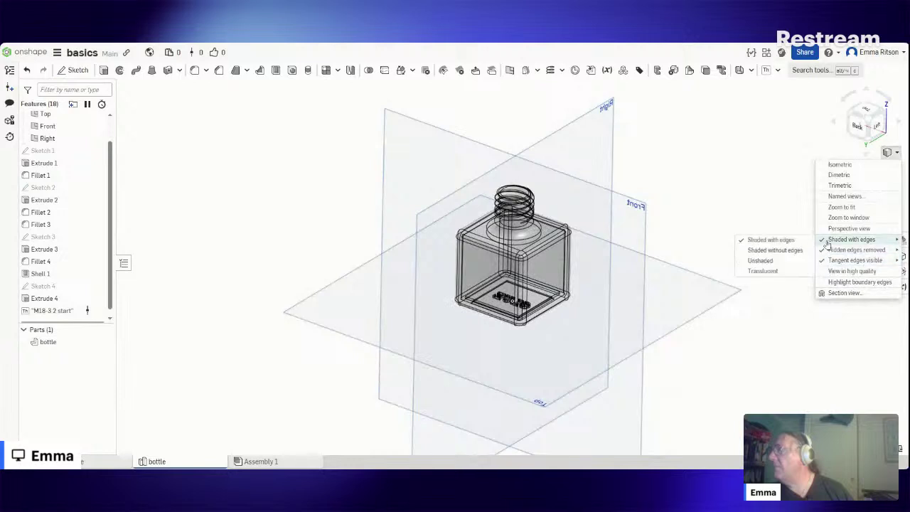
pyautogui.click(781, 252)
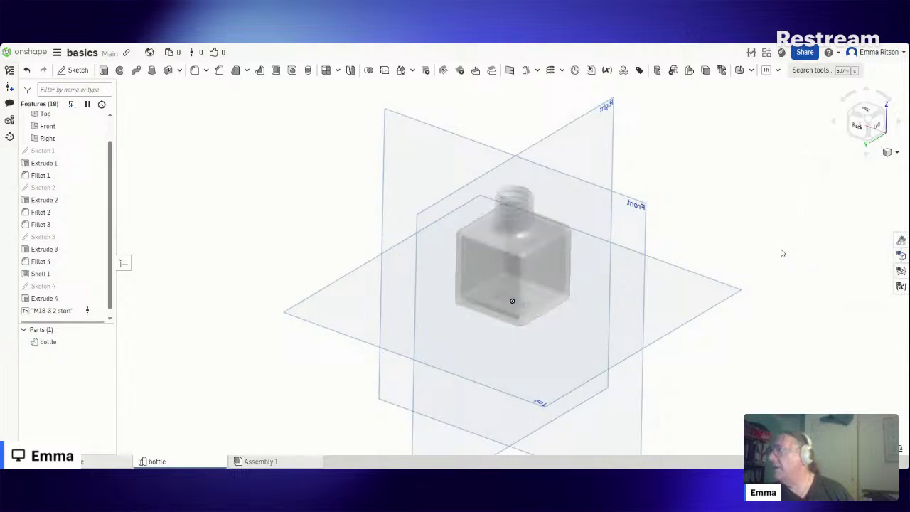
pyautogui.hotkey('shift', '2')
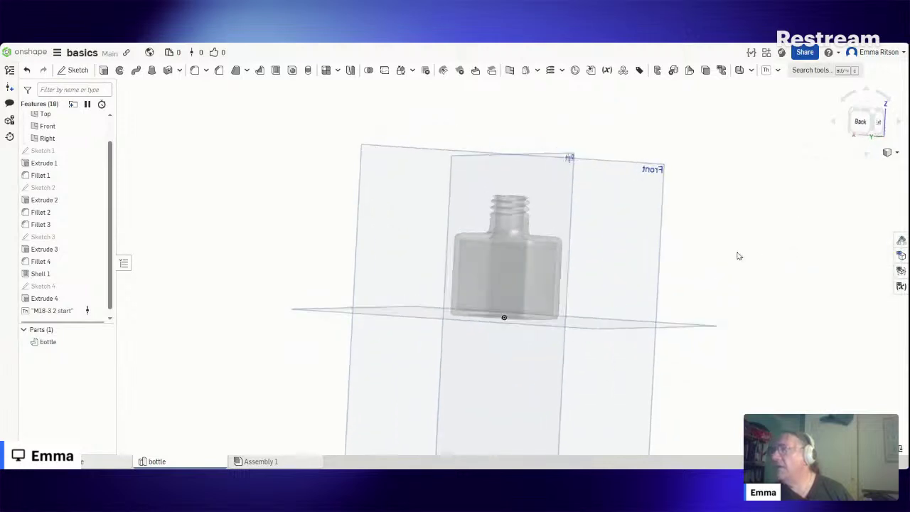
pyautogui.moveTo(738, 256); pyautogui.dragTo(707, 246, button='right')
pyautogui.hotkey('shift', '7')
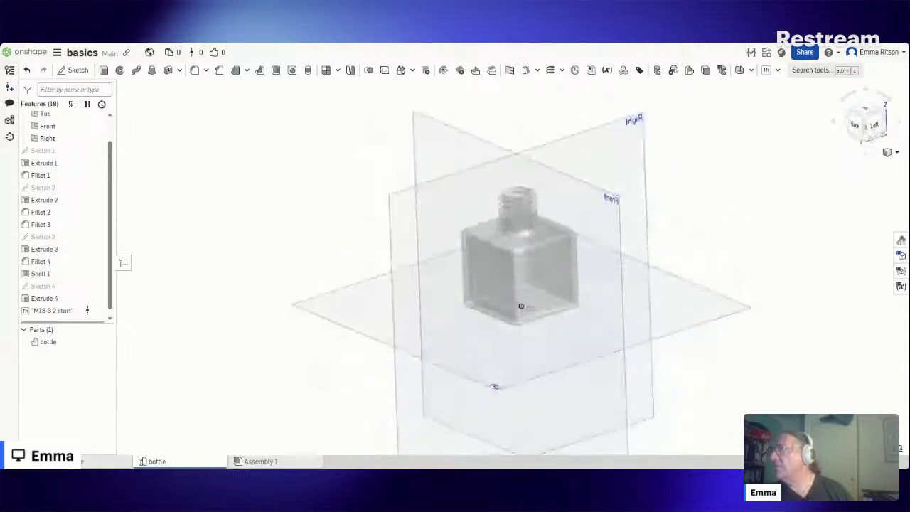
# Step: Try the Translucent display mode on the bottle
pyautogui.click(889, 152)
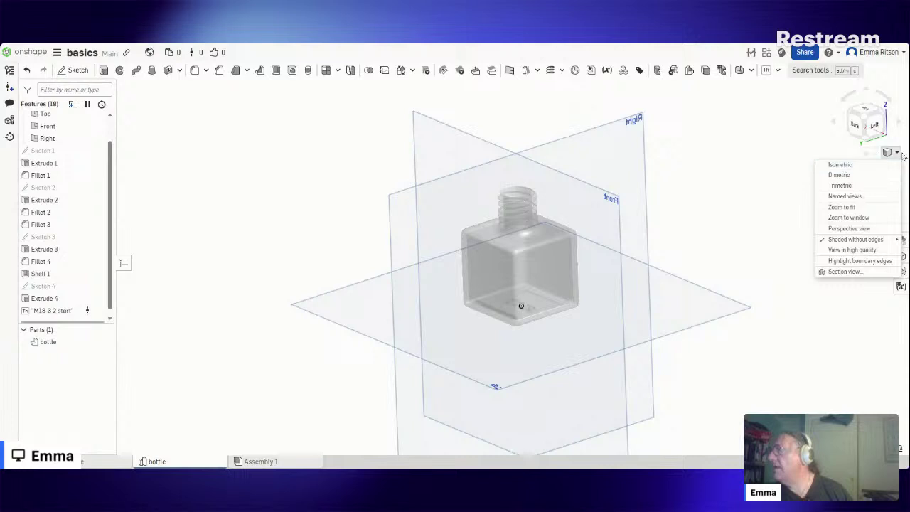
pyautogui.moveTo(845, 242)
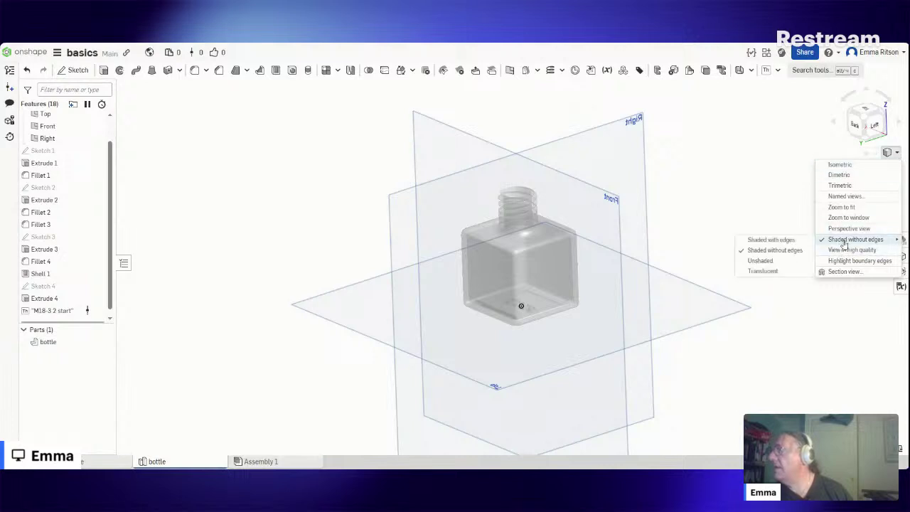
pyautogui.click(768, 270)
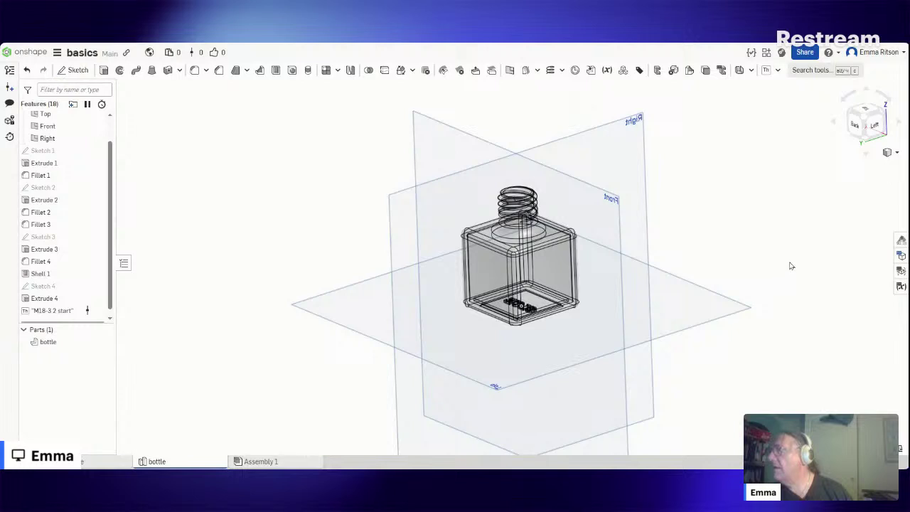
# Step: Return the display mode to Shaded with edges and set it to show hidden edges
pyautogui.click(889, 152)
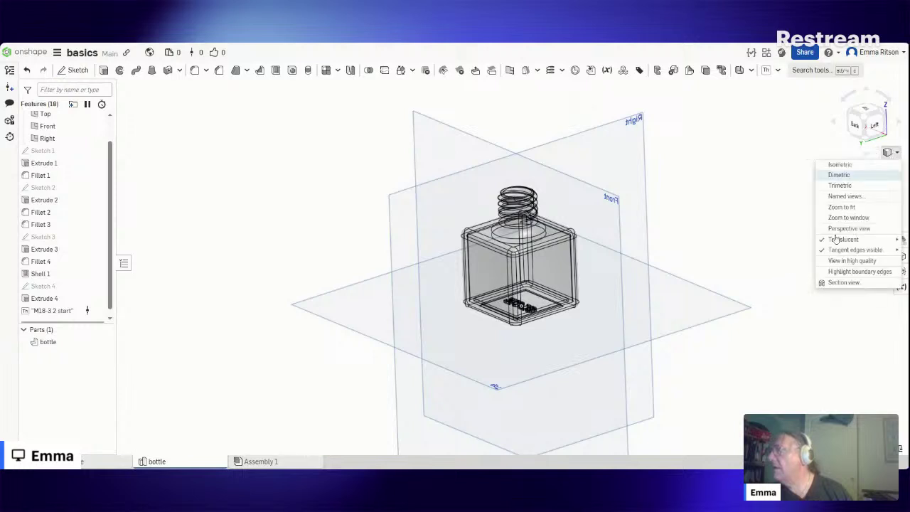
pyautogui.moveTo(830, 242)
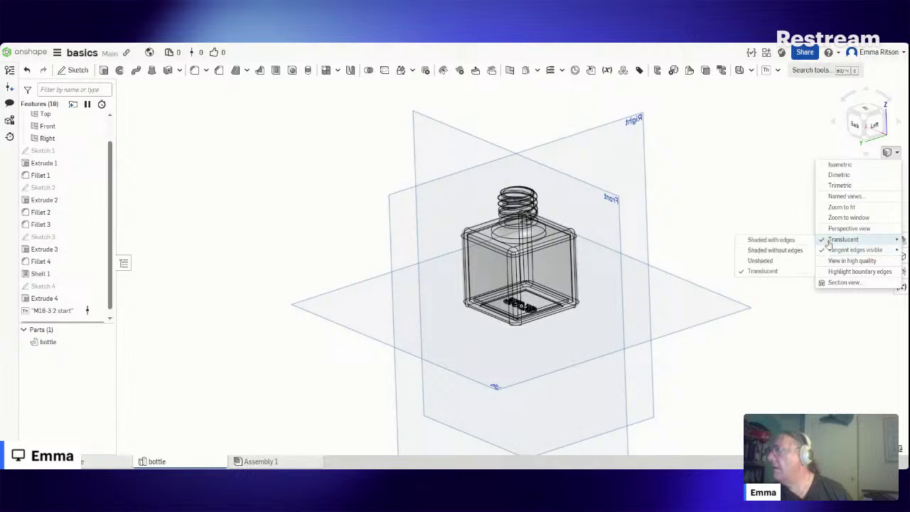
pyautogui.click(779, 240)
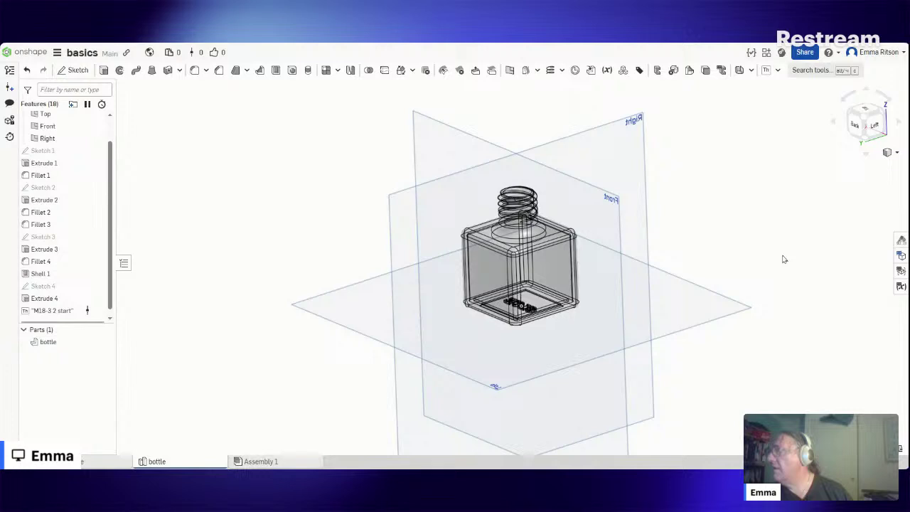
pyautogui.click(895, 154)
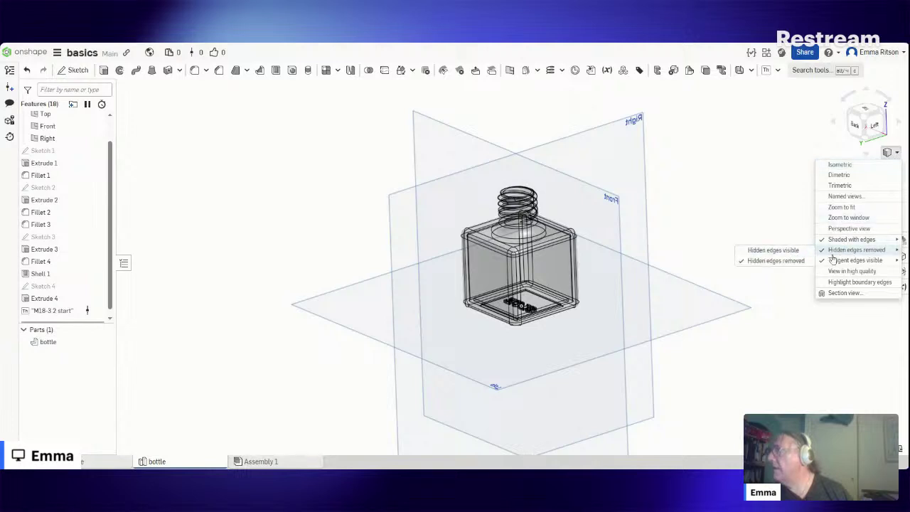
pyautogui.click(786, 251)
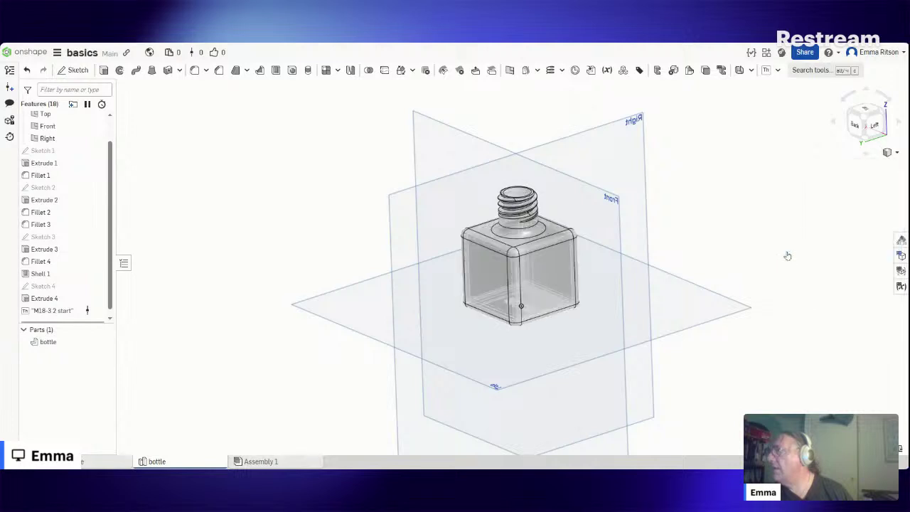
pyautogui.moveTo(682, 265); pyautogui.dragTo(684, 246, button='right')
pyautogui.moveTo(741, 186); pyautogui.dragTo(703, 268, button='right')
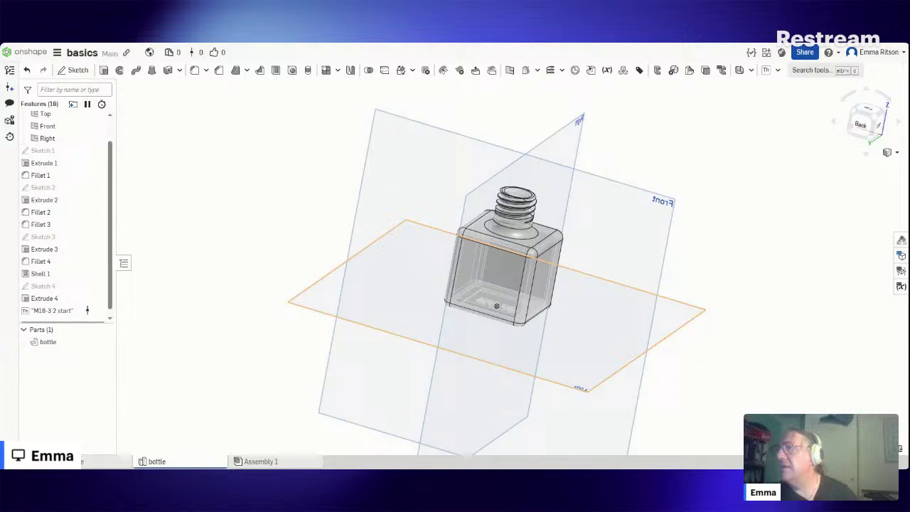
pyautogui.click(875, 118)
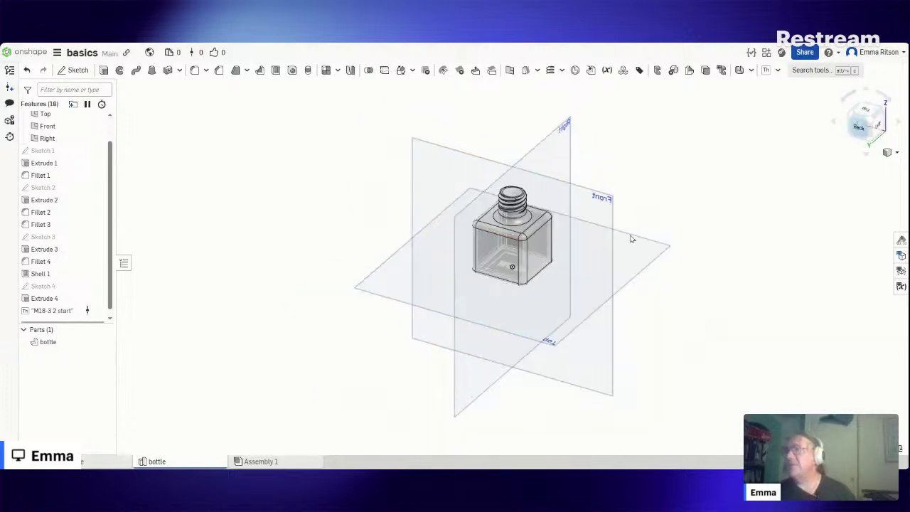
pyautogui.scroll(4, 573, 228)
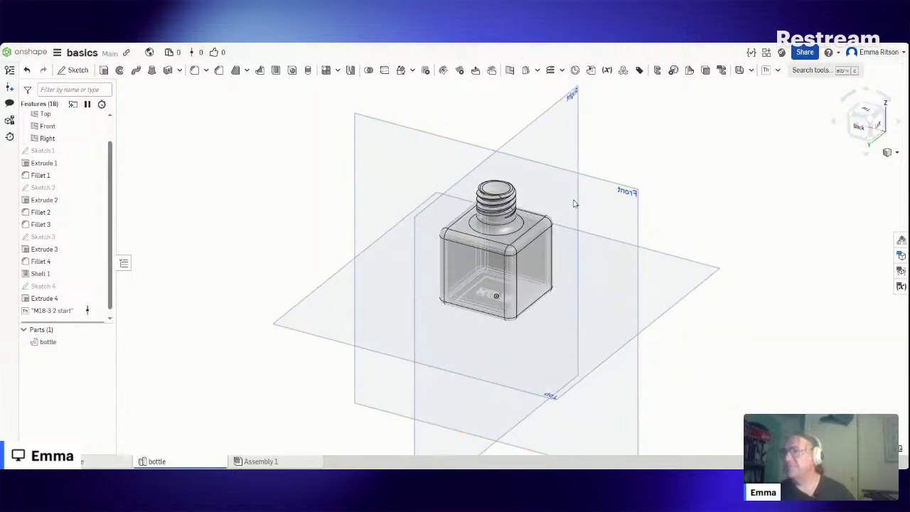
pyautogui.moveTo(574, 203); pyautogui.dragTo(631, 289, button='right')
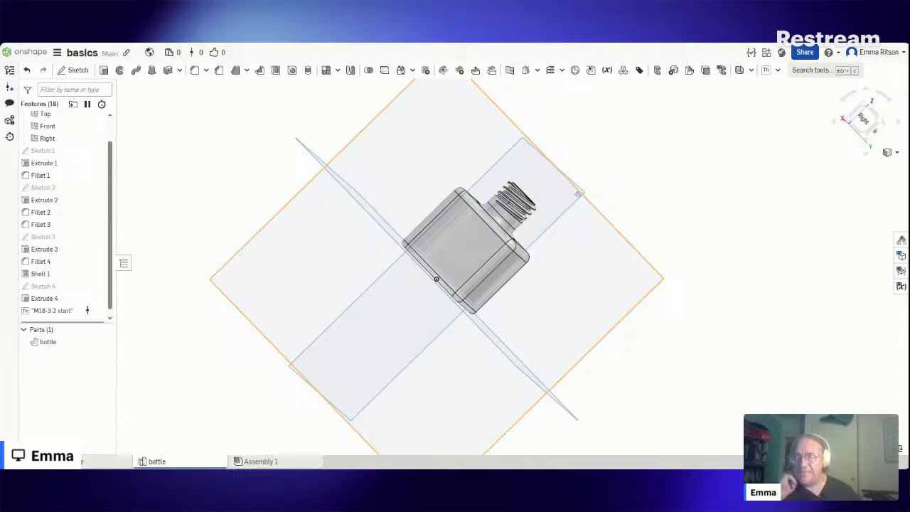
# Step: Check the bottle part's mass and section properties, including volume, surface area and center of mass, and clear the selection
pyautogui.click(853, 116)
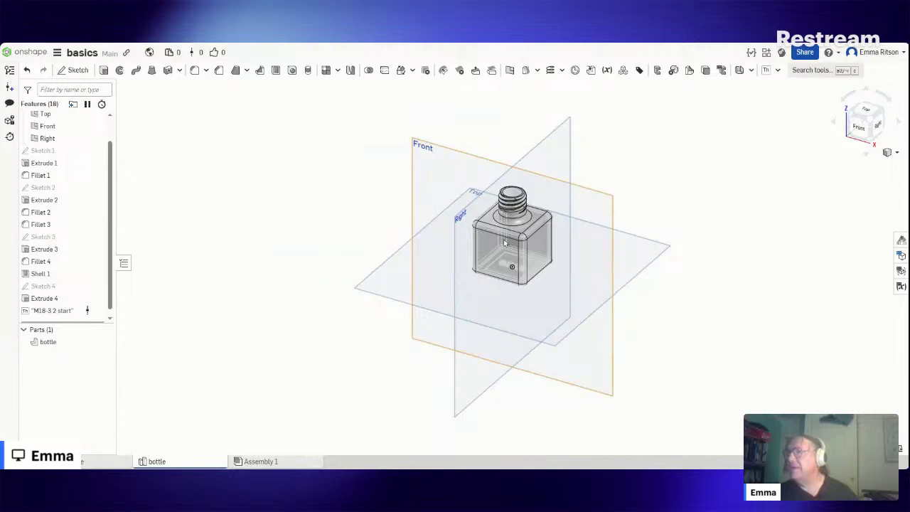
pyautogui.scroll(5, 396, 156)
pyautogui.scroll(-3, 483, 238)
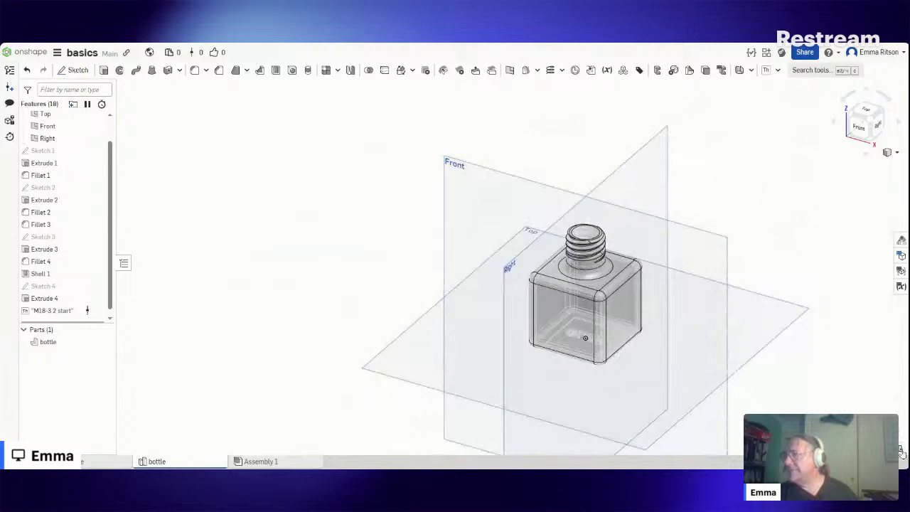
pyautogui.click(899, 448)
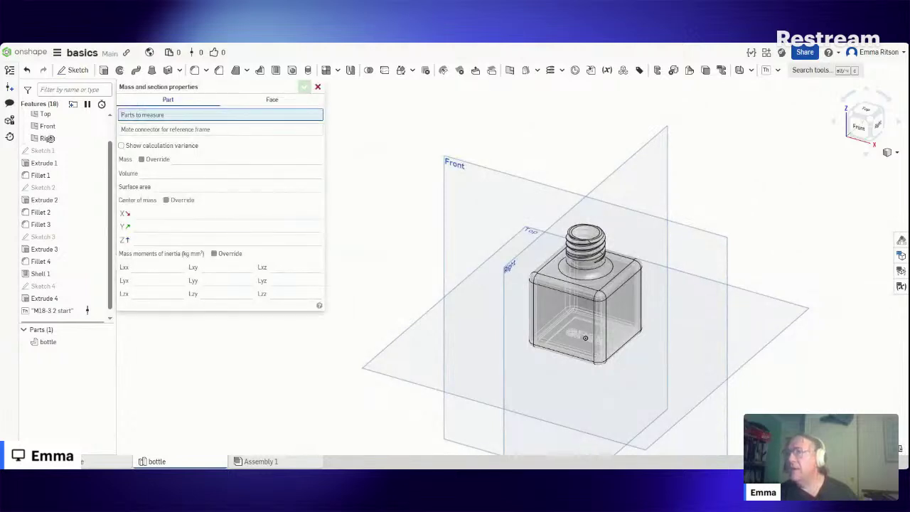
pyautogui.click(569, 308)
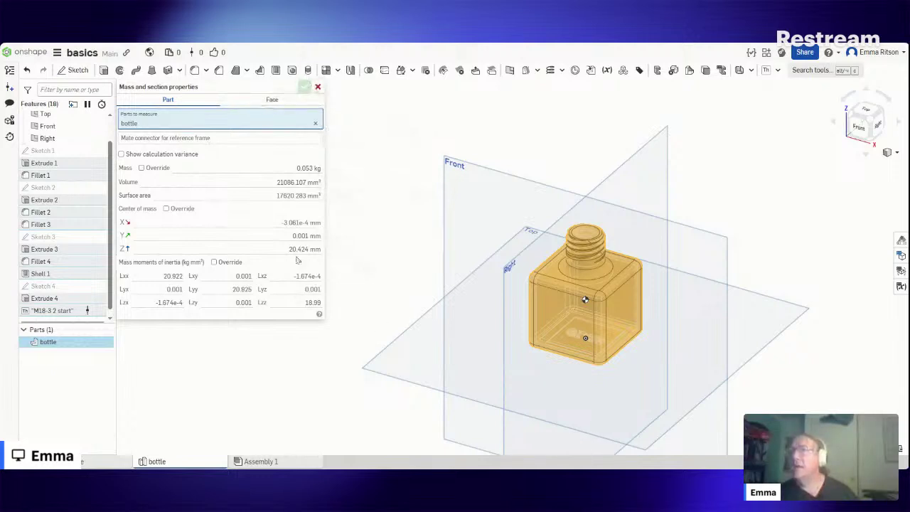
pyautogui.click(317, 87)
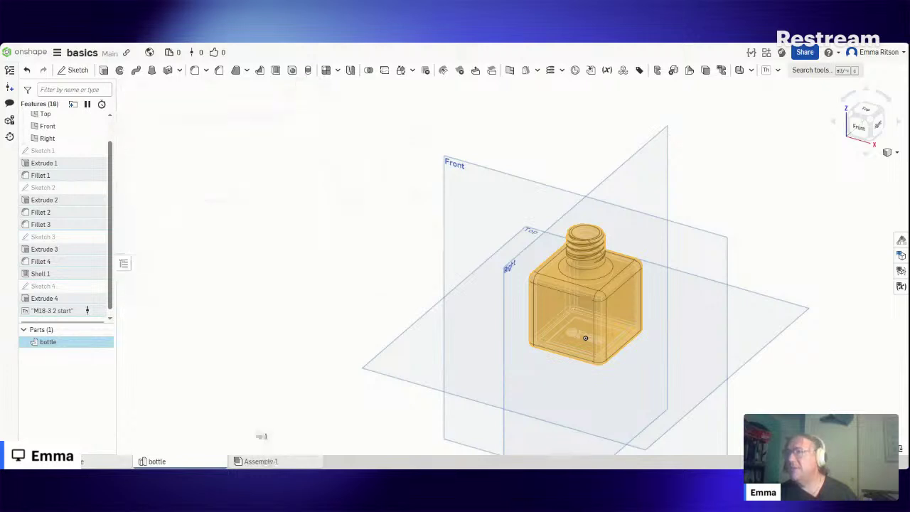
pyautogui.click(269, 389)
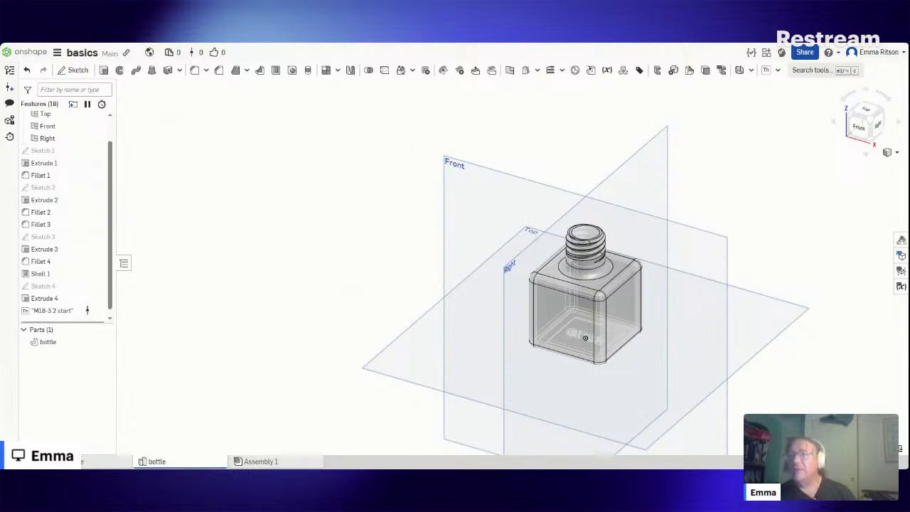
pyautogui.moveTo(355, 244); pyautogui.dragTo(246, 206, button='right')
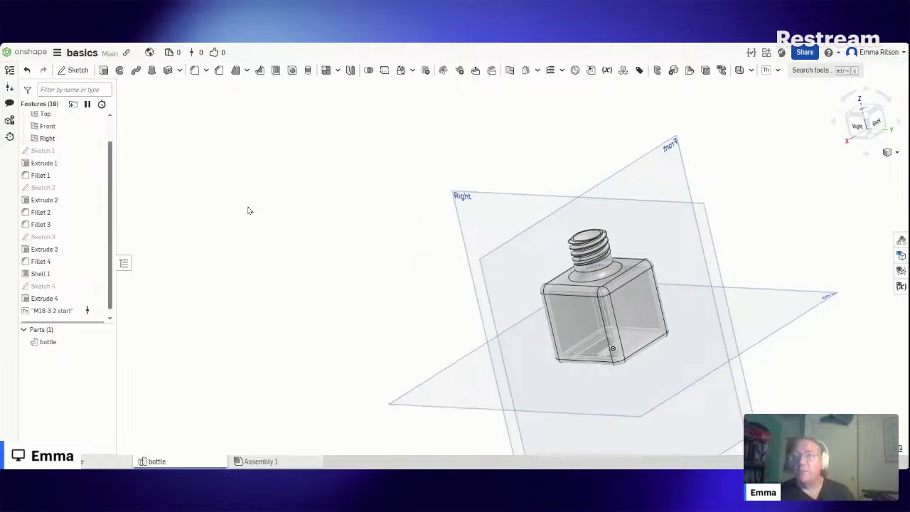